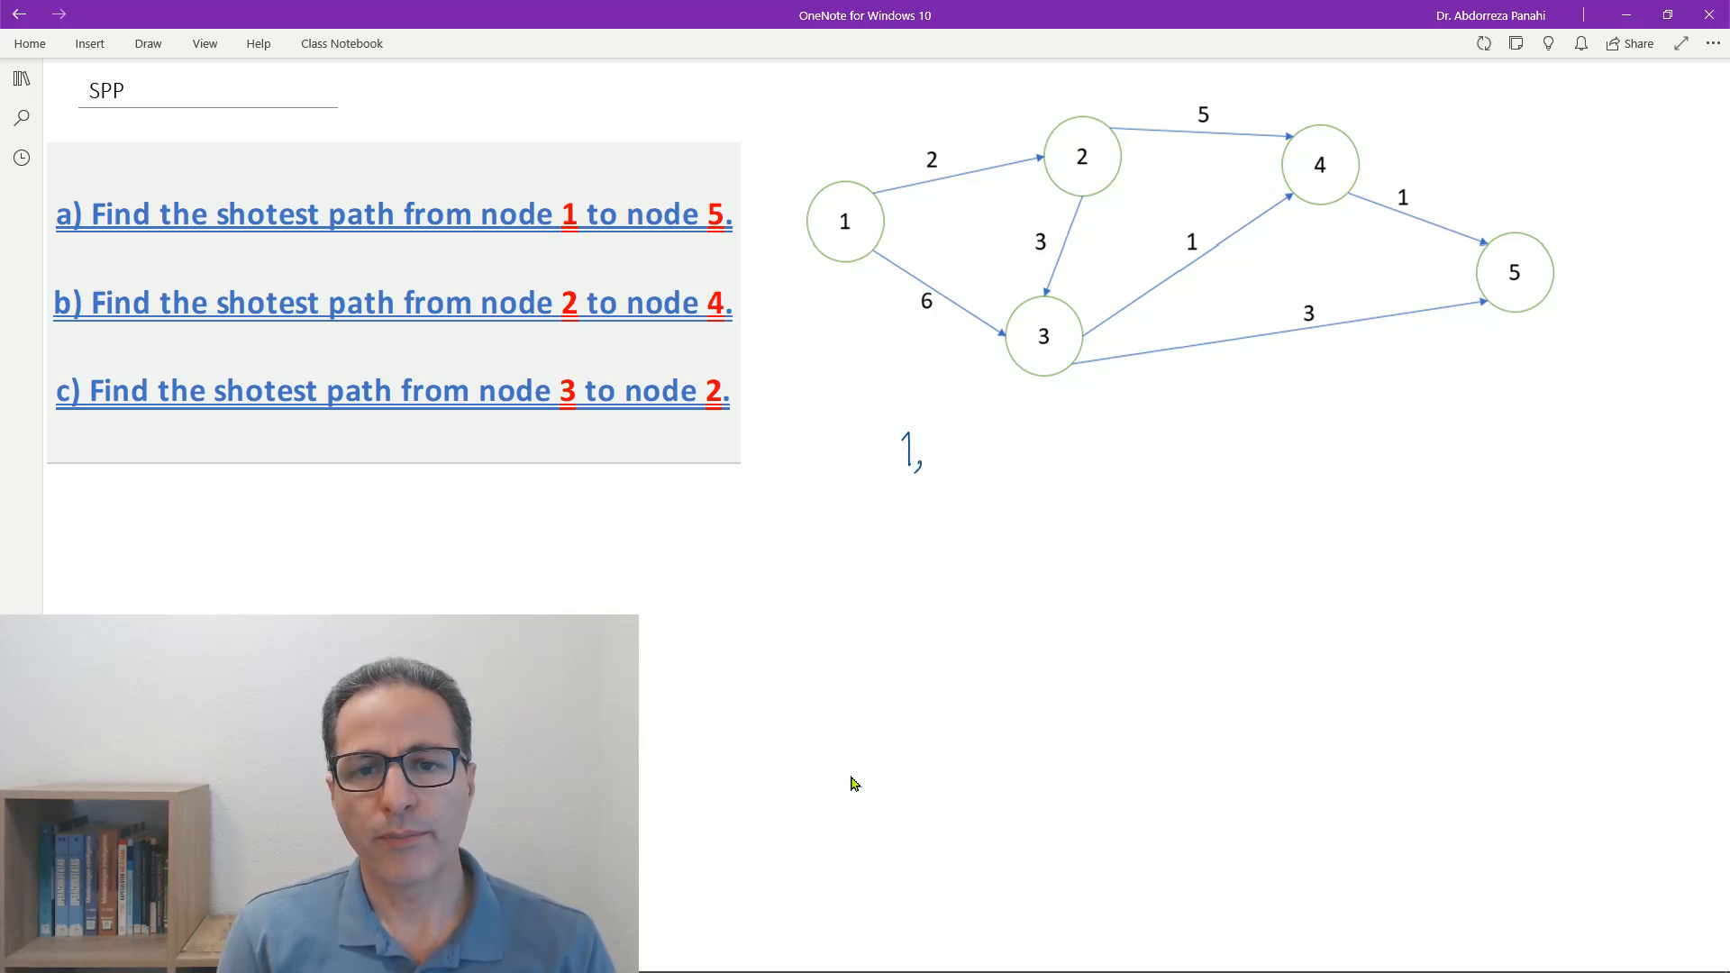
- Complete the handwritten path 1, 2, 4, 5 with an arrow to its length 8, and label it P1
{"action": "mouse_move", "coordinate": [938, 437]}
{"action": "left_mouse_down"}
{"action": "mouse_move", "coordinate": [975, 470]}
{"action": "mouse_move", "coordinate": [1025, 444]}
{"action": "left_mouse_up"}
{"action": "mouse_move", "coordinate": [1024, 427]}
{"action": "left_mouse_down"}
{"action": "mouse_move", "coordinate": [1025, 463]}
{"action": "mouse_move", "coordinate": [1086, 446]}
{"action": "mouse_move", "coordinate": [1066, 460]}
{"action": "left_mouse_up"}
{"action": "left_click_drag", "start_coordinate": [1074, 422], "coordinate": [1099, 418]}
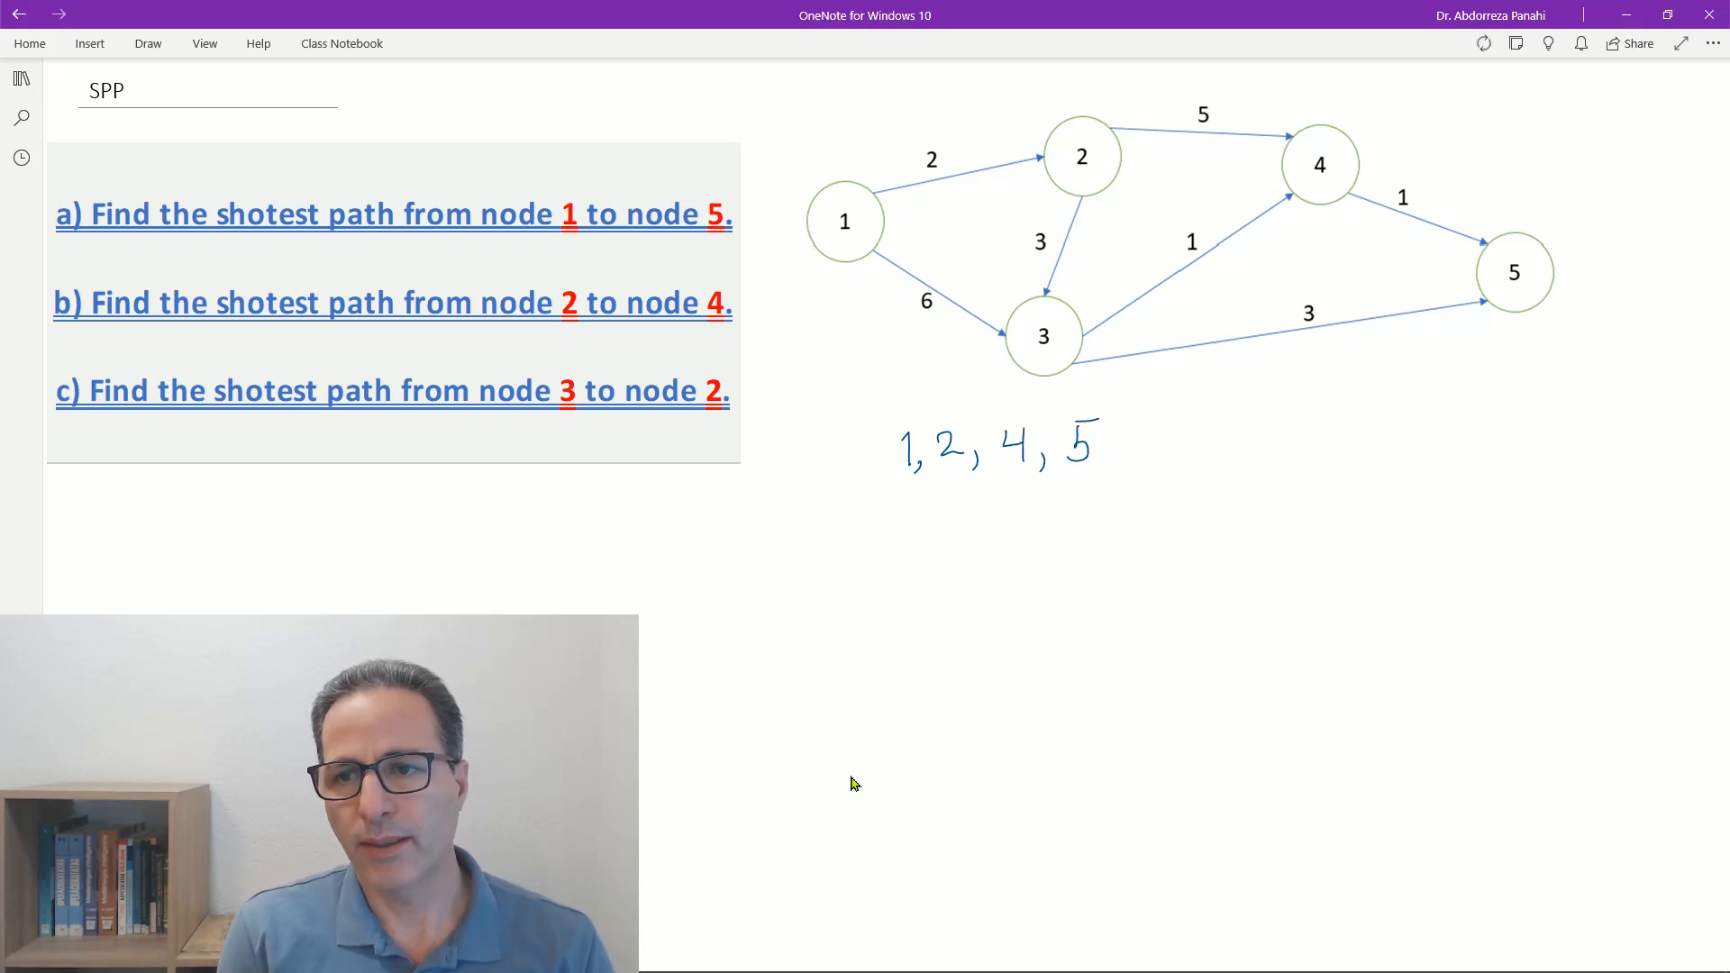
{"action": "left_click_drag", "start_coordinate": [1187, 457], "coordinate": [1275, 447]}
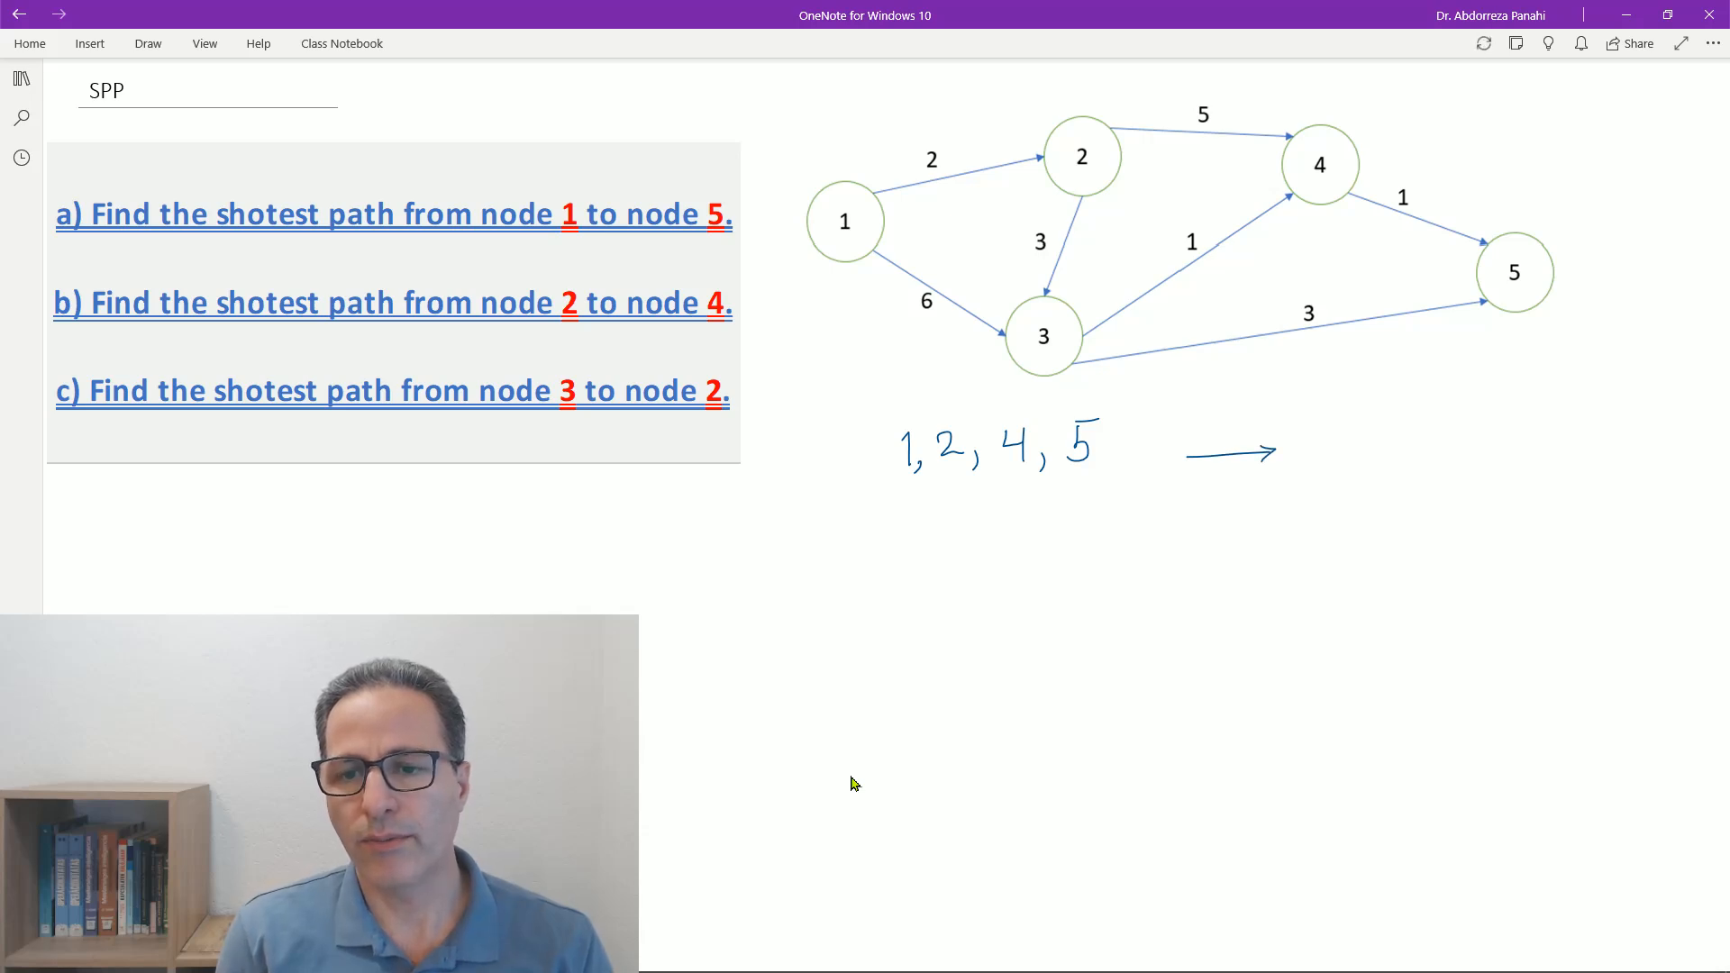
{"action": "mouse_move", "coordinate": [1323, 419]}
{"action": "left_mouse_down"}
{"action": "mouse_move", "coordinate": [1306, 427]}
{"action": "mouse_move", "coordinate": [1321, 420]}
{"action": "left_mouse_up"}
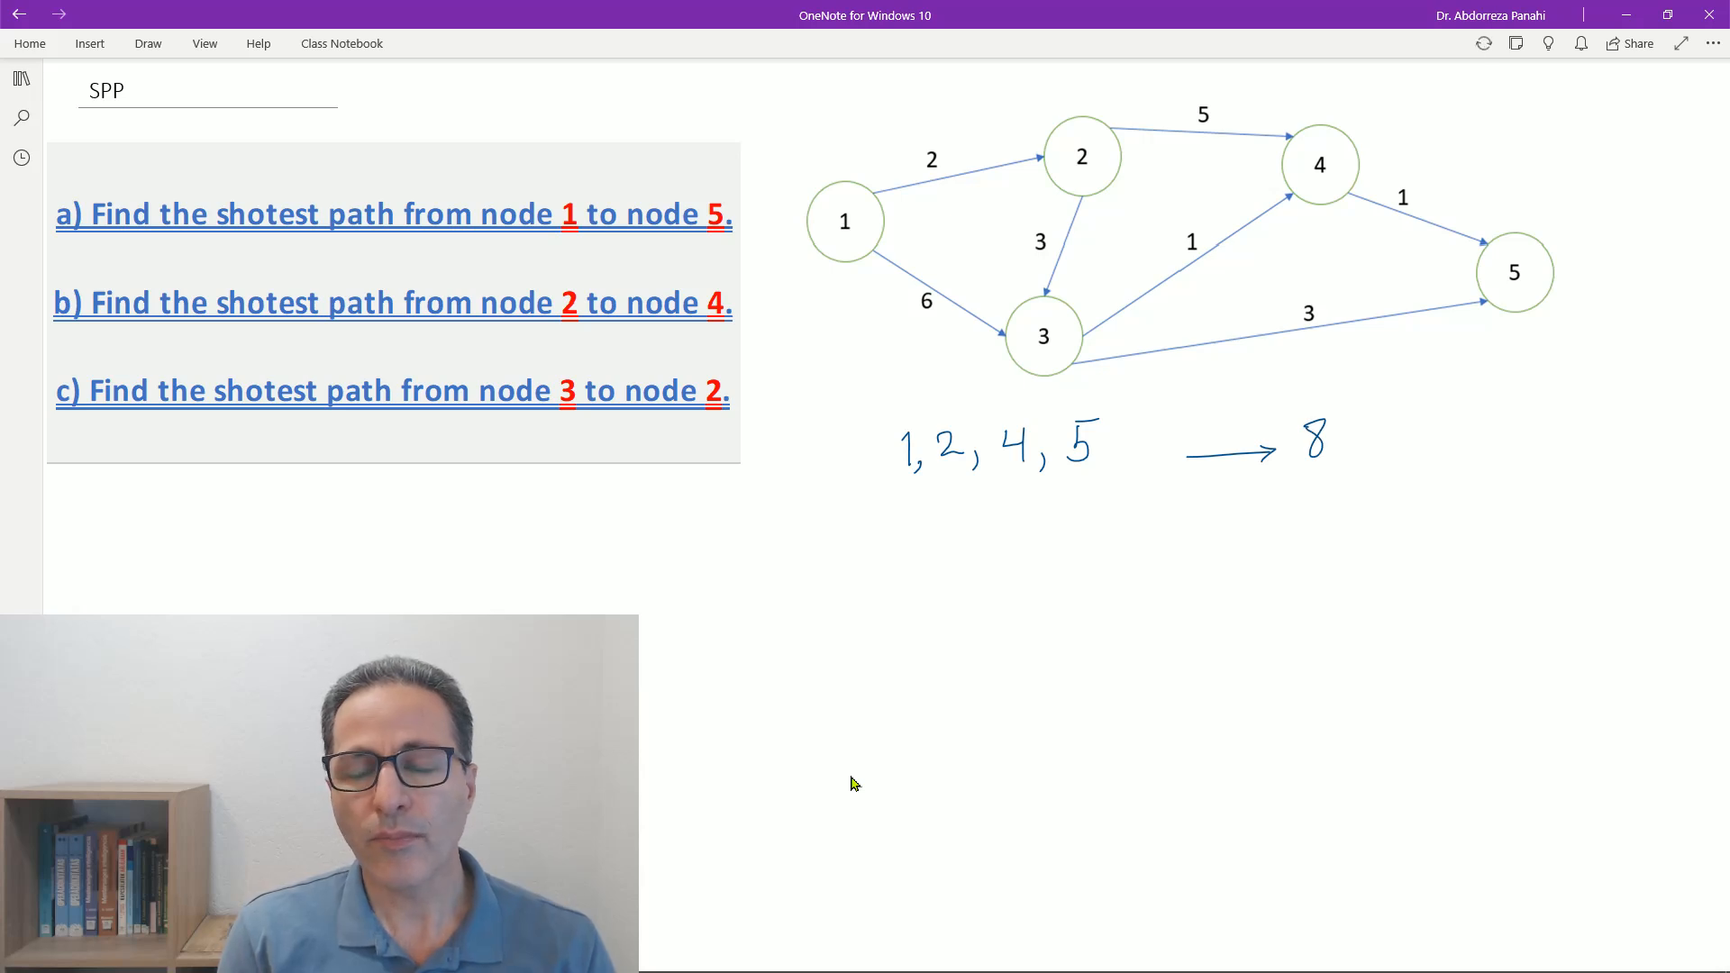
{"action": "mouse_move", "coordinate": [810, 425]}
{"action": "left_mouse_down"}
{"action": "mouse_move", "coordinate": [806, 564]}
{"action": "mouse_move", "coordinate": [808, 541]}
{"action": "left_mouse_up"}
{"action": "left_click", "coordinate": [854, 445]}
{"action": "left_click", "coordinate": [854, 465]}
- Handwrite the second path, P2: 1, 2, 3, 5, below P1 with an arrow to its length 8
{"action": "left_click_drag", "start_coordinate": [815, 555], "coordinate": [920, 564]}
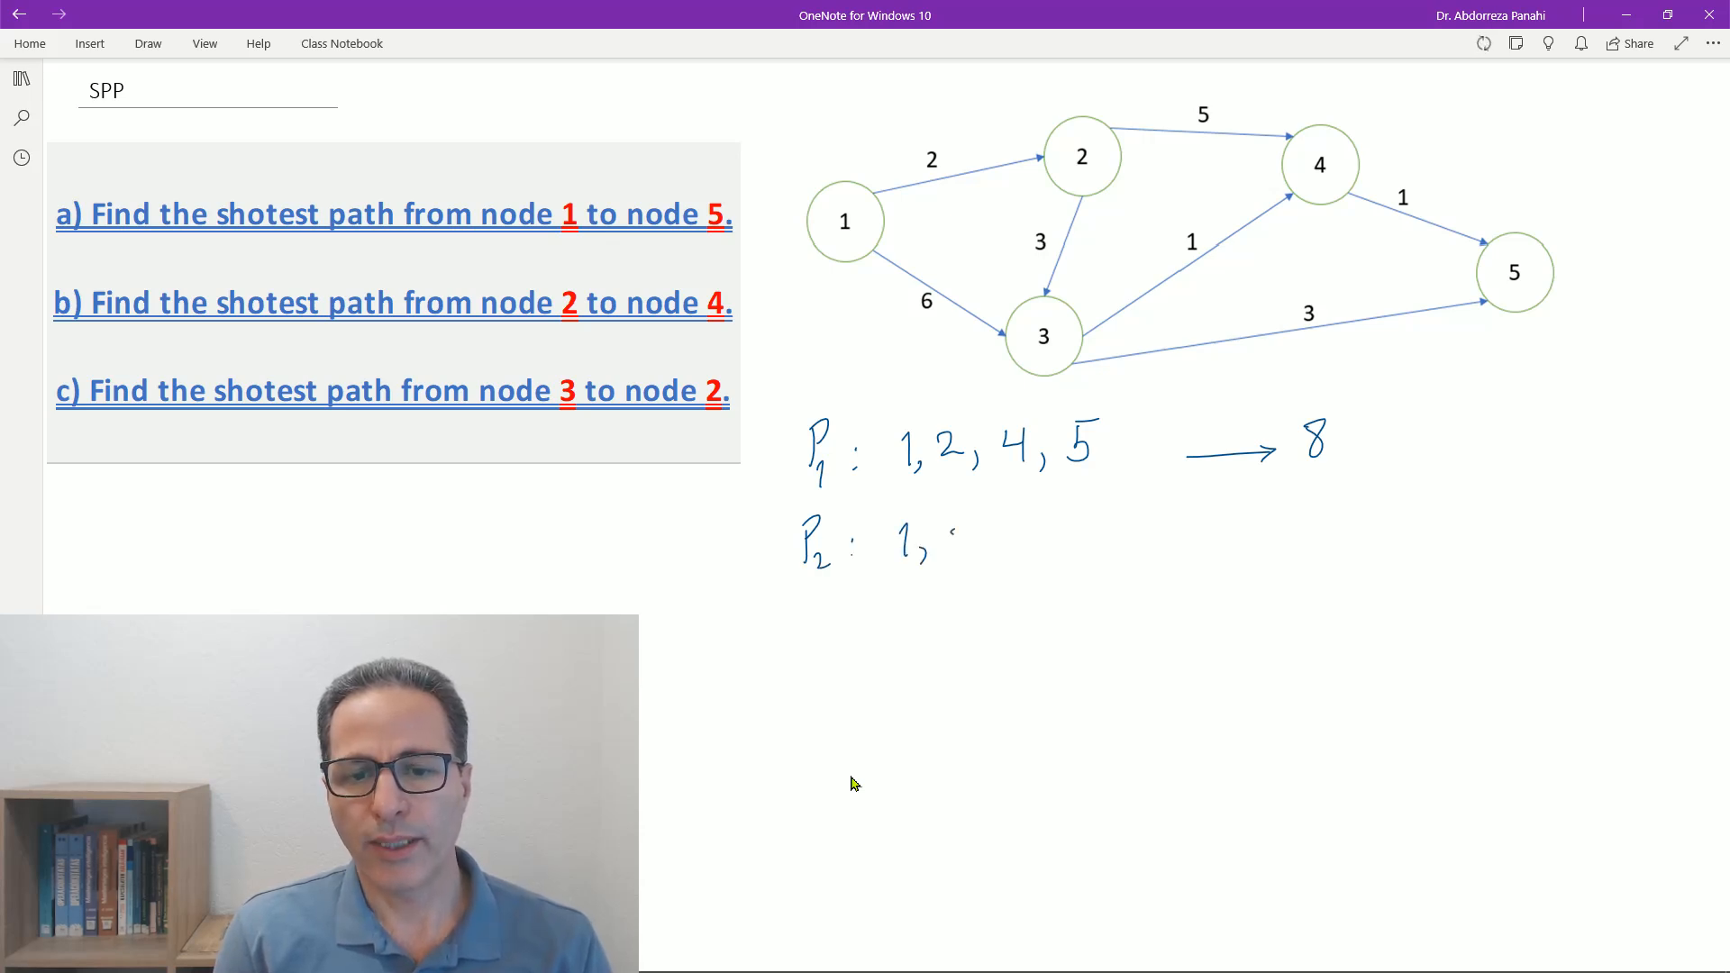
{"action": "left_click_drag", "start_coordinate": [951, 533], "coordinate": [971, 558]}
{"action": "left_click_drag", "start_coordinate": [976, 550], "coordinate": [969, 573]}
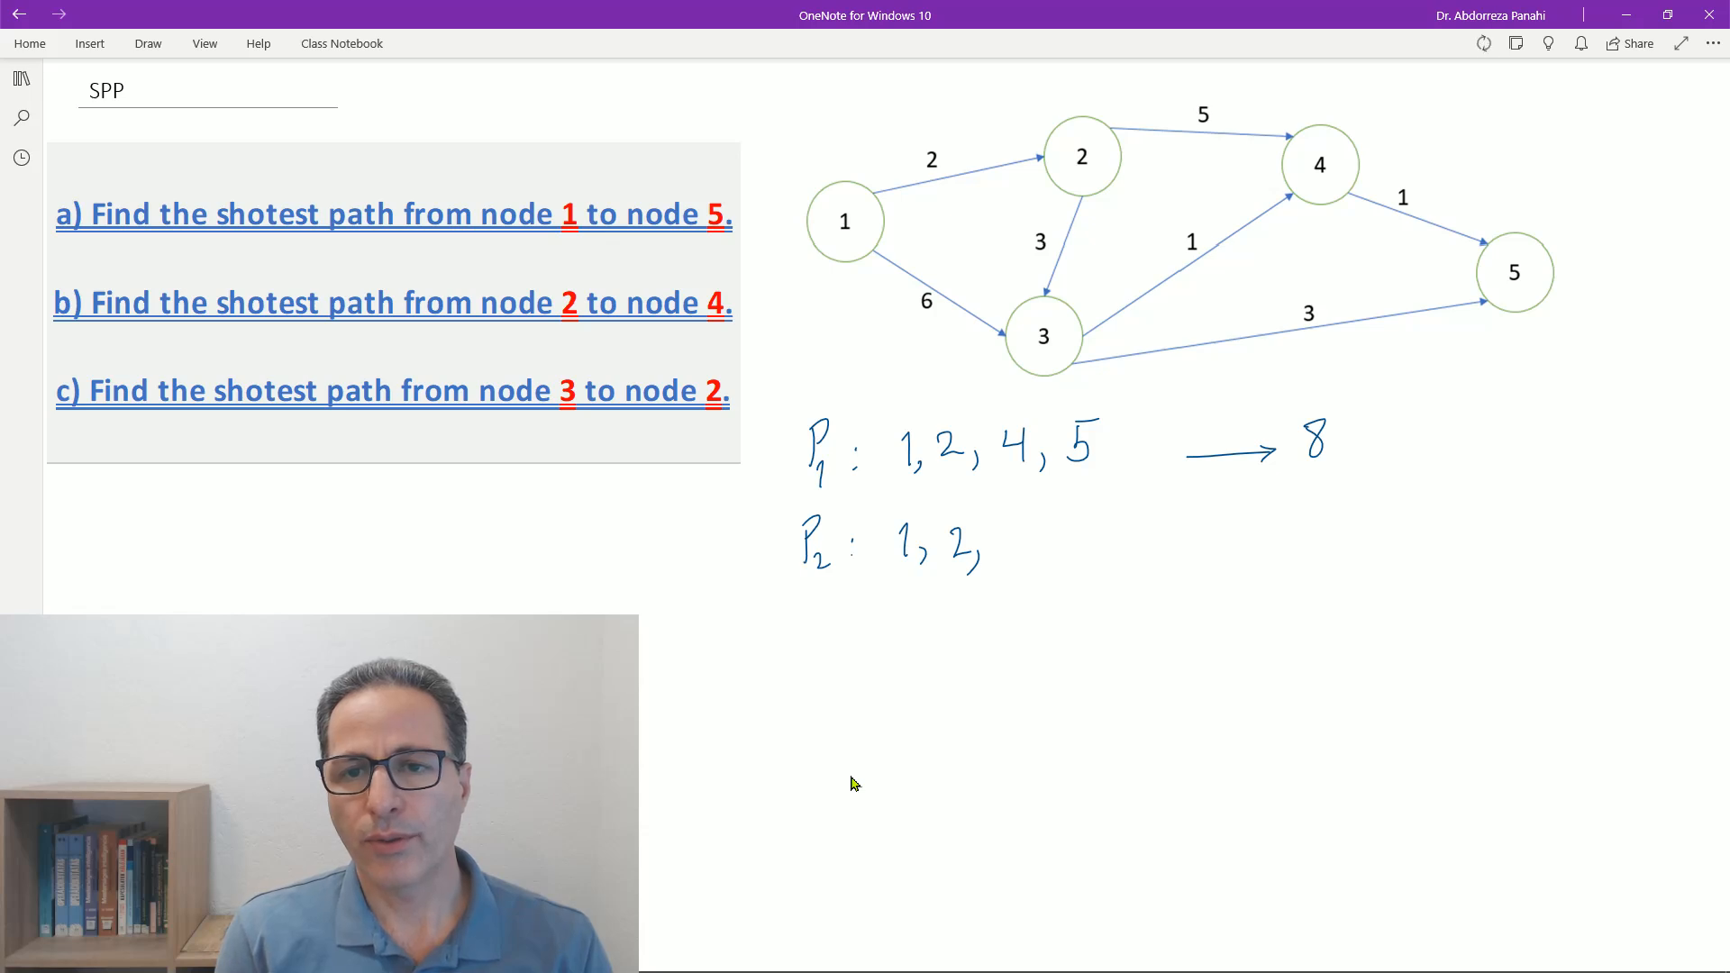
{"action": "left_click_drag", "start_coordinate": [1000, 523], "coordinate": [1003, 559]}
{"action": "mouse_move", "coordinate": [1032, 548]}
{"action": "left_mouse_down"}
{"action": "mouse_move", "coordinate": [1029, 564]}
{"action": "mouse_move", "coordinate": [1080, 515]}
{"action": "mouse_move", "coordinate": [1301, 516]}
{"action": "left_mouse_up"}
{"action": "mouse_move", "coordinate": [1280, 511]}
{"action": "left_mouse_down"}
{"action": "mouse_move", "coordinate": [1301, 516]}
{"action": "mouse_move", "coordinate": [1281, 529]}
{"action": "left_mouse_up"}
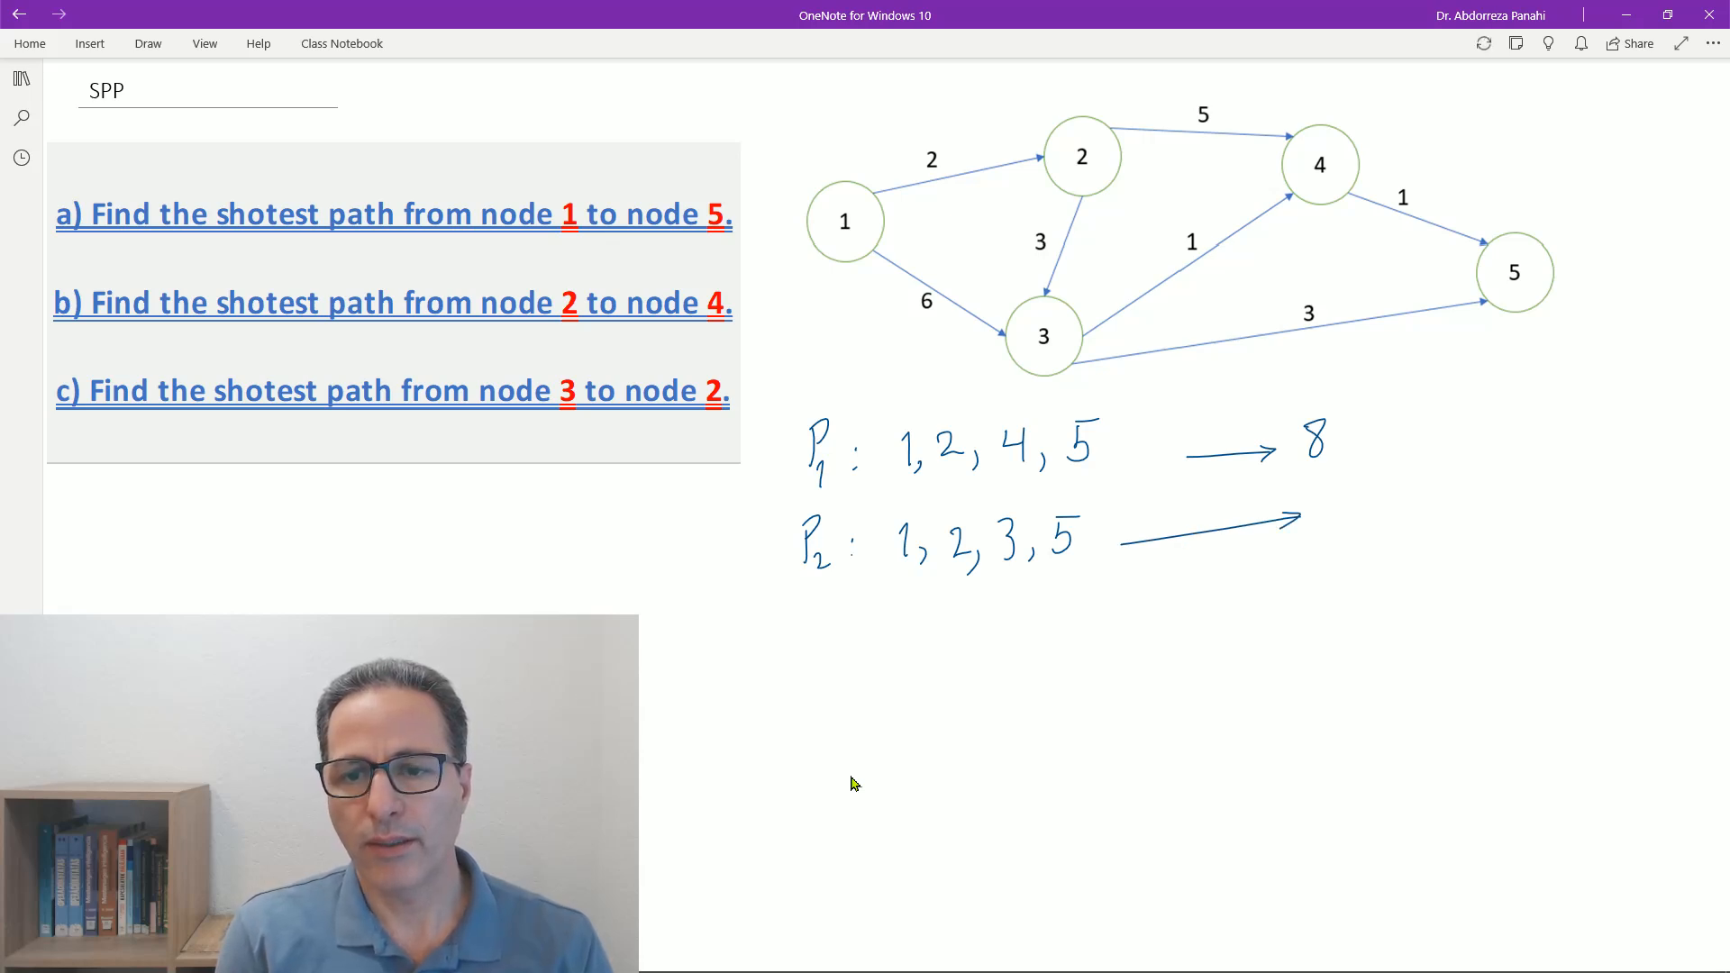
{"action": "mouse_move", "coordinate": [1344, 501]}
{"action": "left_mouse_down"}
{"action": "mouse_move", "coordinate": [1337, 517]}
{"action": "mouse_move", "coordinate": [1342, 498]}
{"action": "left_mouse_up"}
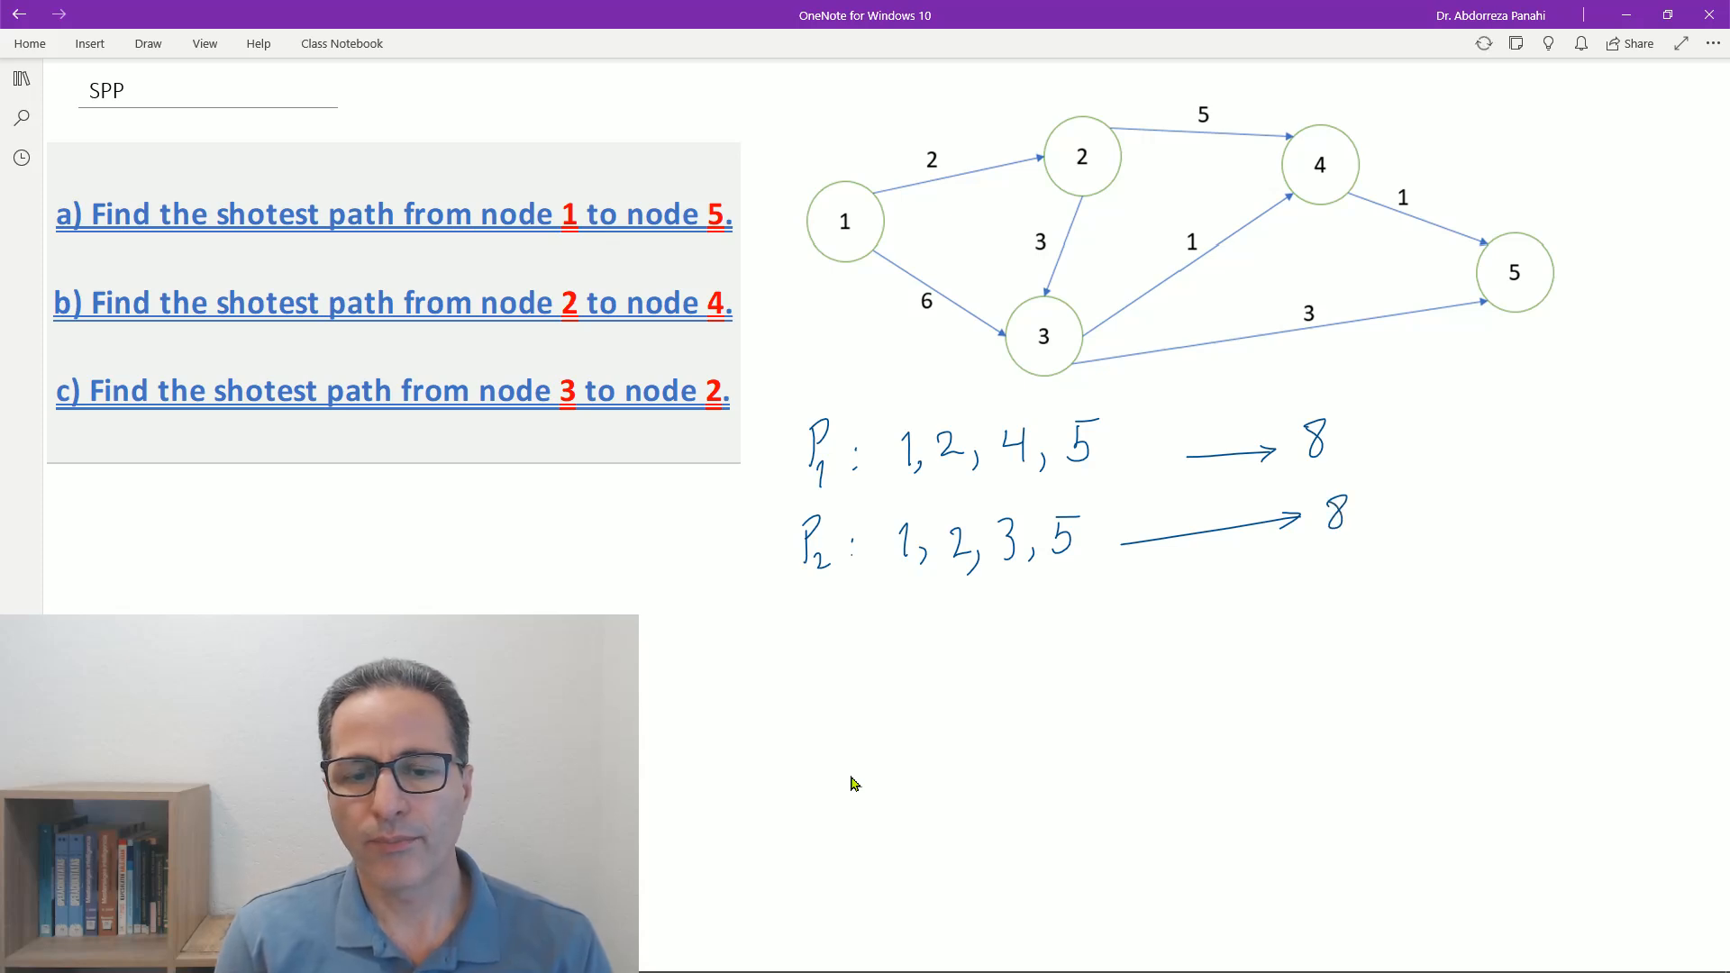
- Handwrite the third path, P3: 1, 2, 3, 4, 5, below P2 with an arrow to its length 7
{"action": "mouse_move", "coordinate": [801, 614]}
{"action": "left_mouse_down"}
{"action": "mouse_move", "coordinate": [822, 661]}
{"action": "mouse_move", "coordinate": [902, 651]}
{"action": "left_mouse_up"}
{"action": "left_click", "coordinate": [862, 636]}
{"action": "left_click", "coordinate": [862, 648]}
{"action": "mouse_move", "coordinate": [918, 641]}
{"action": "left_mouse_down"}
{"action": "mouse_move", "coordinate": [919, 661]}
{"action": "mouse_move", "coordinate": [976, 643]}
{"action": "mouse_move", "coordinate": [1005, 657]}
{"action": "left_mouse_up"}
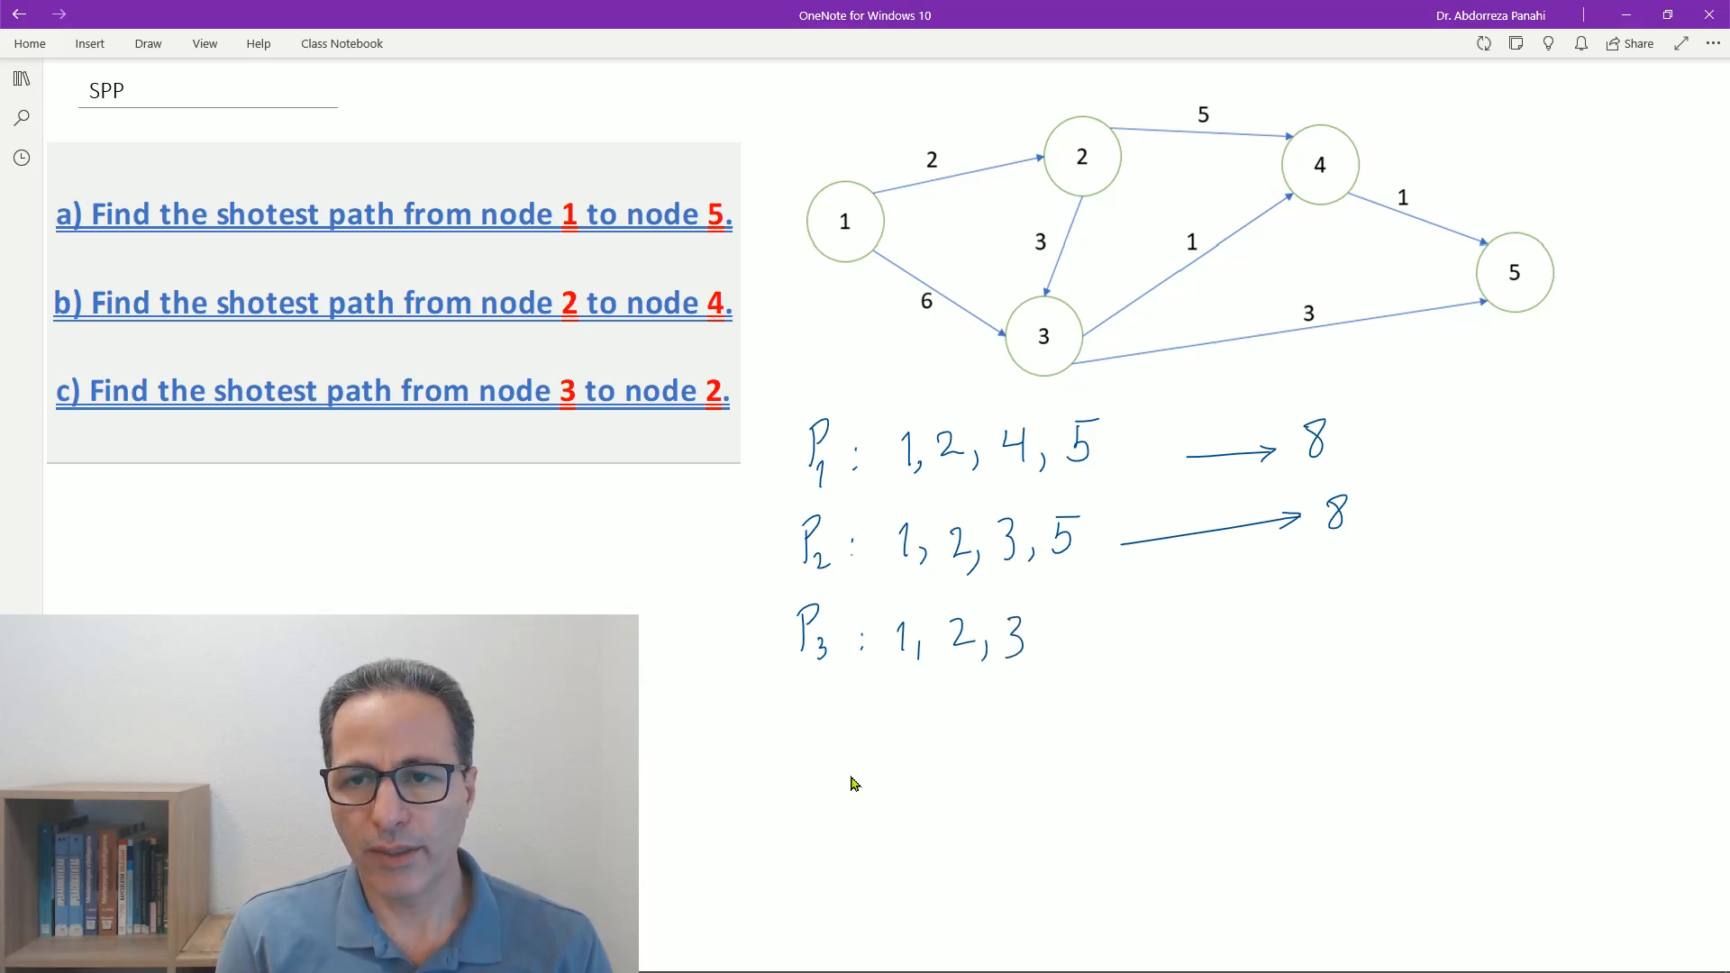
{"action": "left_click_drag", "start_coordinate": [1056, 612], "coordinate": [1070, 623]}
{"action": "left_click_drag", "start_coordinate": [1069, 609], "coordinate": [1069, 643]}
{"action": "left_click_drag", "start_coordinate": [1086, 629], "coordinate": [1098, 639]}
{"action": "mouse_move", "coordinate": [1104, 611]}
{"action": "left_mouse_down"}
{"action": "mouse_move", "coordinate": [1311, 606]}
{"action": "mouse_move", "coordinate": [1286, 629]}
{"action": "left_mouse_up"}
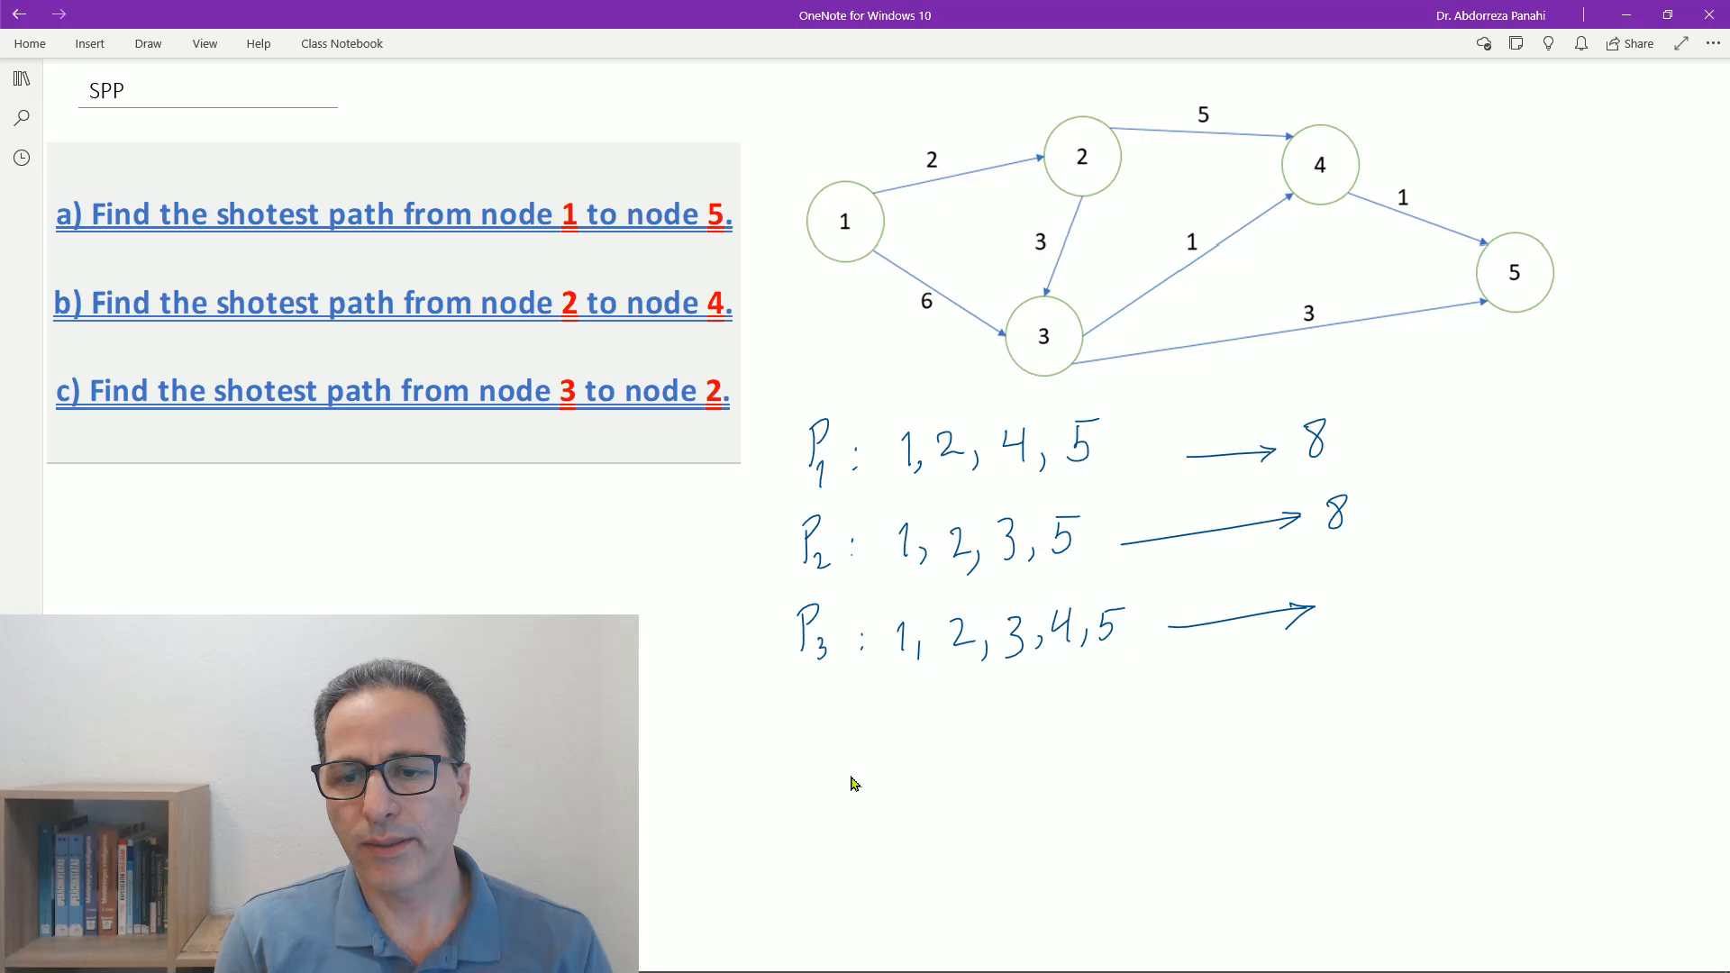
{"action": "mouse_move", "coordinate": [1334, 577]}
{"action": "left_mouse_down"}
{"action": "mouse_move", "coordinate": [1343, 622]}
{"action": "mouse_move", "coordinate": [1359, 595]}
{"action": "left_mouse_up"}
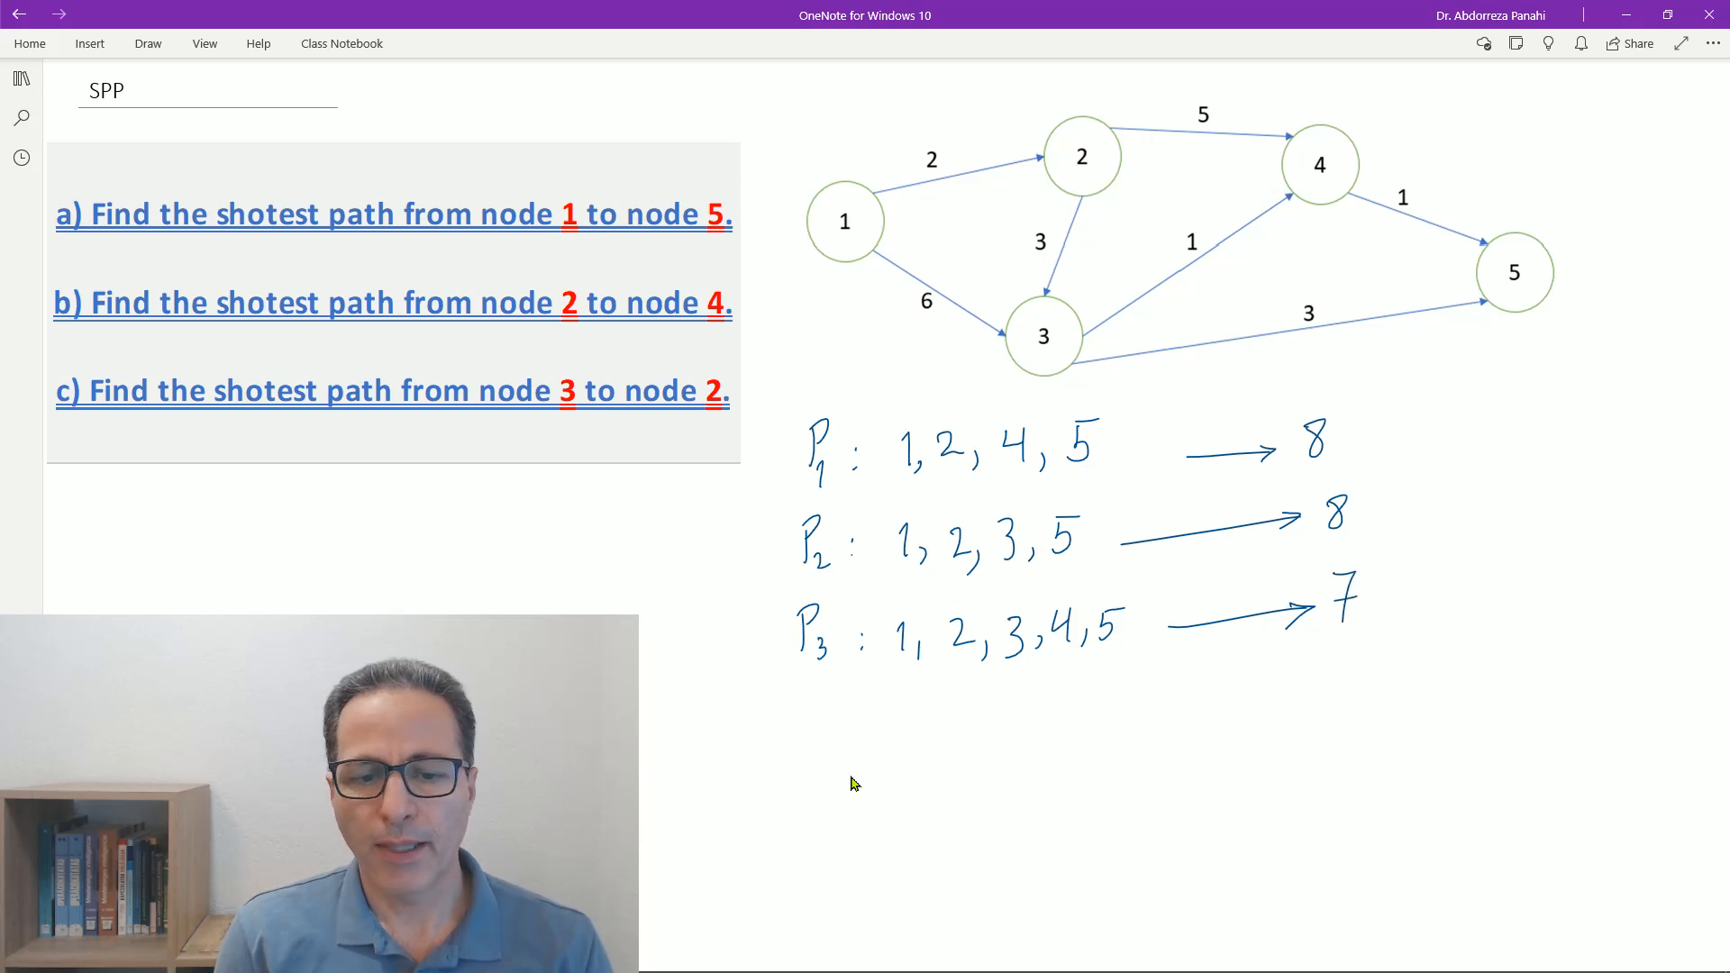
- Handwrite the fourth path, P4: 1, 3, 5, below P3 with an arrow to its length 9
{"action": "mouse_move", "coordinate": [804, 694]}
{"action": "left_mouse_down"}
{"action": "mouse_move", "coordinate": [796, 737]}
{"action": "mouse_move", "coordinate": [804, 711]}
{"action": "left_mouse_up"}
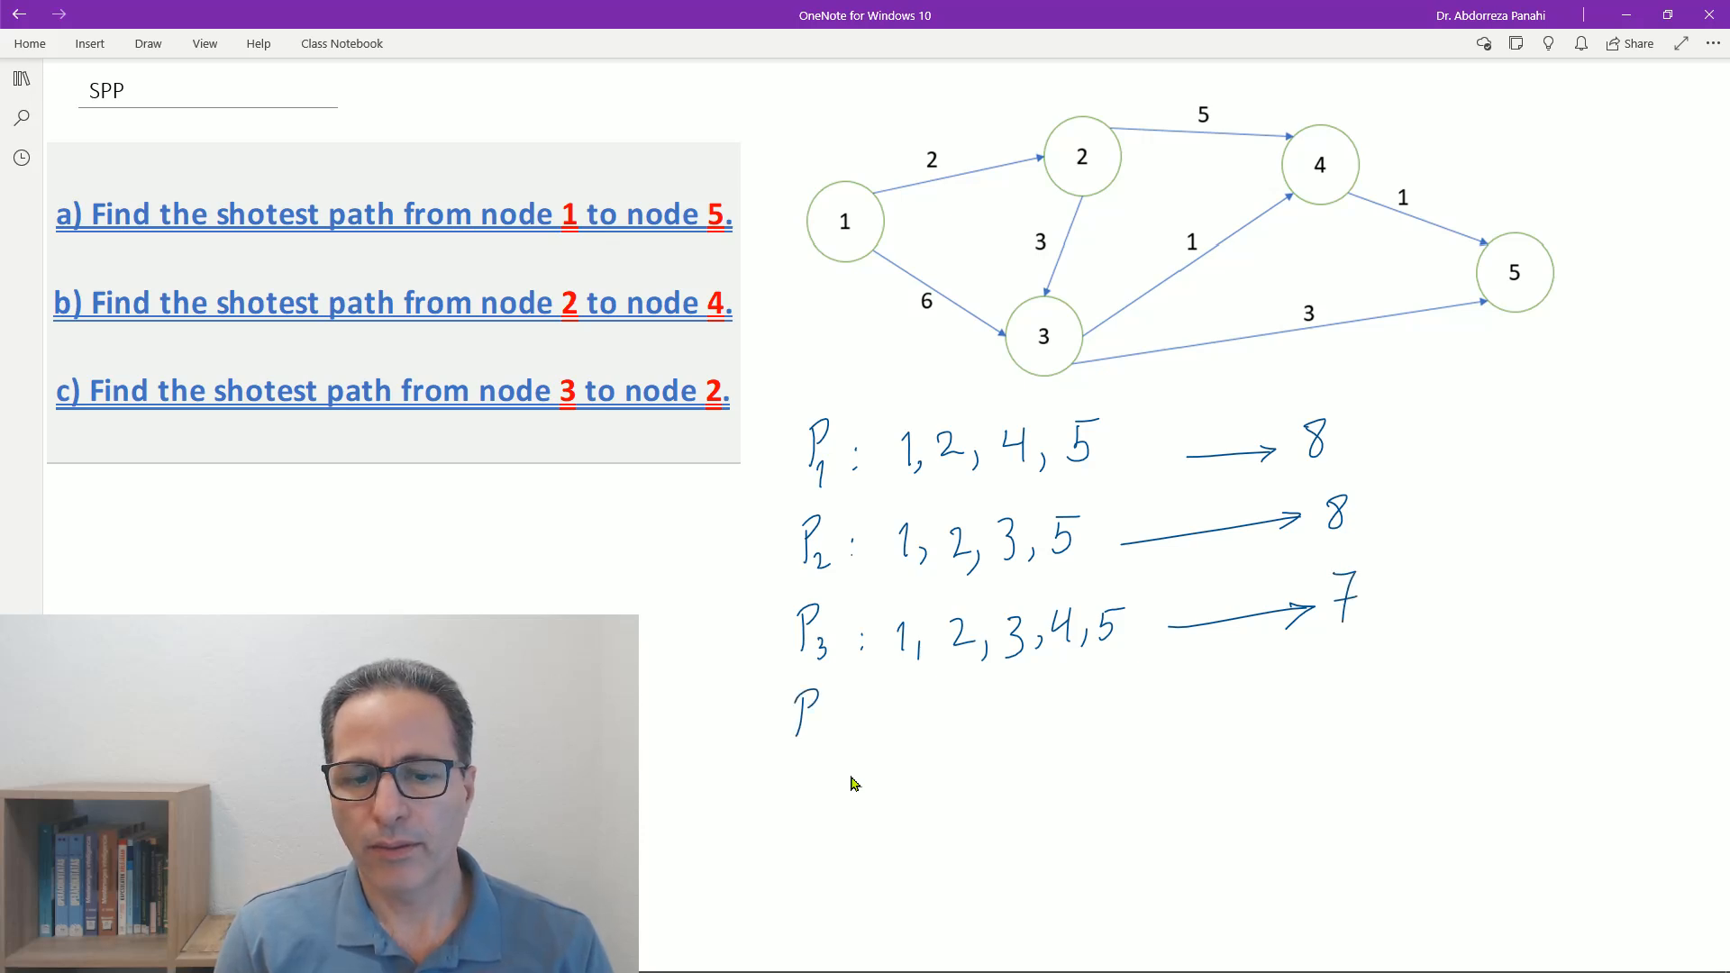
{"action": "mouse_move", "coordinate": [818, 726]}
{"action": "left_mouse_down"}
{"action": "mouse_move", "coordinate": [820, 750]}
{"action": "mouse_move", "coordinate": [965, 745]}
{"action": "left_mouse_up"}
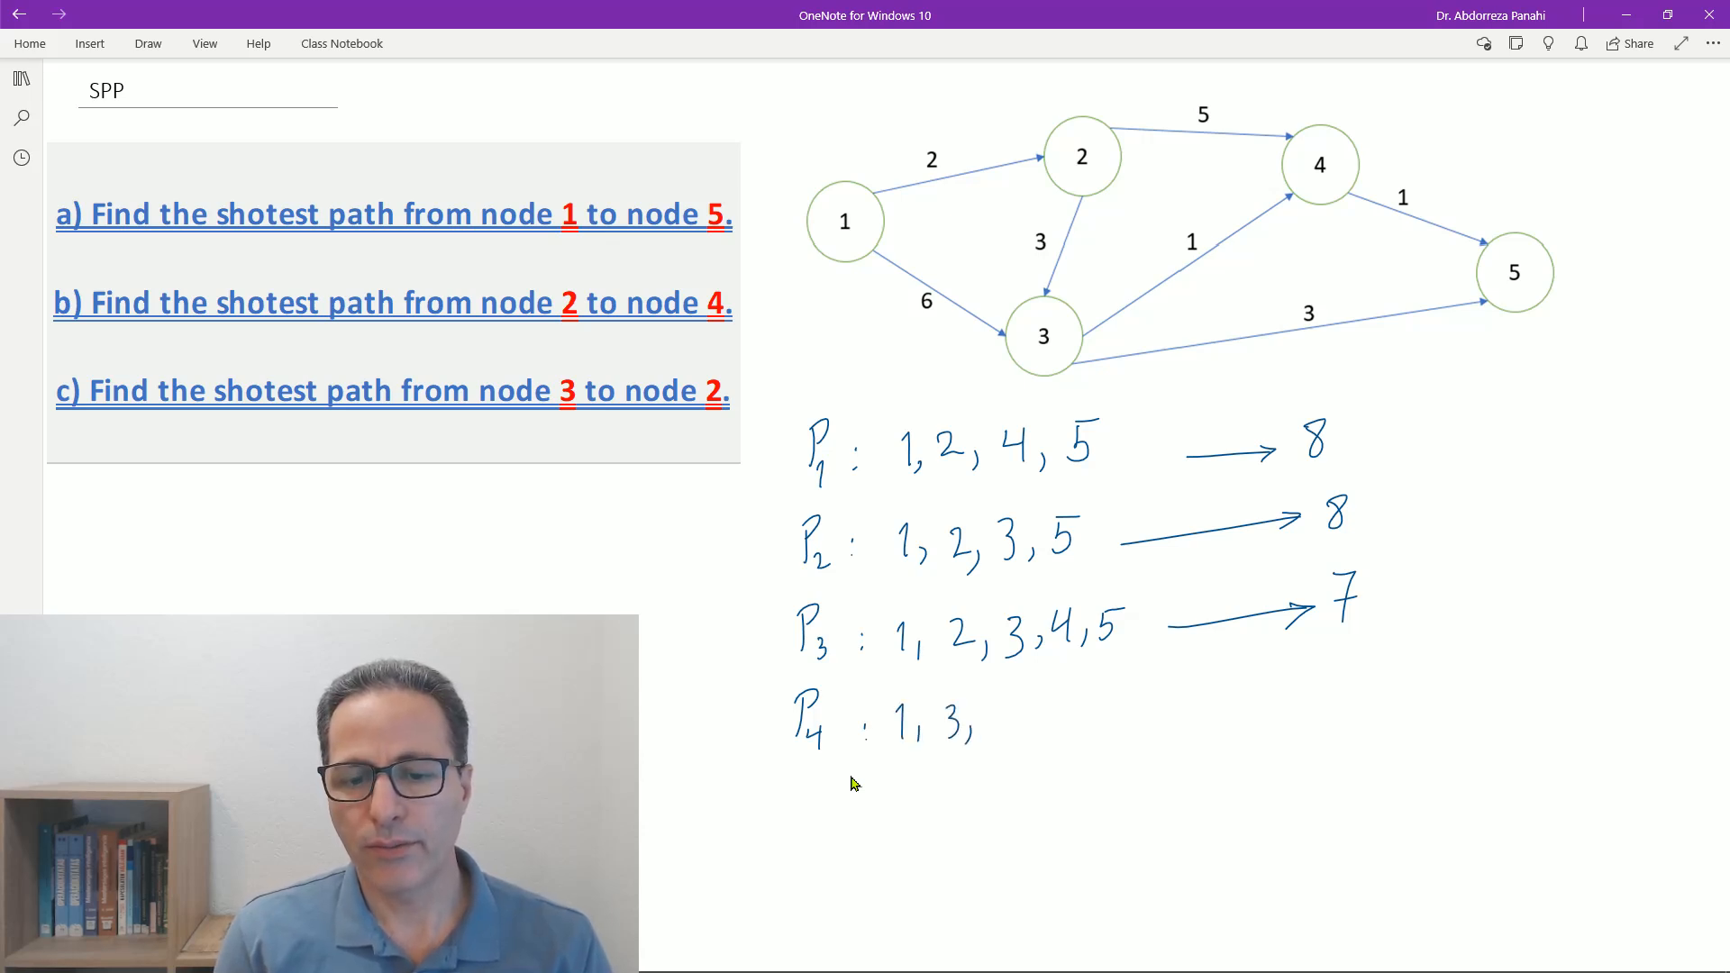
{"action": "mouse_move", "coordinate": [1019, 700]}
{"action": "left_mouse_down"}
{"action": "mouse_move", "coordinate": [1003, 730]}
{"action": "mouse_move", "coordinate": [1278, 695]}
{"action": "mouse_move", "coordinate": [1258, 708]}
{"action": "left_mouse_up"}
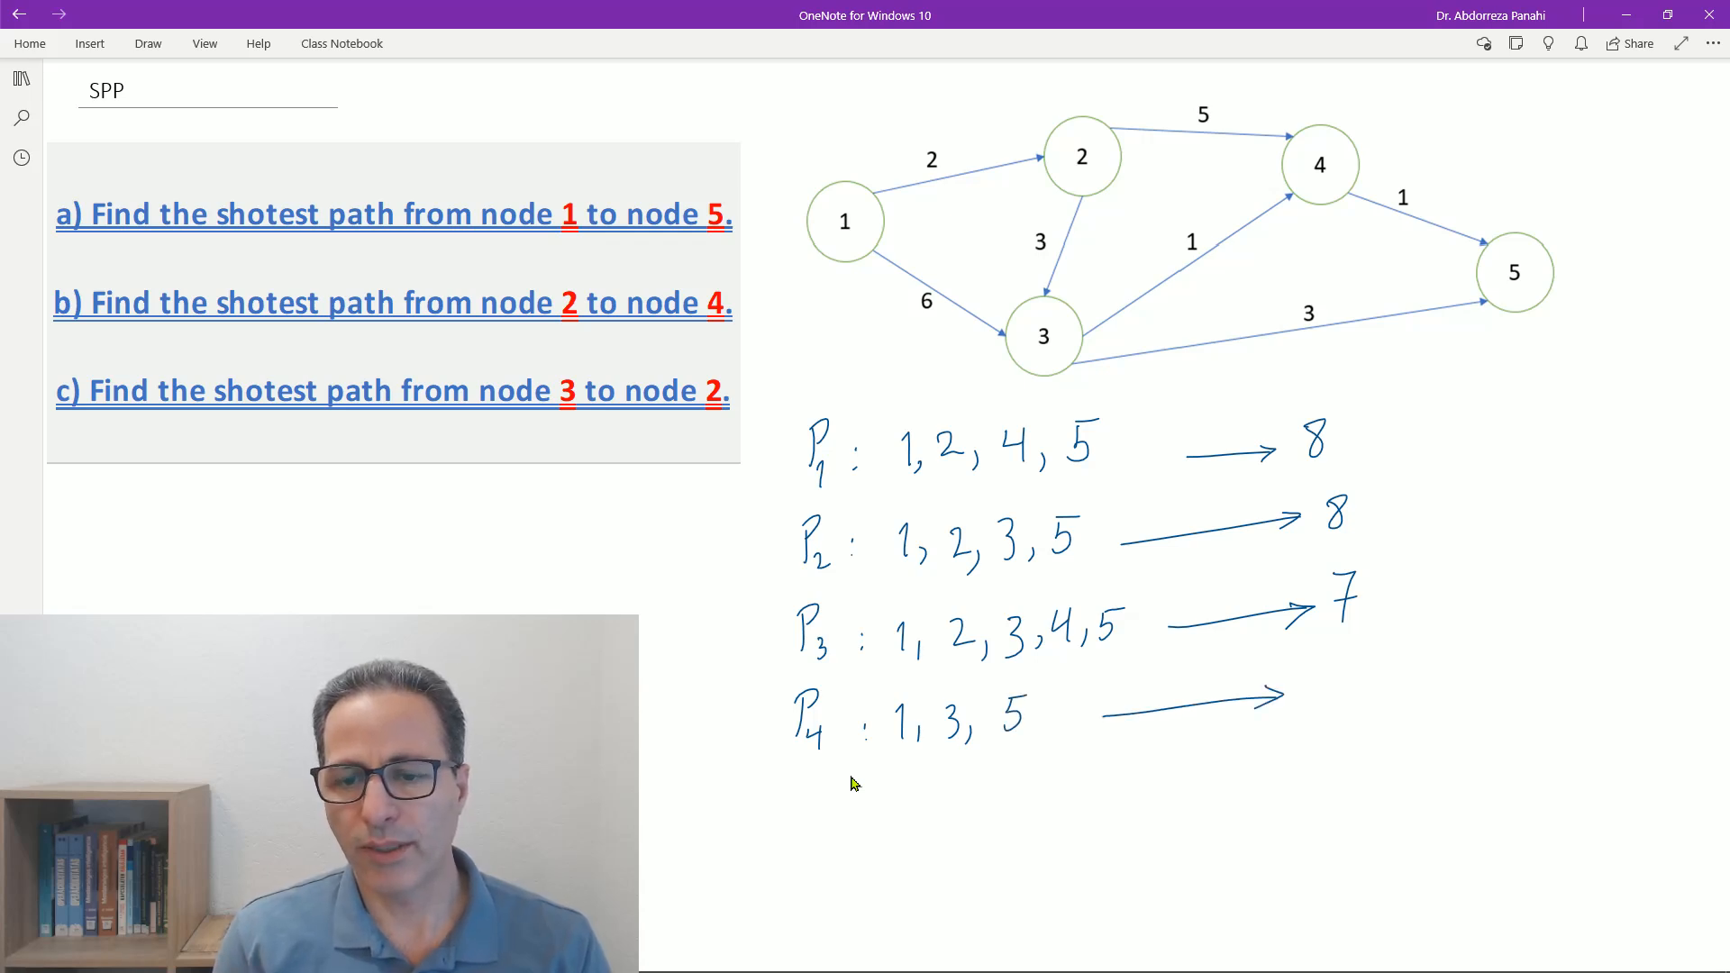
{"action": "left_click_drag", "start_coordinate": [1342, 677], "coordinate": [1320, 707]}
- Handwrite the fifth path, P5: 1, 3, 4, 5, below P4 with an arrow to its length 8
{"action": "left_click_drag", "start_coordinate": [808, 777], "coordinate": [811, 818]}
{"action": "left_click_drag", "start_coordinate": [815, 799], "coordinate": [925, 813]}
{"action": "mouse_move", "coordinate": [938, 800]}
{"action": "left_mouse_down"}
{"action": "mouse_move", "coordinate": [934, 814]}
{"action": "mouse_move", "coordinate": [961, 810]}
{"action": "left_mouse_up"}
{"action": "mouse_move", "coordinate": [988, 800]}
{"action": "left_mouse_down"}
{"action": "mouse_move", "coordinate": [984, 819]}
{"action": "mouse_move", "coordinate": [1021, 790]}
{"action": "mouse_move", "coordinate": [1021, 808]}
{"action": "left_mouse_up"}
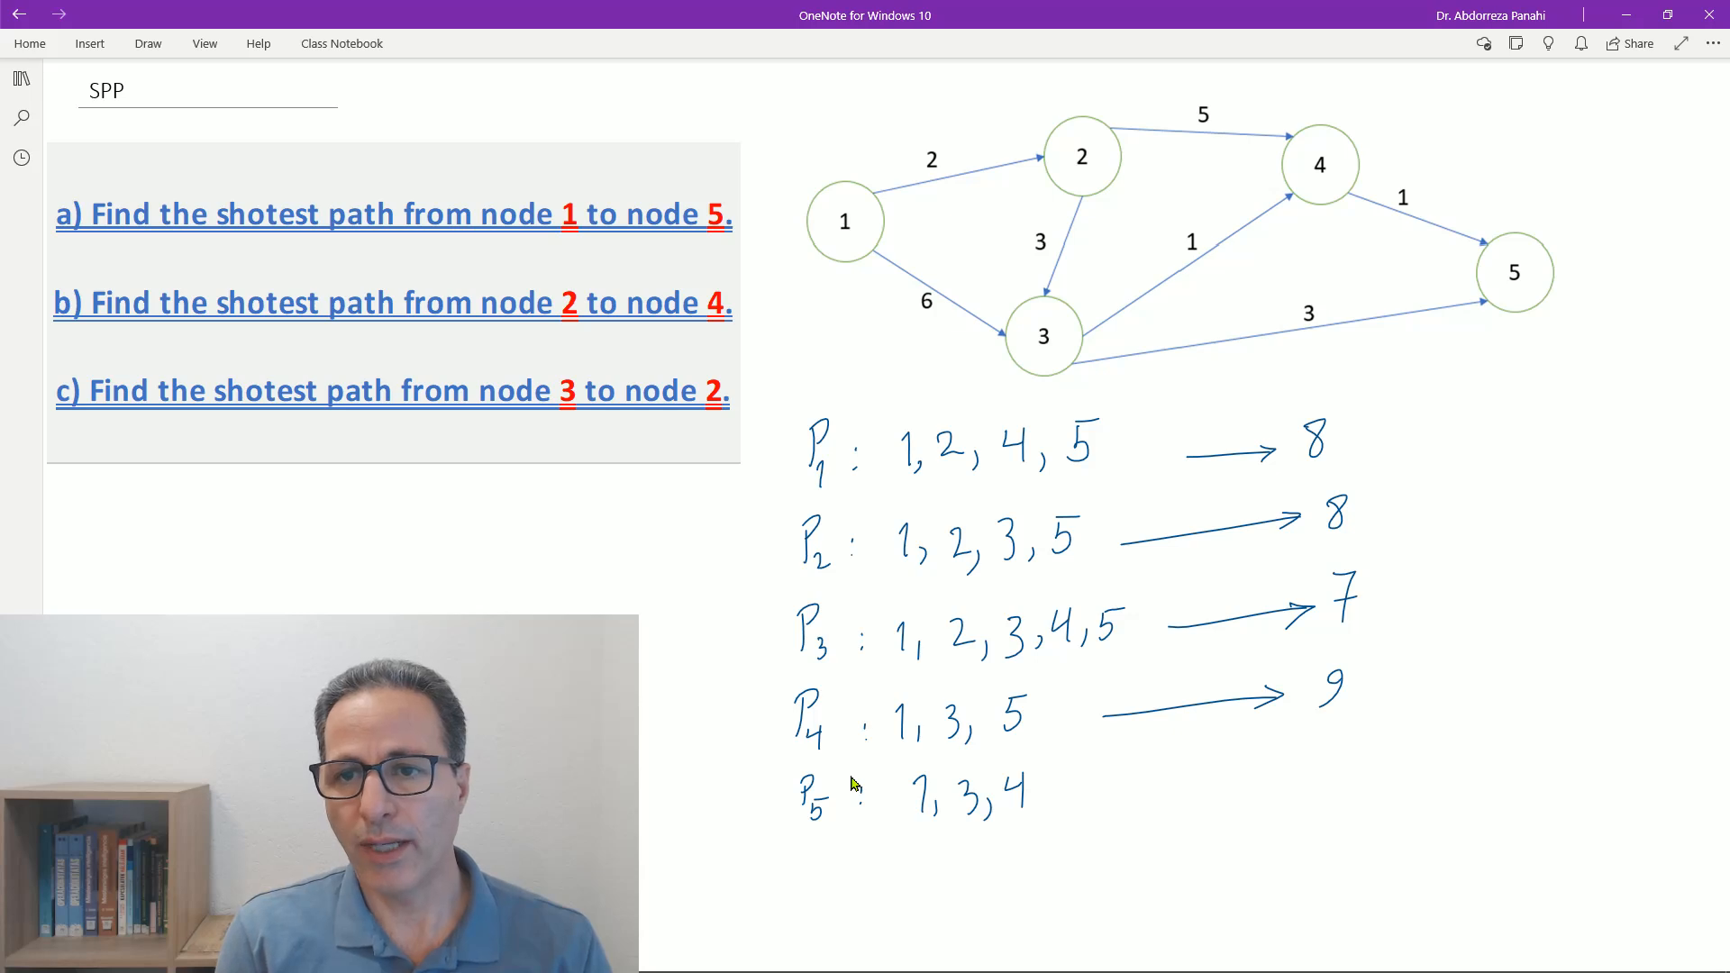
{"action": "left_click_drag", "start_coordinate": [1067, 776], "coordinate": [1060, 806]}
{"action": "left_click_drag", "start_coordinate": [1065, 775], "coordinate": [1086, 773]}
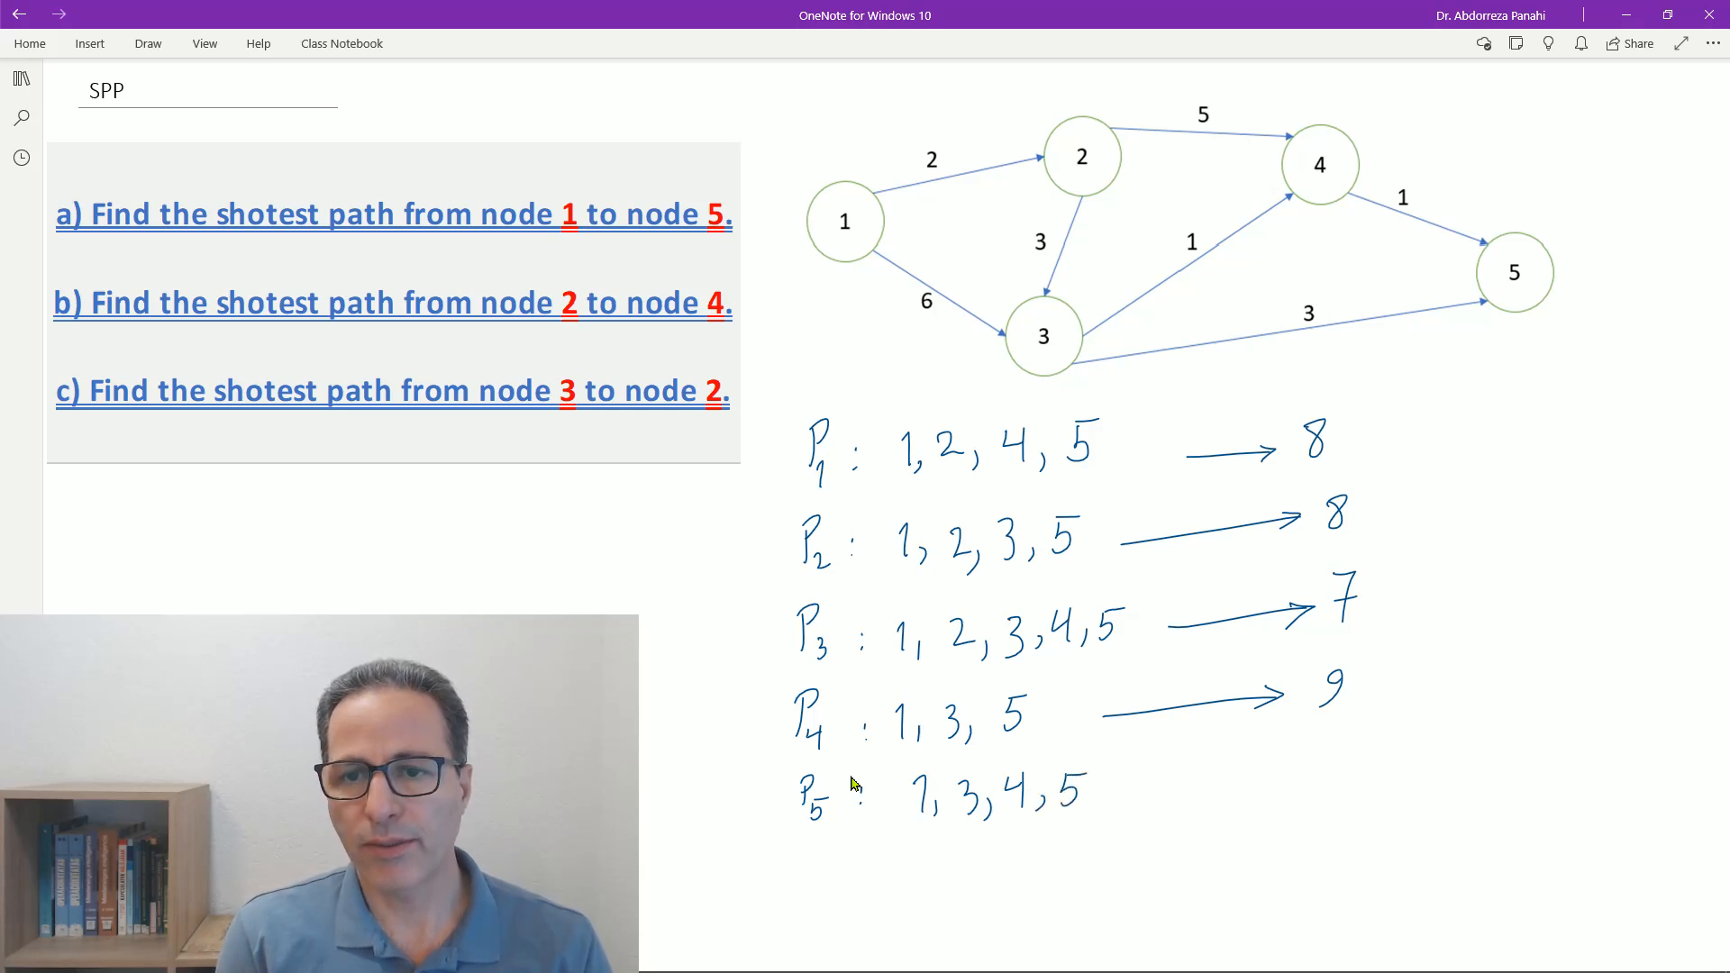
{"action": "mouse_move", "coordinate": [1144, 797]}
{"action": "left_mouse_down"}
{"action": "mouse_move", "coordinate": [1289, 784]}
{"action": "mouse_move", "coordinate": [1308, 800]}
{"action": "left_mouse_up"}
{"action": "left_click_drag", "start_coordinate": [1380, 749], "coordinate": [1376, 748]}
{"action": "left_click_drag", "start_coordinate": [1288, 784], "coordinate": [1330, 785]}
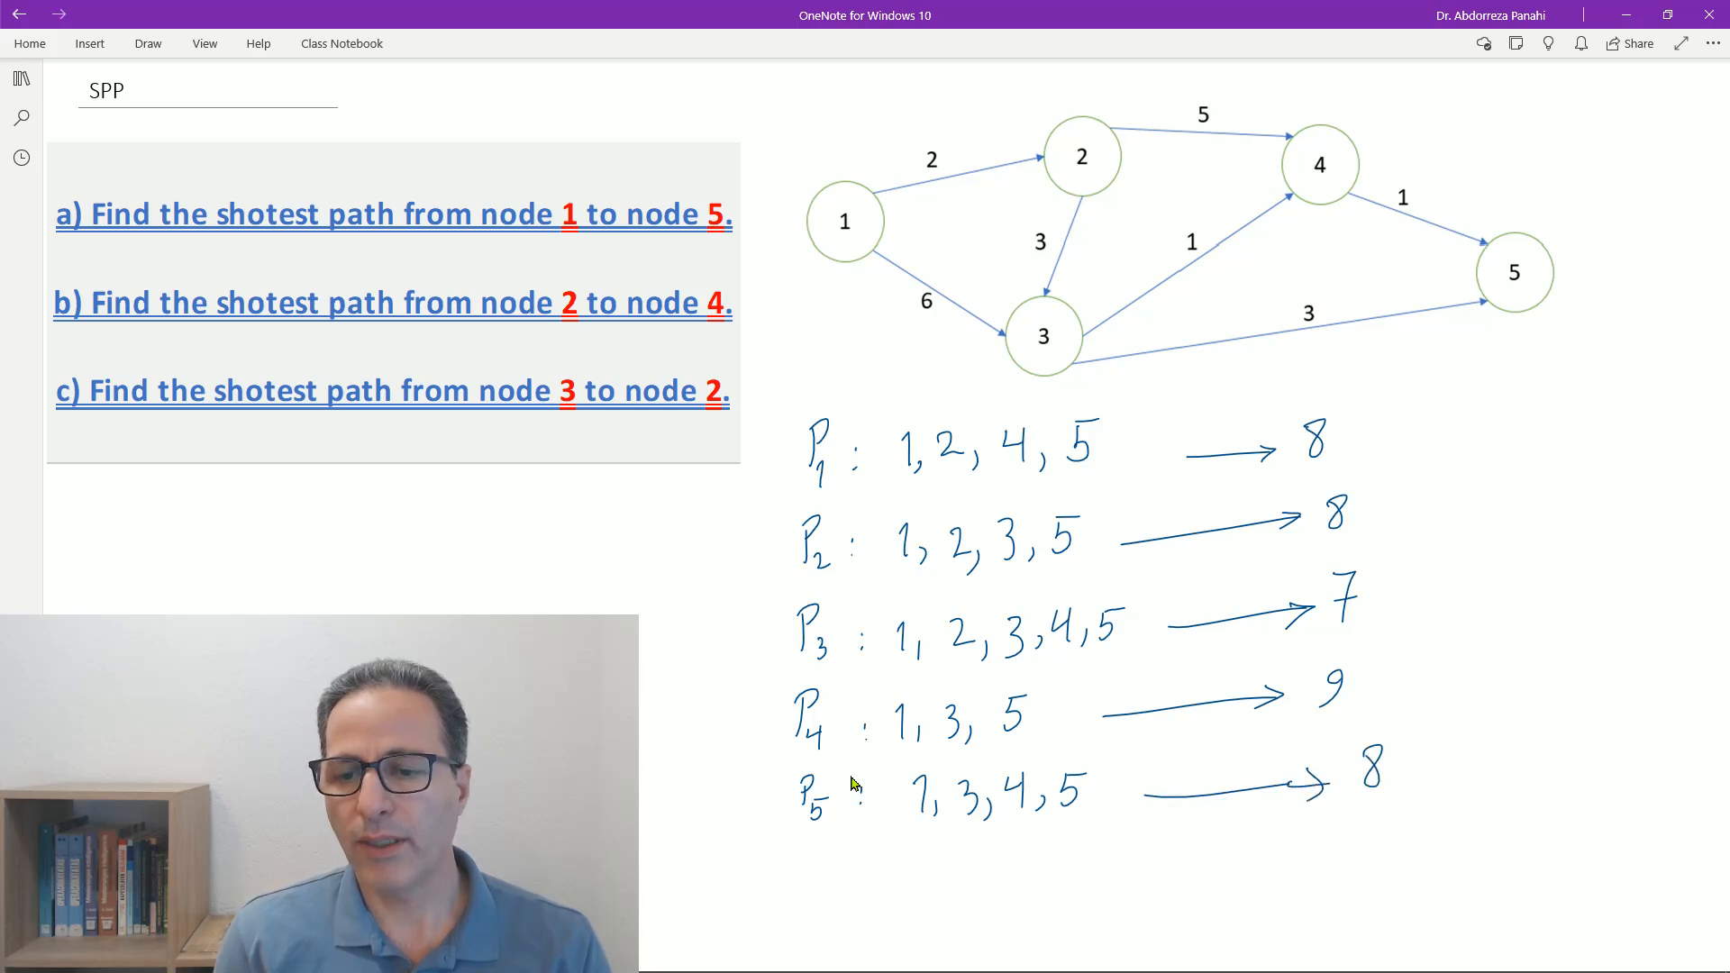
- Box P3's length 7 as the answer and set off the path list with a vertical divider and a circled "a"
{"action": "mouse_move", "coordinate": [1316, 559]}
{"action": "left_mouse_down"}
{"action": "mouse_move", "coordinate": [1343, 558]}
{"action": "mouse_move", "coordinate": [1317, 637]}
{"action": "left_mouse_up"}
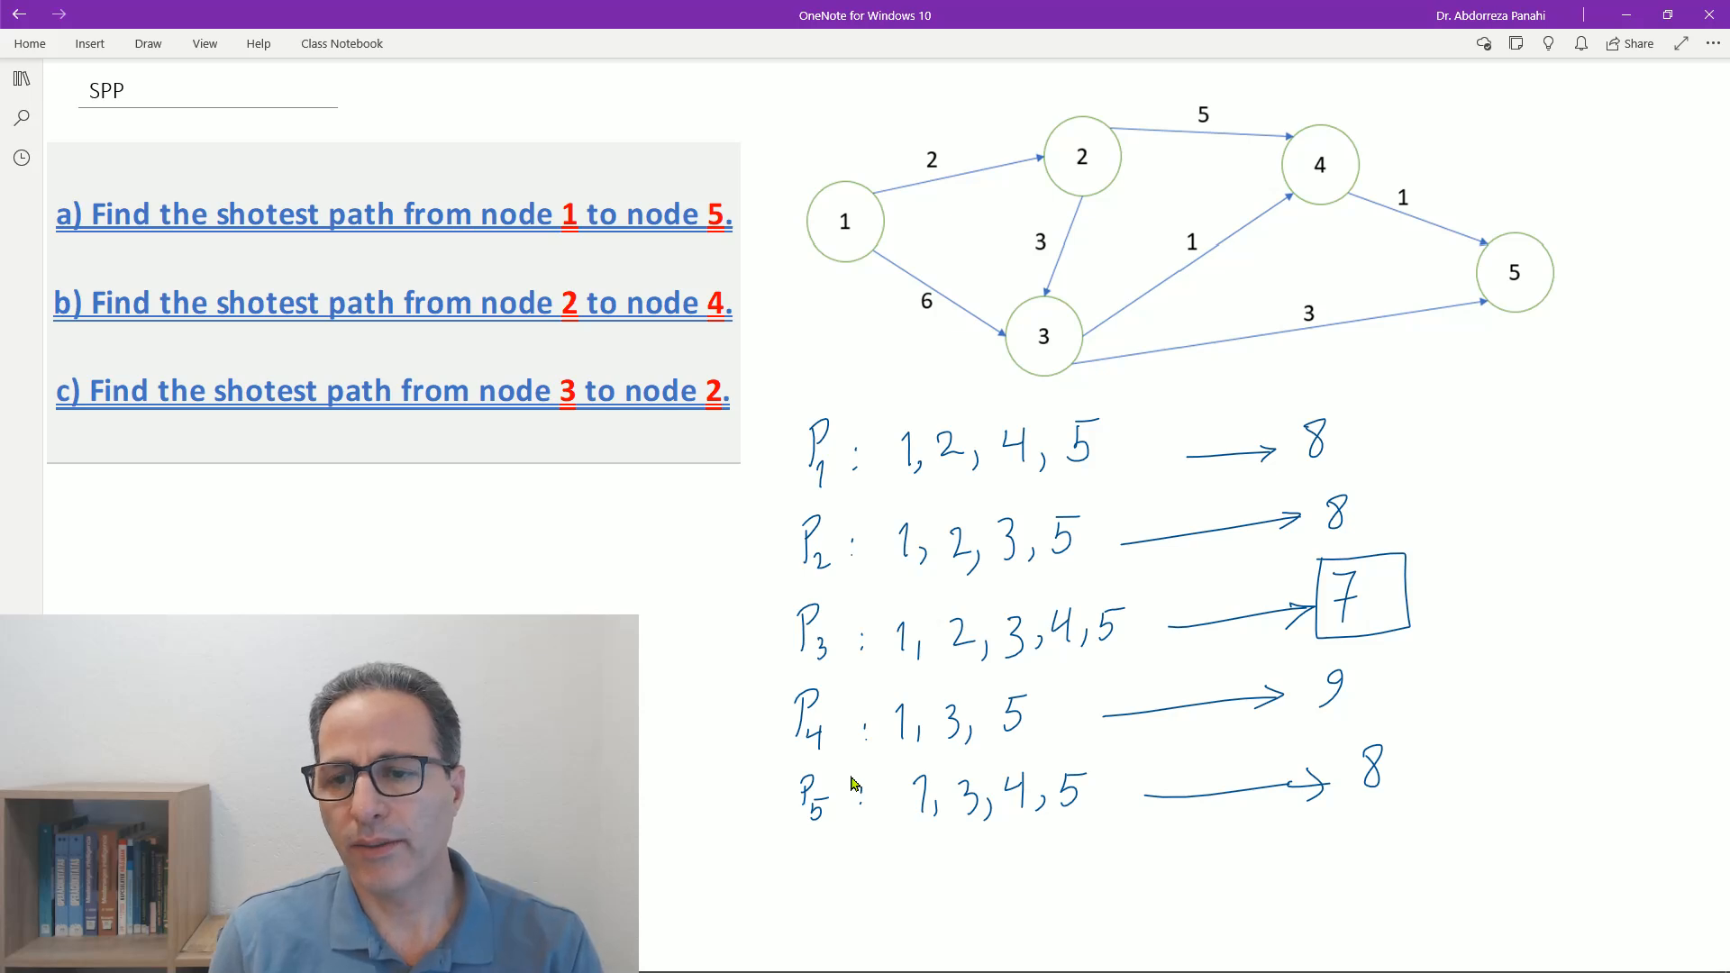
{"action": "left_click_drag", "start_coordinate": [1417, 342], "coordinate": [1436, 836]}
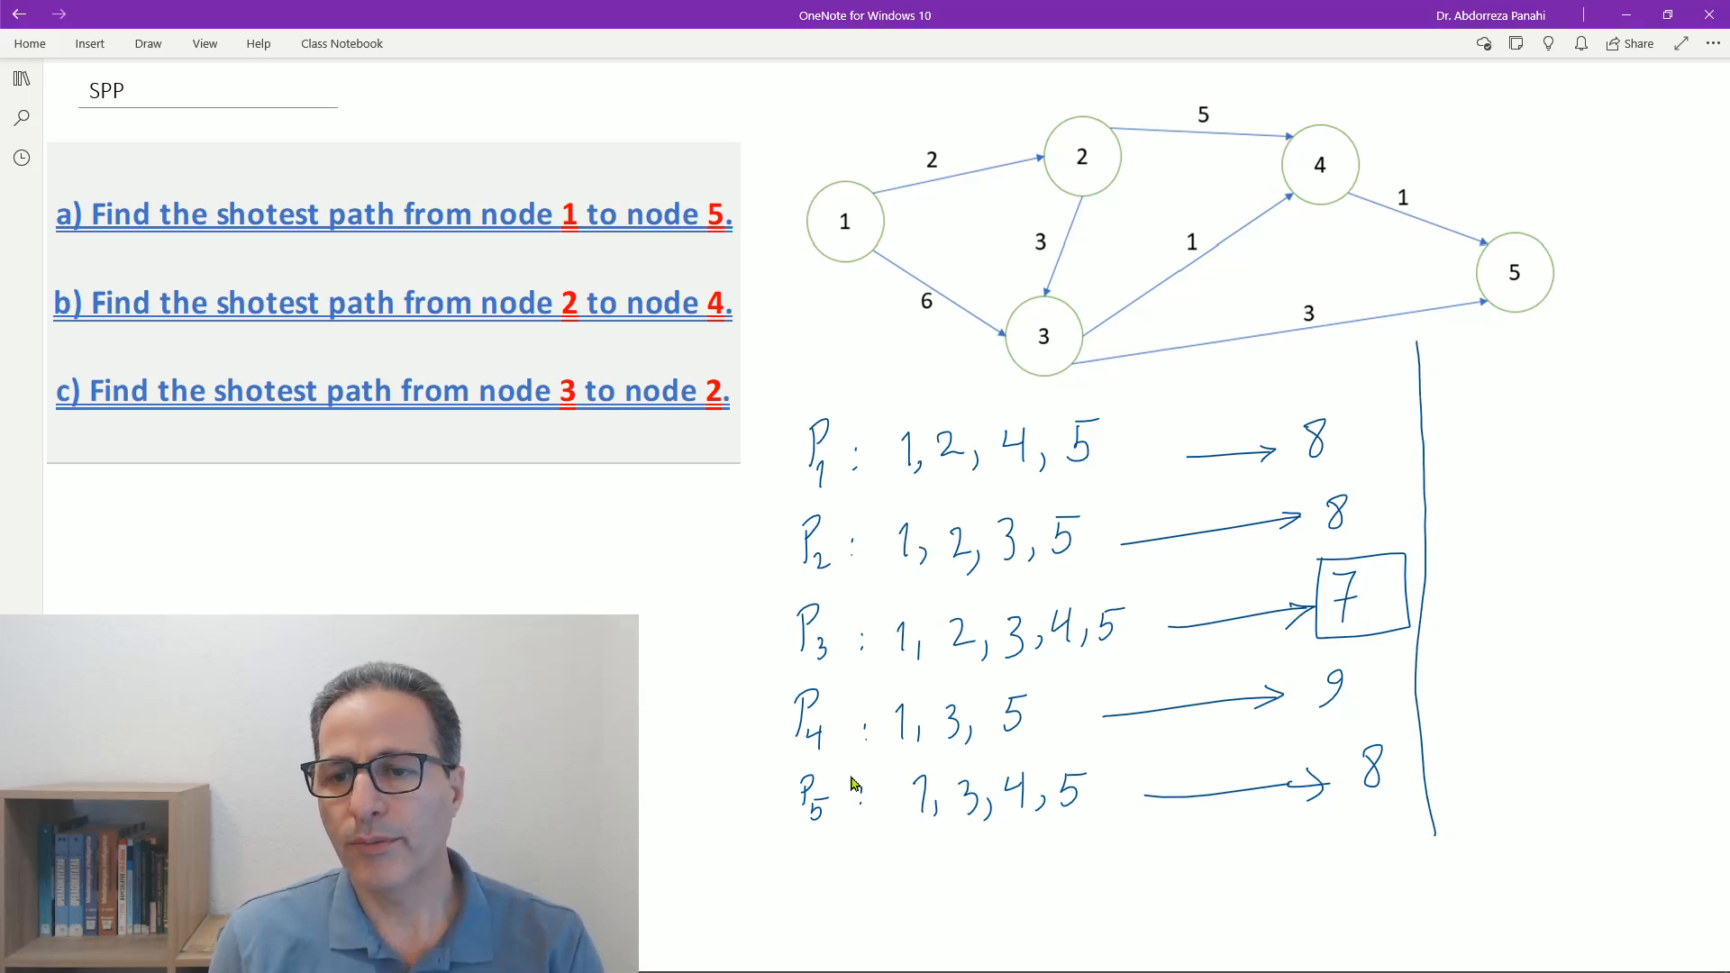
{"action": "mouse_move", "coordinate": [822, 342]}
{"action": "left_mouse_down"}
{"action": "mouse_move", "coordinate": [829, 371]}
{"action": "mouse_move", "coordinate": [815, 330]}
{"action": "left_mouse_up"}
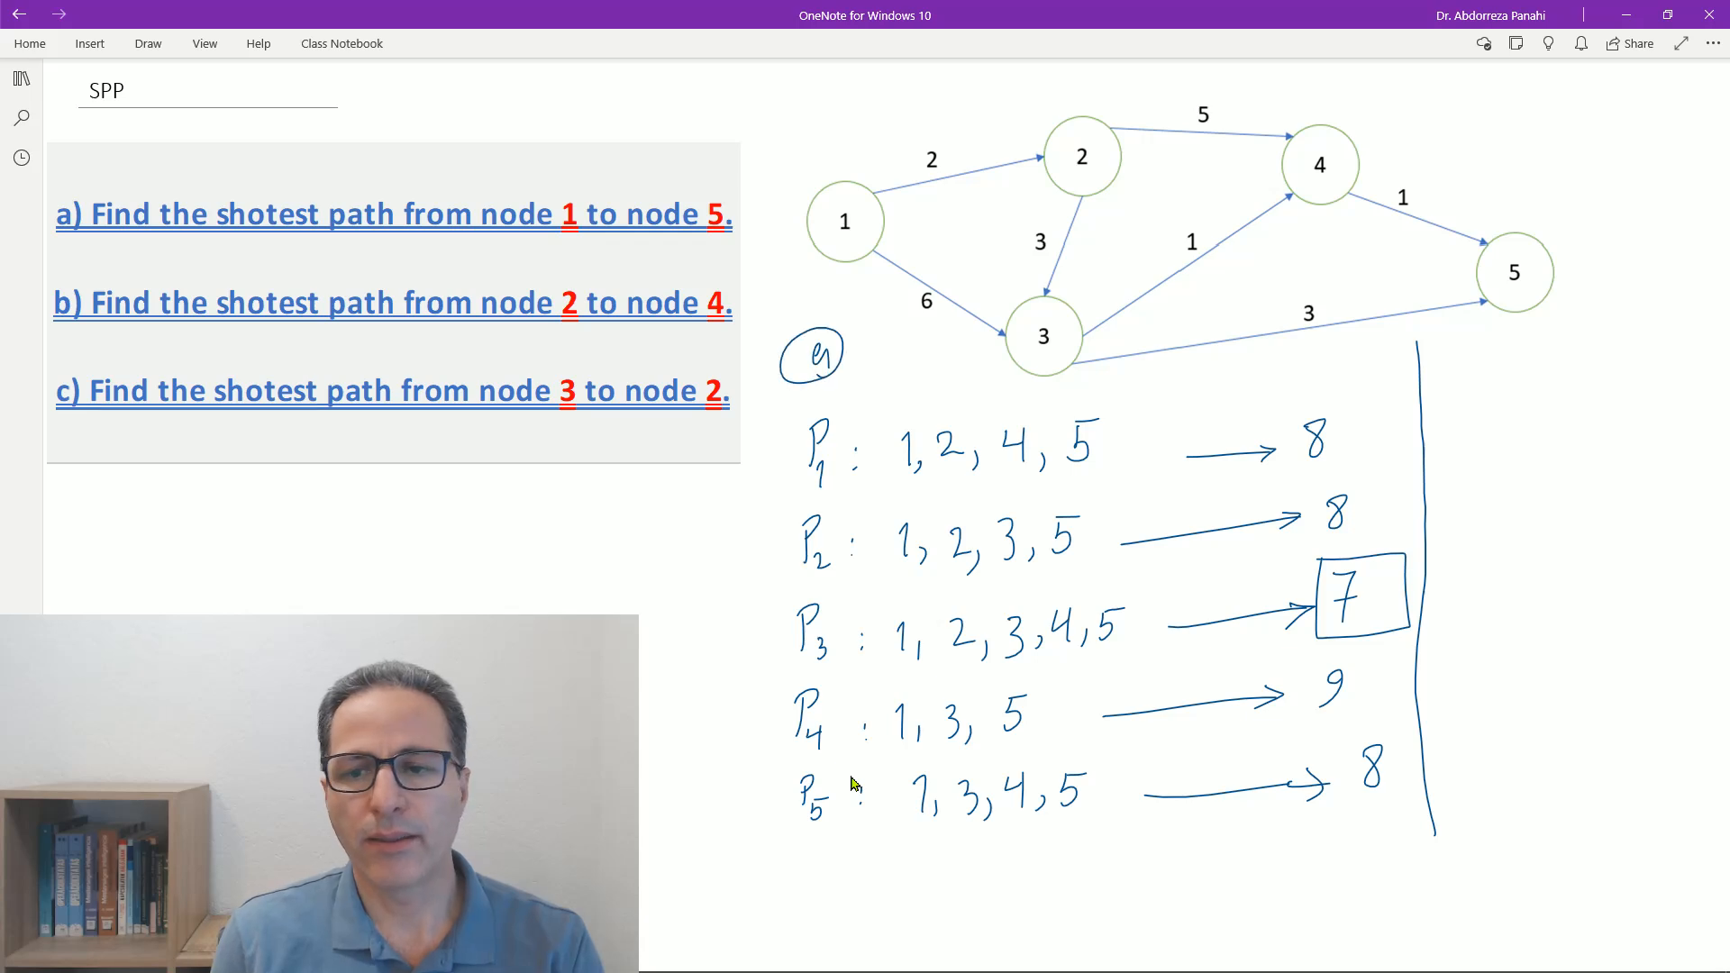
- Start part b beside the divider with a circled "b" and write the path 2, 4 with an arrow to 5
{"action": "left_click", "coordinate": [1446, 332]}
{"action": "mouse_move", "coordinate": [1445, 332]}
{"action": "left_mouse_down"}
{"action": "mouse_move", "coordinate": [1447, 354]}
{"action": "mouse_move", "coordinate": [1419, 348]}
{"action": "mouse_move", "coordinate": [1438, 423]}
{"action": "mouse_move", "coordinate": [1501, 416]}
{"action": "left_mouse_up"}
{"action": "mouse_move", "coordinate": [1493, 396]}
{"action": "left_mouse_down"}
{"action": "mouse_move", "coordinate": [1496, 425]}
{"action": "mouse_move", "coordinate": [1583, 410]}
{"action": "left_mouse_up"}
{"action": "mouse_move", "coordinate": [1573, 401]}
{"action": "left_mouse_down"}
{"action": "mouse_move", "coordinate": [1574, 421]}
{"action": "mouse_move", "coordinate": [1621, 401]}
{"action": "mouse_move", "coordinate": [1612, 413]}
{"action": "left_mouse_up"}
{"action": "left_click_drag", "start_coordinate": [1612, 385], "coordinate": [1634, 383]}
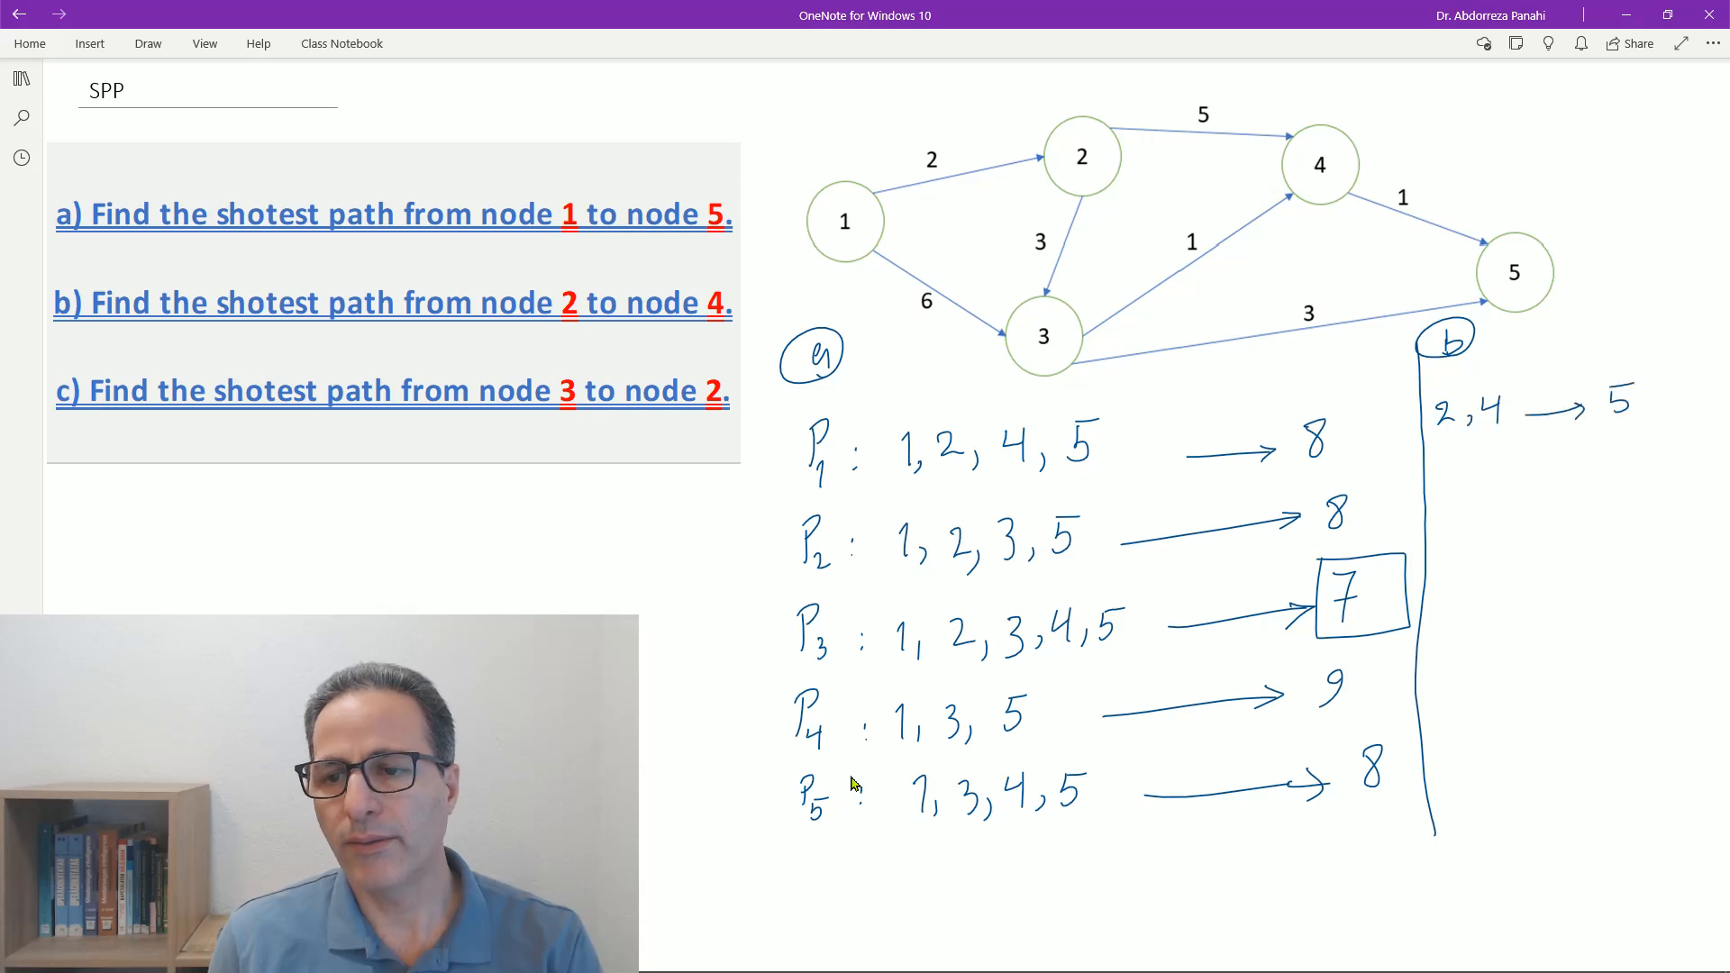
- Write the path 2, 3, 4 with an arrow to 4 under part b and box the 4 as the answer
{"action": "left_click_drag", "start_coordinate": [1444, 478], "coordinate": [1477, 502]}
{"action": "mouse_move", "coordinate": [1500, 471]}
{"action": "left_mouse_down"}
{"action": "mouse_move", "coordinate": [1503, 493]}
{"action": "mouse_move", "coordinate": [1576, 484]}
{"action": "left_mouse_up"}
{"action": "mouse_move", "coordinate": [1571, 465]}
{"action": "left_mouse_down"}
{"action": "mouse_move", "coordinate": [1567, 495]}
{"action": "mouse_move", "coordinate": [1642, 477]}
{"action": "left_mouse_up"}
{"action": "mouse_move", "coordinate": [1629, 471]}
{"action": "left_mouse_down"}
{"action": "mouse_move", "coordinate": [1628, 495]}
{"action": "mouse_move", "coordinate": [1670, 468]}
{"action": "mouse_move", "coordinate": [1667, 487]}
{"action": "left_mouse_up"}
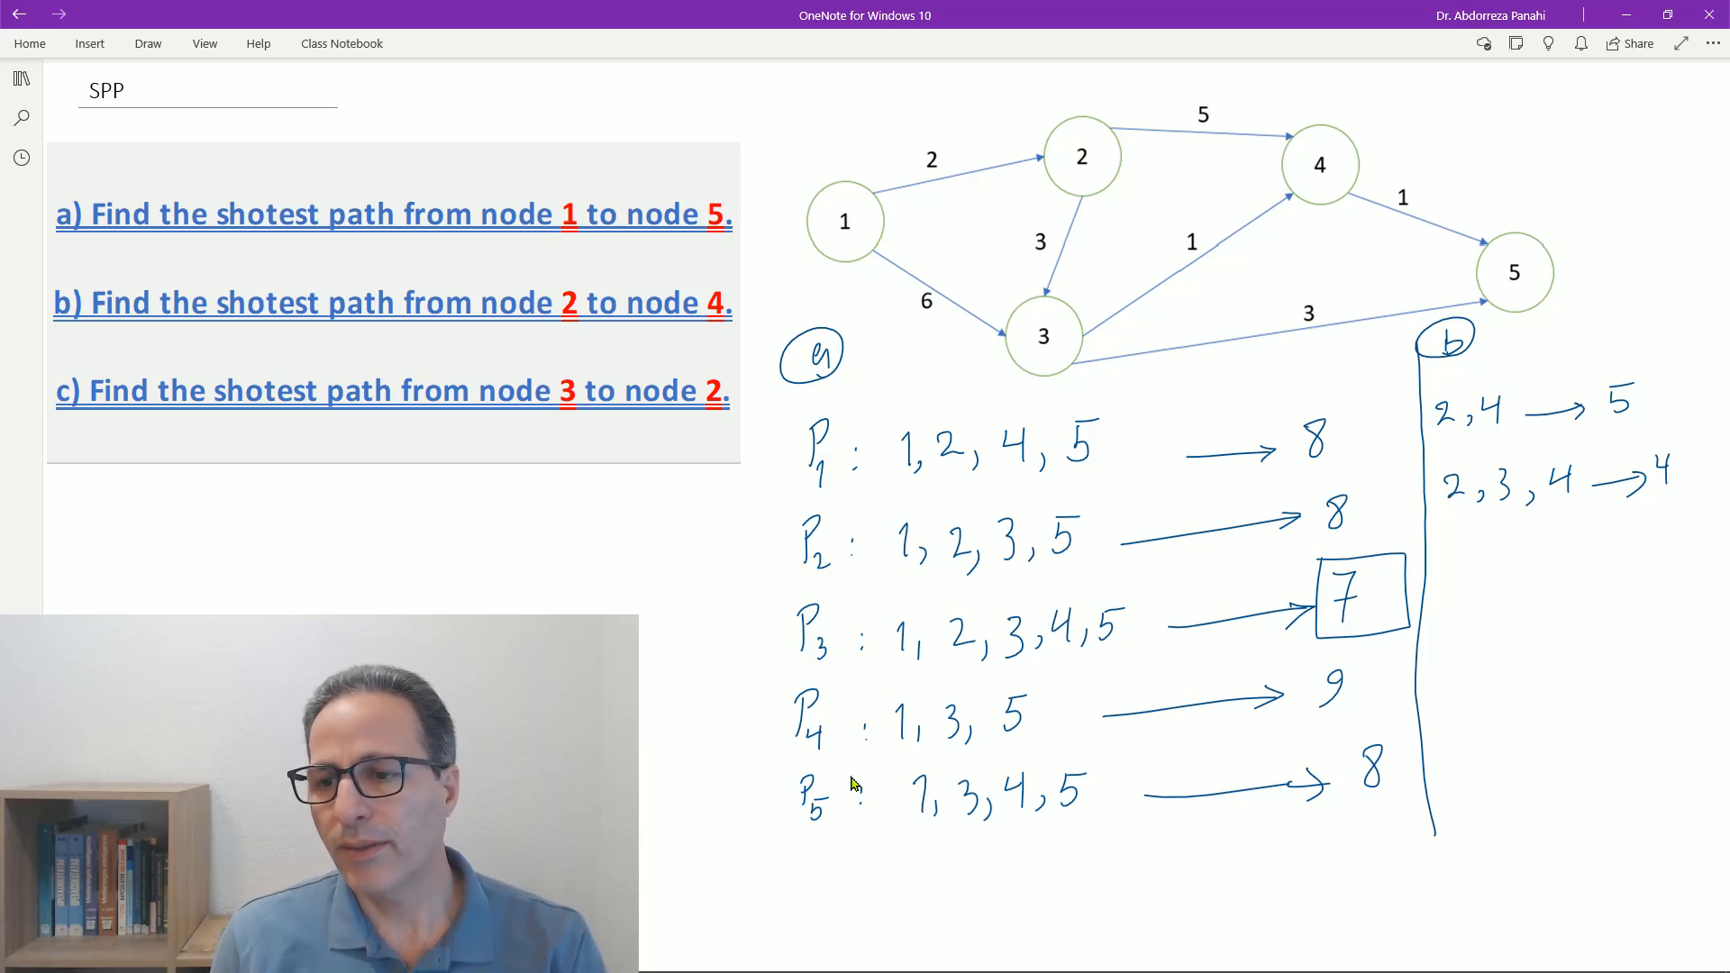
{"action": "mouse_move", "coordinate": [1641, 437]}
{"action": "left_mouse_down"}
{"action": "mouse_move", "coordinate": [1692, 487]}
{"action": "mouse_move", "coordinate": [1642, 436]}
{"action": "left_mouse_up"}
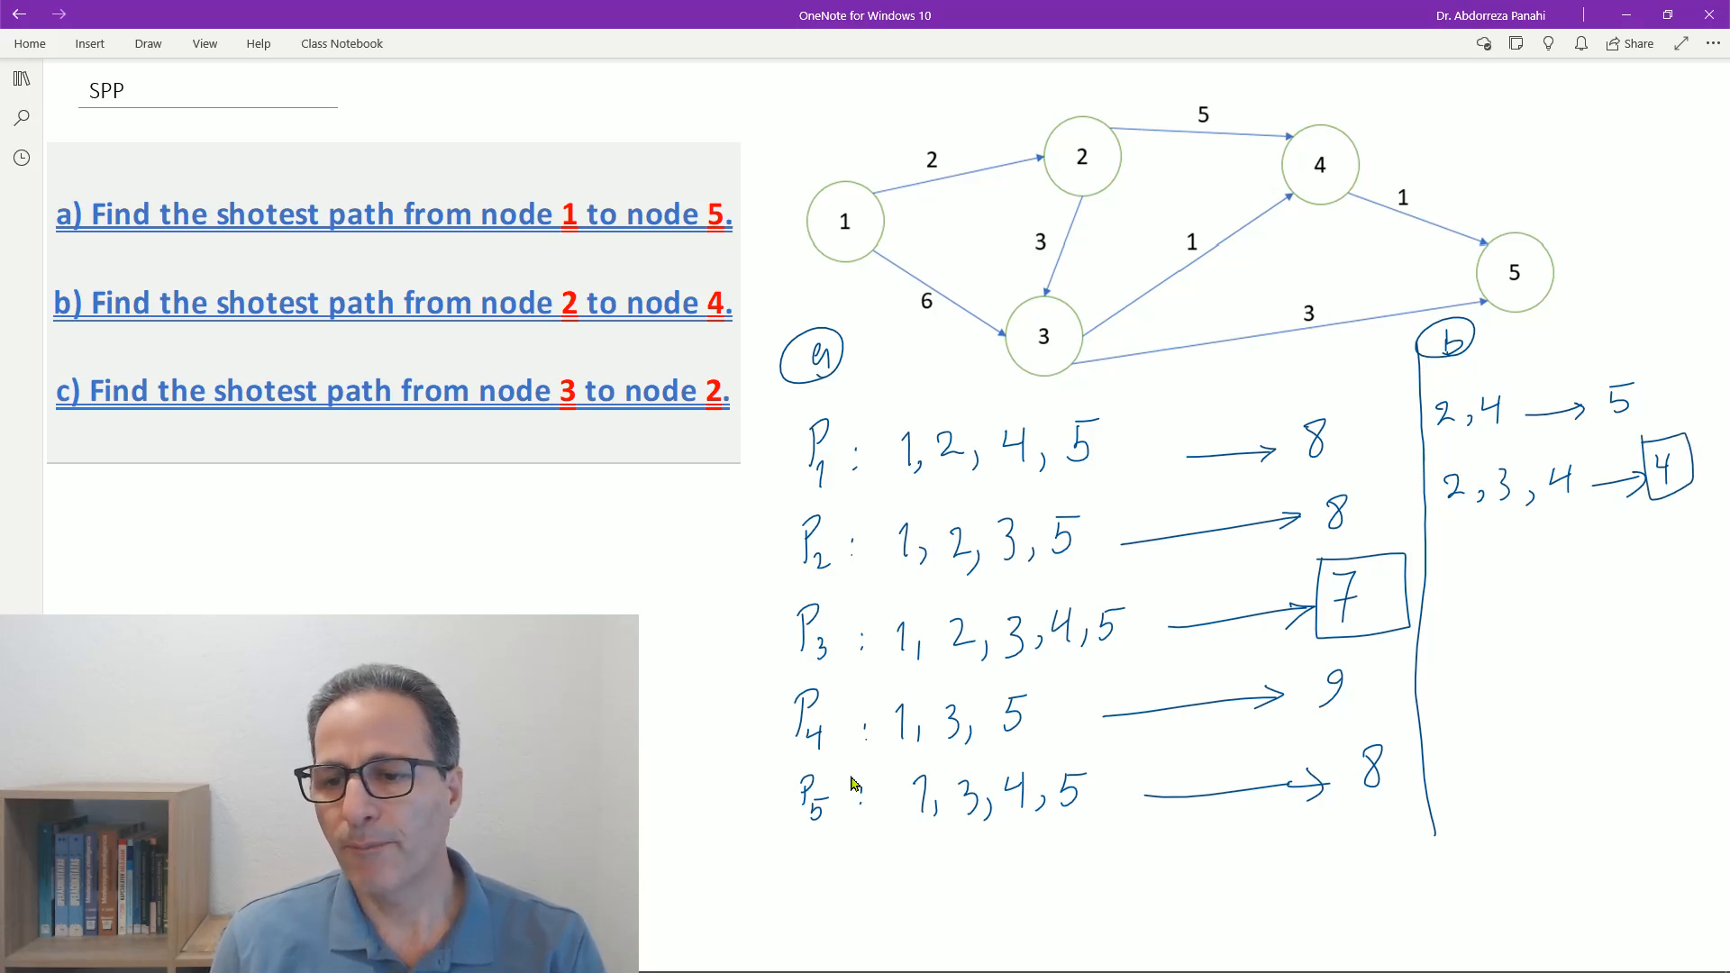
- Add a circled "c" below part b and write "D.N.E" as its answer
{"action": "mouse_move", "coordinate": [1471, 566]}
{"action": "left_mouse_down"}
{"action": "mouse_move", "coordinate": [1468, 588]}
{"action": "mouse_move", "coordinate": [1489, 581]}
{"action": "left_mouse_up"}
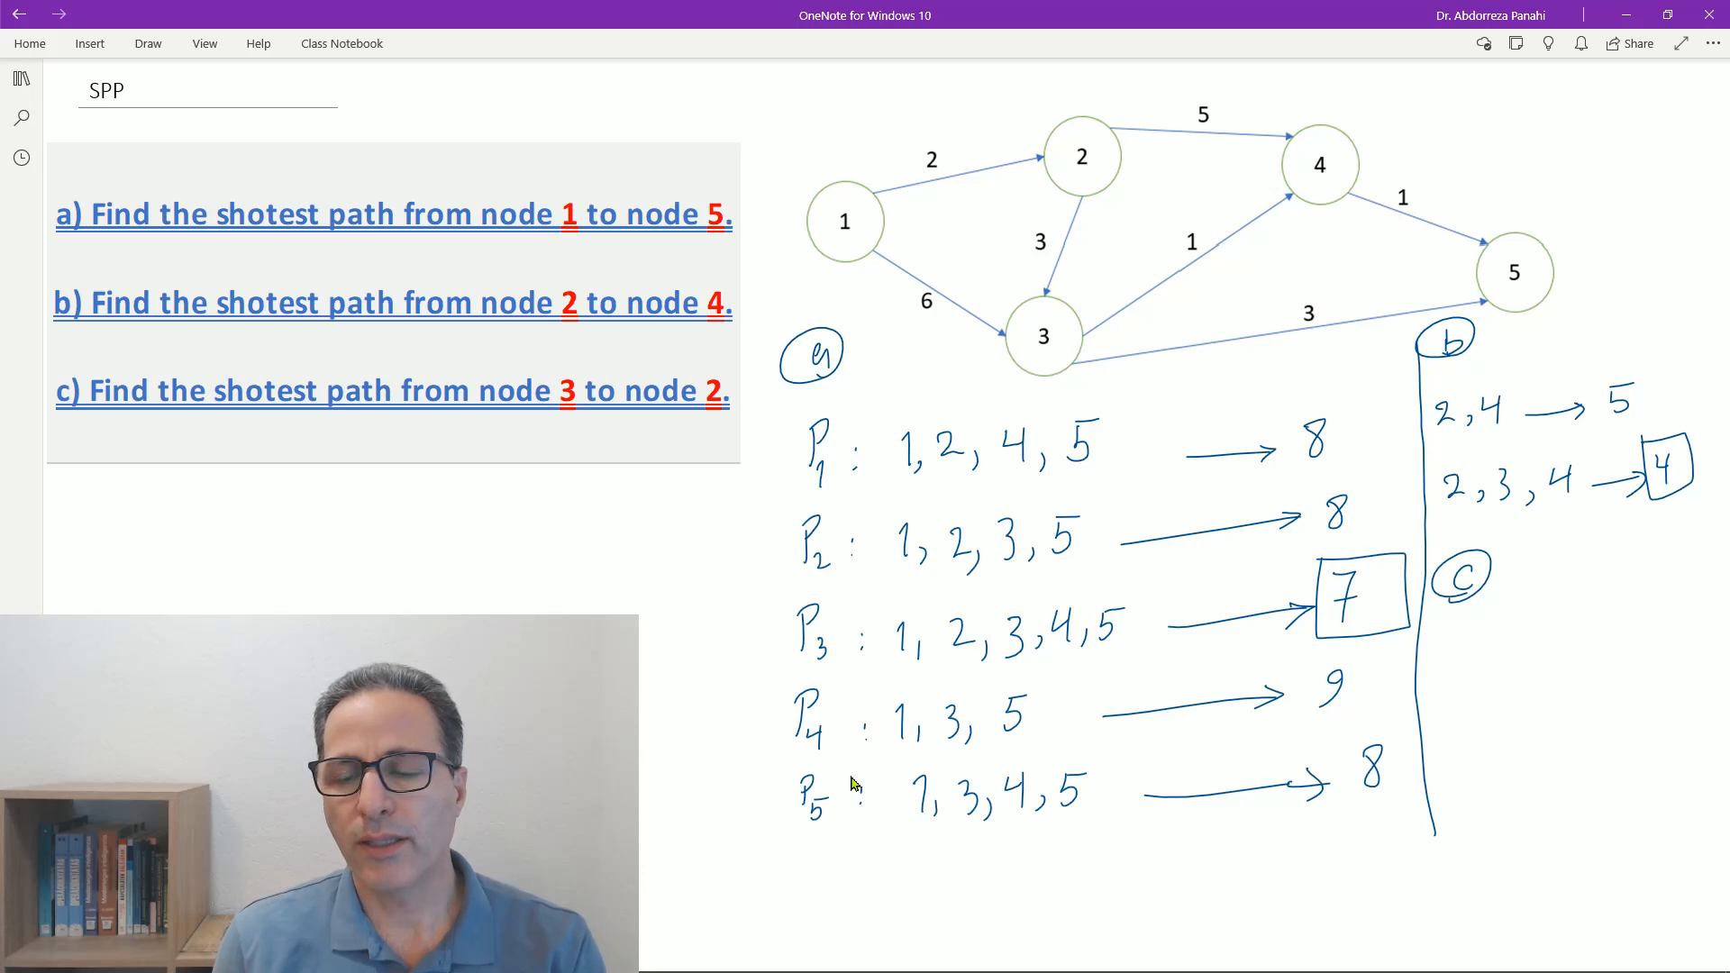
{"action": "left_click_drag", "start_coordinate": [1499, 614], "coordinate": [1496, 636]}
{"action": "mouse_move", "coordinate": [1491, 616]}
{"action": "left_mouse_down"}
{"action": "mouse_move", "coordinate": [1495, 638]}
{"action": "mouse_move", "coordinate": [1571, 601]}
{"action": "mouse_move", "coordinate": [1609, 641]}
{"action": "mouse_move", "coordinate": [1620, 621]}
{"action": "left_mouse_up"}
{"action": "left_click", "coordinate": [1528, 635]}
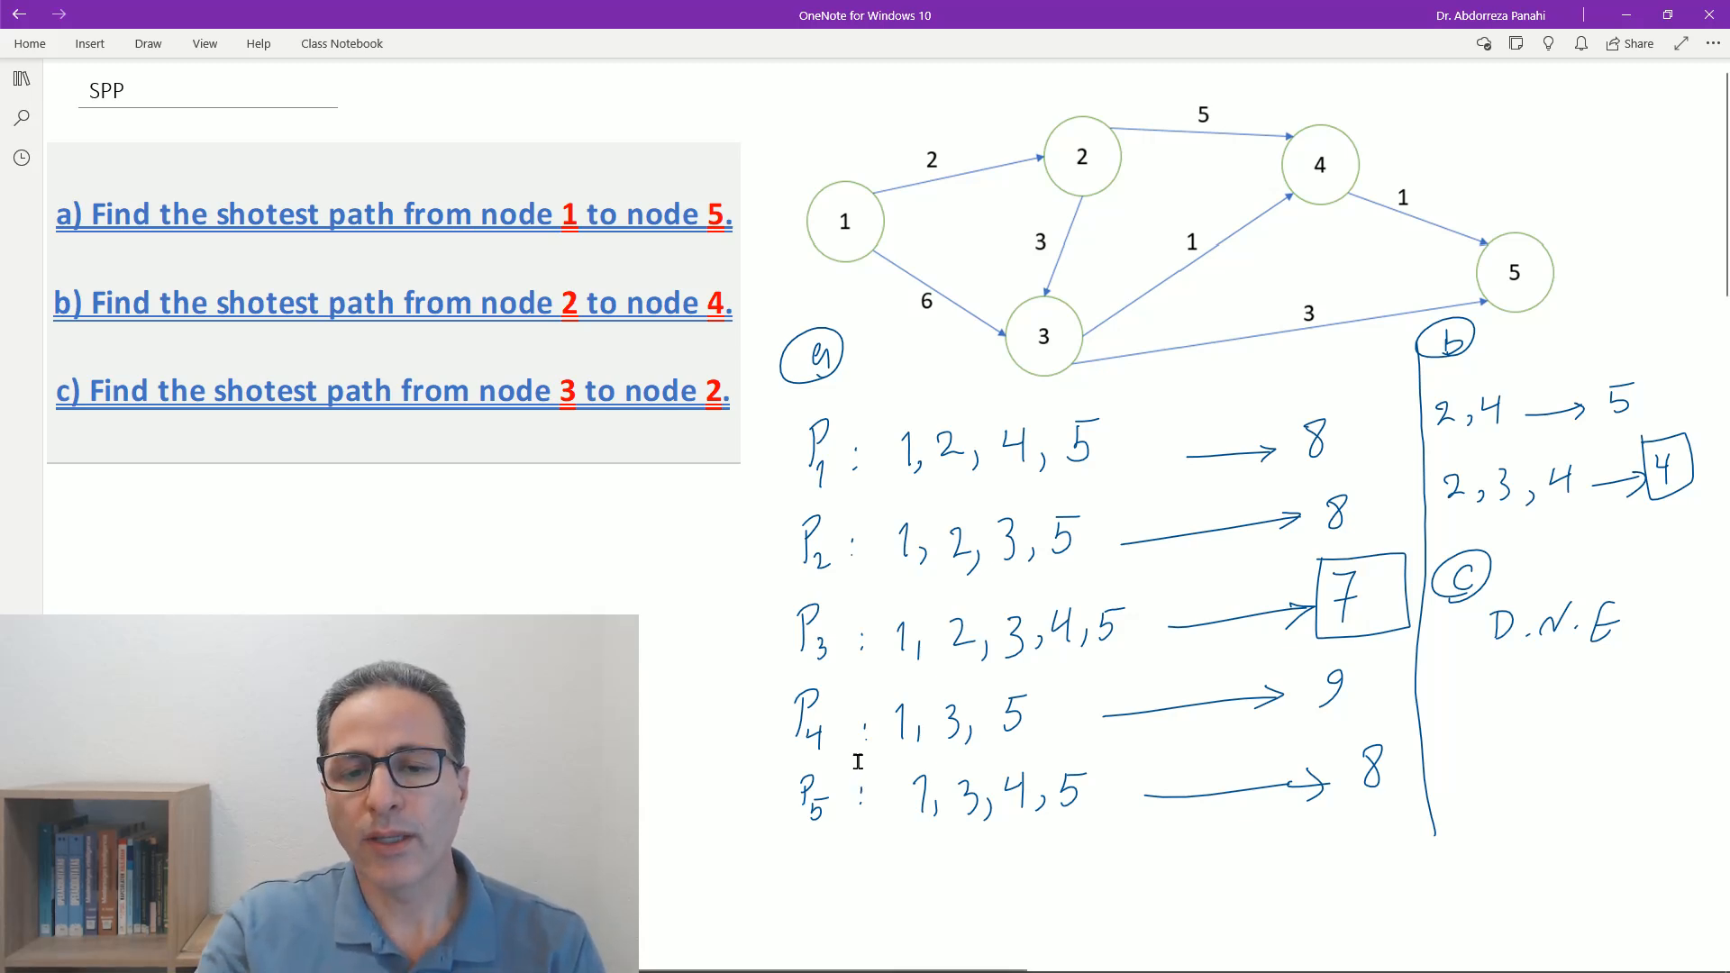
- Fill the lower table with source 1 and destination 5, and underline the b1 and b5 values on the network
{"action": "scroll", "coordinate": [854, 781], "scroll_direction": "down", "scroll_amount": 7}
{"action": "scroll", "coordinate": [1213, 603], "scroll_direction": "down", "scroll_amount": 4}
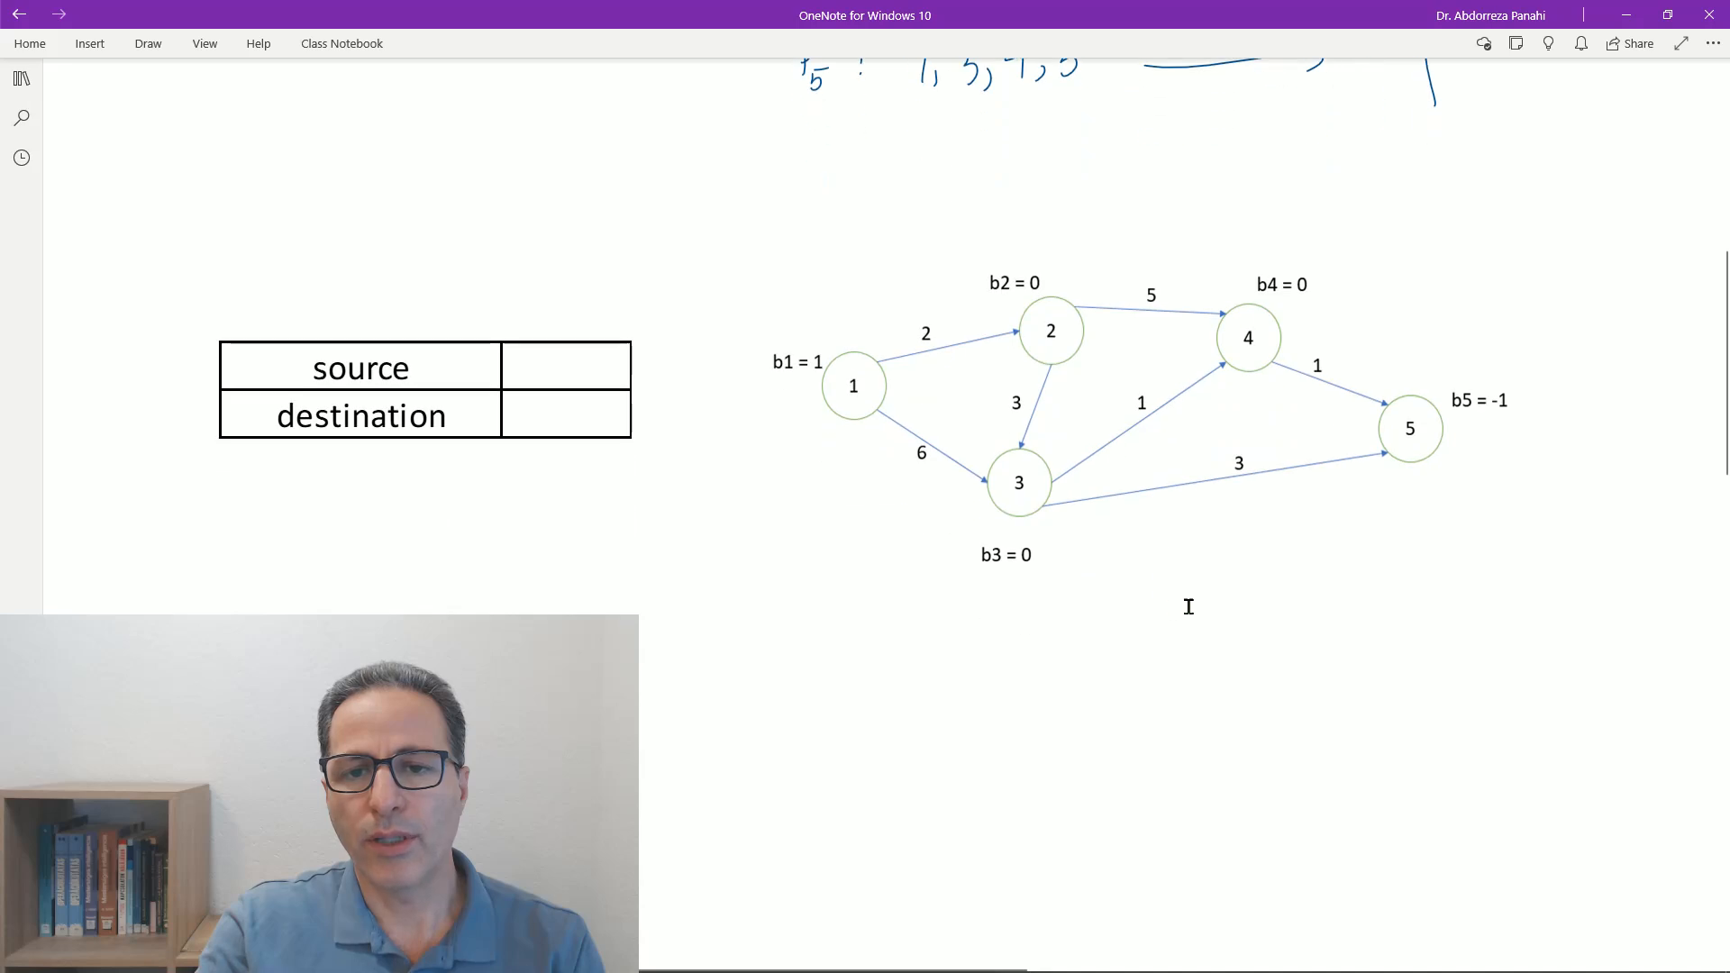
{"action": "scroll", "coordinate": [1212, 602], "scroll_direction": "up", "scroll_amount": 1}
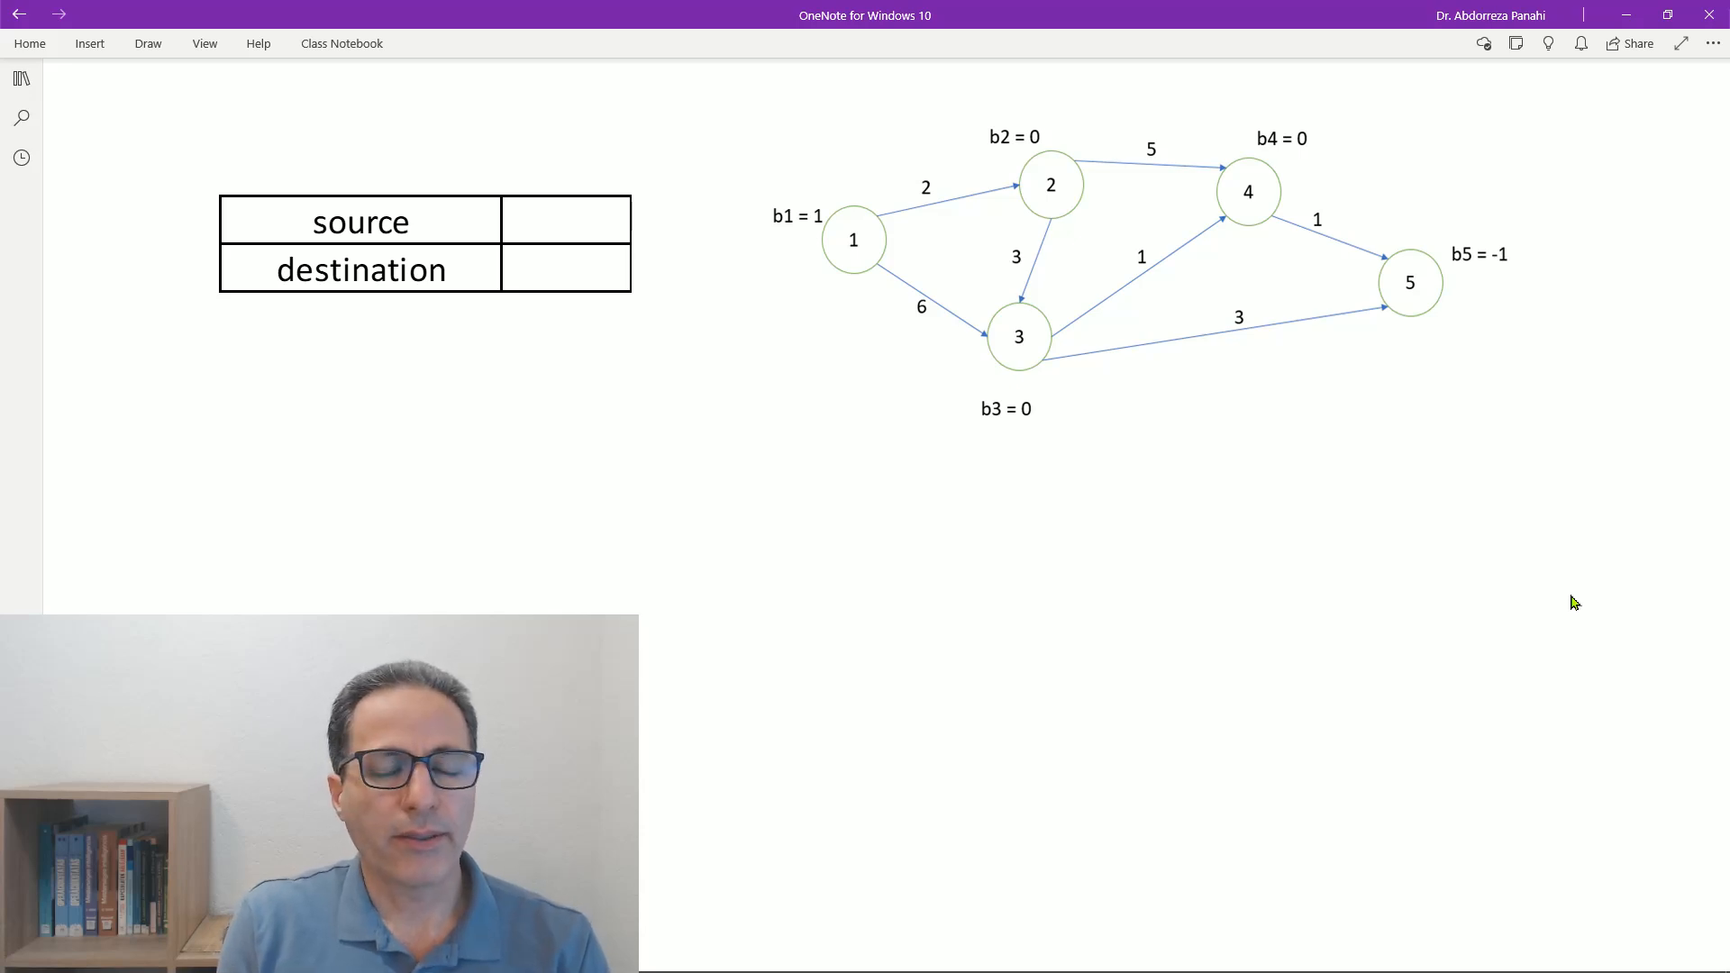
{"action": "left_click_drag", "start_coordinate": [545, 216], "coordinate": [556, 279]}
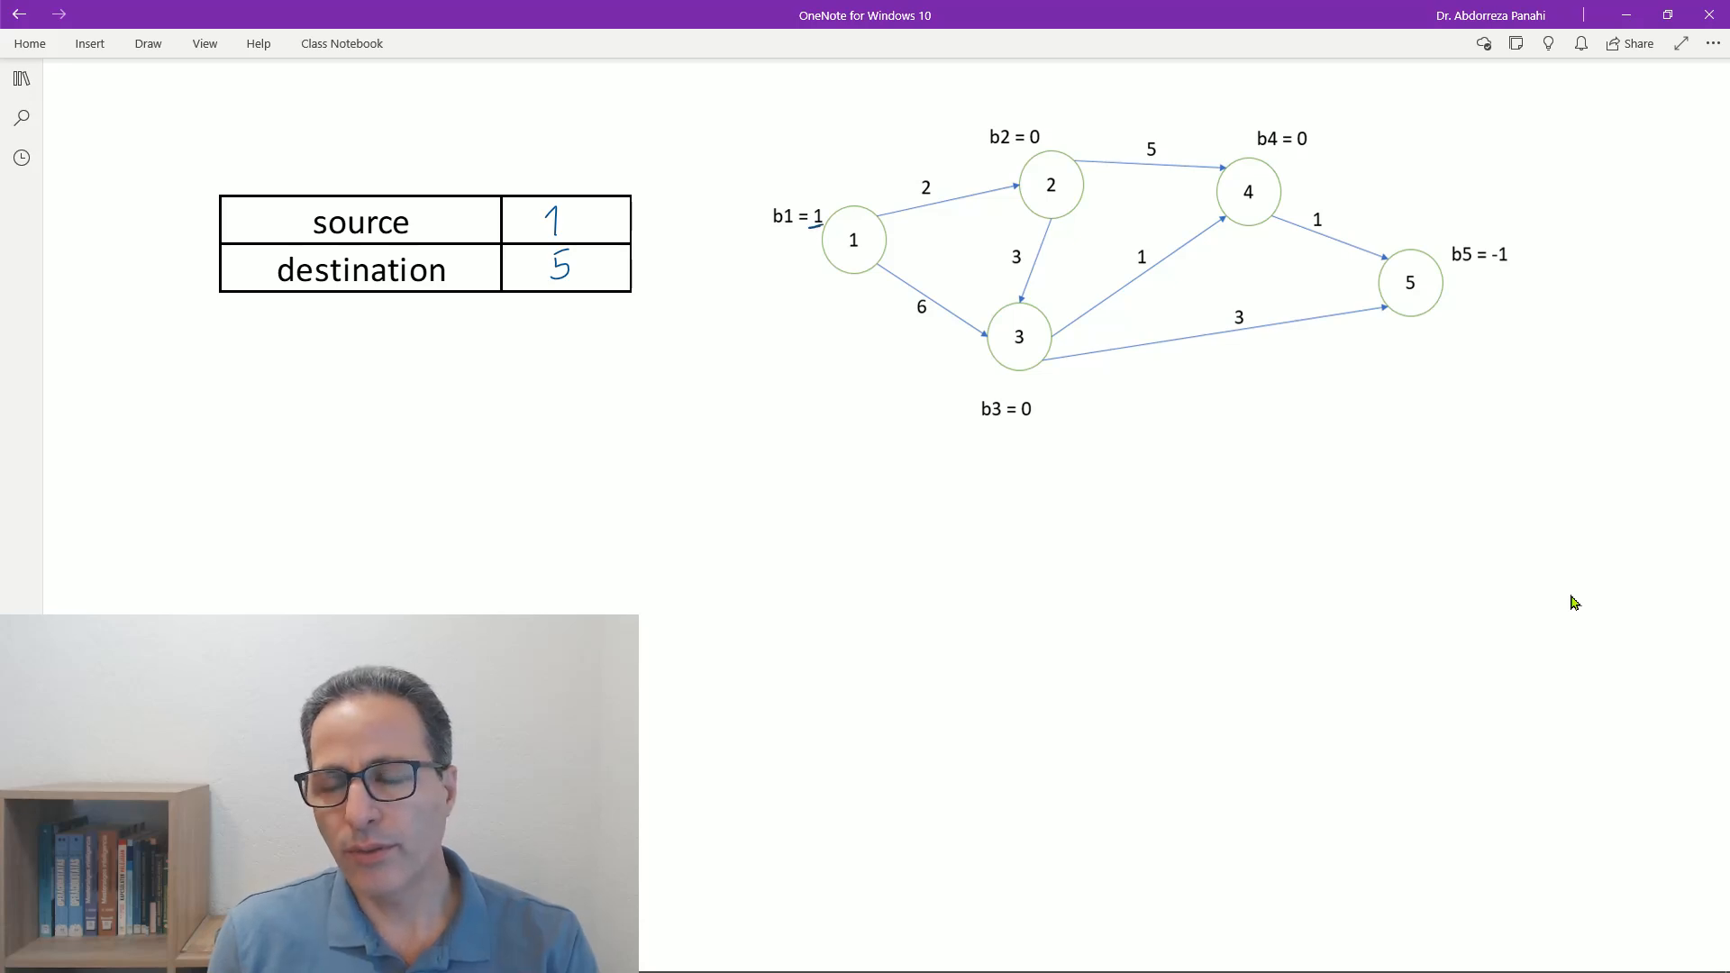
{"action": "left_click_drag", "start_coordinate": [1487, 265], "coordinate": [1509, 261]}
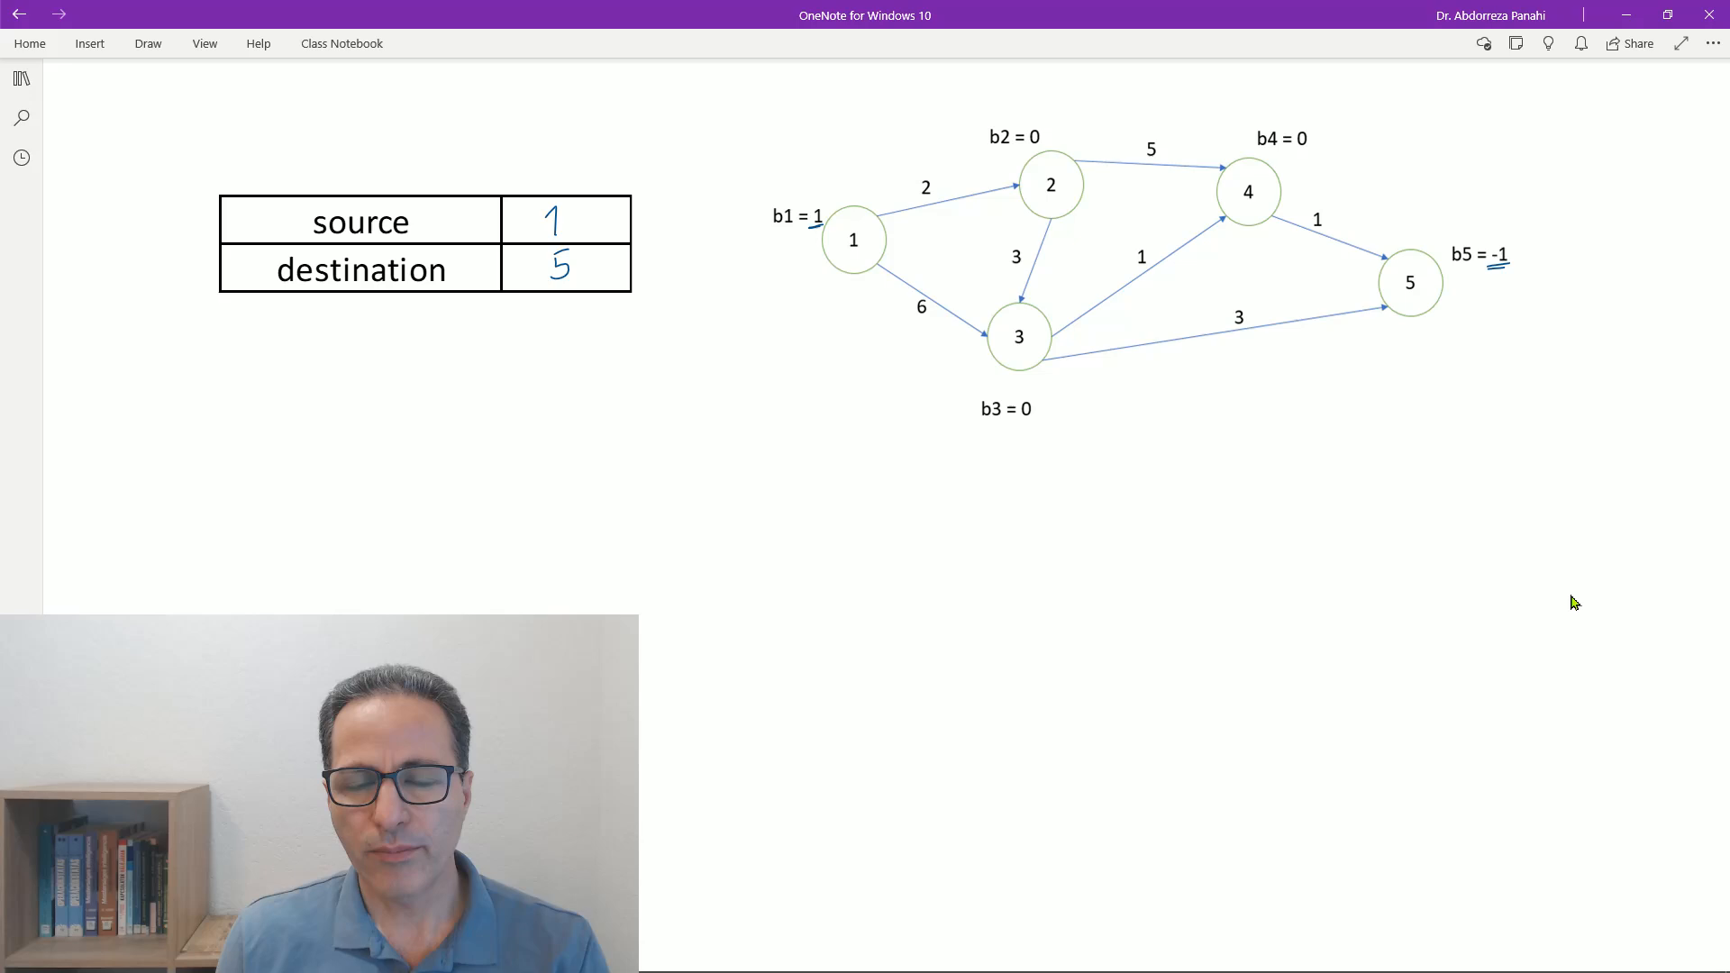
- Write "min Z =" below the network and start the variable definition "x_ij =" under the table
{"action": "mouse_move", "coordinate": [1134, 425]}
{"action": "left_mouse_down"}
{"action": "mouse_move", "coordinate": [1259, 427]}
{"action": "mouse_move", "coordinate": [1292, 408]}
{"action": "left_mouse_up"}
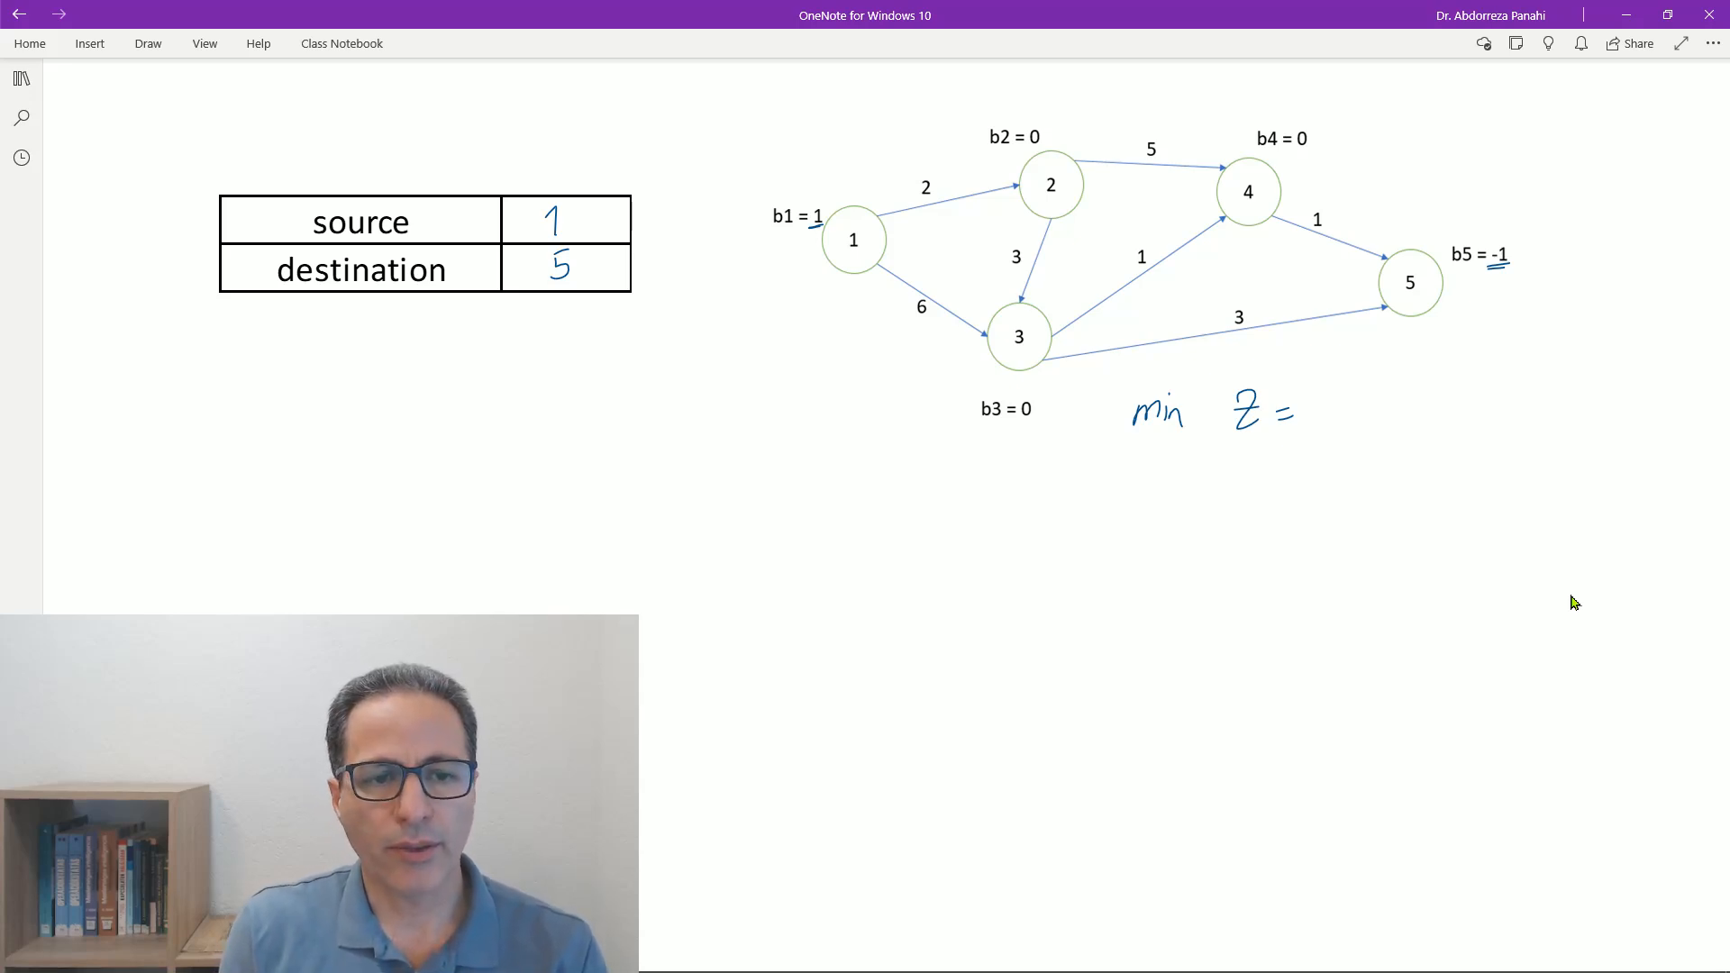
{"action": "left_click_drag", "start_coordinate": [459, 346], "coordinate": [472, 359]}
{"action": "mouse_move", "coordinate": [454, 368]}
{"action": "left_mouse_down"}
{"action": "mouse_move", "coordinate": [489, 337]}
{"action": "mouse_move", "coordinate": [503, 380]}
{"action": "mouse_move", "coordinate": [562, 357]}
{"action": "left_mouse_up"}
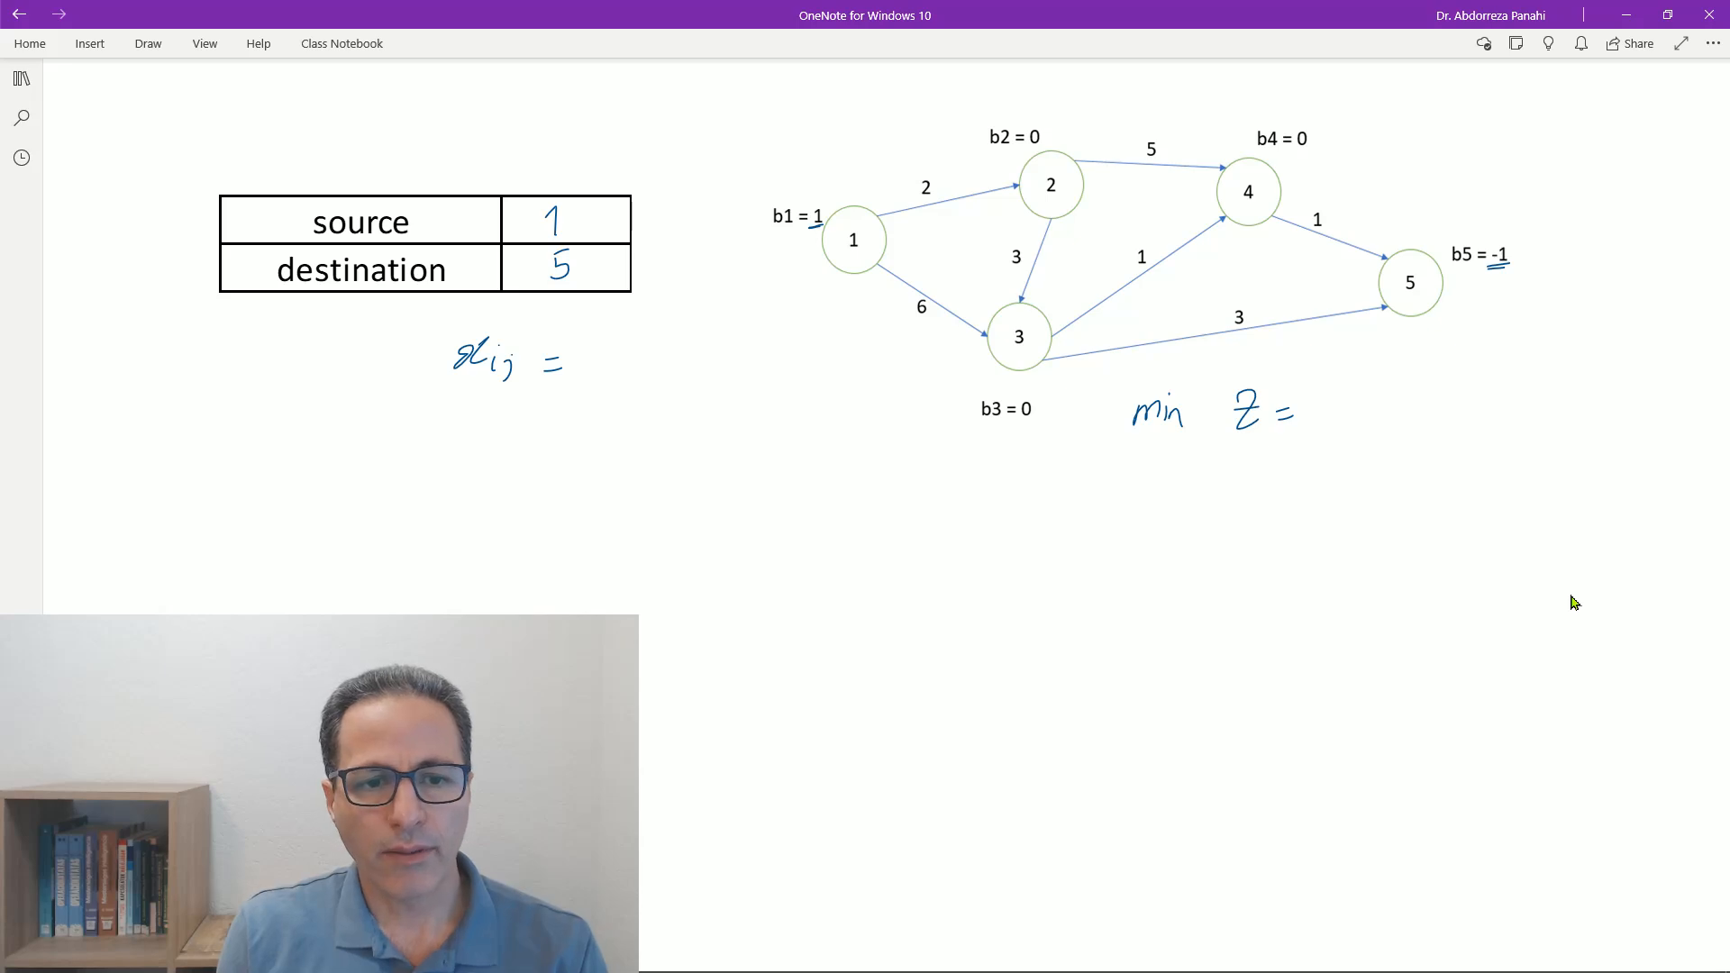
{"action": "left_click_drag", "start_coordinate": [579, 347], "coordinate": [585, 370]}
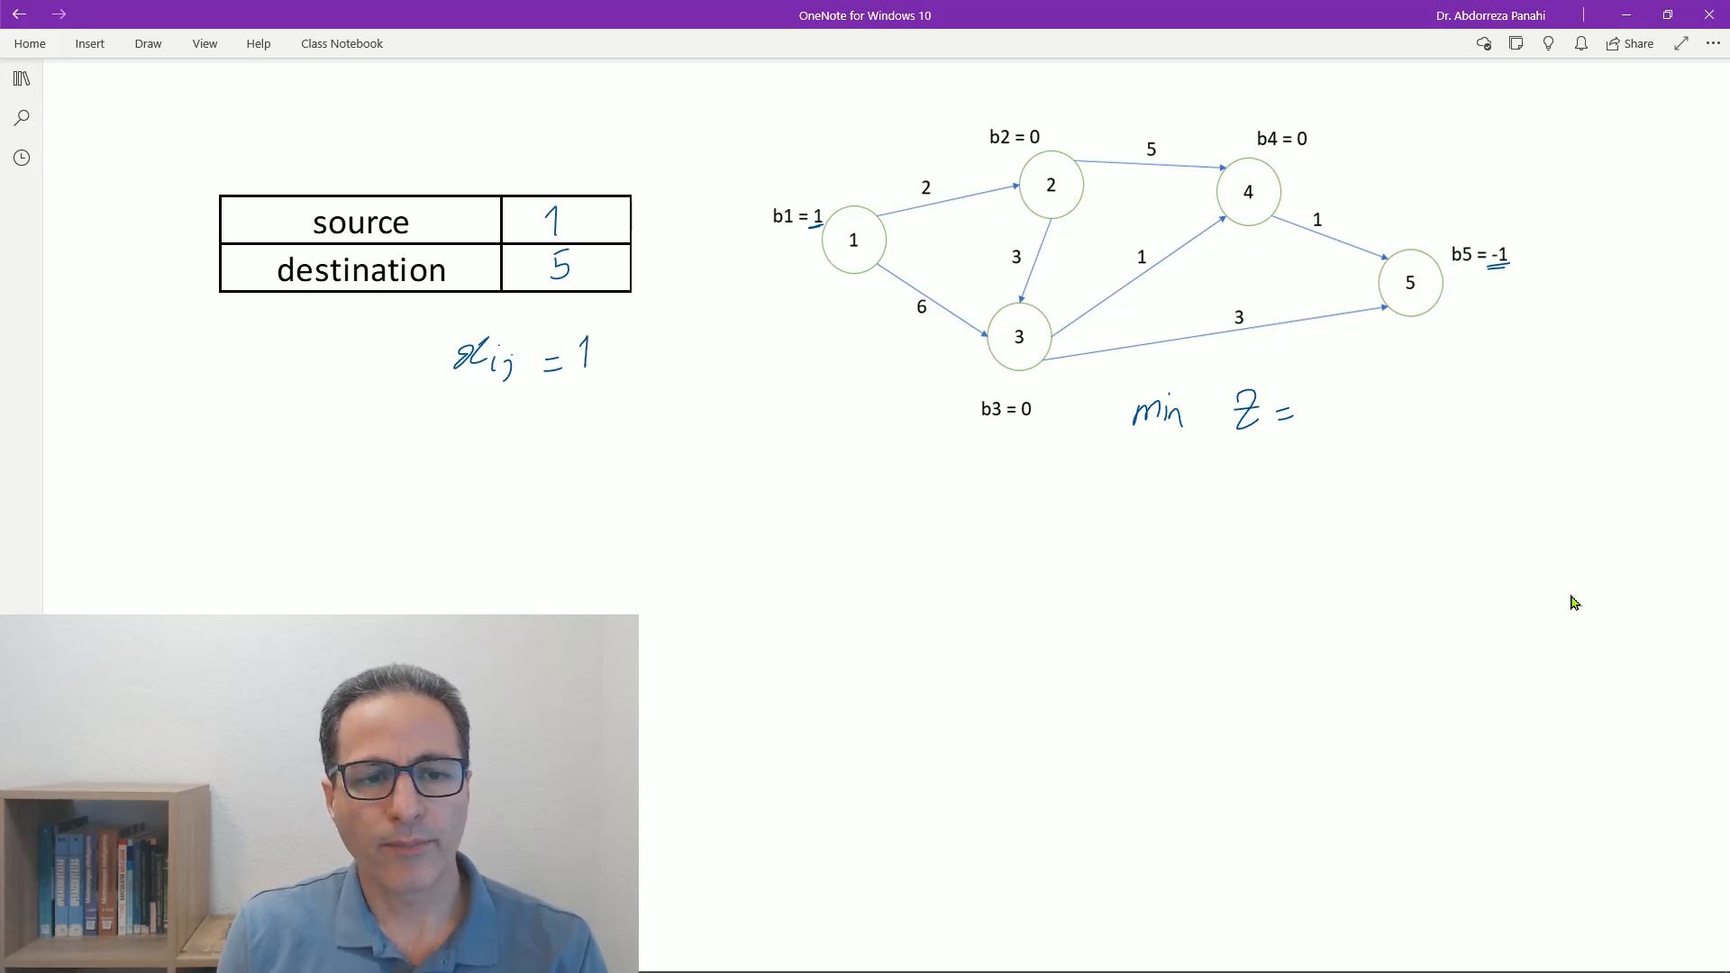
{"action": "left_click_drag", "start_coordinate": [455, 408], "coordinate": [477, 426]}
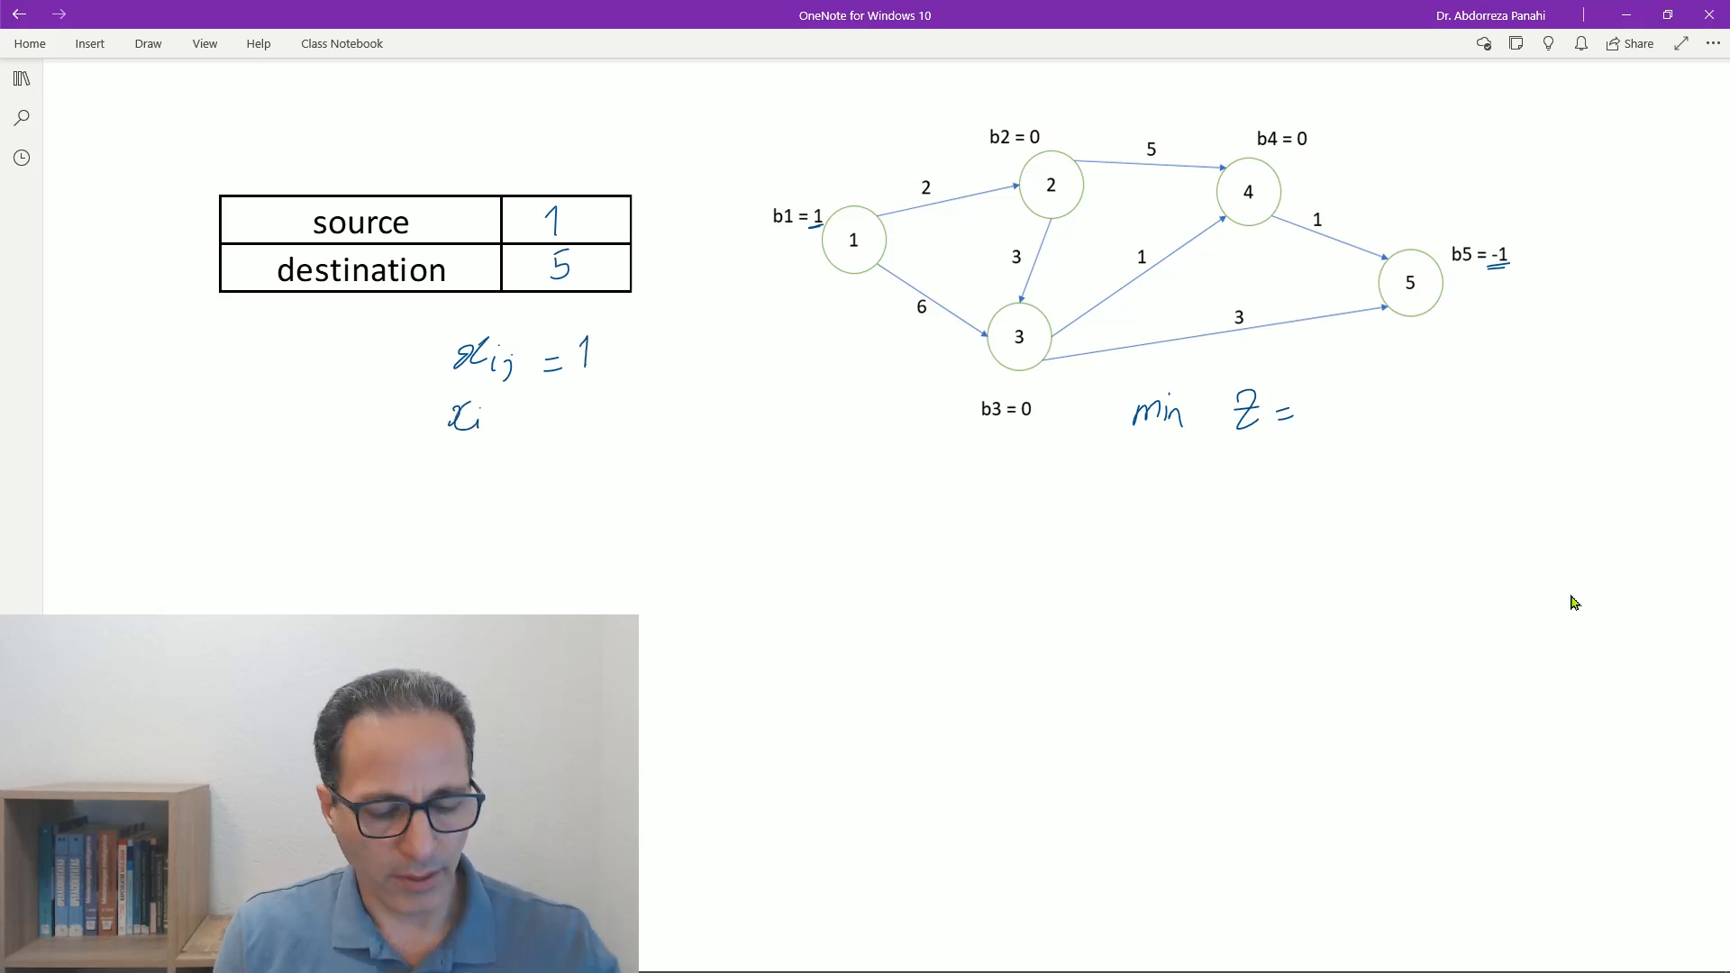
{"action": "key", "text": "ctrl"}
{"action": "key", "text": "ctrl+z"}
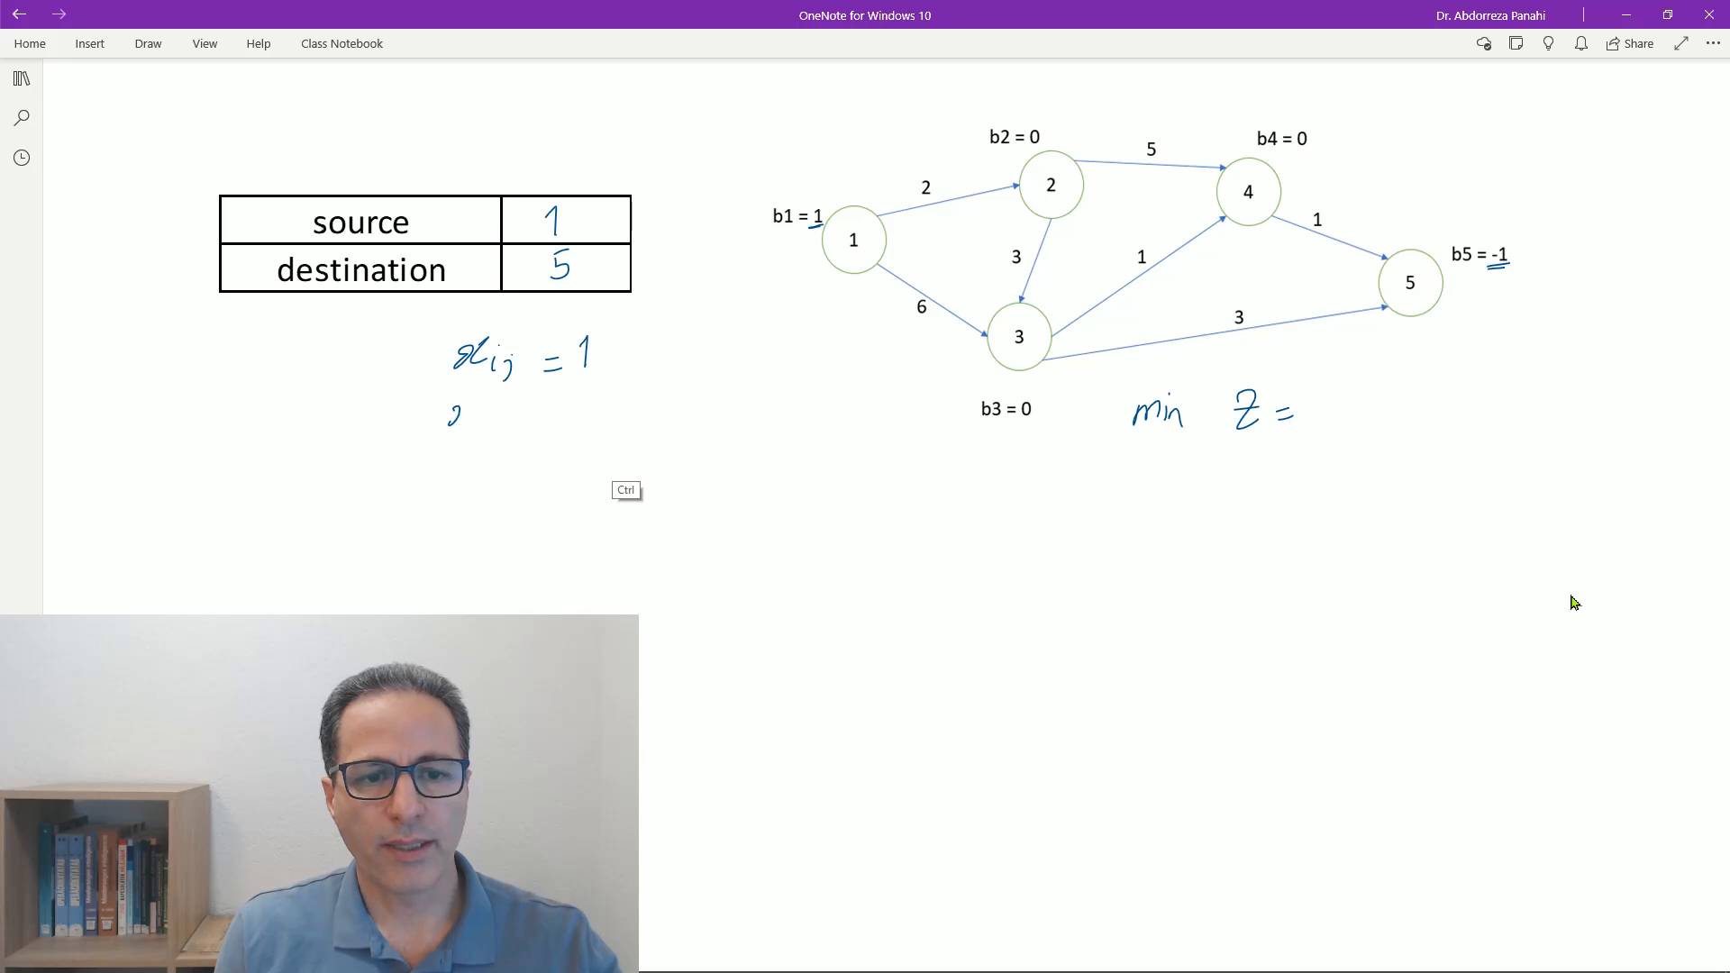
{"action": "key", "text": "ctrl+z"}
{"action": "key", "text": "ctrl+z"}
- Complete the x_ij definition under the table with the binary values 0, 1
{"action": "left_click_drag", "start_coordinate": [587, 340], "coordinate": [632, 371]}
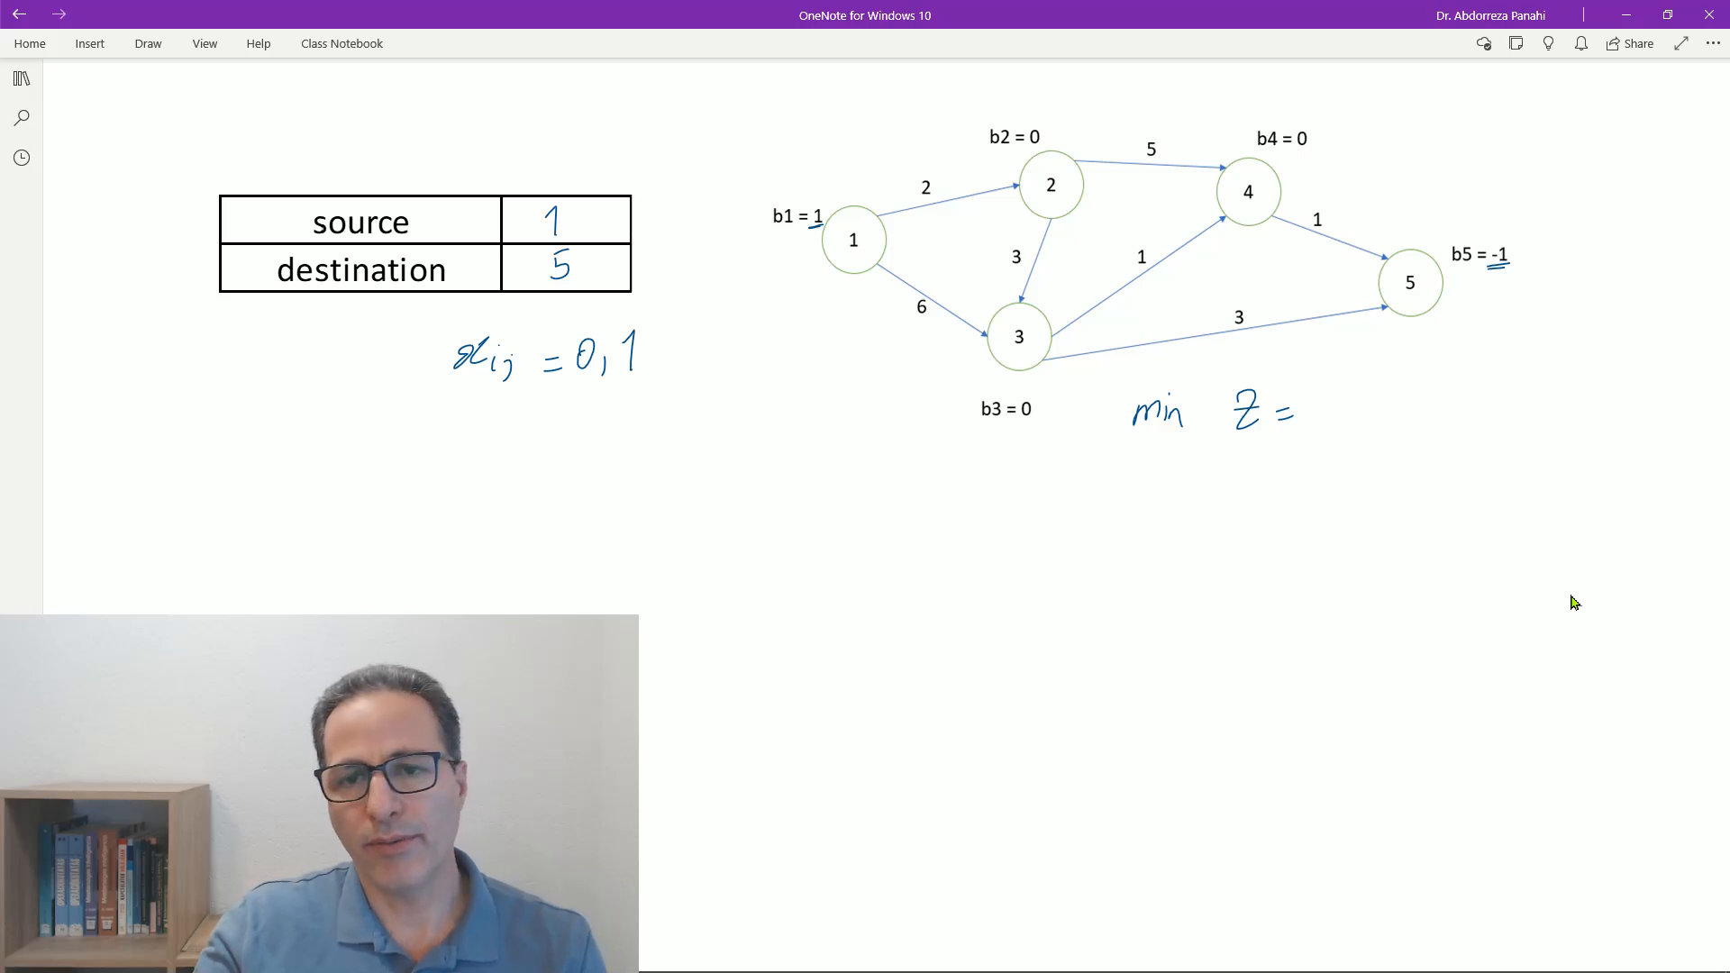
{"action": "scroll", "coordinate": [1574, 602], "scroll_direction": "up", "scroll_amount": 6}
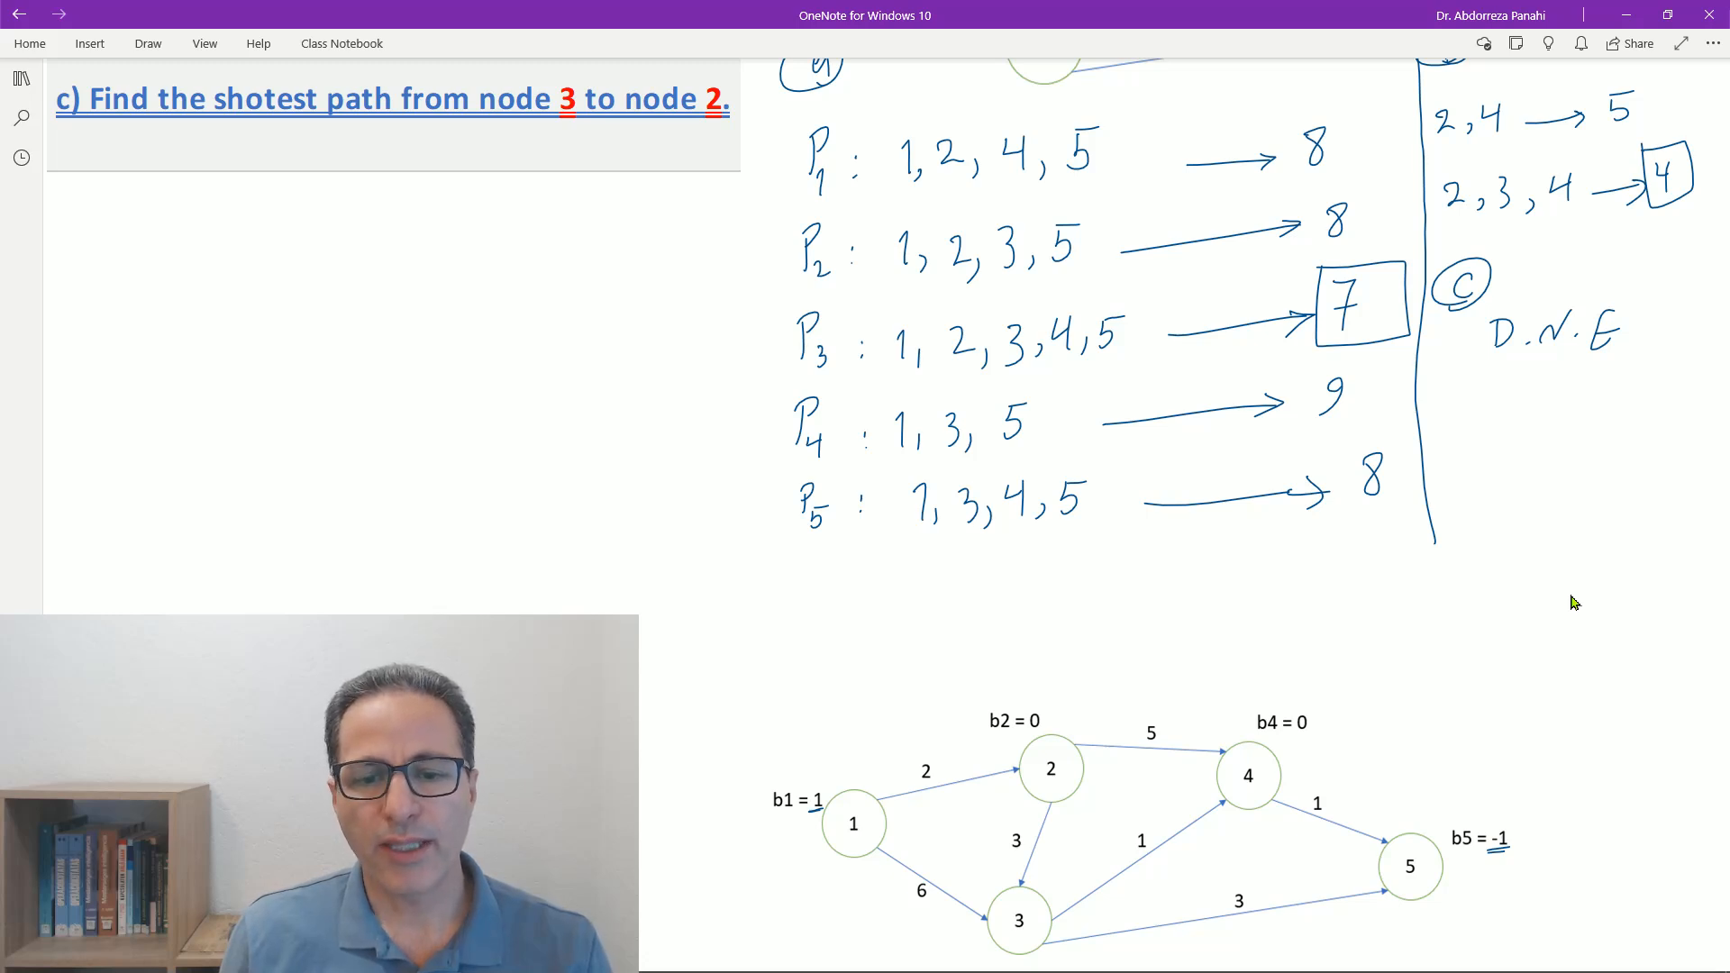
- Write x_13 = 1, x_34 = 1, x_45 = 1, x_ij = 0 below path P5 and label arc 1-2's cost as c_12
{"action": "mouse_move", "coordinate": [917, 529]}
{"action": "left_mouse_down"}
{"action": "mouse_move", "coordinate": [975, 529]}
{"action": "mouse_move", "coordinate": [910, 593]}
{"action": "mouse_move", "coordinate": [929, 594]}
{"action": "left_mouse_up"}
{"action": "left_click_drag", "start_coordinate": [931, 591], "coordinate": [933, 600]}
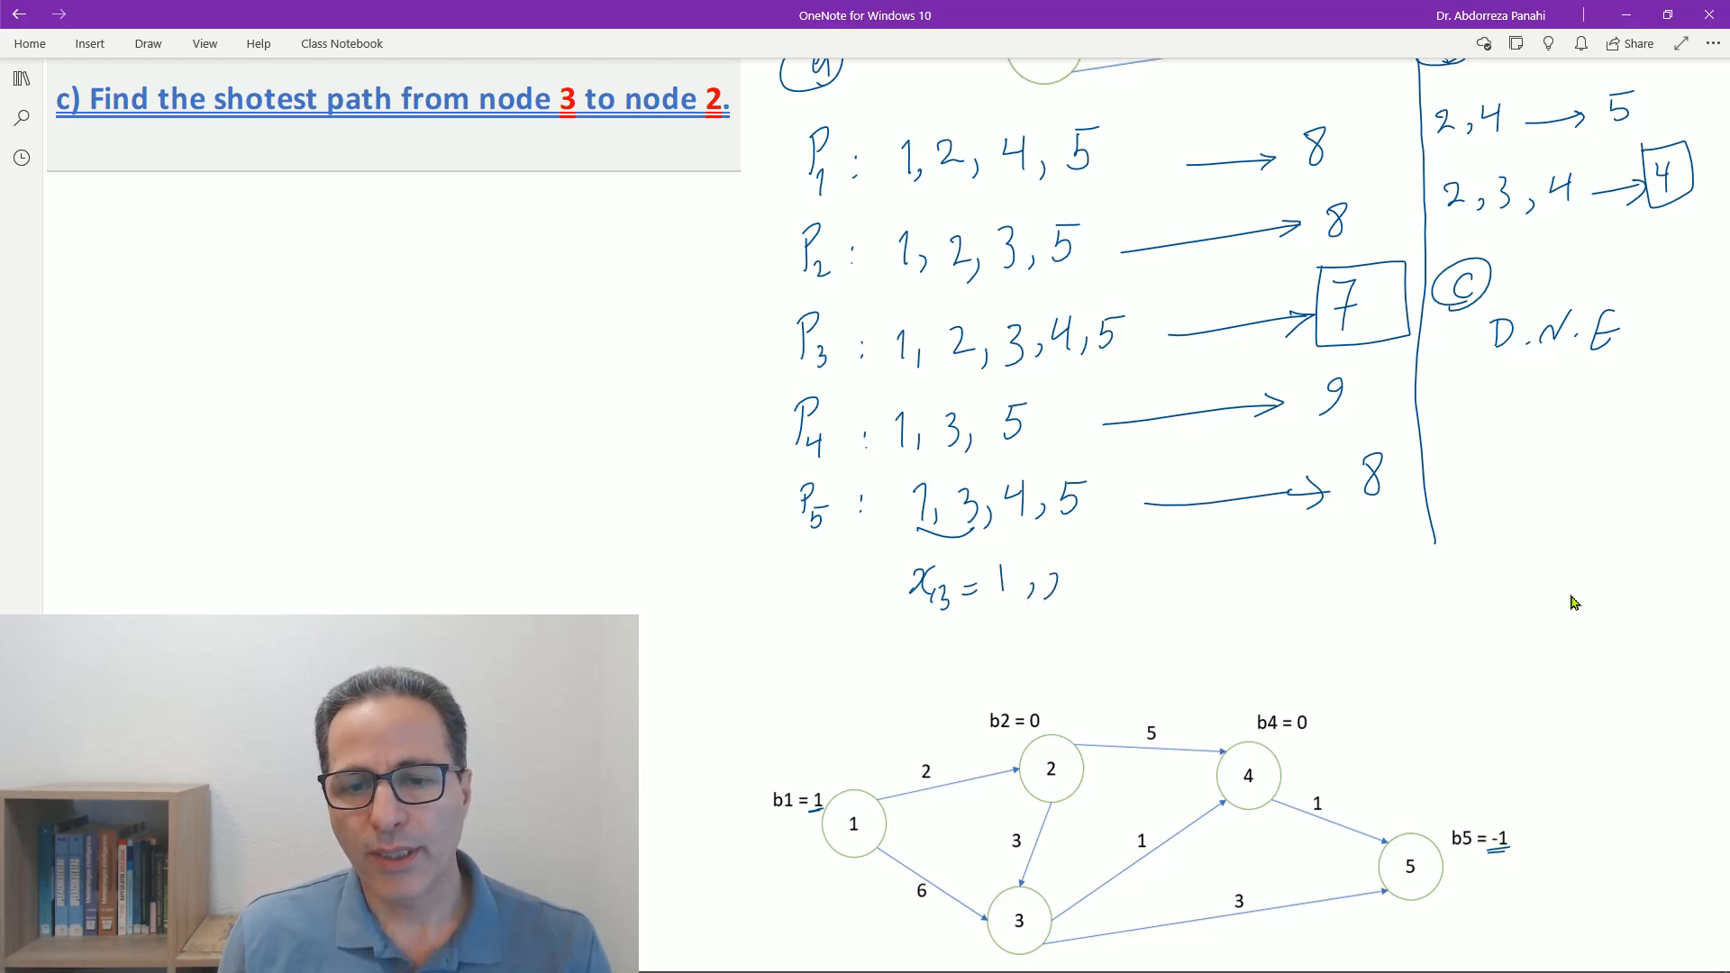
{"action": "left_click_drag", "start_coordinate": [1067, 573], "coordinate": [1054, 597]}
{"action": "mouse_move", "coordinate": [1078, 581]}
{"action": "left_mouse_down"}
{"action": "mouse_move", "coordinate": [1074, 594]}
{"action": "mouse_move", "coordinate": [1170, 605]}
{"action": "left_mouse_up"}
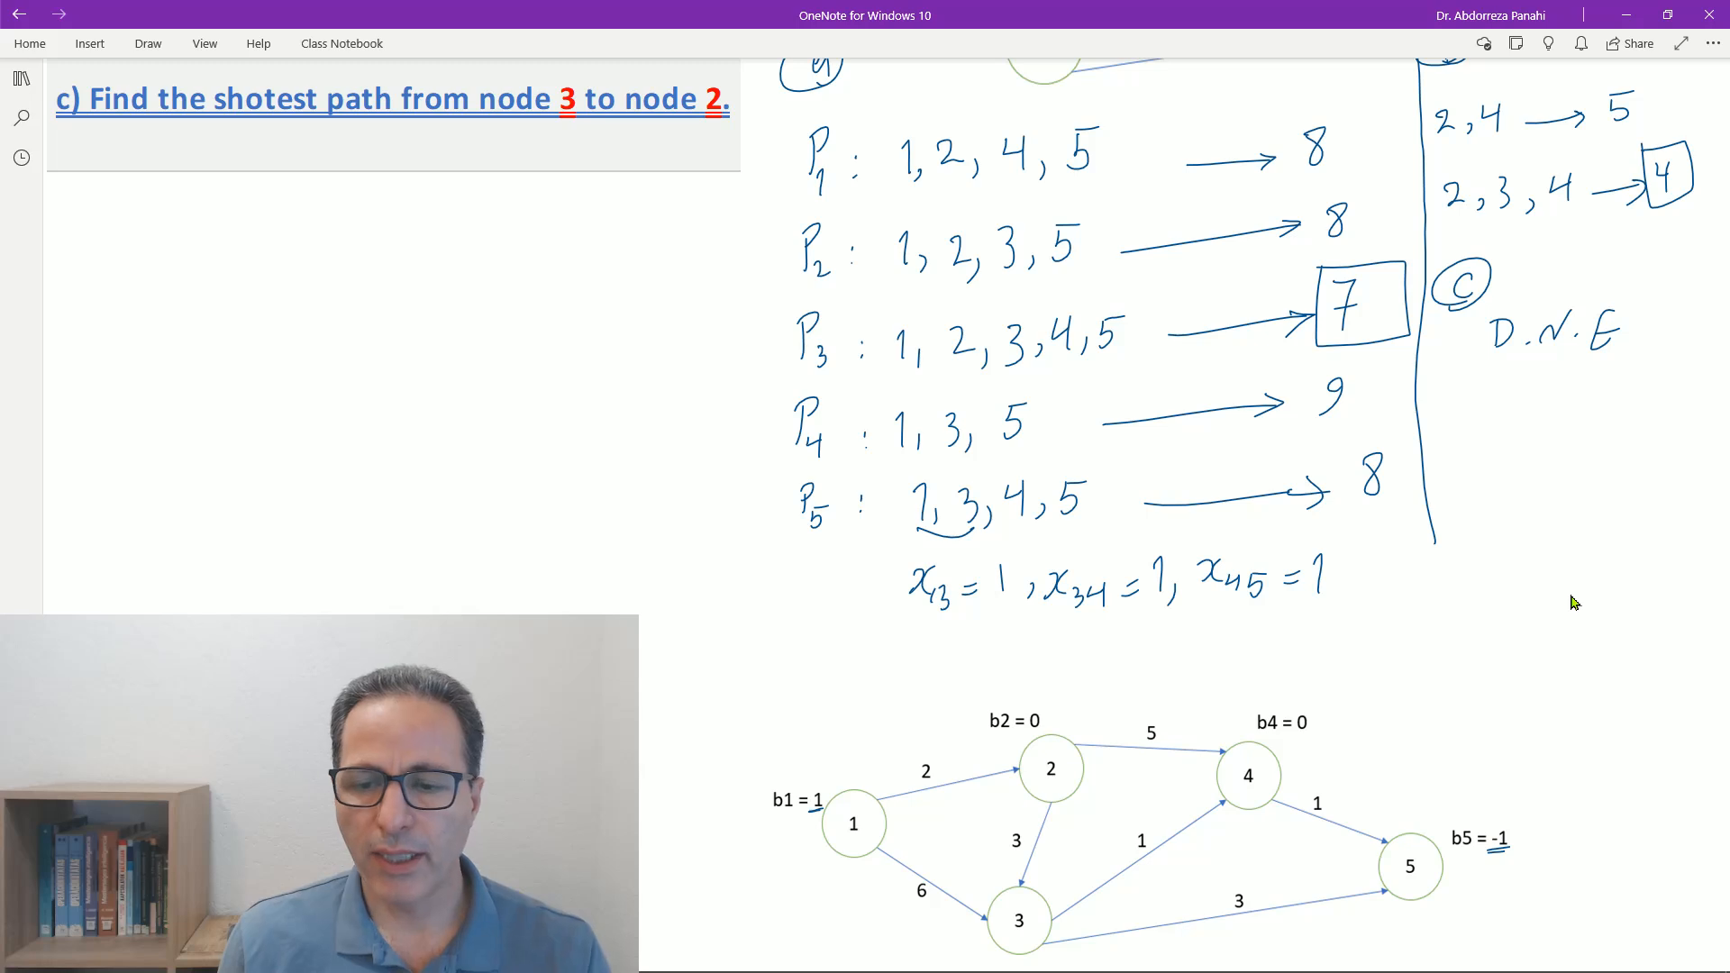
{"action": "mouse_move", "coordinate": [1426, 566]}
{"action": "left_mouse_down"}
{"action": "mouse_move", "coordinate": [1413, 591]}
{"action": "mouse_move", "coordinate": [1447, 604]}
{"action": "mouse_move", "coordinate": [1504, 560]}
{"action": "left_mouse_up"}
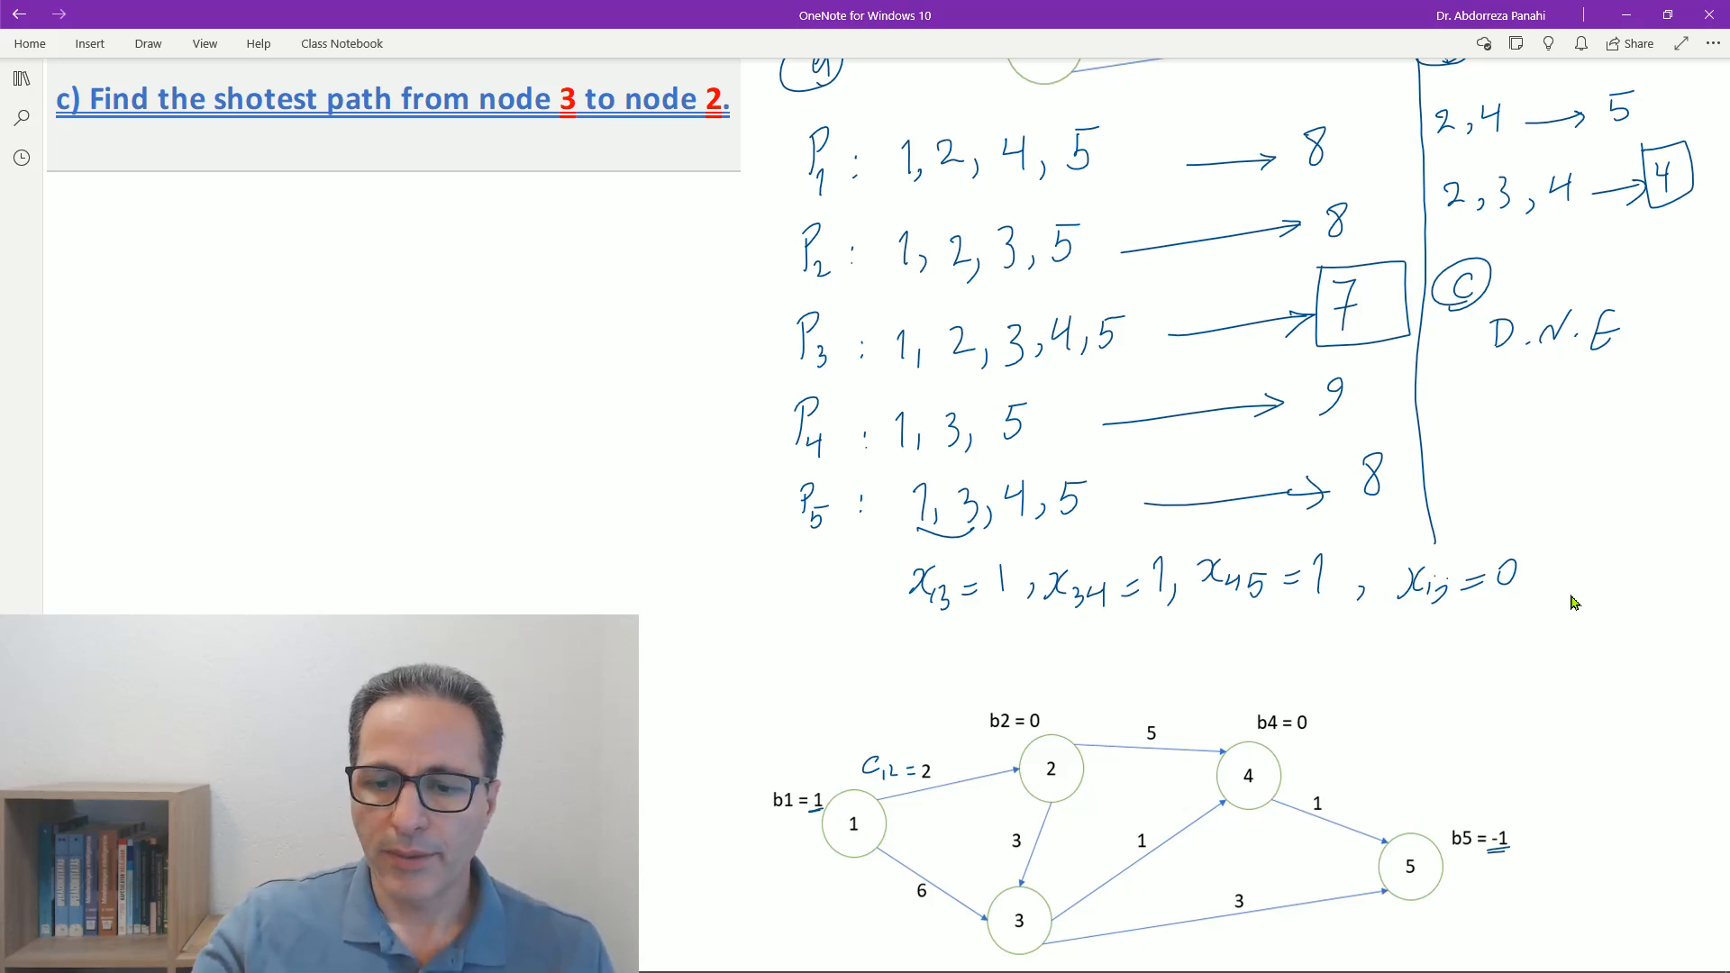
- Begin the objective after "min Z =" with the terms 2x_12 + 6x
{"action": "scroll", "coordinate": [1573, 601], "scroll_direction": "down", "scroll_amount": 5}
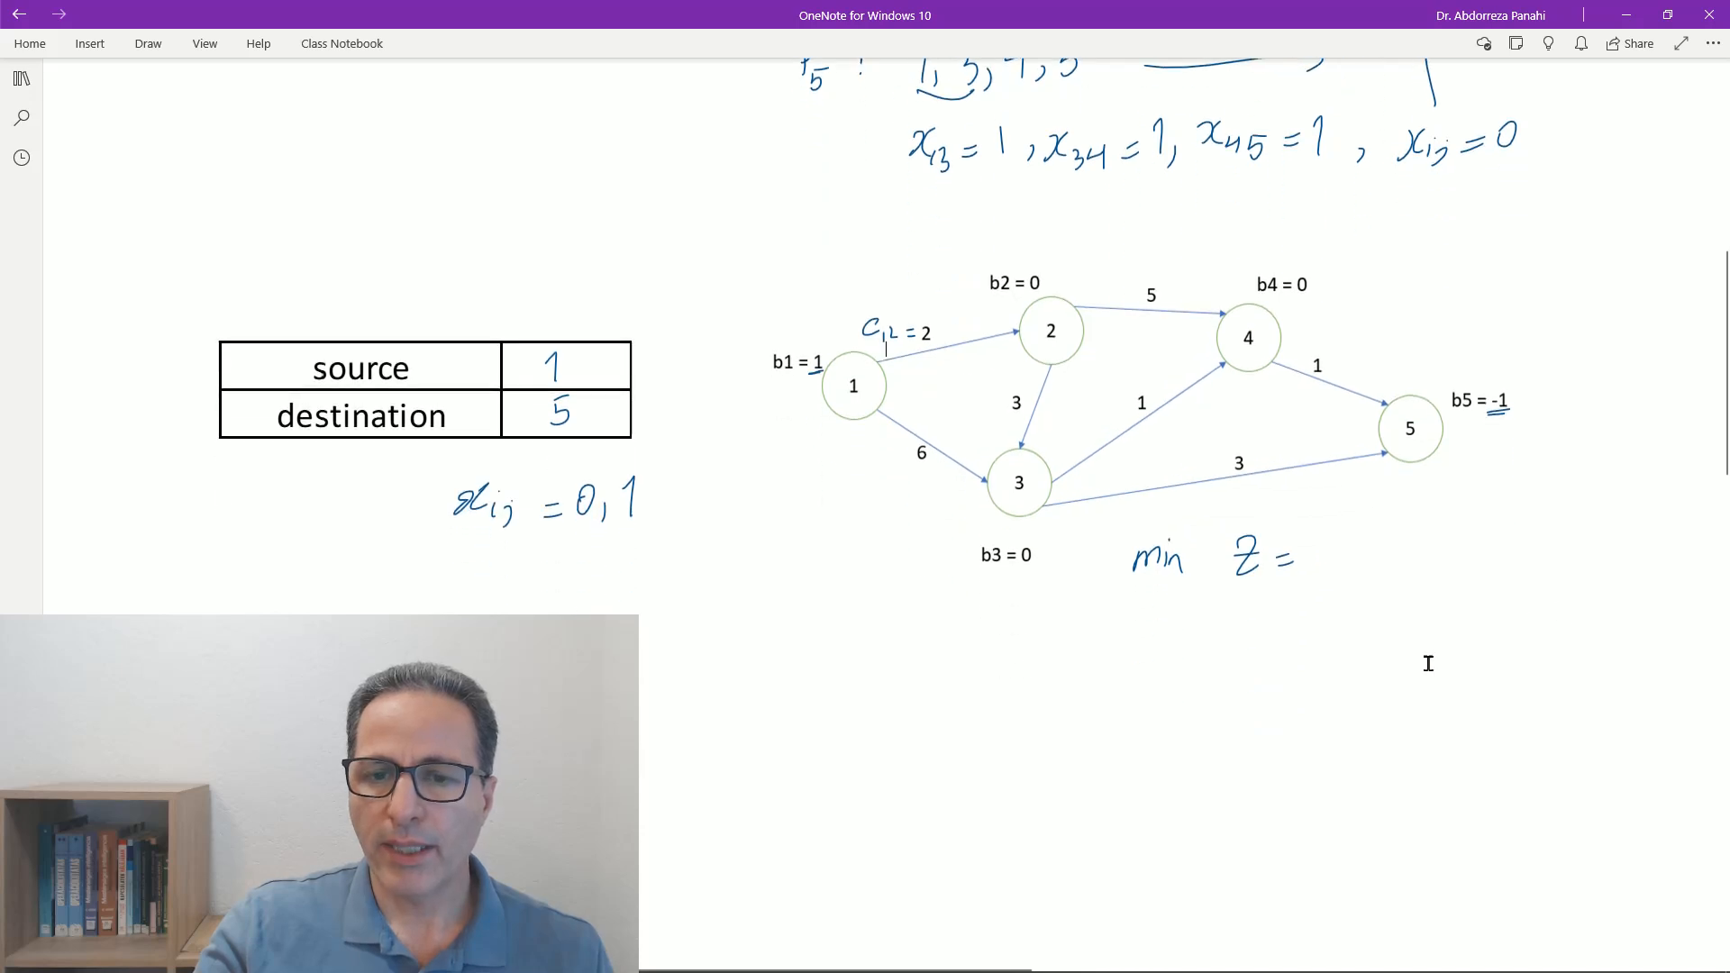
{"action": "scroll", "coordinate": [1401, 680], "scroll_direction": "down", "scroll_amount": 2}
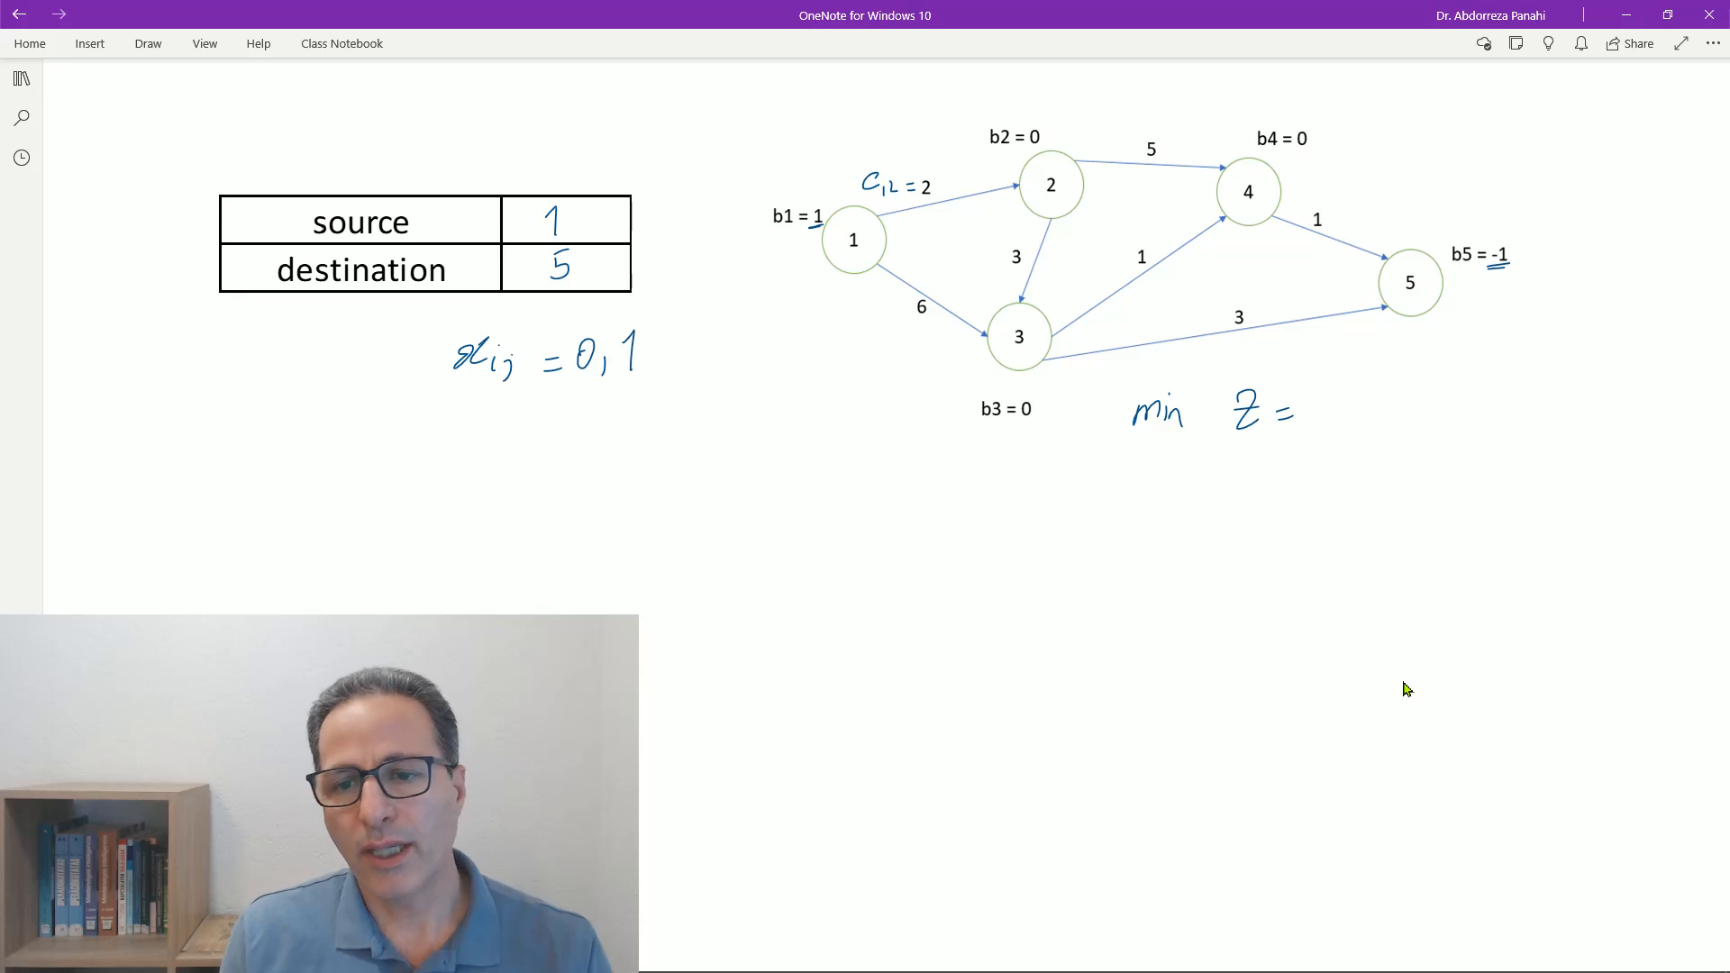
{"action": "left_click_drag", "start_coordinate": [1313, 395], "coordinate": [1324, 419]}
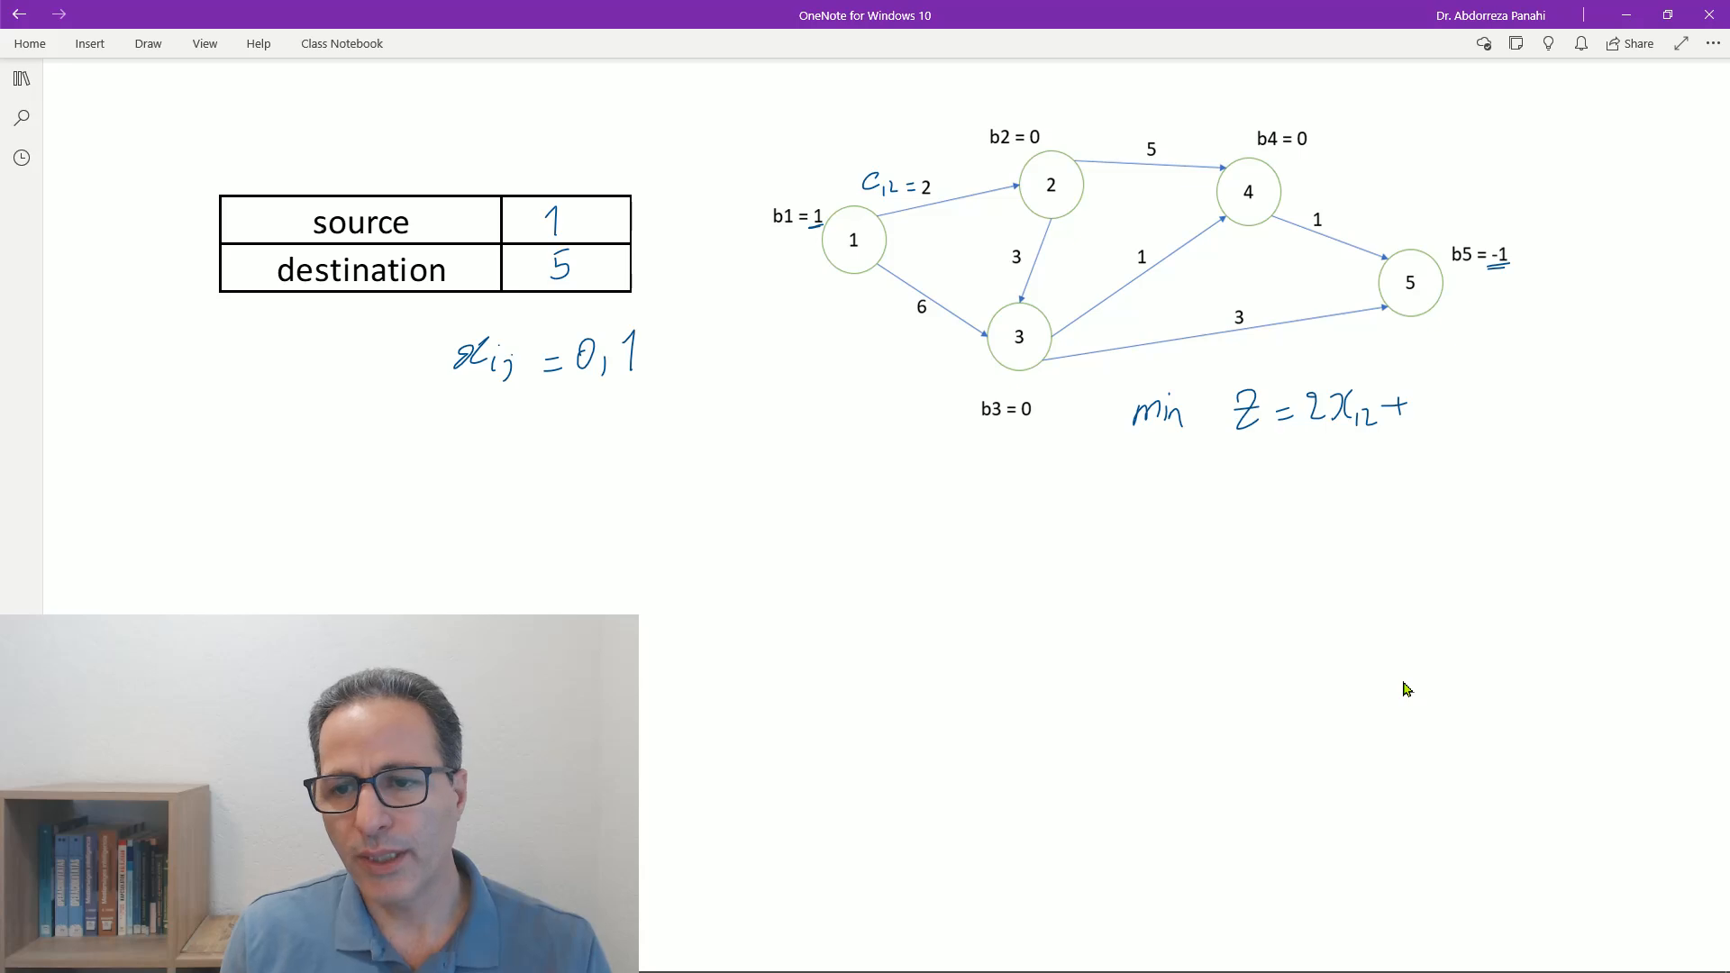
{"action": "mouse_move", "coordinate": [1431, 378]}
{"action": "left_mouse_down"}
{"action": "mouse_move", "coordinate": [1422, 405]}
{"action": "mouse_move", "coordinate": [1448, 407]}
{"action": "left_mouse_up"}
{"action": "left_click_drag", "start_coordinate": [1459, 375], "coordinate": [1447, 402]}
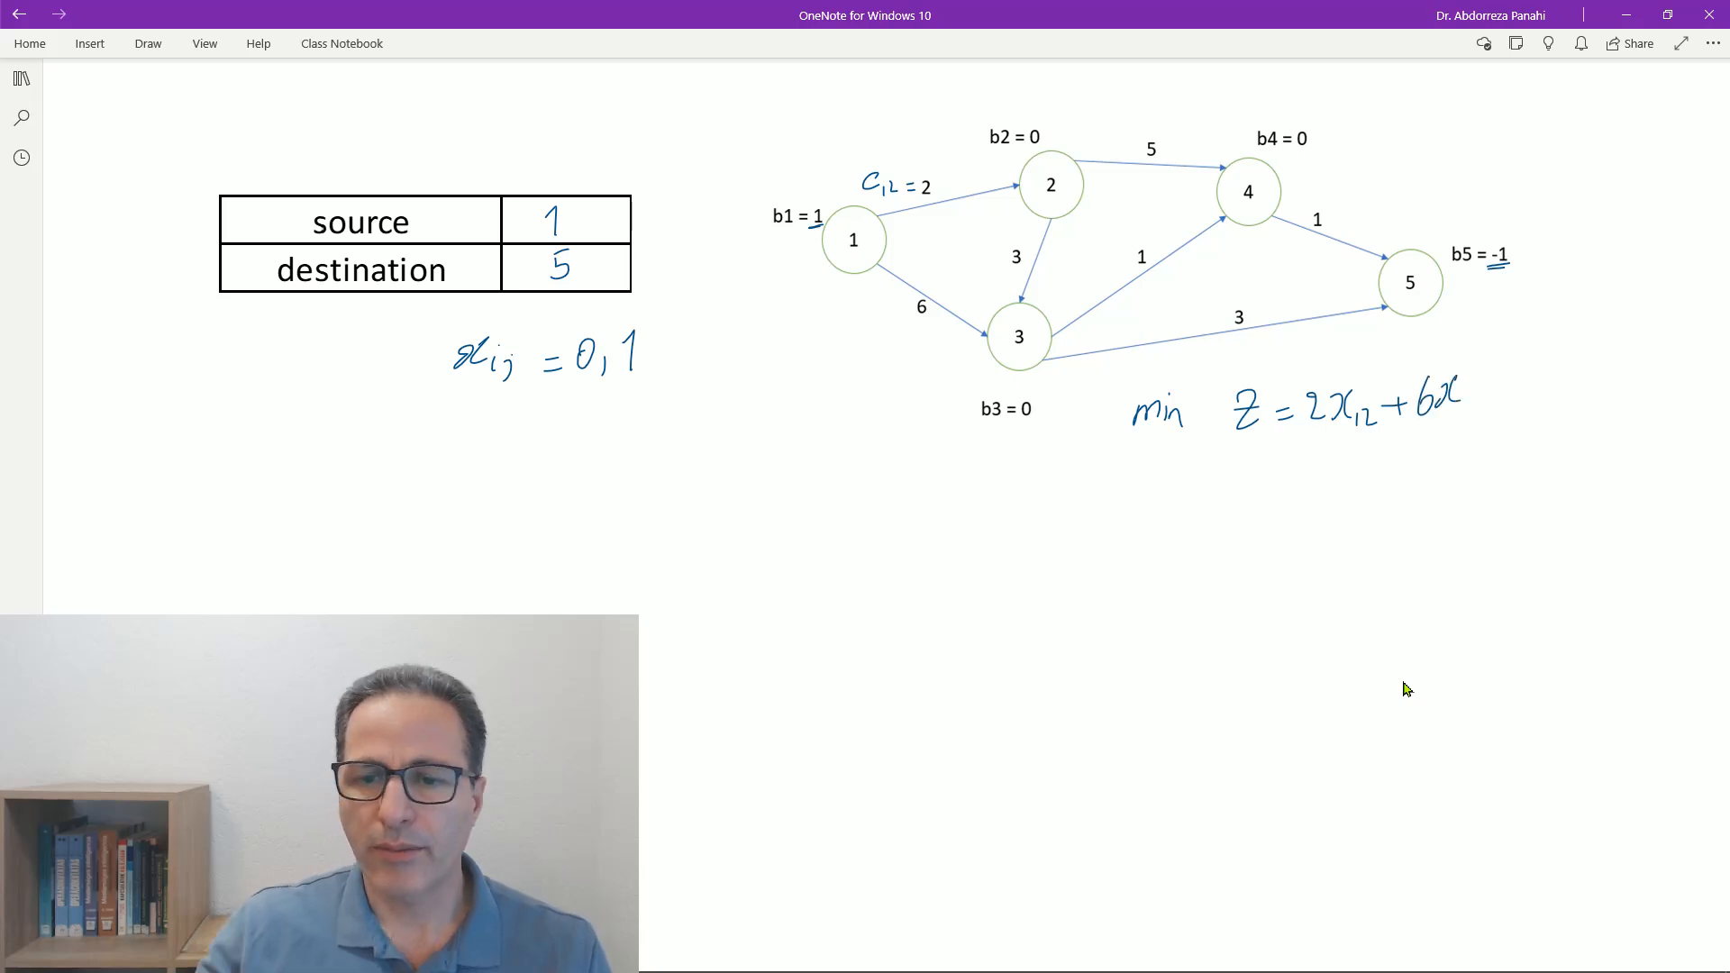
- Select the handwritten objective line and move it left and slightly down, directly below the b3 label
{"action": "mouse_move", "coordinate": [1521, 491]}
{"action": "left_mouse_down"}
{"action": "mouse_move", "coordinate": [1478, 446]}
{"action": "mouse_move", "coordinate": [1126, 365]}
{"action": "left_mouse_up"}
{"action": "mouse_move", "coordinate": [1221, 406]}
{"action": "left_mouse_down"}
{"action": "mouse_move", "coordinate": [1123, 451]}
{"action": "mouse_move", "coordinate": [971, 452]}
{"action": "left_mouse_up"}
{"action": "left_click", "coordinate": [905, 566]}
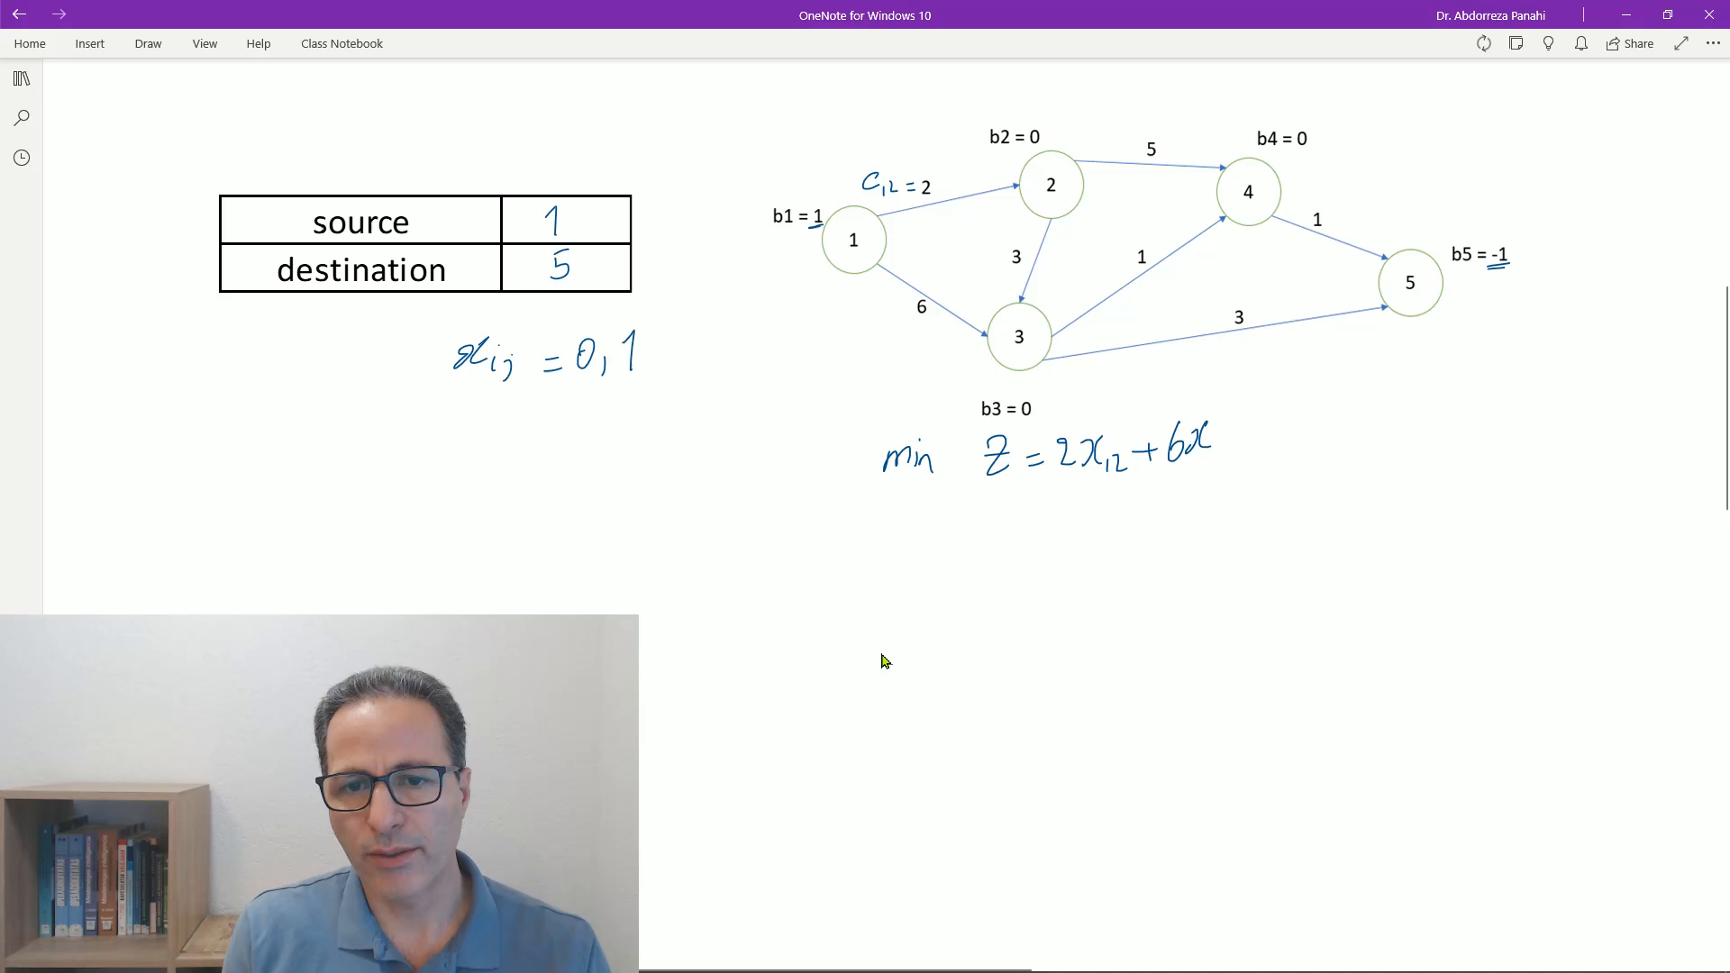
- Finish the second objective term as 6x_13 and continue the line with + 5x_24 + 3x_23 + 1x_34
{"action": "mouse_move", "coordinate": [1222, 443]}
{"action": "left_mouse_down"}
{"action": "mouse_move", "coordinate": [1221, 463]}
{"action": "mouse_move", "coordinate": [1270, 439]}
{"action": "left_mouse_up"}
{"action": "left_click_drag", "start_coordinate": [1262, 432], "coordinate": [1261, 450]}
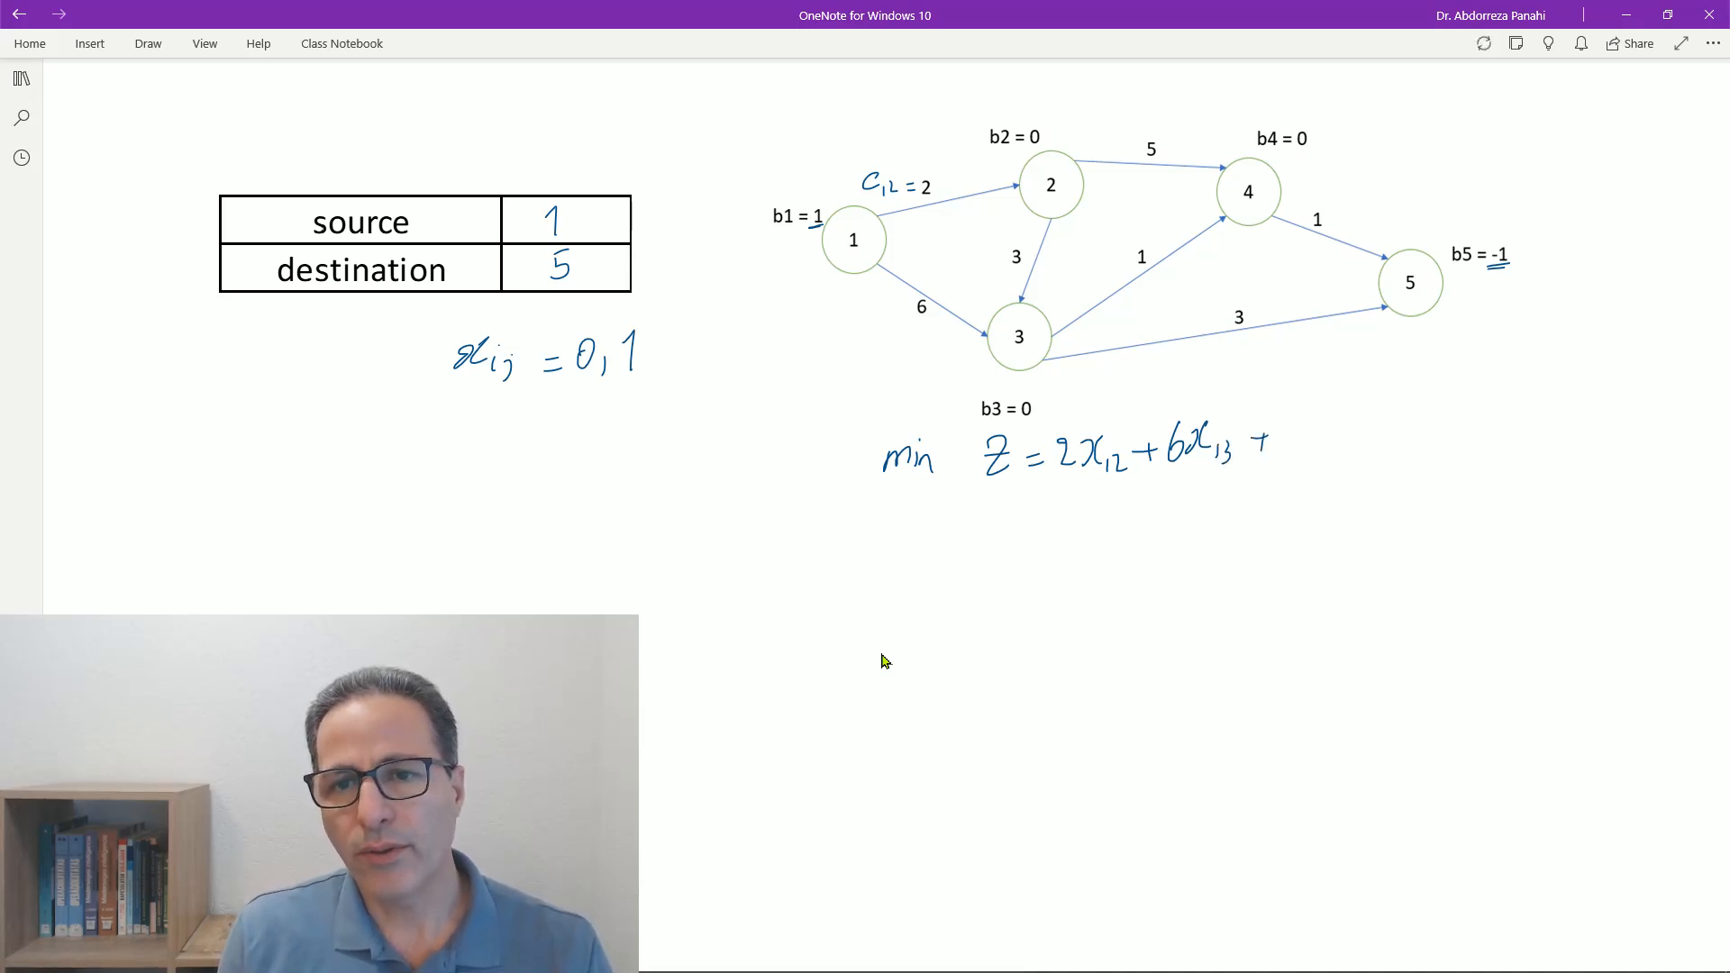
{"action": "left_click_drag", "start_coordinate": [1319, 416], "coordinate": [1332, 445]}
{"action": "mouse_move", "coordinate": [1338, 413]}
{"action": "left_mouse_down"}
{"action": "mouse_move", "coordinate": [1320, 443]}
{"action": "mouse_move", "coordinate": [1371, 430]}
{"action": "left_mouse_up"}
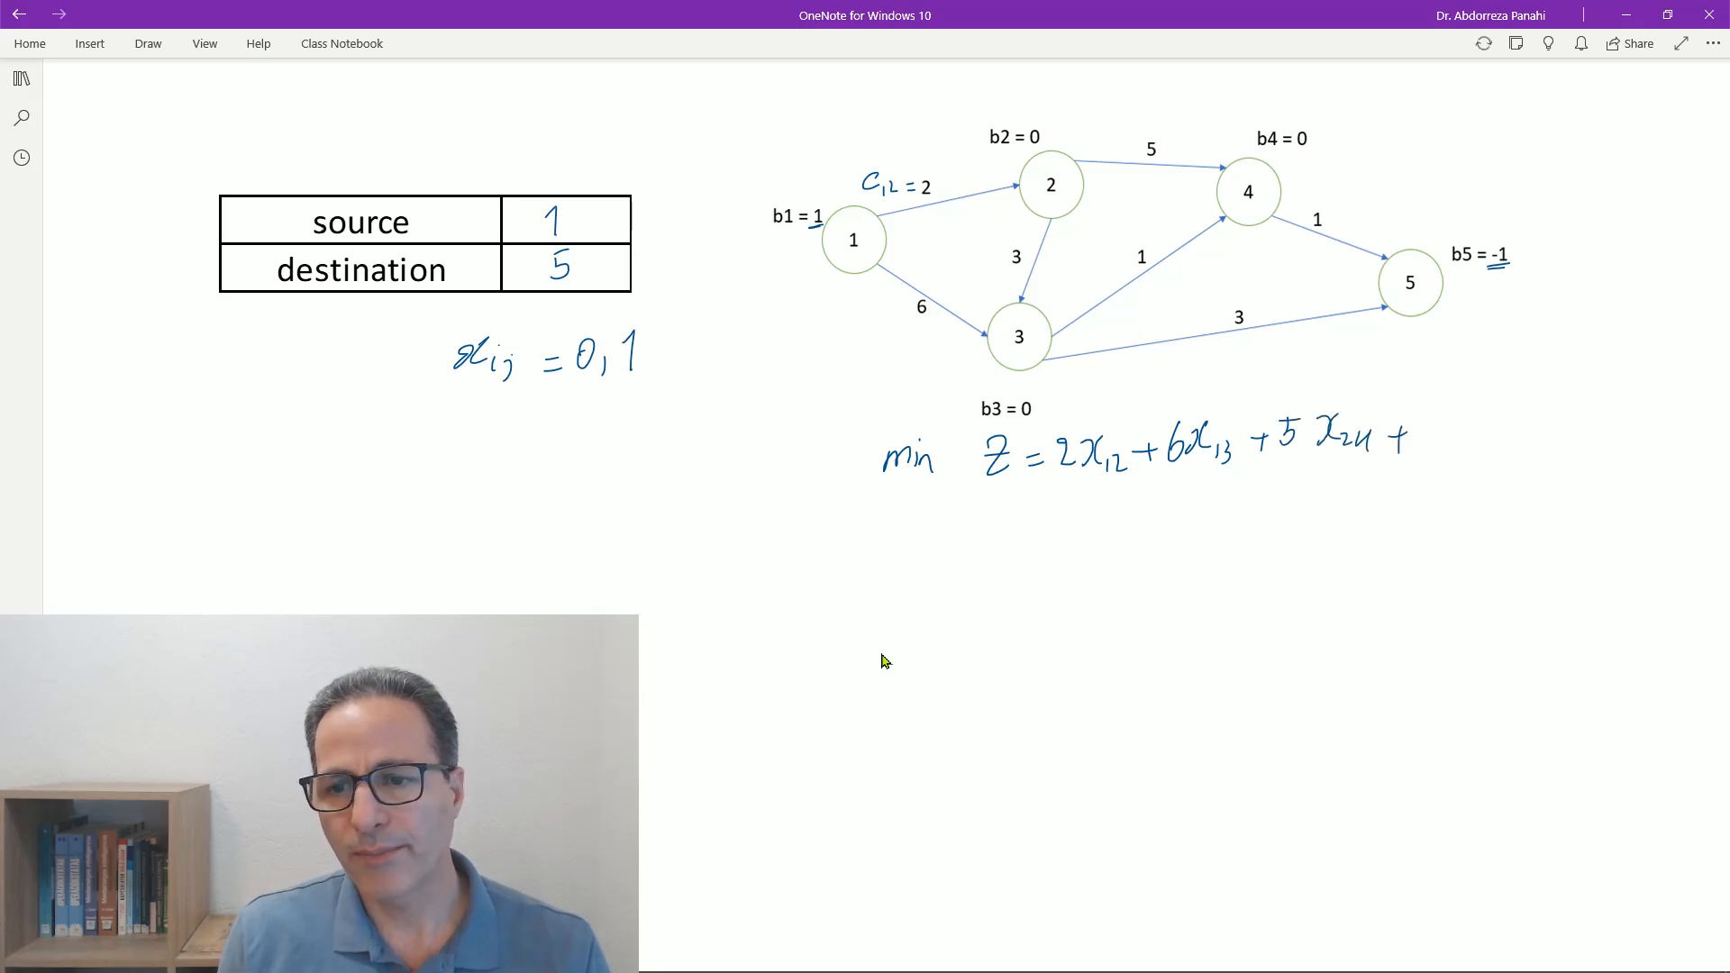
{"action": "mouse_move", "coordinate": [1413, 408]}
{"action": "left_mouse_down"}
{"action": "mouse_move", "coordinate": [1417, 442]}
{"action": "mouse_move", "coordinate": [1442, 436]}
{"action": "left_mouse_up"}
{"action": "mouse_move", "coordinate": [1452, 401]}
{"action": "left_mouse_down"}
{"action": "mouse_move", "coordinate": [1445, 434]}
{"action": "mouse_move", "coordinate": [1516, 423]}
{"action": "mouse_move", "coordinate": [1507, 443]}
{"action": "left_mouse_up"}
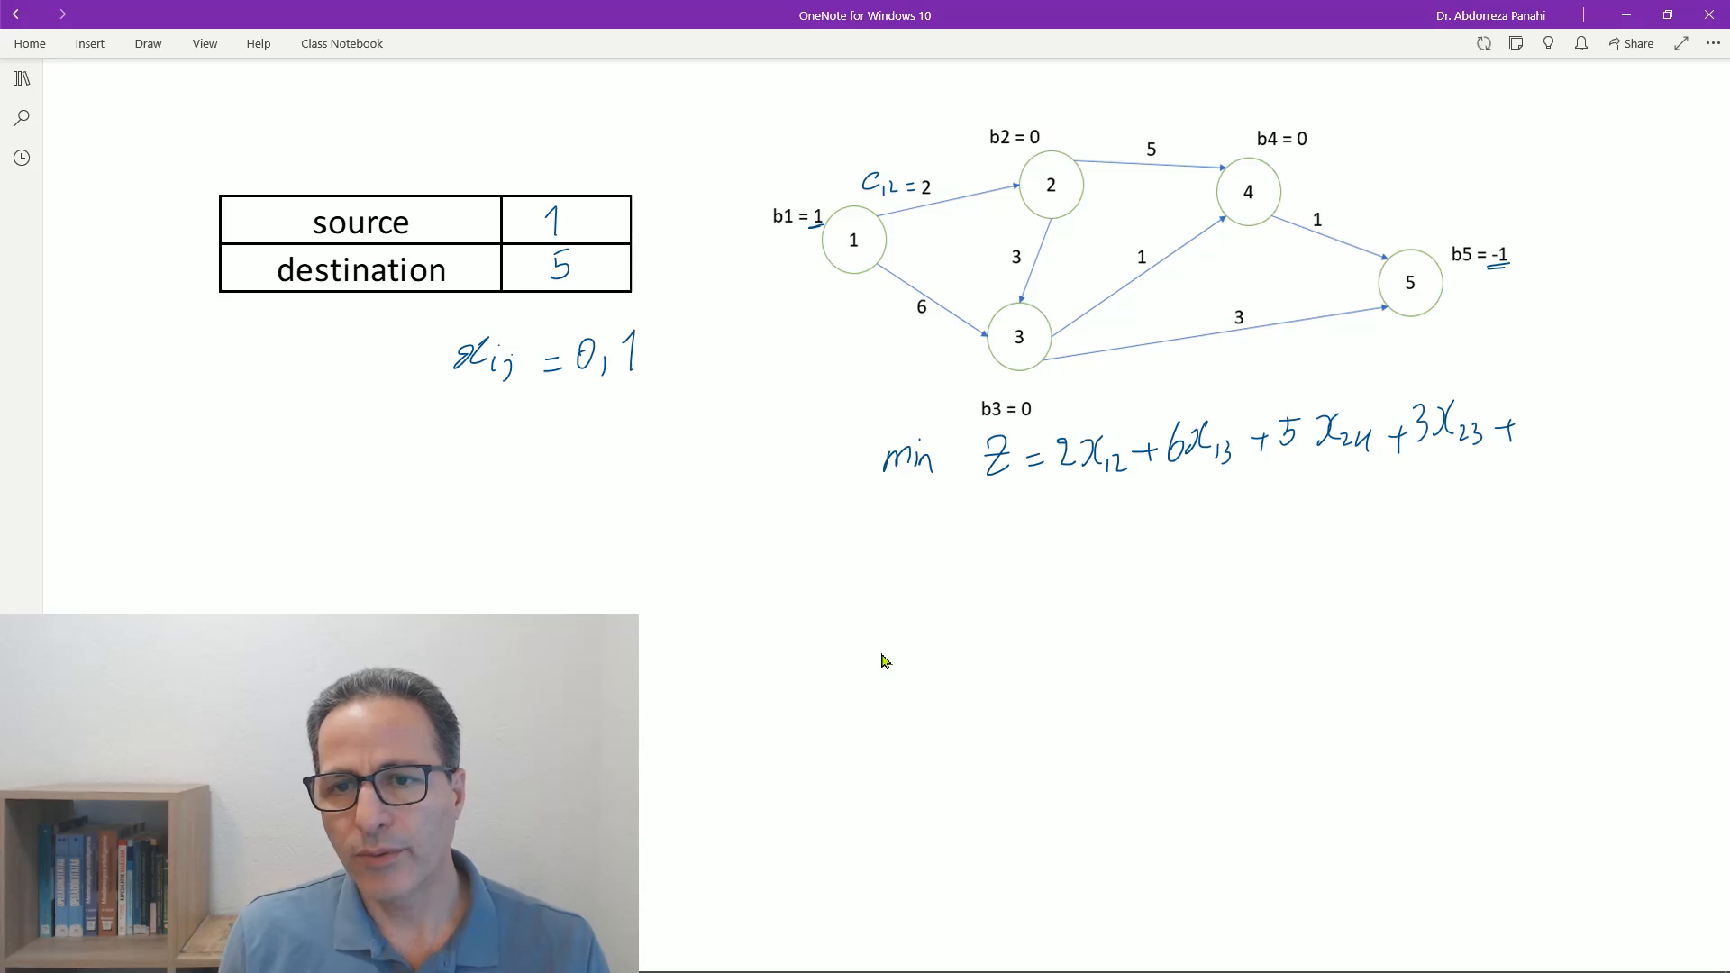
{"action": "mouse_move", "coordinate": [1539, 404]}
{"action": "left_mouse_down"}
{"action": "mouse_move", "coordinate": [1547, 429]}
{"action": "mouse_move", "coordinate": [1576, 428]}
{"action": "left_mouse_up"}
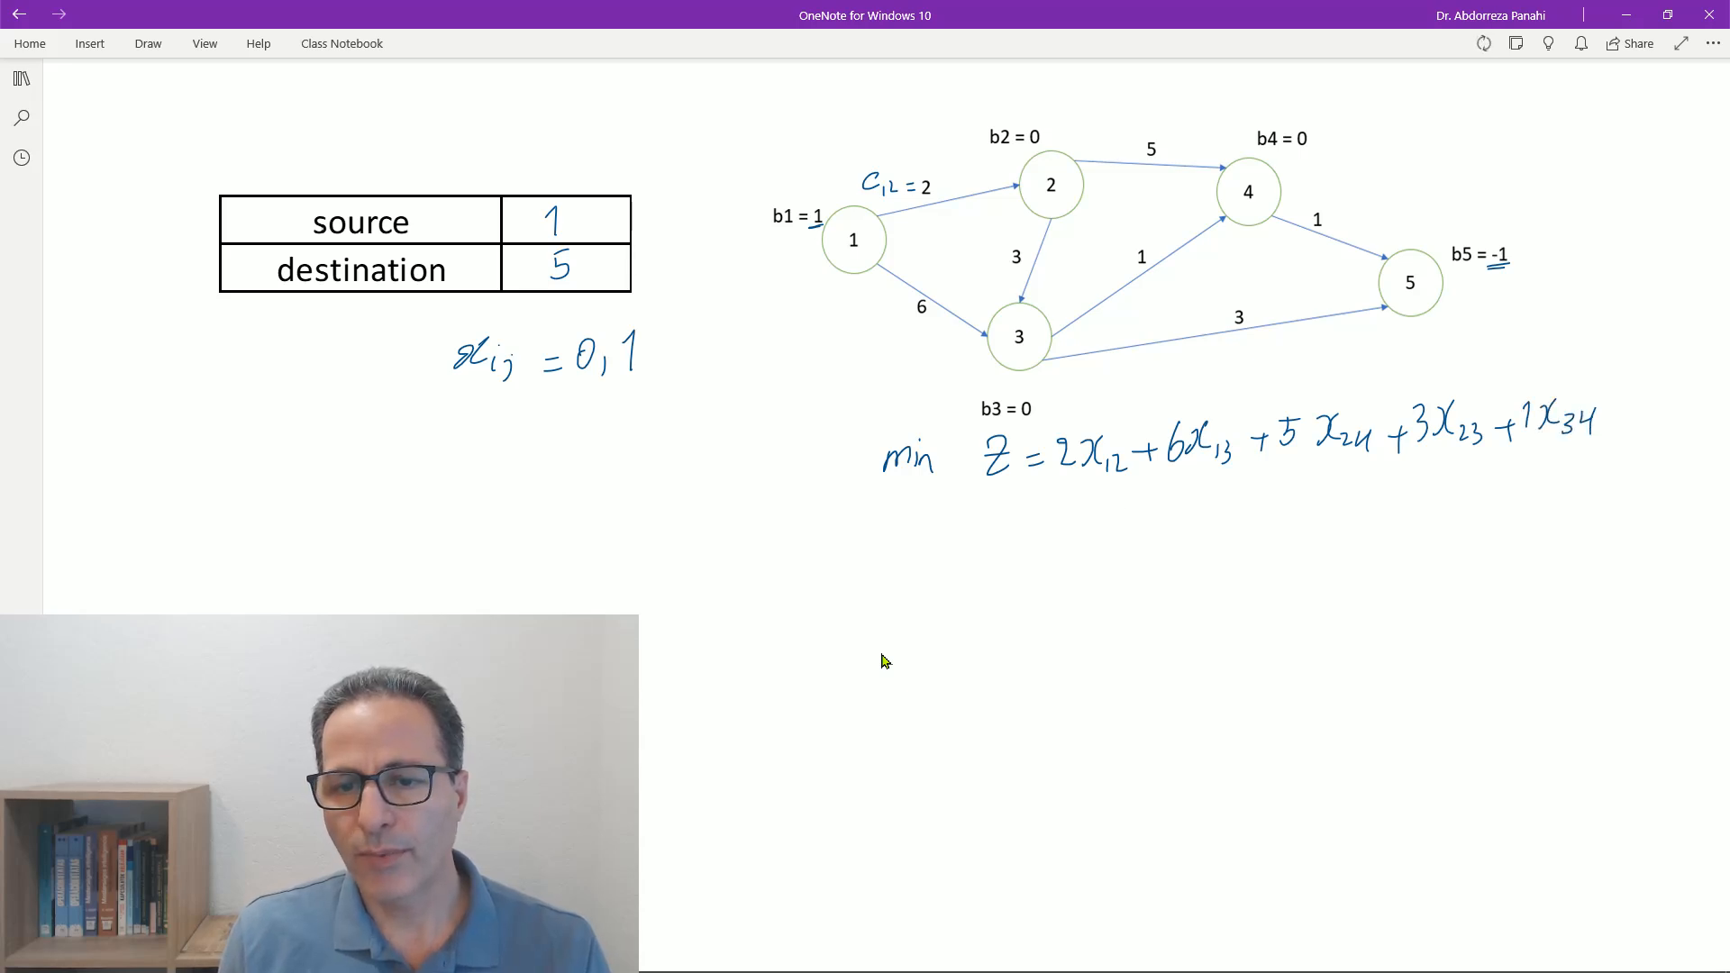
- Complete the objective function on a second line with + 3x_35 + 1x_45
{"action": "left_click_drag", "start_coordinate": [1171, 496], "coordinate": [1216, 522]}
{"action": "mouse_move", "coordinate": [1225, 497]}
{"action": "left_mouse_down"}
{"action": "mouse_move", "coordinate": [1209, 521]}
{"action": "mouse_move", "coordinate": [1241, 520]}
{"action": "left_mouse_up"}
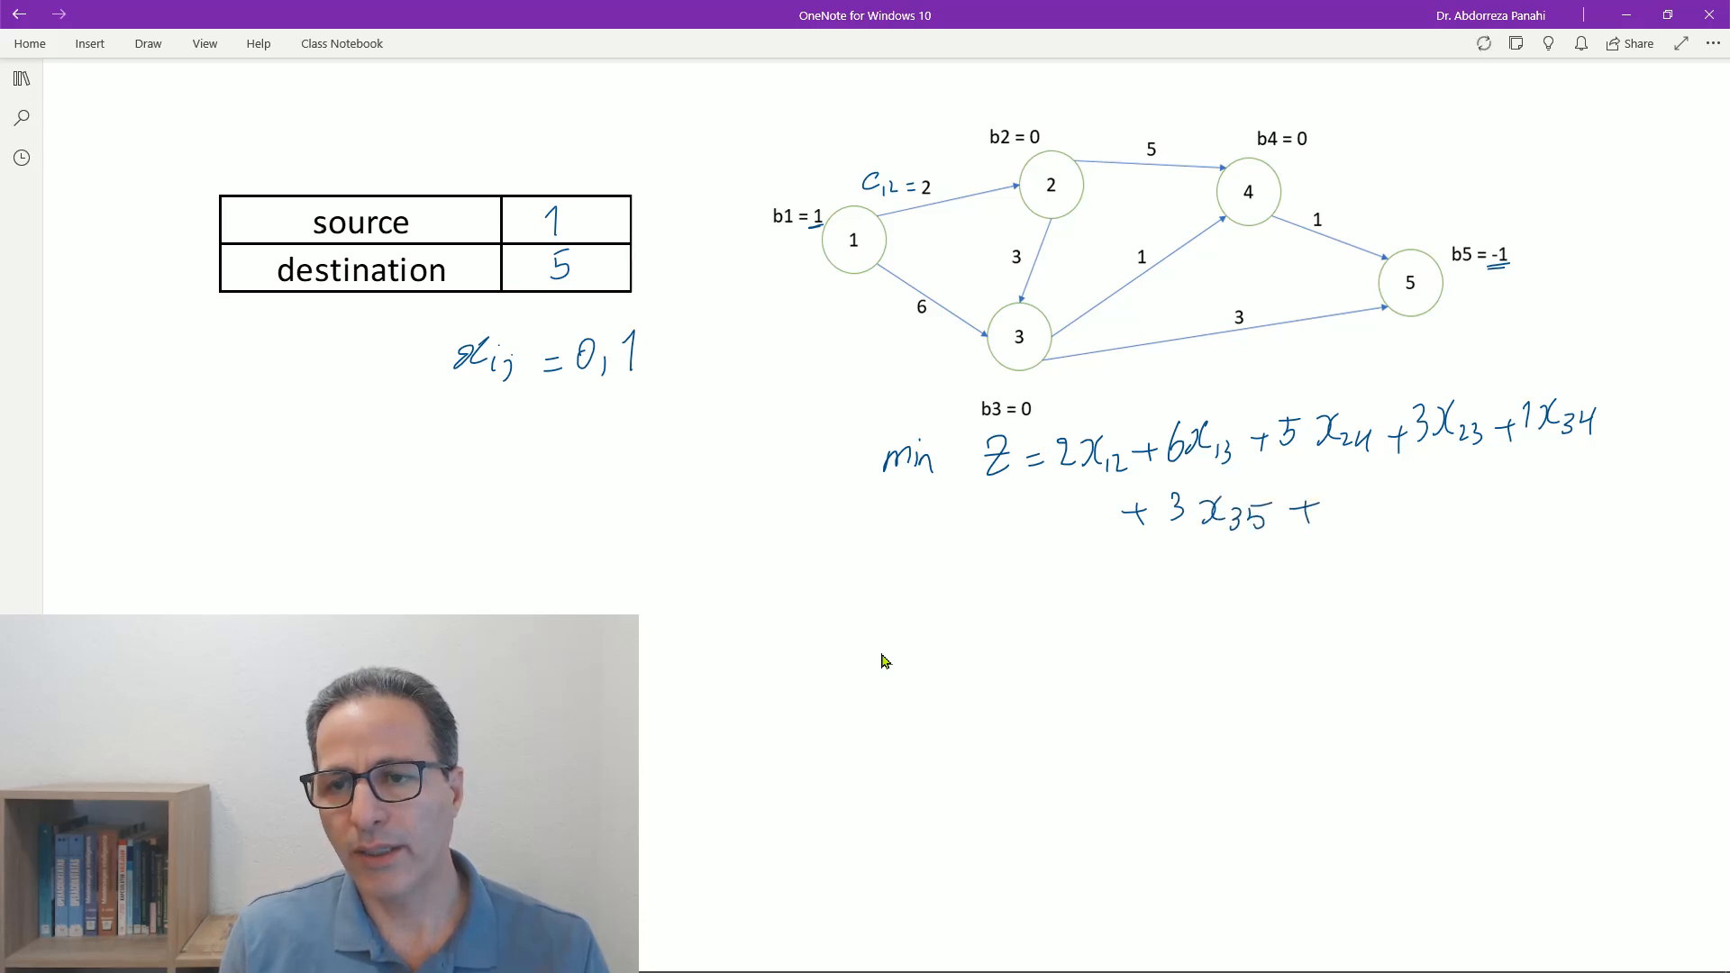
{"action": "mouse_move", "coordinate": [1342, 486]}
{"action": "left_mouse_down"}
{"action": "mouse_move", "coordinate": [1345, 521]}
{"action": "mouse_move", "coordinate": [1364, 522]}
{"action": "left_mouse_up"}
{"action": "left_click_drag", "start_coordinate": [1374, 494], "coordinate": [1358, 519]}
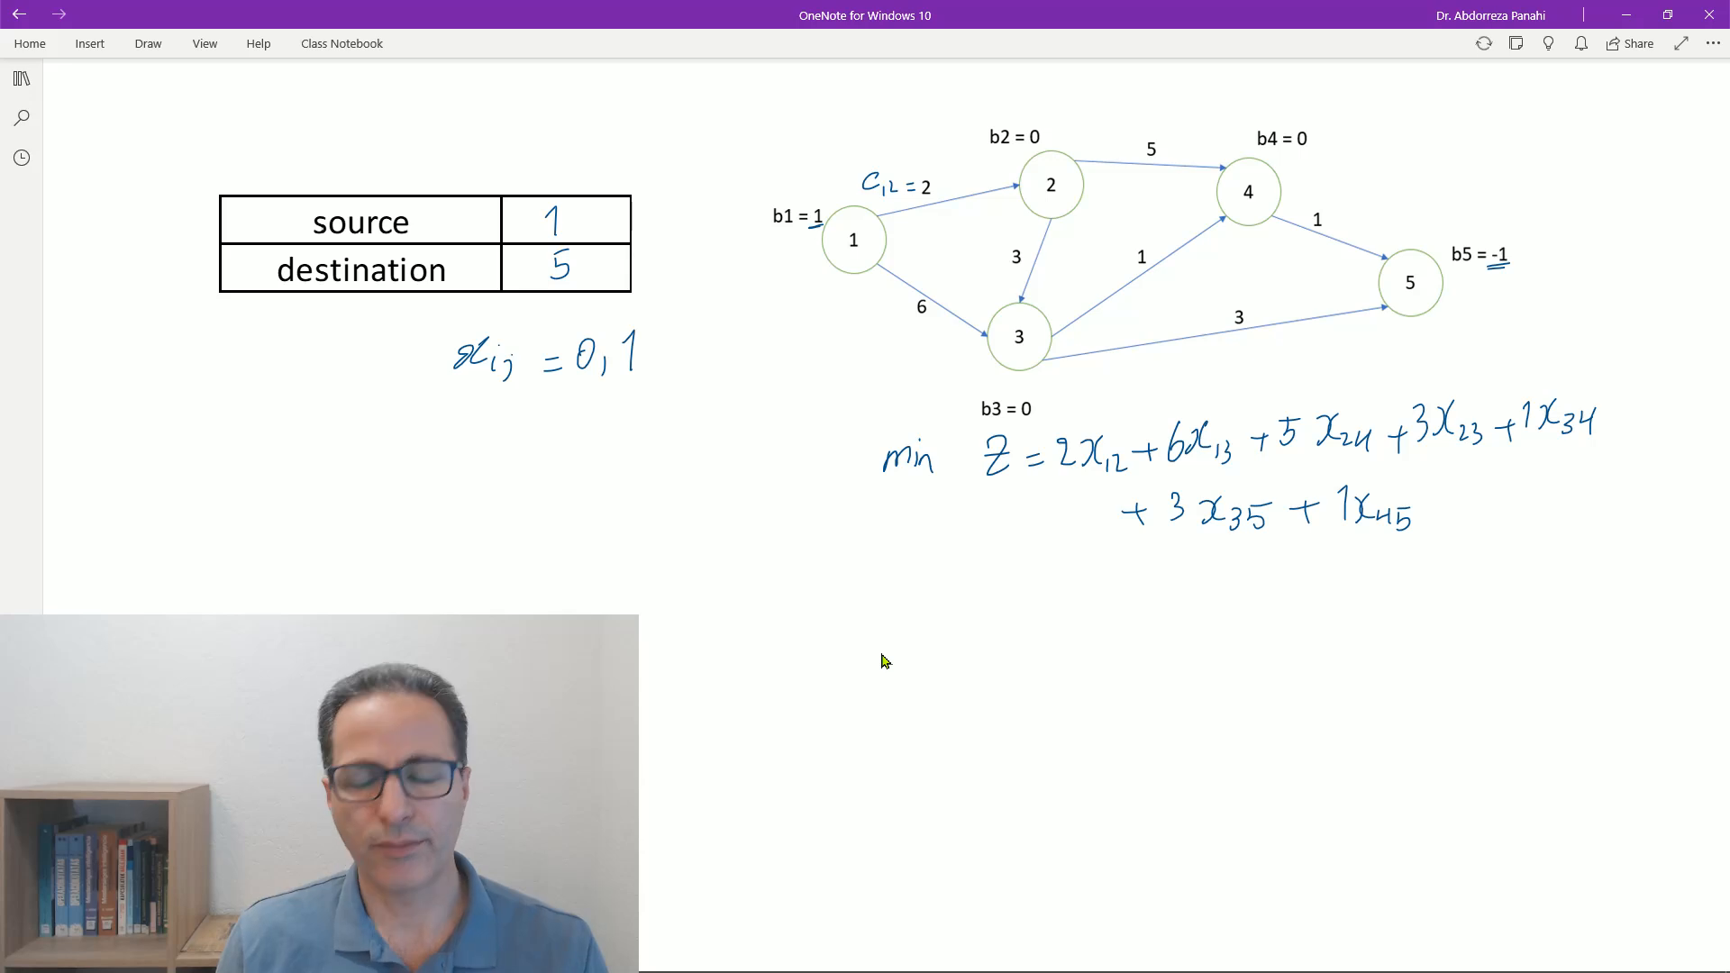
- Write "s.t:" below the objective and add the node 1 constraint x_12 + x_13 = 1
{"action": "mouse_move", "coordinate": [872, 601]}
{"action": "left_mouse_down"}
{"action": "mouse_move", "coordinate": [860, 625]}
{"action": "mouse_move", "coordinate": [904, 625]}
{"action": "left_mouse_up"}
{"action": "left_click", "coordinate": [887, 618]}
{"action": "left_click_drag", "start_coordinate": [898, 604], "coordinate": [913, 599]}
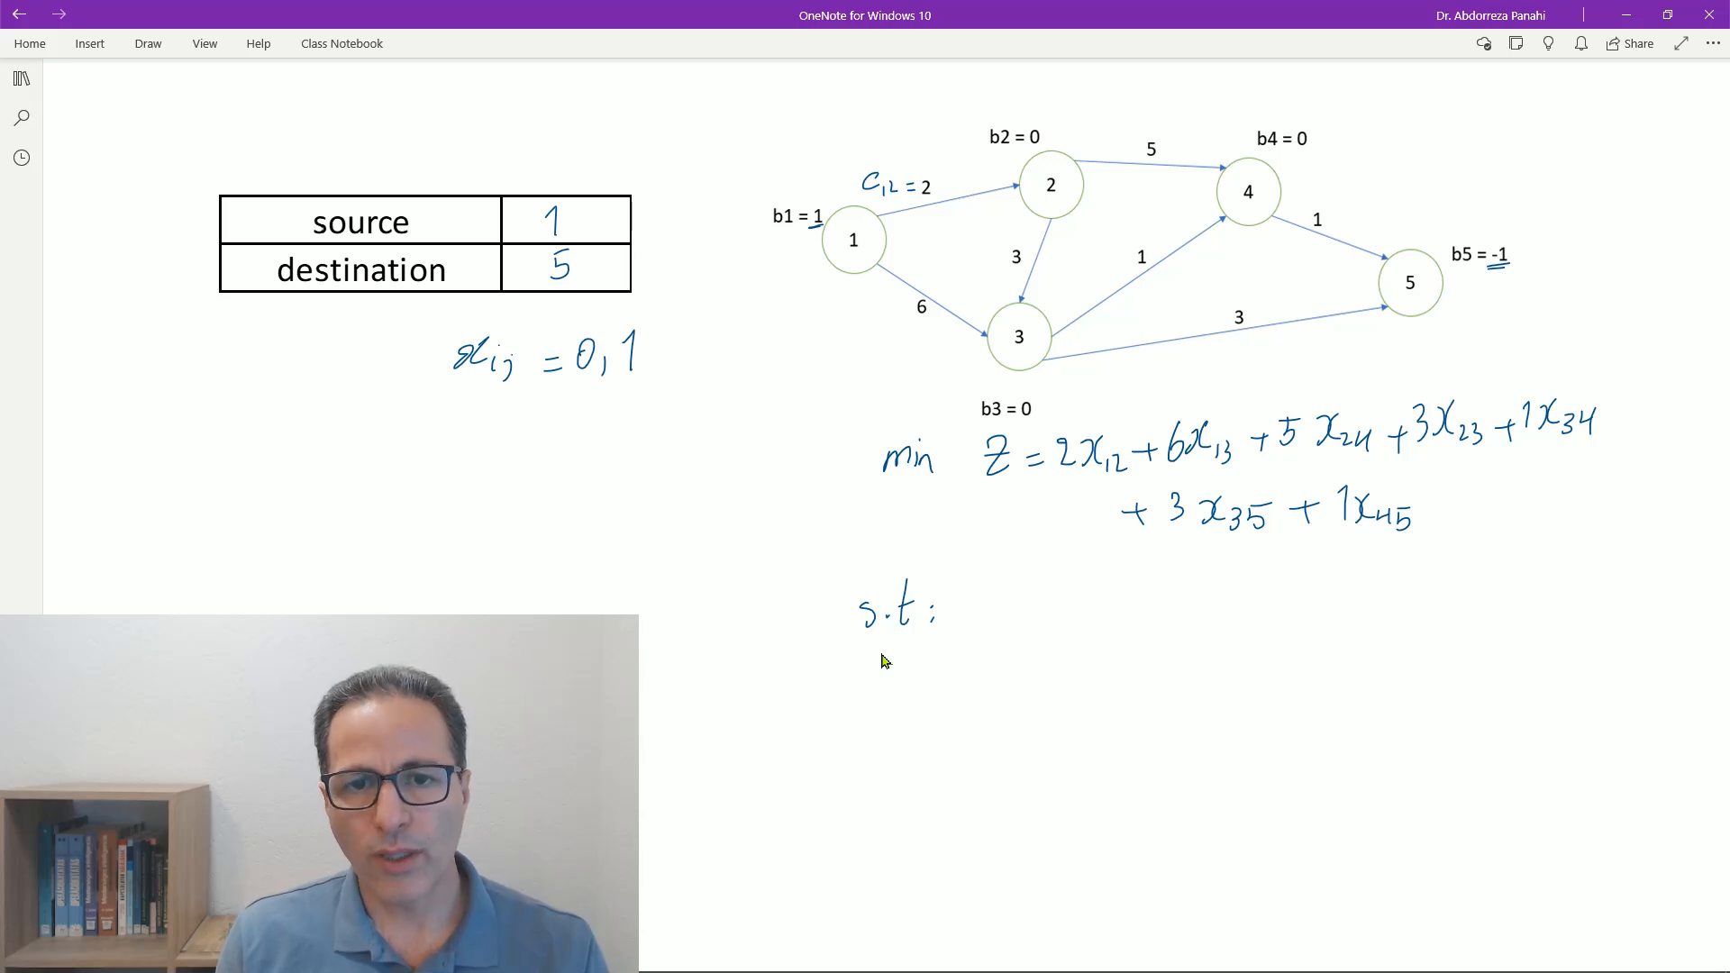
{"action": "mouse_move", "coordinate": [1000, 613]}
{"action": "left_mouse_down"}
{"action": "mouse_move", "coordinate": [1002, 636]}
{"action": "mouse_move", "coordinate": [1080, 641]}
{"action": "left_mouse_up"}
{"action": "left_click_drag", "start_coordinate": [1094, 630], "coordinate": [1150, 626]}
{"action": "left_click_drag", "start_coordinate": [1161, 602], "coordinate": [1148, 629]}
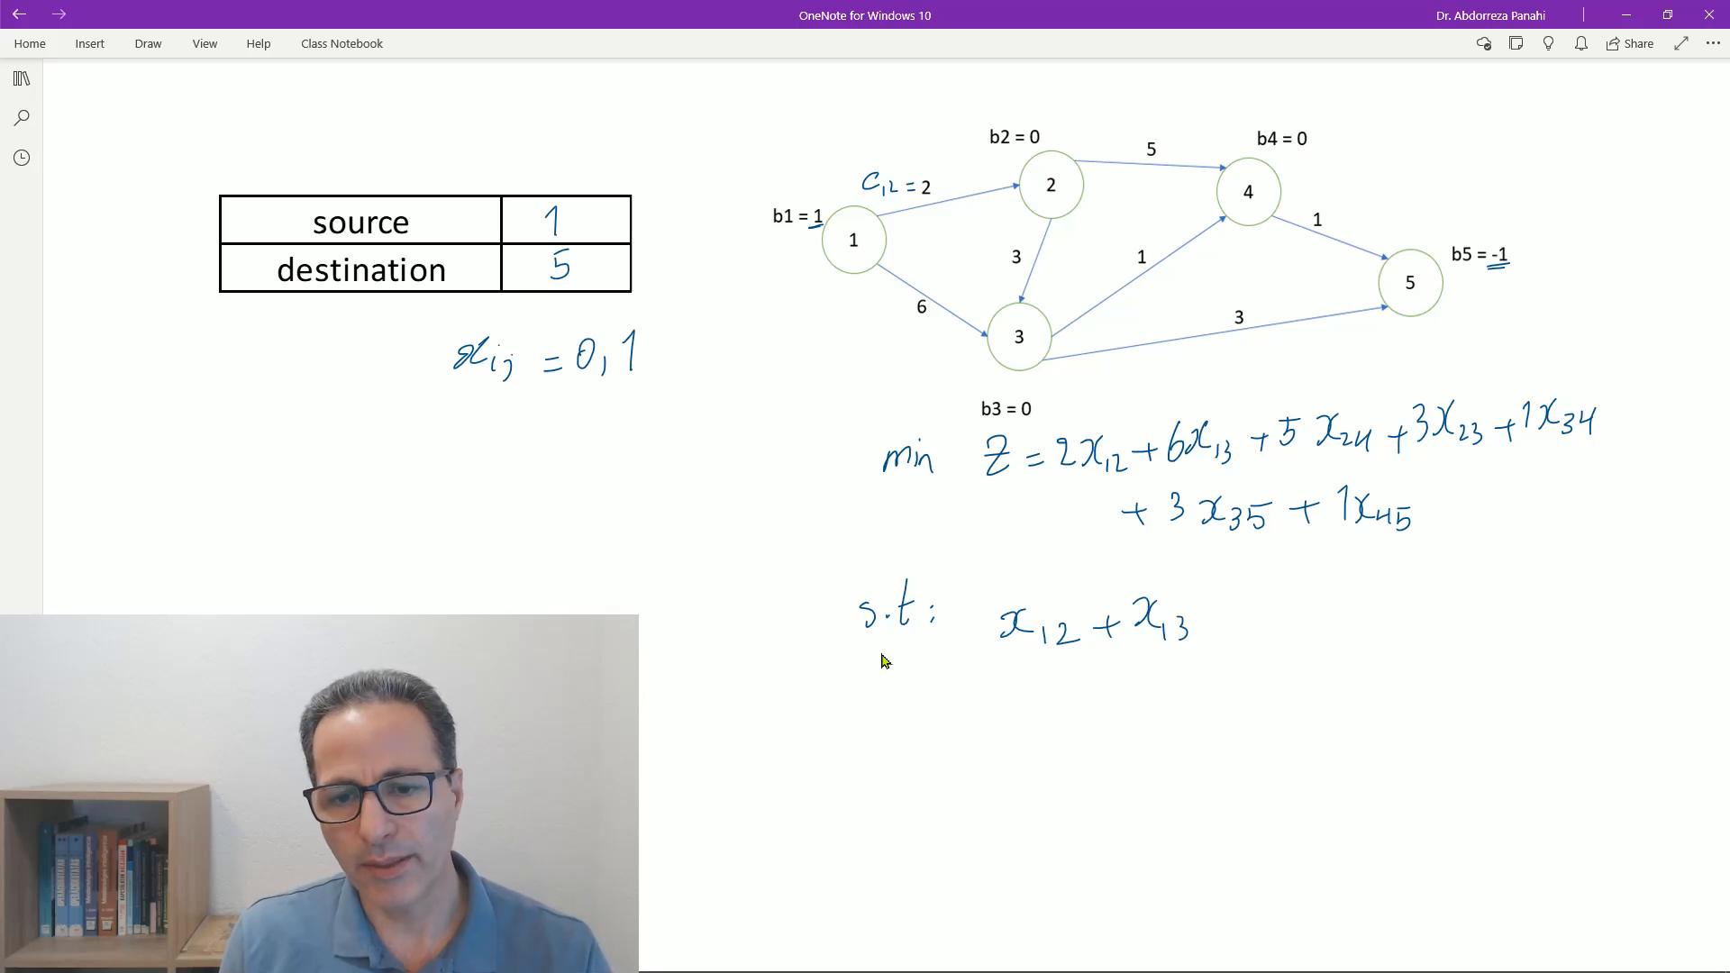
{"action": "left_click_drag", "start_coordinate": [1216, 632], "coordinate": [1239, 629]}
{"action": "left_click_drag", "start_coordinate": [1218, 619], "coordinate": [1242, 616]}
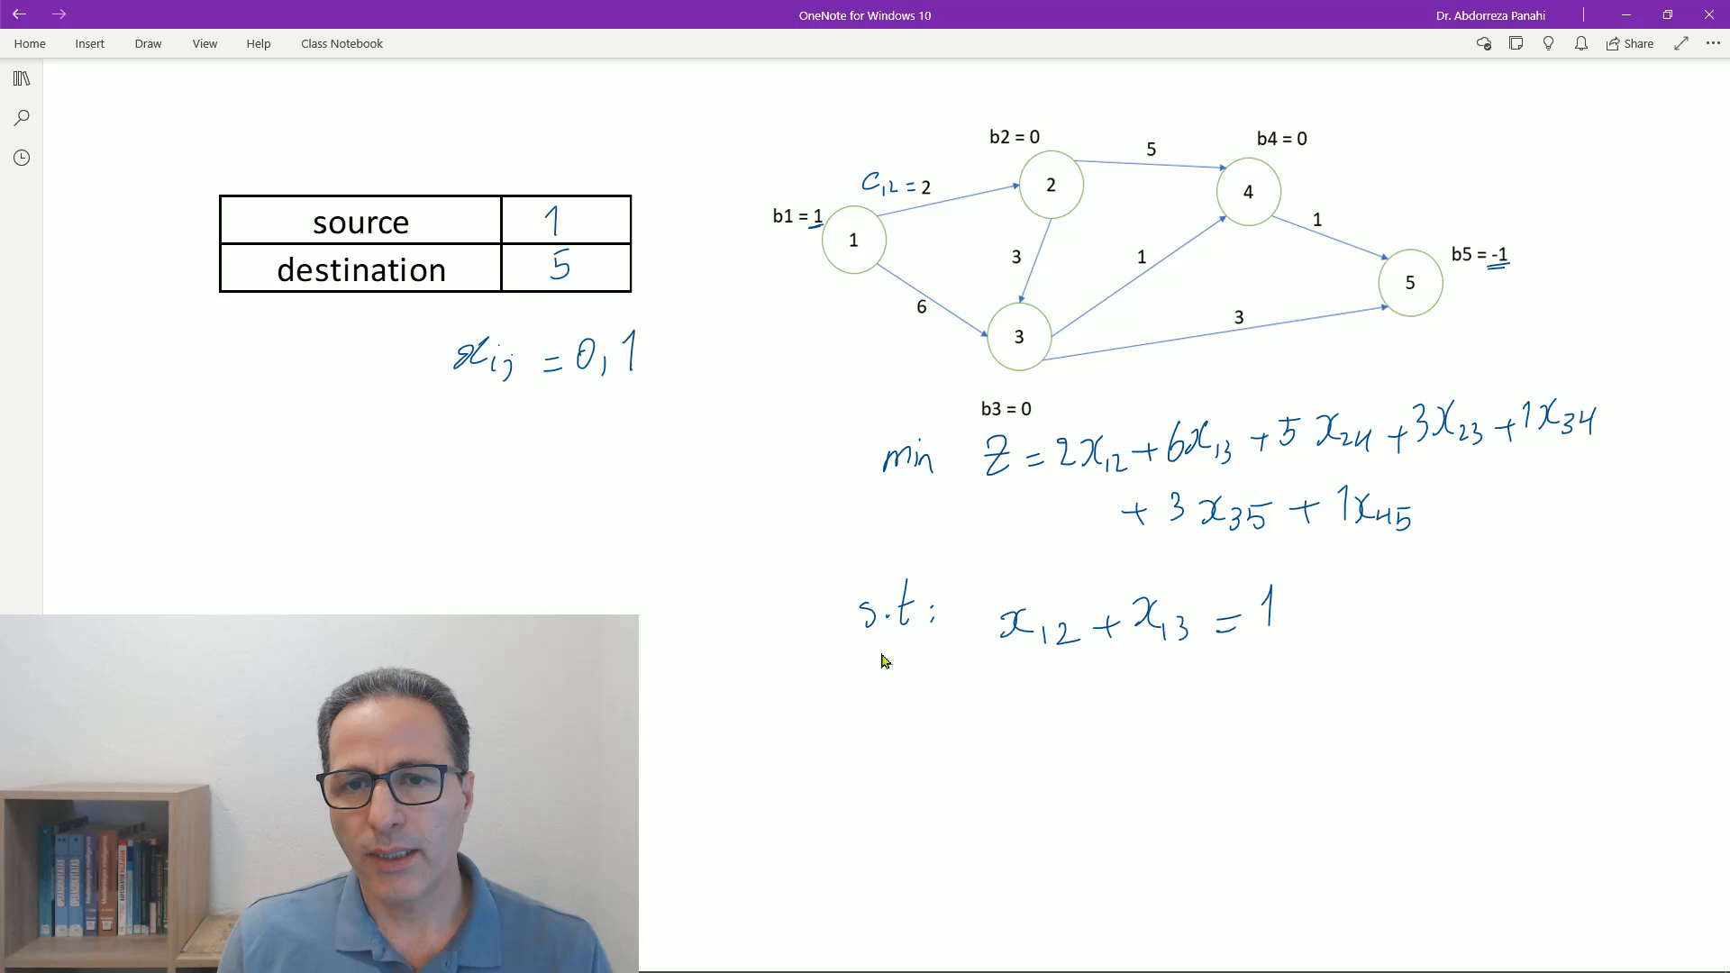
- Write the node 2 constraint x_24 + x_23 = x_12 below the first constraint
{"action": "mouse_move", "coordinate": [1010, 703]}
{"action": "left_mouse_down"}
{"action": "mouse_move", "coordinate": [1008, 731]}
{"action": "mouse_move", "coordinate": [1051, 737]}
{"action": "left_mouse_up"}
{"action": "left_click_drag", "start_coordinate": [1054, 720], "coordinate": [1103, 735]}
{"action": "left_click_drag", "start_coordinate": [1113, 705], "coordinate": [1119, 732]}
{"action": "left_click_drag", "start_coordinate": [1128, 722], "coordinate": [1156, 734]}
{"action": "left_click_drag", "start_coordinate": [1158, 718], "coordinate": [1162, 740]}
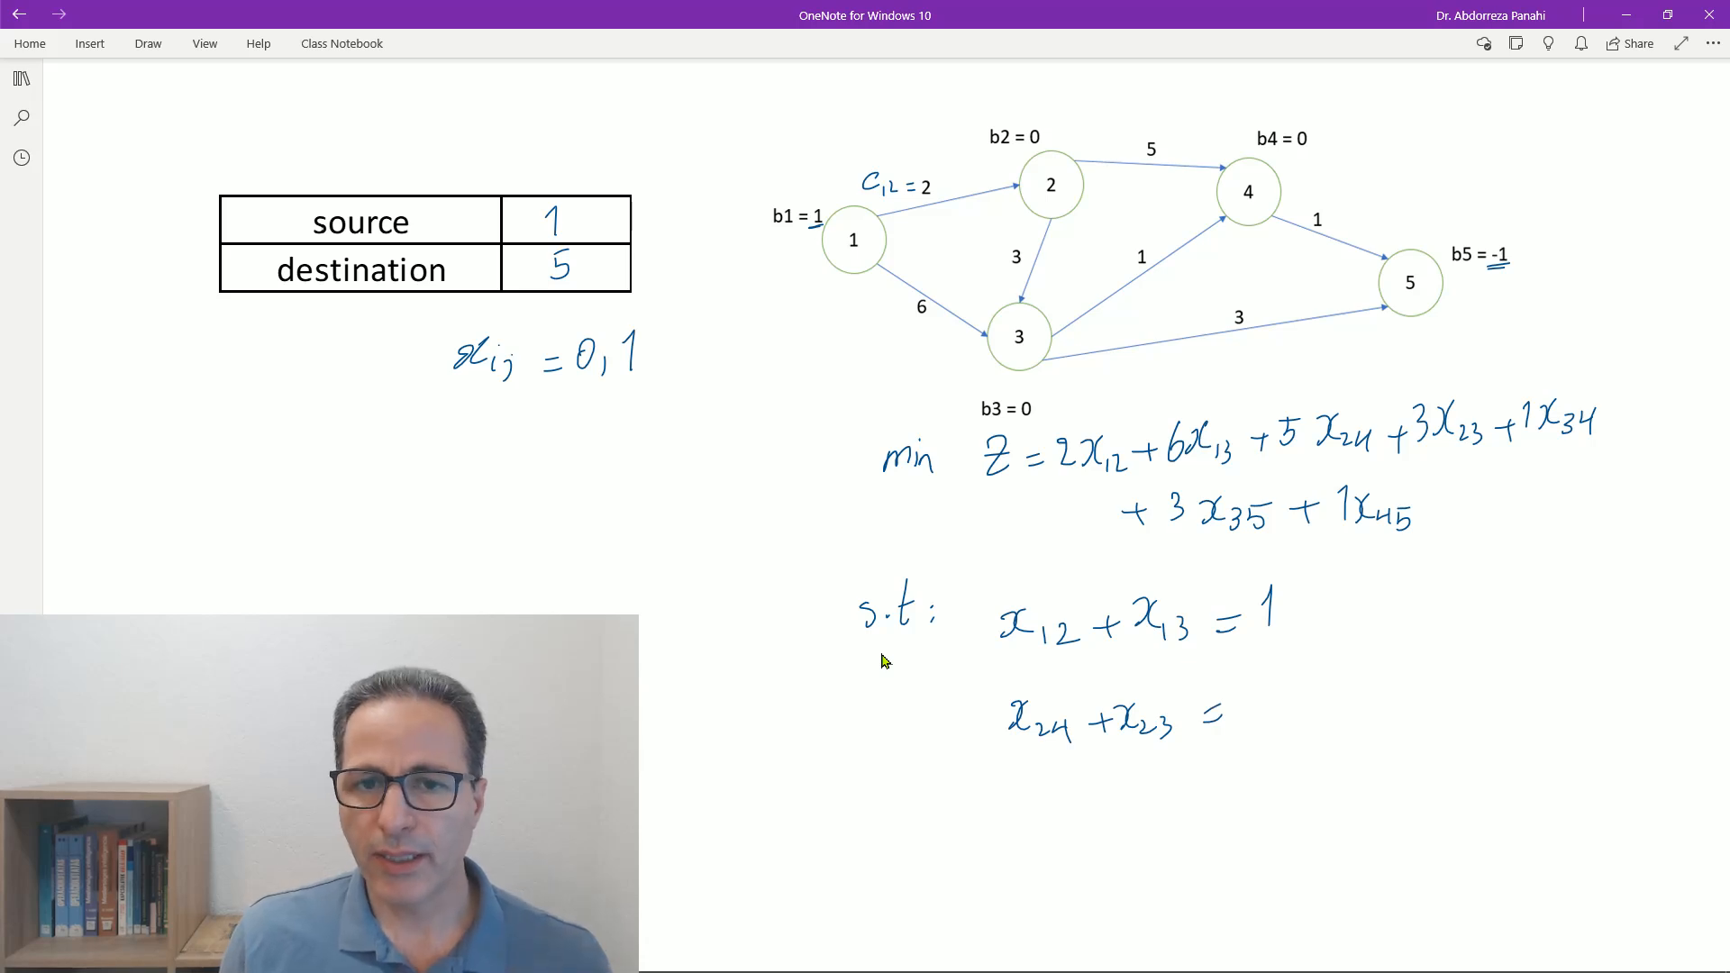
{"action": "mouse_move", "coordinate": [1243, 692]}
{"action": "left_mouse_down"}
{"action": "mouse_move", "coordinate": [1247, 718]}
{"action": "mouse_move", "coordinate": [1285, 726]}
{"action": "left_mouse_up"}
{"action": "left_click_drag", "start_coordinate": [1291, 704], "coordinate": [1312, 722]}
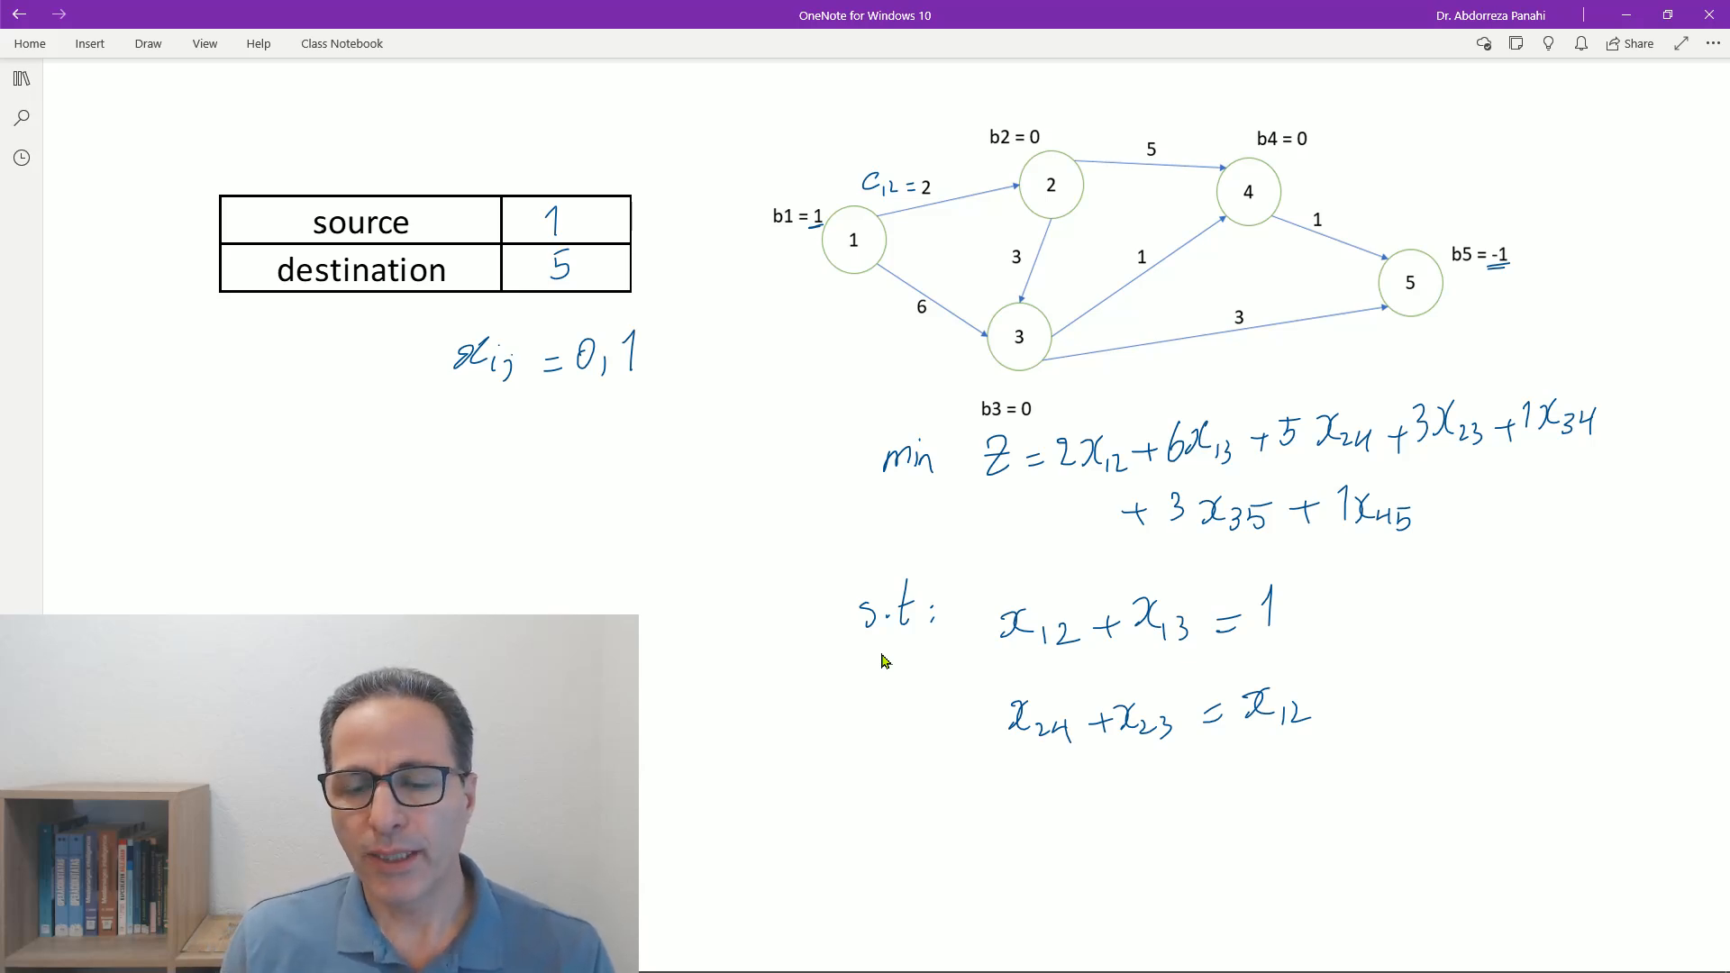
- Write the node 3 constraint x_34 + x_35 = x_13 + x_23 as the third constraint
{"action": "left_click_drag", "start_coordinate": [1011, 773], "coordinate": [1013, 800]}
{"action": "mouse_move", "coordinate": [1036, 773]}
{"action": "left_mouse_down"}
{"action": "mouse_move", "coordinate": [1045, 816]}
{"action": "mouse_move", "coordinate": [1130, 802]}
{"action": "left_mouse_up"}
{"action": "mouse_move", "coordinate": [1119, 795]}
{"action": "left_mouse_down"}
{"action": "mouse_move", "coordinate": [1119, 823]}
{"action": "mouse_move", "coordinate": [1146, 813]}
{"action": "left_mouse_up"}
{"action": "mouse_move", "coordinate": [1155, 782]}
{"action": "left_mouse_down"}
{"action": "mouse_move", "coordinate": [1144, 808]}
{"action": "mouse_move", "coordinate": [1243, 798]}
{"action": "left_mouse_up"}
{"action": "left_click_drag", "start_coordinate": [1227, 795], "coordinate": [1287, 792]}
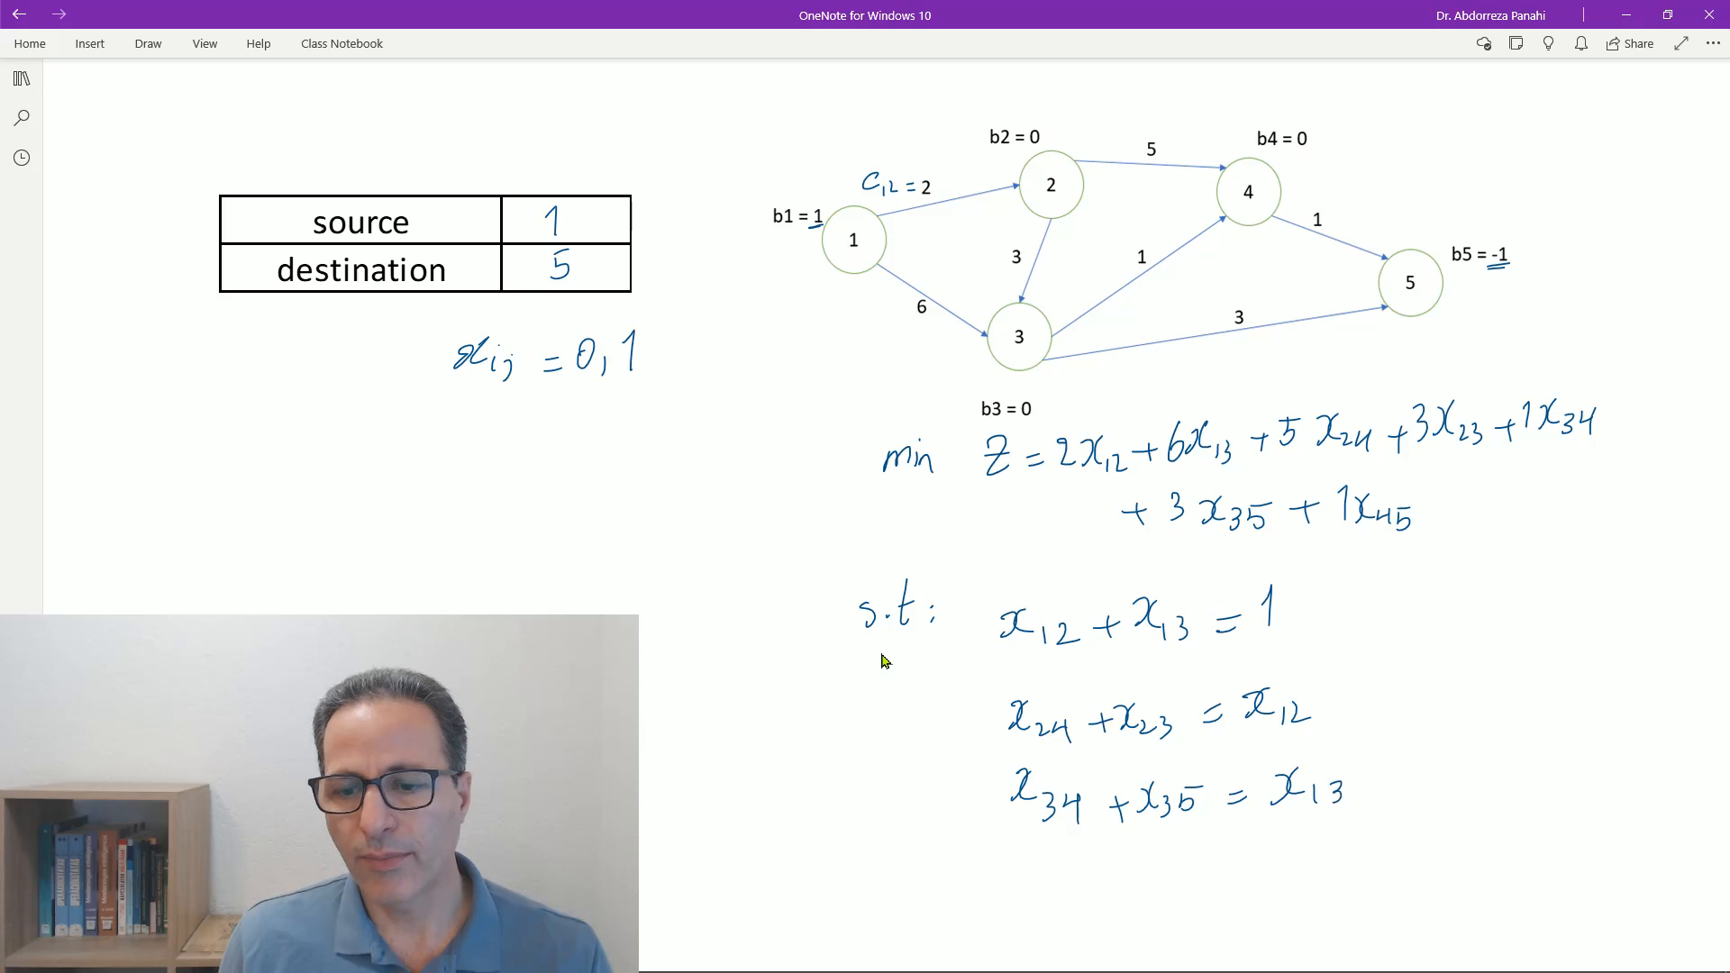
{"action": "left_click_drag", "start_coordinate": [1358, 790], "coordinate": [1408, 787]}
{"action": "mouse_move", "coordinate": [1418, 768]}
{"action": "left_mouse_down"}
{"action": "mouse_move", "coordinate": [1402, 793]}
{"action": "mouse_move", "coordinate": [1447, 792]}
{"action": "left_mouse_up"}
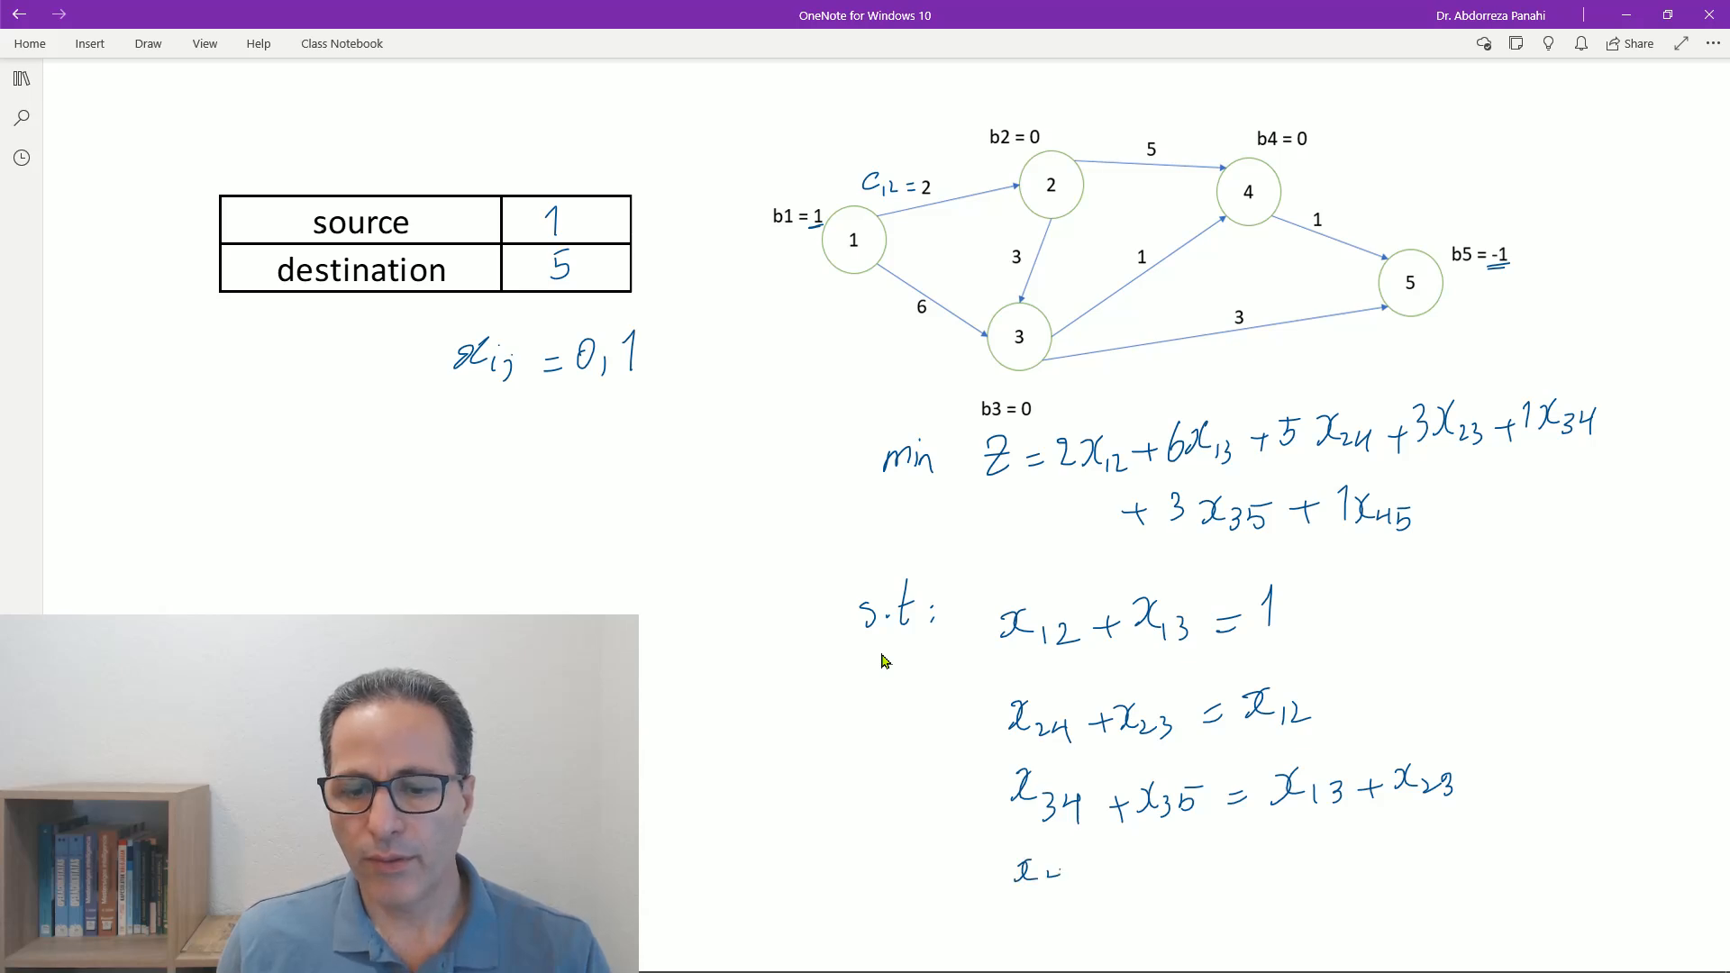
- Write the node 4 constraint x_45 = x_24 + x_34 below the node 3 constraint
{"action": "mouse_move", "coordinate": [1060, 867]}
{"action": "left_mouse_down"}
{"action": "mouse_move", "coordinate": [1060, 888]}
{"action": "mouse_move", "coordinate": [1086, 867]}
{"action": "mouse_move", "coordinate": [1321, 865]}
{"action": "left_mouse_up"}
{"action": "mouse_move", "coordinate": [1308, 855]}
{"action": "left_mouse_down"}
{"action": "mouse_move", "coordinate": [1306, 878]}
{"action": "mouse_move", "coordinate": [1376, 858]}
{"action": "left_mouse_up"}
{"action": "left_click_drag", "start_coordinate": [1384, 858], "coordinate": [1386, 874]}
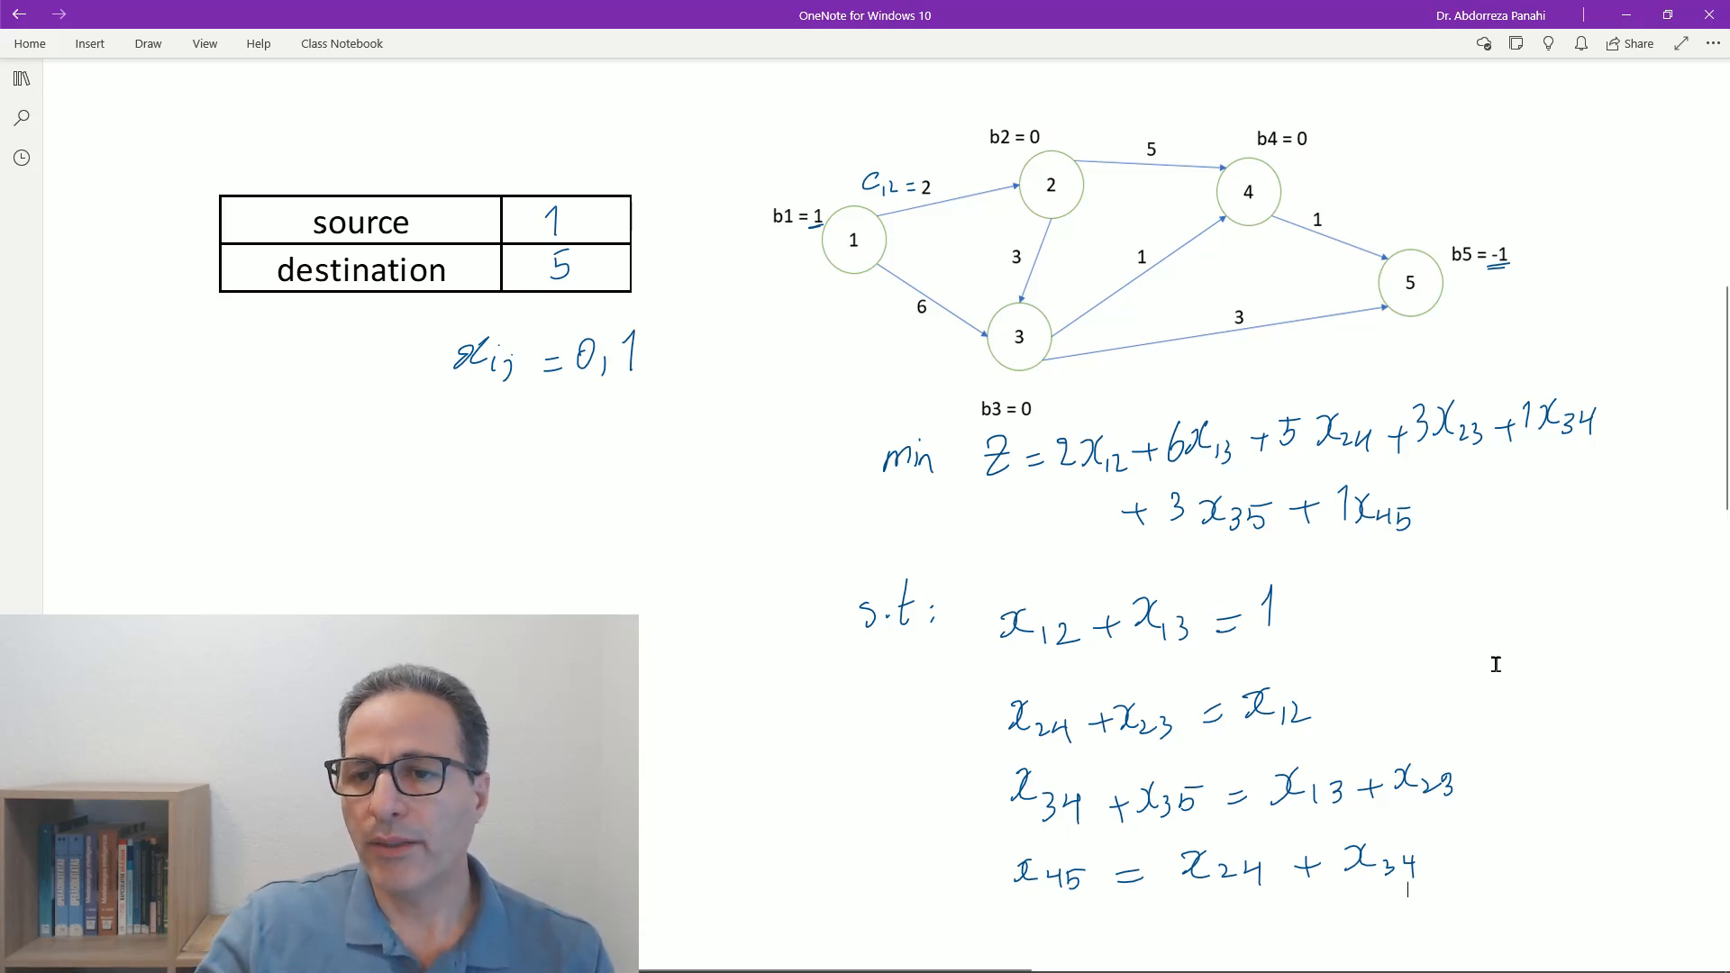
- Undo the stray 1 below the constraints and write the node 5 constraint x_35 + x_45 = 1 there
{"action": "scroll", "coordinate": [1492, 662], "scroll_direction": "down", "scroll_amount": 3}
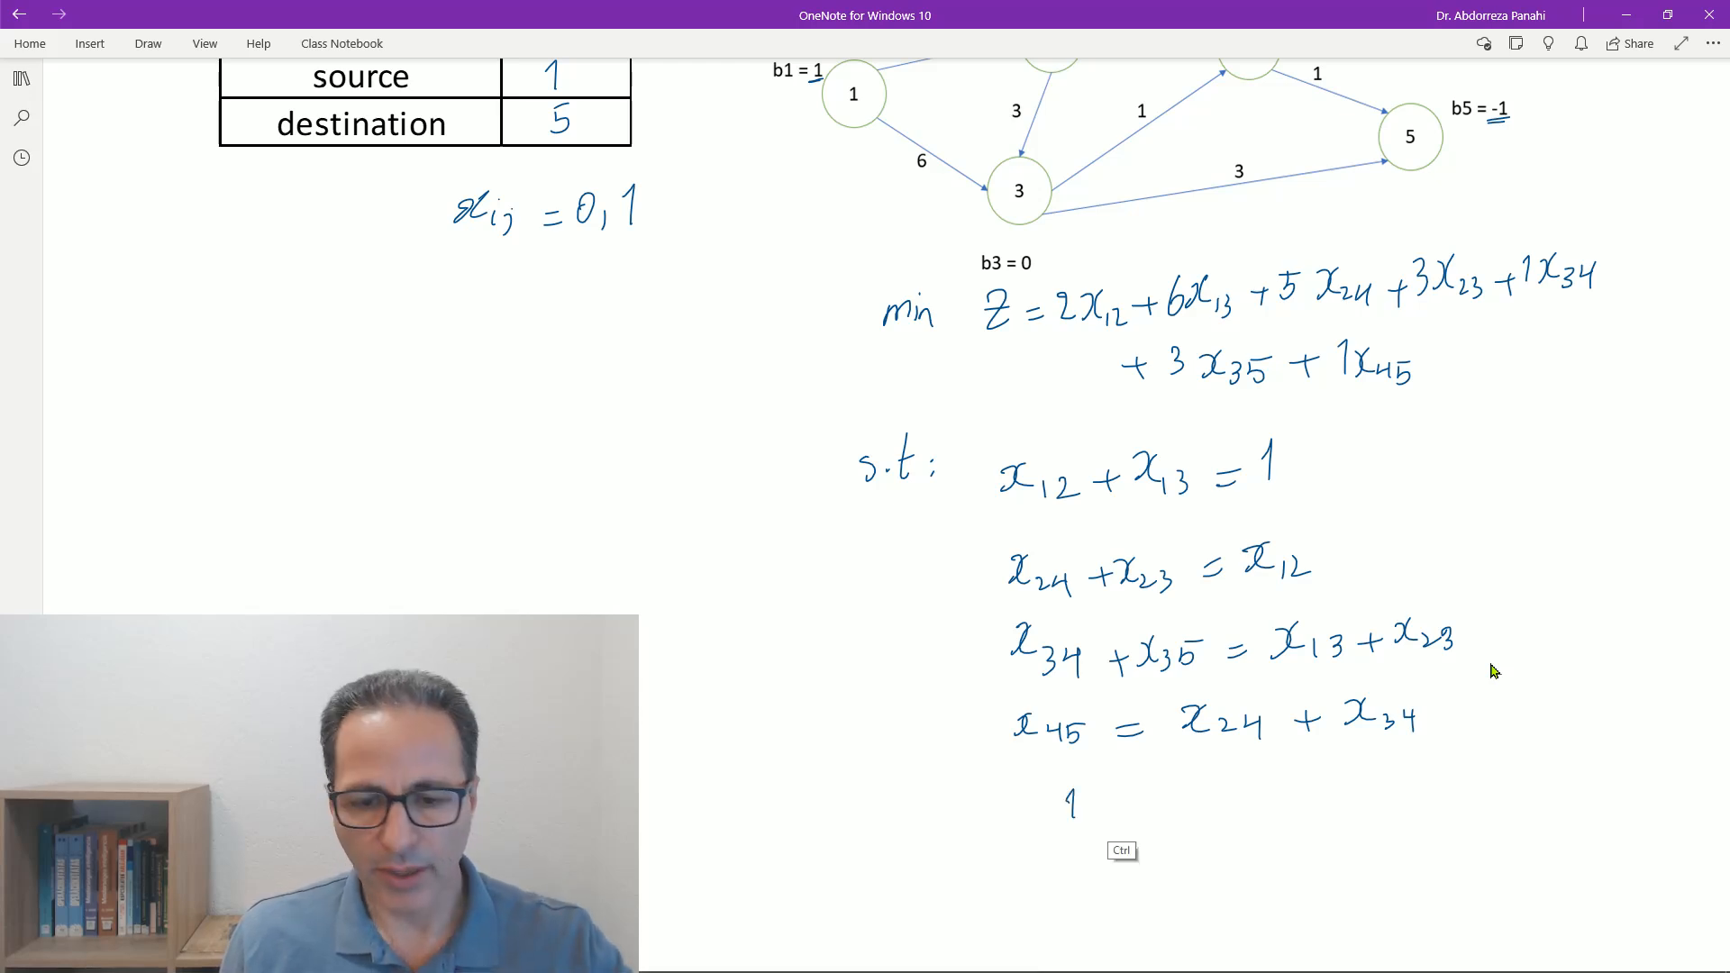
{"action": "key", "text": "ctrl+z"}
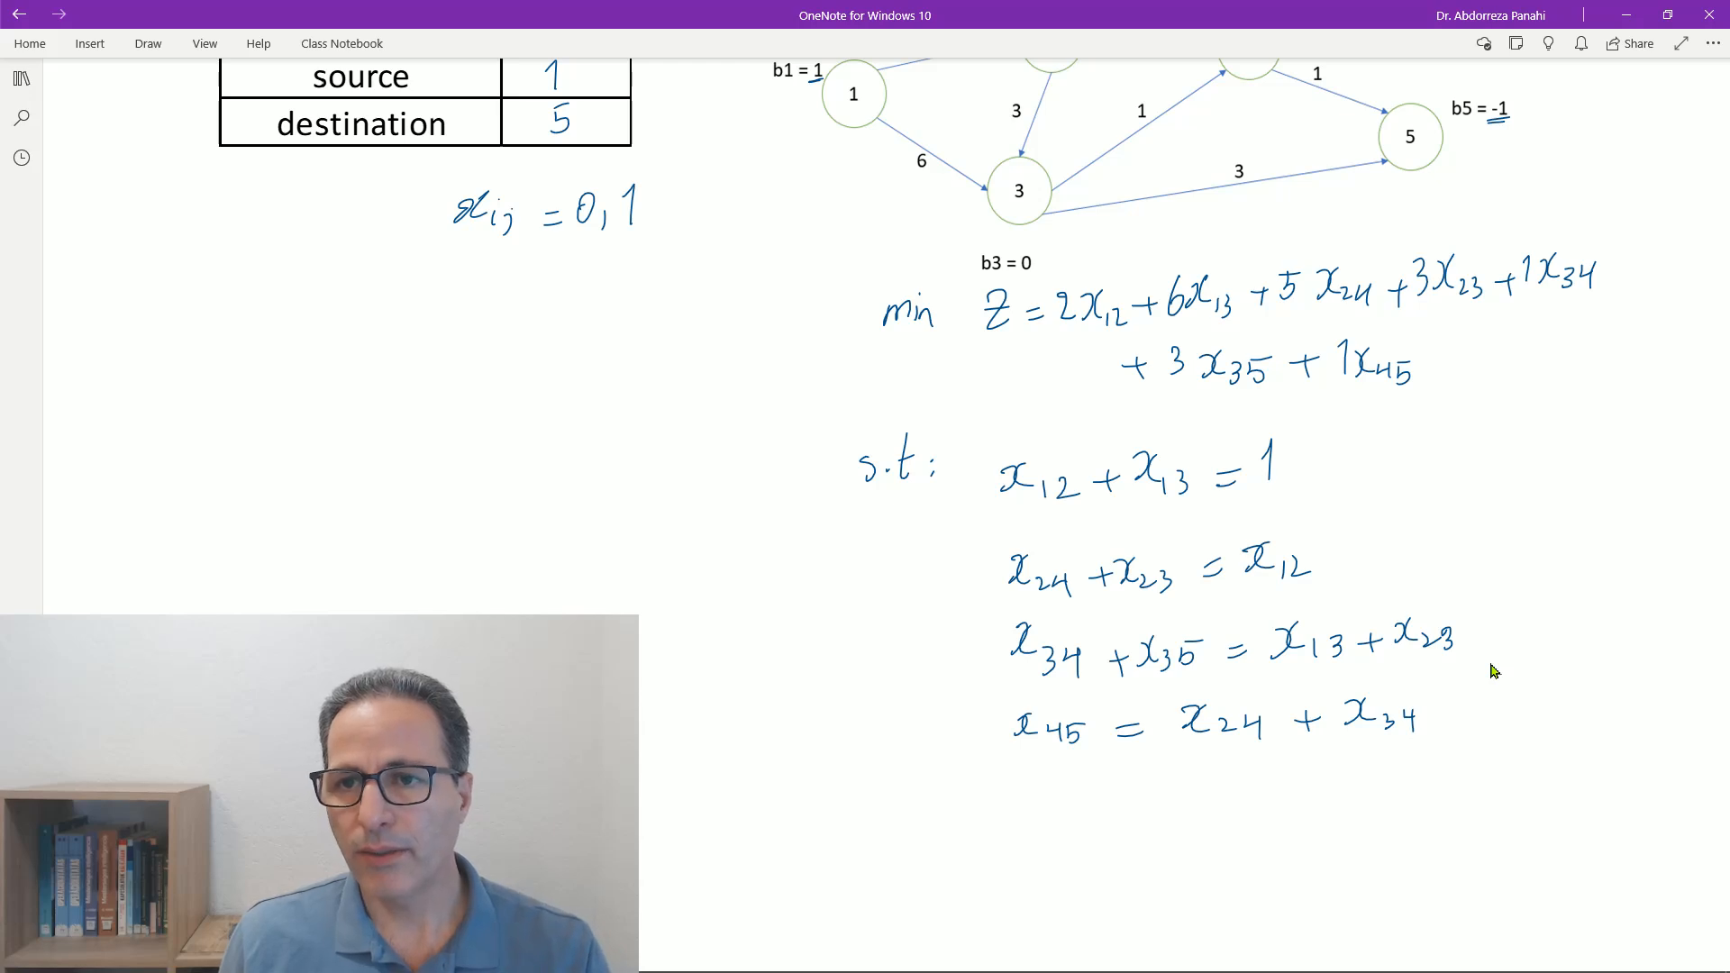
{"action": "left_click_drag", "start_coordinate": [1056, 808], "coordinate": [1076, 830]}
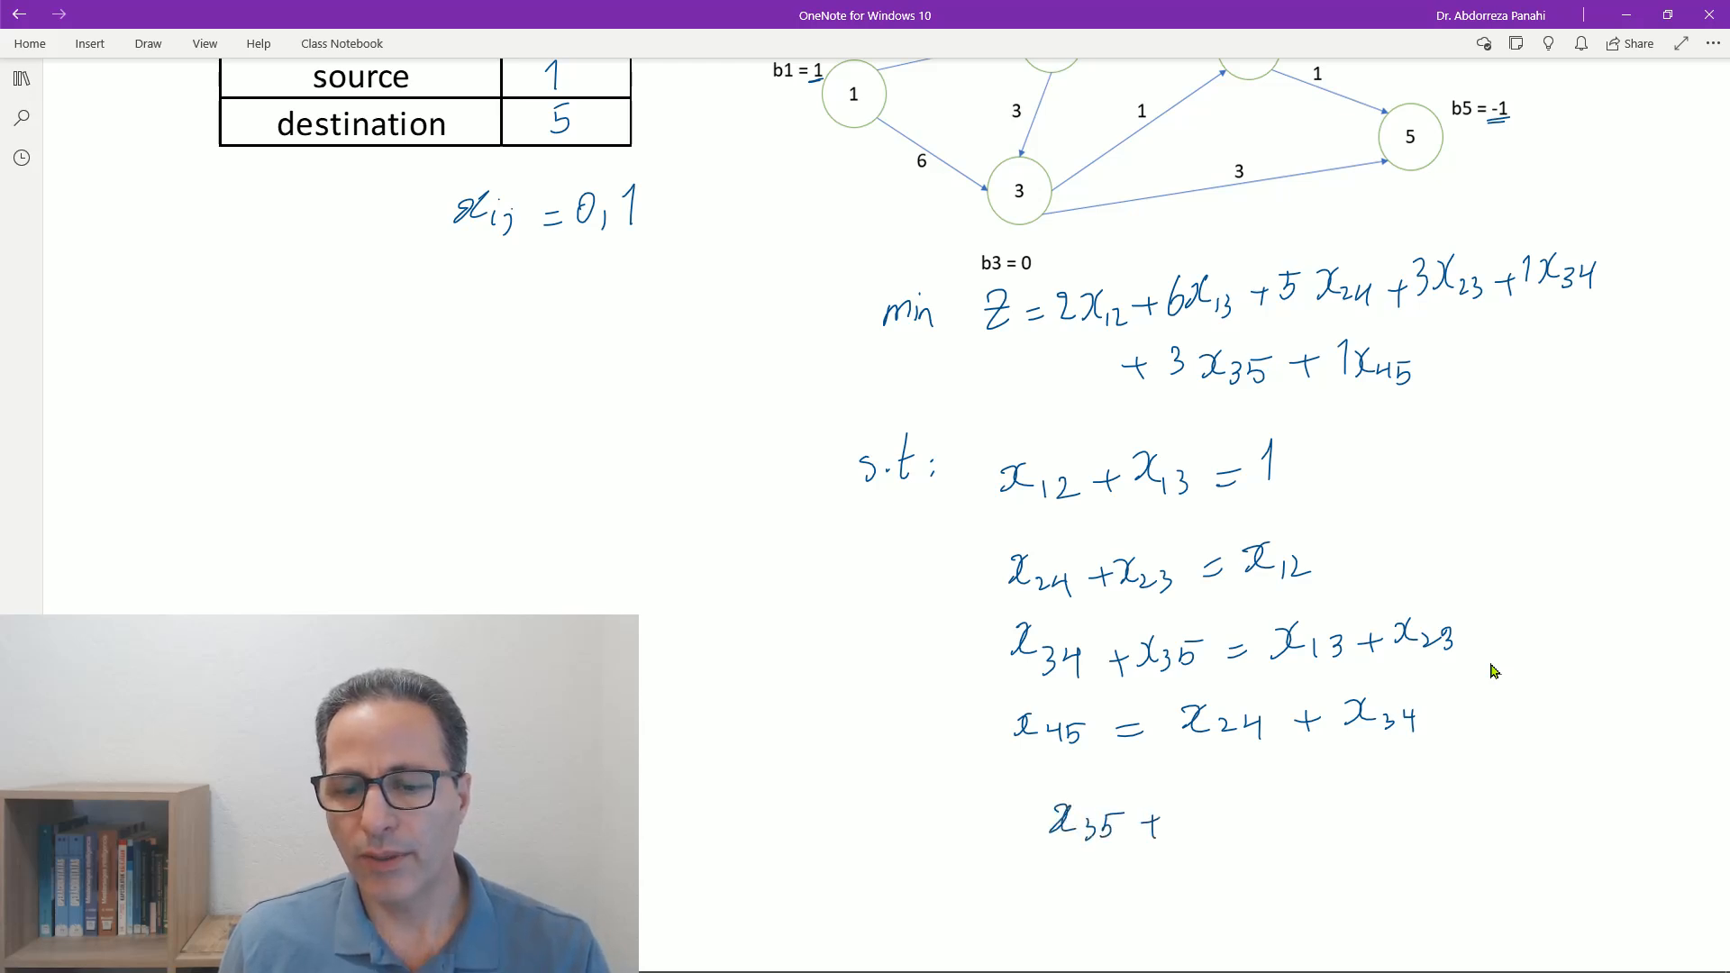
{"action": "left_click_drag", "start_coordinate": [1164, 809], "coordinate": [1196, 831]}
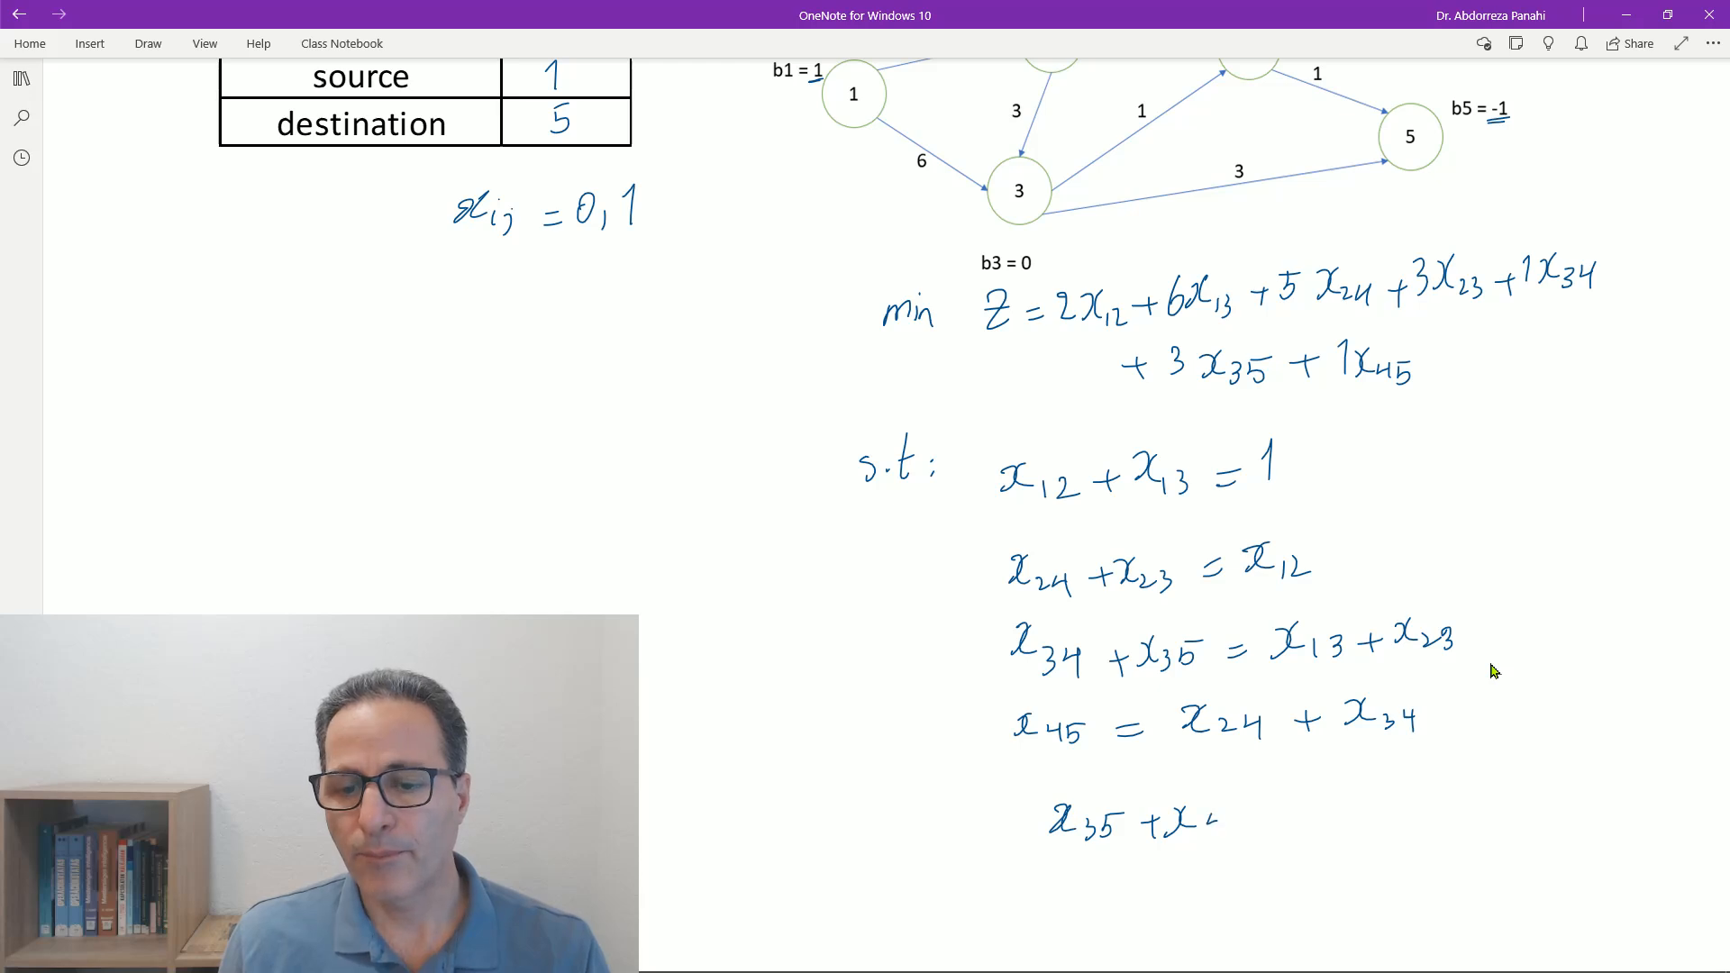
{"action": "left_click_drag", "start_coordinate": [1321, 796], "coordinate": [1338, 821]}
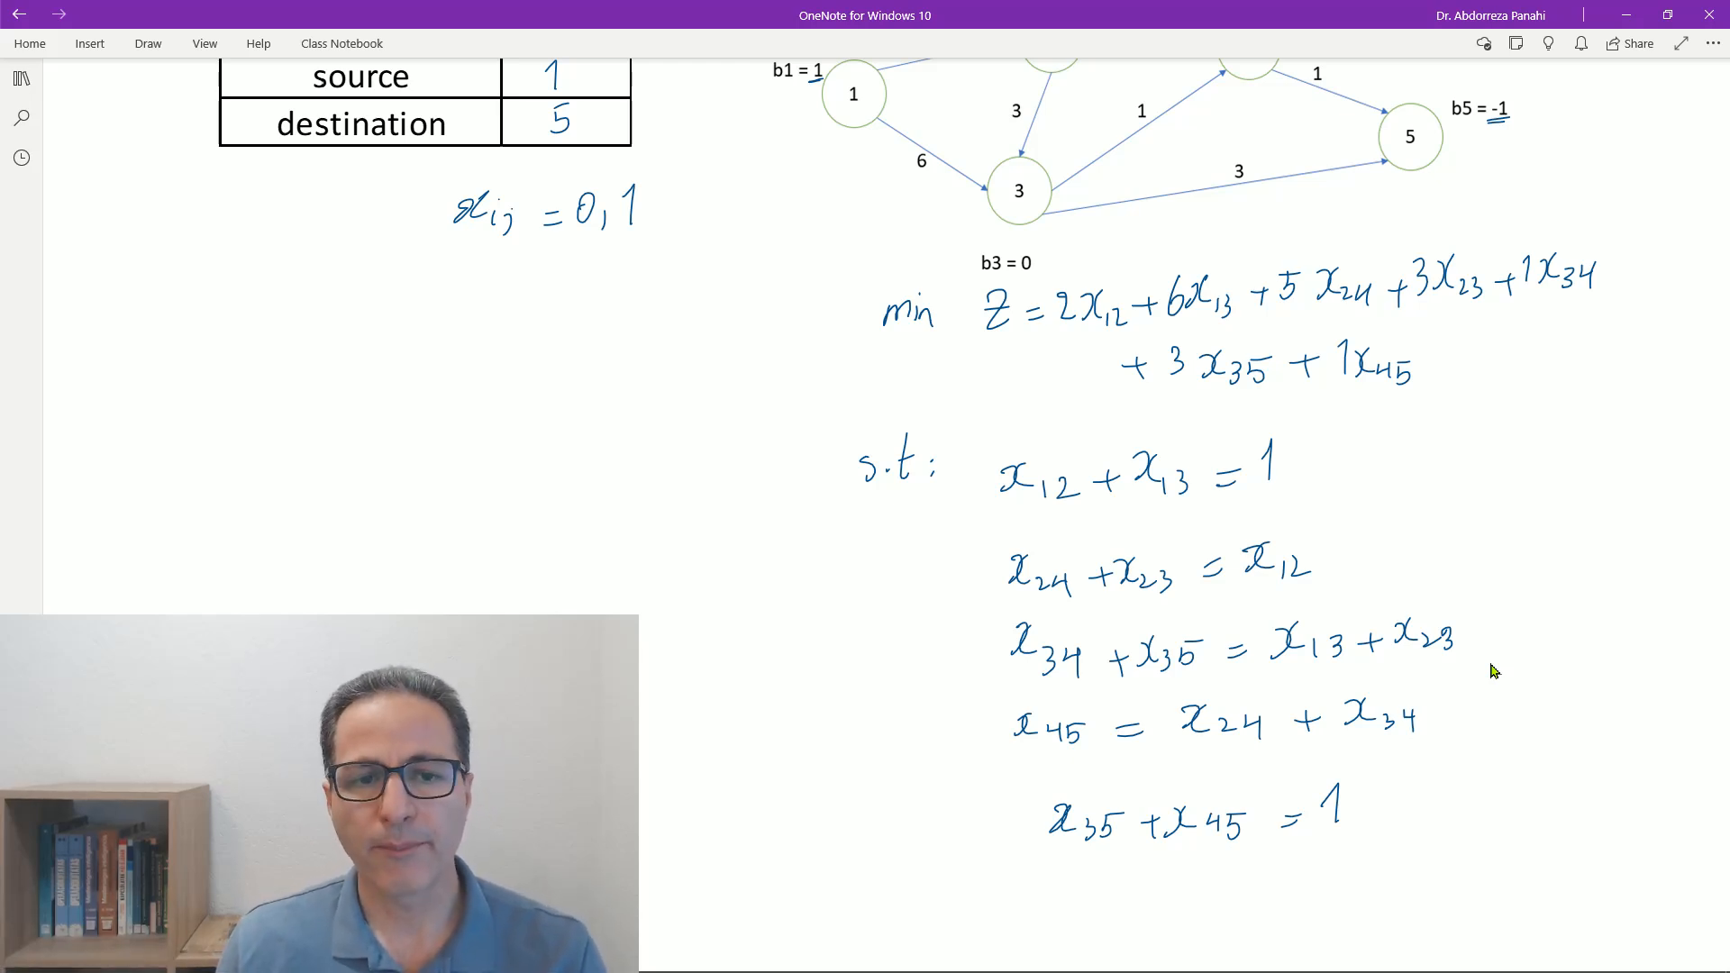
- Add the binary condition x_ij = 0, 1 below the node 5 constraint
{"action": "left_click_drag", "start_coordinate": [1078, 876], "coordinate": [1101, 899]}
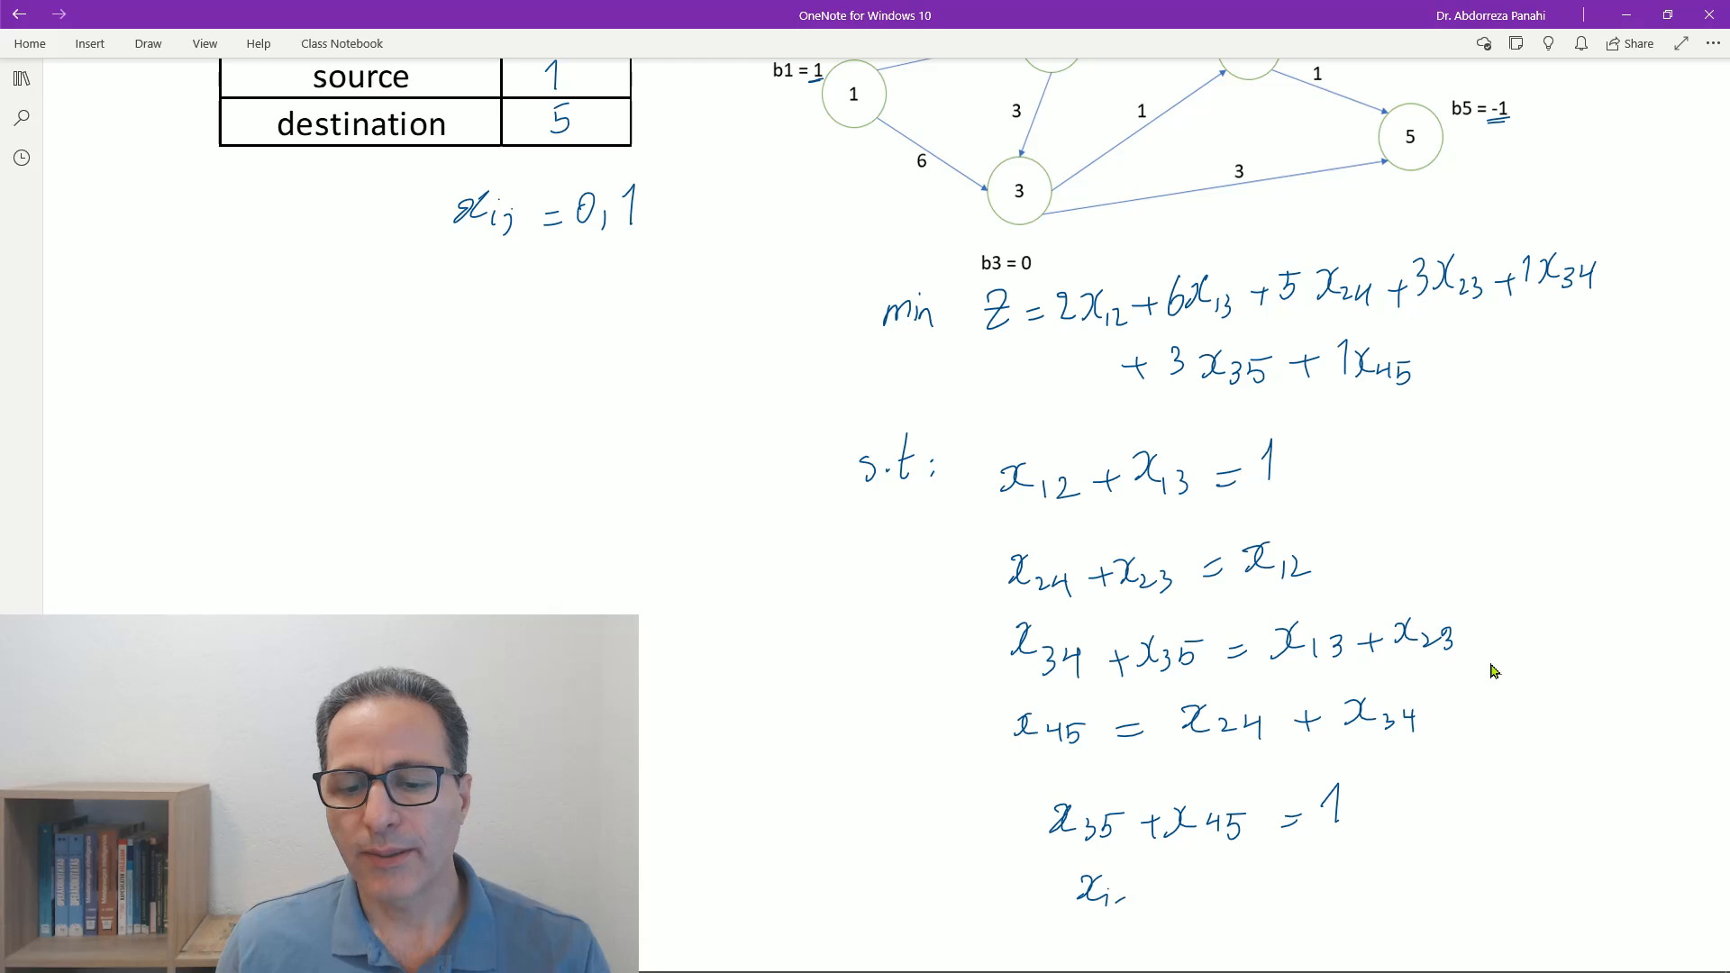
{"action": "left_click_drag", "start_coordinate": [1212, 881], "coordinate": [1208, 882]}
{"action": "mouse_move", "coordinate": [1232, 891]}
{"action": "left_mouse_down"}
{"action": "mouse_move", "coordinate": [1226, 907]}
{"action": "mouse_move", "coordinate": [1258, 903]}
{"action": "left_mouse_up"}
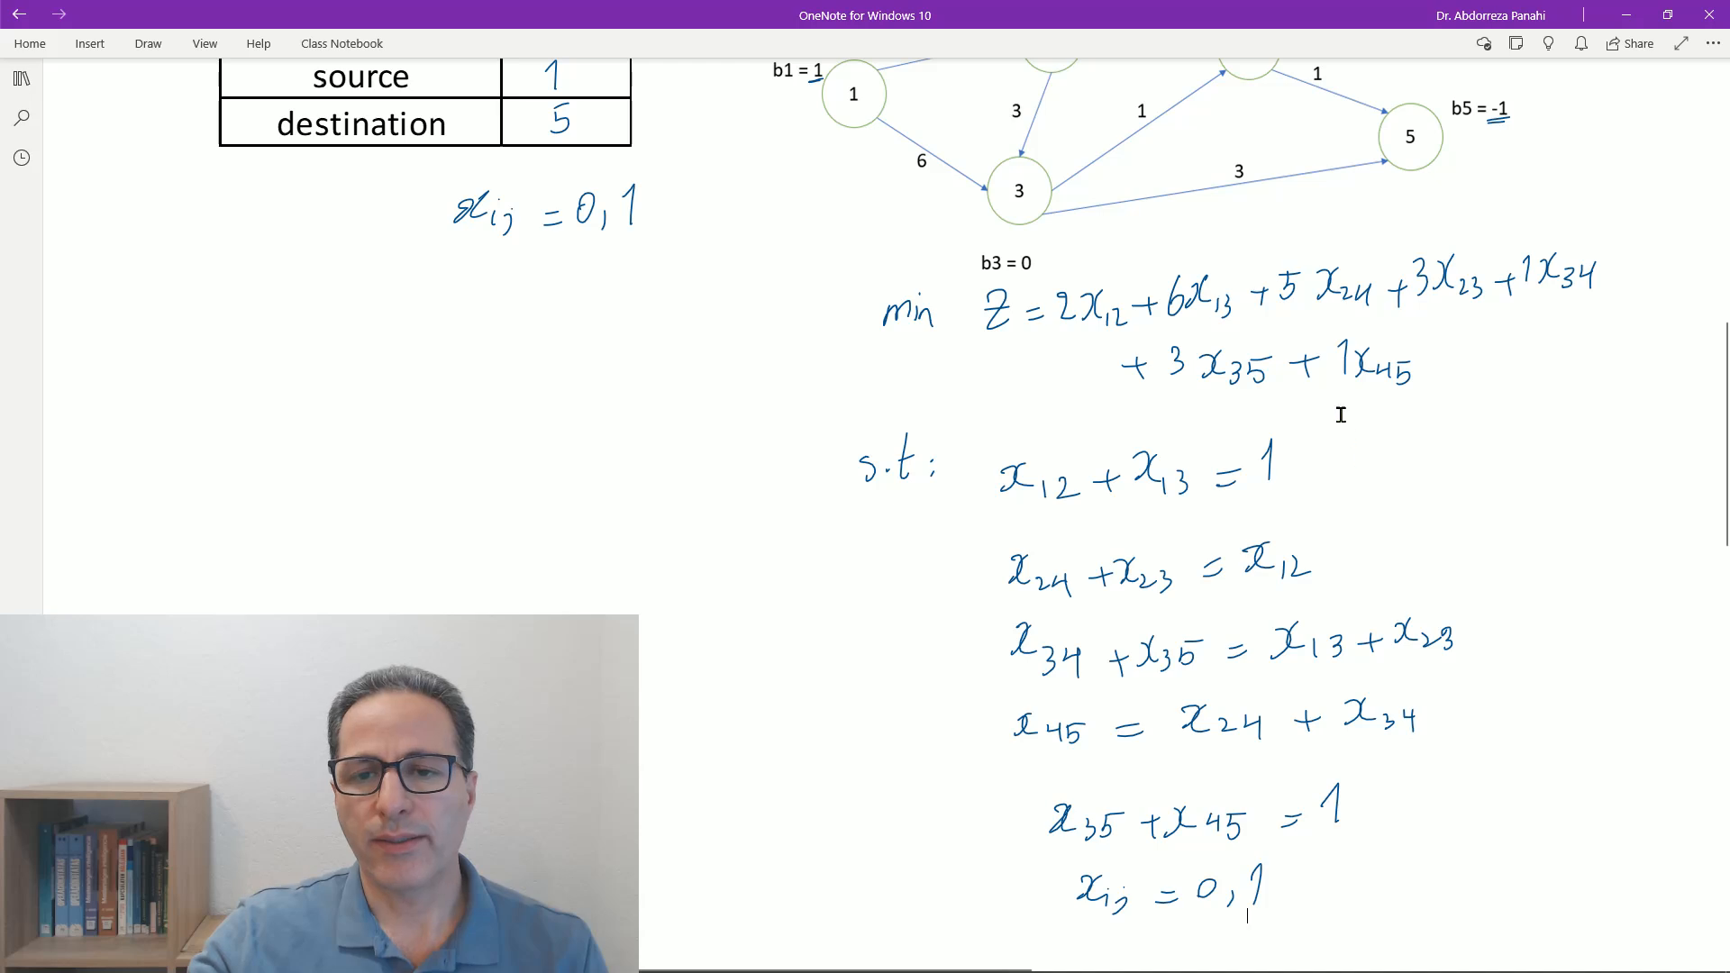
- Underline the source value 1 and the destination value 5 in the table
{"action": "scroll", "coordinate": [1307, 411], "scroll_direction": "up", "scroll_amount": 2}
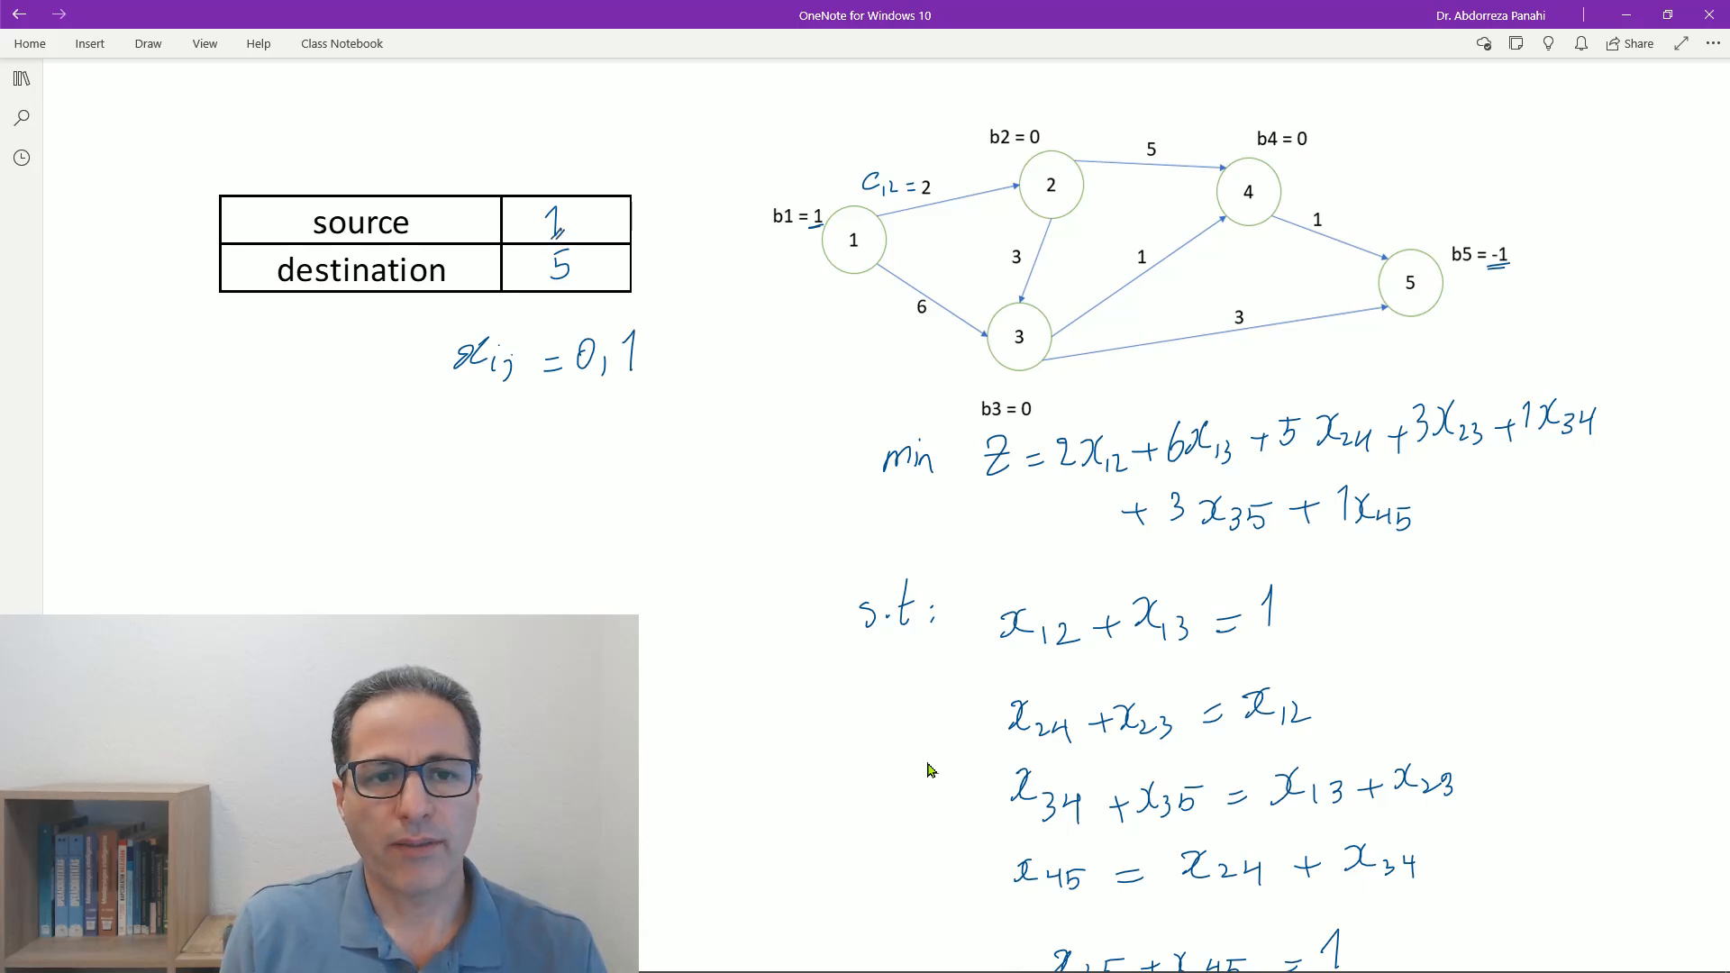
{"action": "left_click_drag", "start_coordinate": [574, 273], "coordinate": [561, 294]}
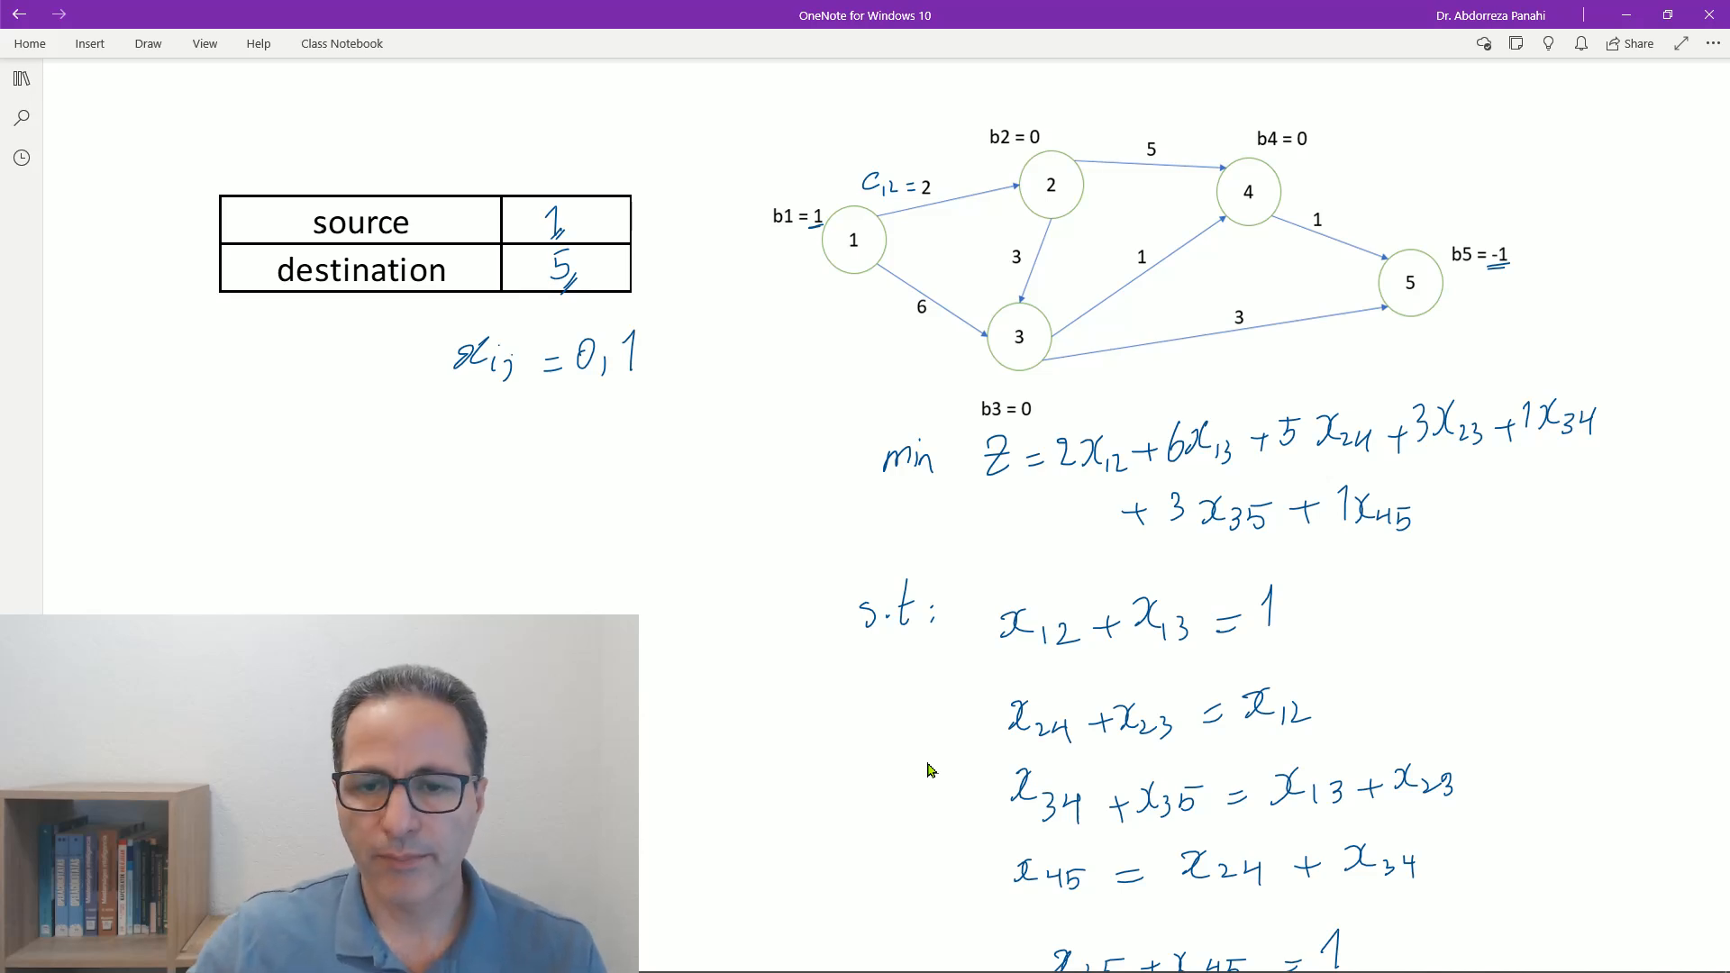
- Write an arrow and the equivalent form -x_35 - x_45 = -1 beside the node 5 constraint
{"action": "scroll", "coordinate": [1408, 770], "scroll_direction": "down", "scroll_amount": 1}
{"action": "scroll", "coordinate": [1408, 770], "scroll_direction": "down", "scroll_amount": 2}
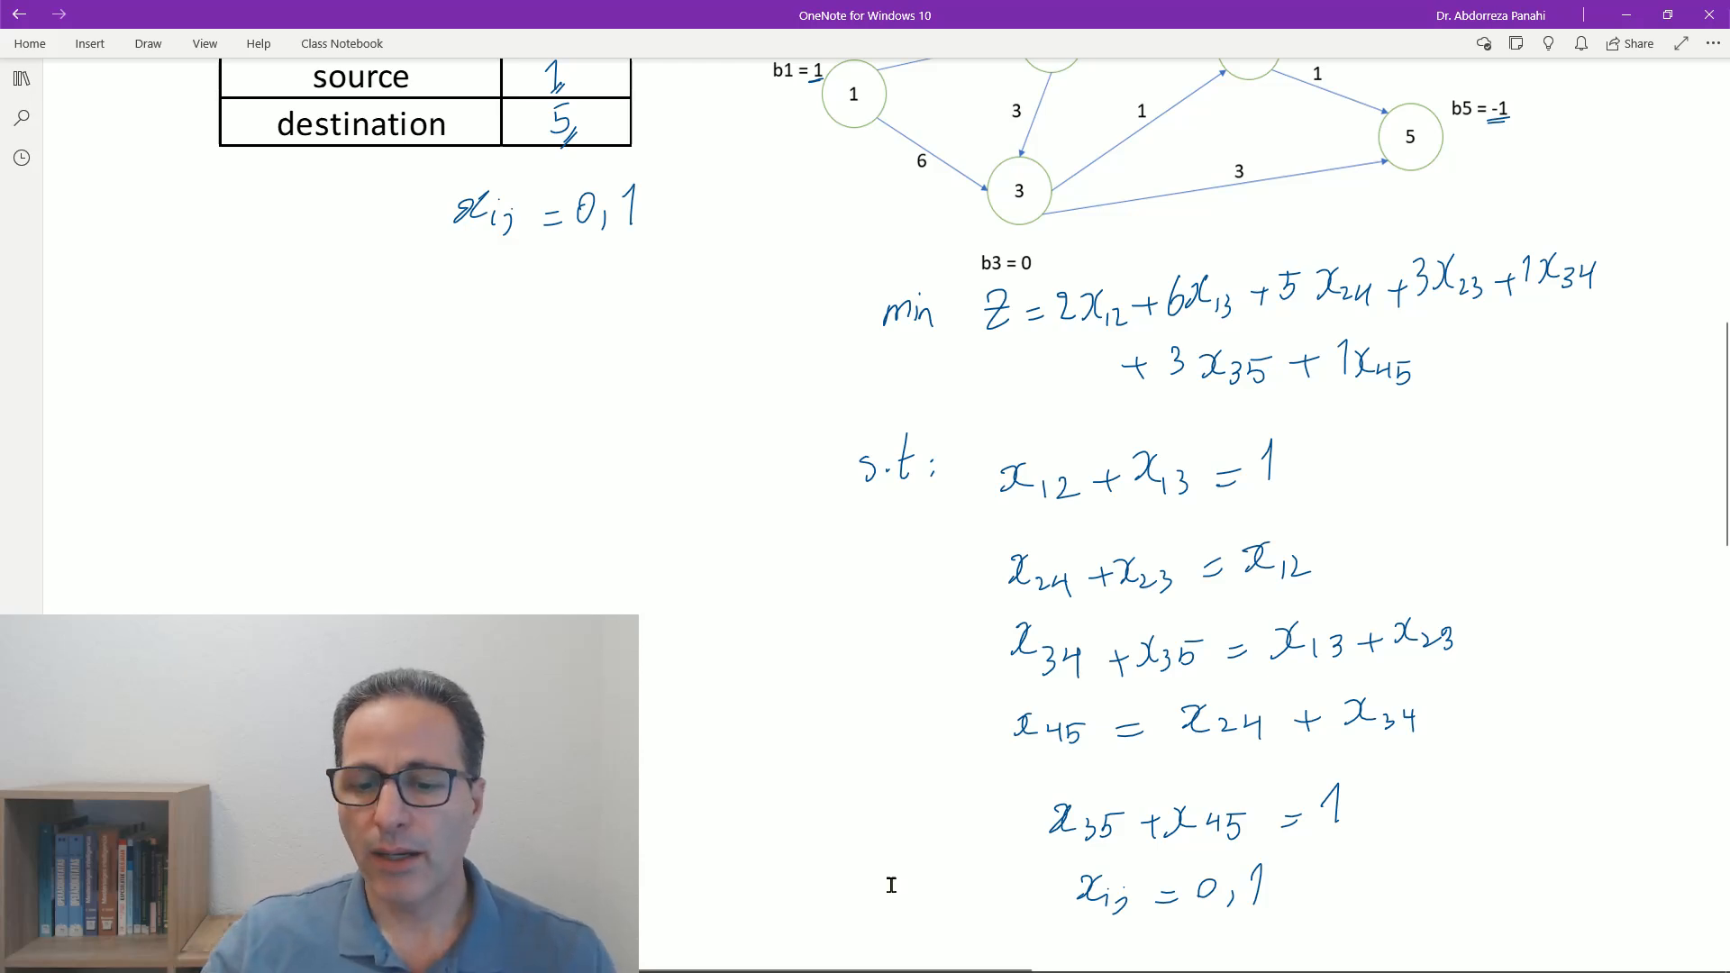
{"action": "scroll", "coordinate": [937, 897], "scroll_direction": "down", "scroll_amount": 3}
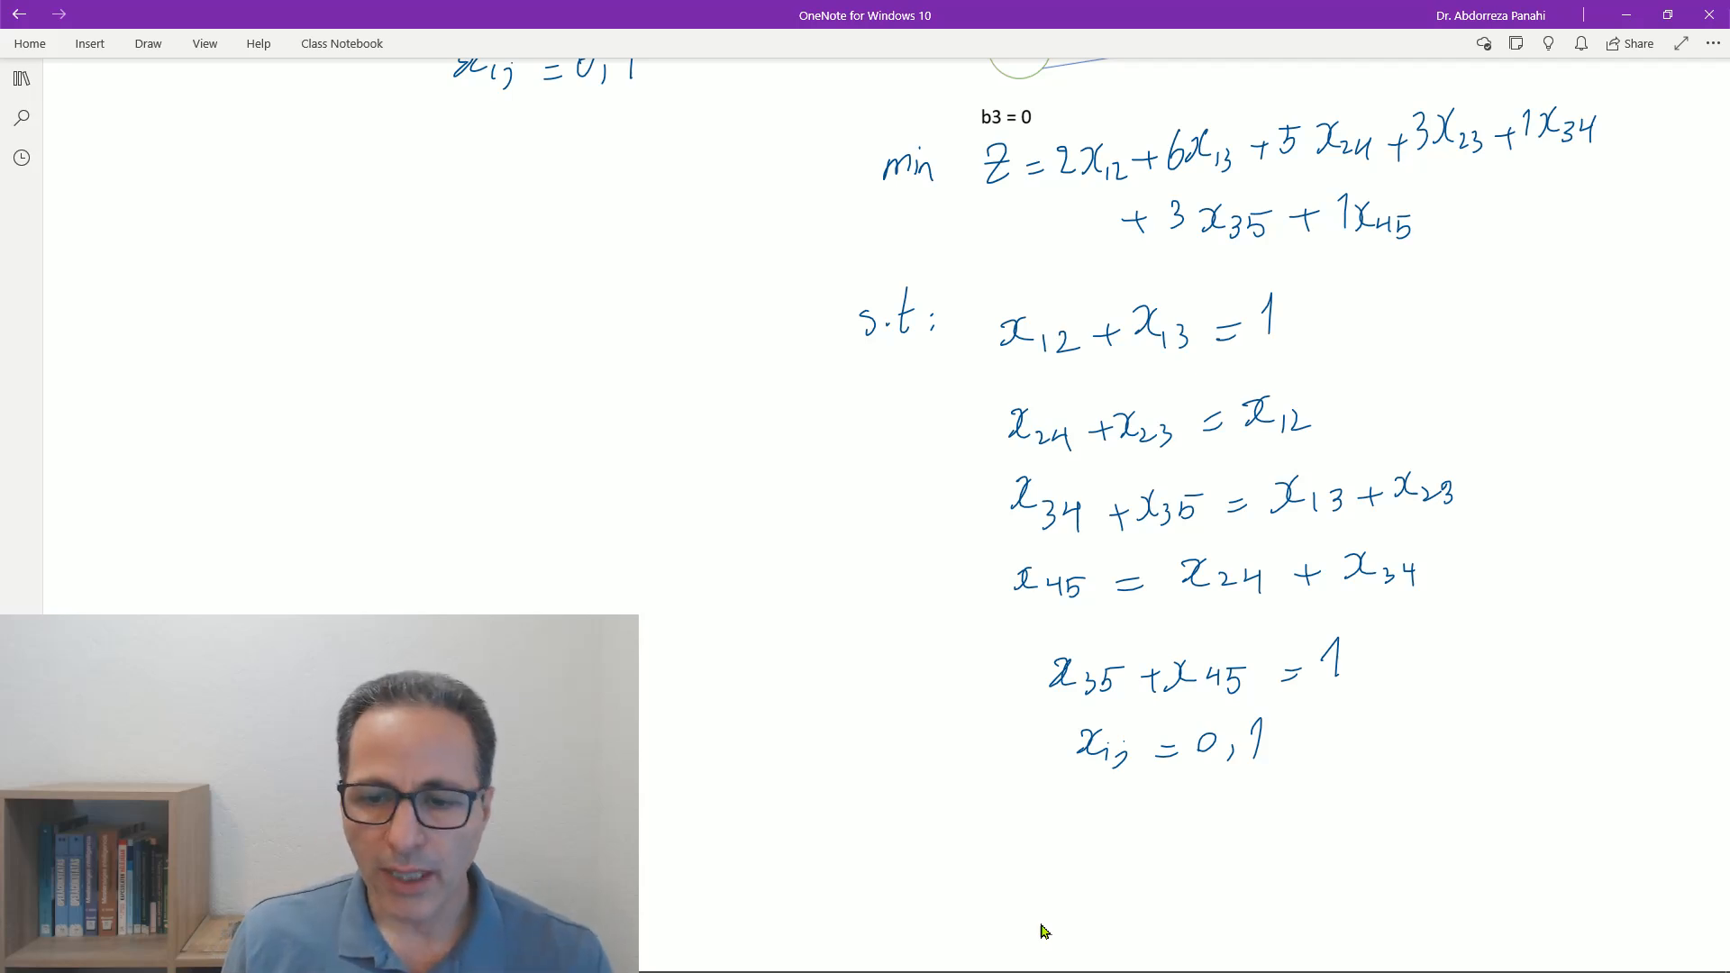
{"action": "left_click_drag", "start_coordinate": [1372, 666], "coordinate": [1401, 682]}
{"action": "mouse_move", "coordinate": [1392, 666]}
{"action": "left_mouse_down"}
{"action": "mouse_move", "coordinate": [1393, 693]}
{"action": "mouse_move", "coordinate": [1460, 676]}
{"action": "left_mouse_up"}
{"action": "mouse_move", "coordinate": [1472, 645]}
{"action": "left_mouse_down"}
{"action": "mouse_move", "coordinate": [1461, 673]}
{"action": "mouse_move", "coordinate": [1521, 665]}
{"action": "left_mouse_up"}
{"action": "left_click_drag", "start_coordinate": [1525, 644], "coordinate": [1528, 670]}
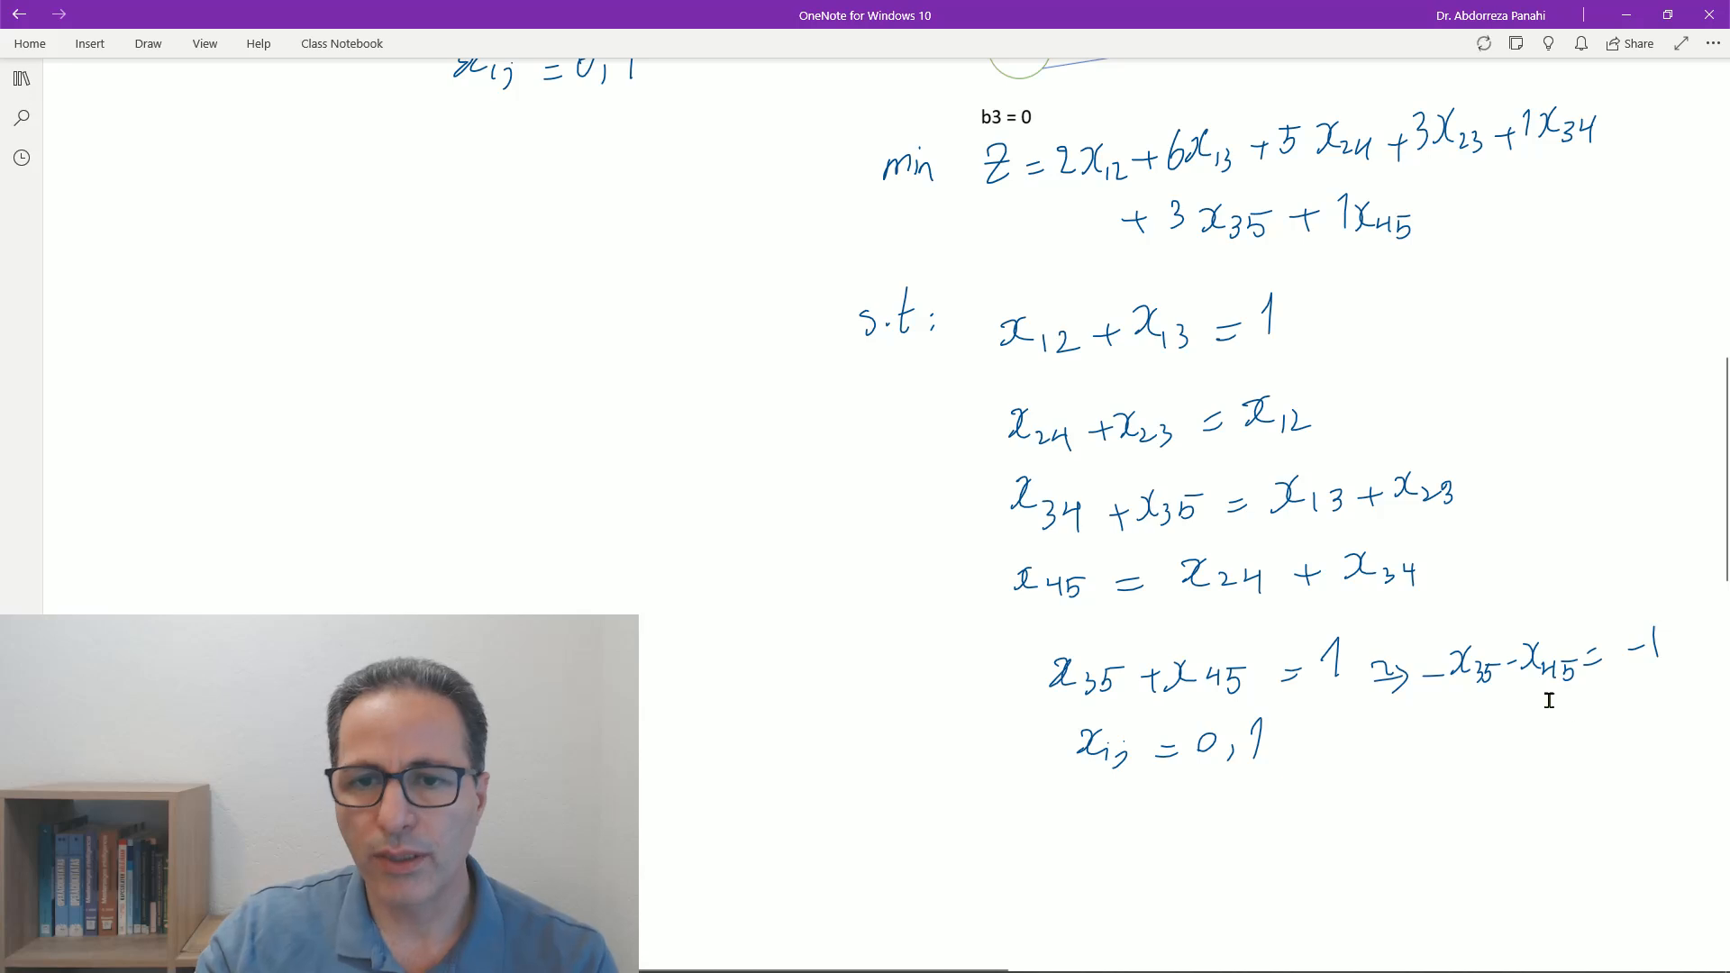
{"action": "scroll", "coordinate": [1534, 744], "scroll_direction": "down", "scroll_amount": 5}
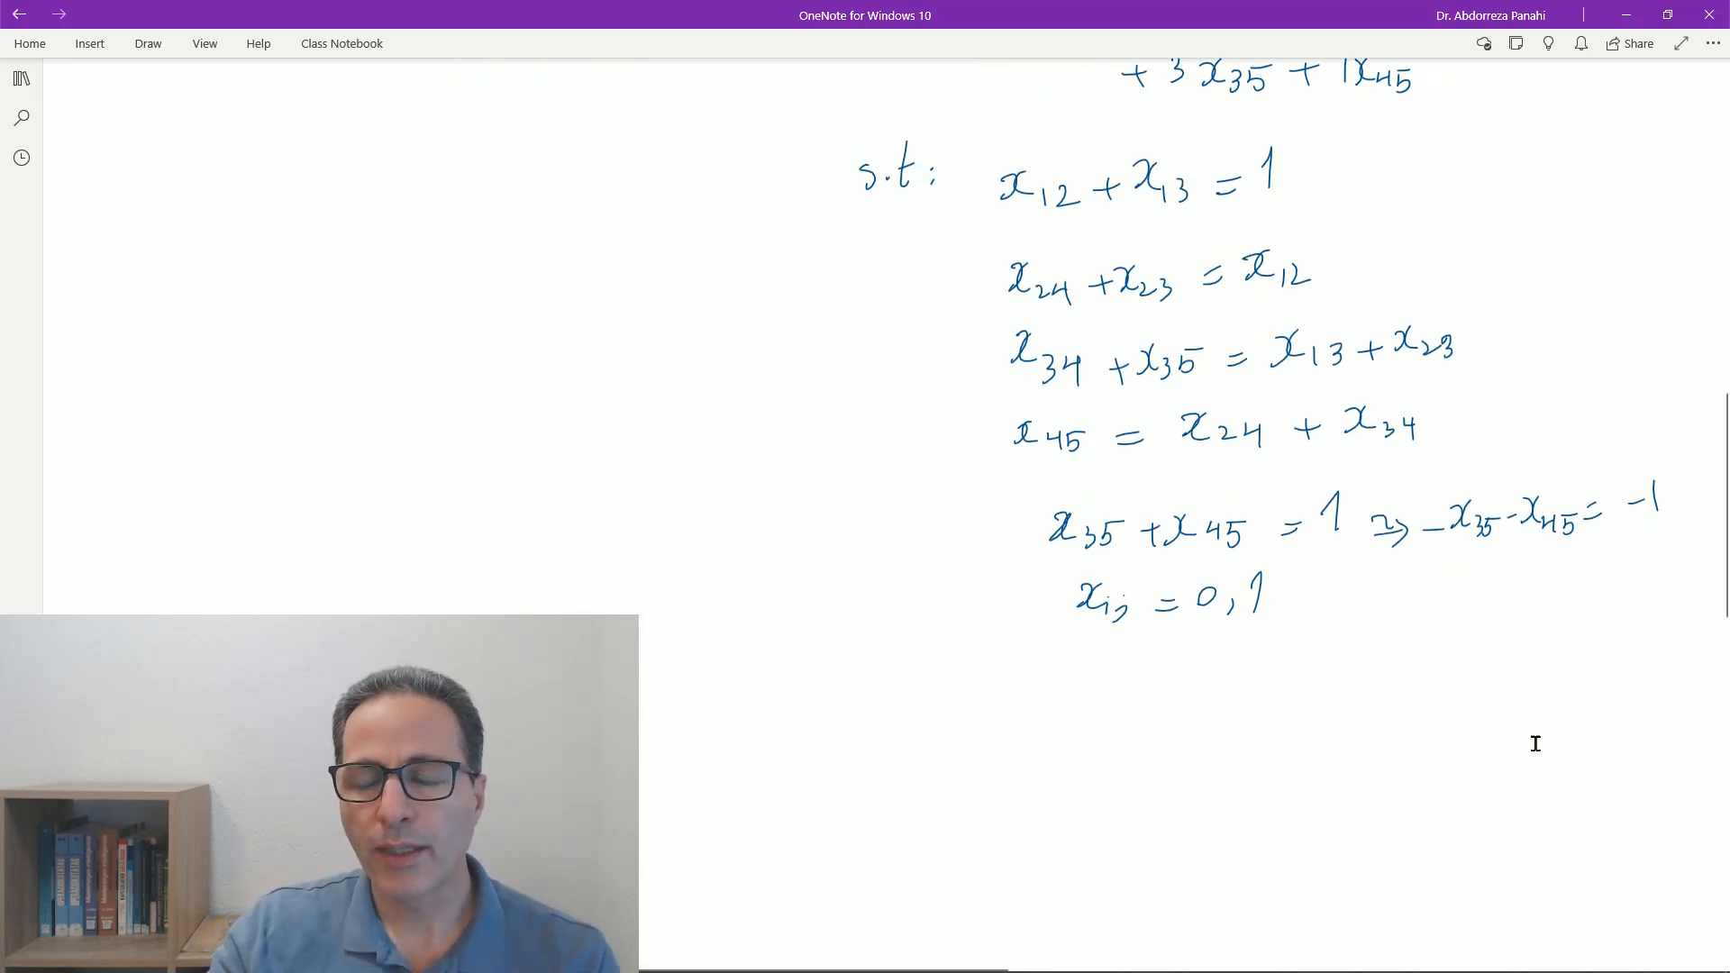
- Switch to the Excel workbook SPP_solver.xlsx with the network diagram and the three shortest path questions
{"action": "scroll", "coordinate": [1537, 731], "scroll_direction": "down", "scroll_amount": 3}
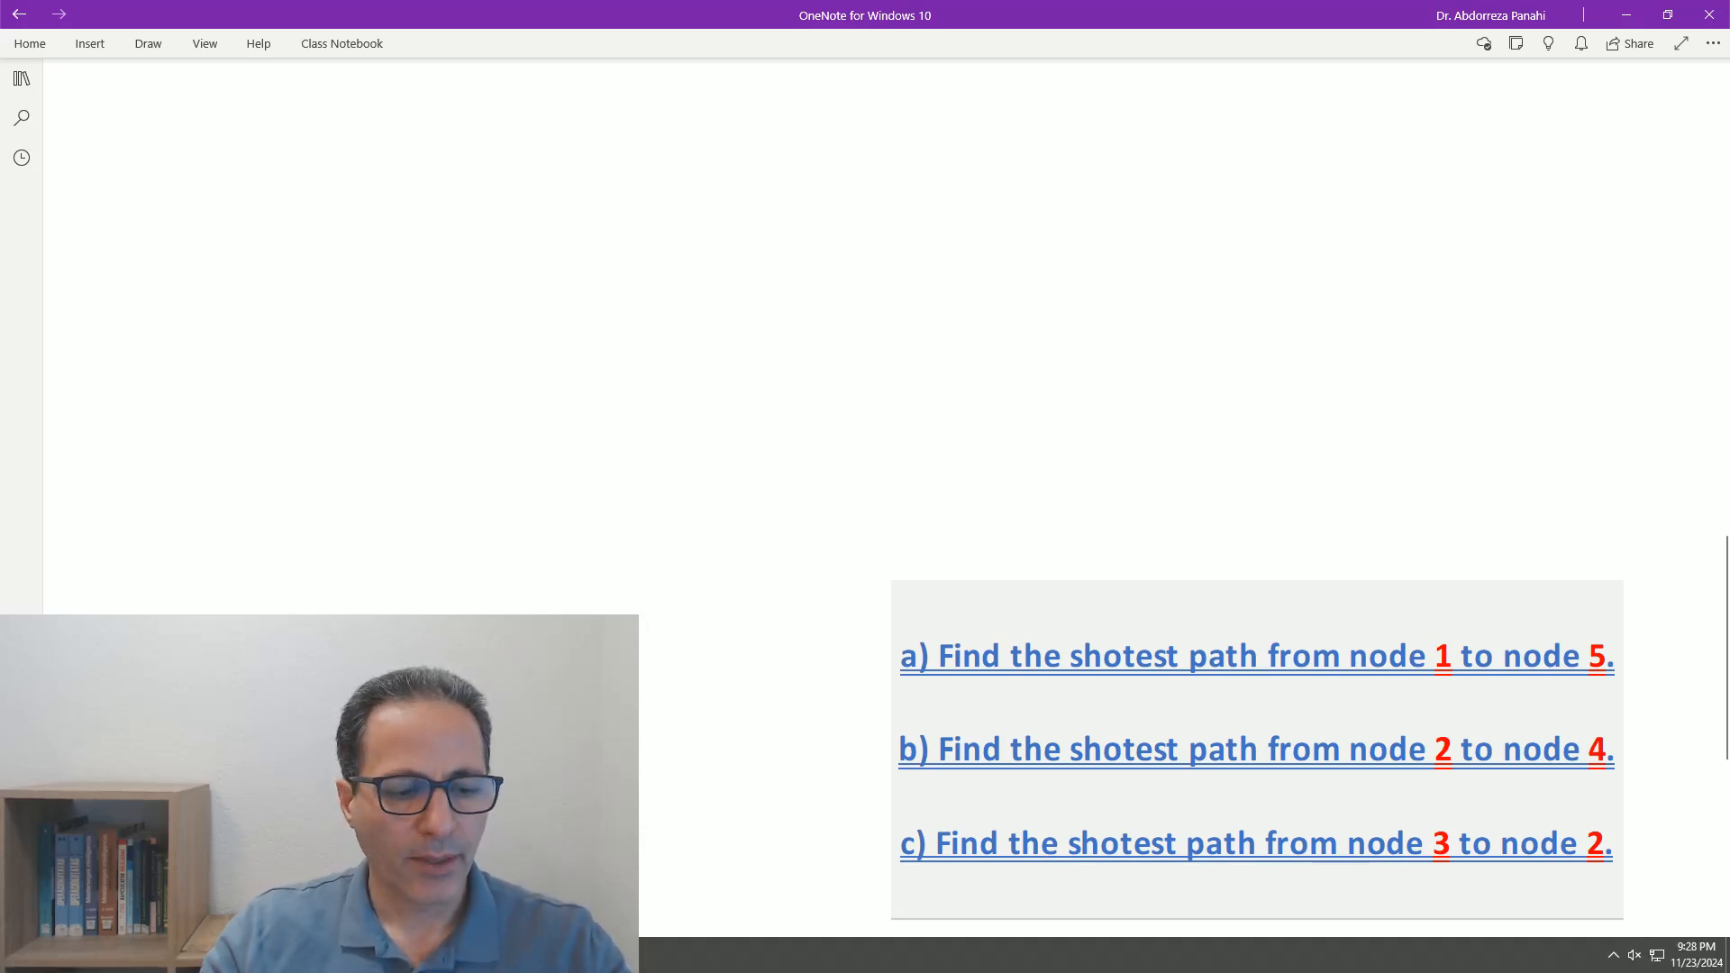
{"action": "left_click", "coordinate": [361, 955]}
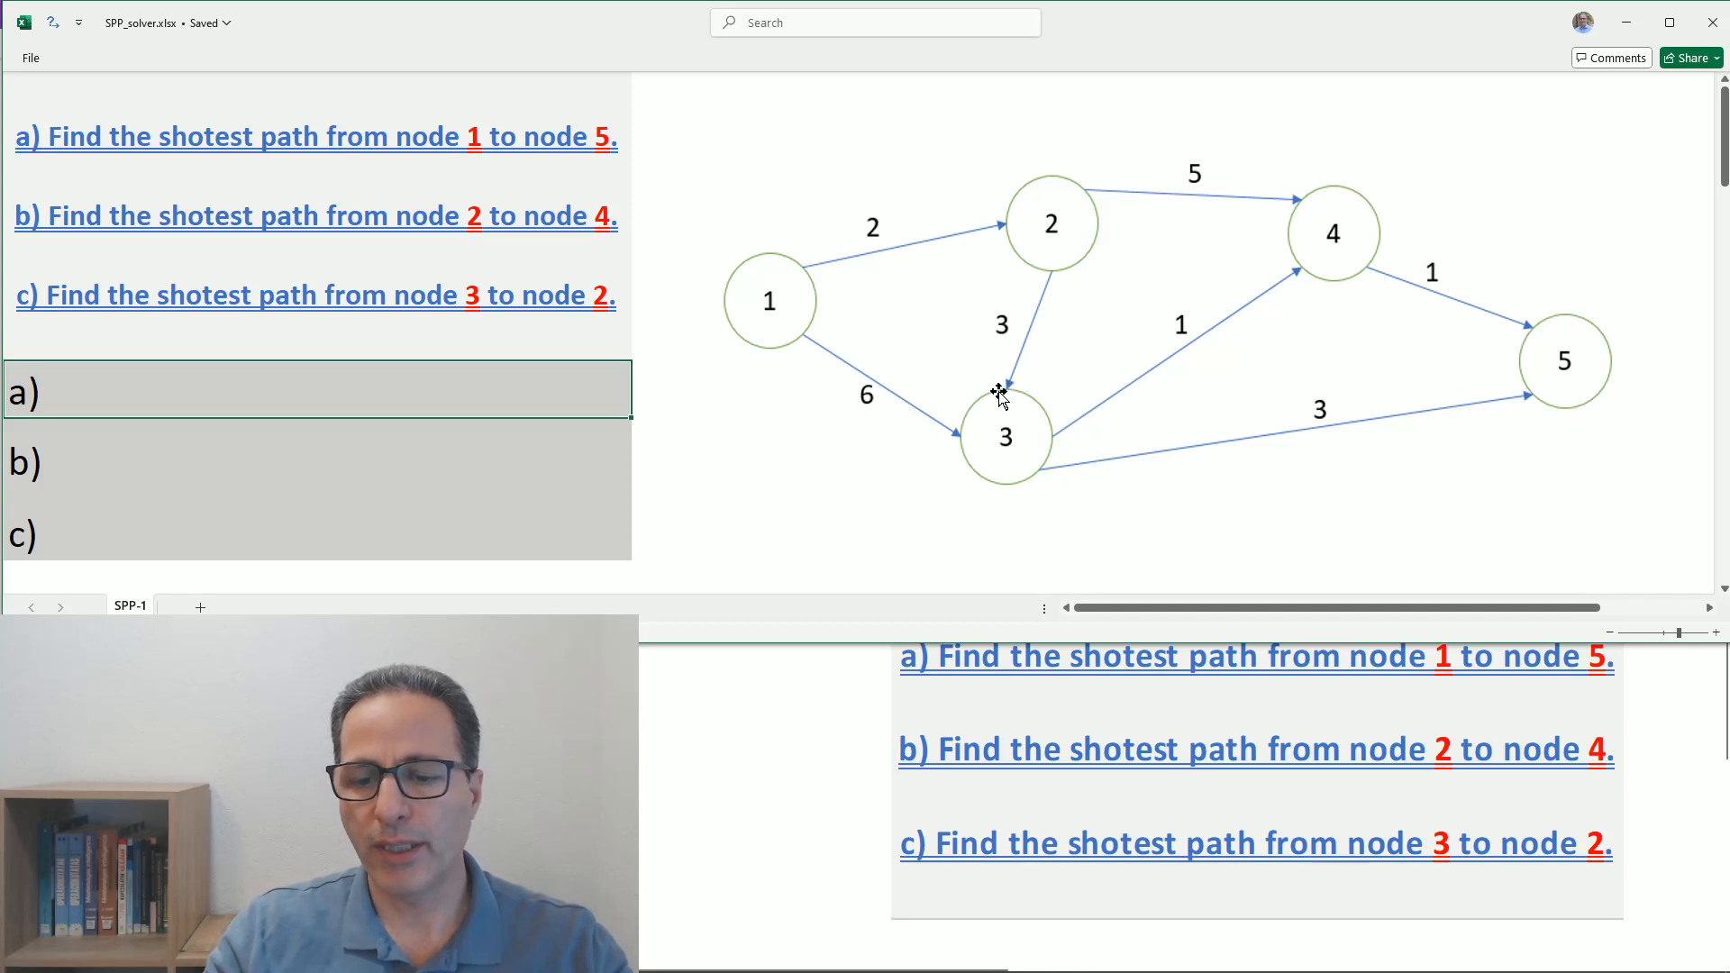
{"action": "scroll", "coordinate": [753, 815], "scroll_direction": "up", "scroll_amount": 1}
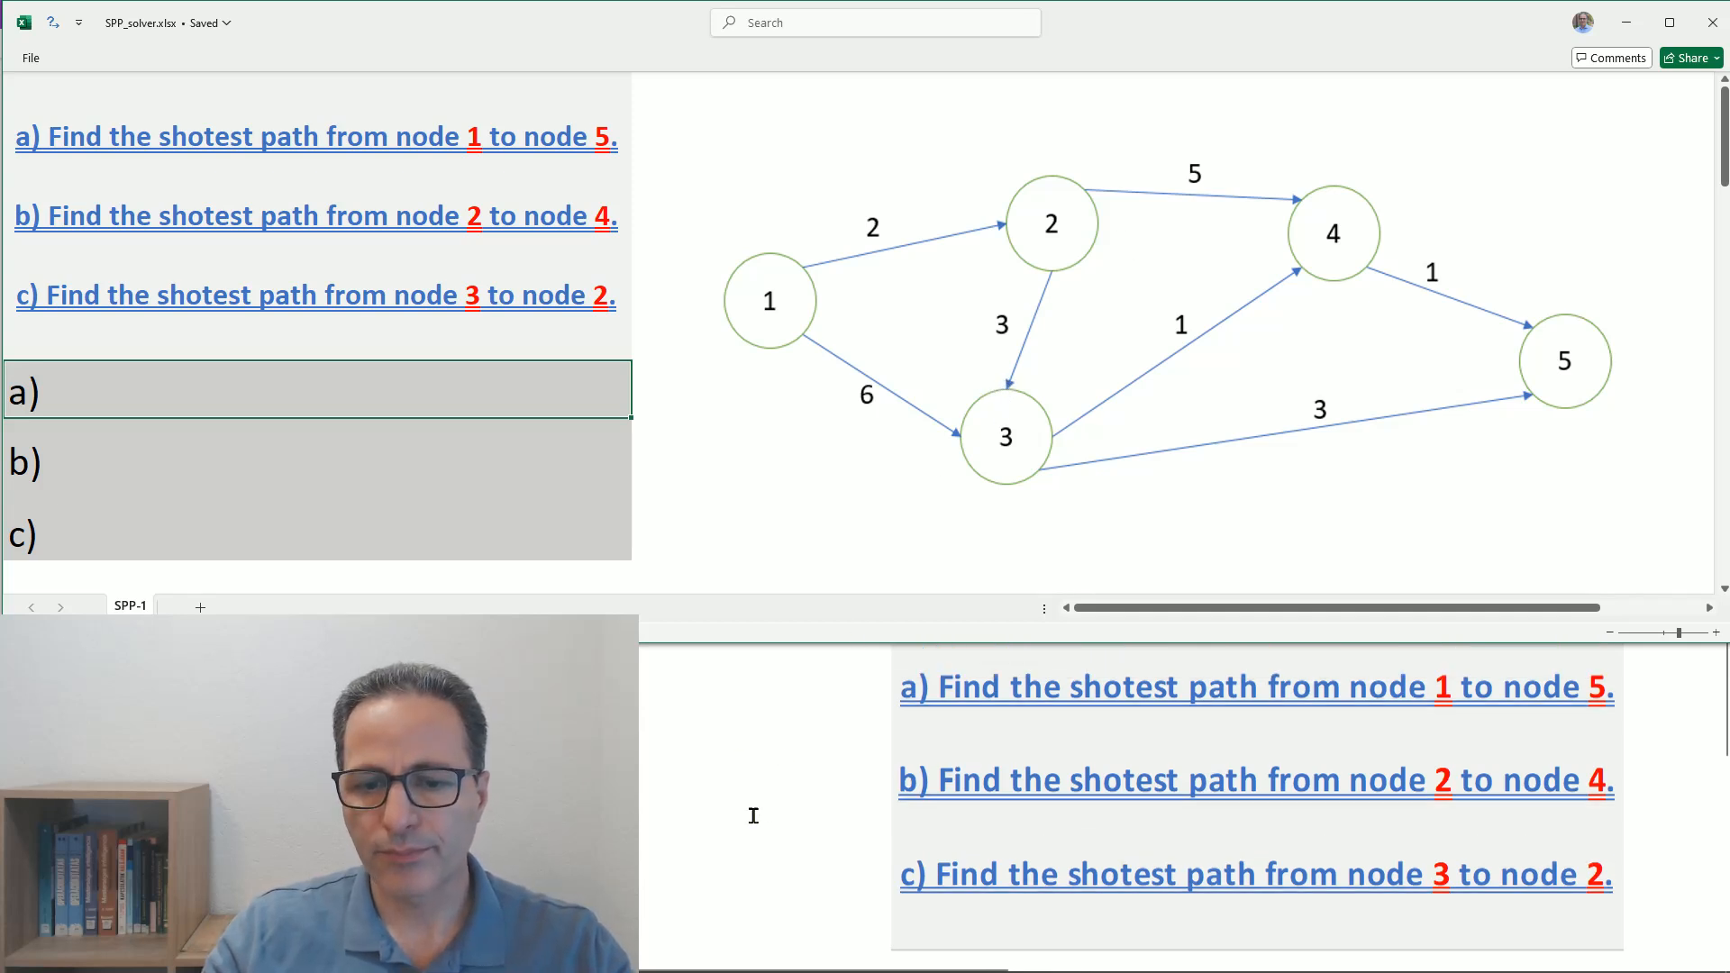
{"action": "scroll", "coordinate": [754, 815], "scroll_direction": "down", "scroll_amount": 1}
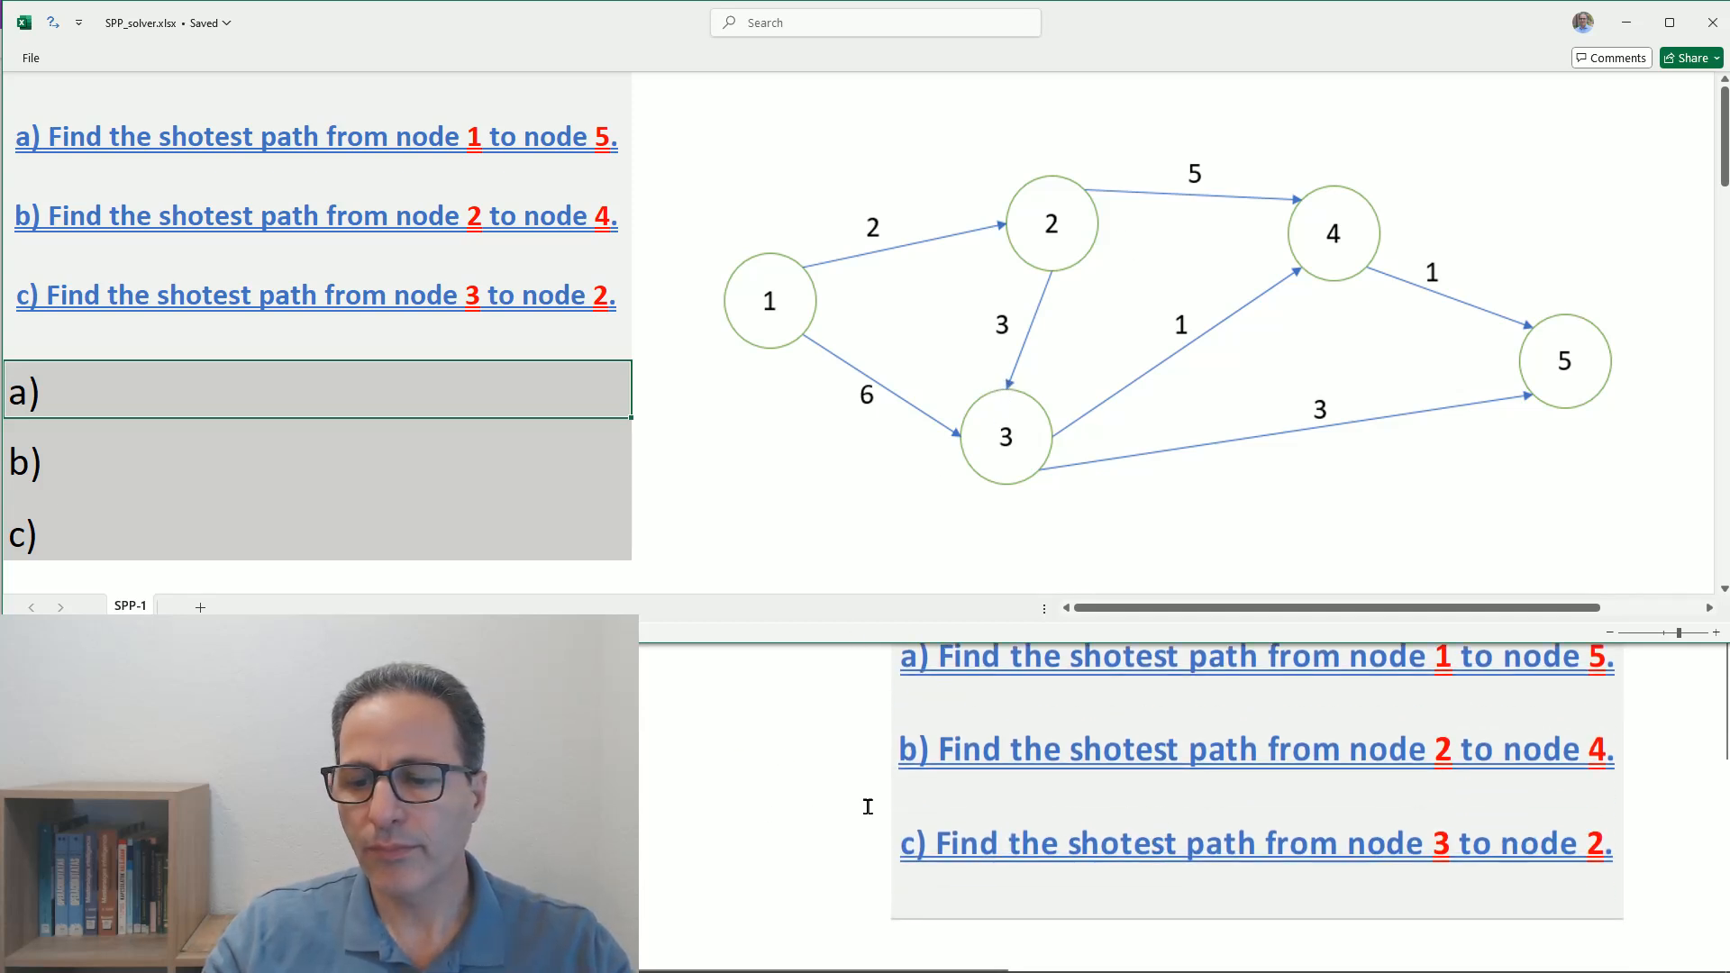
{"action": "scroll", "coordinate": [755, 811], "scroll_direction": "up", "scroll_amount": 1}
{"action": "scroll", "coordinate": [755, 811], "scroll_direction": "down", "scroll_amount": 1}
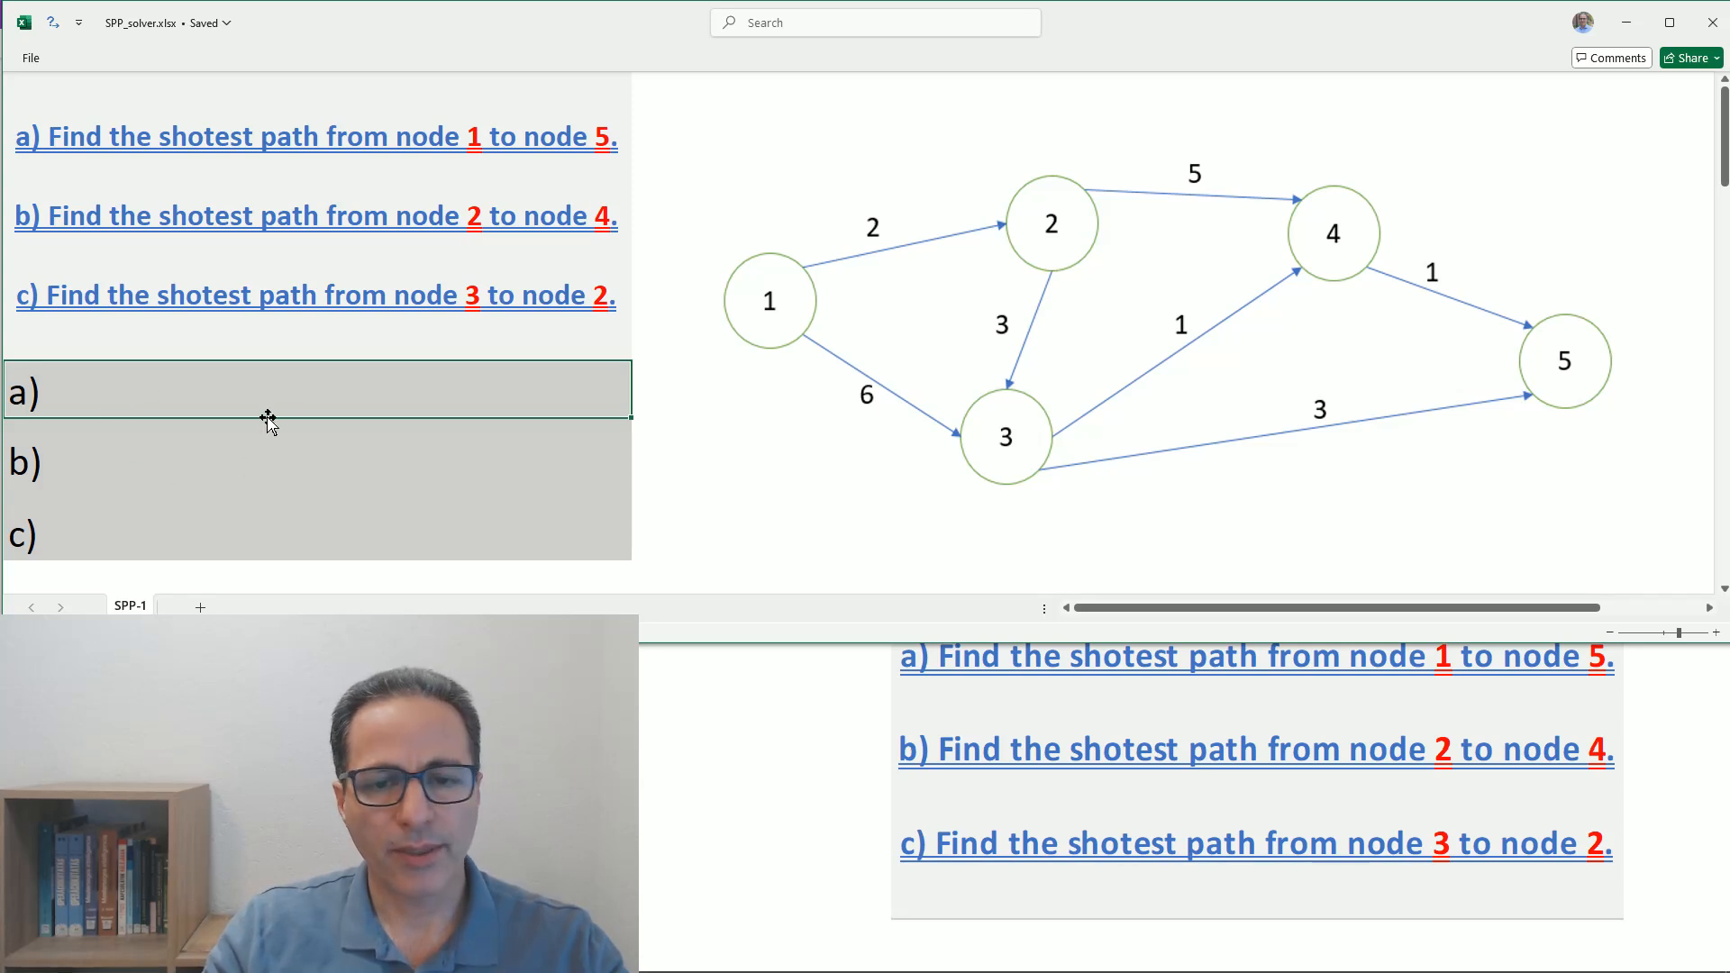
- Enter 1 as the source and 5 as the destination in the table above the cost matrix
{"action": "scroll", "coordinate": [287, 420], "scroll_direction": "down", "scroll_amount": 3}
{"action": "scroll", "coordinate": [286, 420], "scroll_direction": "down", "scroll_amount": 4}
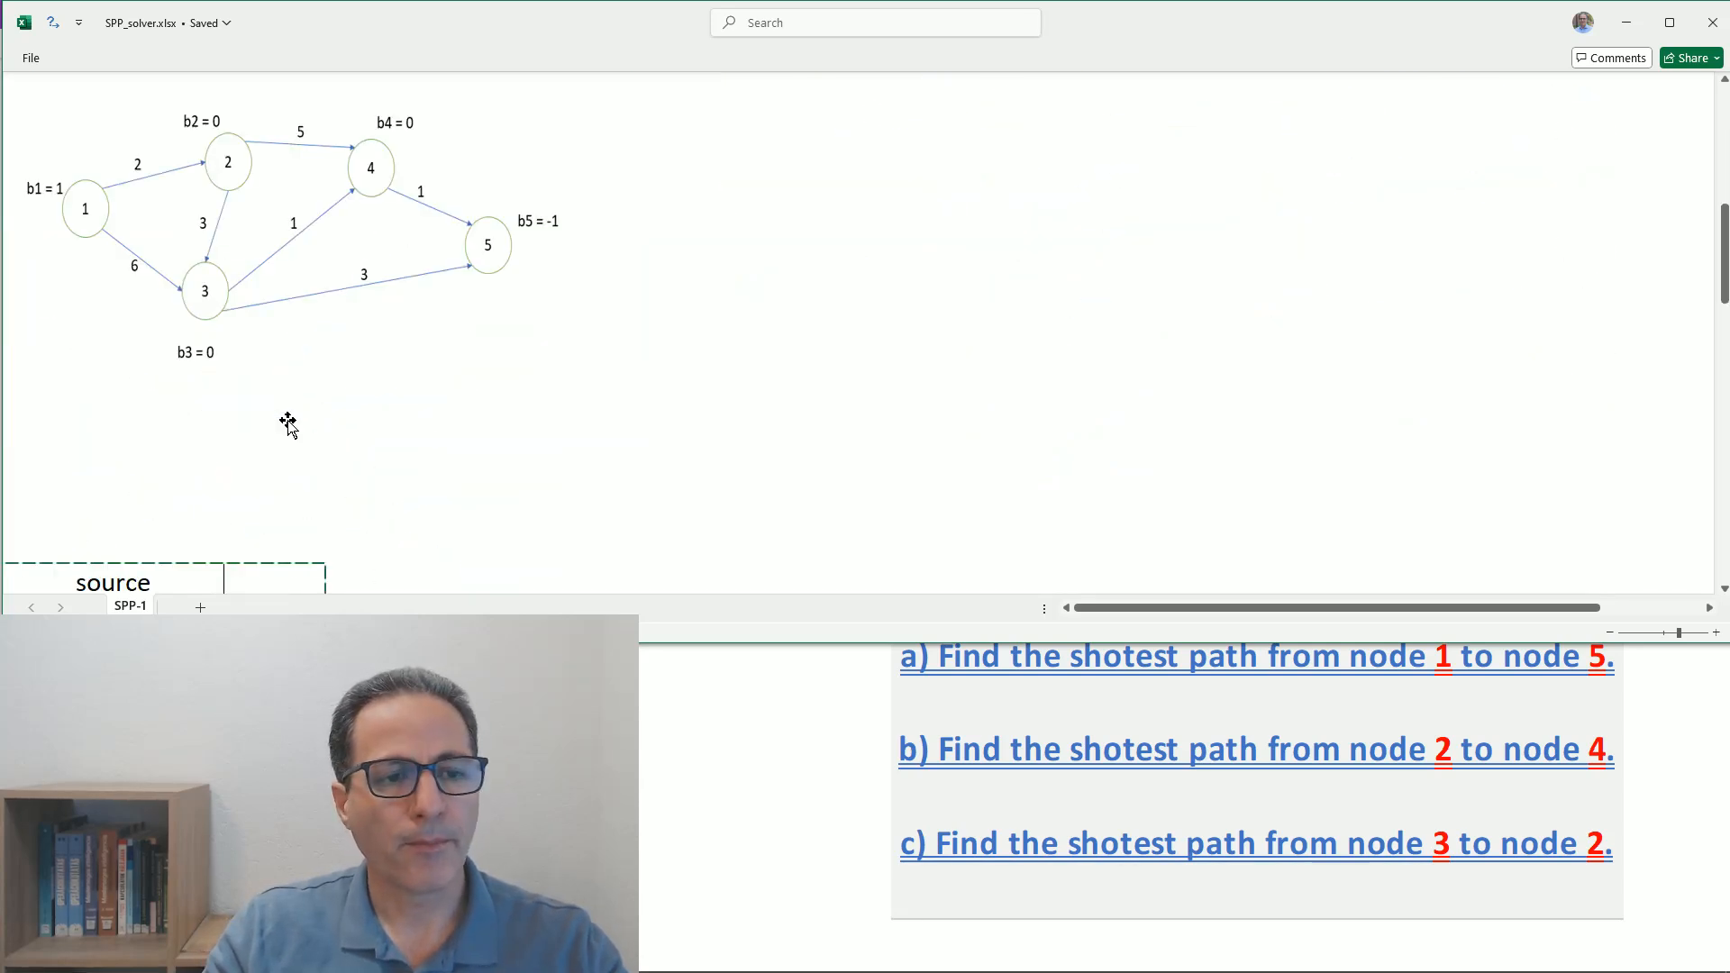
{"action": "scroll", "coordinate": [287, 420], "scroll_direction": "down", "scroll_amount": 3}
{"action": "scroll", "coordinate": [291, 420], "scroll_direction": "down", "scroll_amount": 2}
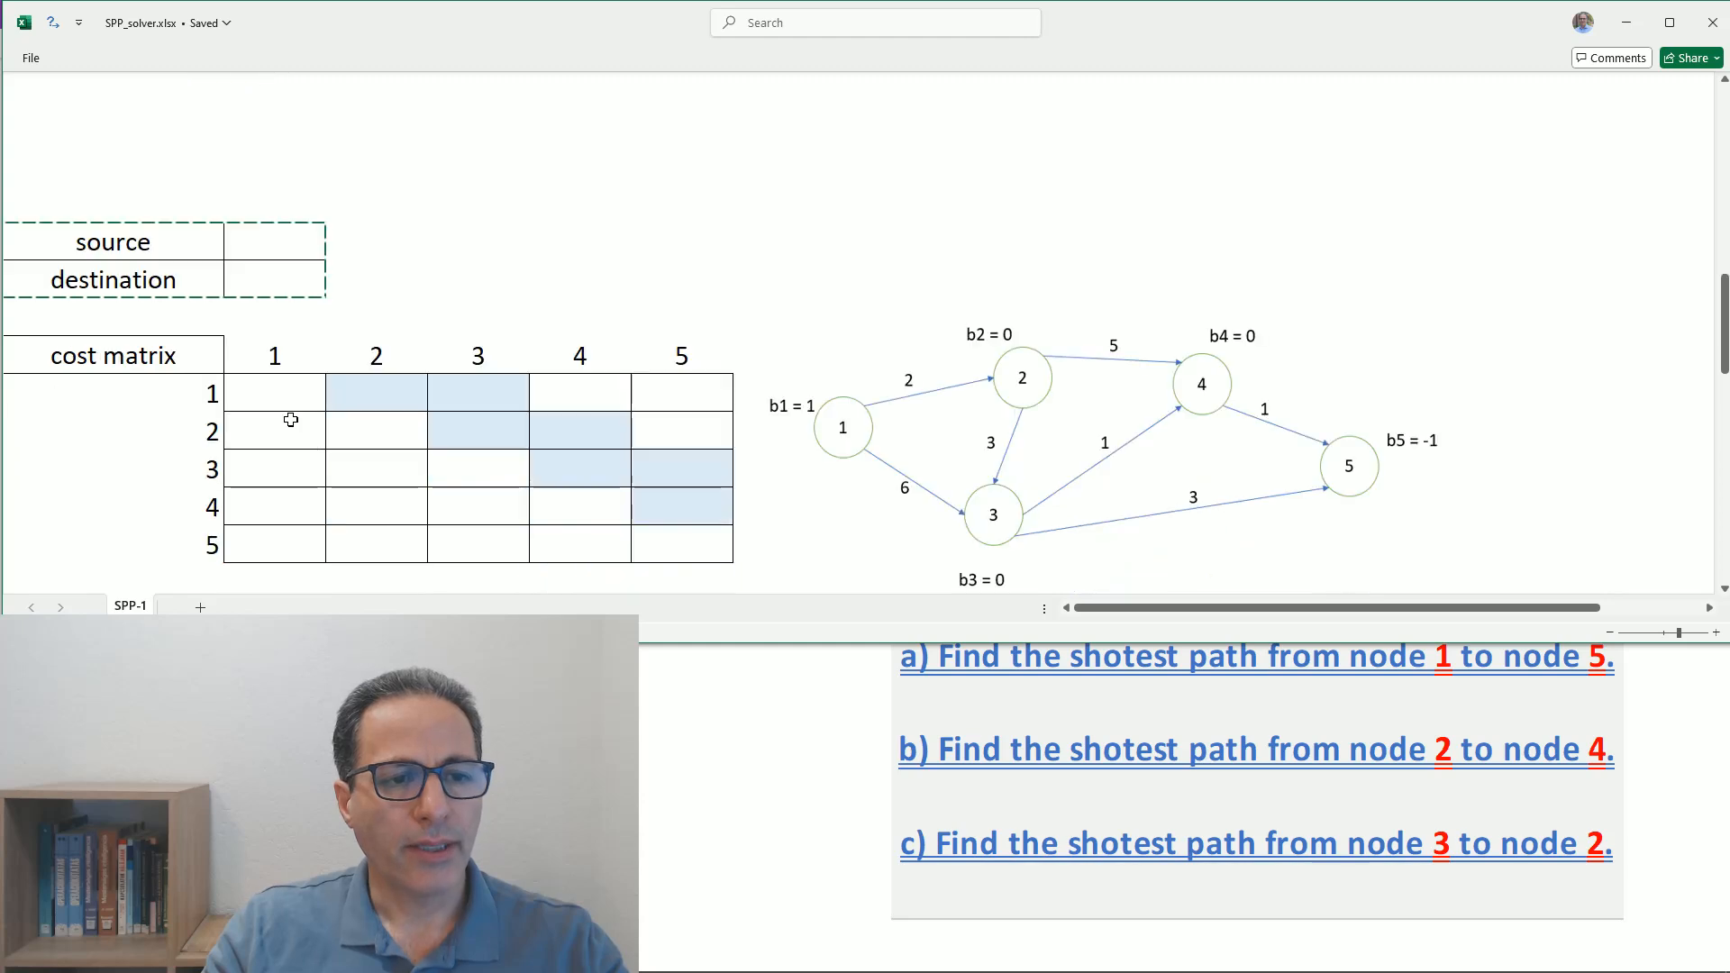
{"action": "left_click", "coordinate": [259, 241]}
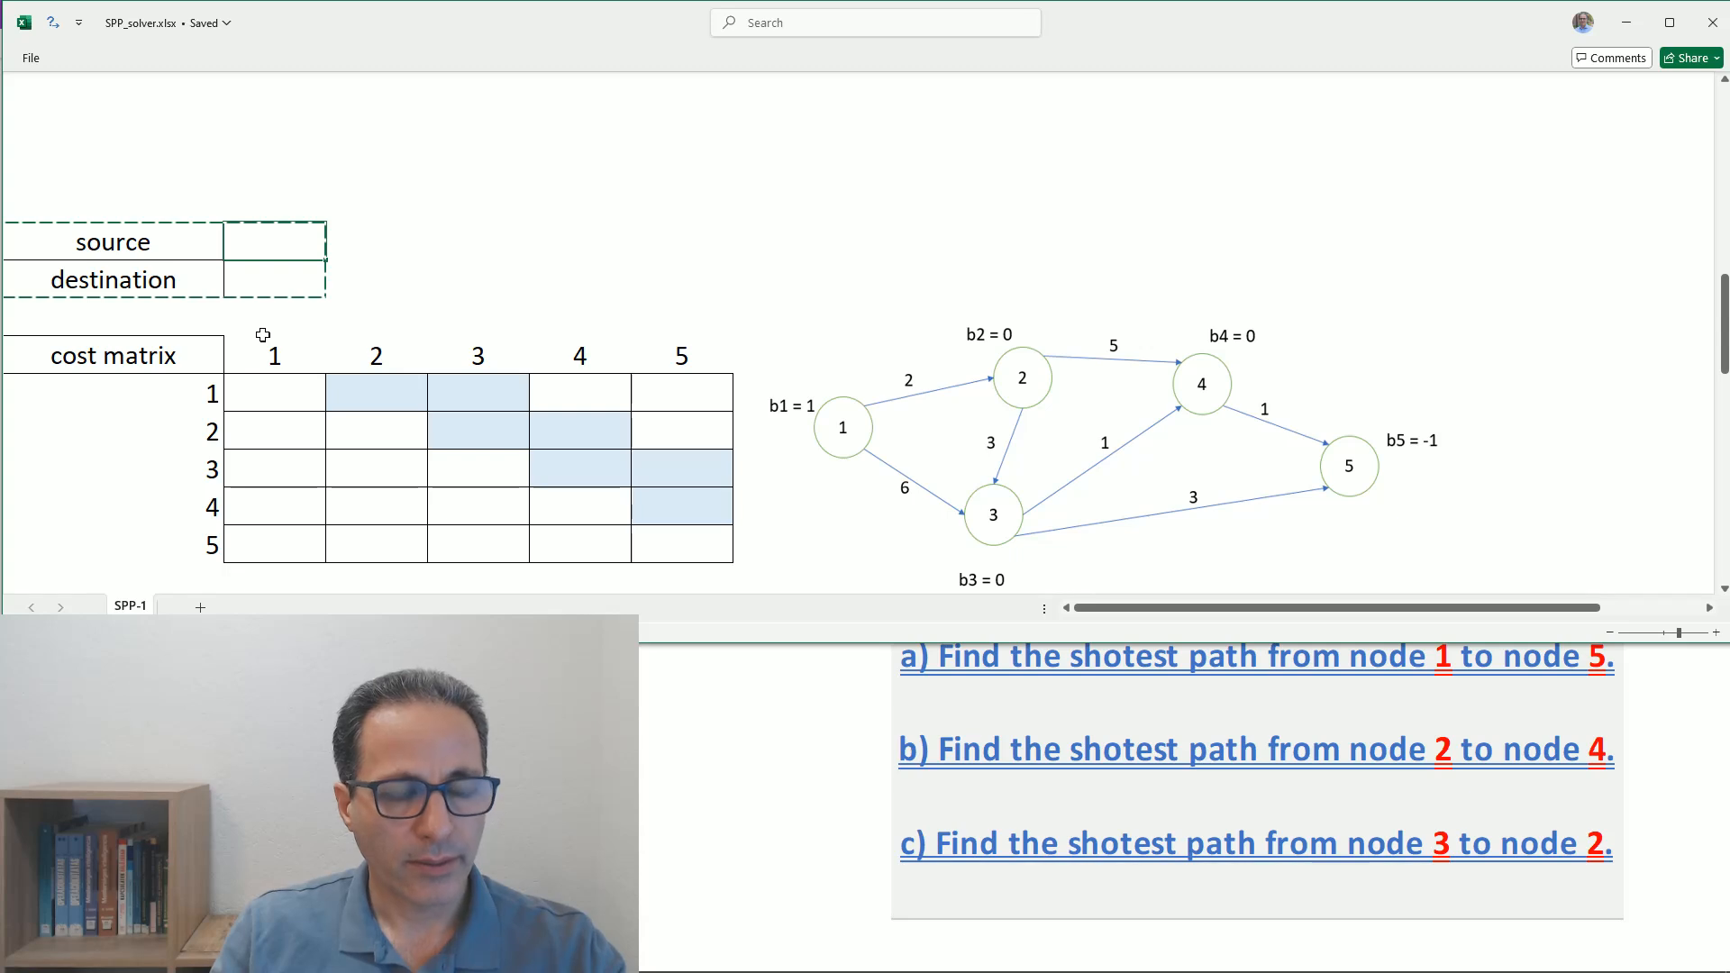
{"action": "type", "text": "1"}
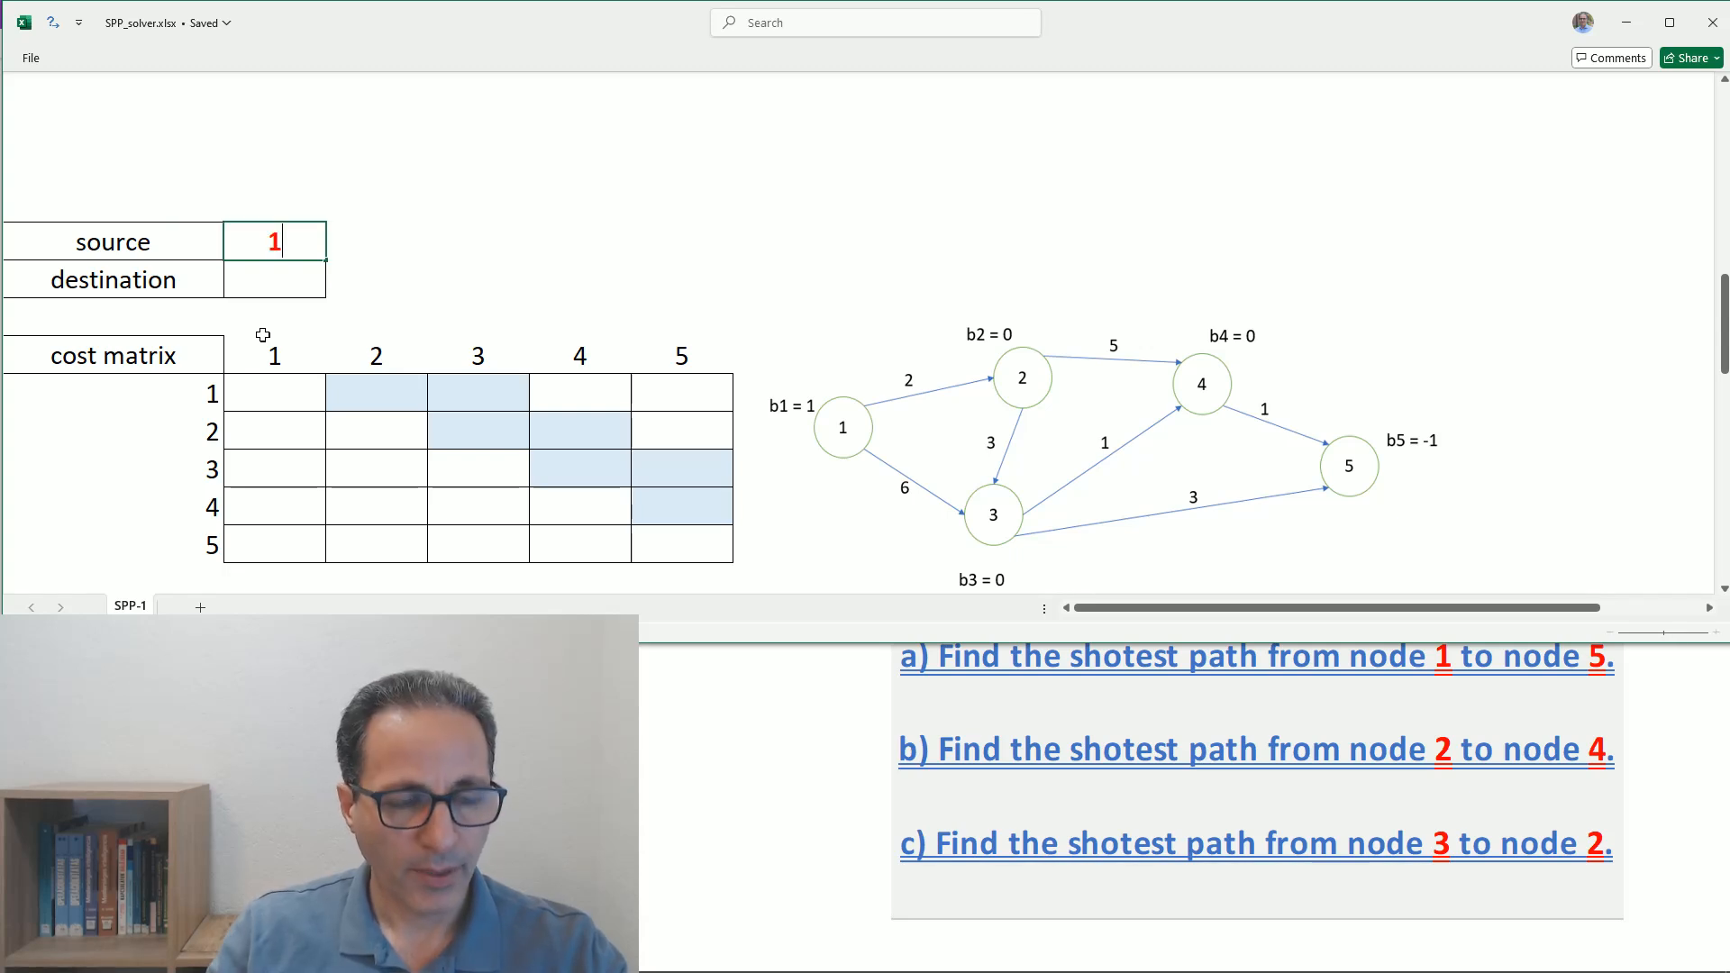
{"action": "key", "text": "Return"}
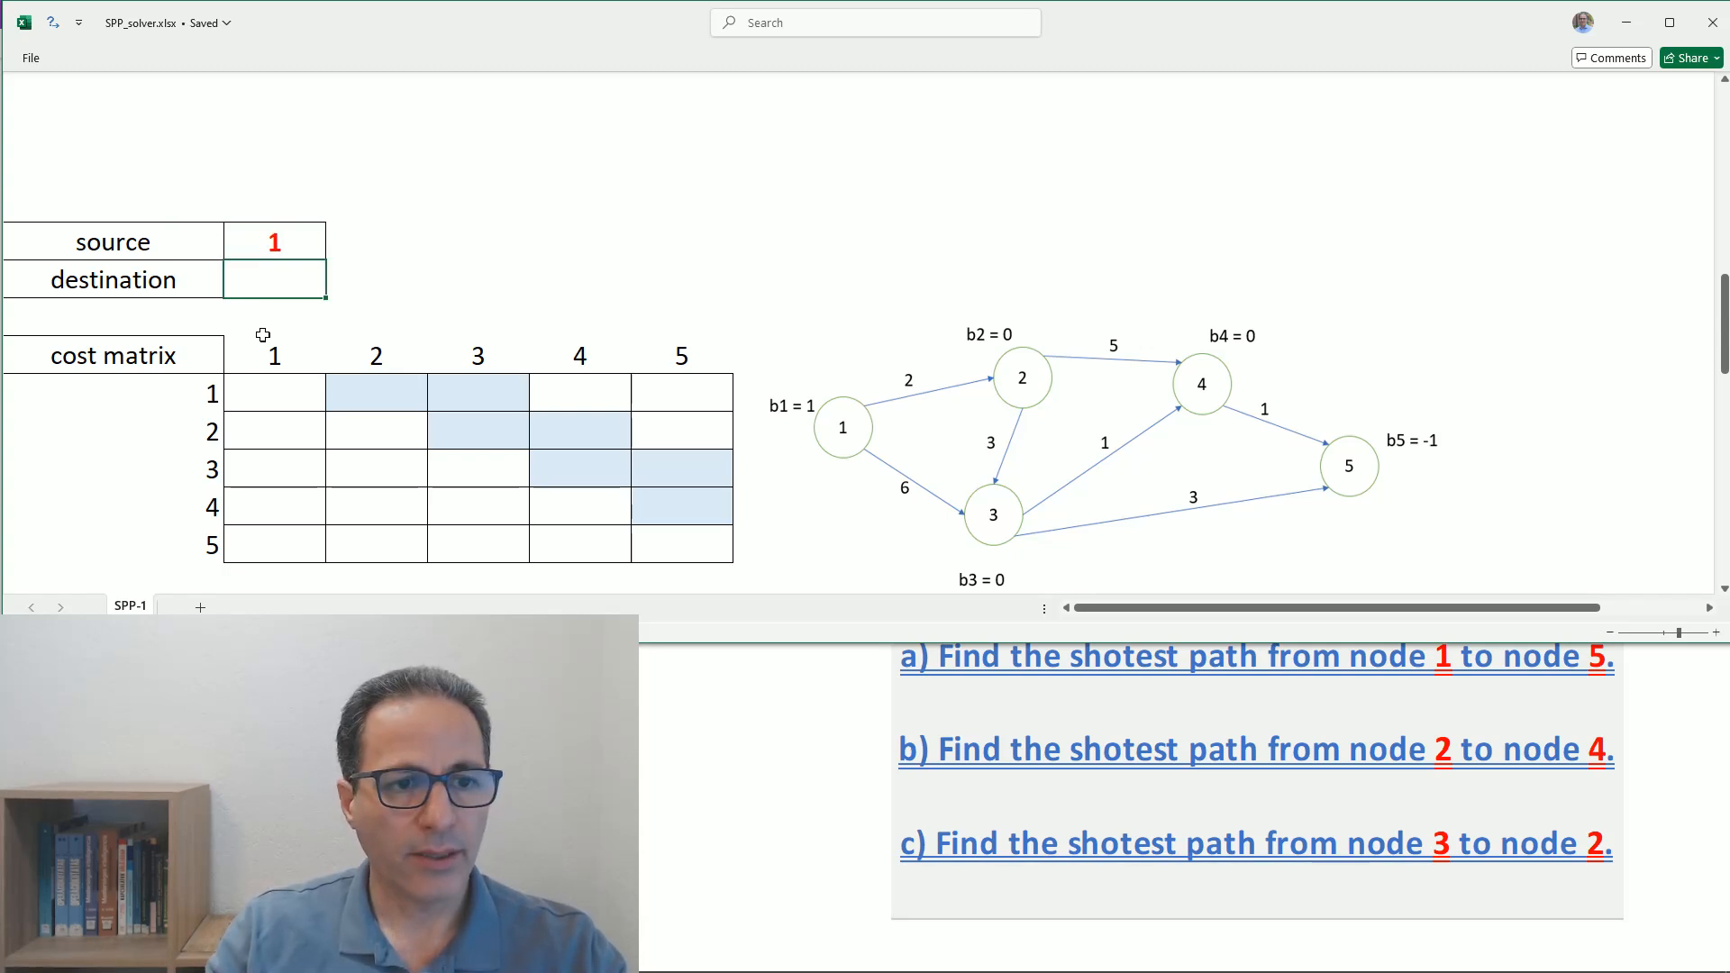
{"action": "type", "text": "5"}
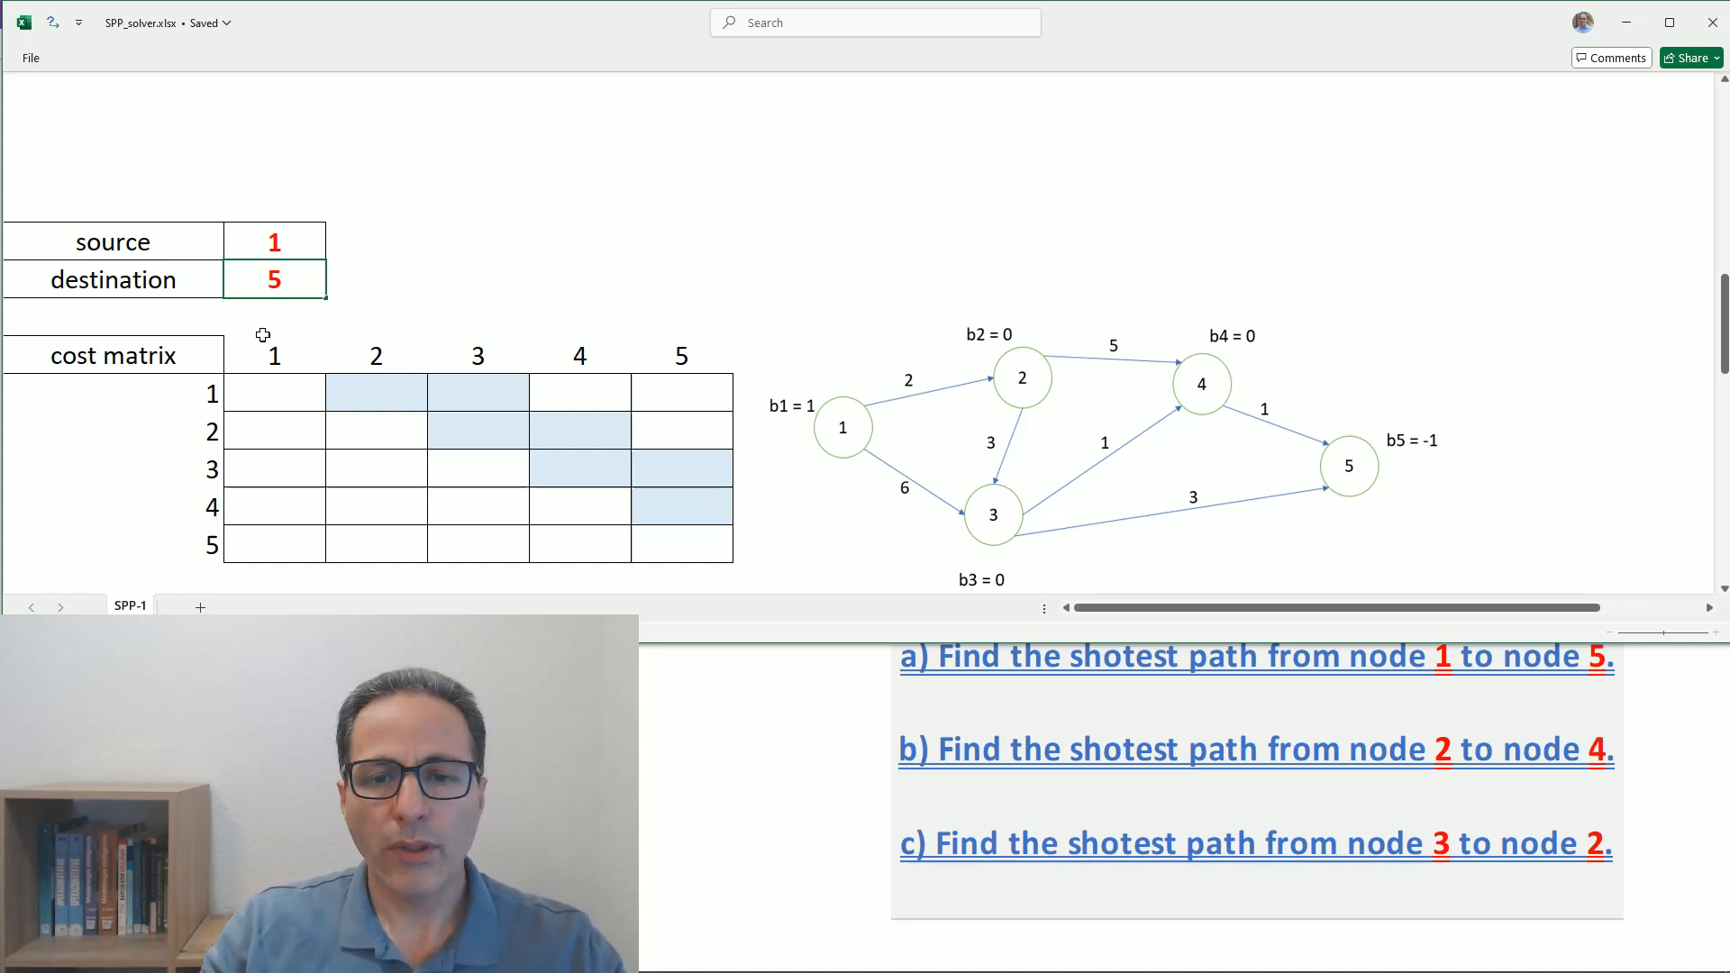
- Examine the cost matrix against the network, going through its shaded arc cells and several unshaded cells
{"action": "scroll", "coordinate": [265, 337], "scroll_direction": "down", "scroll_amount": 1}
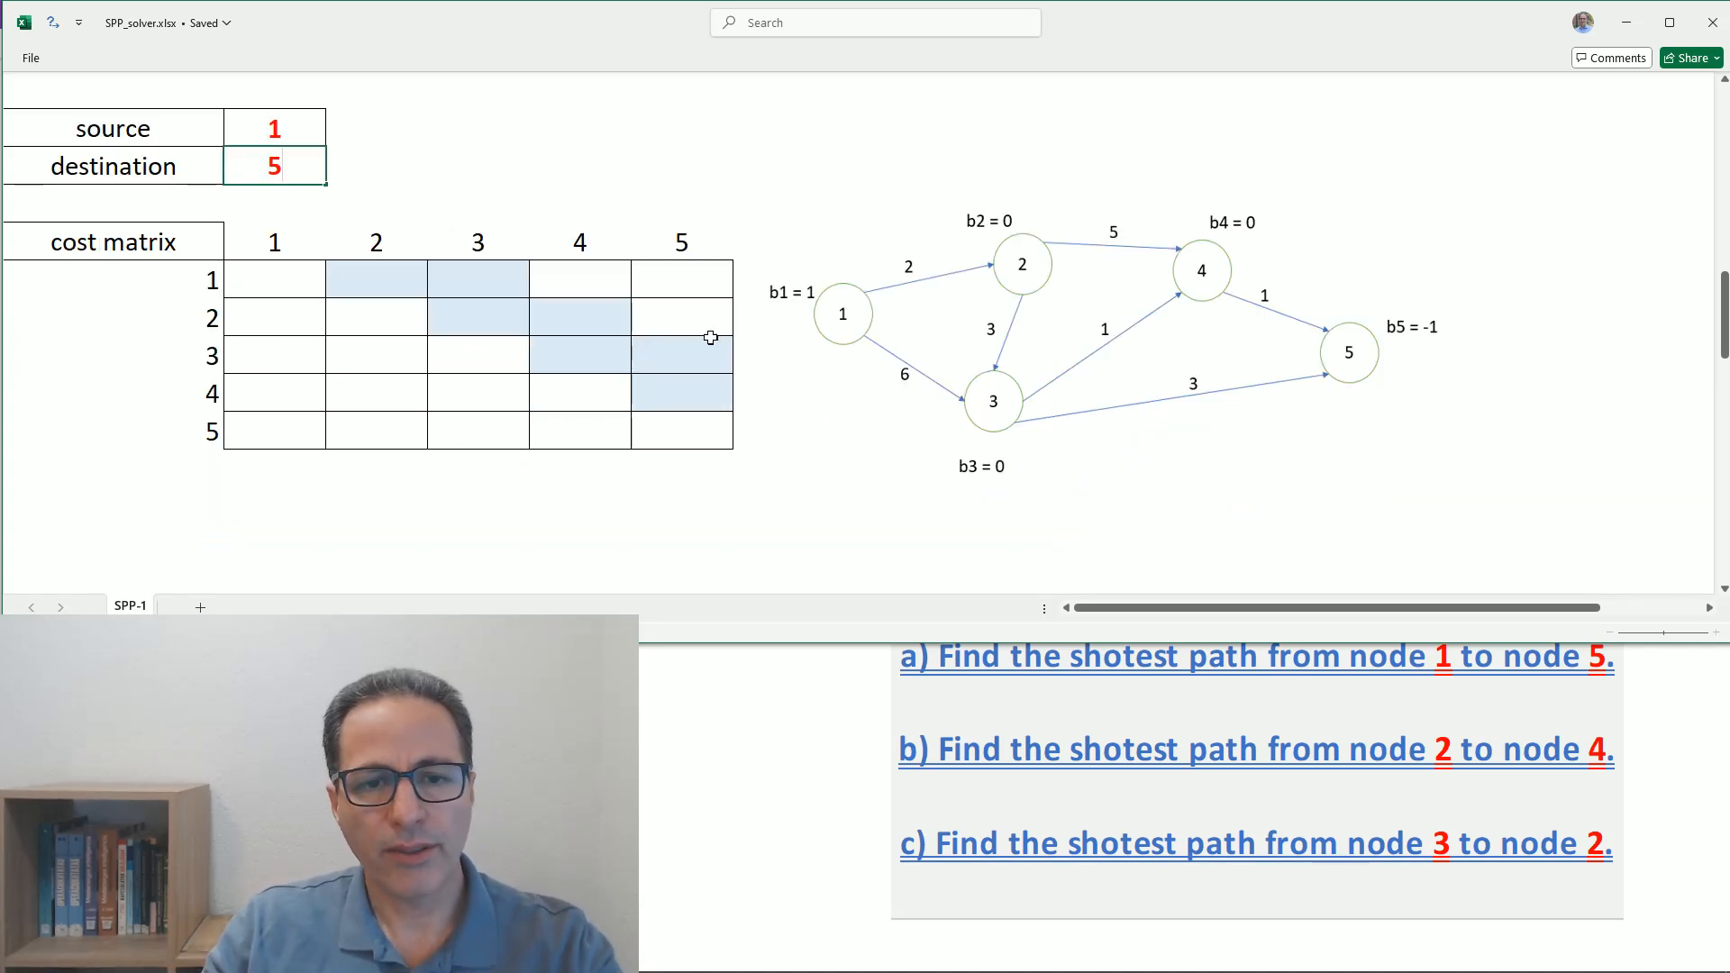
{"action": "scroll", "coordinate": [324, 358], "scroll_direction": "down", "scroll_amount": 1}
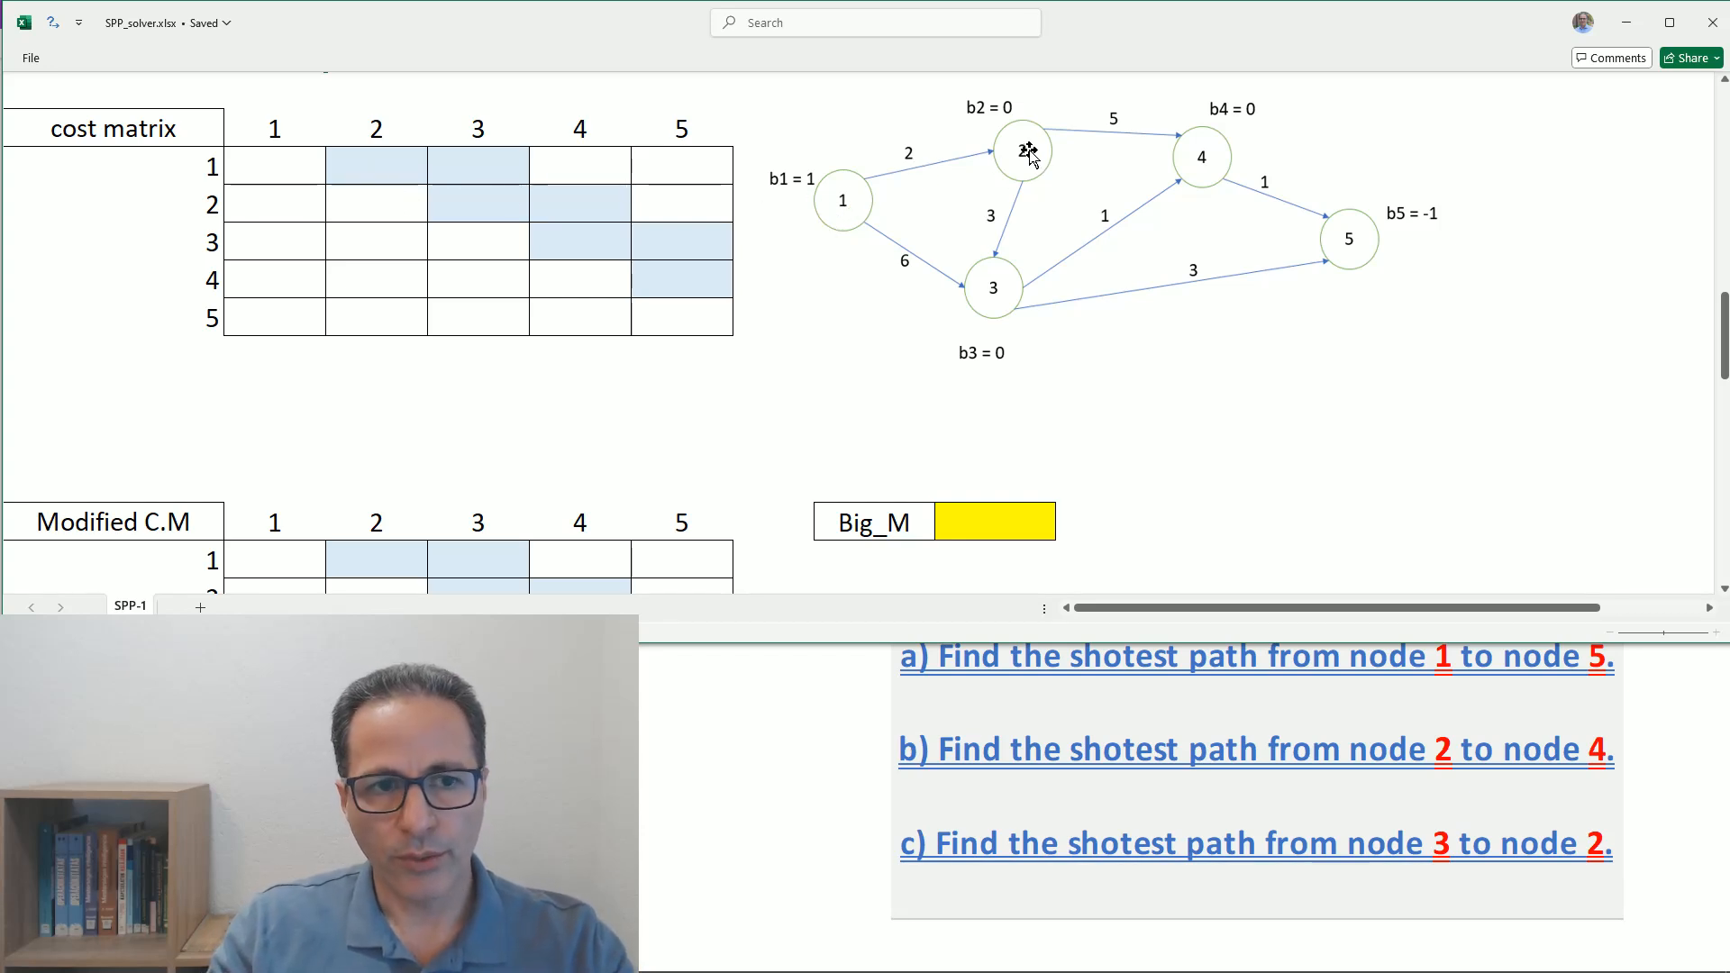
{"action": "left_click", "coordinate": [373, 162]}
{"action": "left_click", "coordinate": [459, 162]}
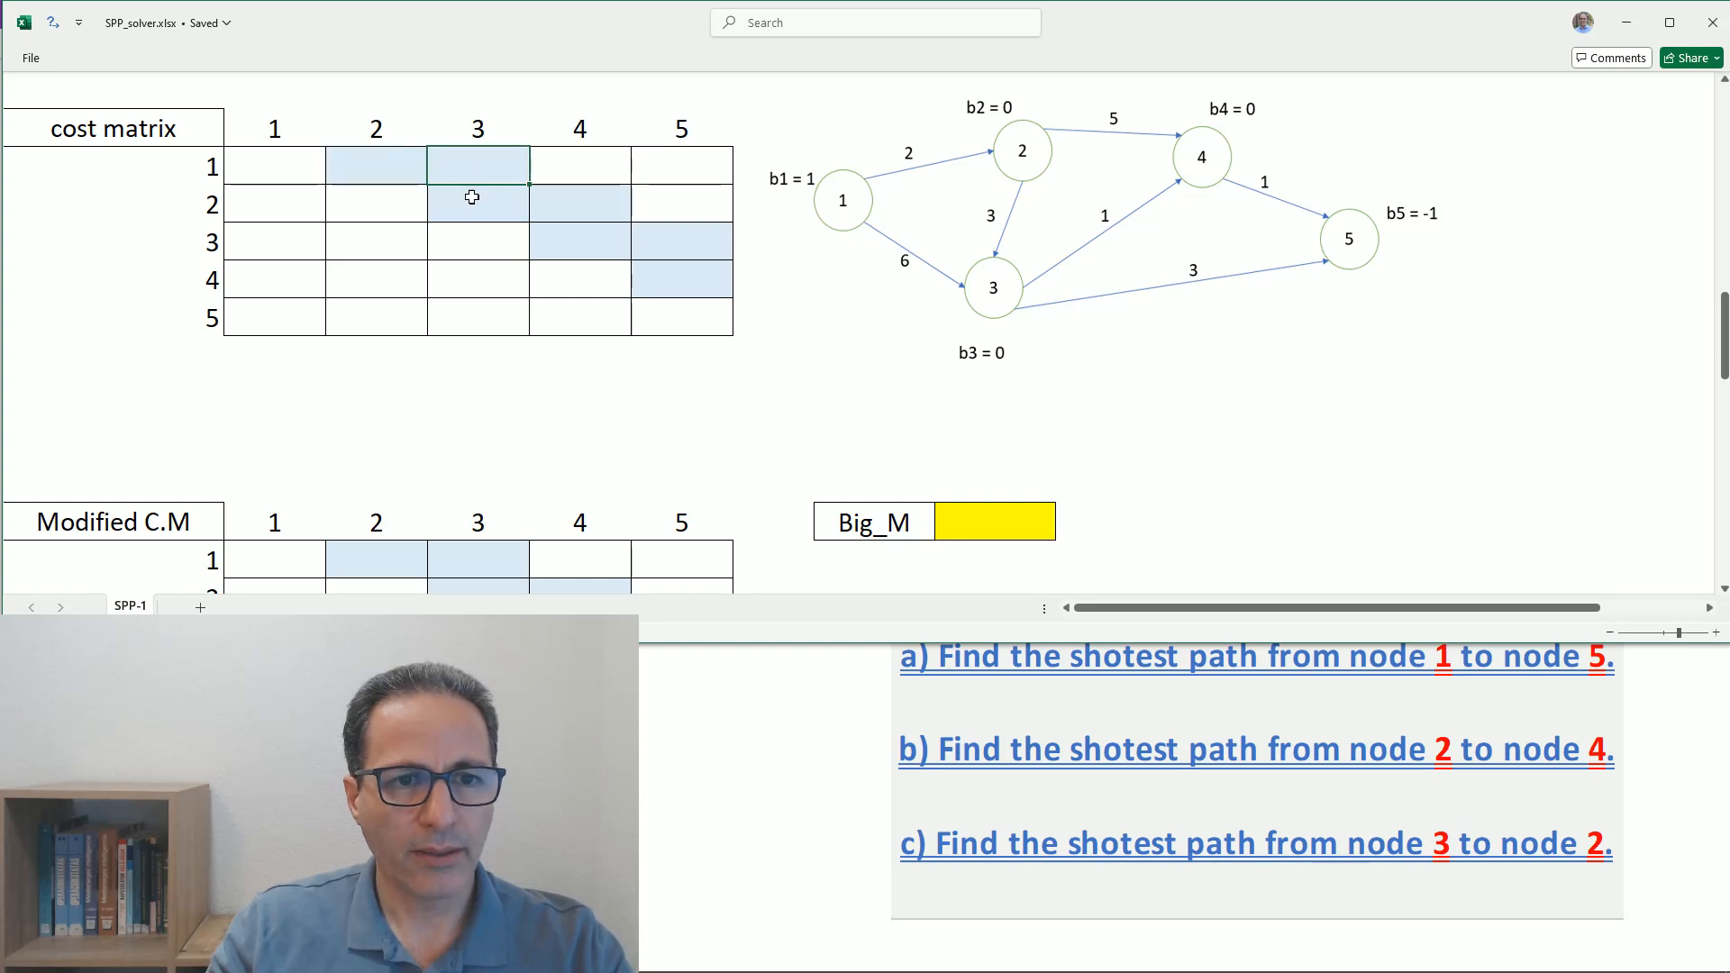
{"action": "left_click", "coordinate": [466, 197]}
{"action": "left_click", "coordinate": [554, 201]}
{"action": "left_click", "coordinate": [557, 230]}
{"action": "left_click", "coordinate": [653, 239]}
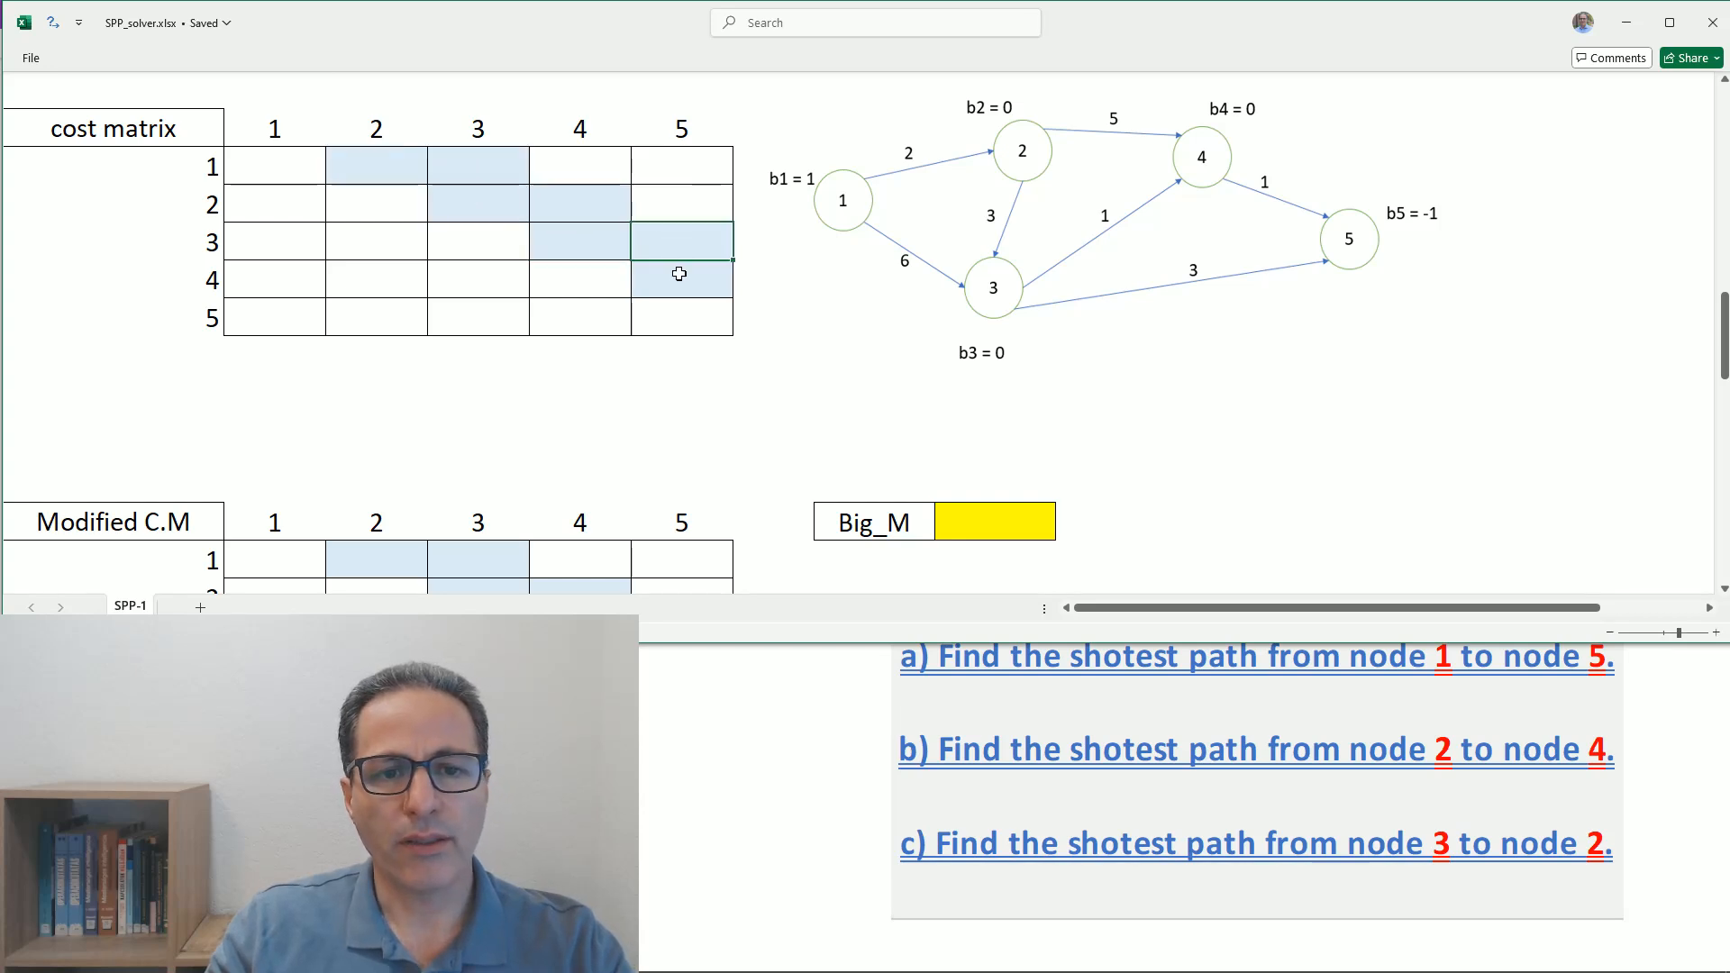
{"action": "left_click", "coordinate": [679, 275]}
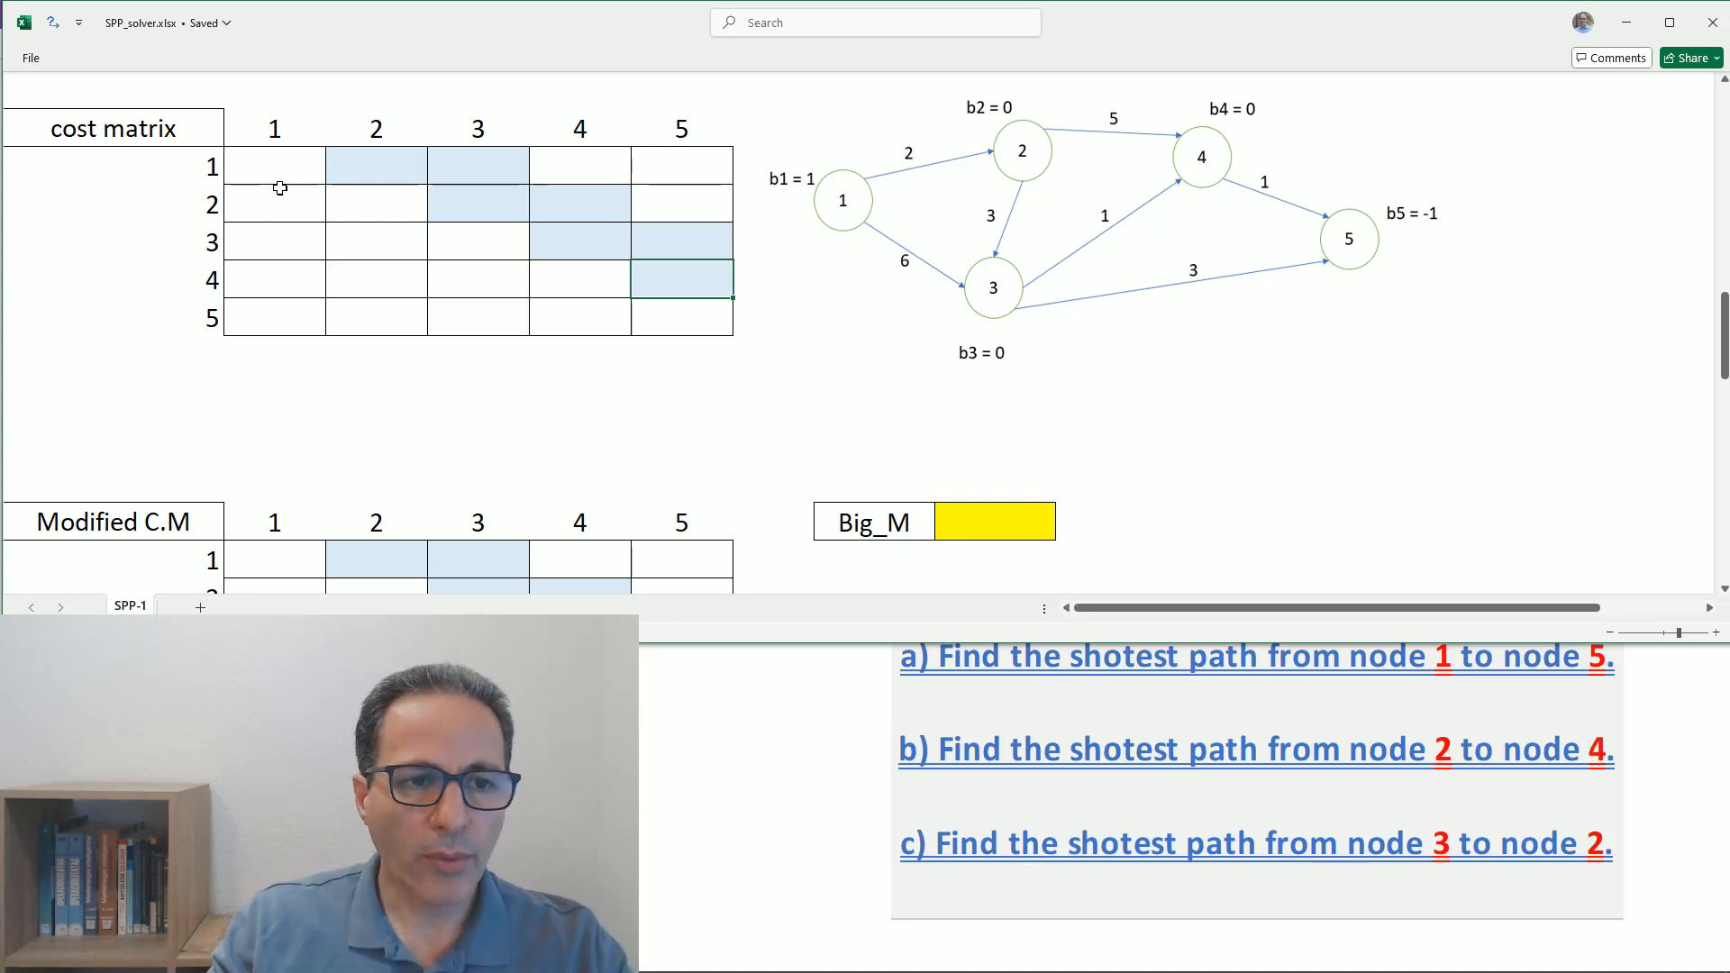
{"action": "left_click", "coordinate": [256, 163]}
{"action": "left_click", "coordinate": [263, 207]}
{"action": "left_click", "coordinate": [366, 207]}
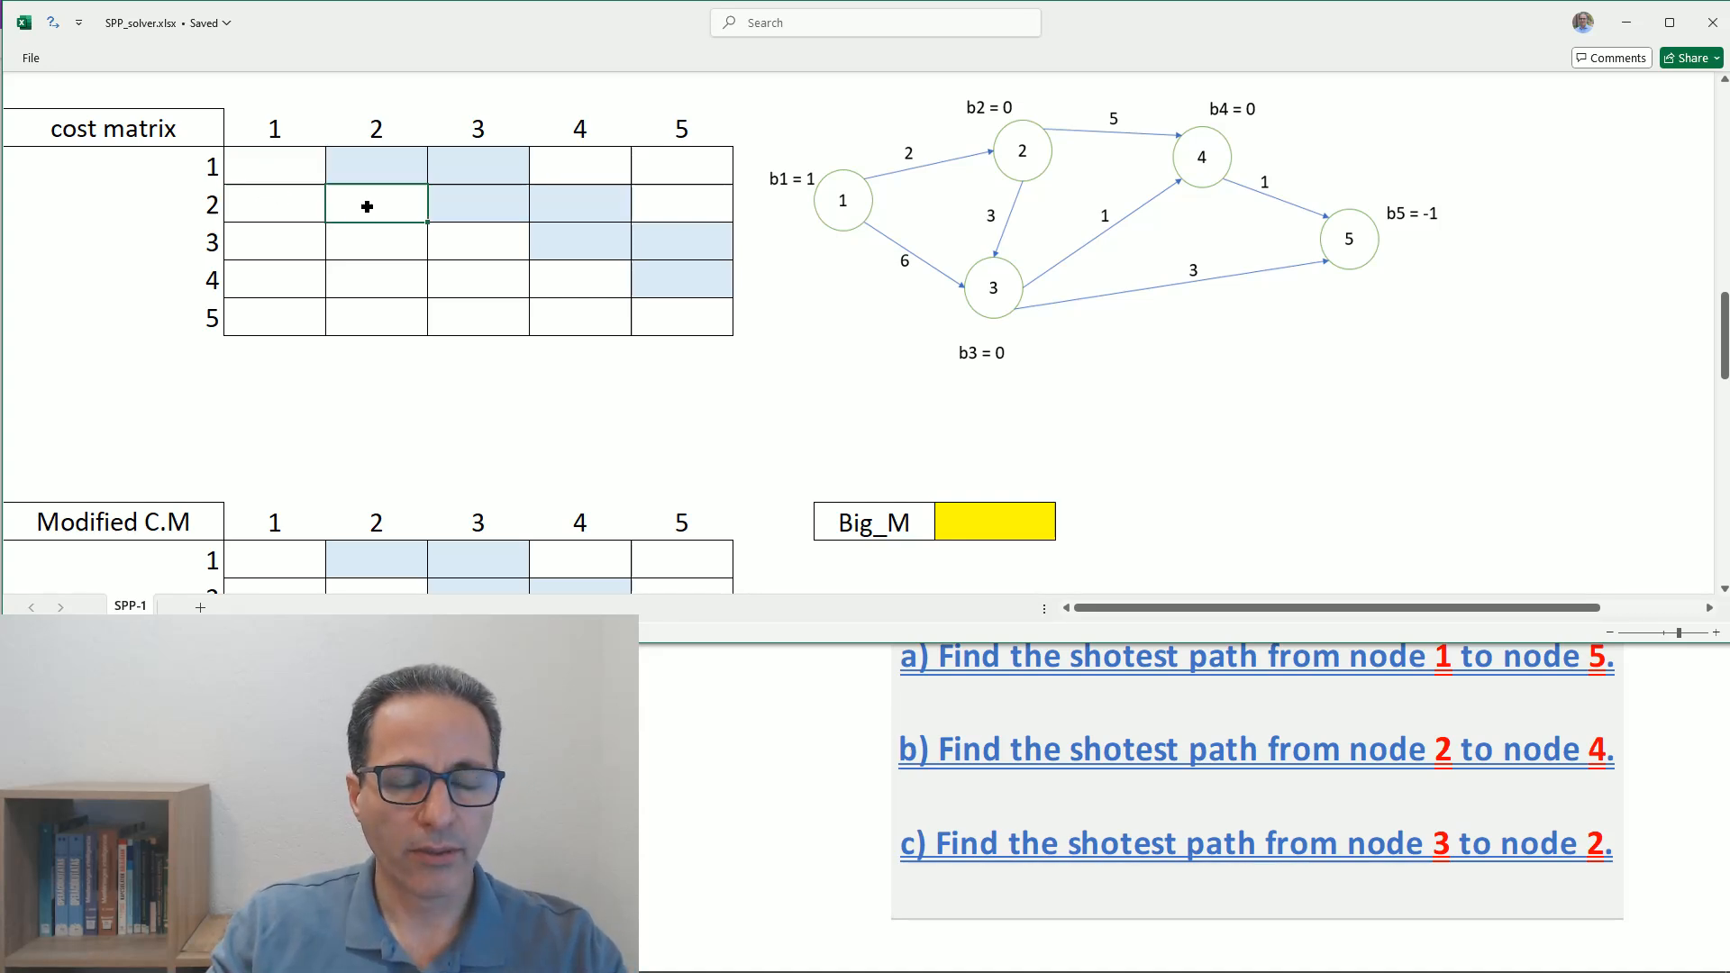
{"action": "left_click", "coordinate": [289, 240]}
{"action": "left_click", "coordinate": [276, 205]}
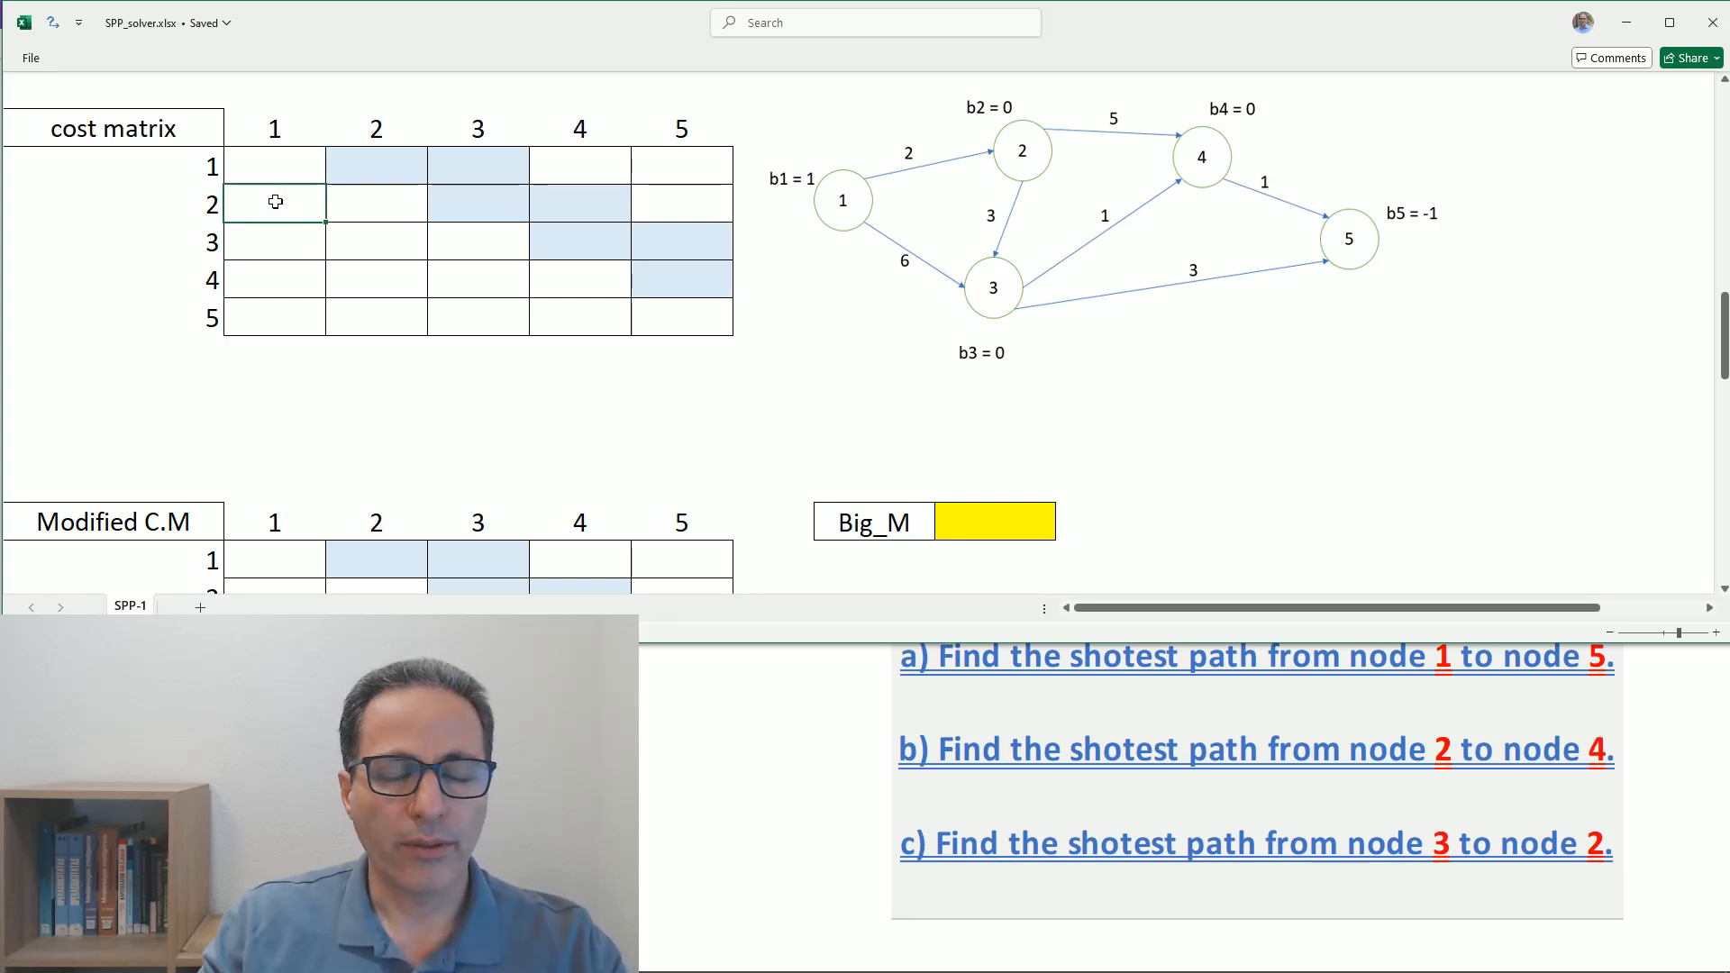
{"action": "left_click", "coordinate": [273, 164]}
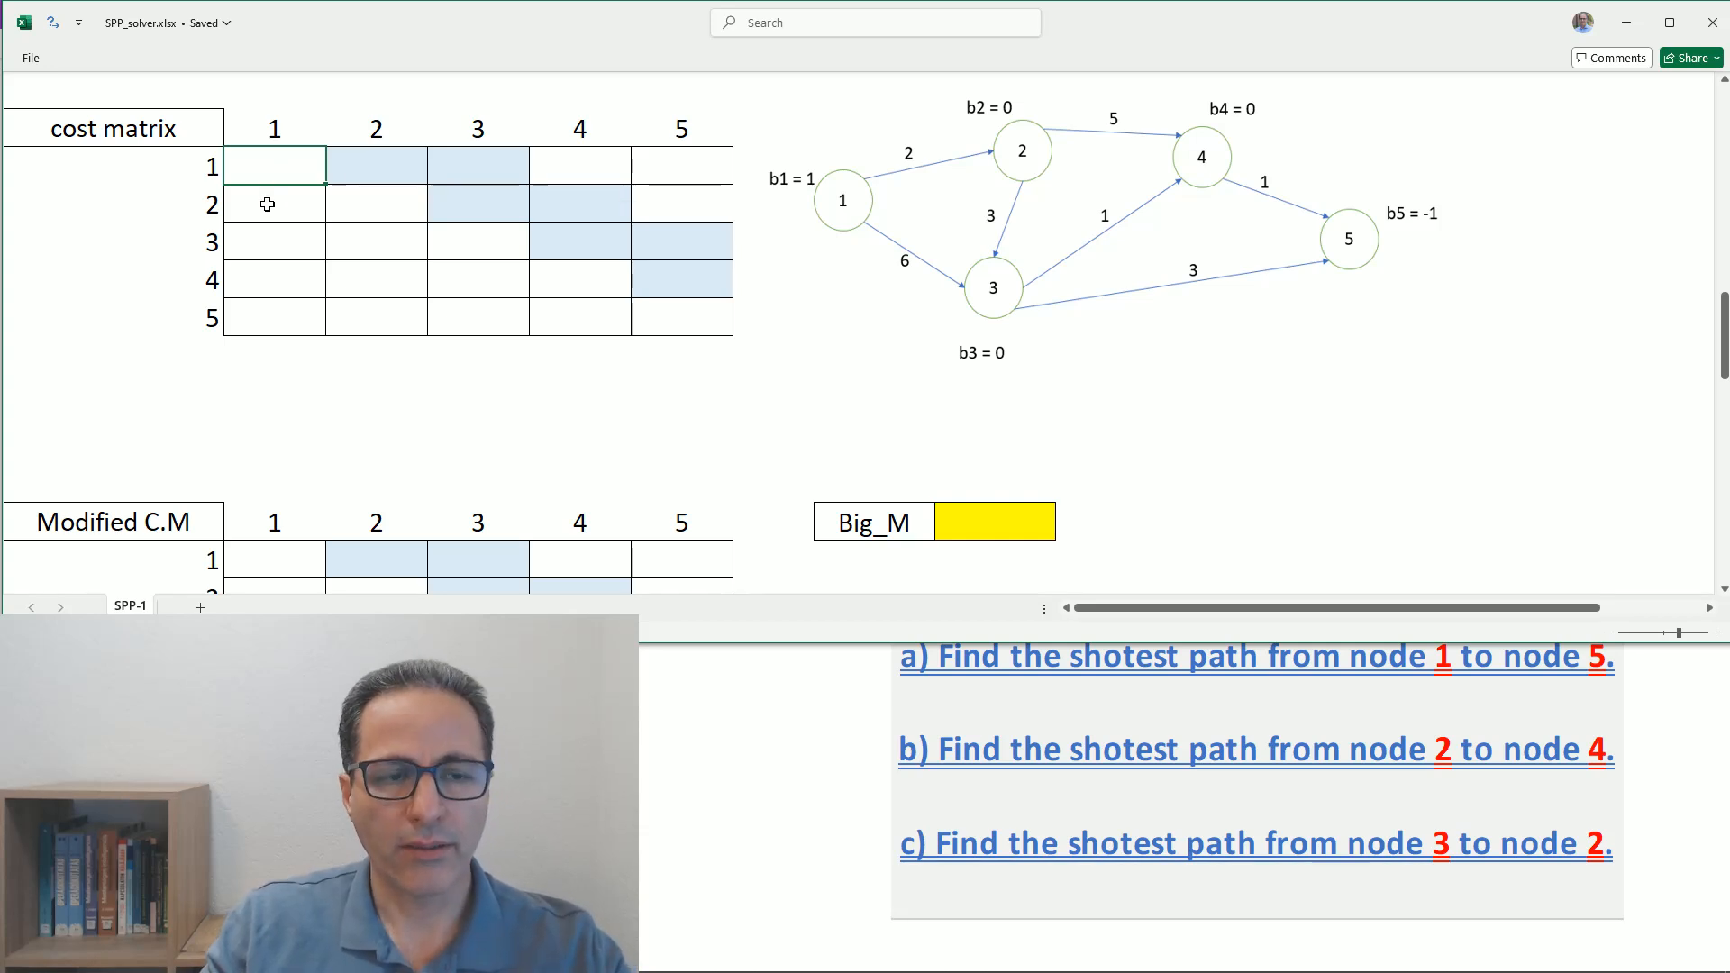
- Fill row 1 of the cost matrix with cost 2 to node 2 and cost 6 to node 3
{"action": "left_click", "coordinate": [379, 170]}
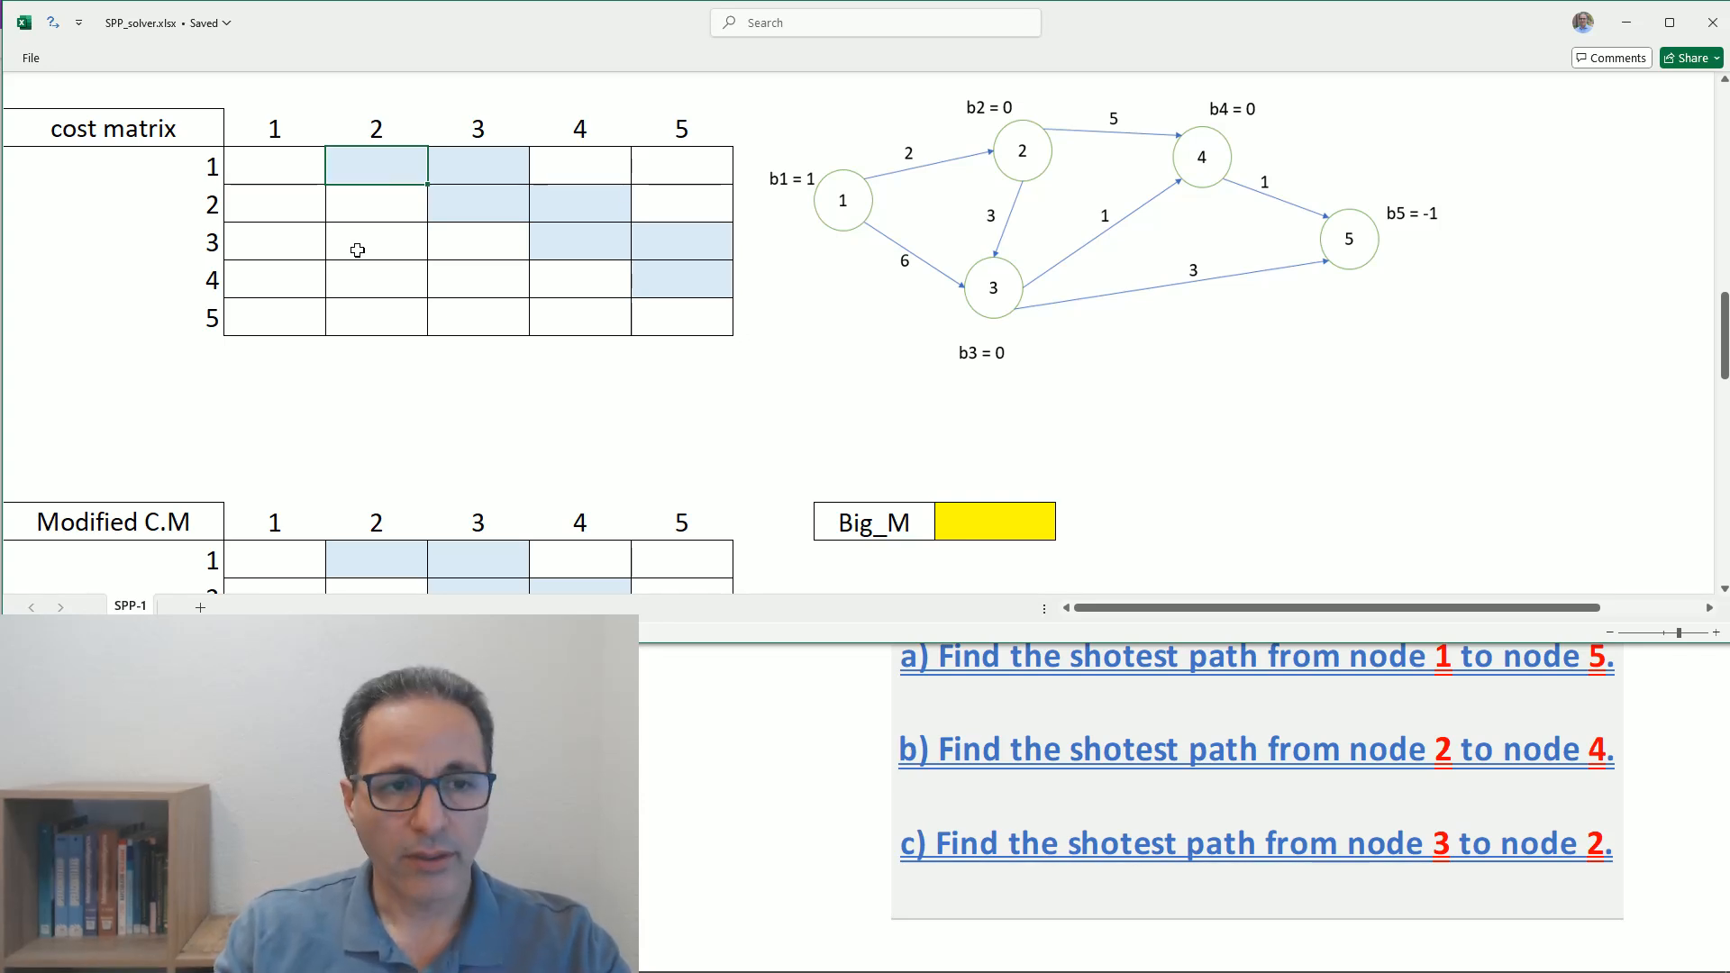
{"action": "type", "text": "2"}
{"action": "key", "text": "Tab"}
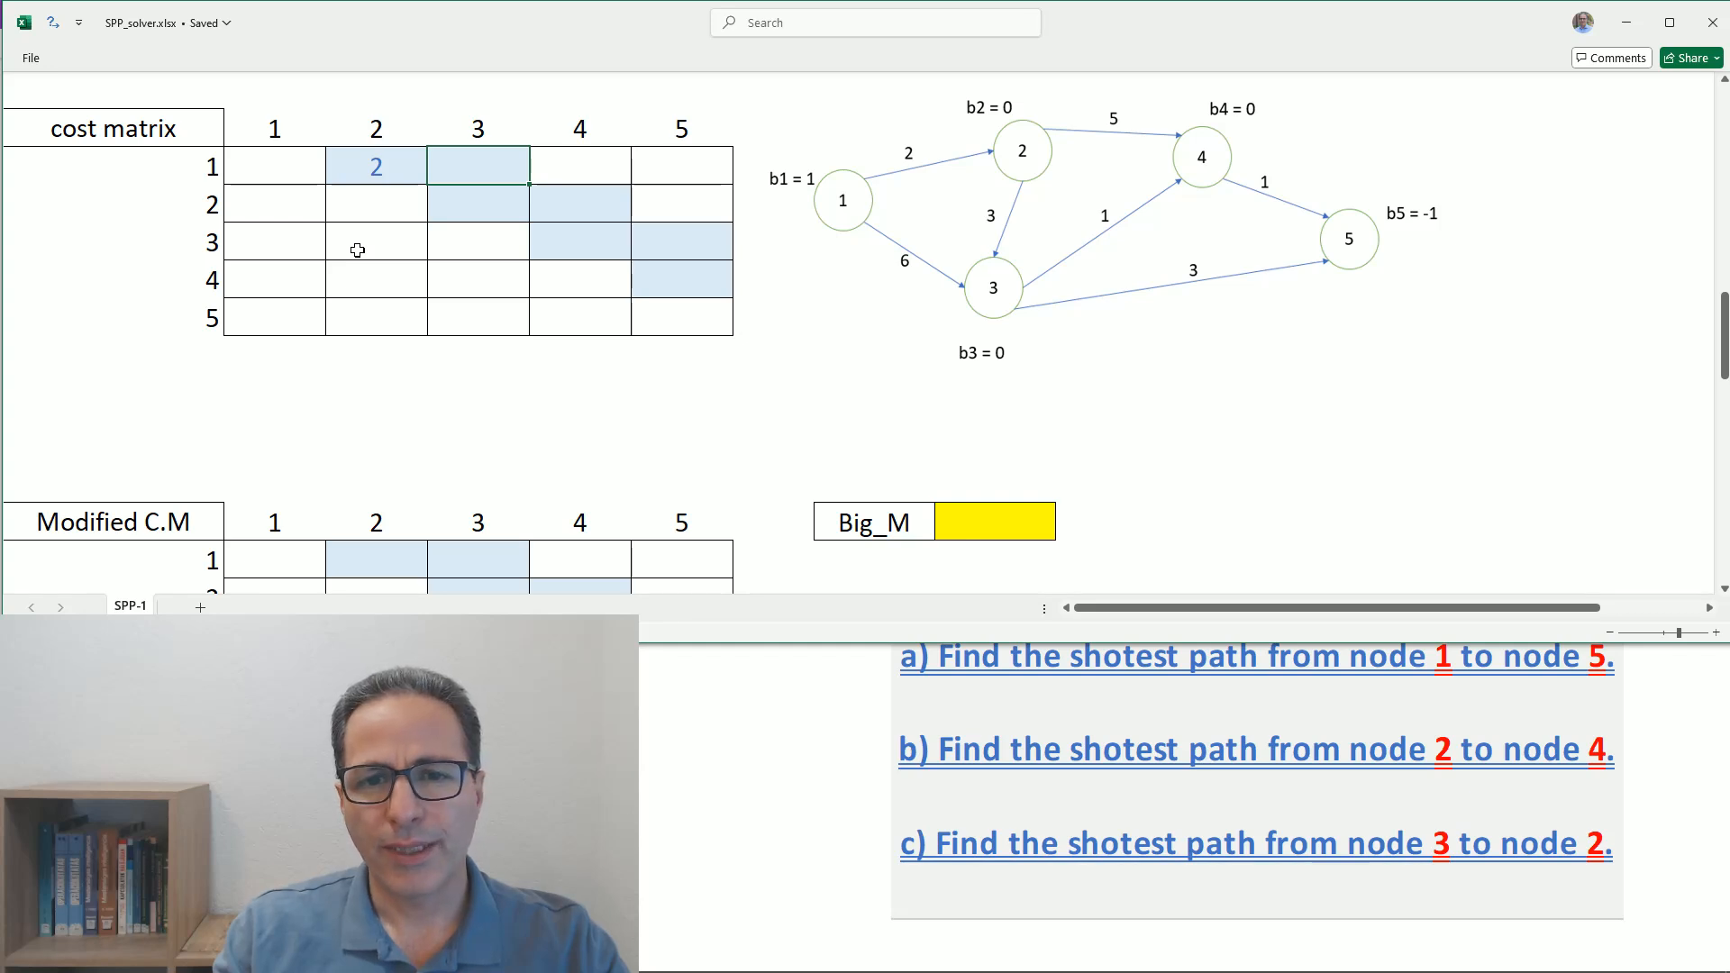
{"action": "type", "text": "6"}
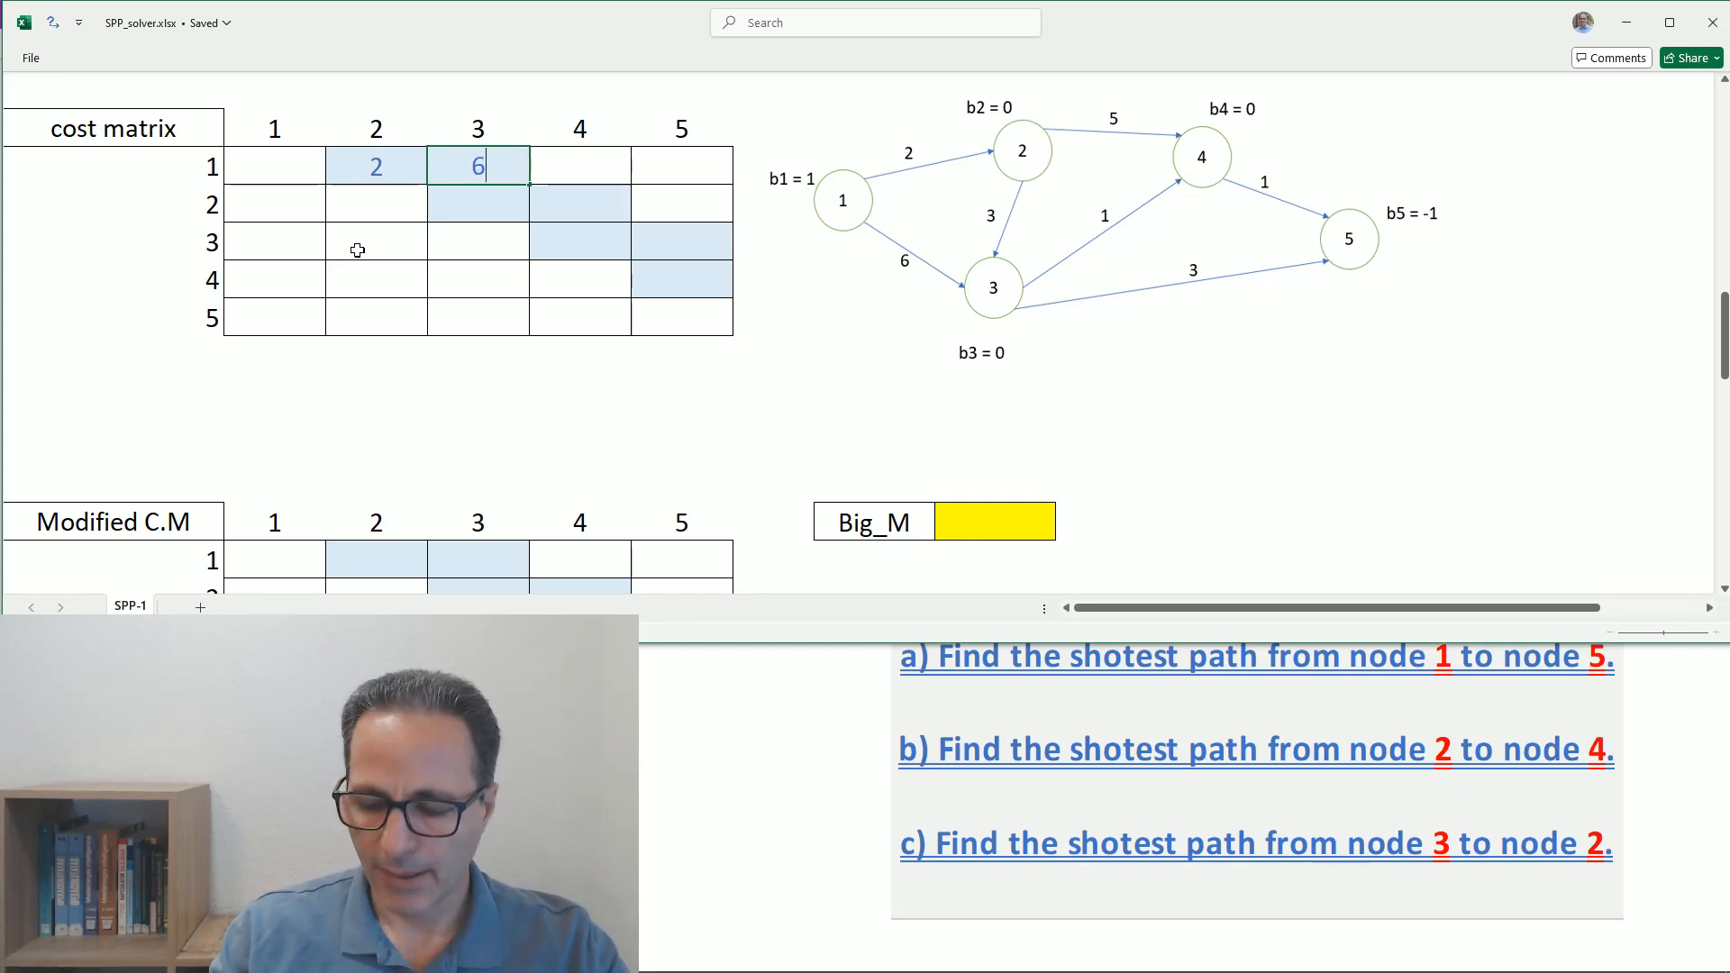
{"action": "key", "text": "Return"}
- Fill row 2 of the cost matrix with cost 3 to node 3 and cost 5 to node 4
{"action": "key", "text": "Tab"}
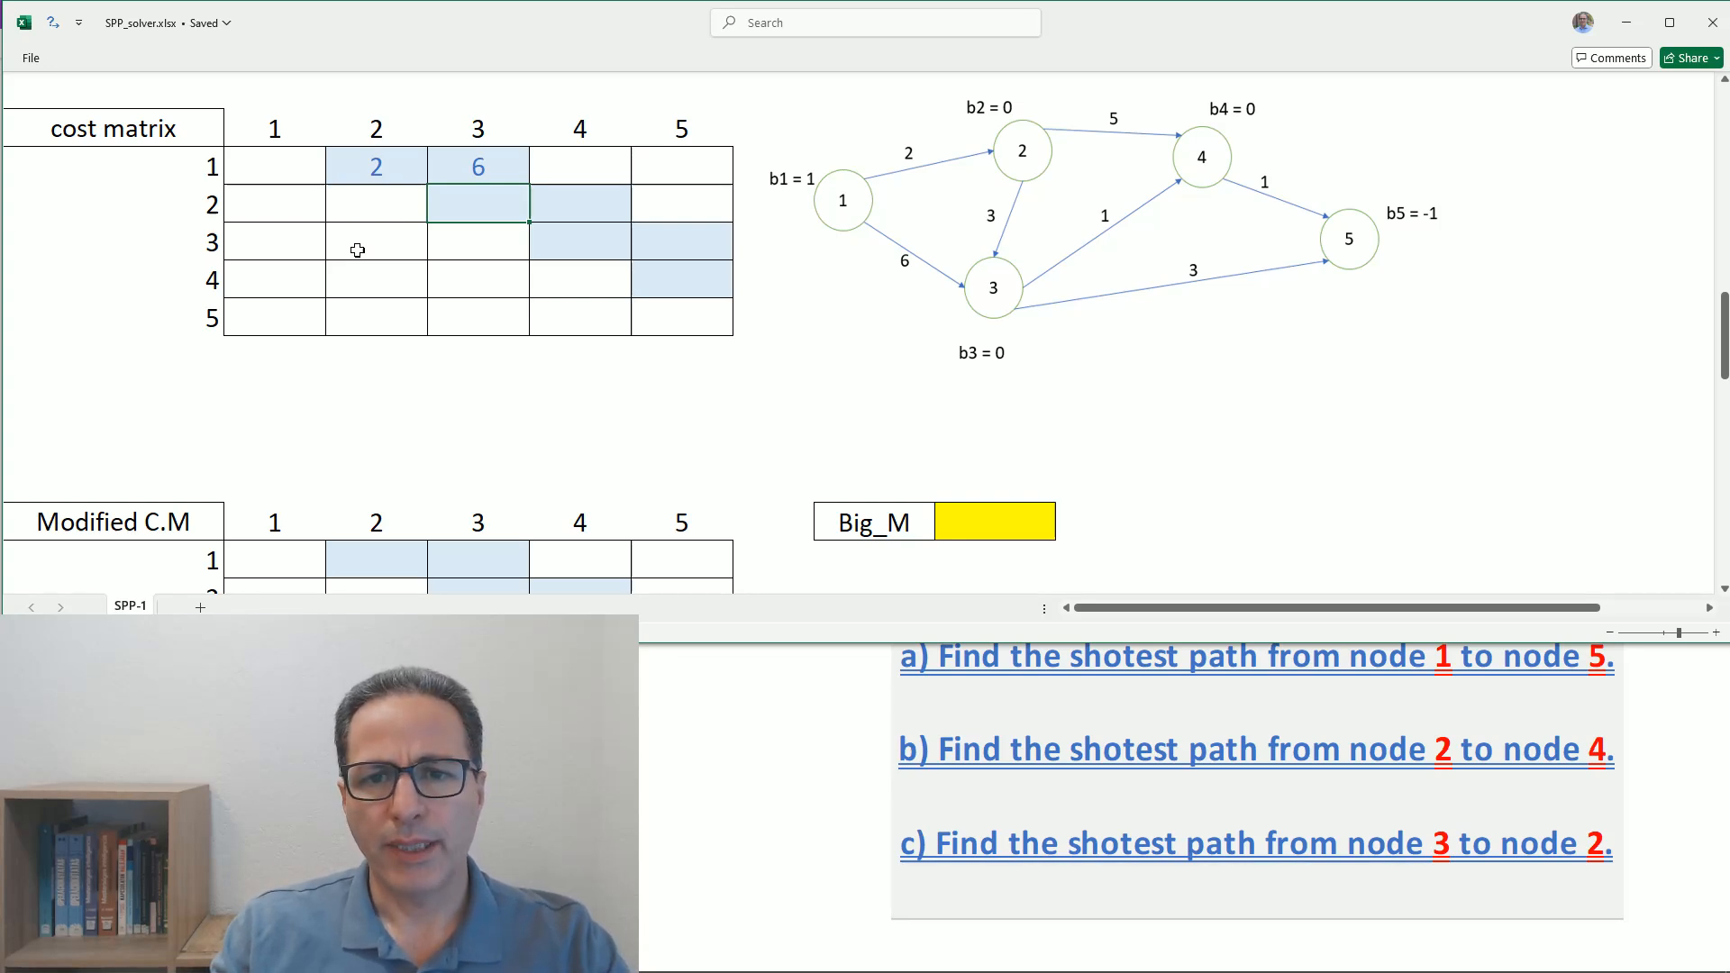
{"action": "type", "text": "3"}
{"action": "key", "text": "Tab"}
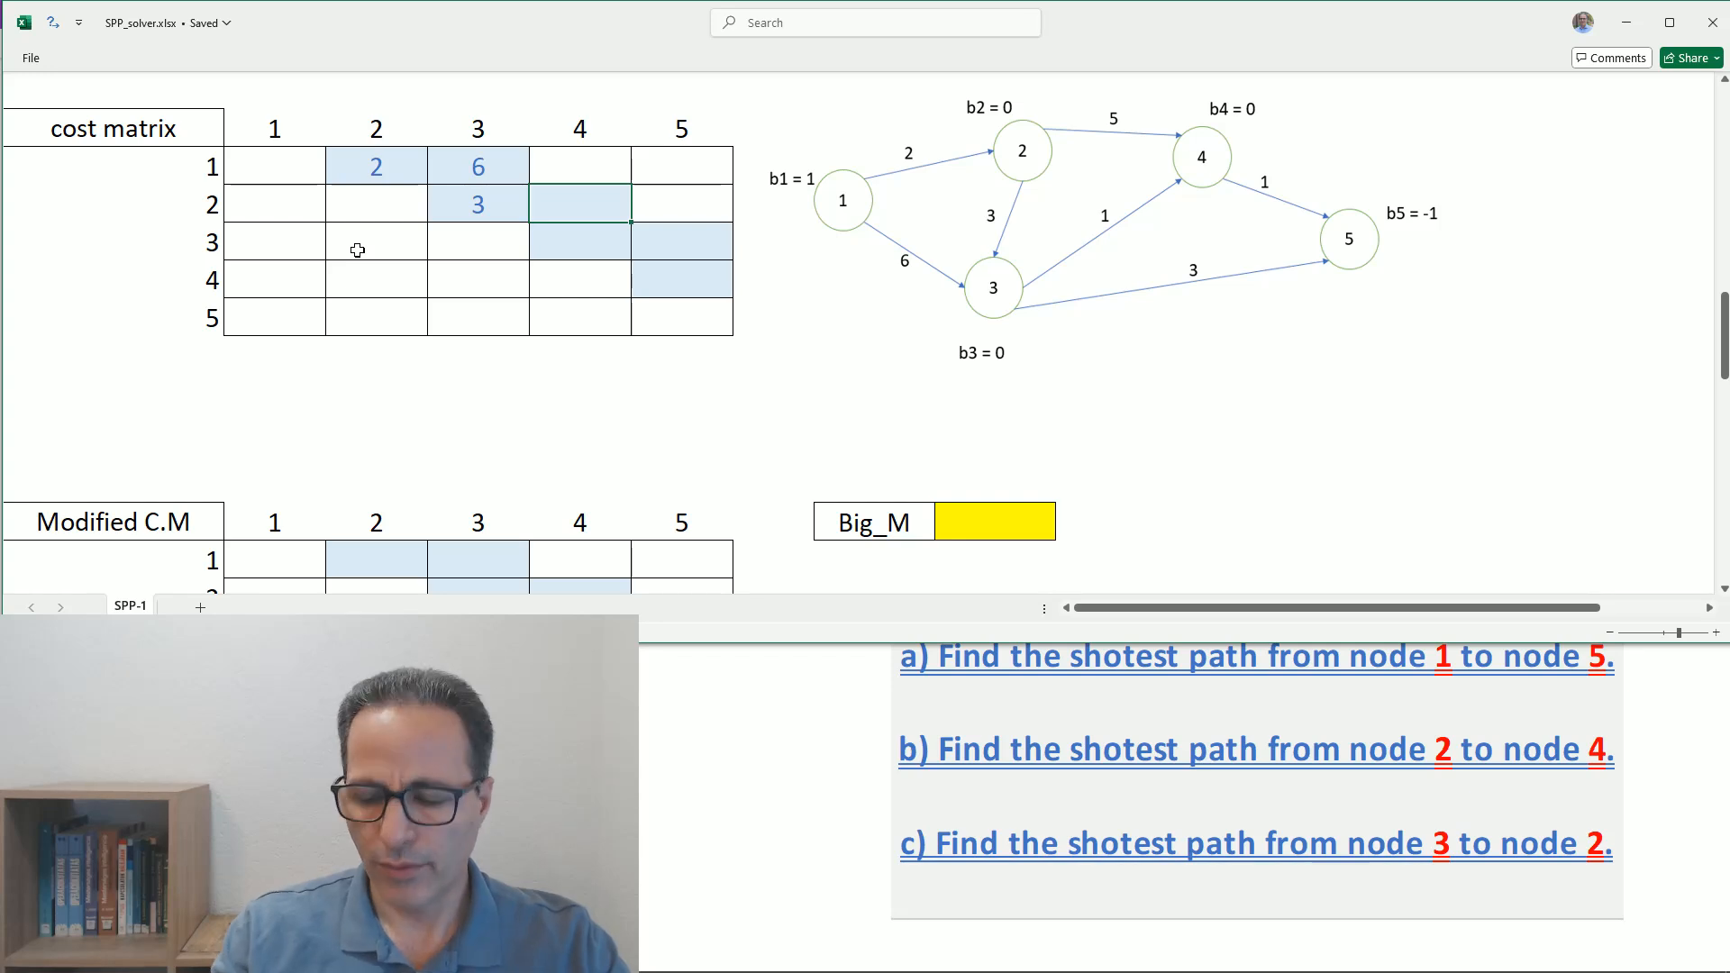
{"action": "key", "text": "Return"}
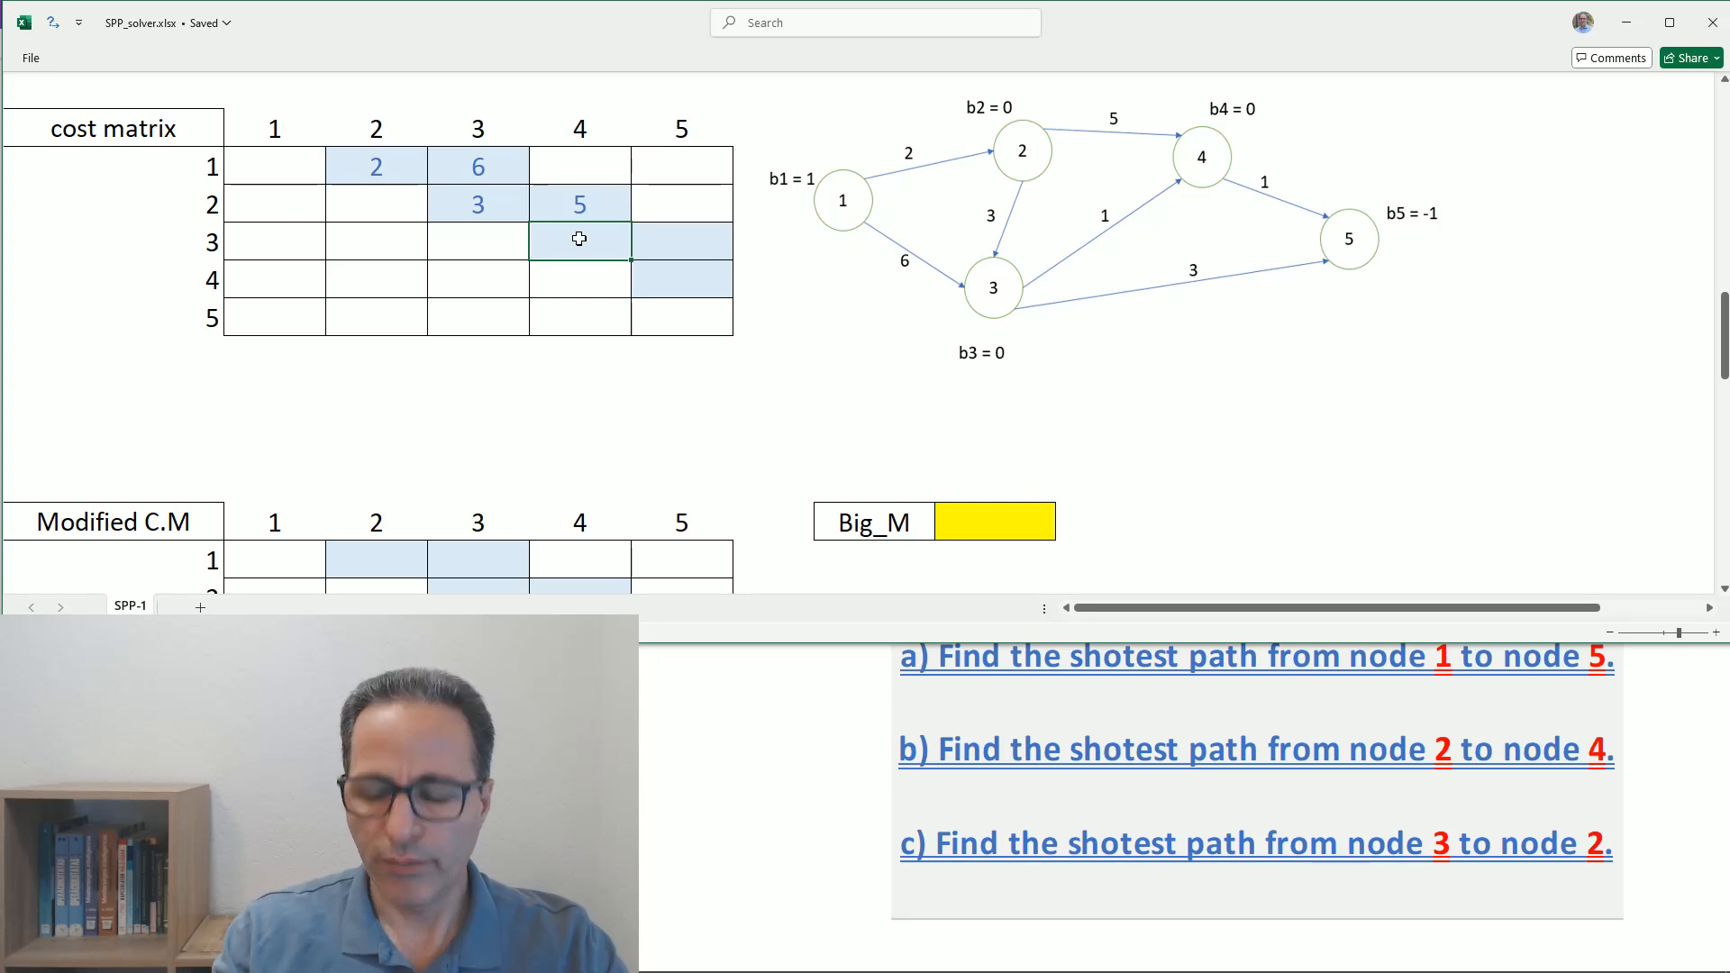
- Enter costs 1 to node 4 and 3 to node 5 in row 3 of the cost matrix, and 1 to node 5 in row 4
{"action": "type", "text": "1"}
{"action": "key", "text": "Tab"}
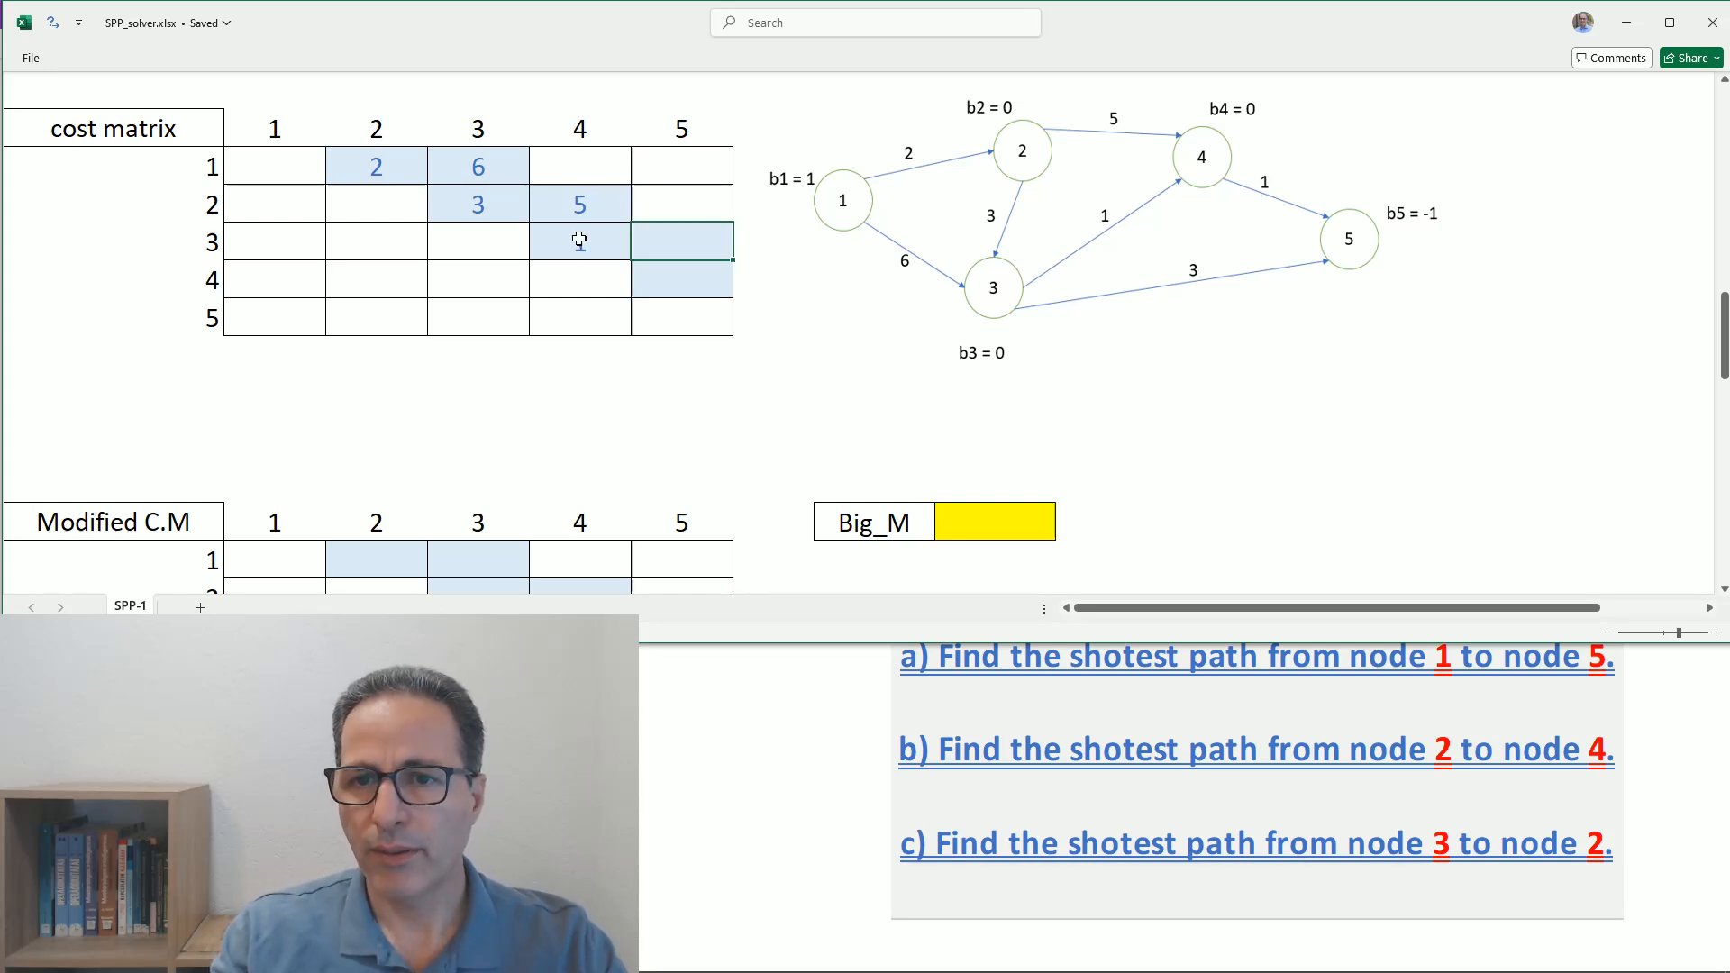
{"action": "type", "text": "3"}
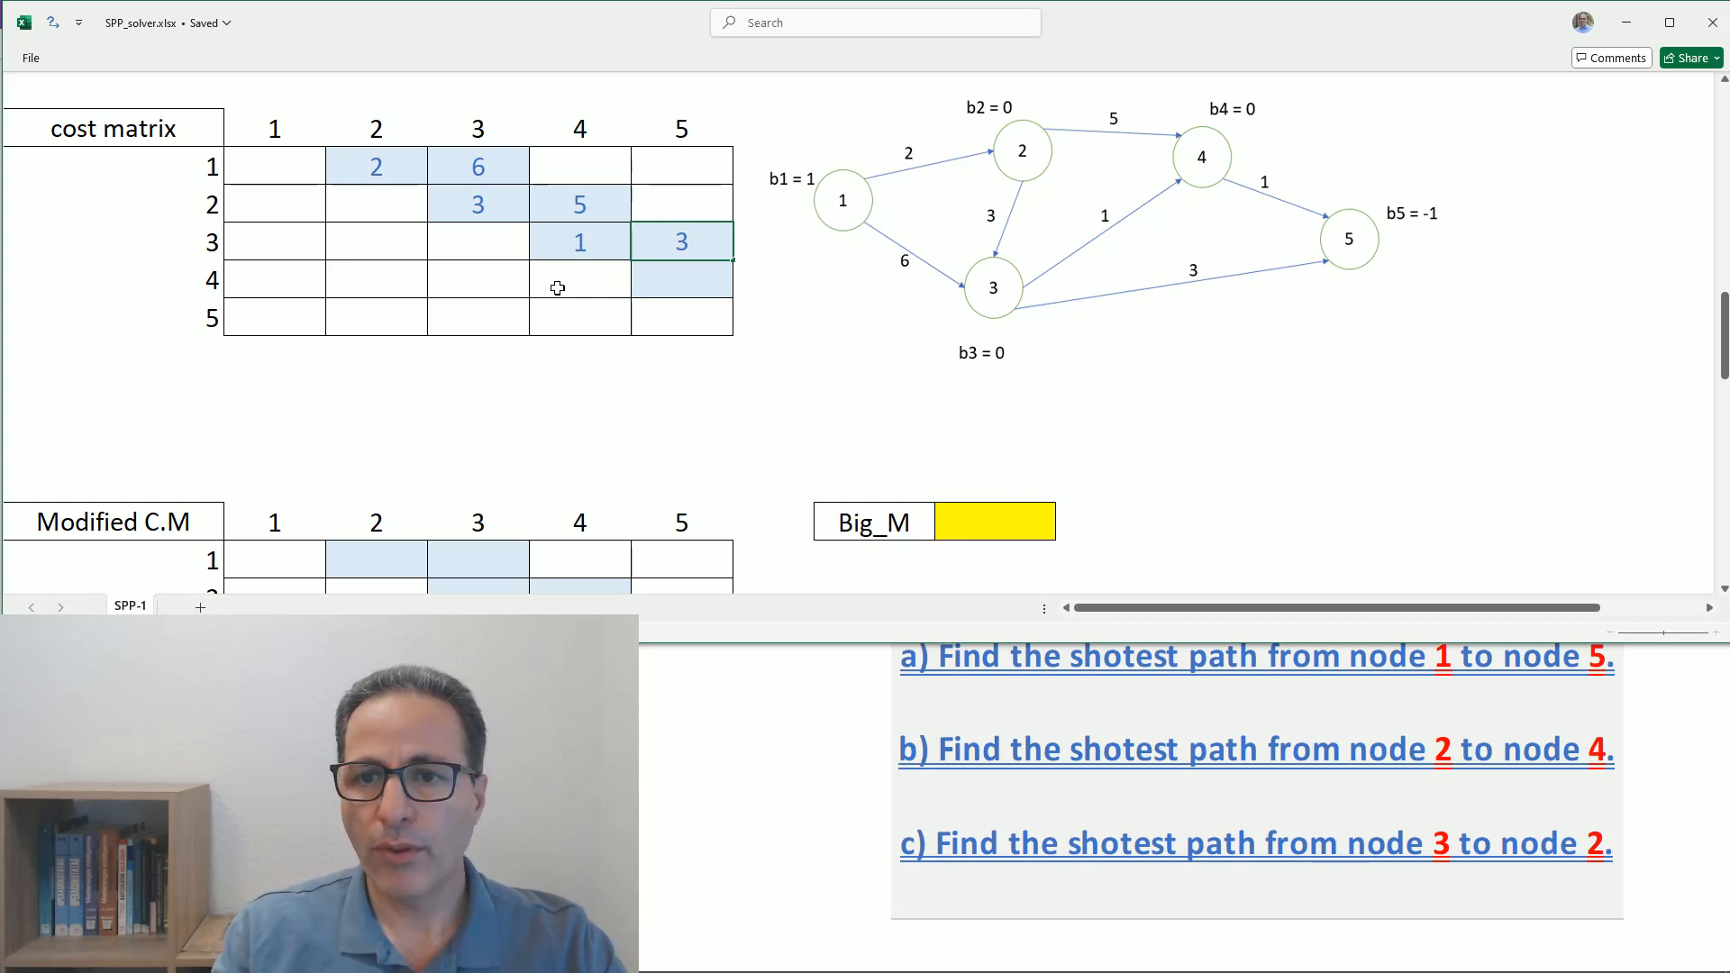
{"action": "left_click", "coordinate": [677, 285]}
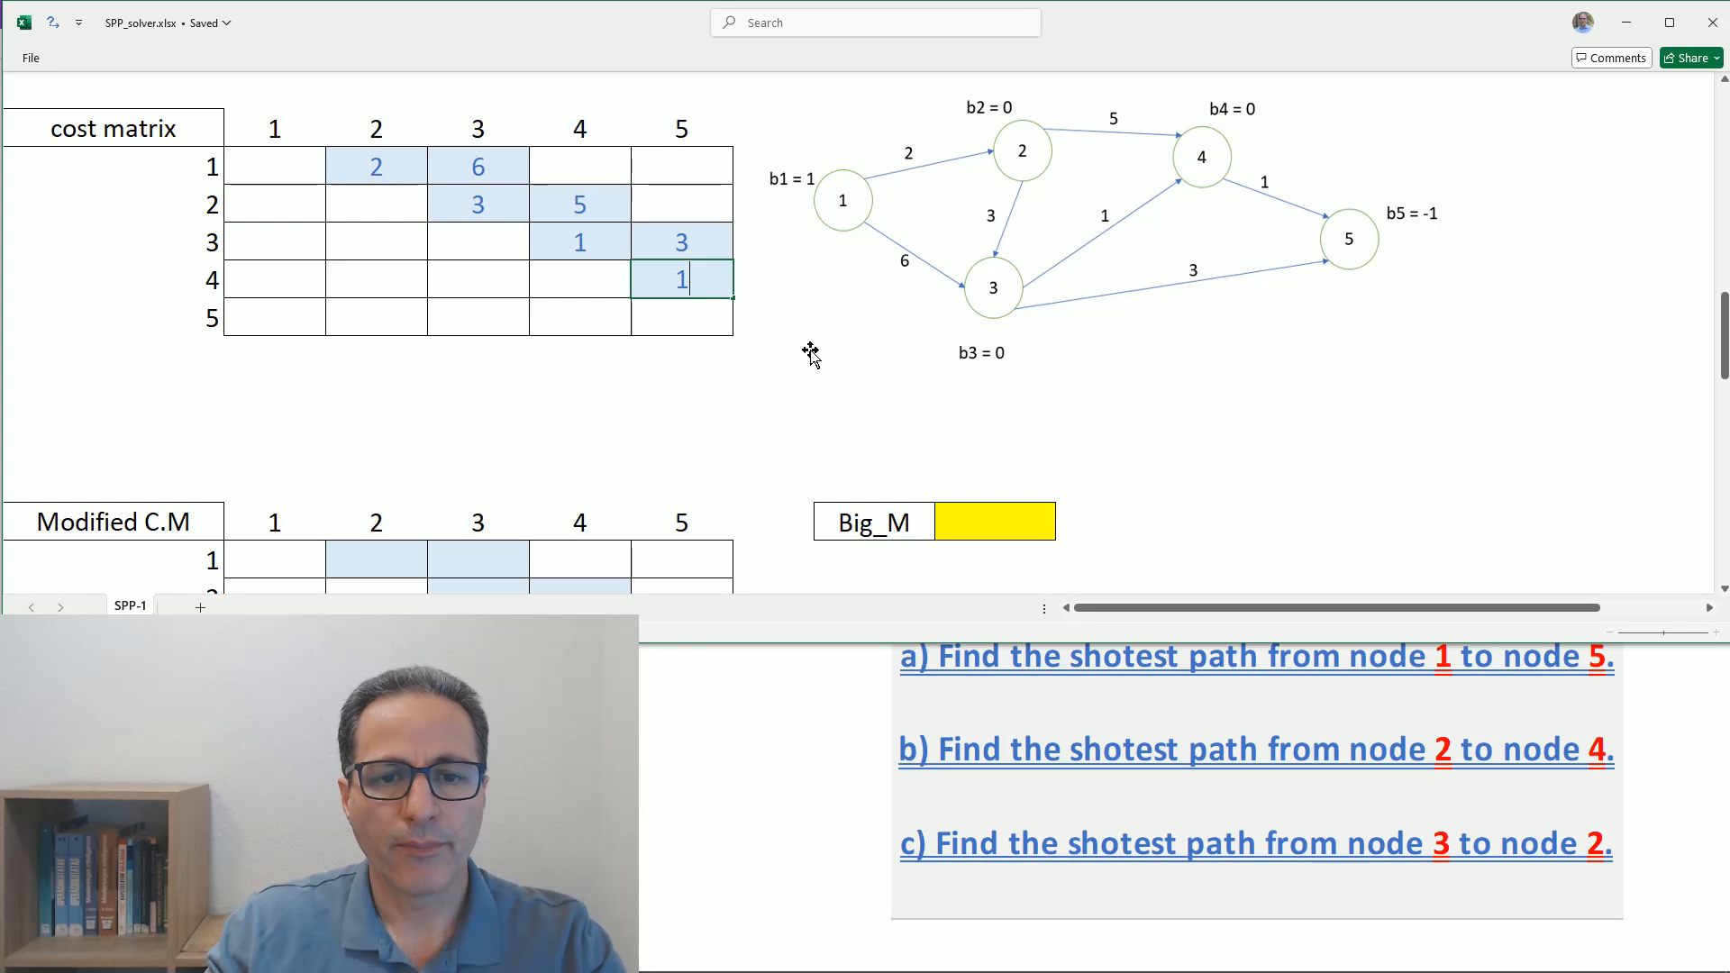
{"action": "left_click", "coordinate": [772, 278]}
{"action": "left_click", "coordinate": [598, 422]}
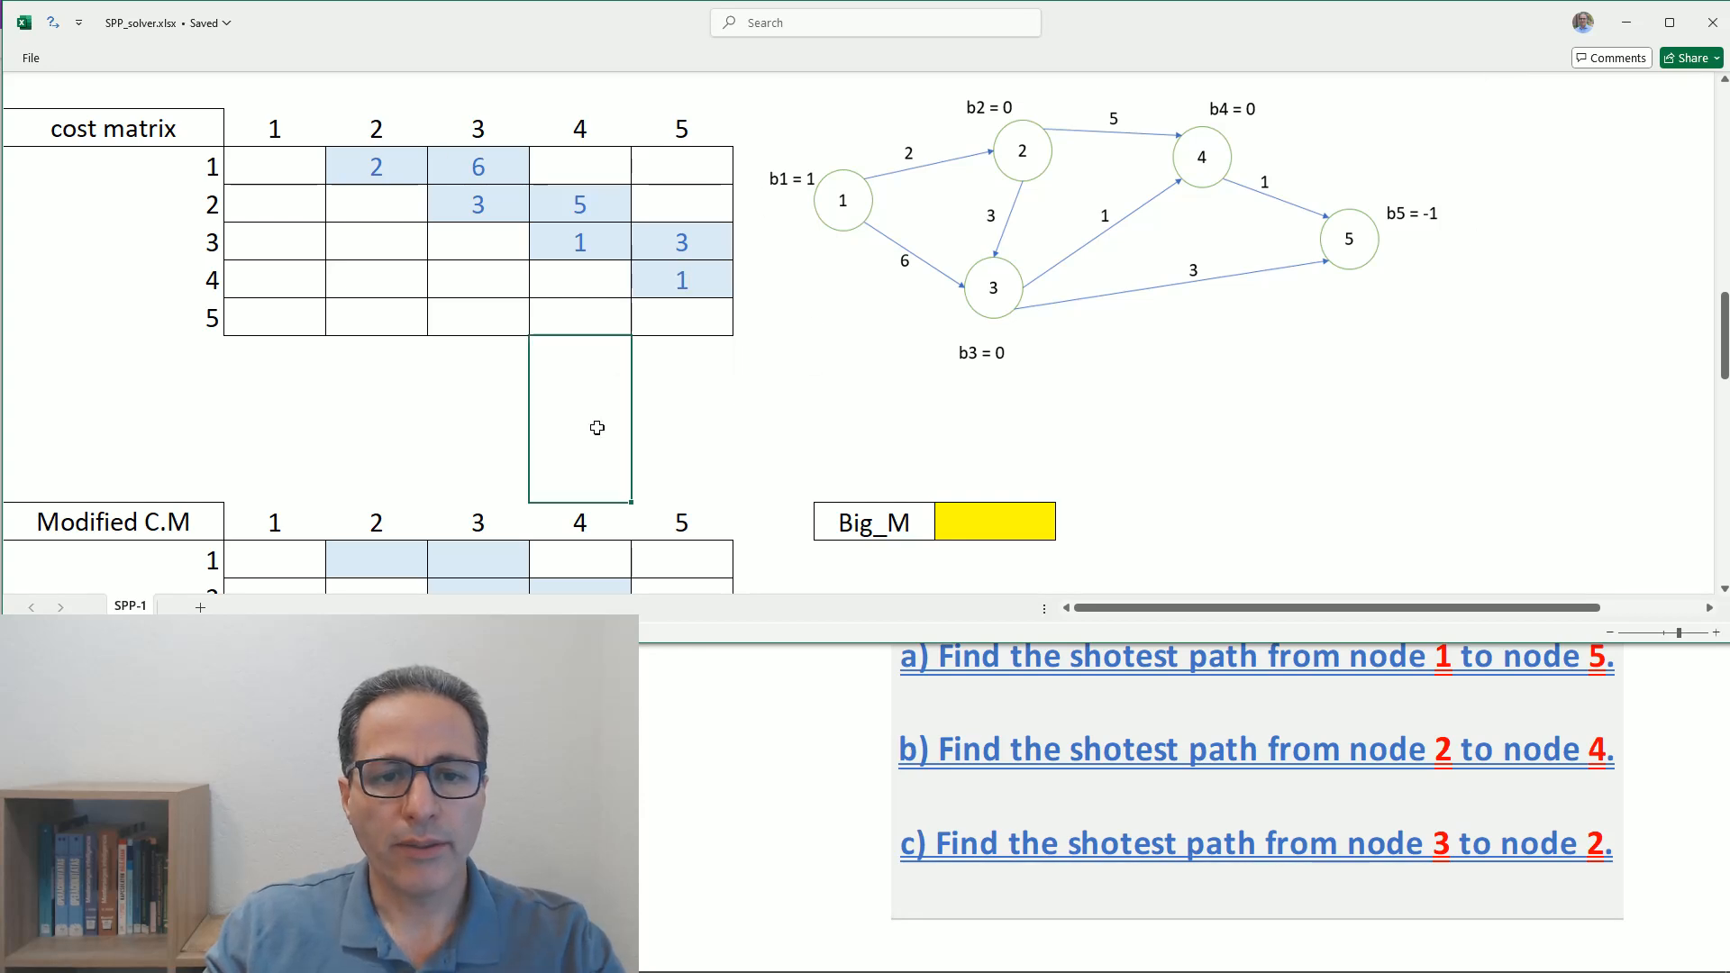
{"action": "left_click", "coordinate": [676, 555]}
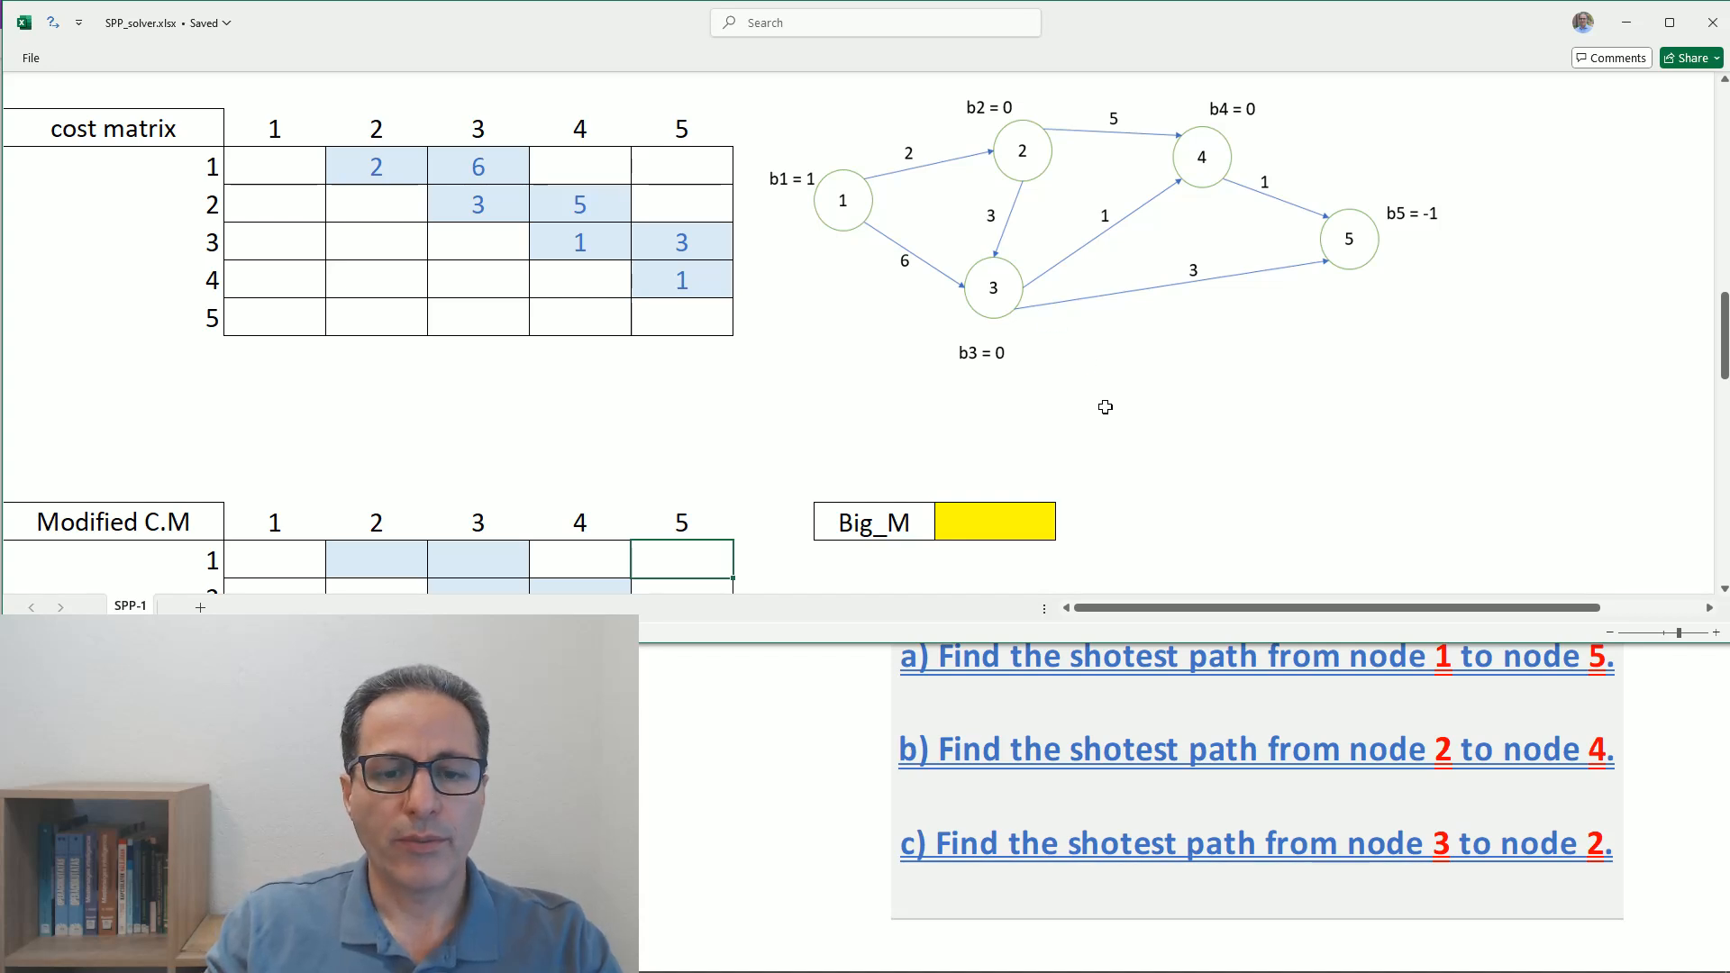
{"action": "scroll", "coordinate": [1105, 407], "scroll_direction": "down", "scroll_amount": 2}
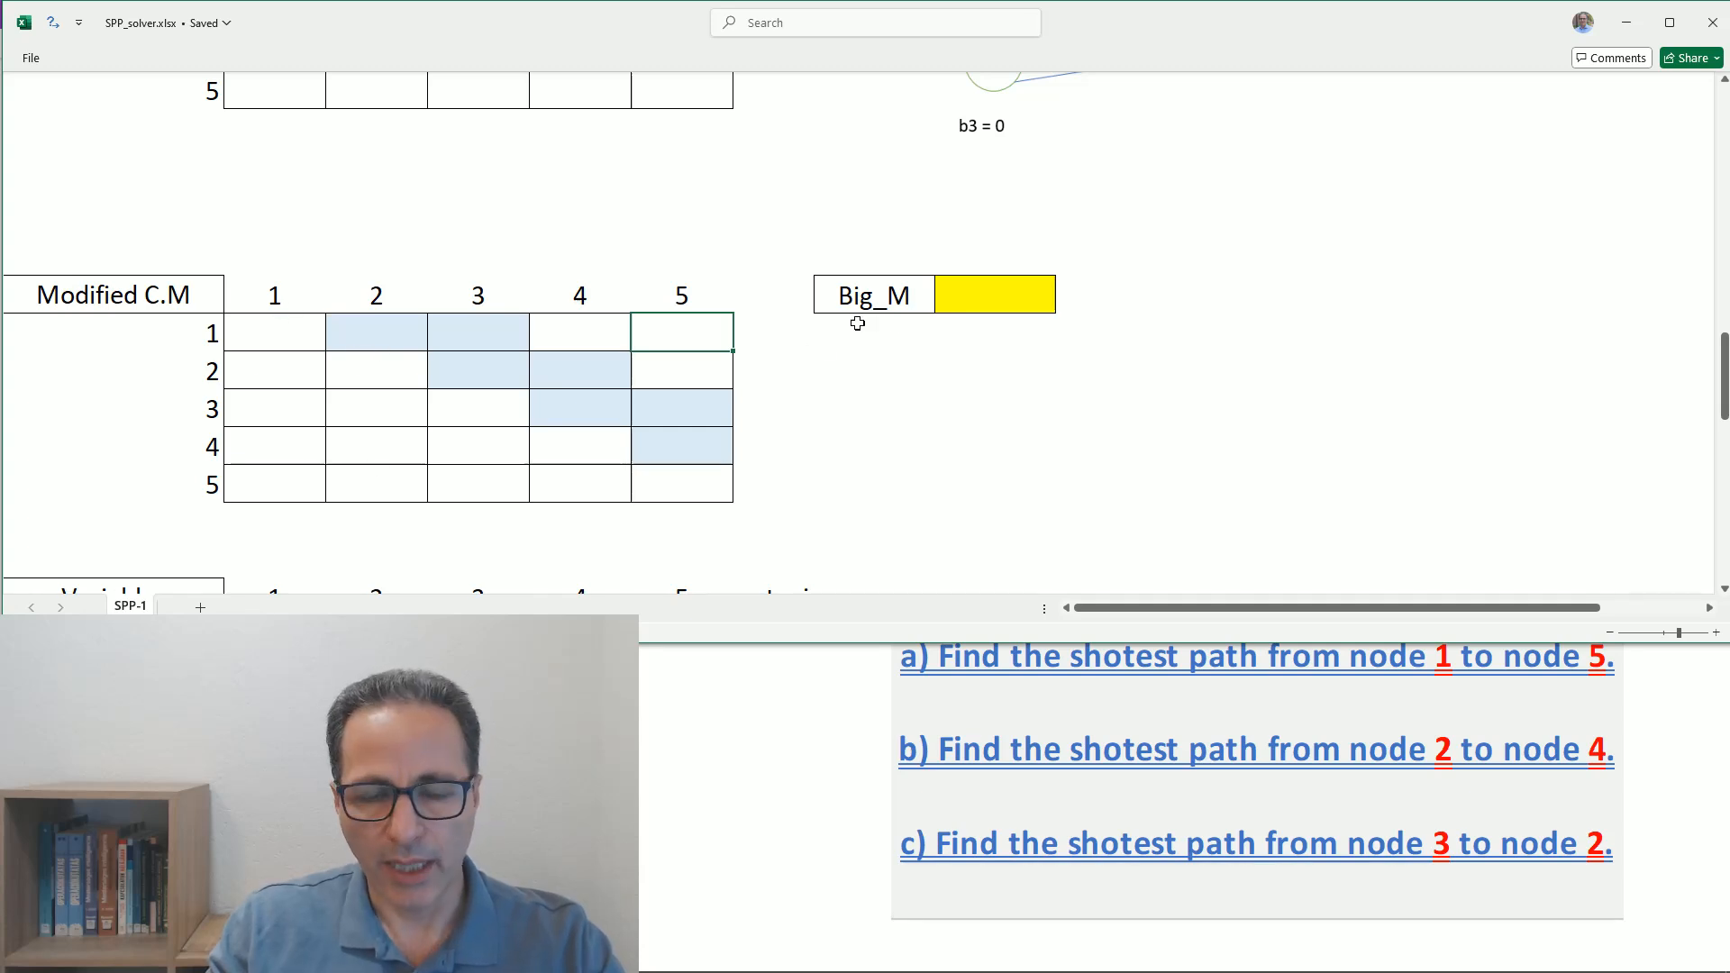
{"action": "left_click", "coordinate": [261, 338]}
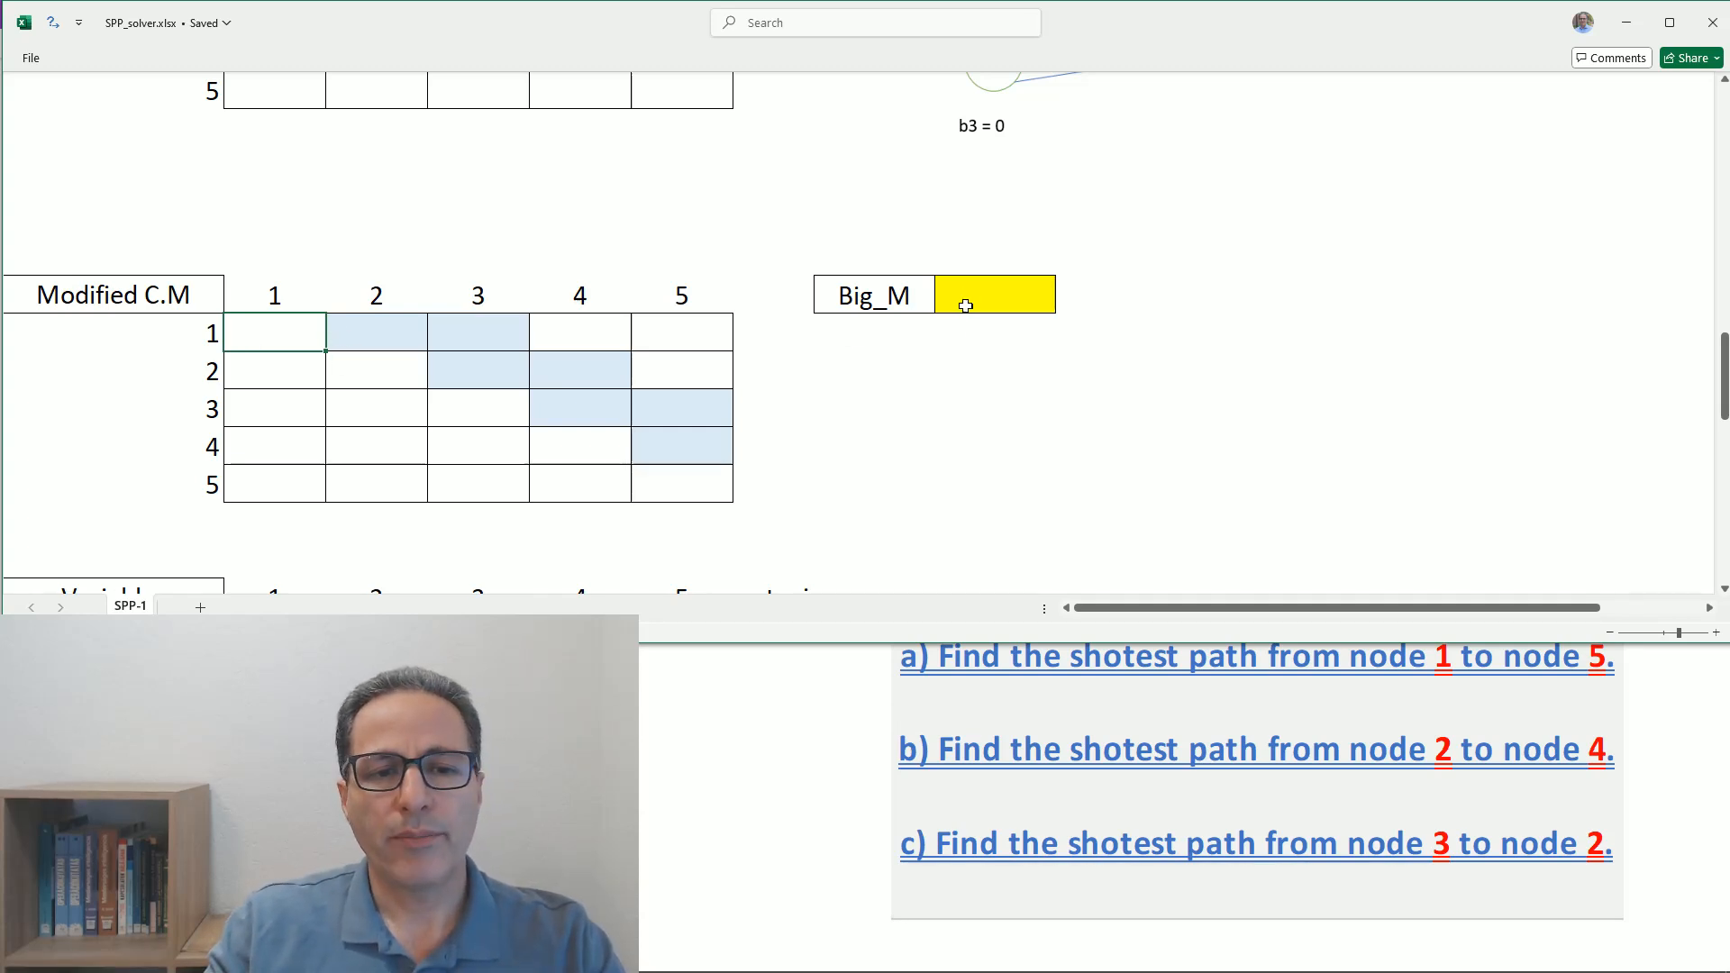
- Compute Big_M in its yellow cell as the sum of the cost matrix B20:F24 plus 1
{"action": "scroll", "coordinate": [934, 391], "scroll_direction": "up", "scroll_amount": 1}
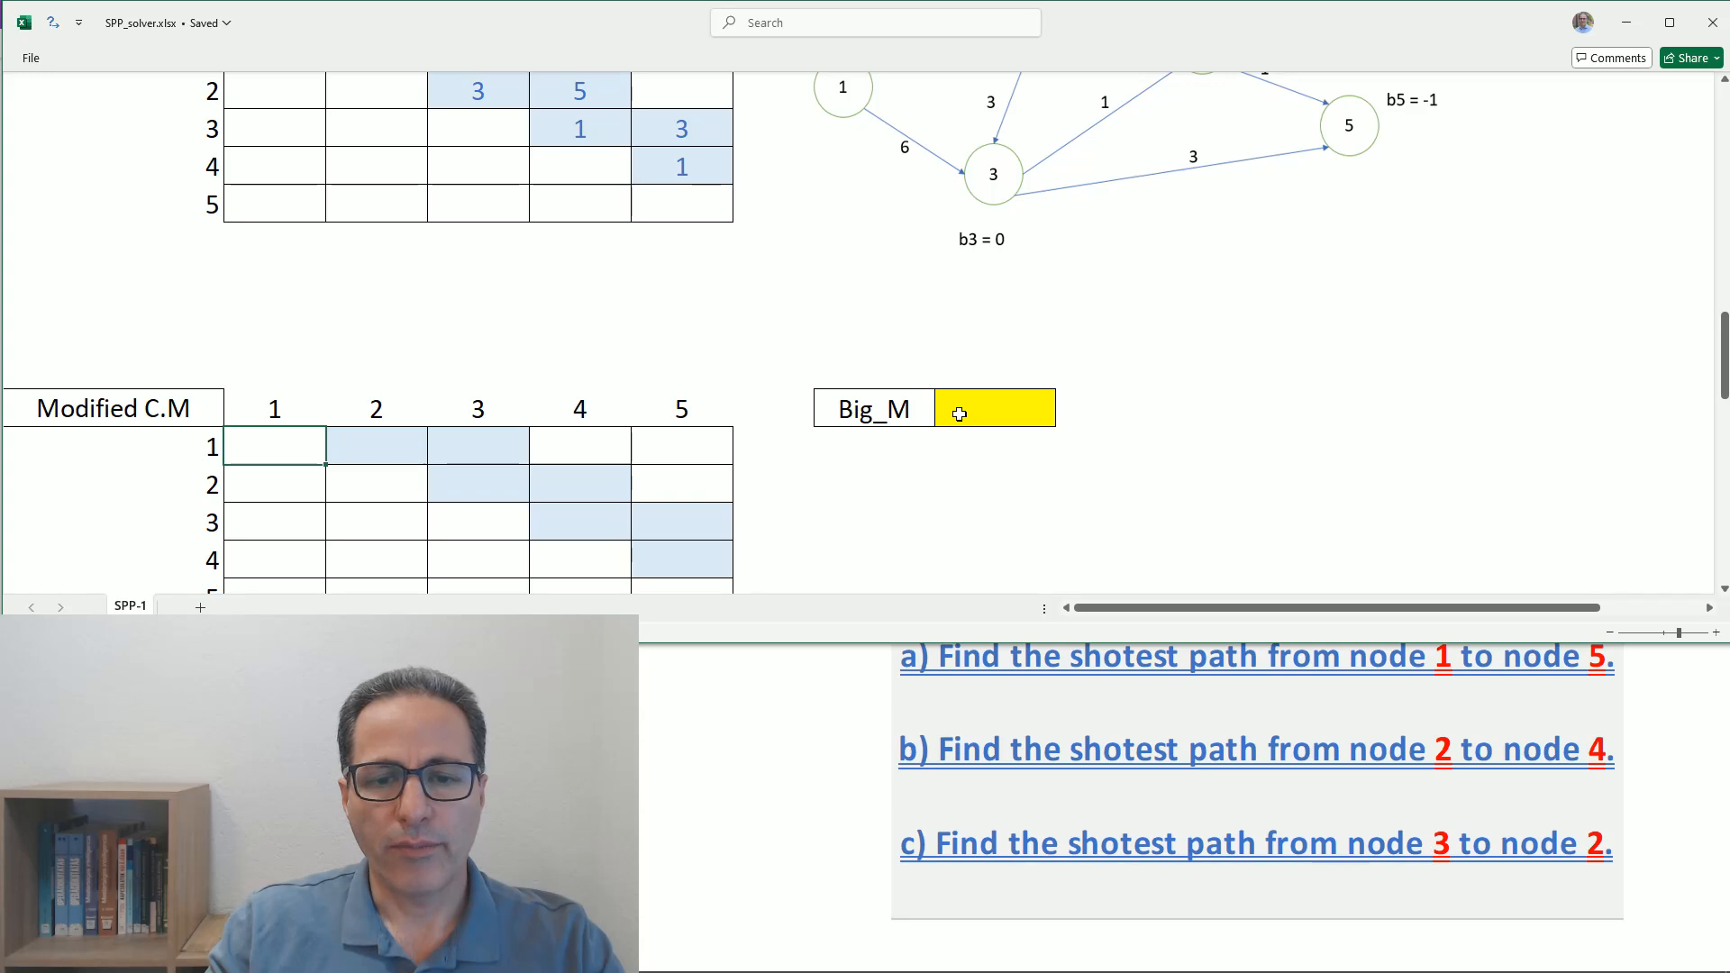
{"action": "left_click", "coordinate": [959, 414]}
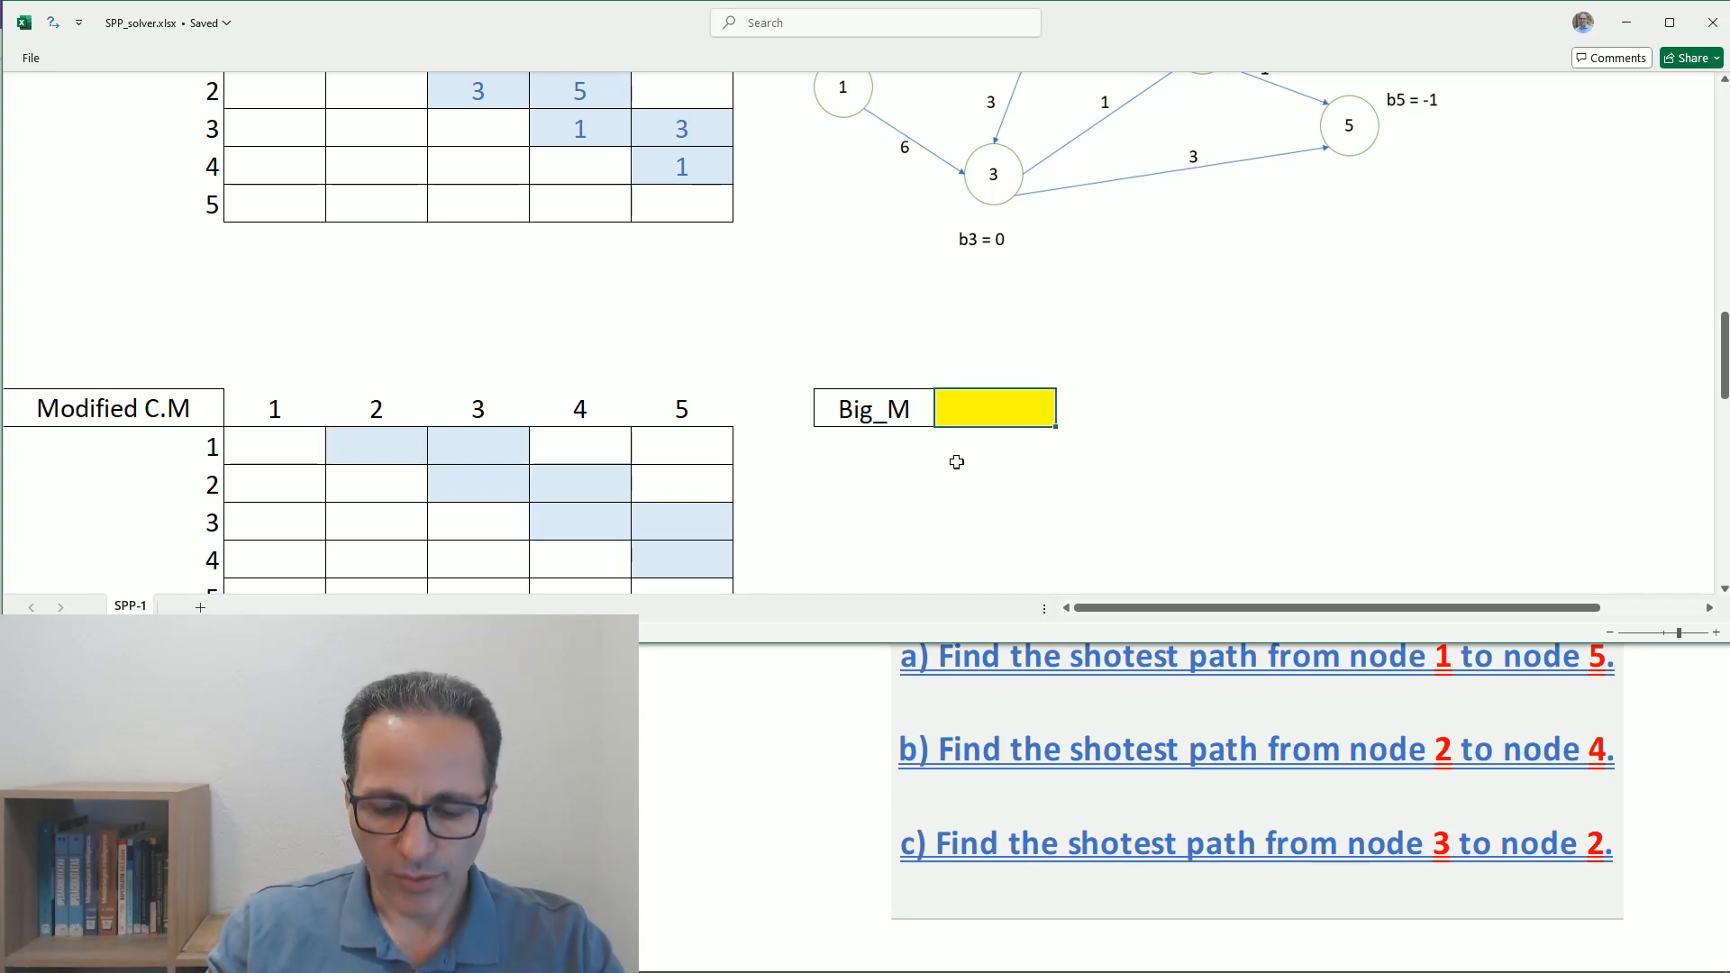
{"action": "type", "text": "="}
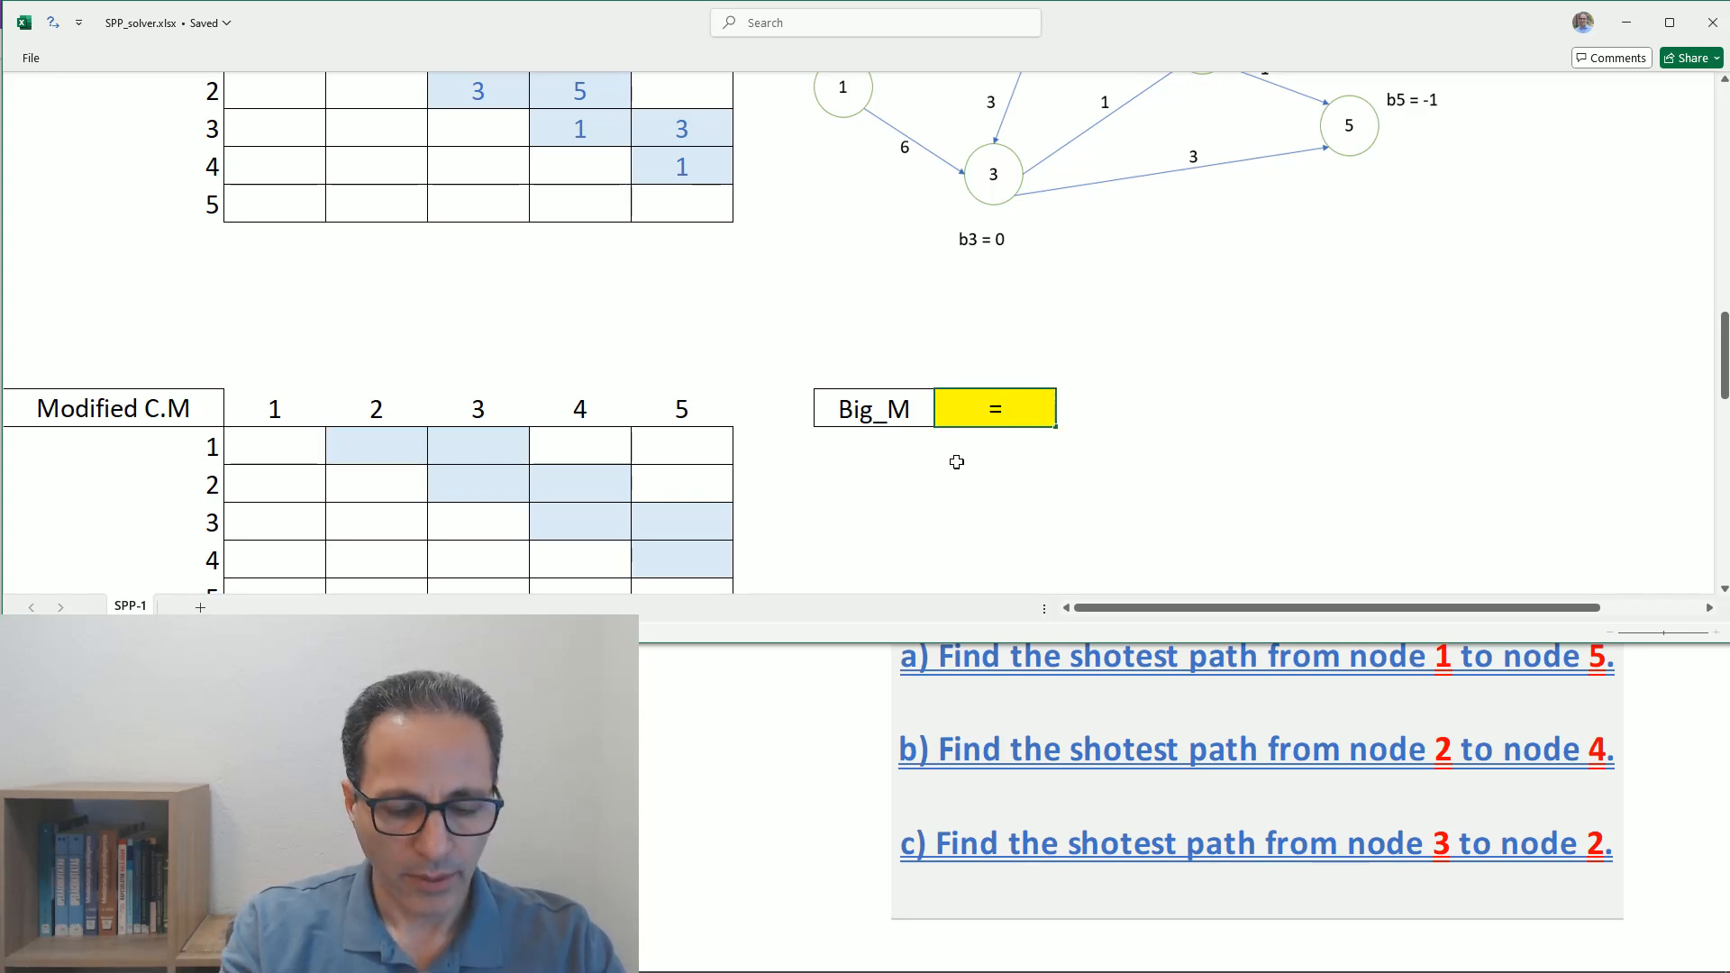
{"action": "type", "text": "sum"}
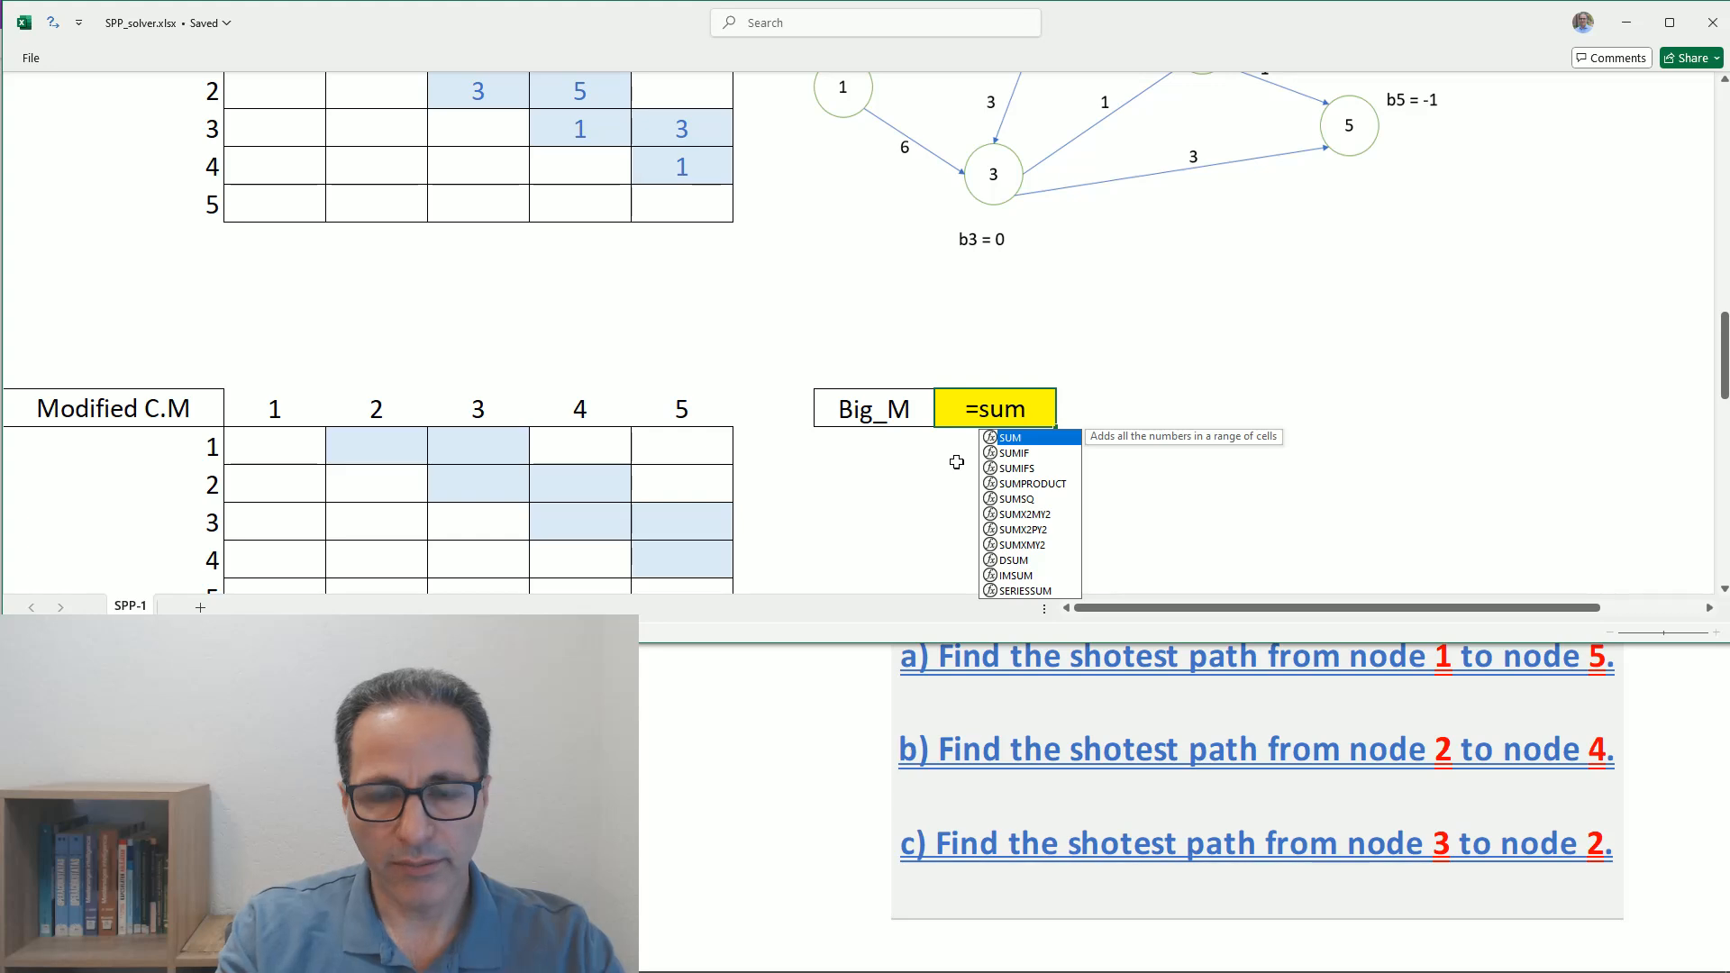
{"action": "type", "text": "("}
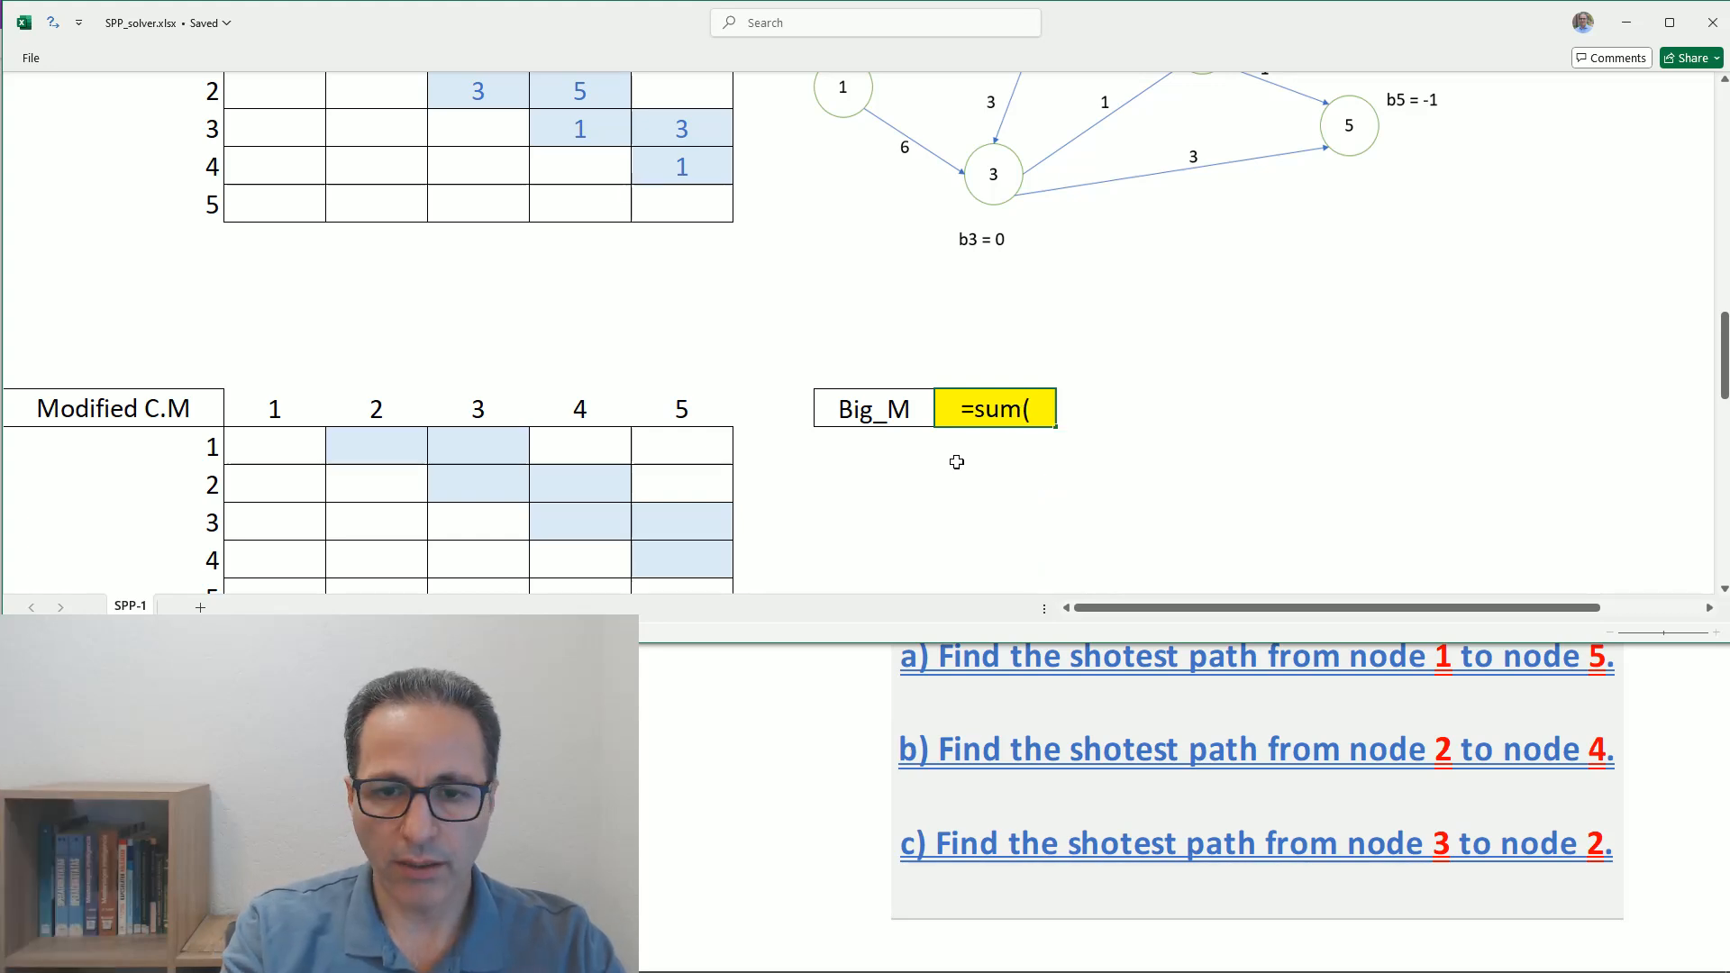
{"action": "scroll", "coordinate": [716, 210], "scroll_direction": "up", "scroll_amount": 1}
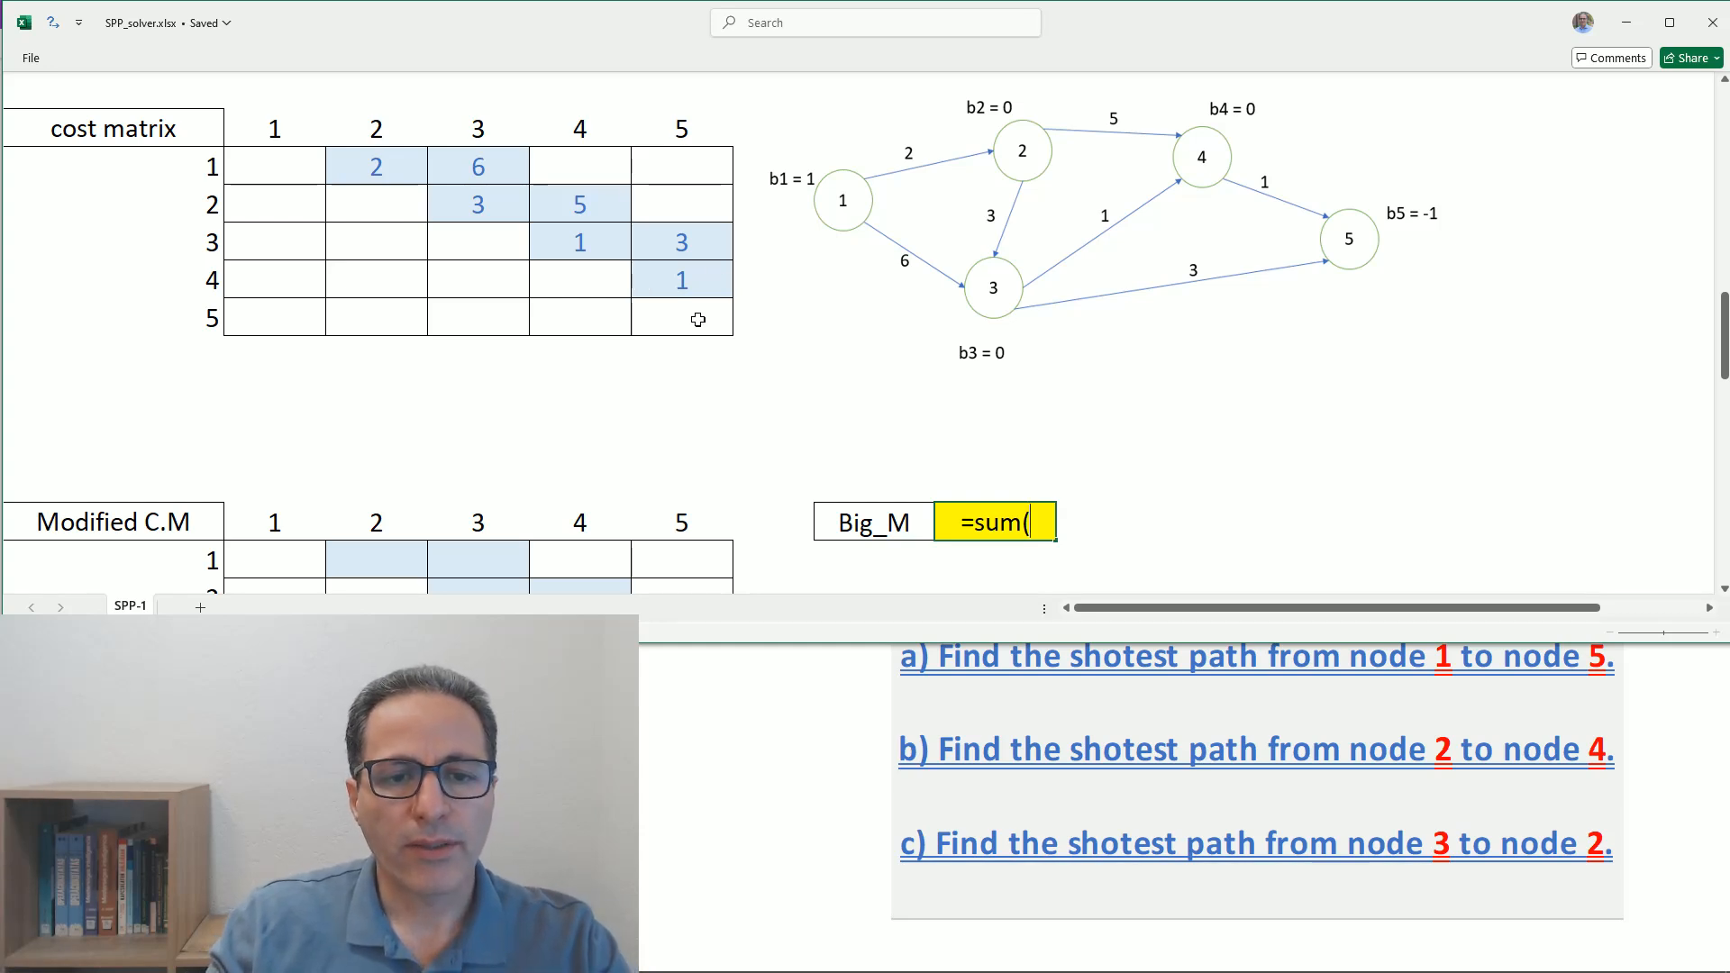
{"action": "left_click_drag", "start_coordinate": [679, 320], "coordinate": [270, 179]}
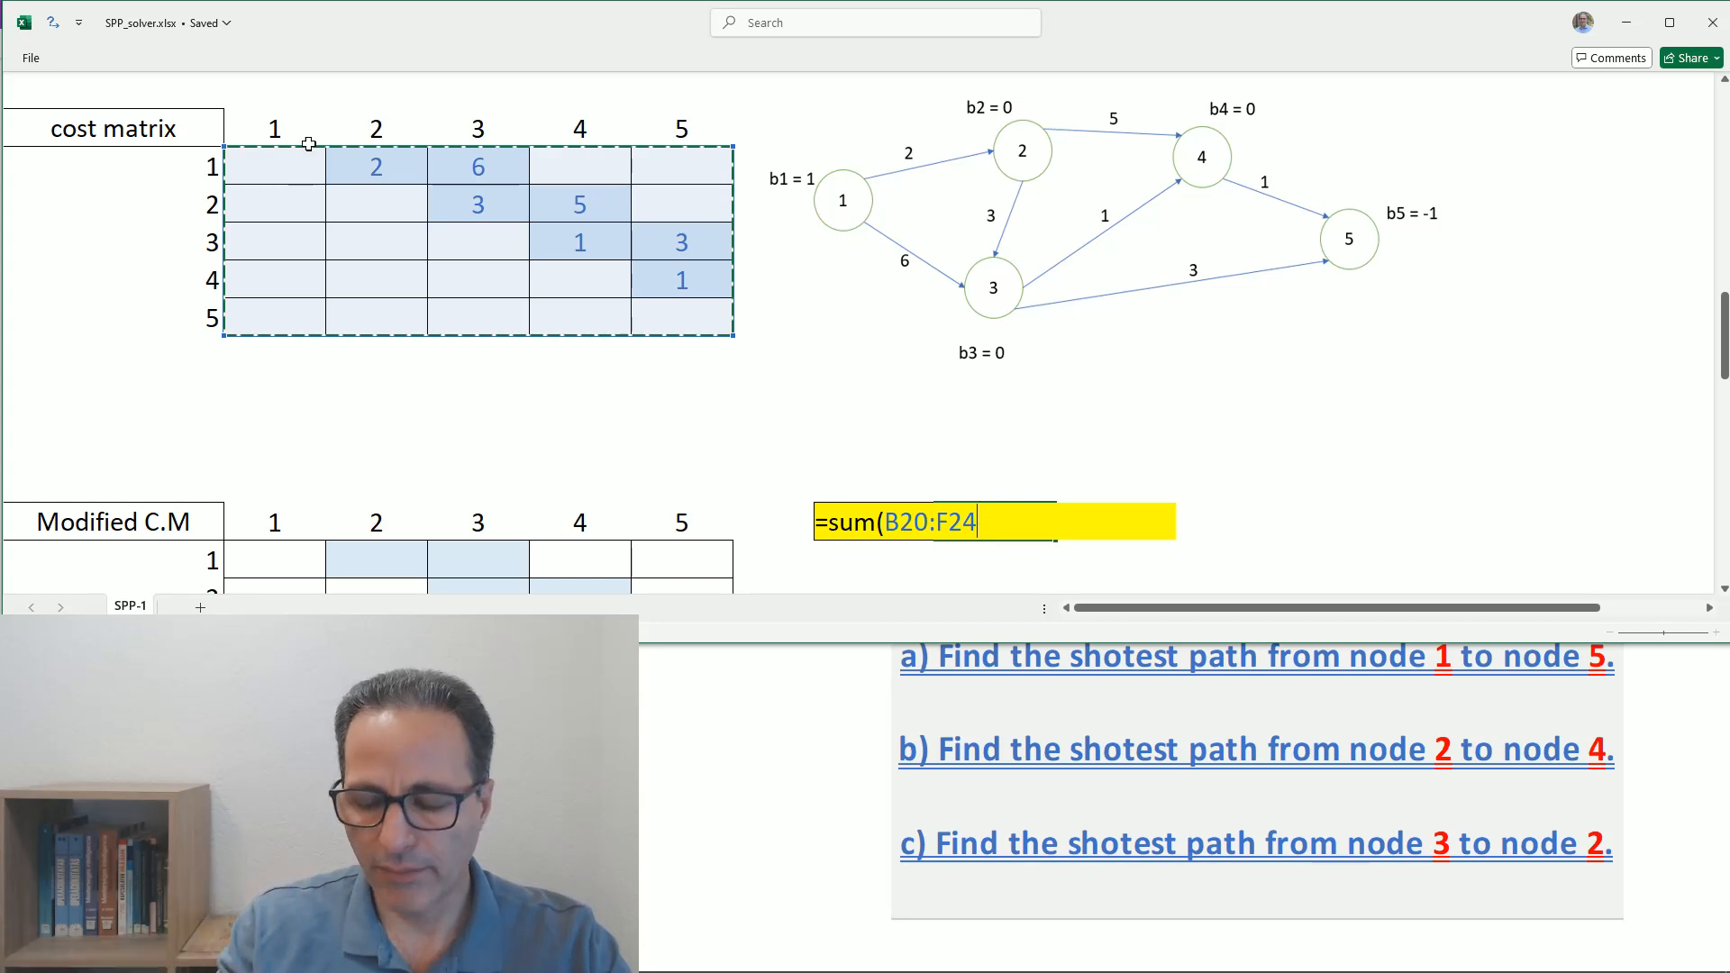
{"action": "type", "text": ")"}
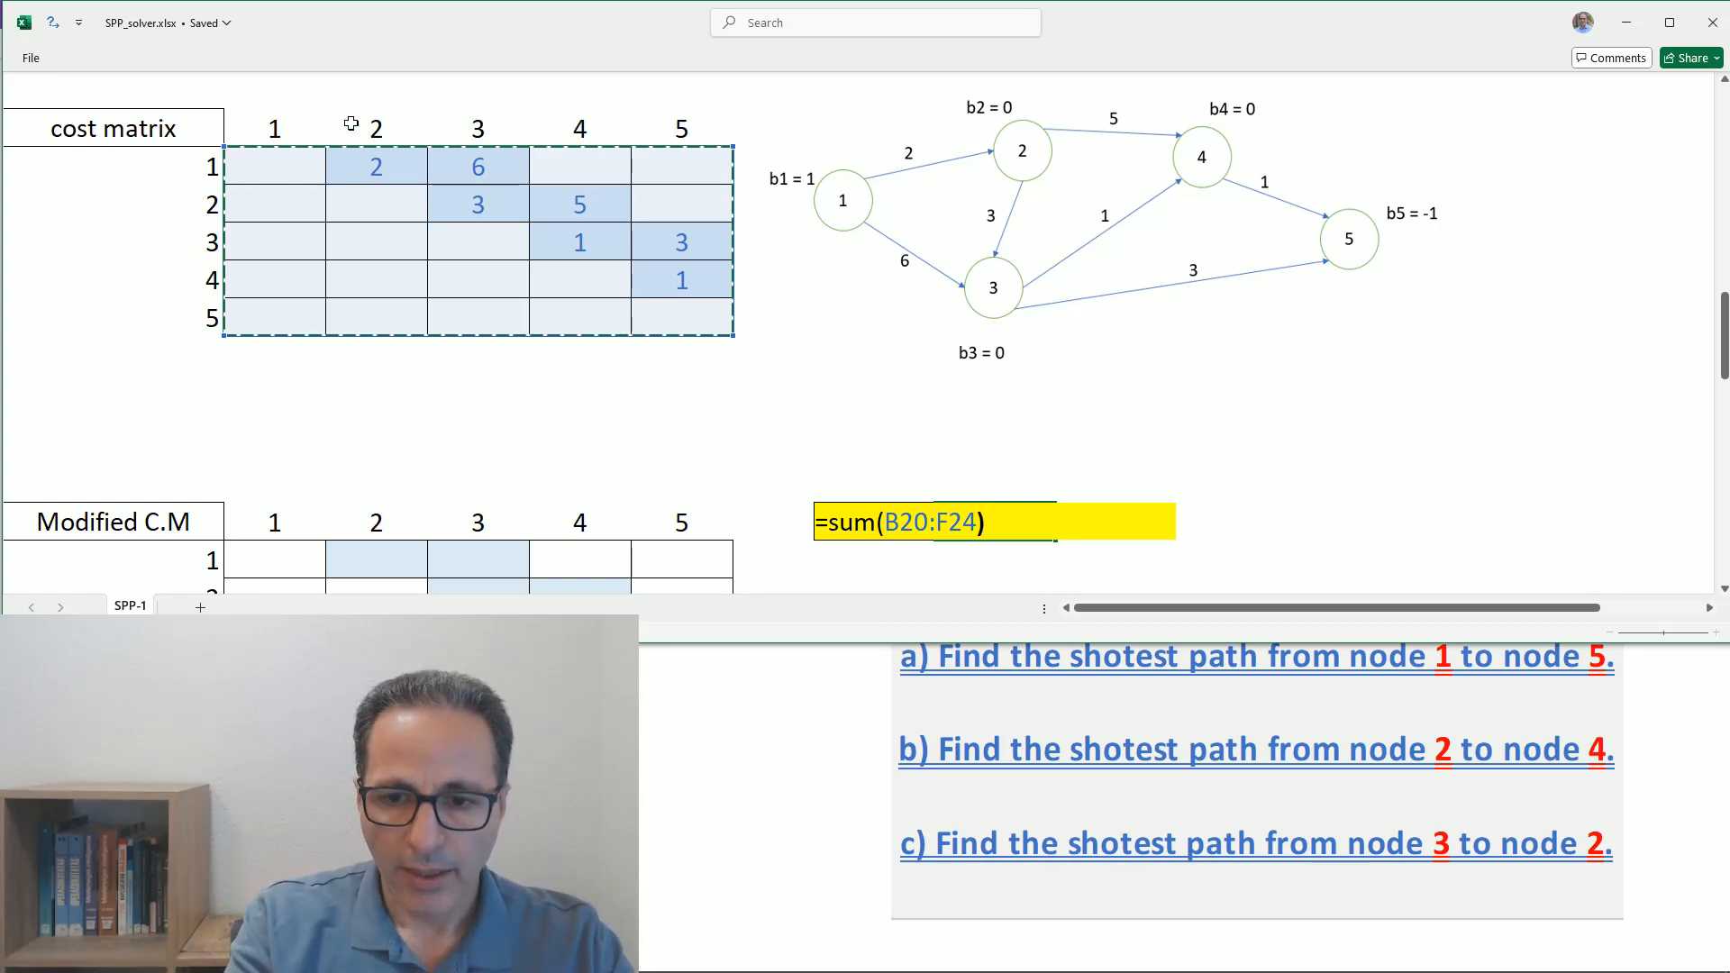
{"action": "type", "text": "+"}
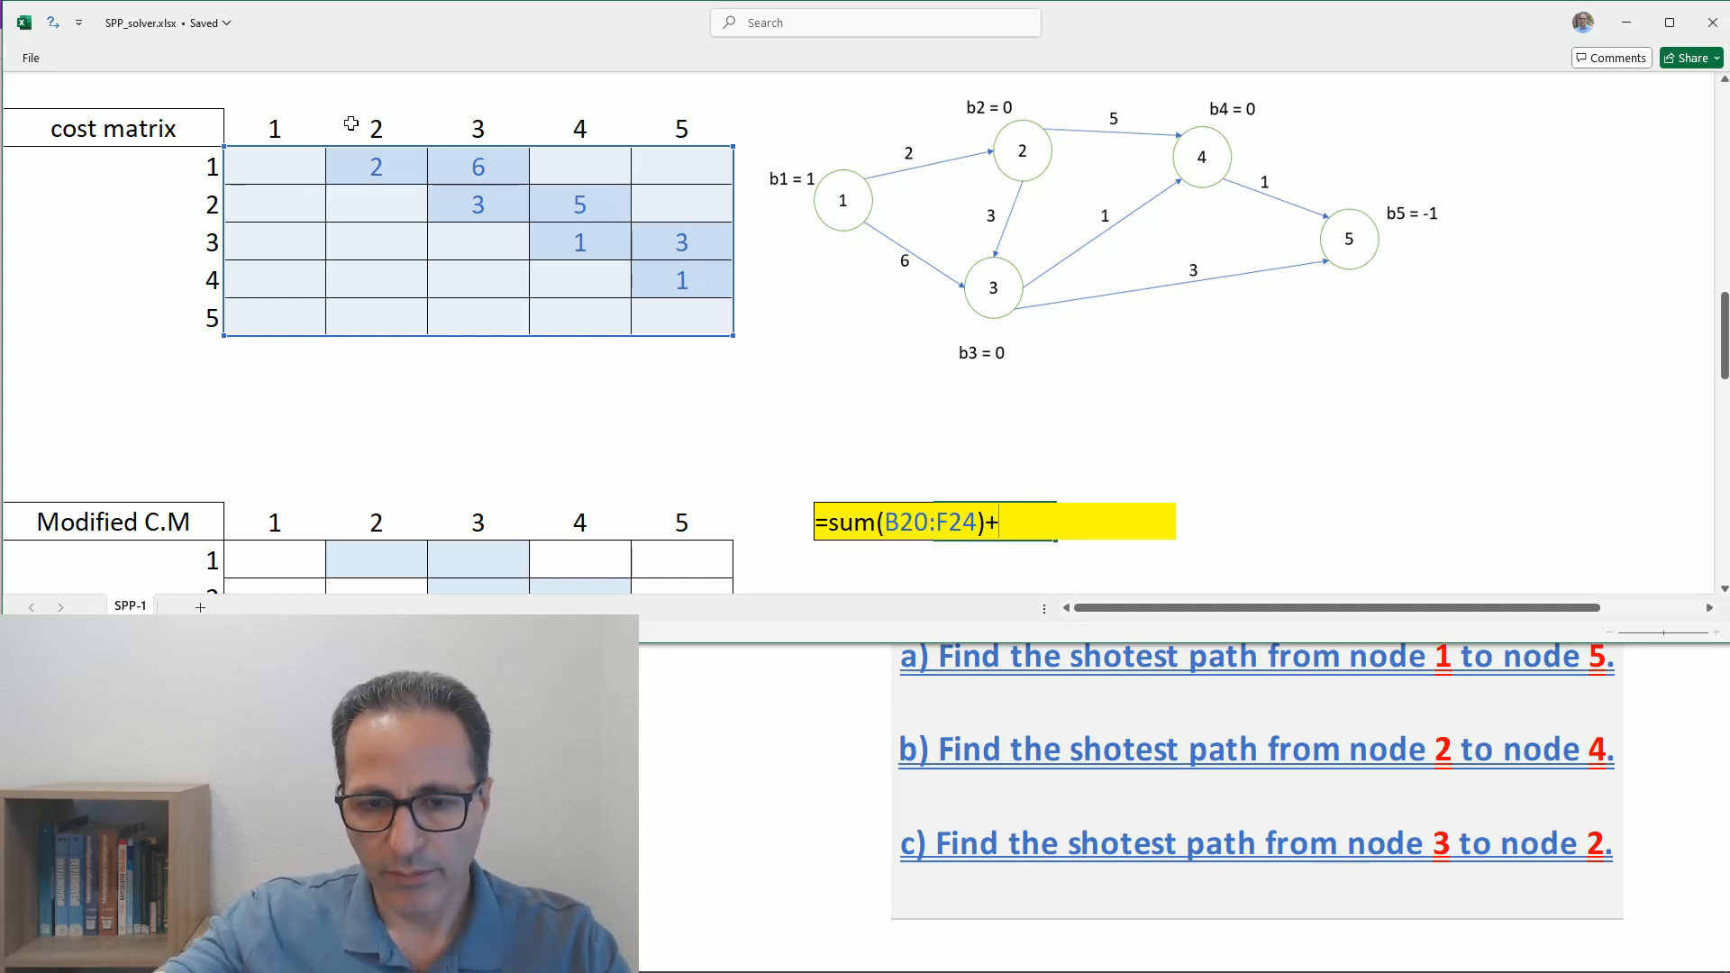
{"action": "type", "text": "1"}
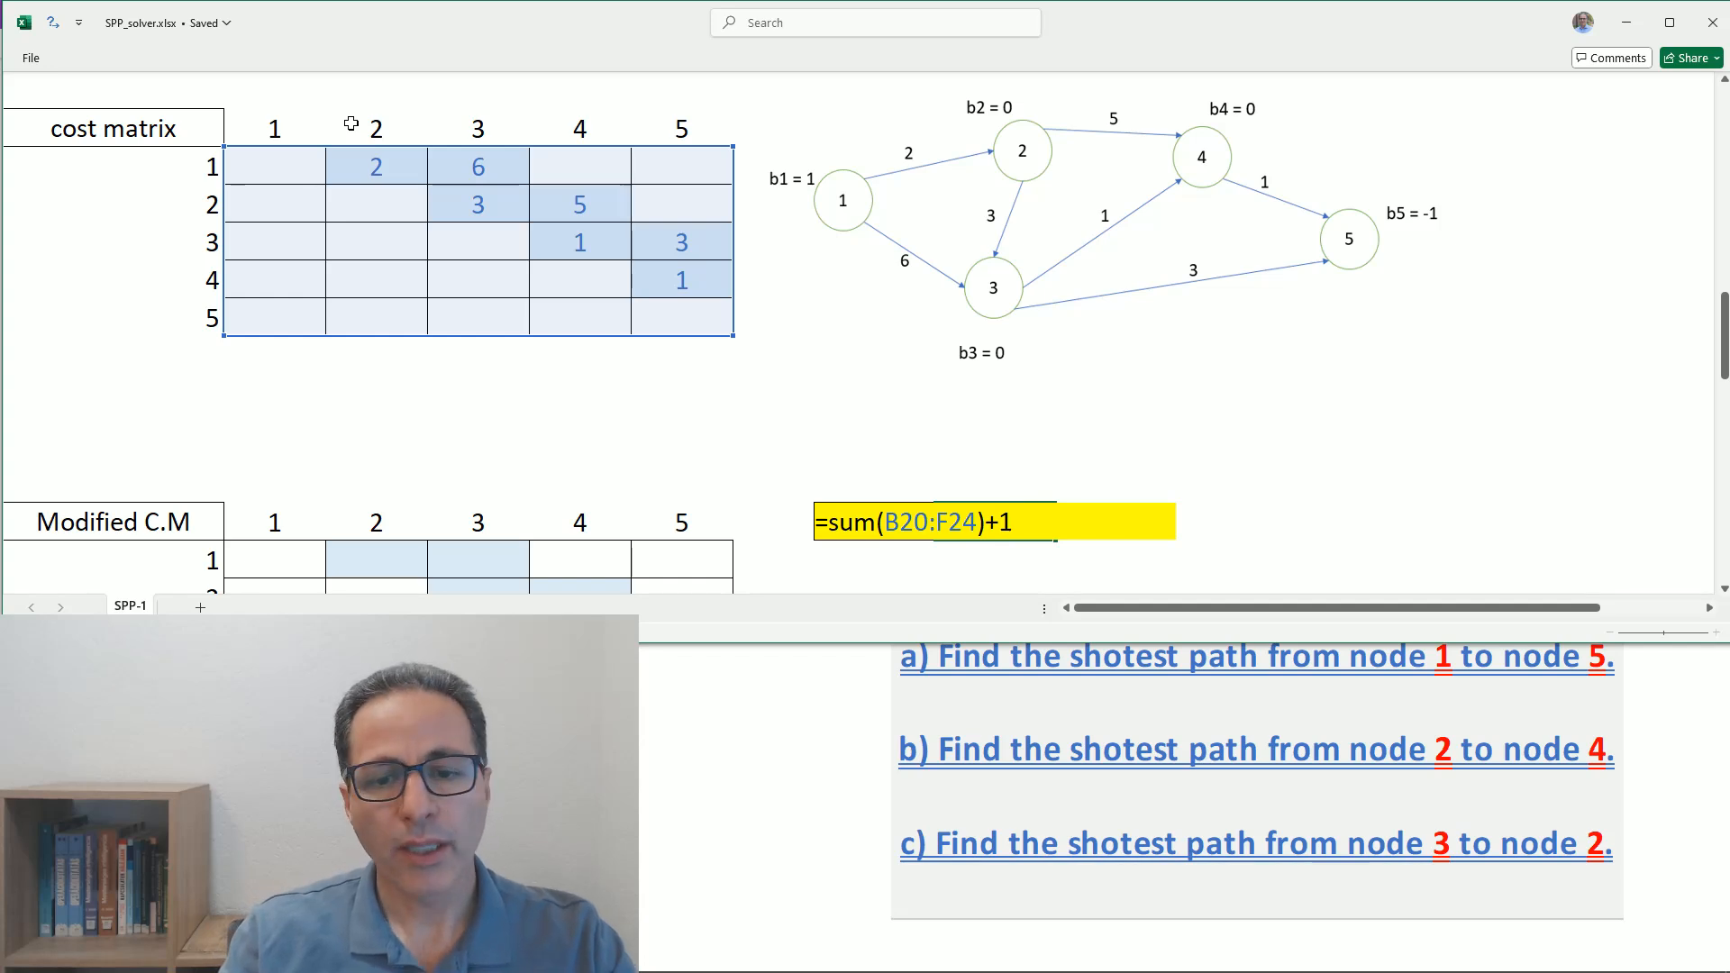
{"action": "key", "text": "Return"}
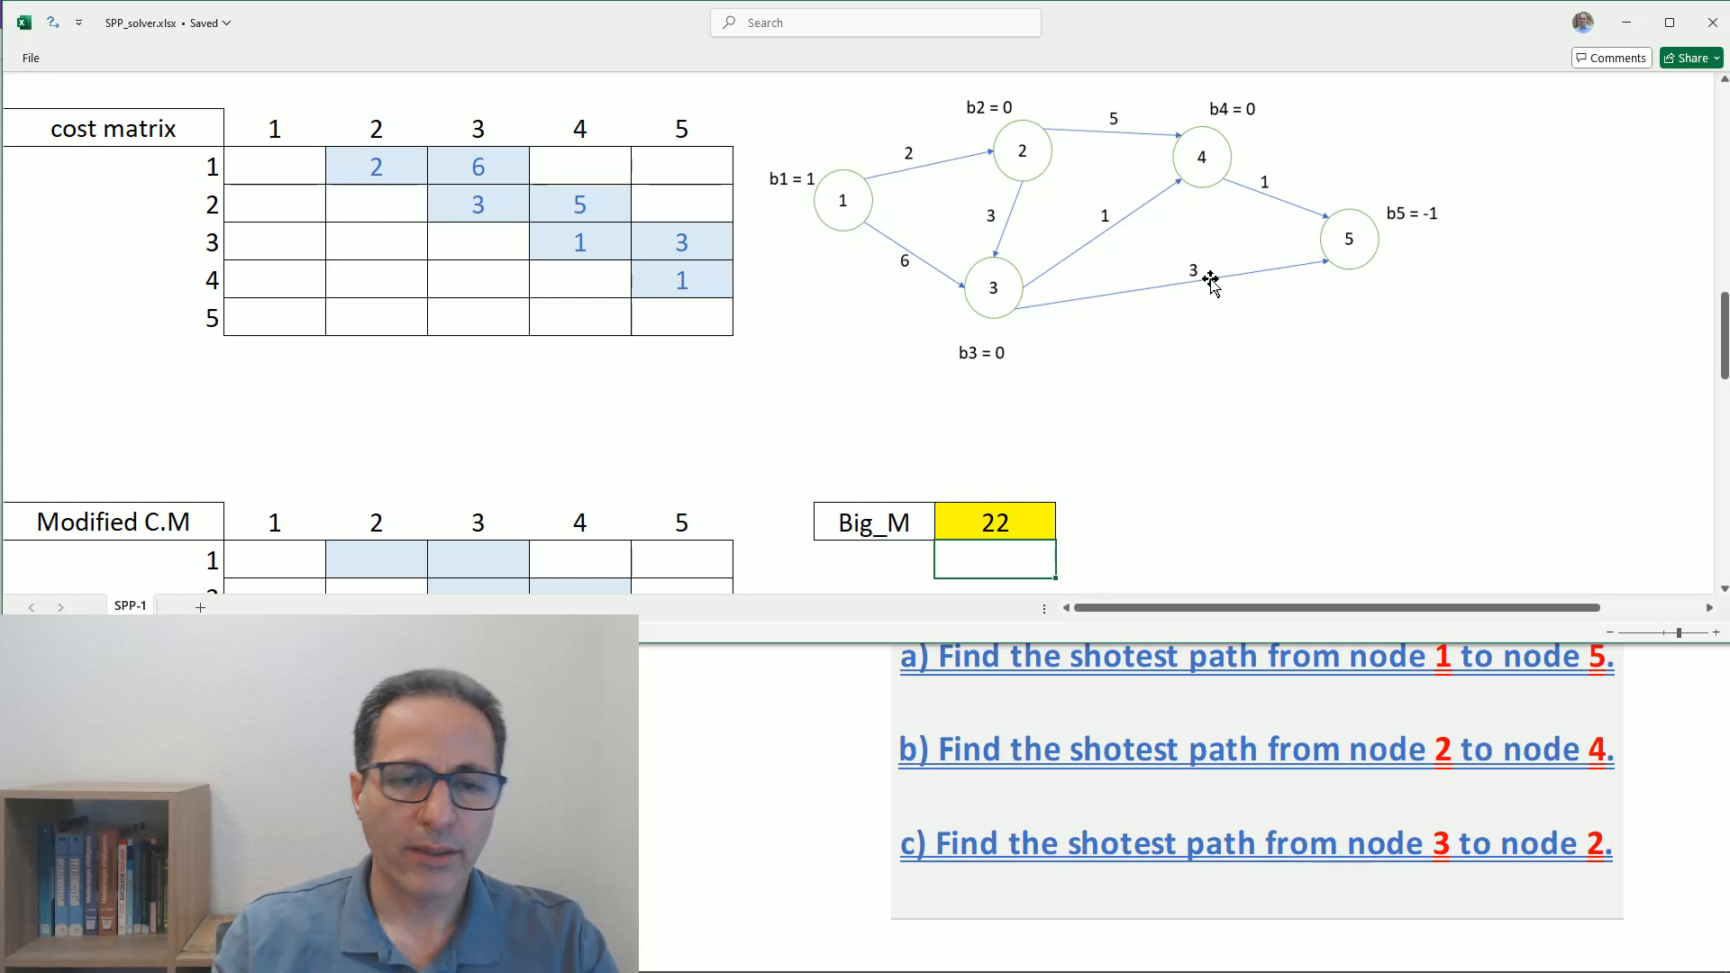
{"action": "left_click", "coordinate": [367, 242]}
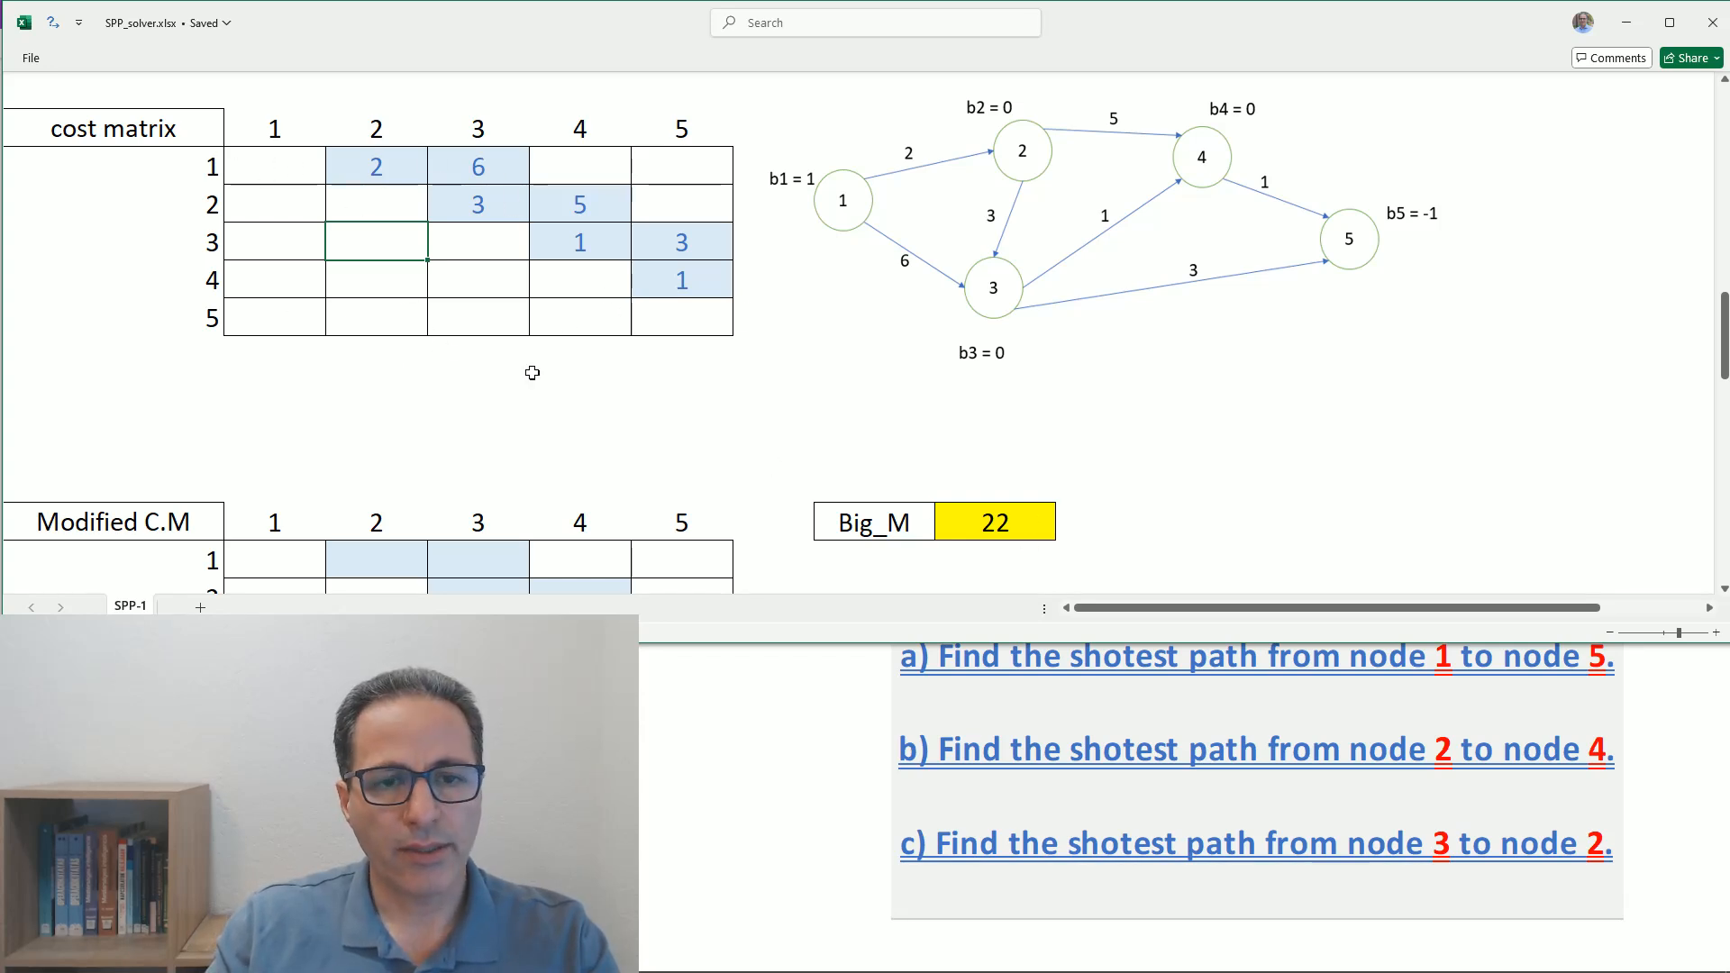
{"action": "scroll", "coordinate": [572, 346], "scroll_direction": "down", "scroll_amount": 2}
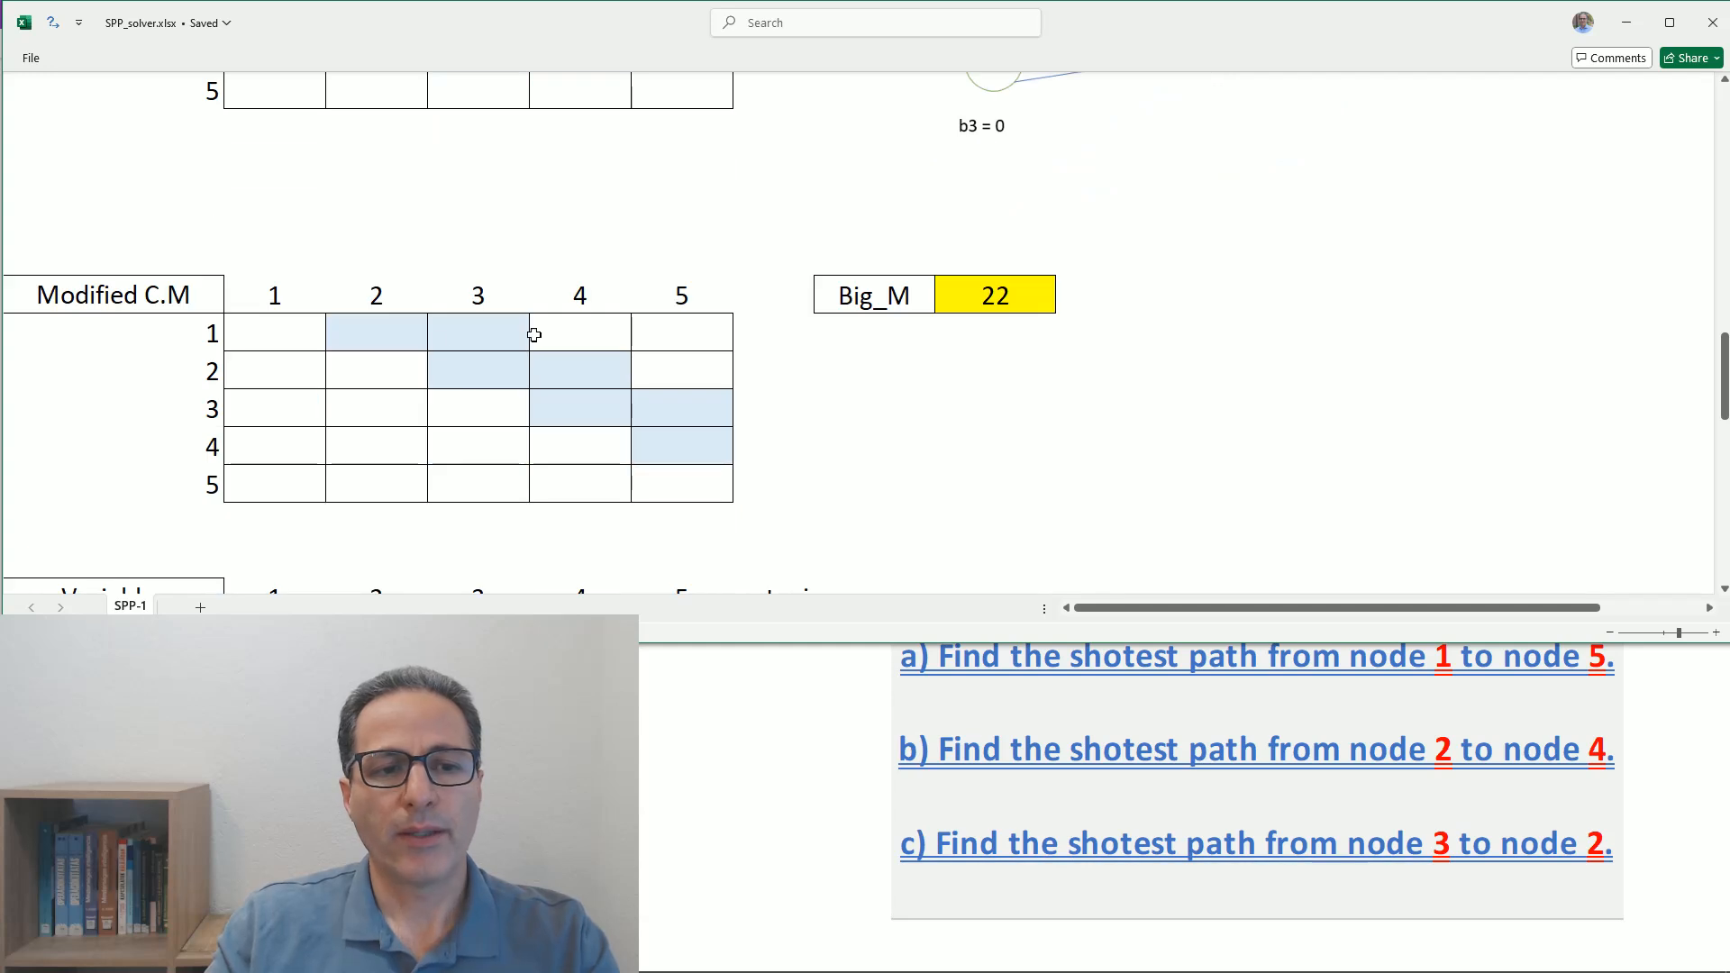
{"action": "scroll", "coordinate": [429, 351], "scroll_direction": "up", "scroll_amount": 2}
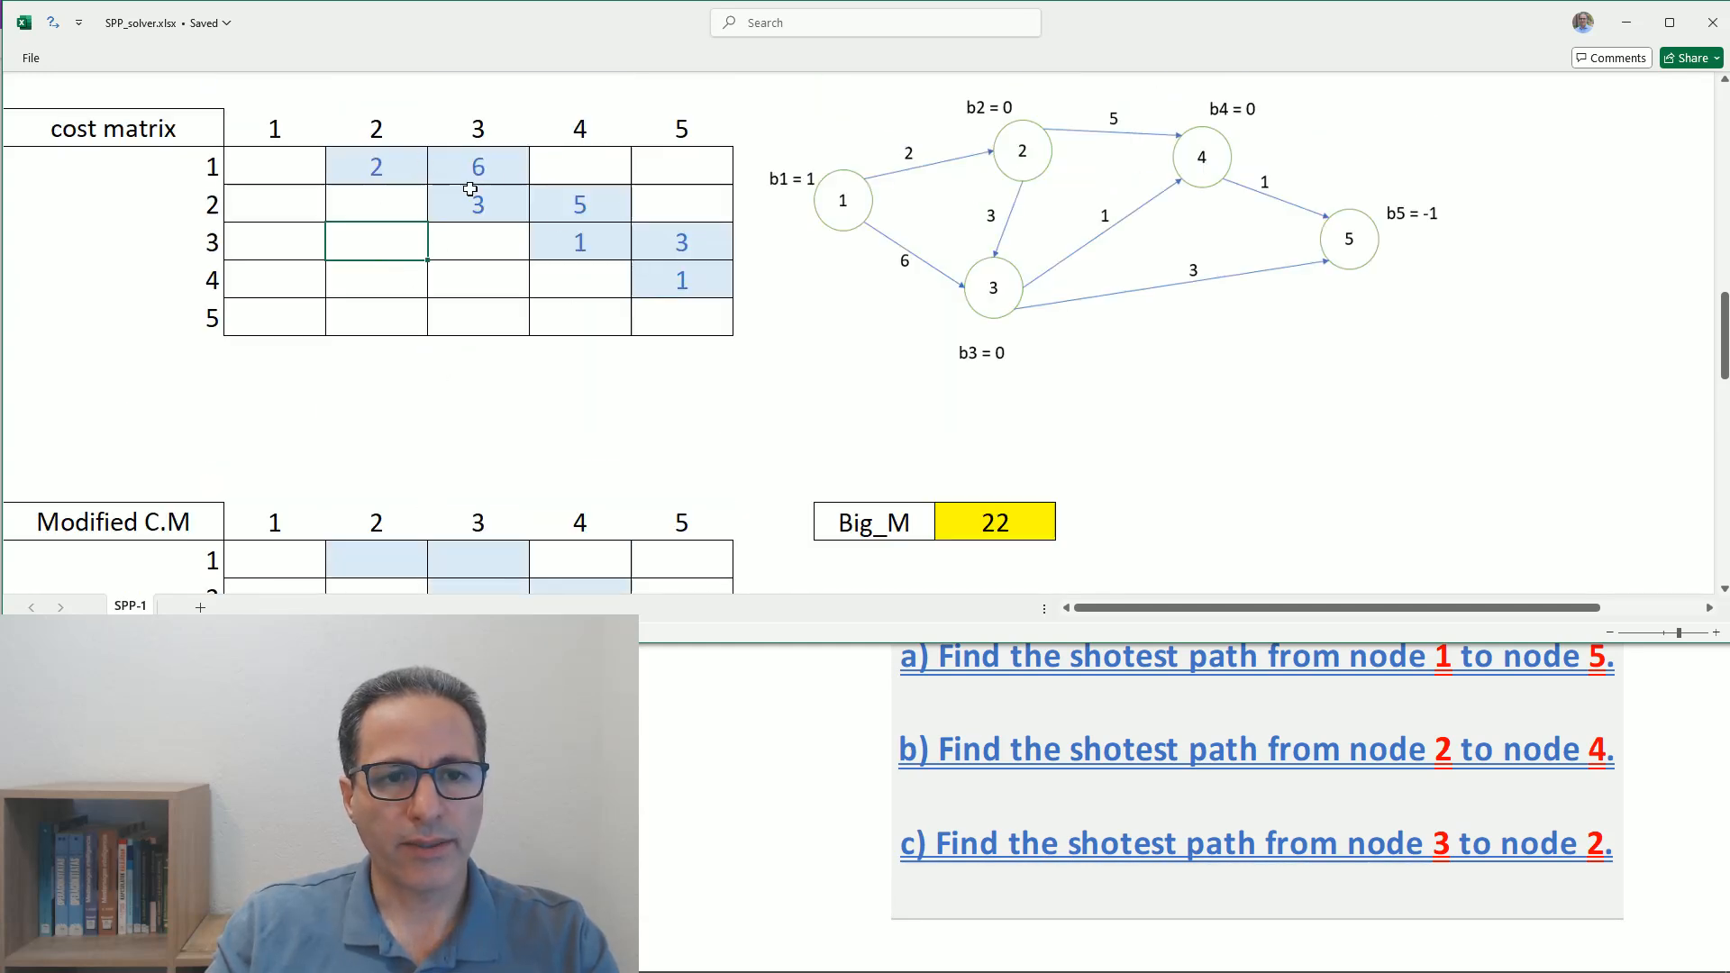
{"action": "scroll", "coordinate": [648, 324], "scroll_direction": "down", "scroll_amount": 2}
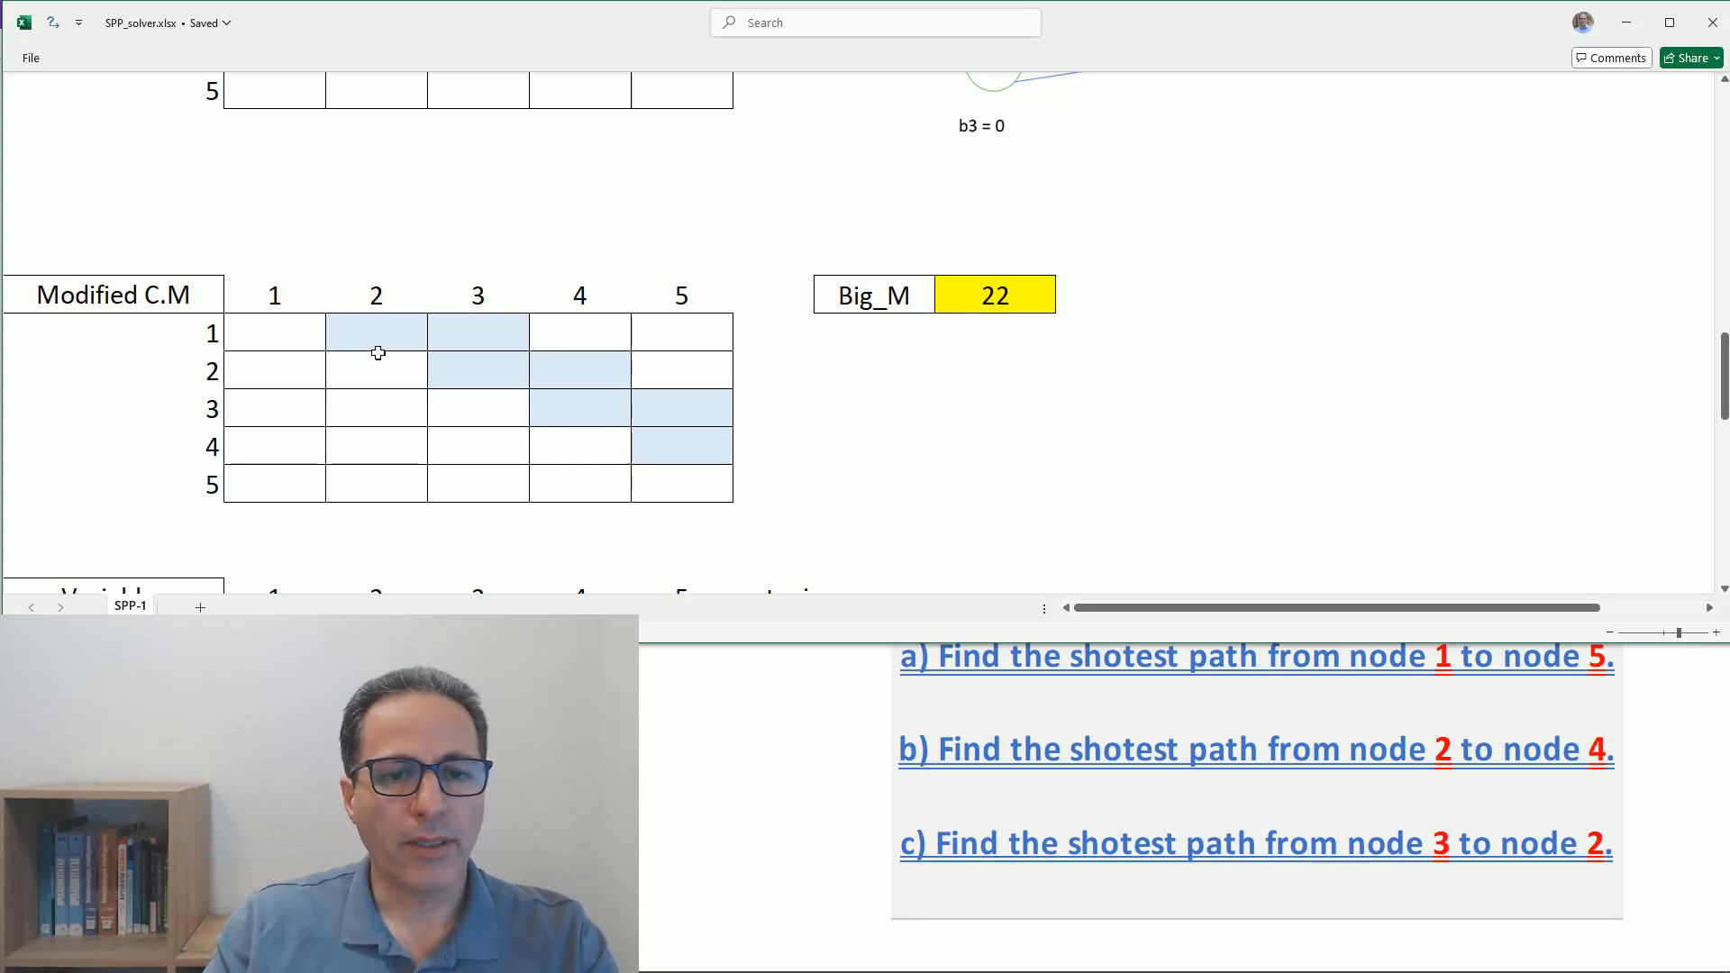
{"action": "scroll", "coordinate": [377, 353], "scroll_direction": "down", "scroll_amount": 1}
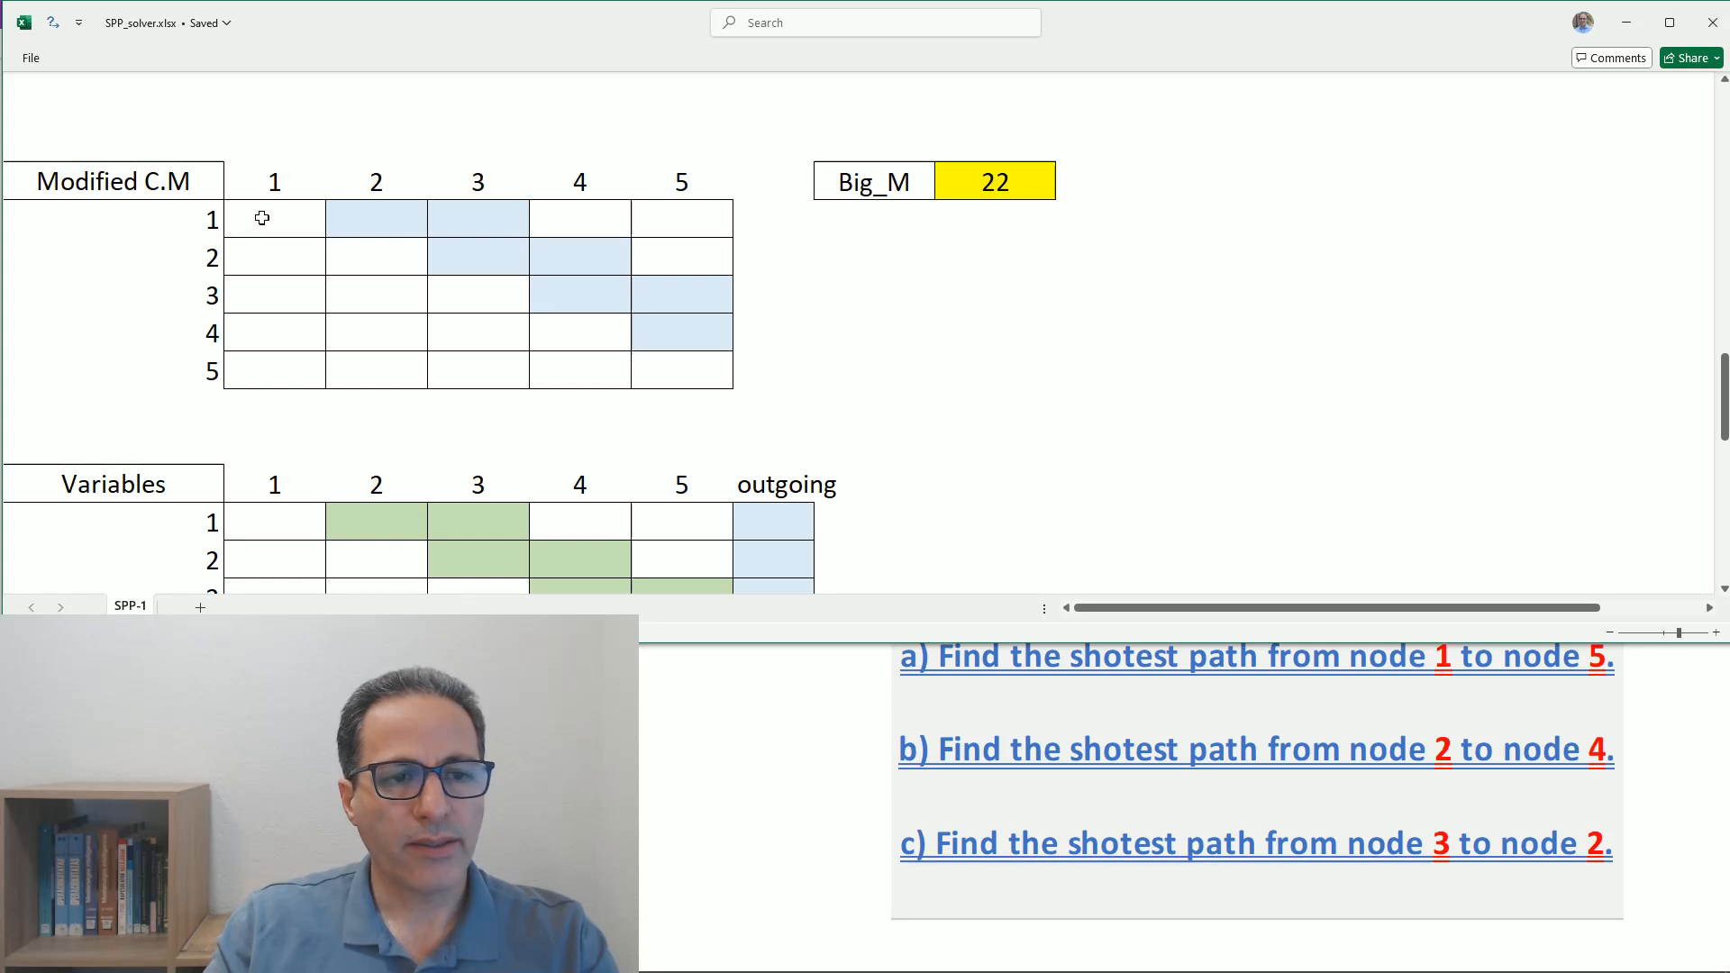
- Begin an IF formula across the entire five-by-five range of the Modified C.M matrix
{"action": "left_click_drag", "start_coordinate": [262, 218], "coordinate": [680, 355]}
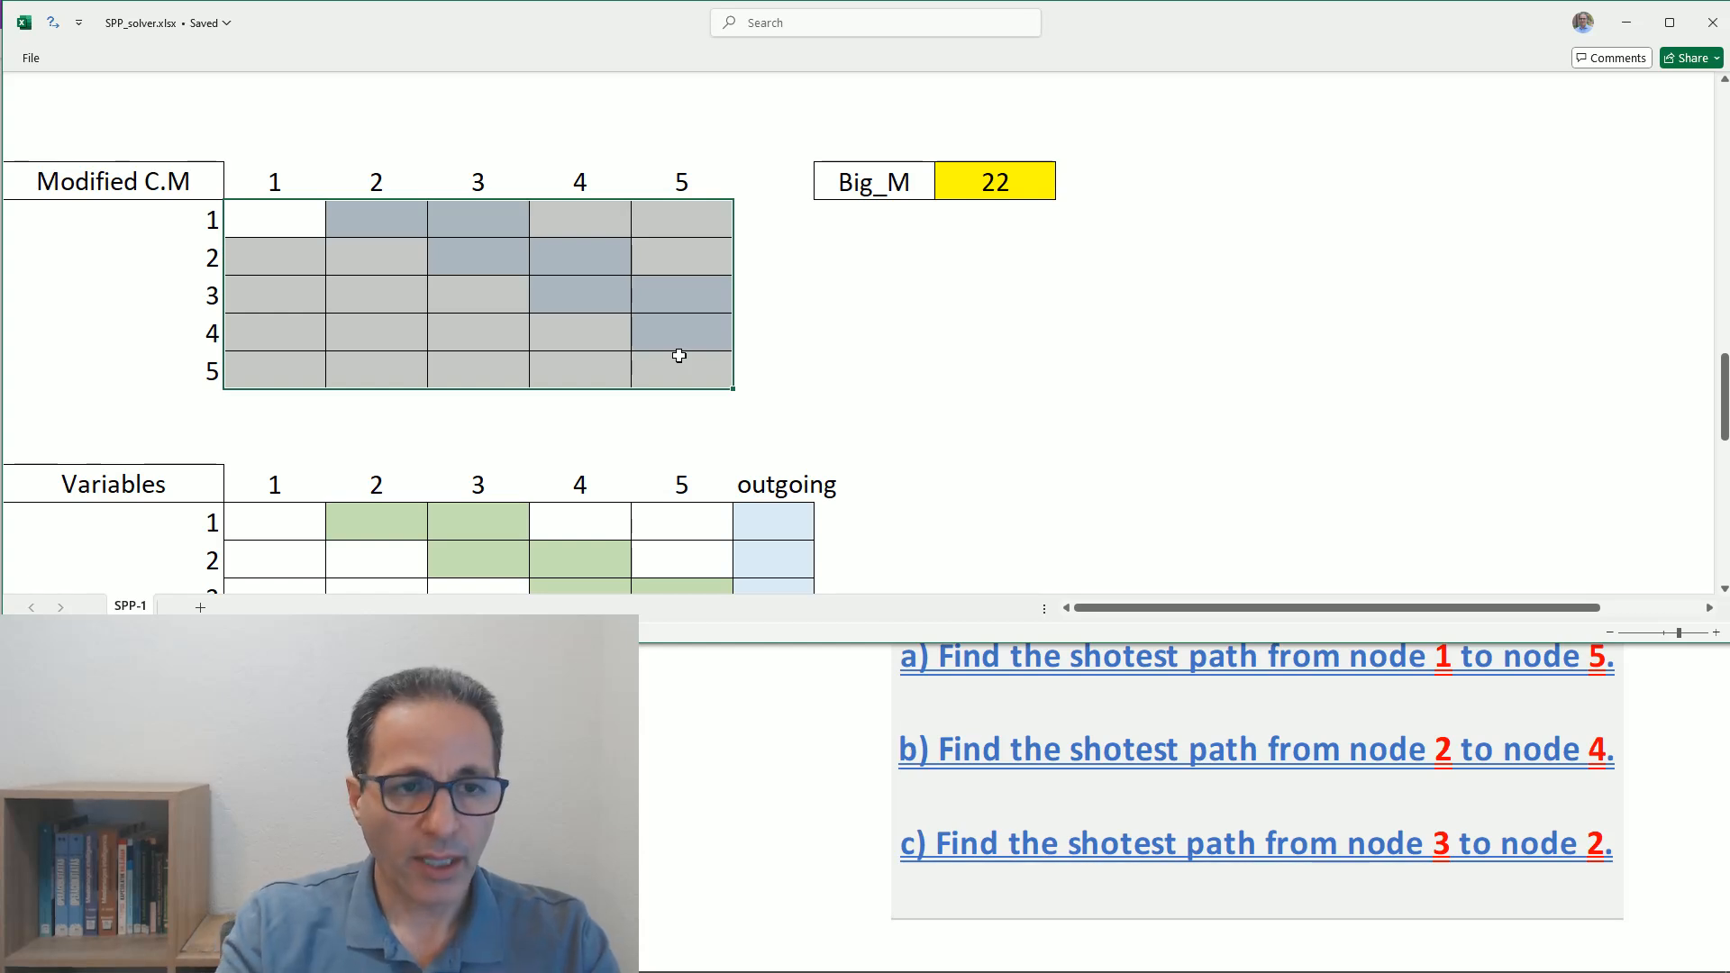
{"action": "type", "text": "="}
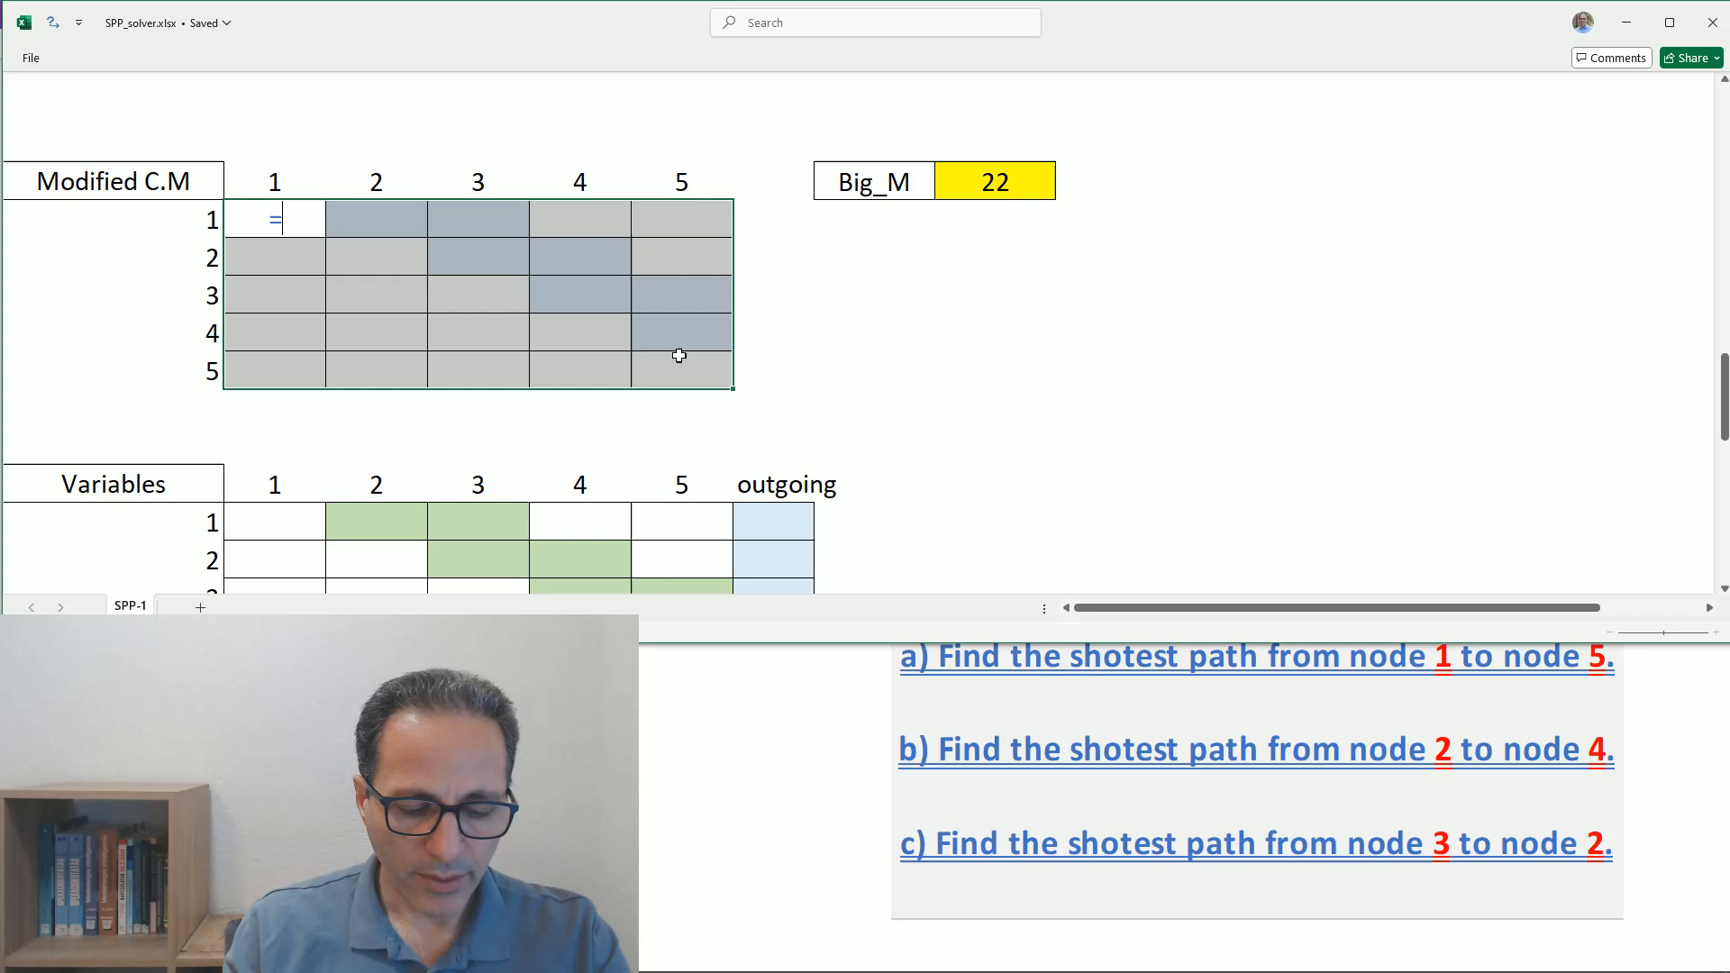
{"action": "type", "text": "if"}
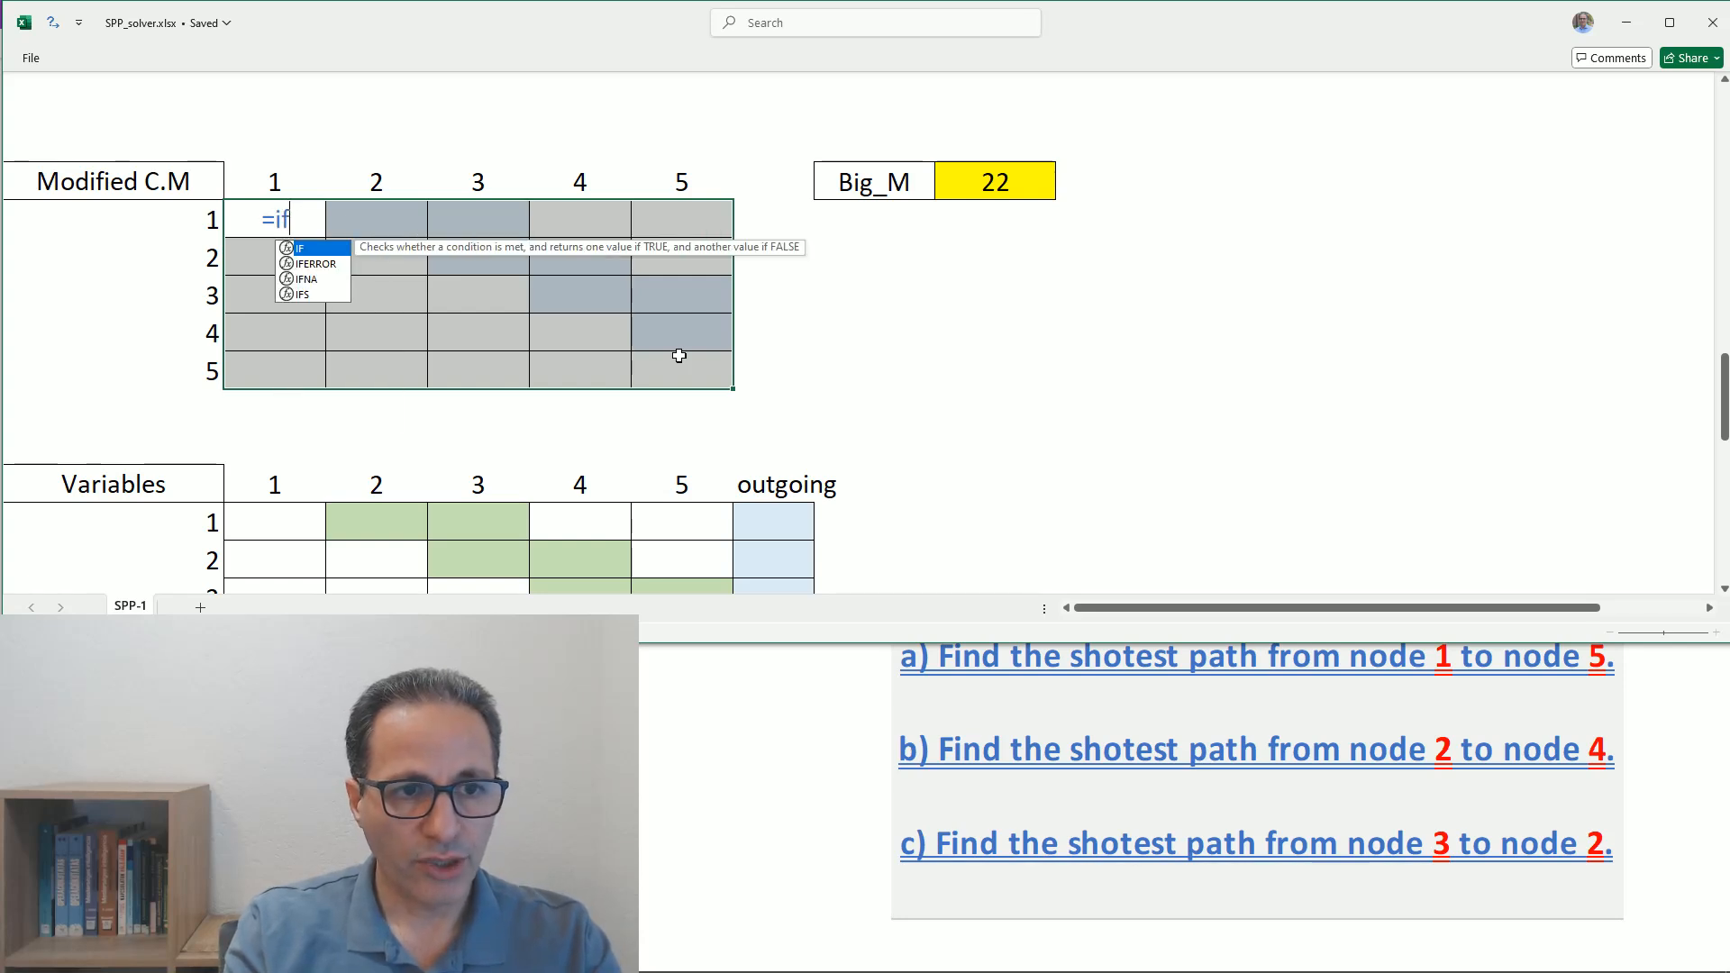
{"action": "type", "text": "("}
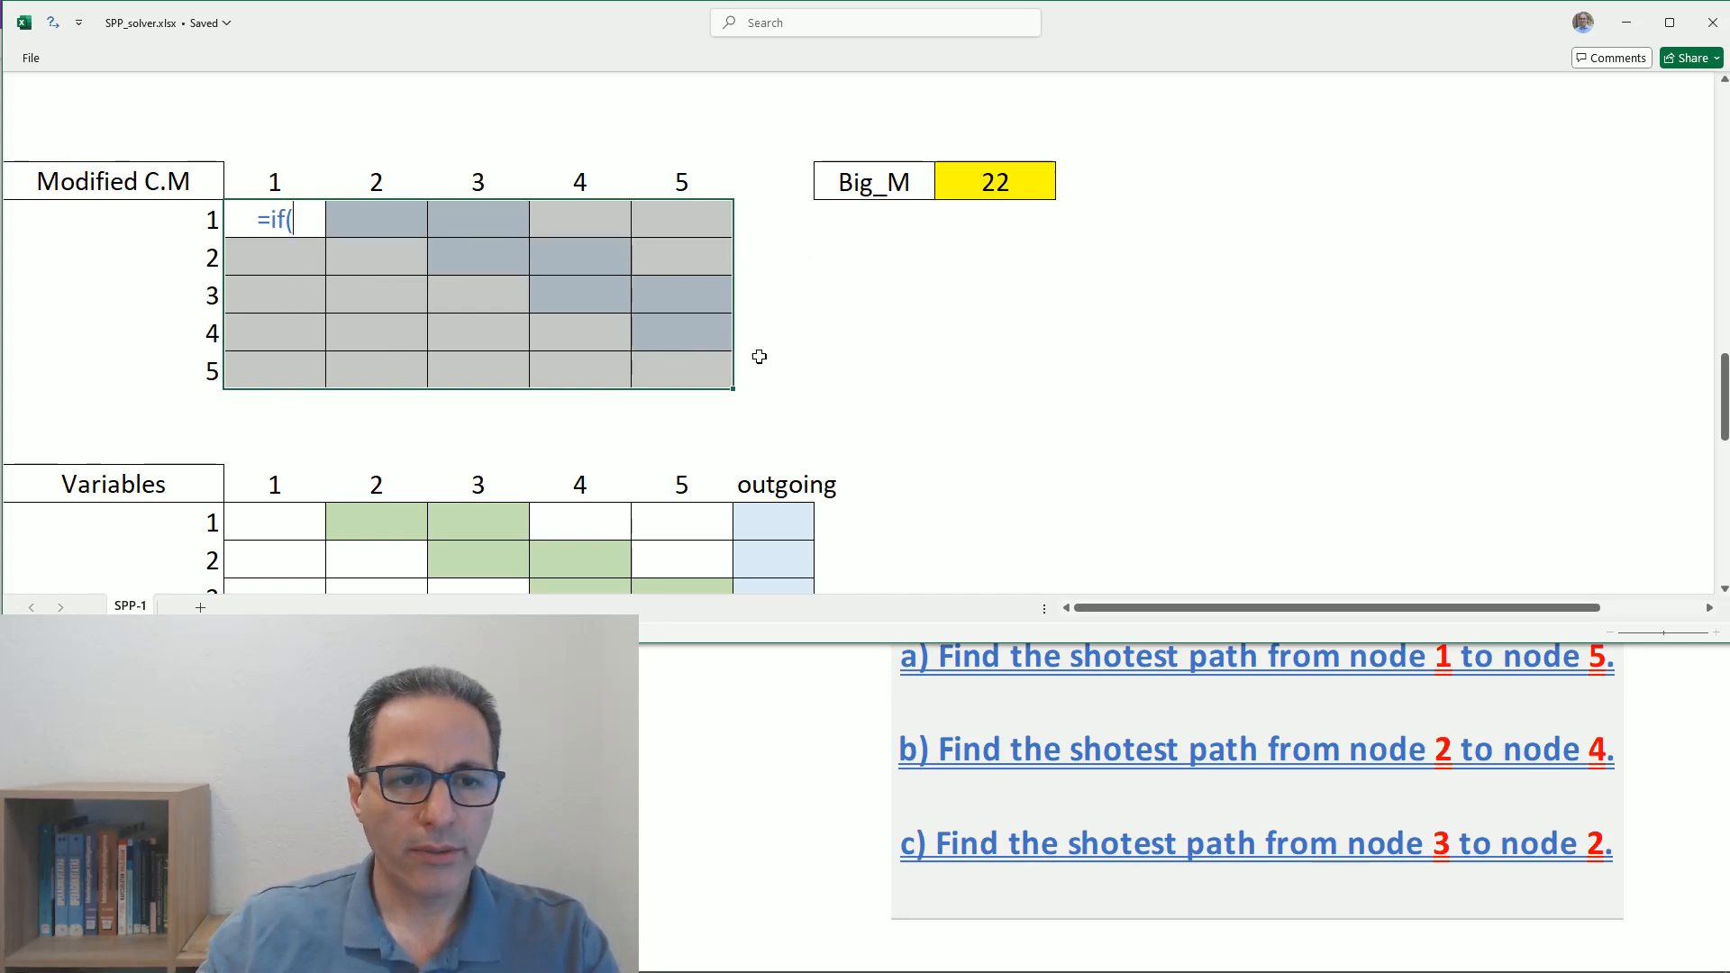
{"action": "scroll", "coordinate": [941, 319], "scroll_direction": "up", "scroll_amount": 5}
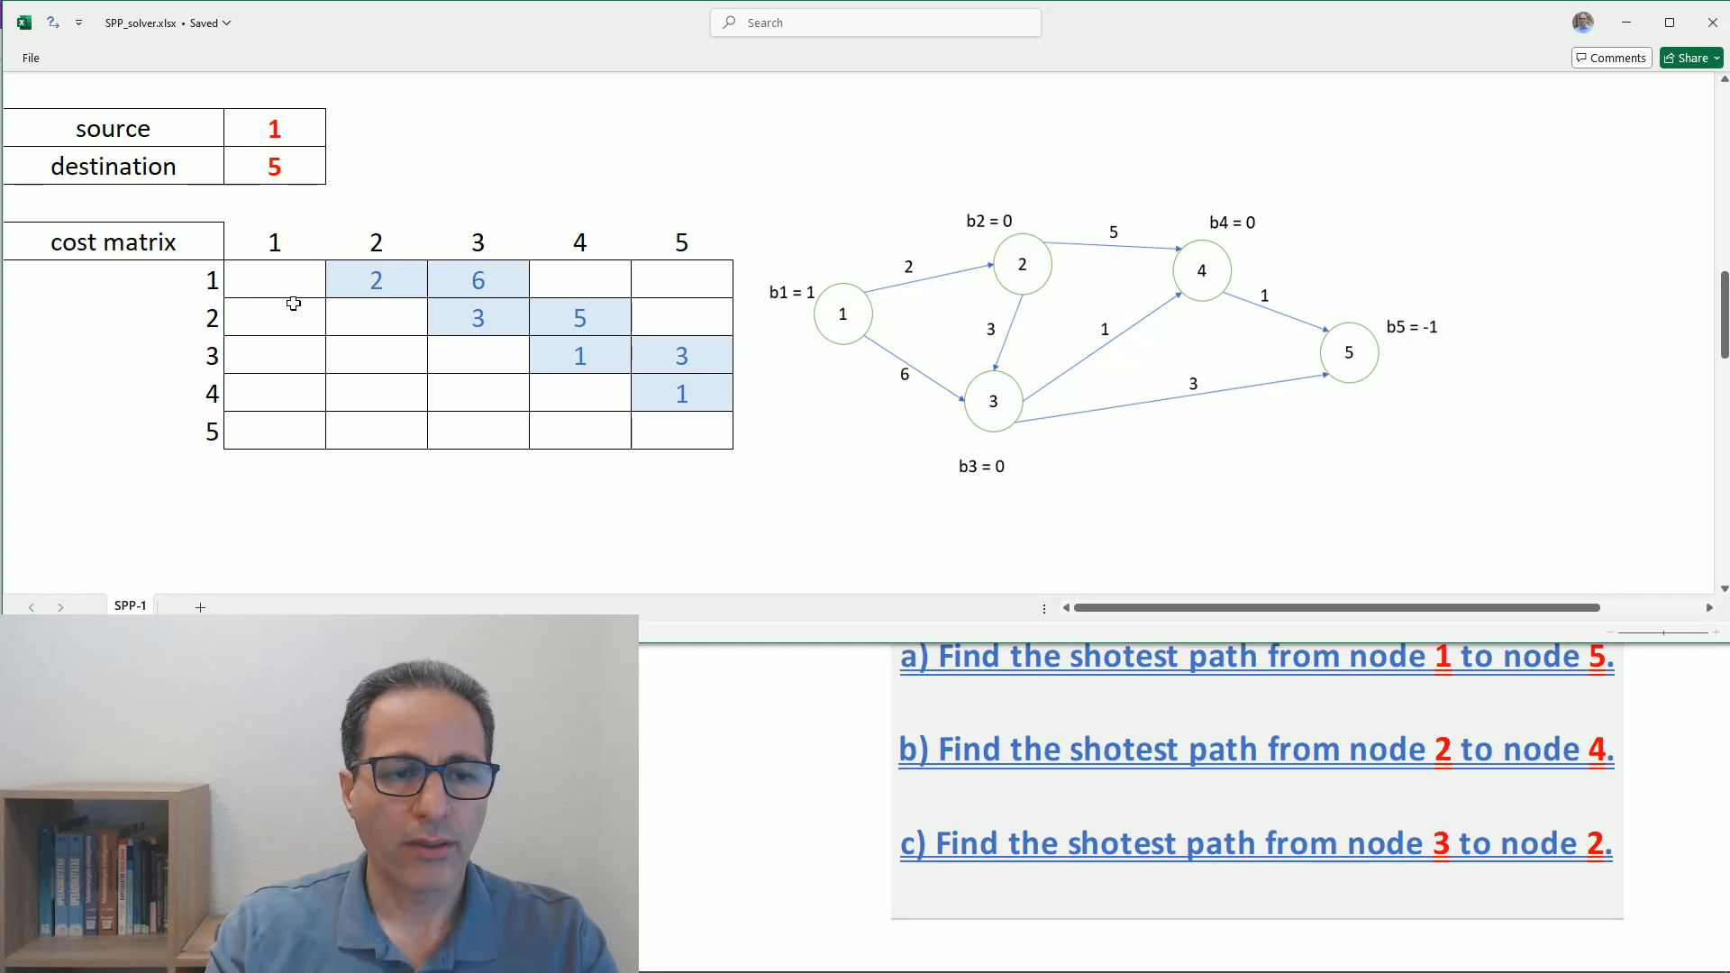
{"action": "scroll", "coordinate": [312, 302], "scroll_direction": "down", "scroll_amount": 1}
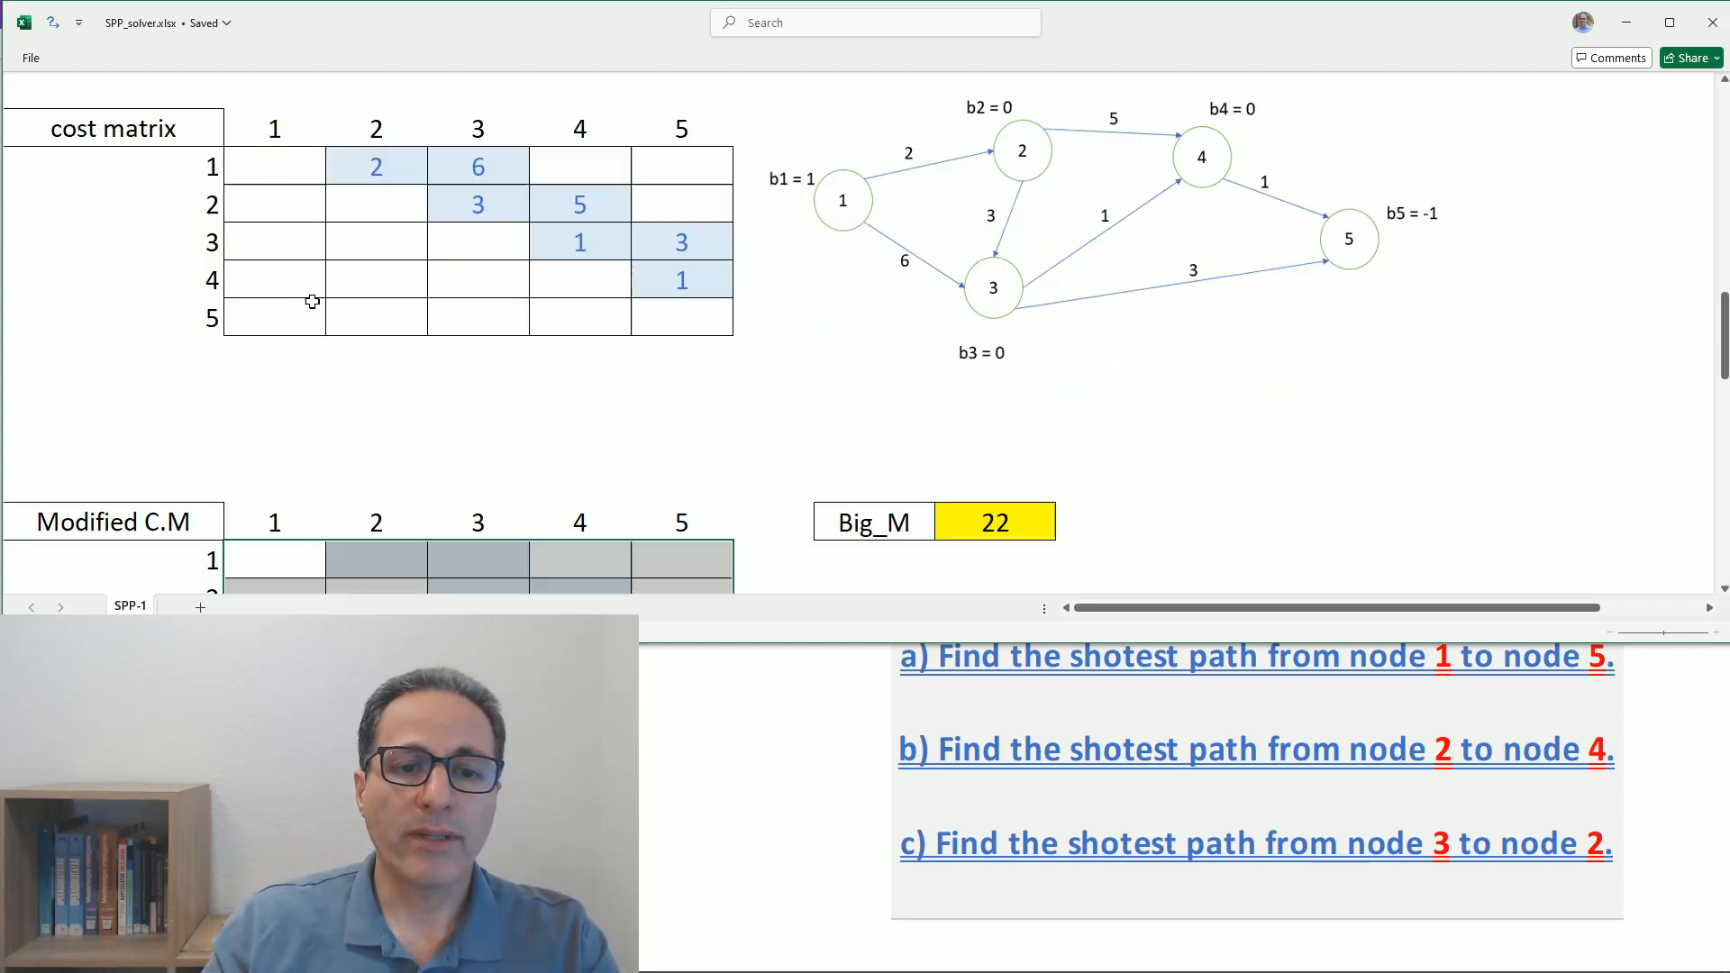
{"action": "scroll", "coordinate": [378, 324], "scroll_direction": "down", "scroll_amount": 1}
{"action": "type", "text": "=if("}
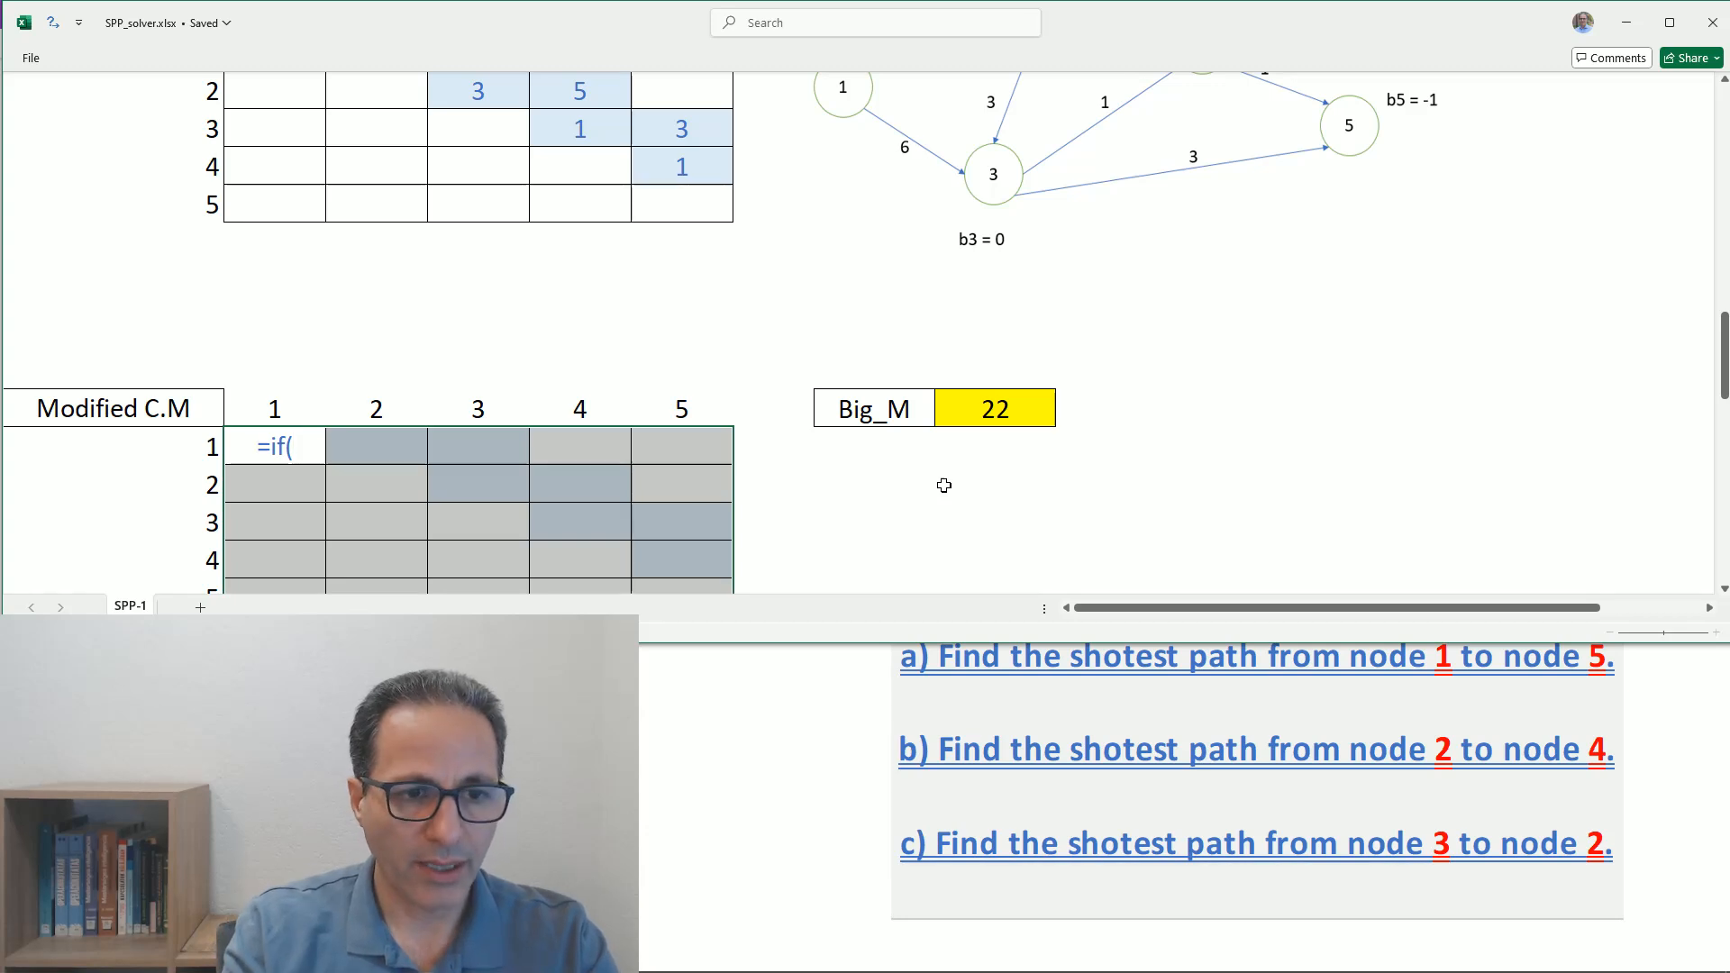
{"action": "type", "text": "is"}
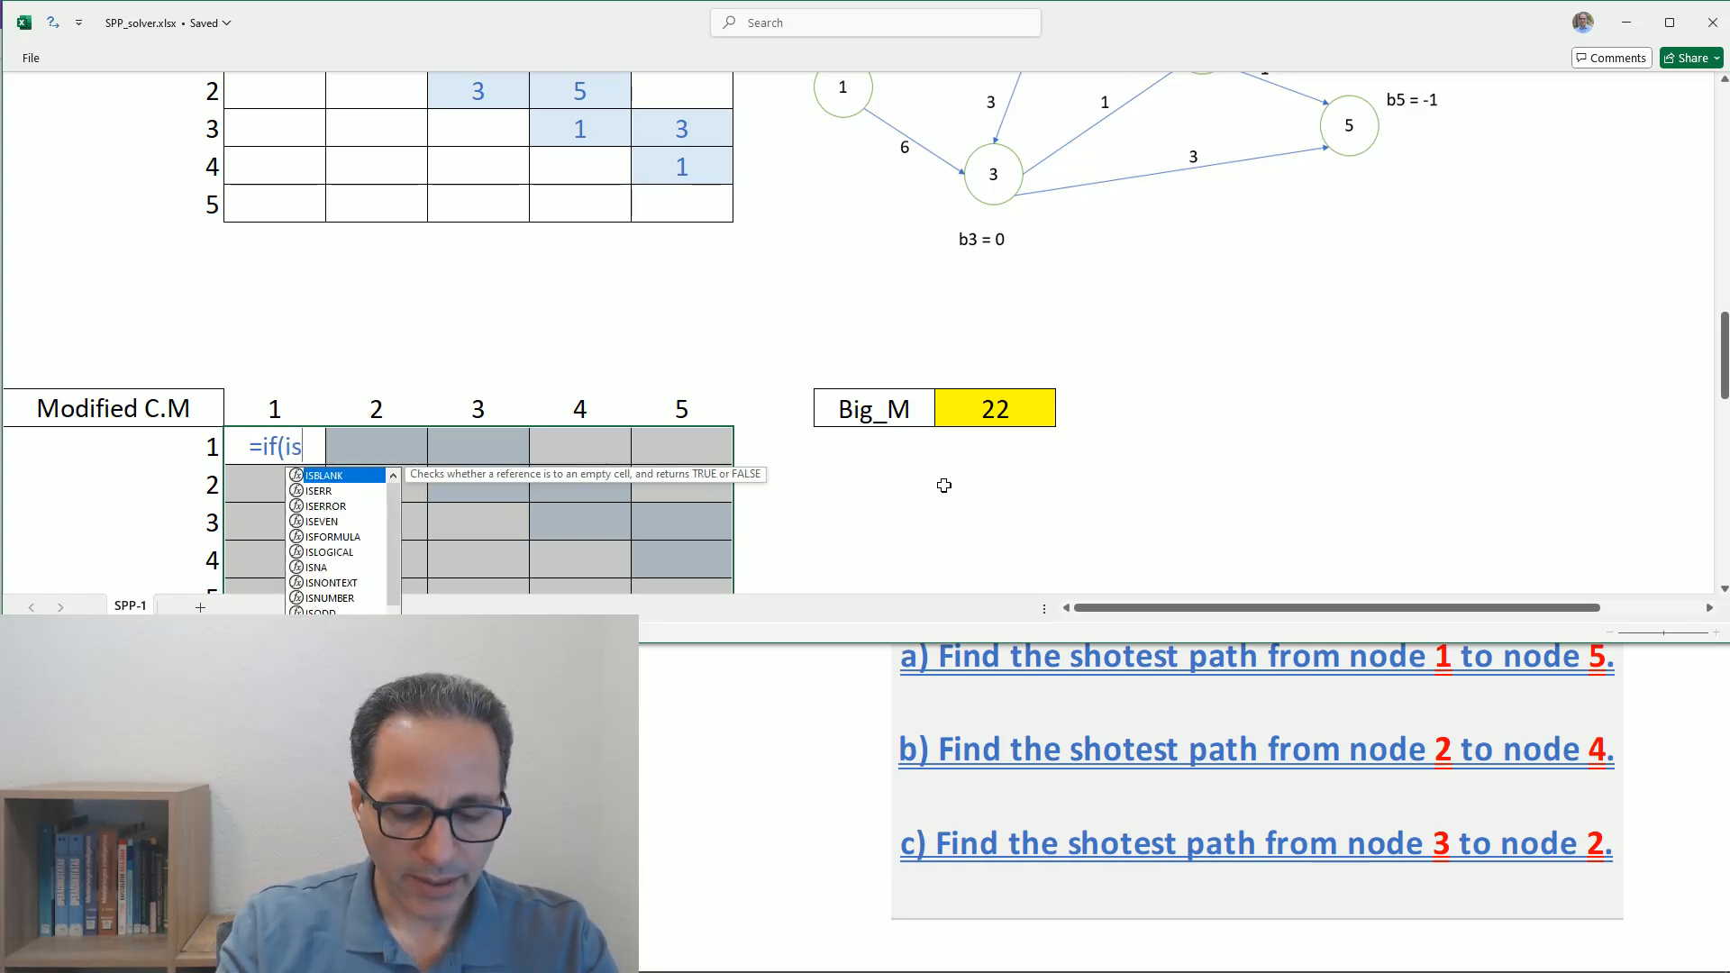
- Give the IF formula the condition ISBLANK over the cost matrix range B20:F24
{"action": "double_click", "coordinate": [323, 479]}
{"action": "scroll", "coordinate": [333, 255], "scroll_direction": "up", "scroll_amount": 2}
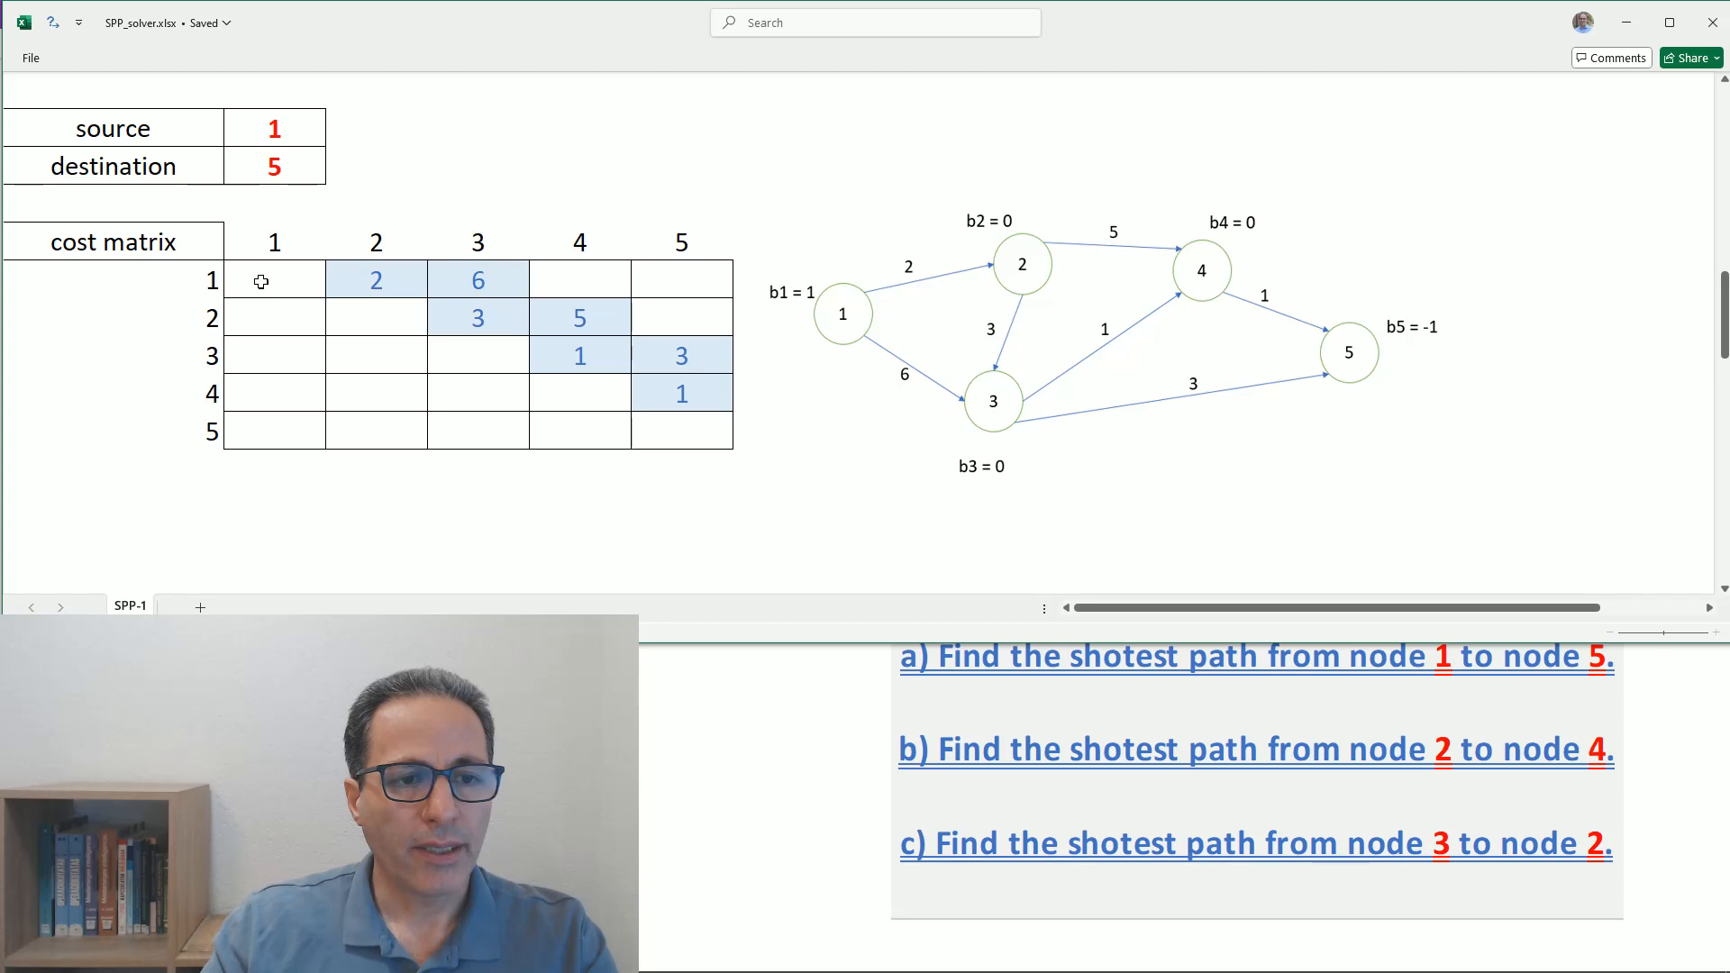
{"action": "left_click_drag", "start_coordinate": [262, 282], "coordinate": [648, 417]}
{"action": "key", "text": "ctrl+c"}
{"action": "scroll", "coordinate": [640, 413], "scroll_direction": "down", "scroll_amount": 2}
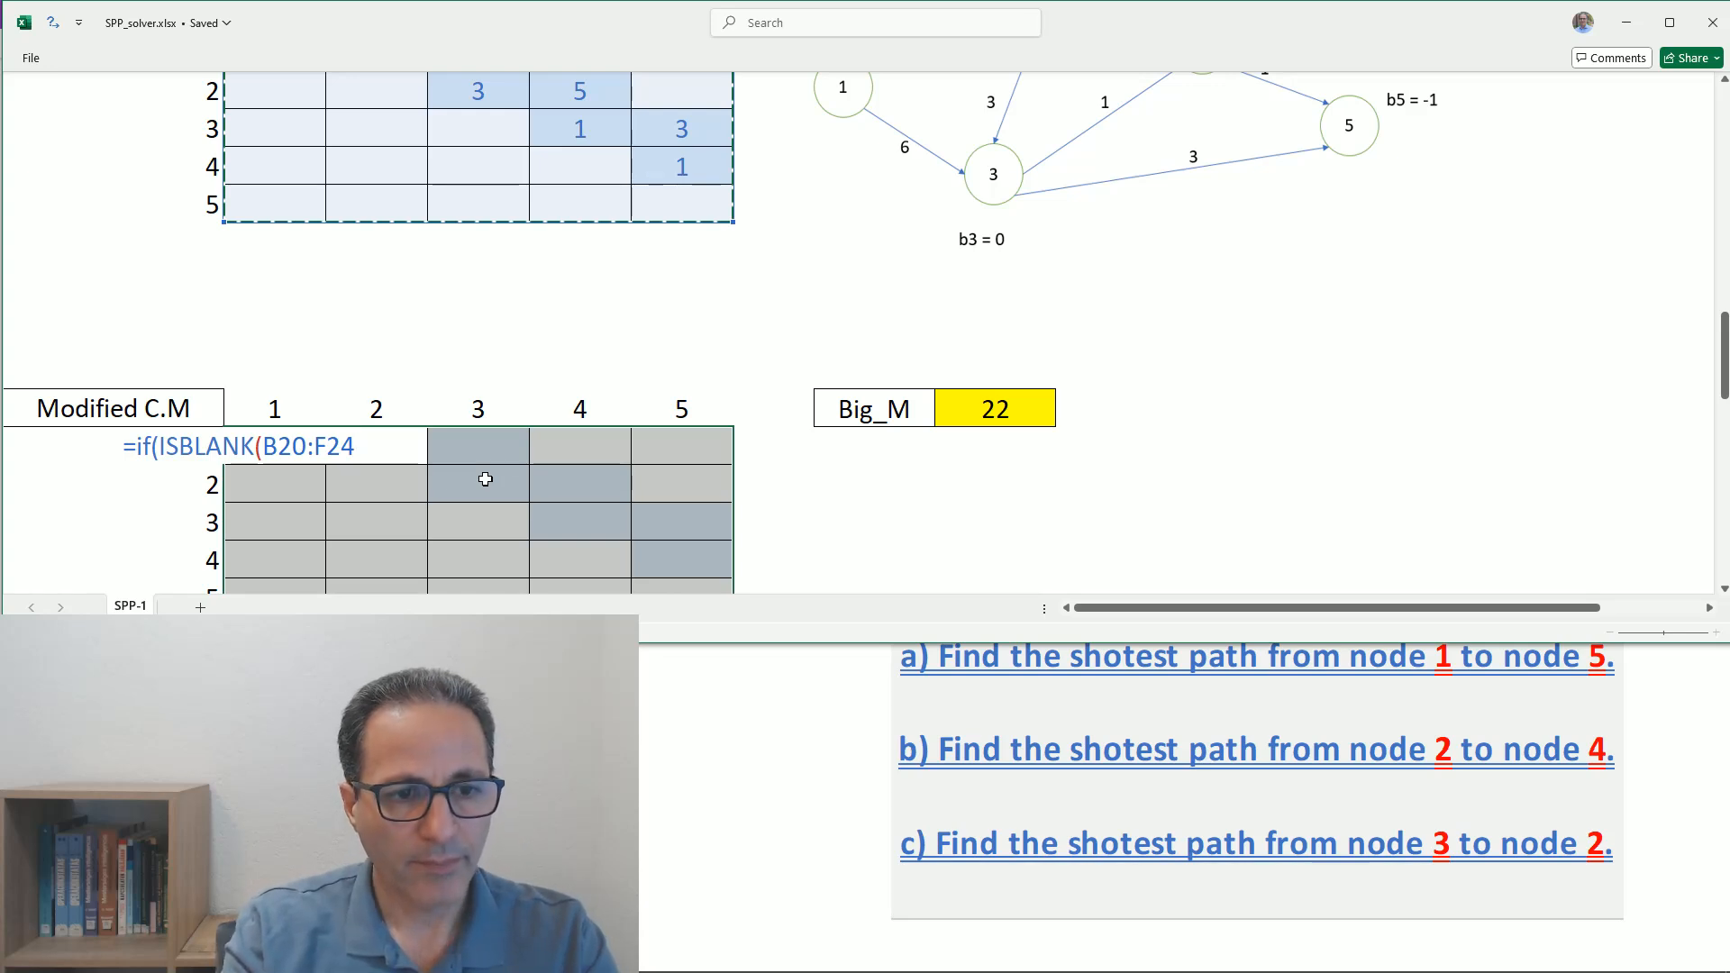
{"action": "type", "text": "),"}
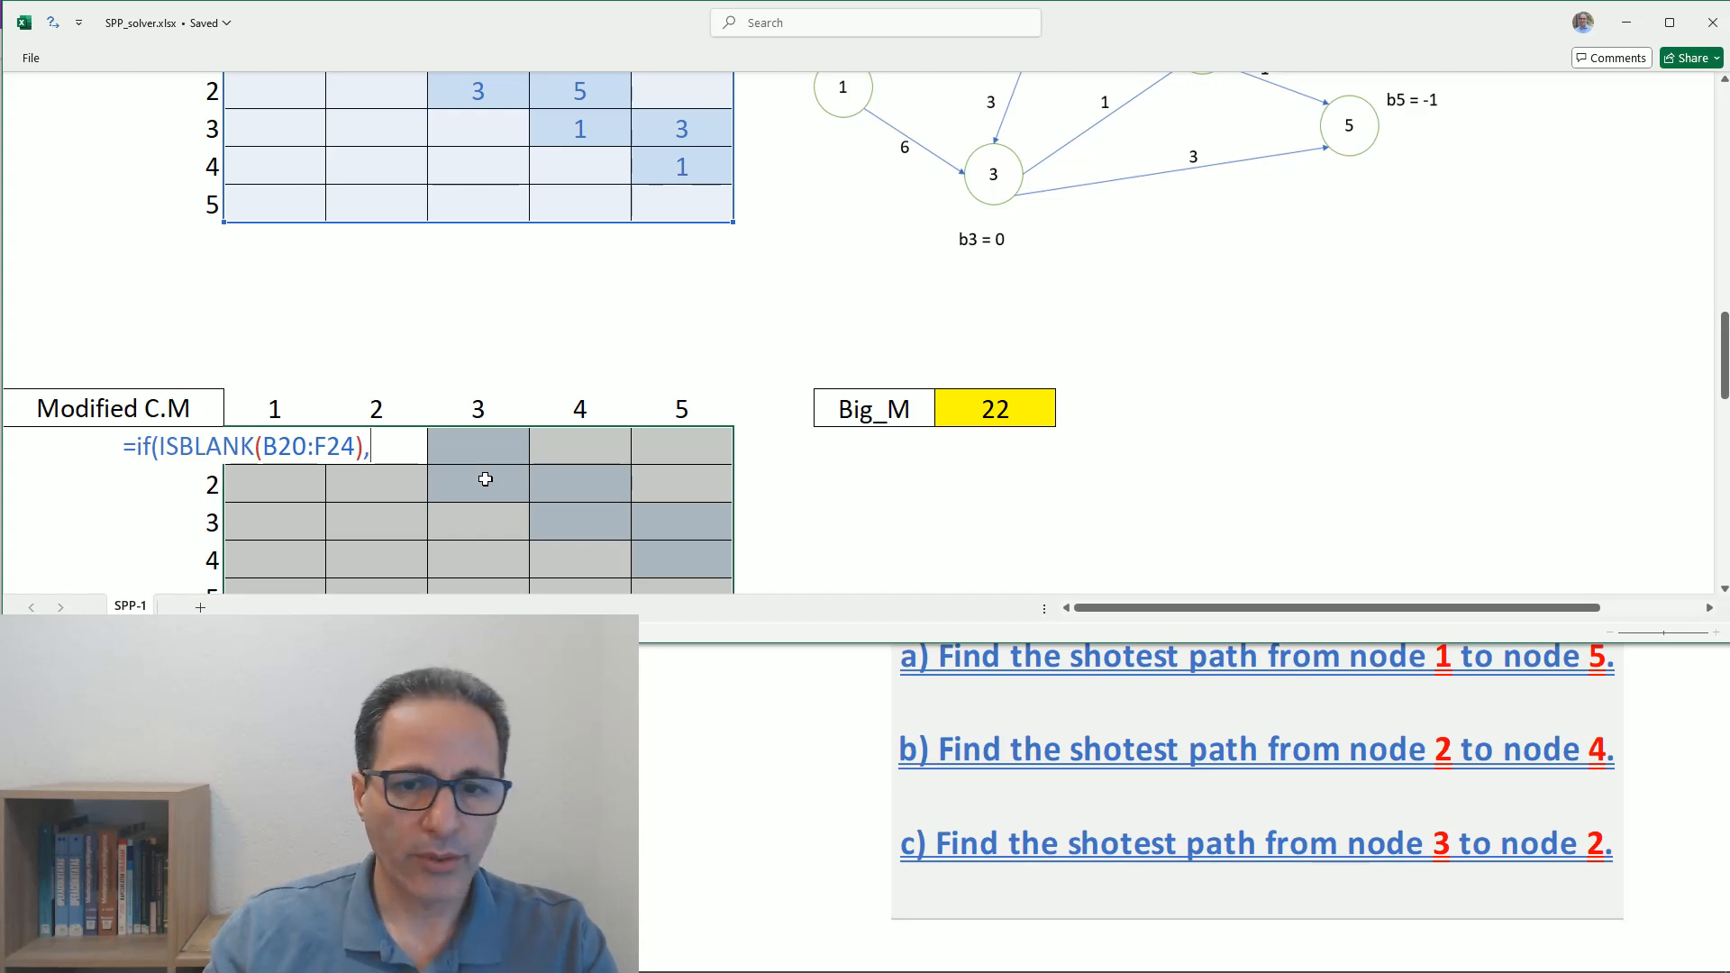
- Set the IF formula's value-if-true to the Big_M cell as the absolute reference $I$26
{"action": "left_click", "coordinate": [987, 409]}
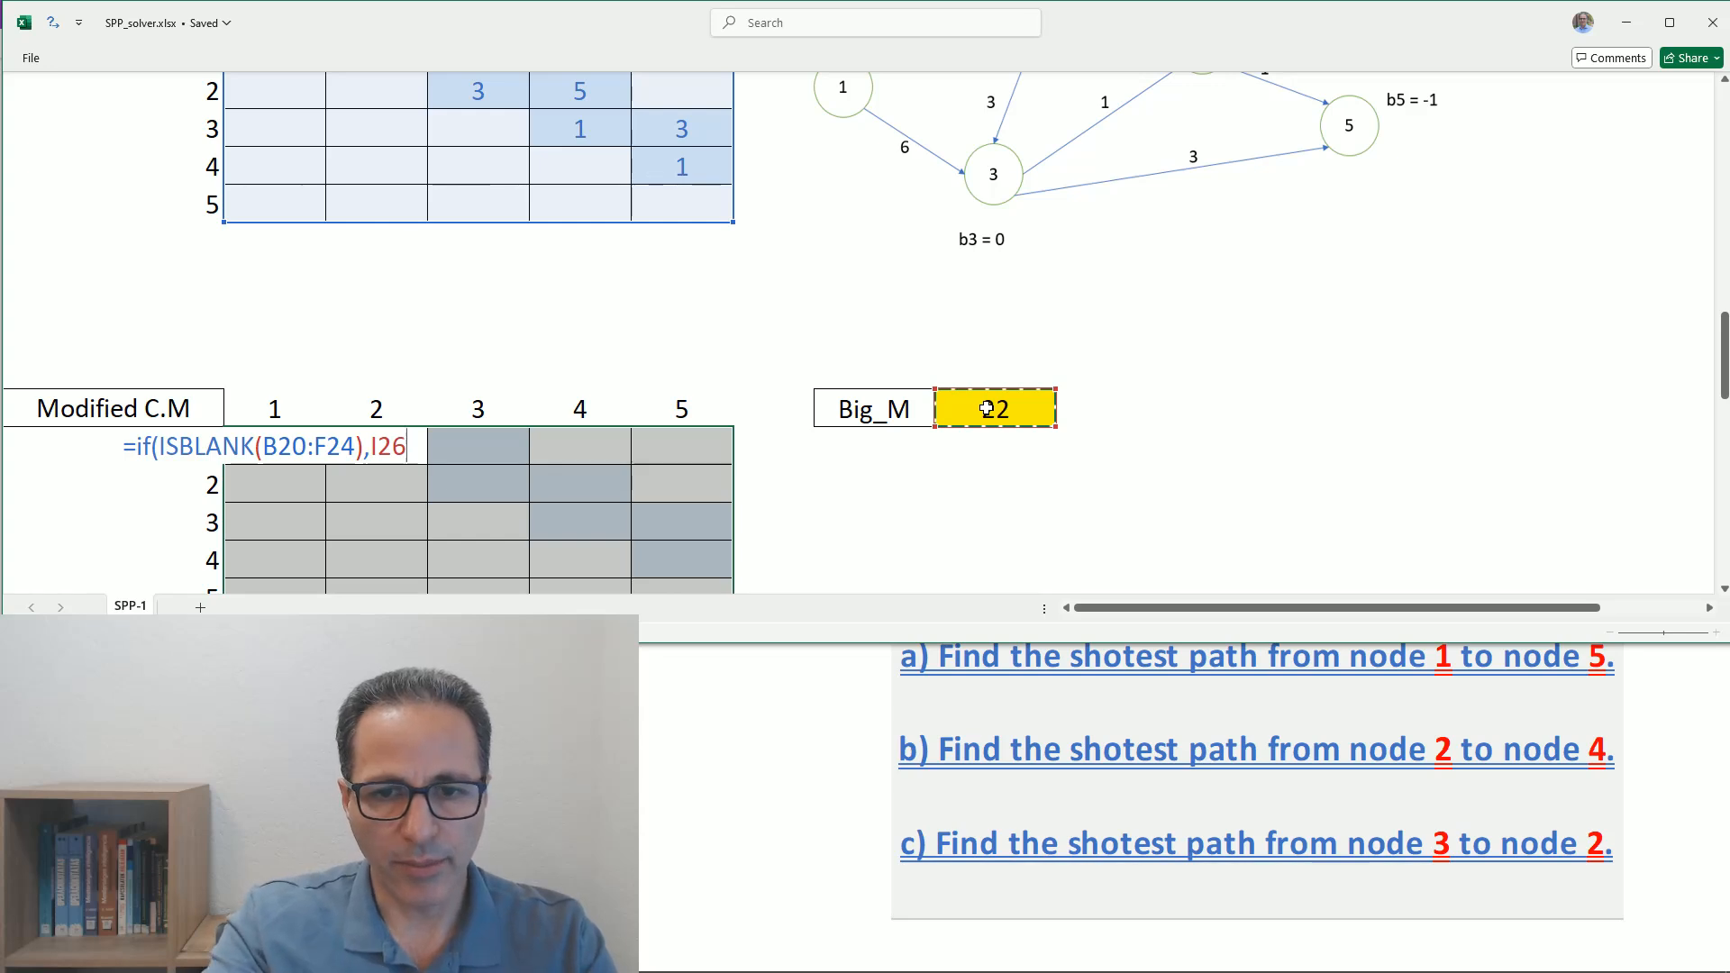
{"action": "key", "text": "F4"}
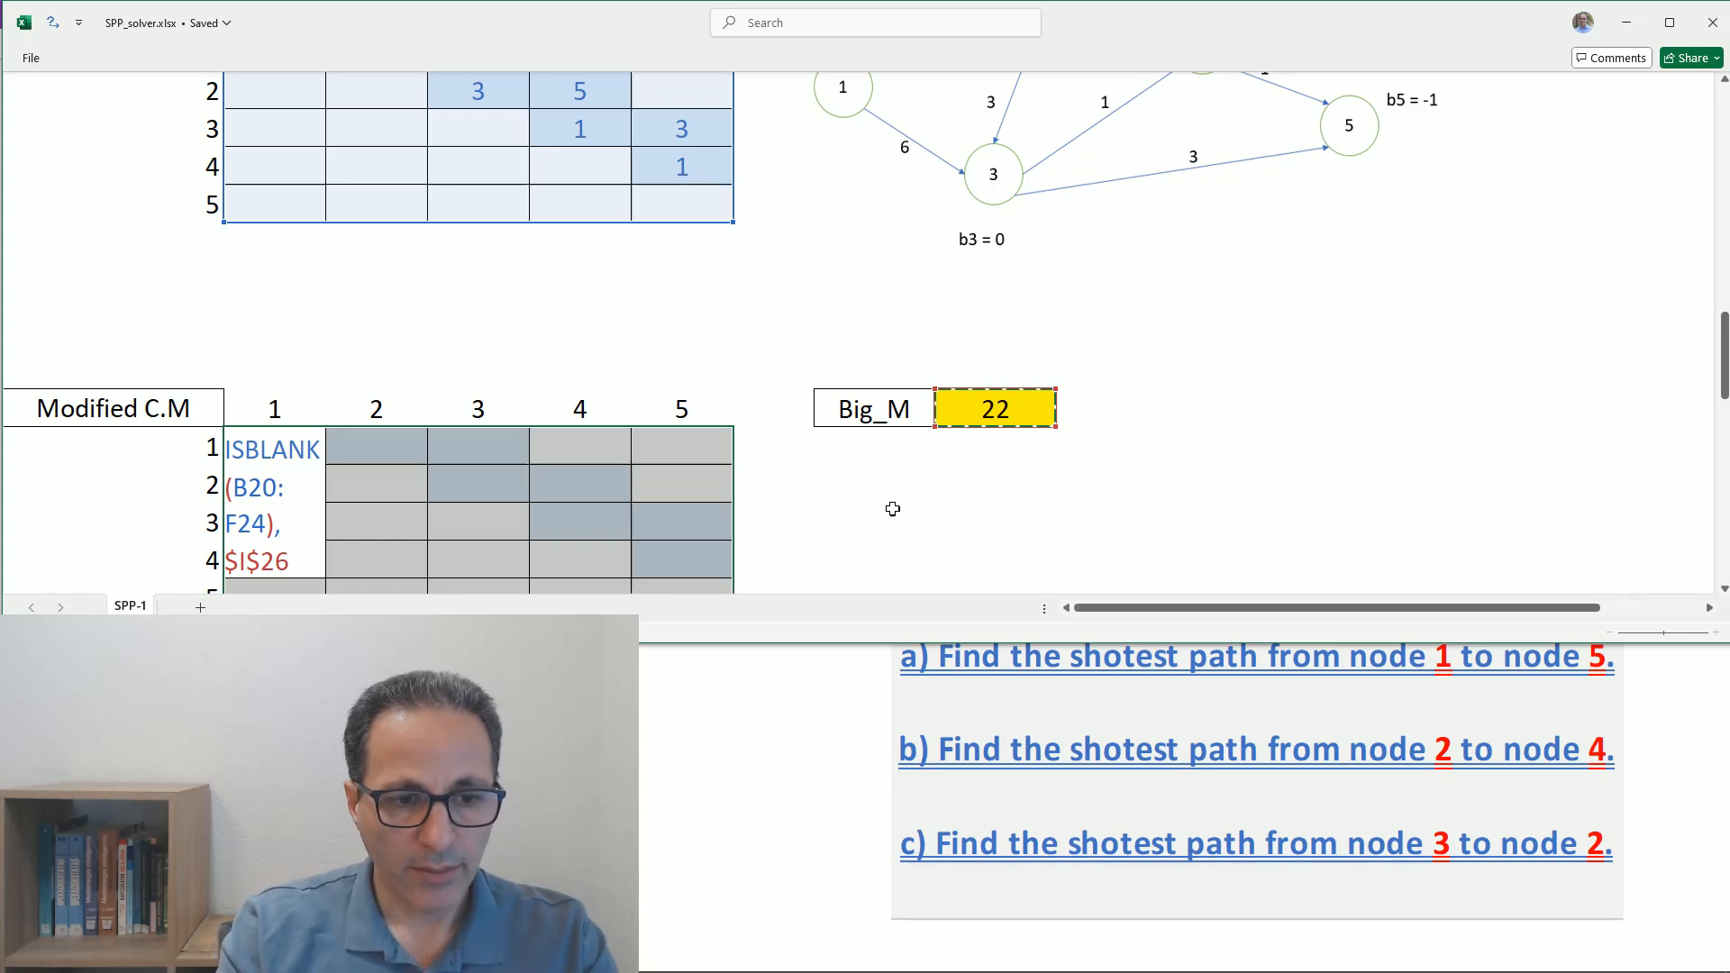
{"action": "type", "text": ","}
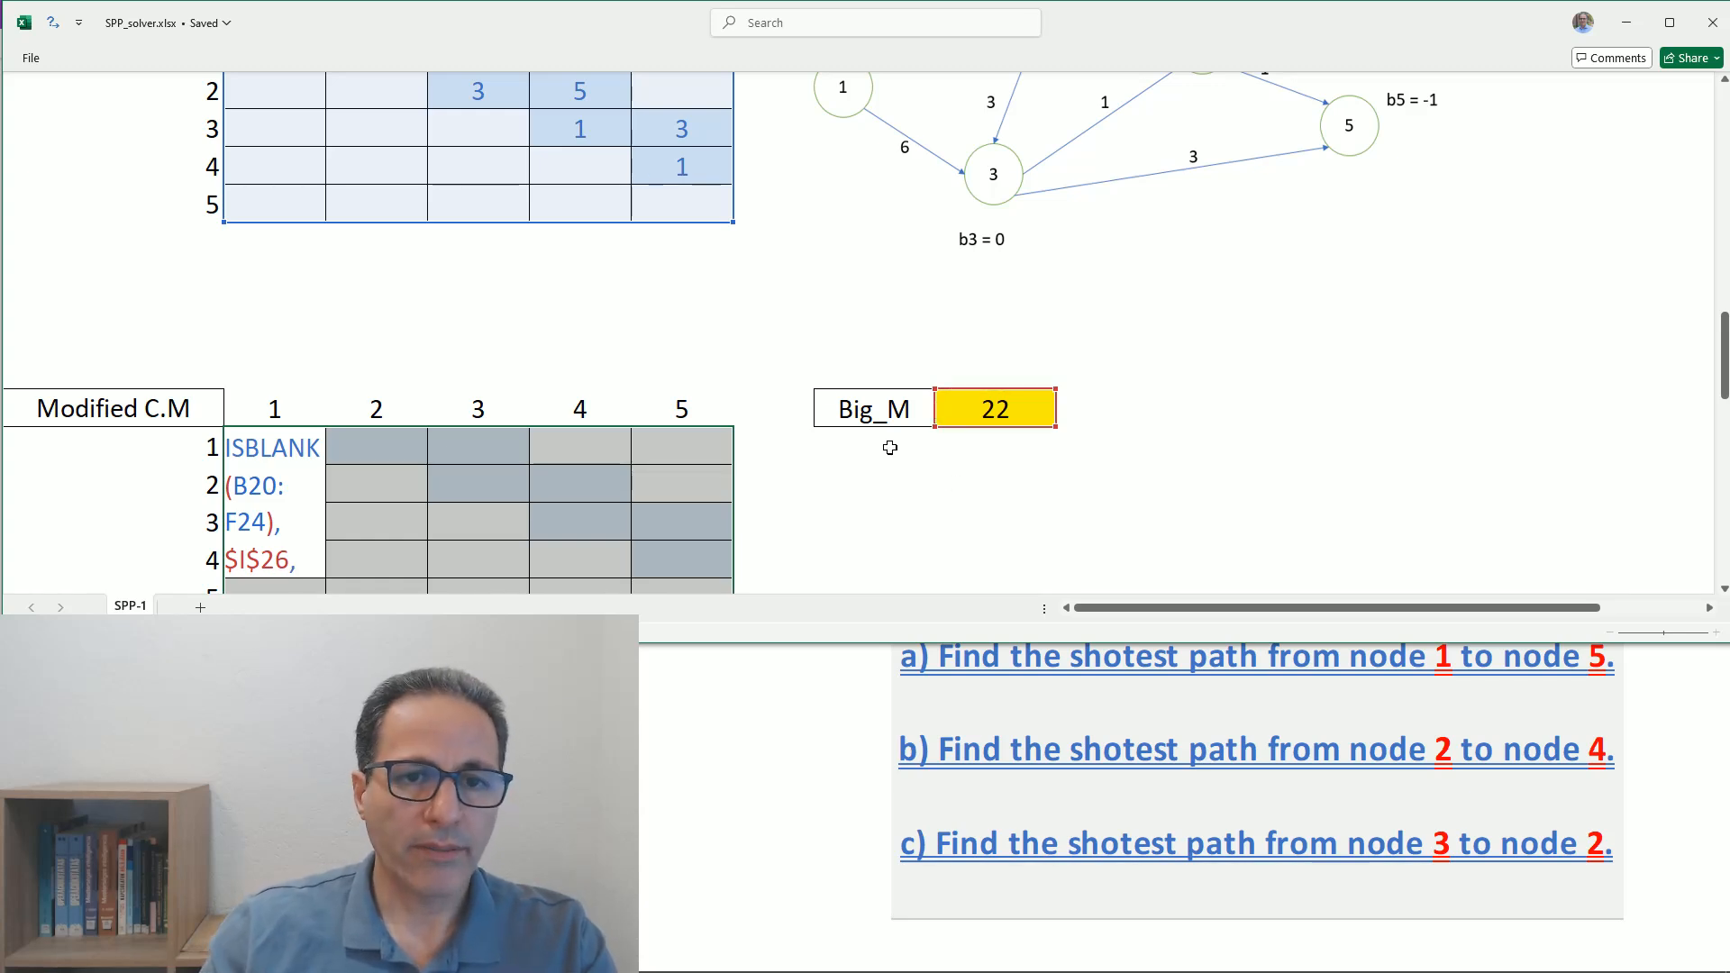
- Use the cost matrix range B20:F24 as the value-if-false and fill the formula across the whole Modified C.M range
{"action": "scroll", "coordinate": [780, 358], "scroll_direction": "up", "scroll_amount": 2}
{"action": "left_click_drag", "start_coordinate": [280, 283], "coordinate": [666, 423]}
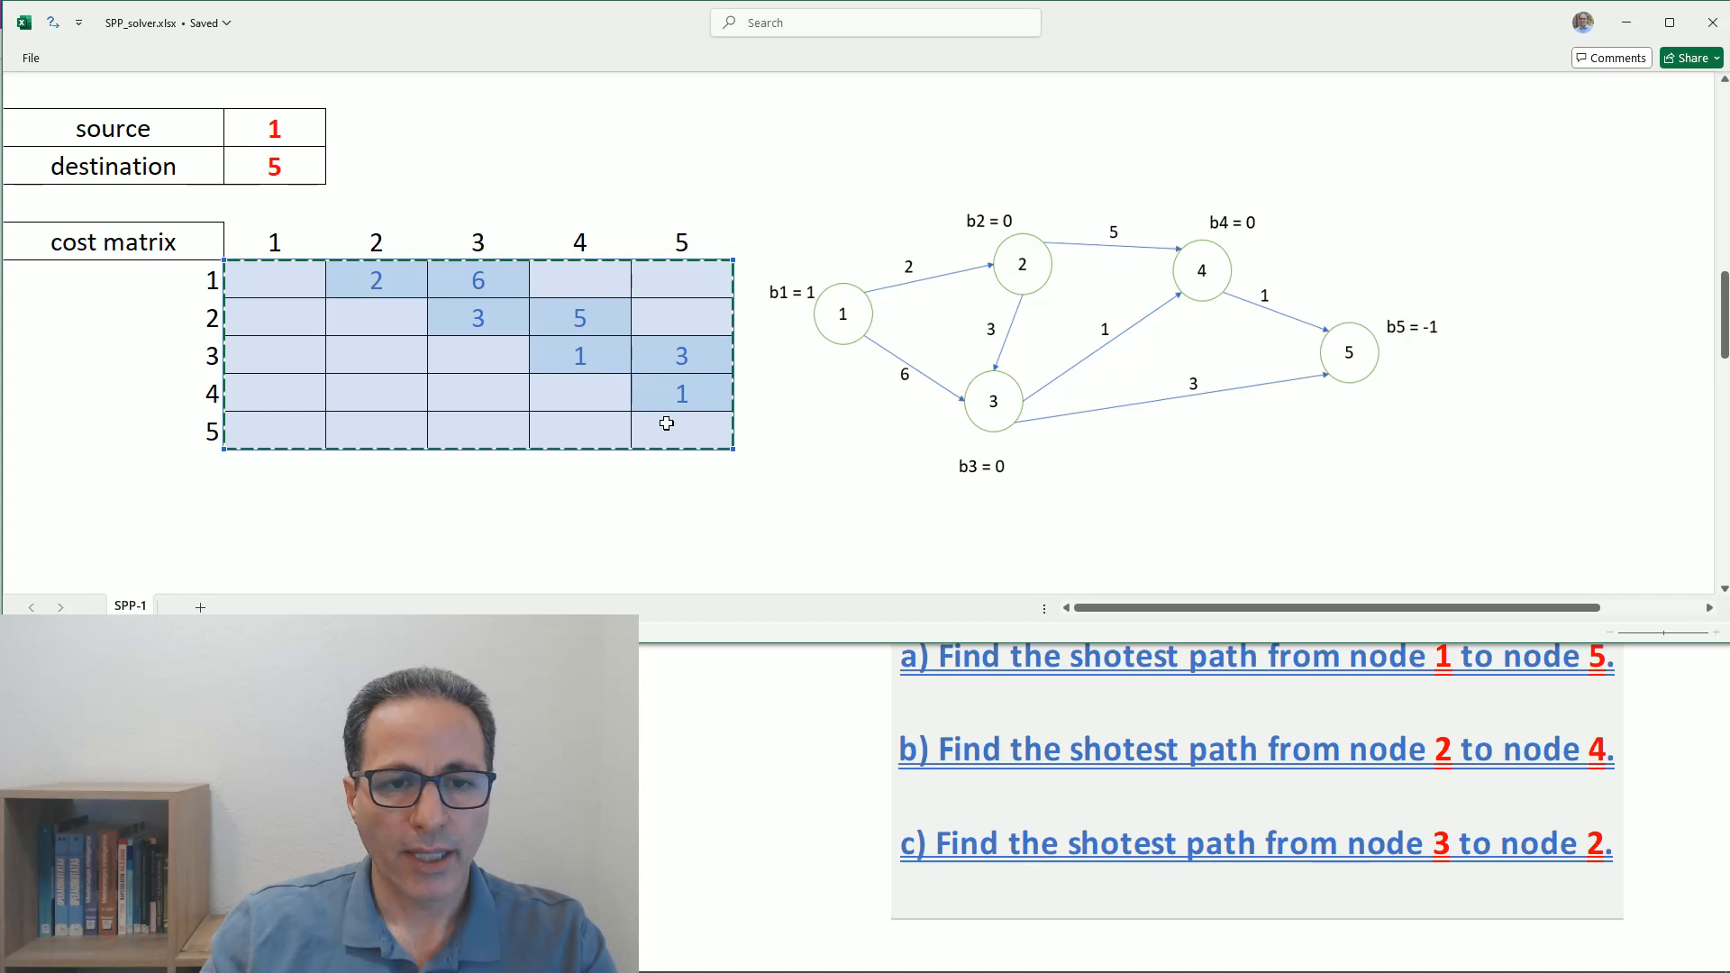
{"action": "scroll", "coordinate": [715, 474], "scroll_direction": "down", "scroll_amount": 2}
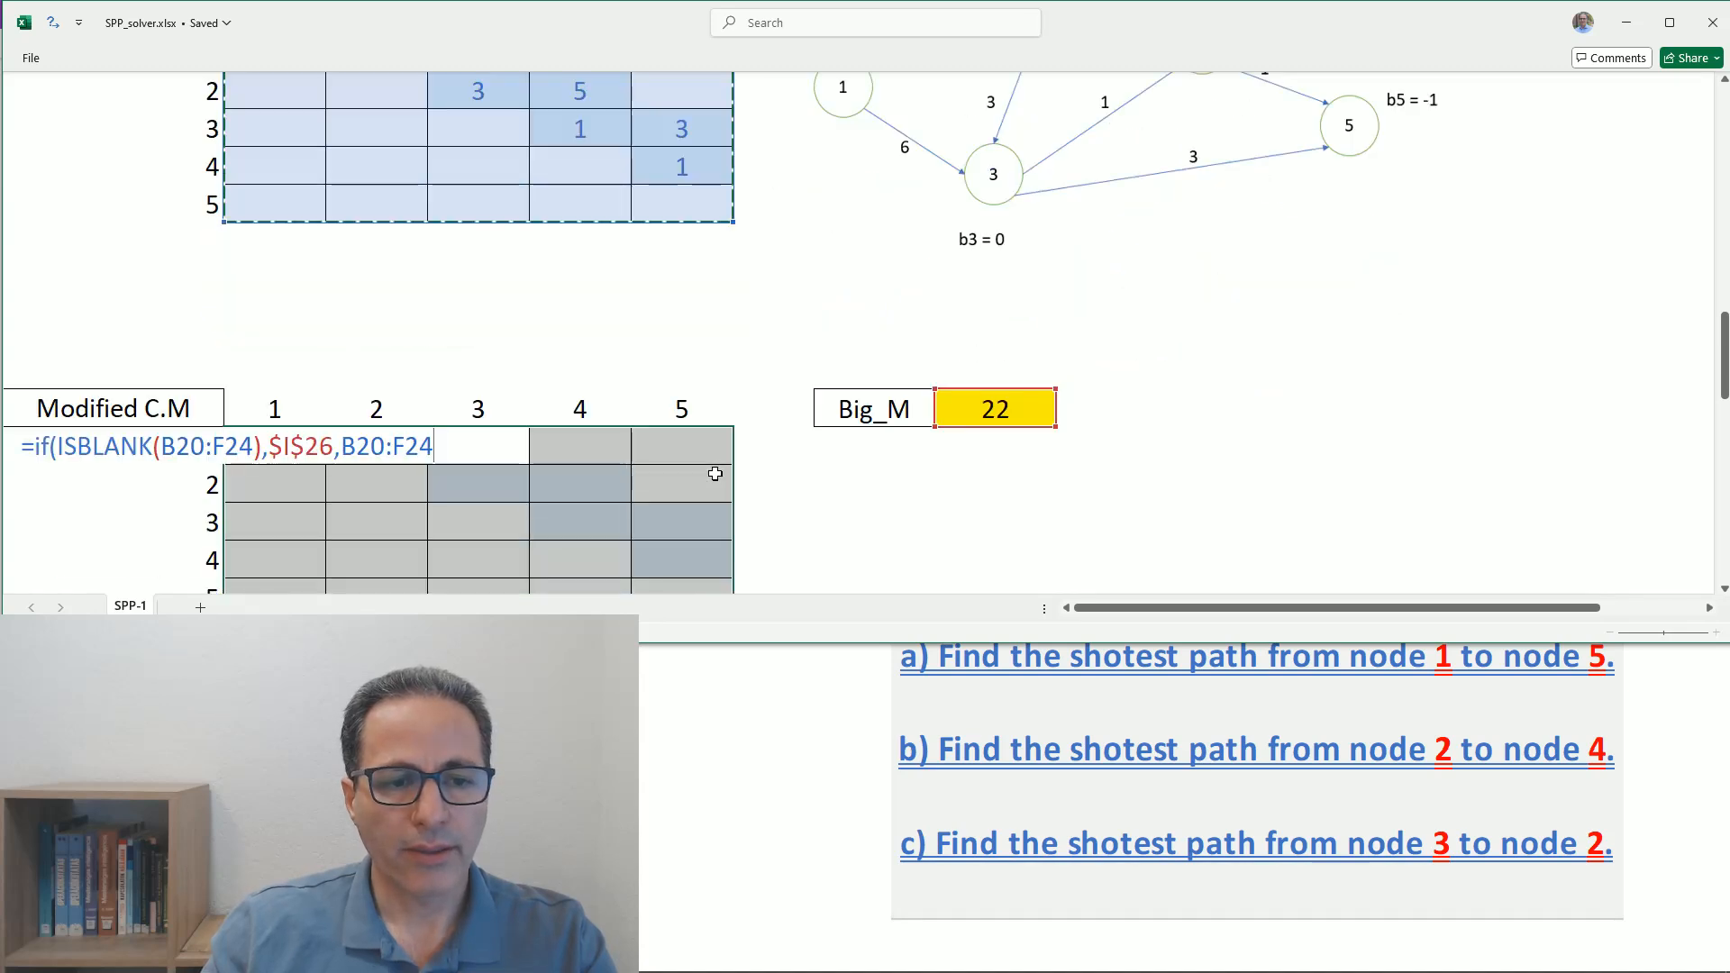
{"action": "scroll", "coordinate": [715, 473], "scroll_direction": "down", "scroll_amount": 1}
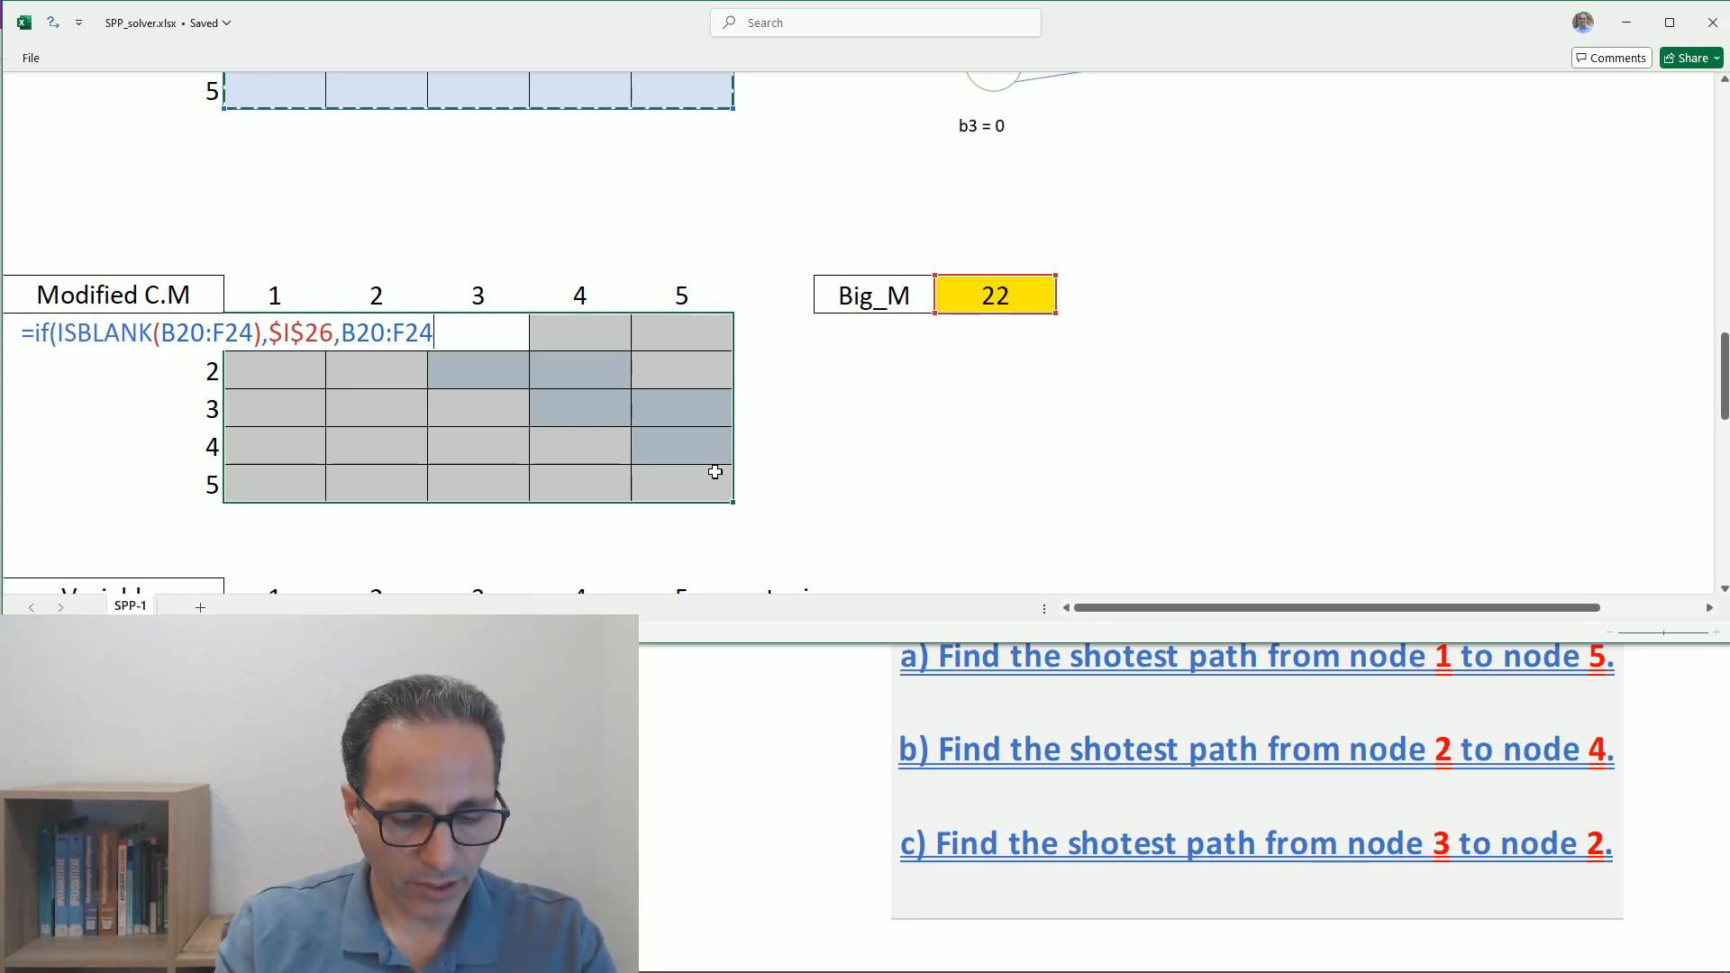
{"action": "type", "text": ")"}
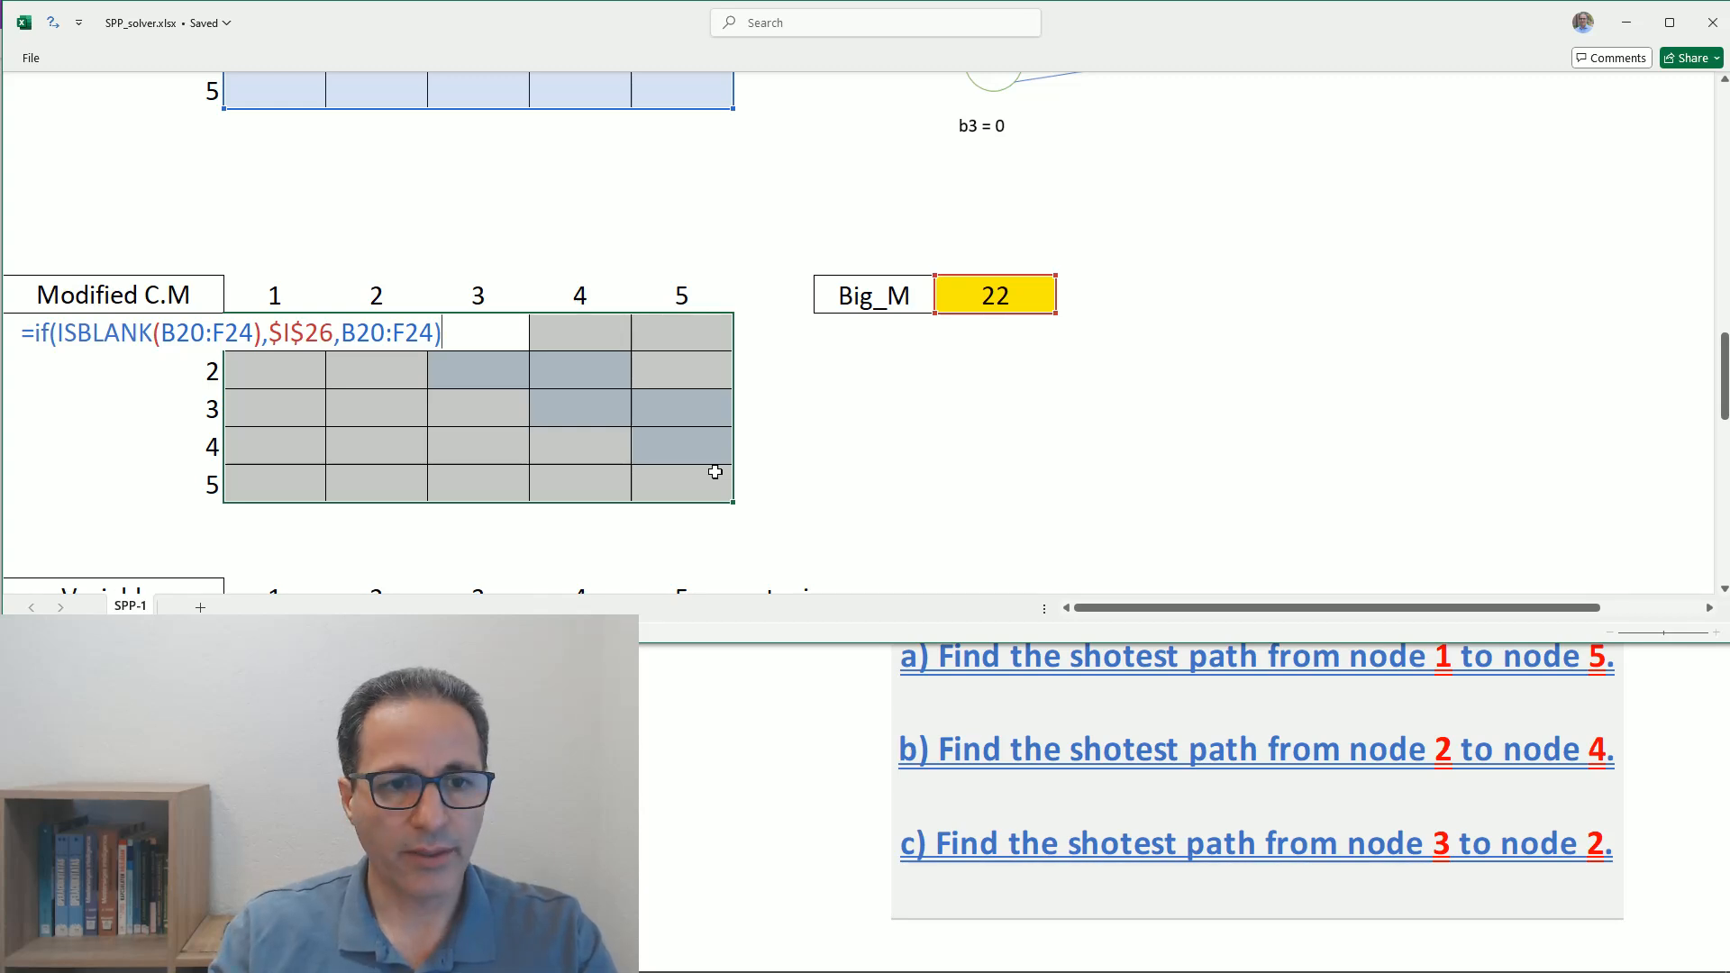
{"action": "key", "text": "ctrl+Return"}
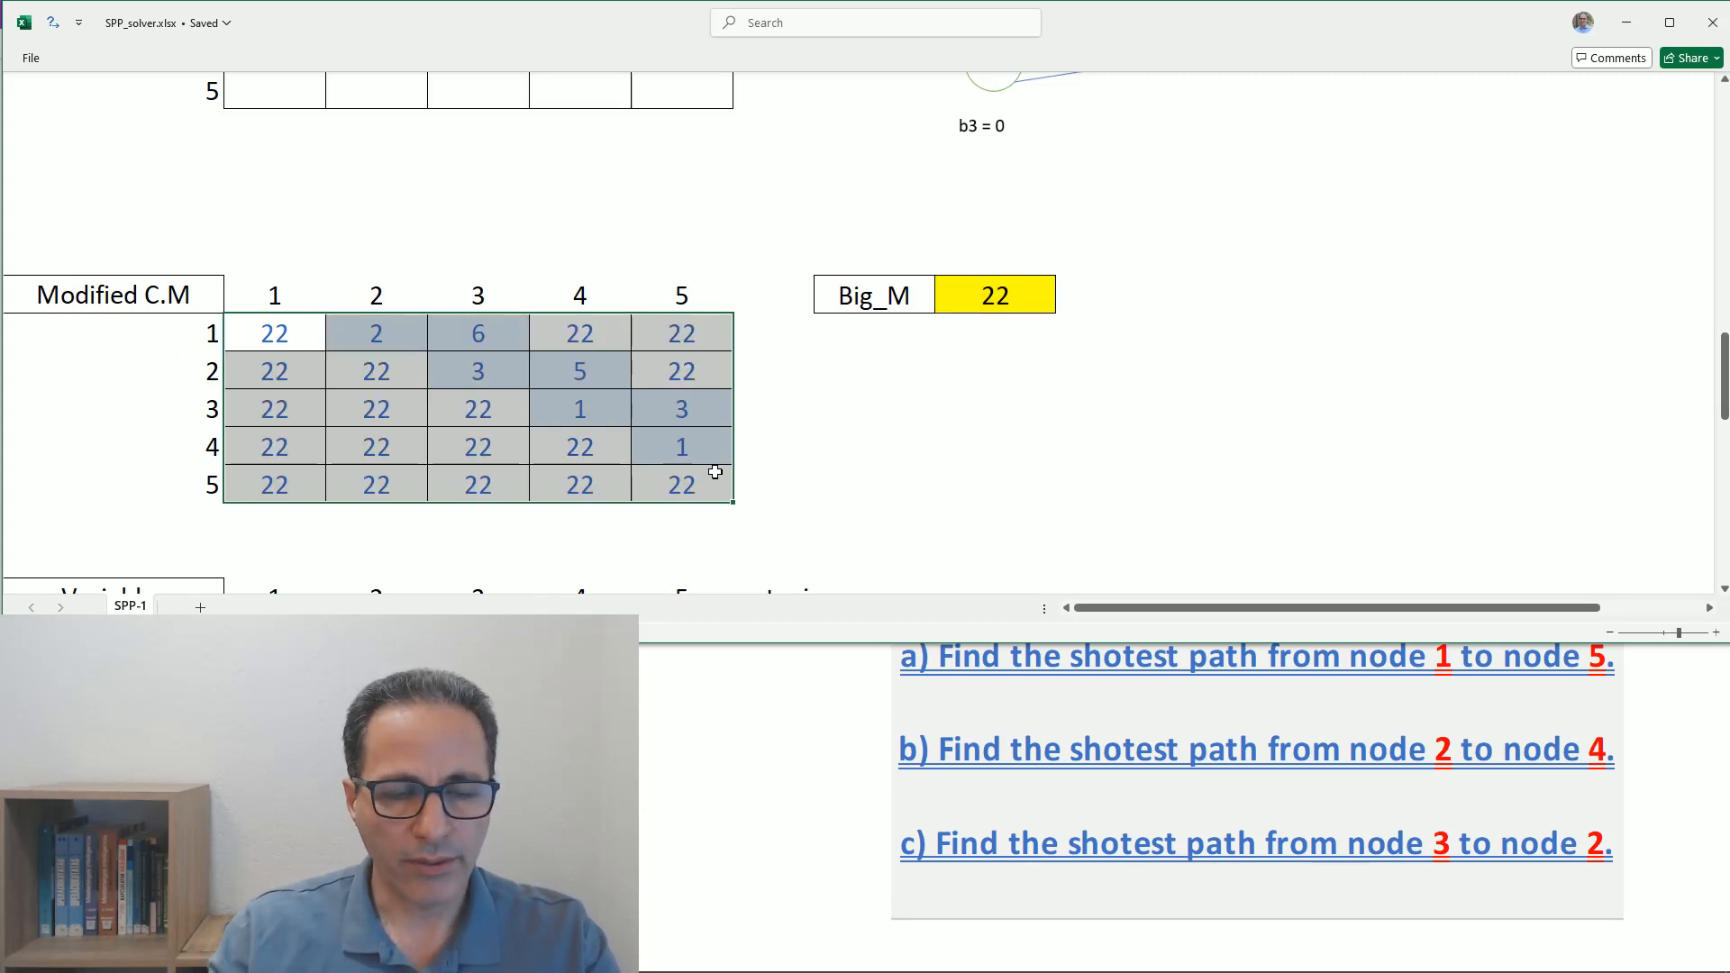
- Set the cost from node 4 to node 5 to 10 in the cost matrix and check Big_M and the Modified C.M matrix
{"action": "left_click", "coordinate": [374, 407]}
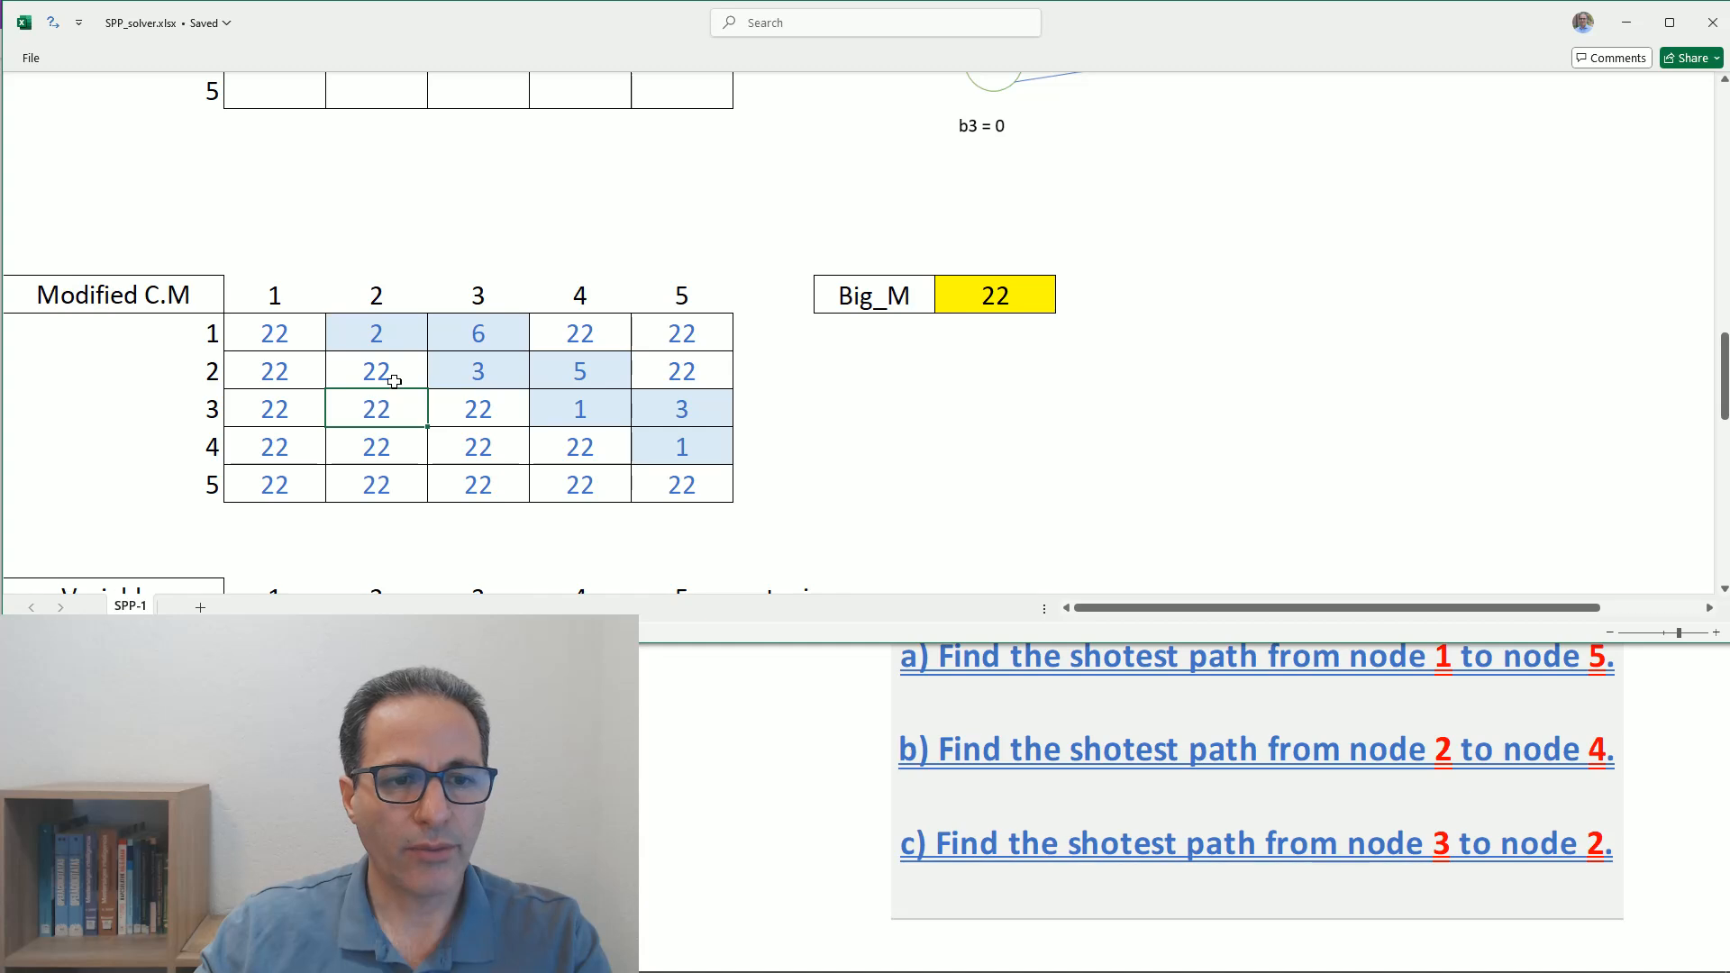
{"action": "scroll", "coordinate": [423, 417], "scroll_direction": "up", "scroll_amount": 2}
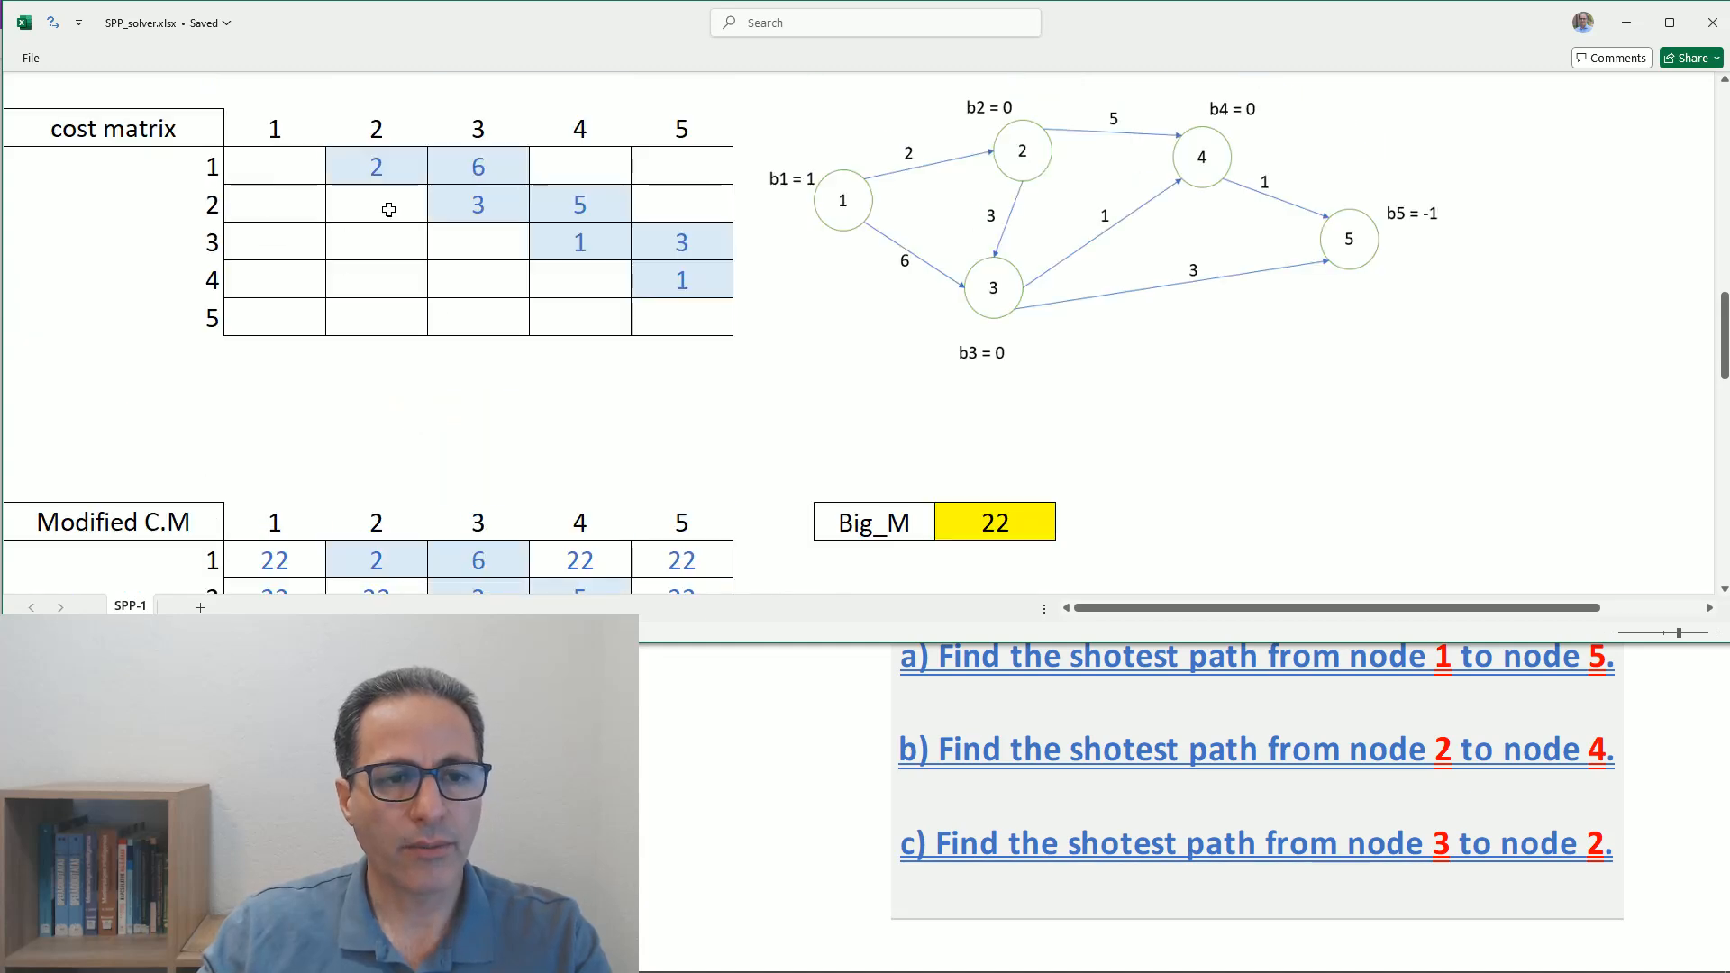
{"action": "scroll", "coordinate": [563, 331], "scroll_direction": "down", "scroll_amount": 2}
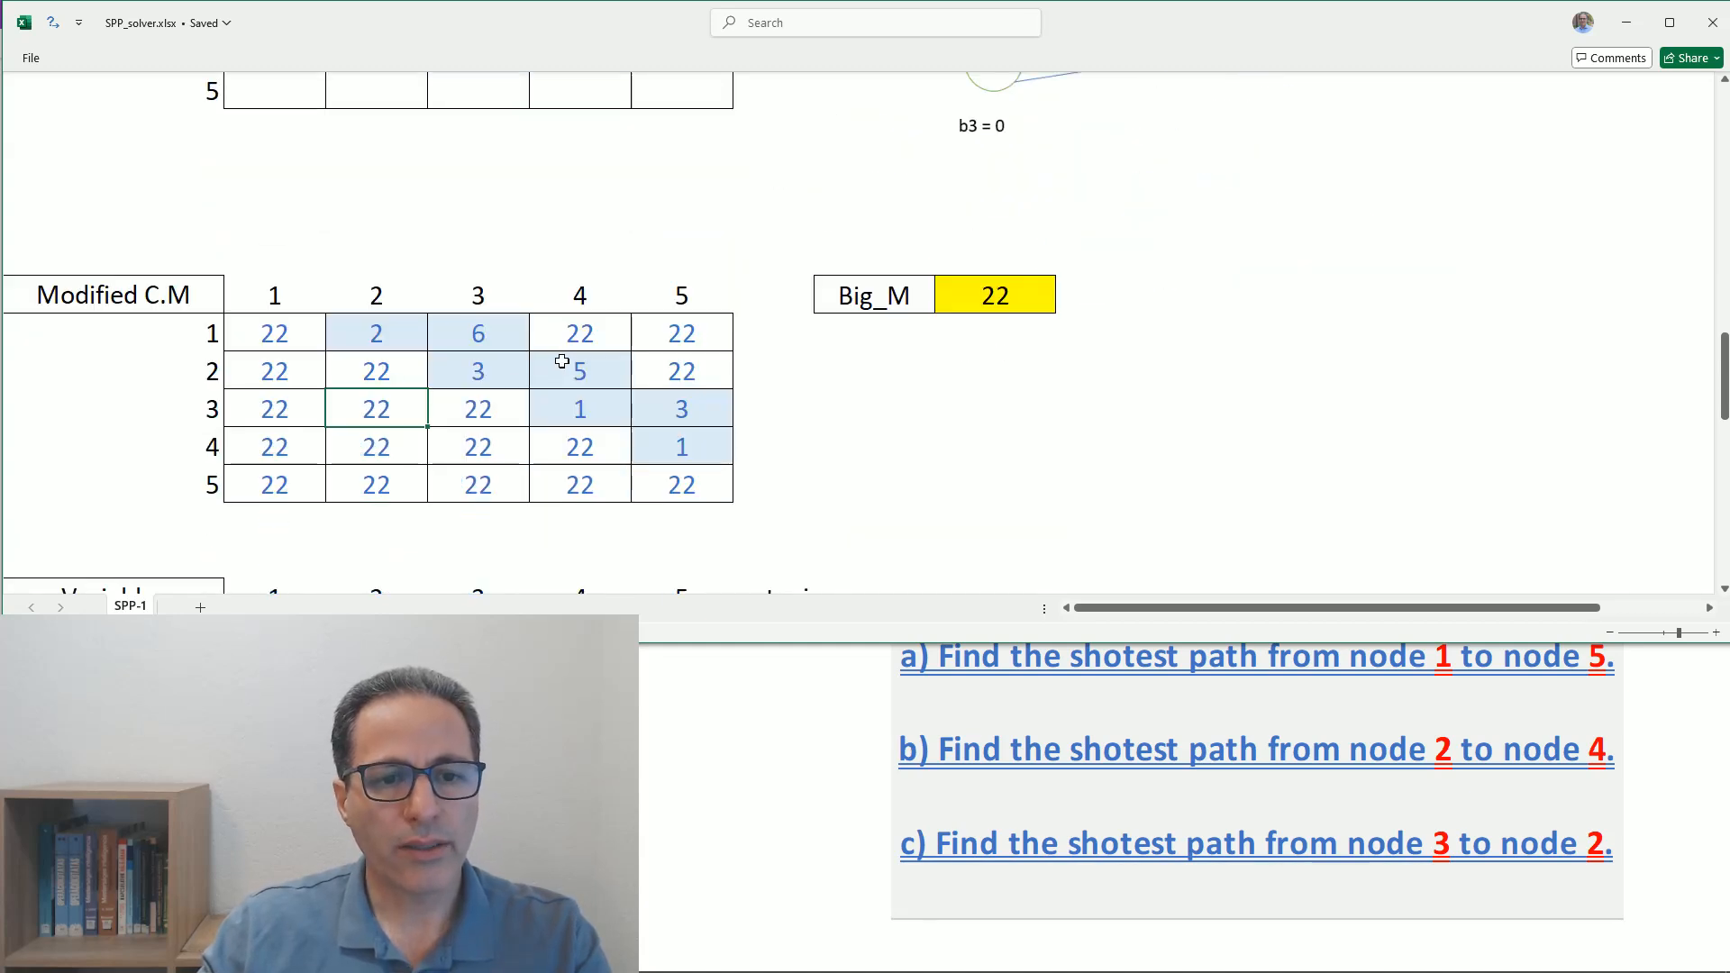
{"action": "scroll", "coordinate": [693, 425], "scroll_direction": "up", "scroll_amount": 2}
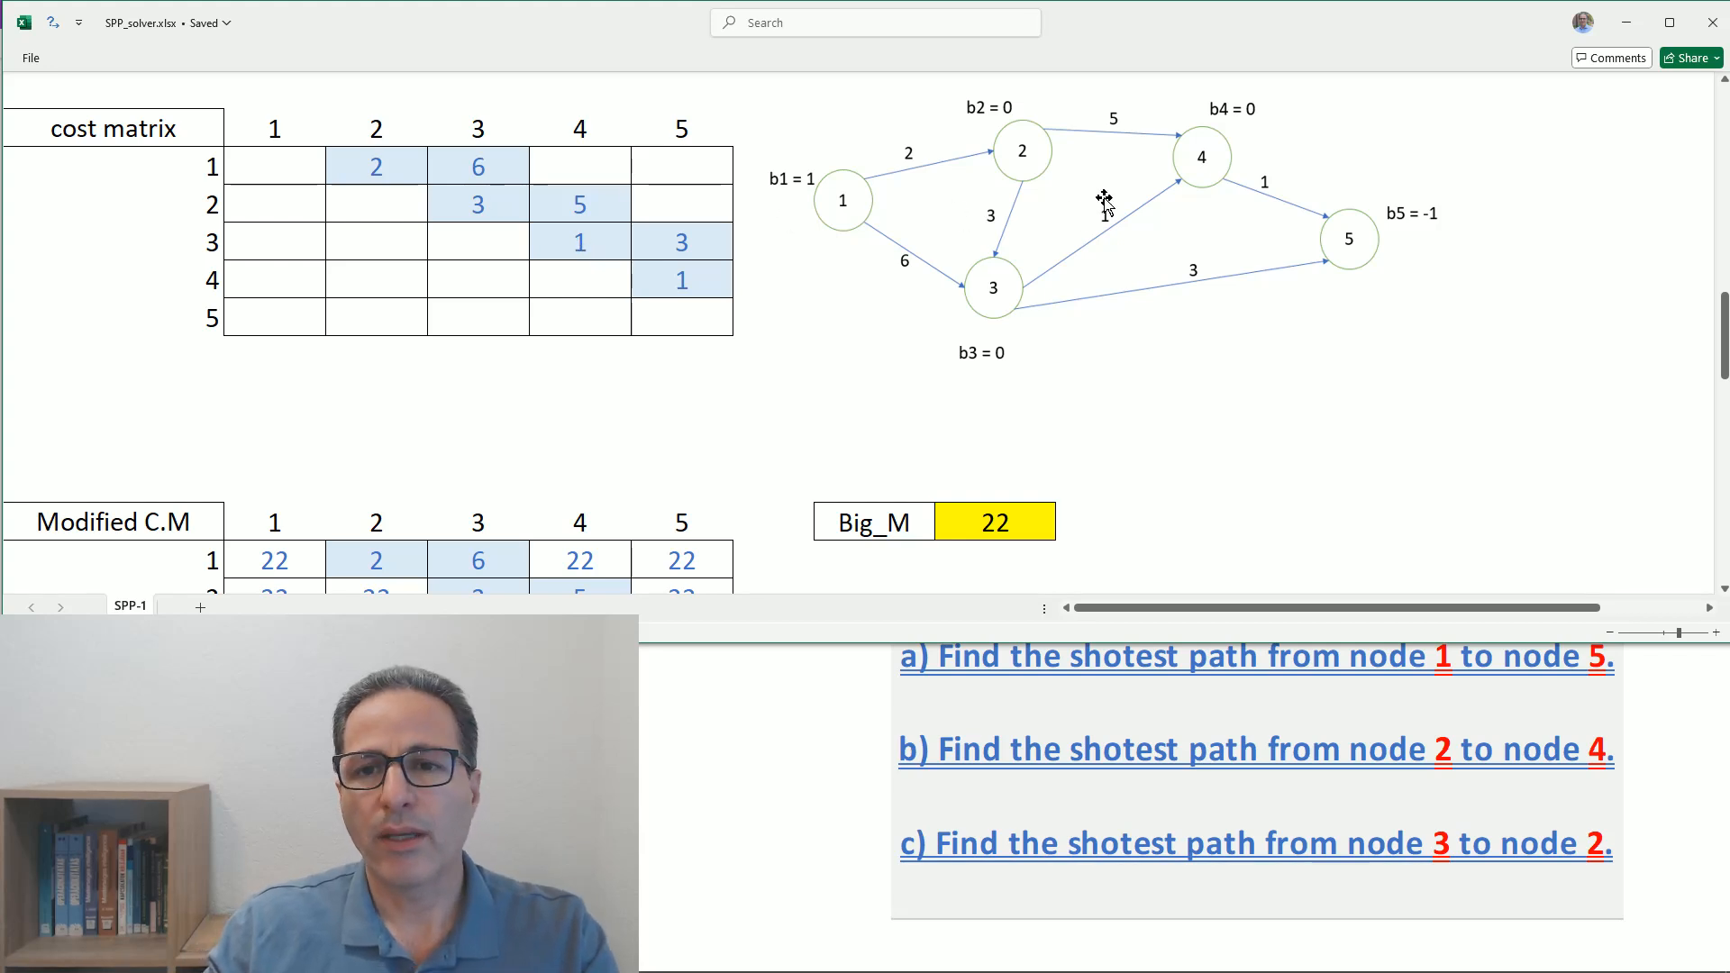
{"action": "scroll", "coordinate": [1099, 212], "scroll_direction": "up", "scroll_amount": 1}
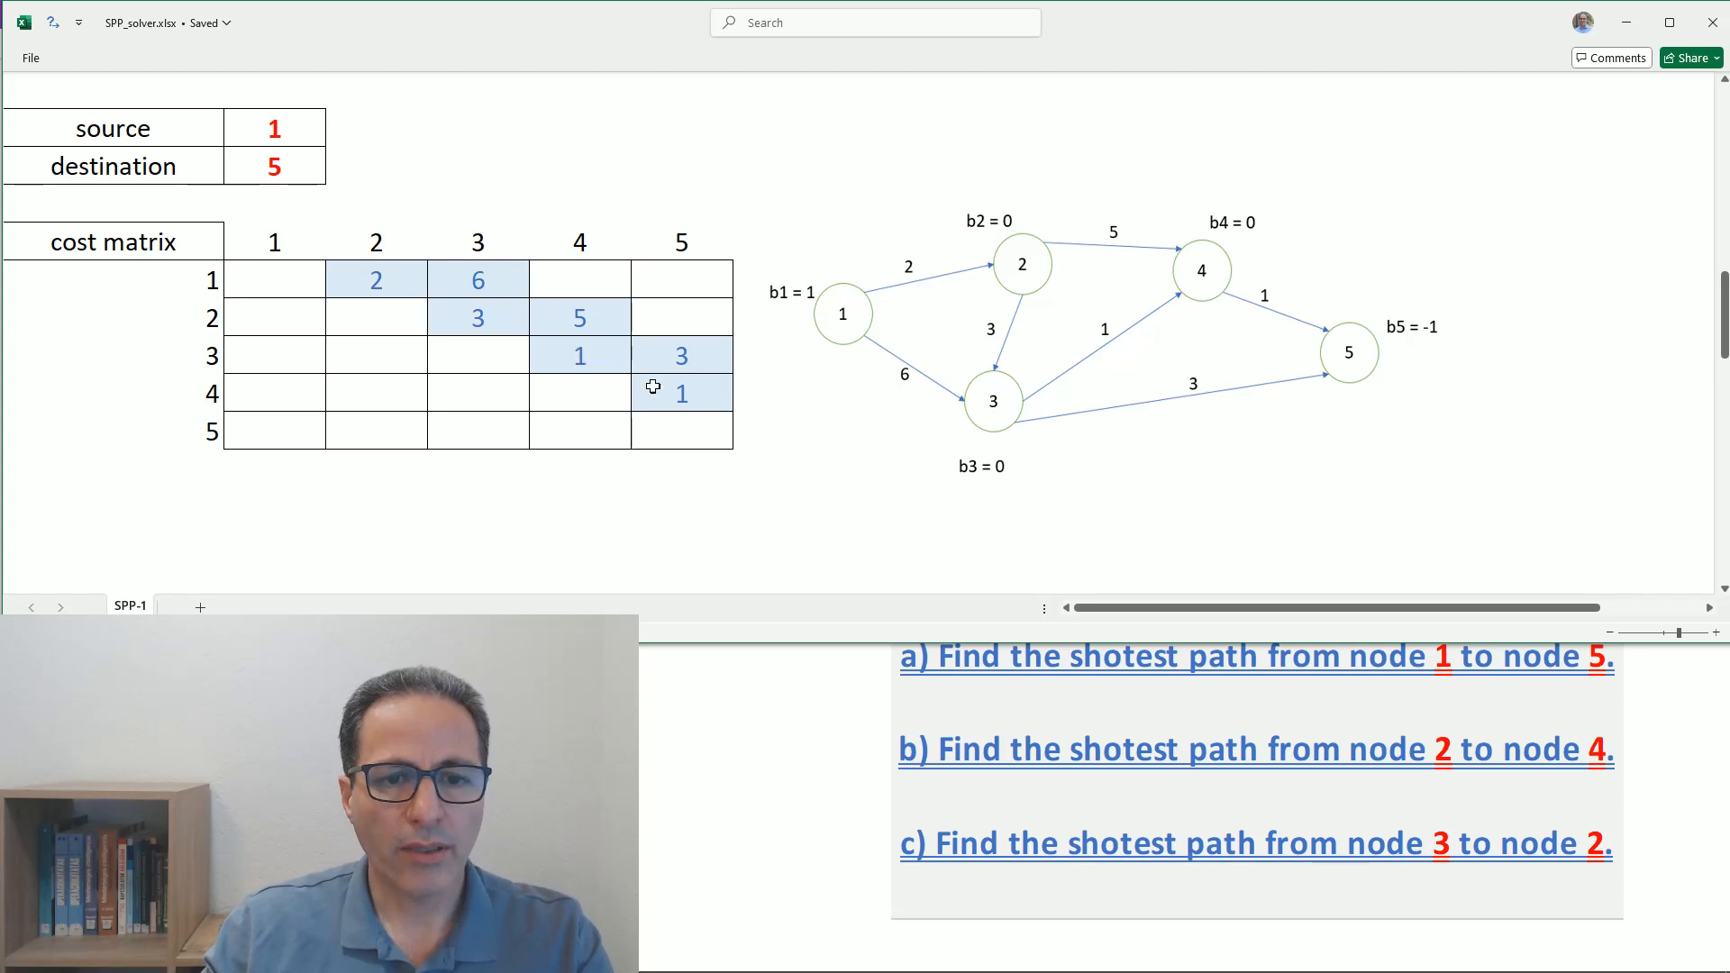
{"action": "left_click", "coordinate": [685, 397]}
{"action": "scroll", "coordinate": [793, 442], "scroll_direction": "down", "scroll_amount": 1}
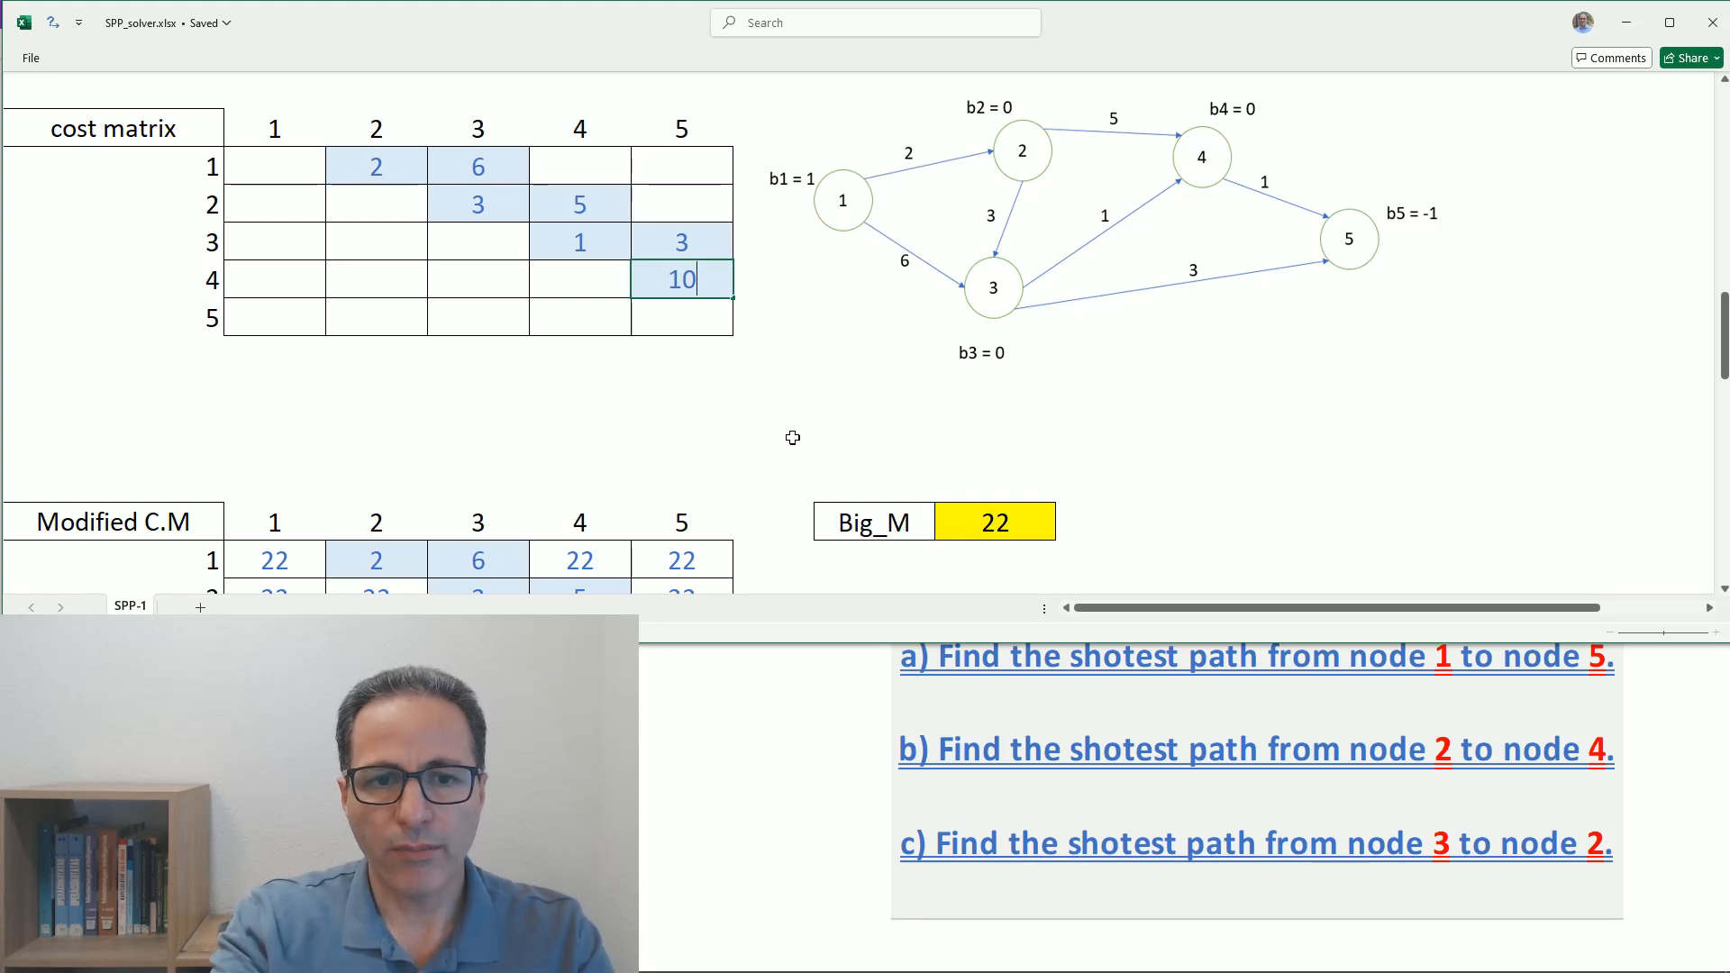
{"action": "key", "text": "F2"}
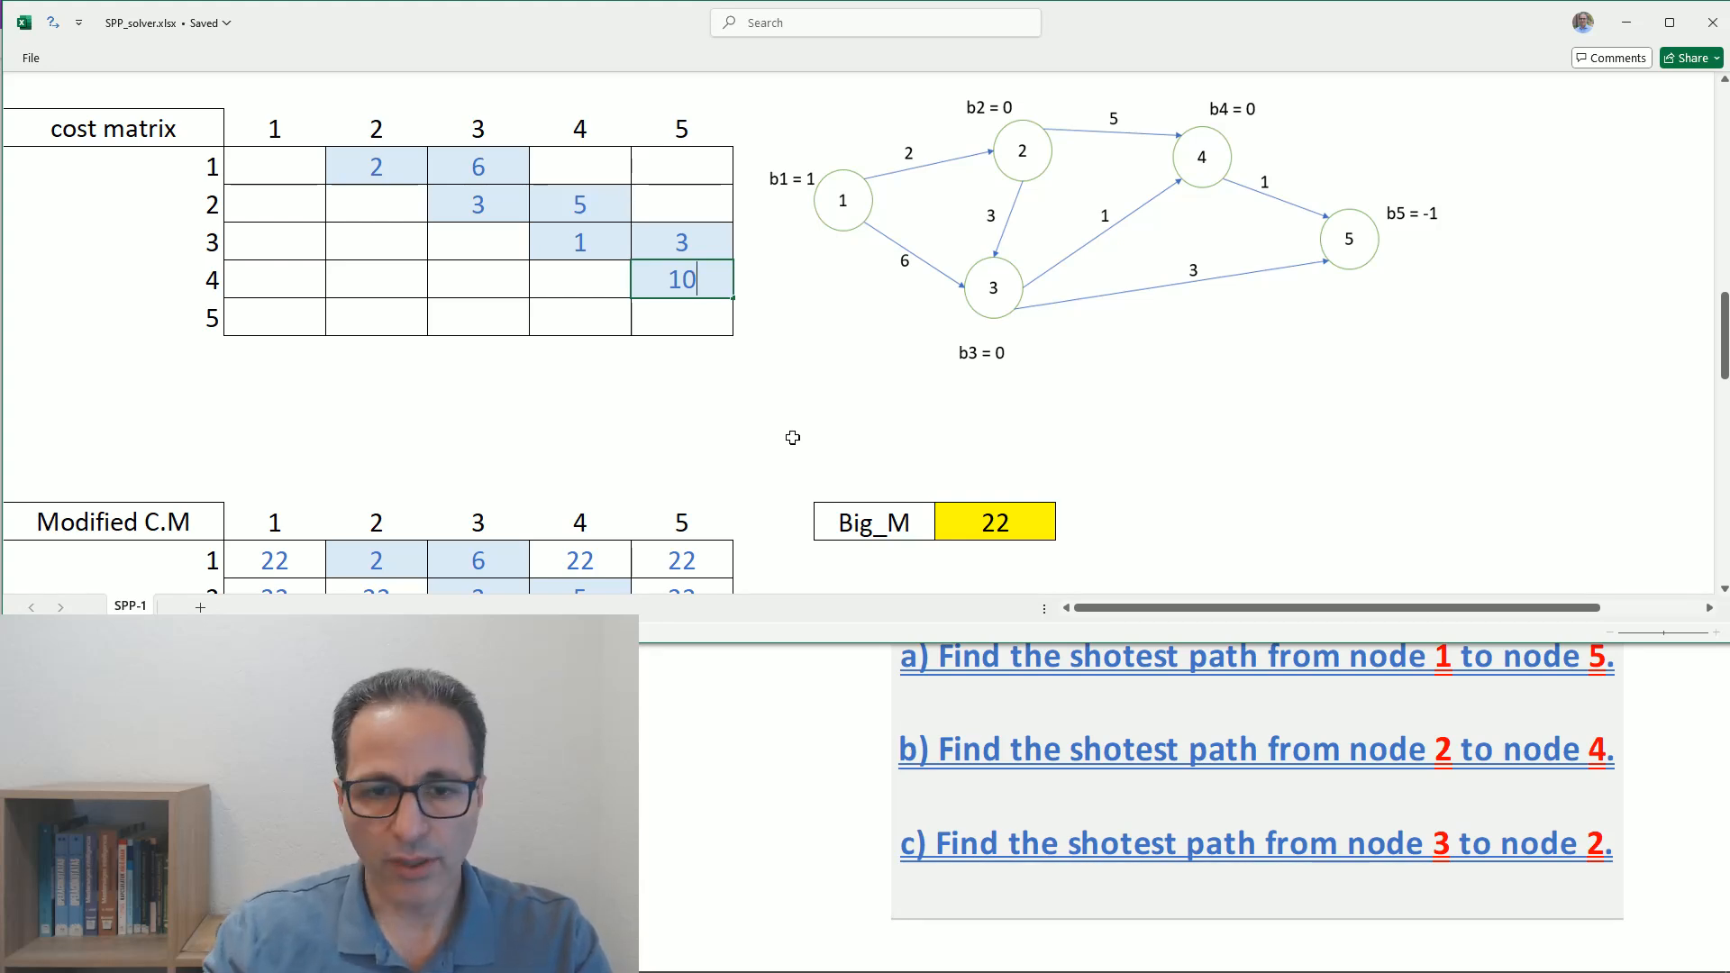
{"action": "key", "text": "Return"}
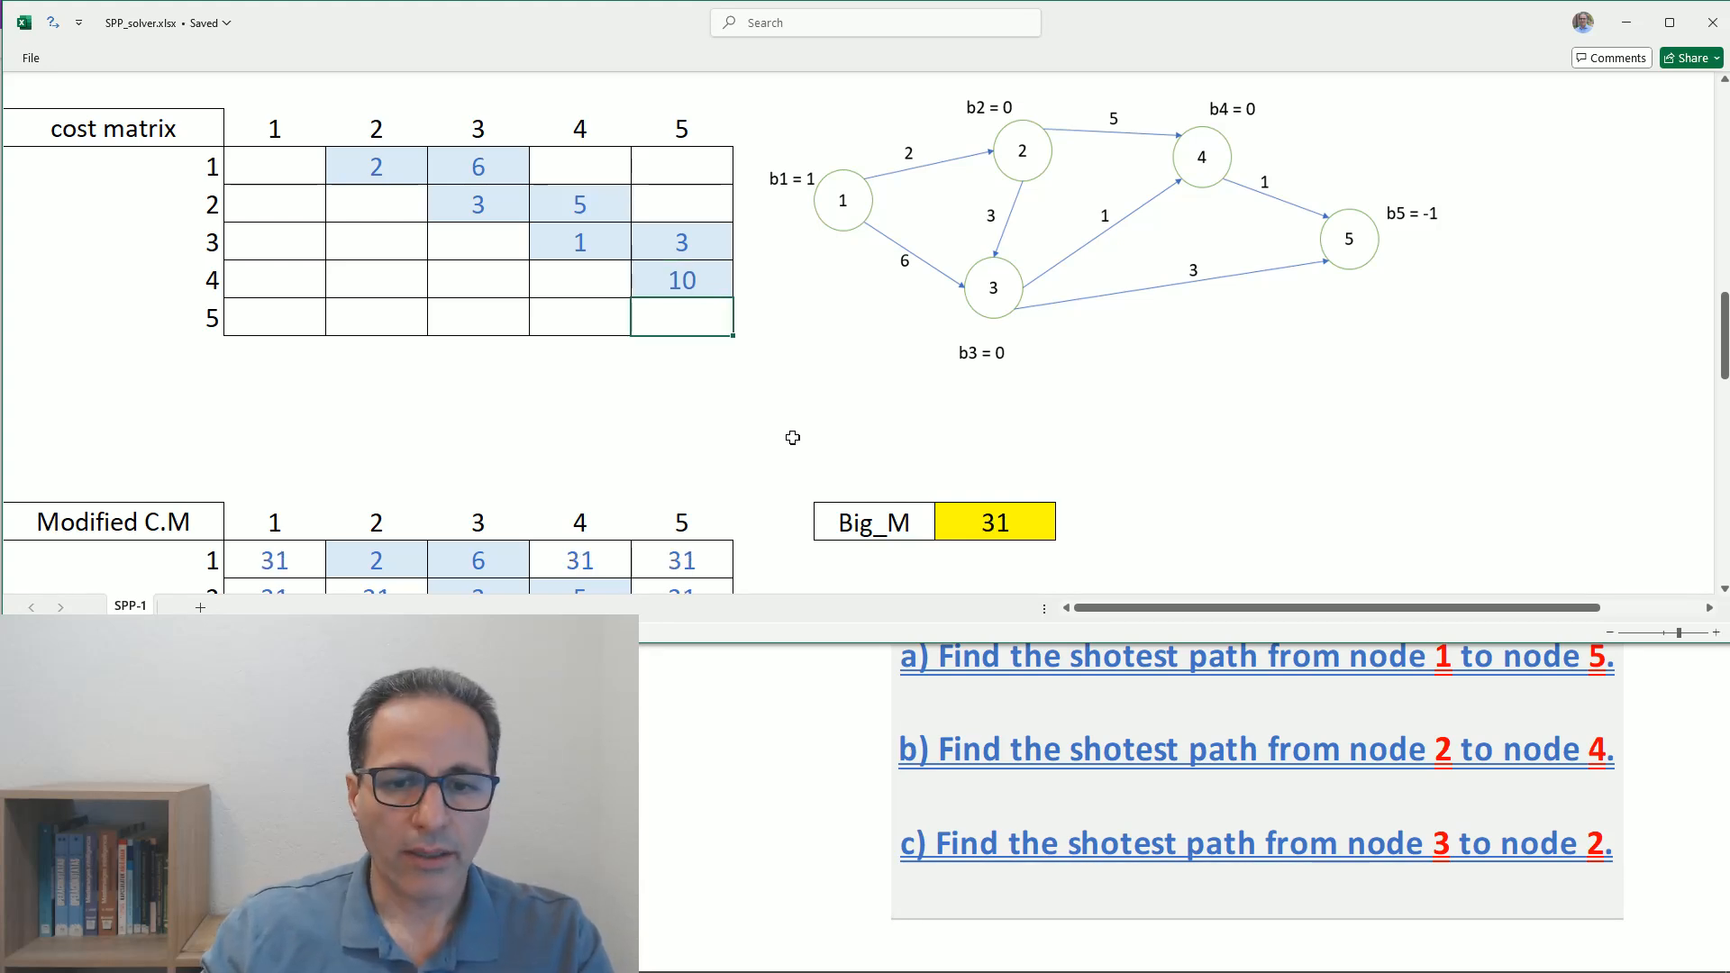
{"action": "scroll", "coordinate": [793, 441], "scroll_direction": "down", "scroll_amount": 3}
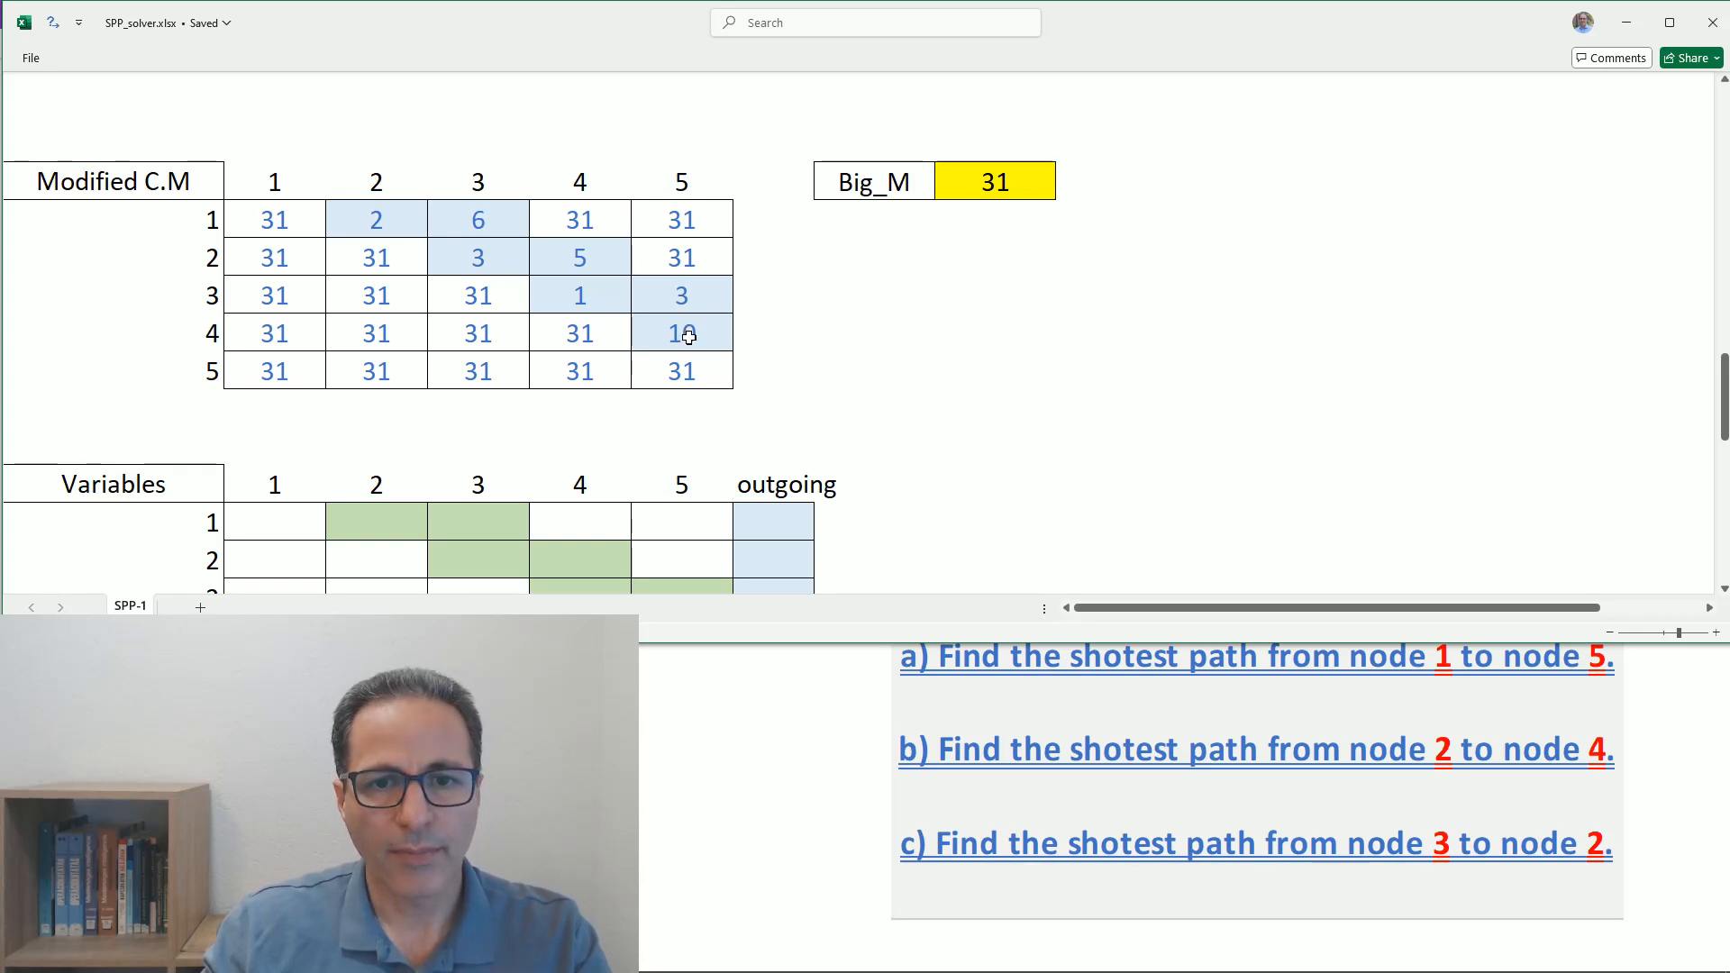
- Set the cost from node 3 to node 4 to 0 and check how the Modified C.M matrix treats it
{"action": "scroll", "coordinate": [684, 339], "scroll_direction": "up", "scroll_amount": 3}
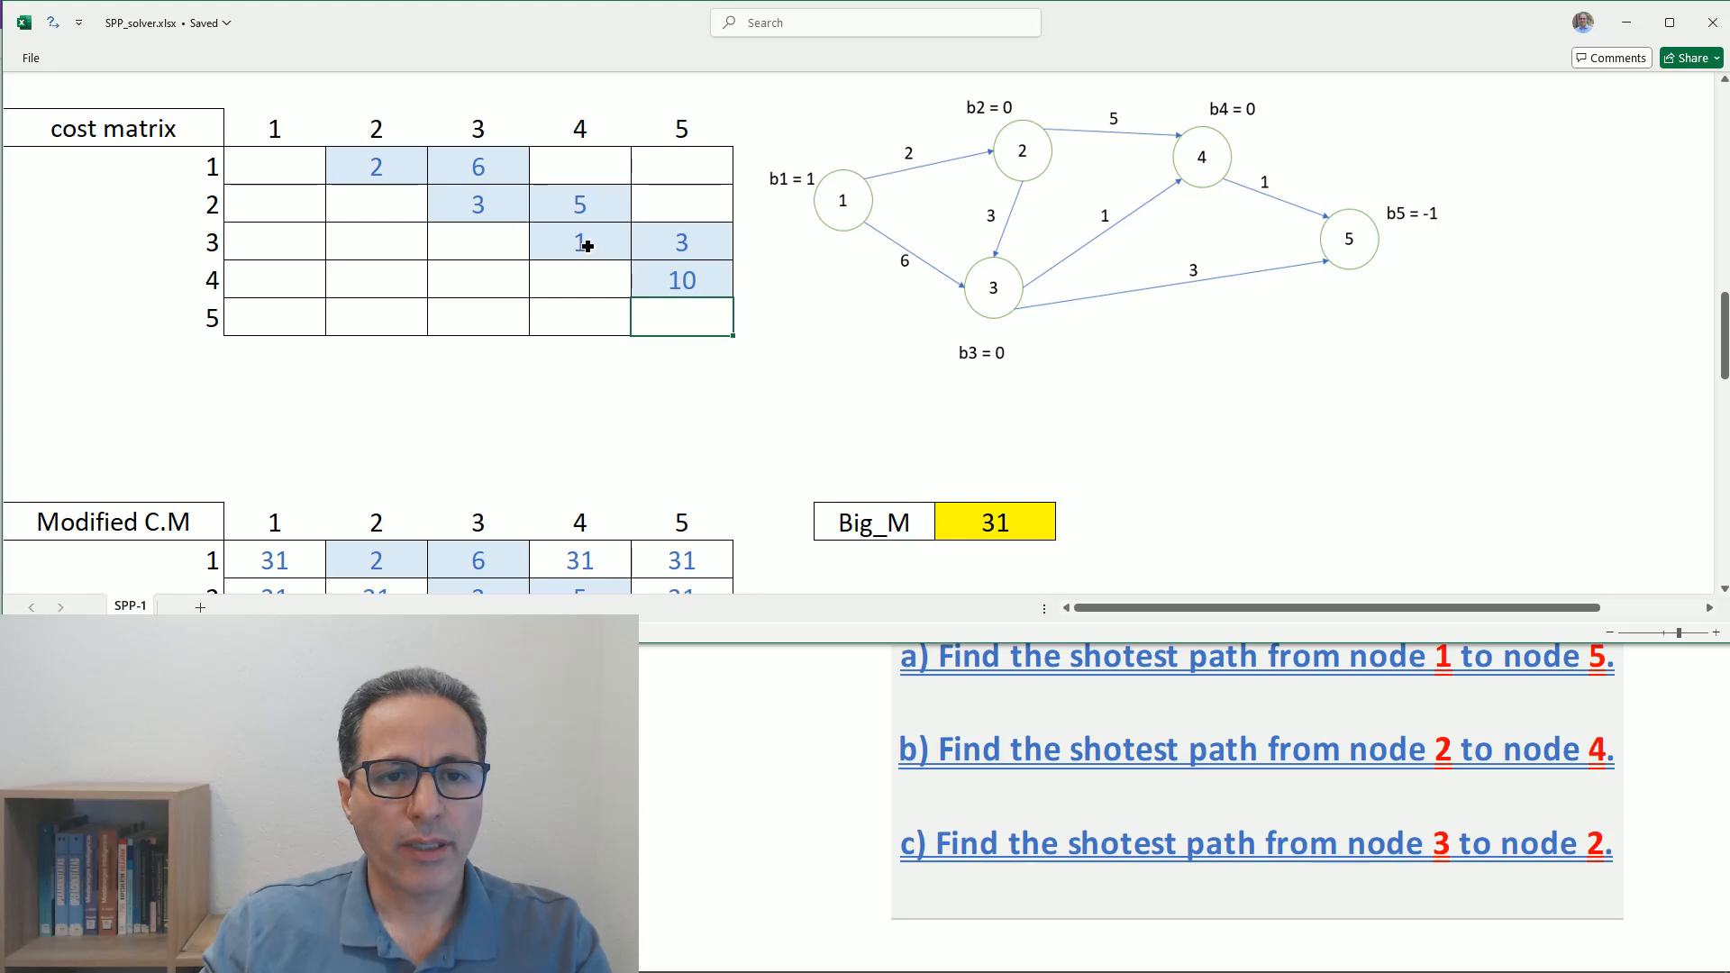
{"action": "left_click", "coordinate": [586, 246]}
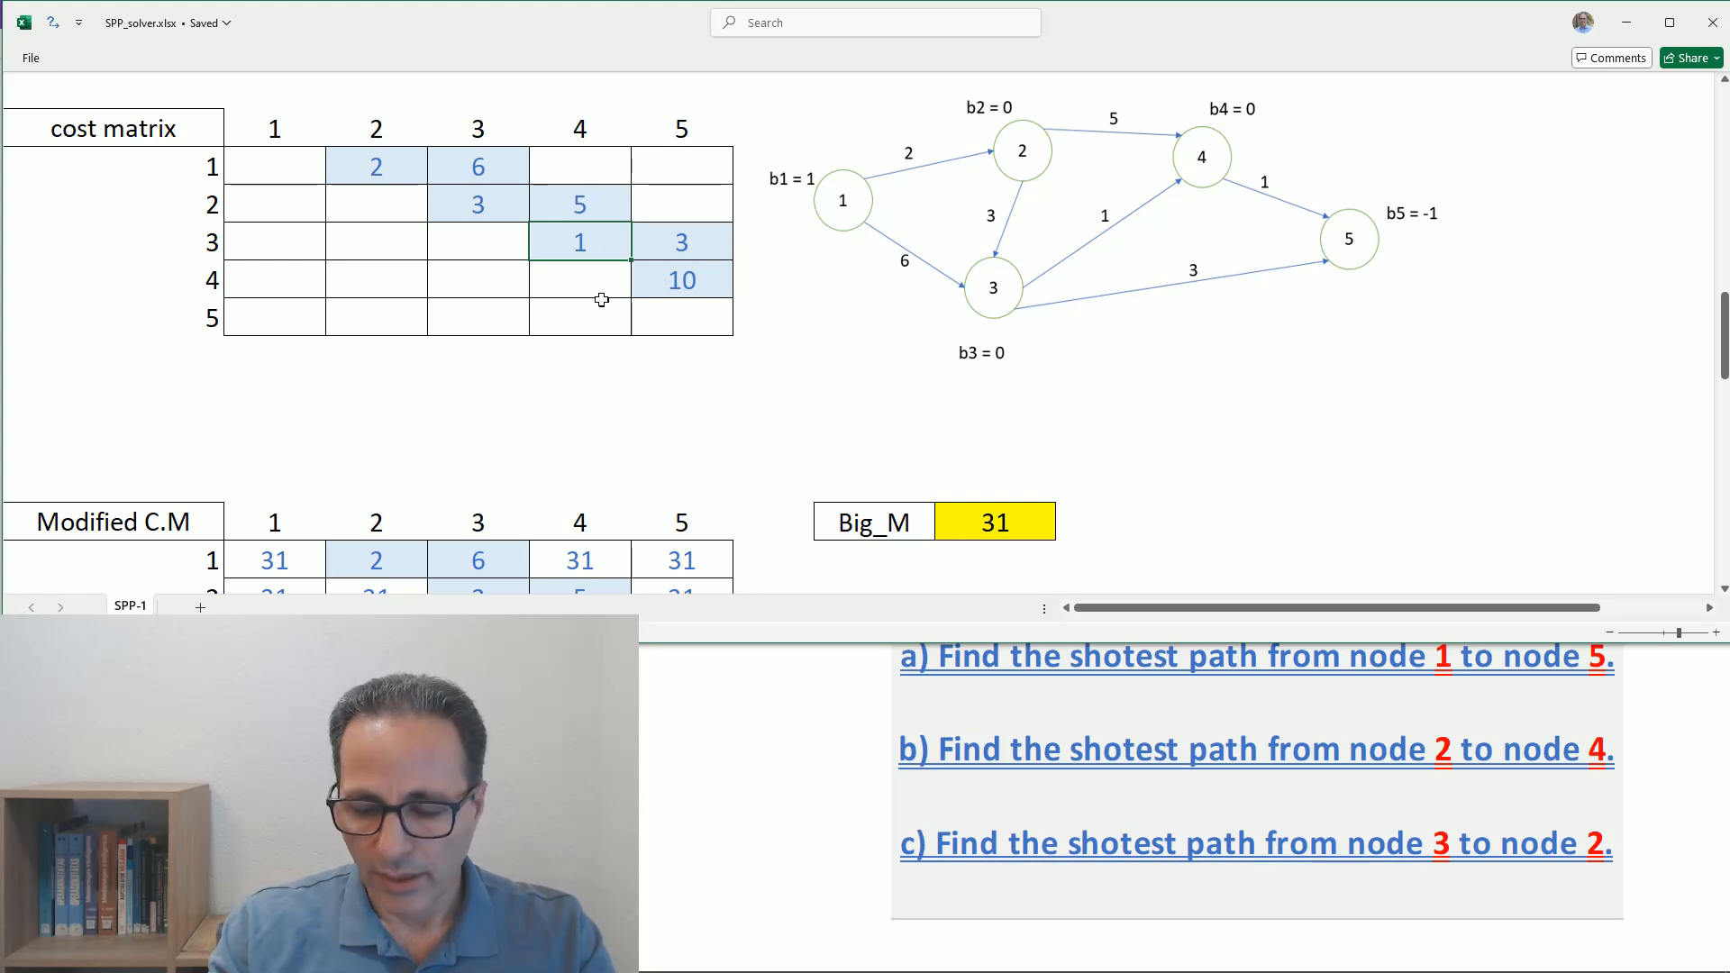
{"action": "type", "text": "1"}
{"action": "key", "text": "Return"}
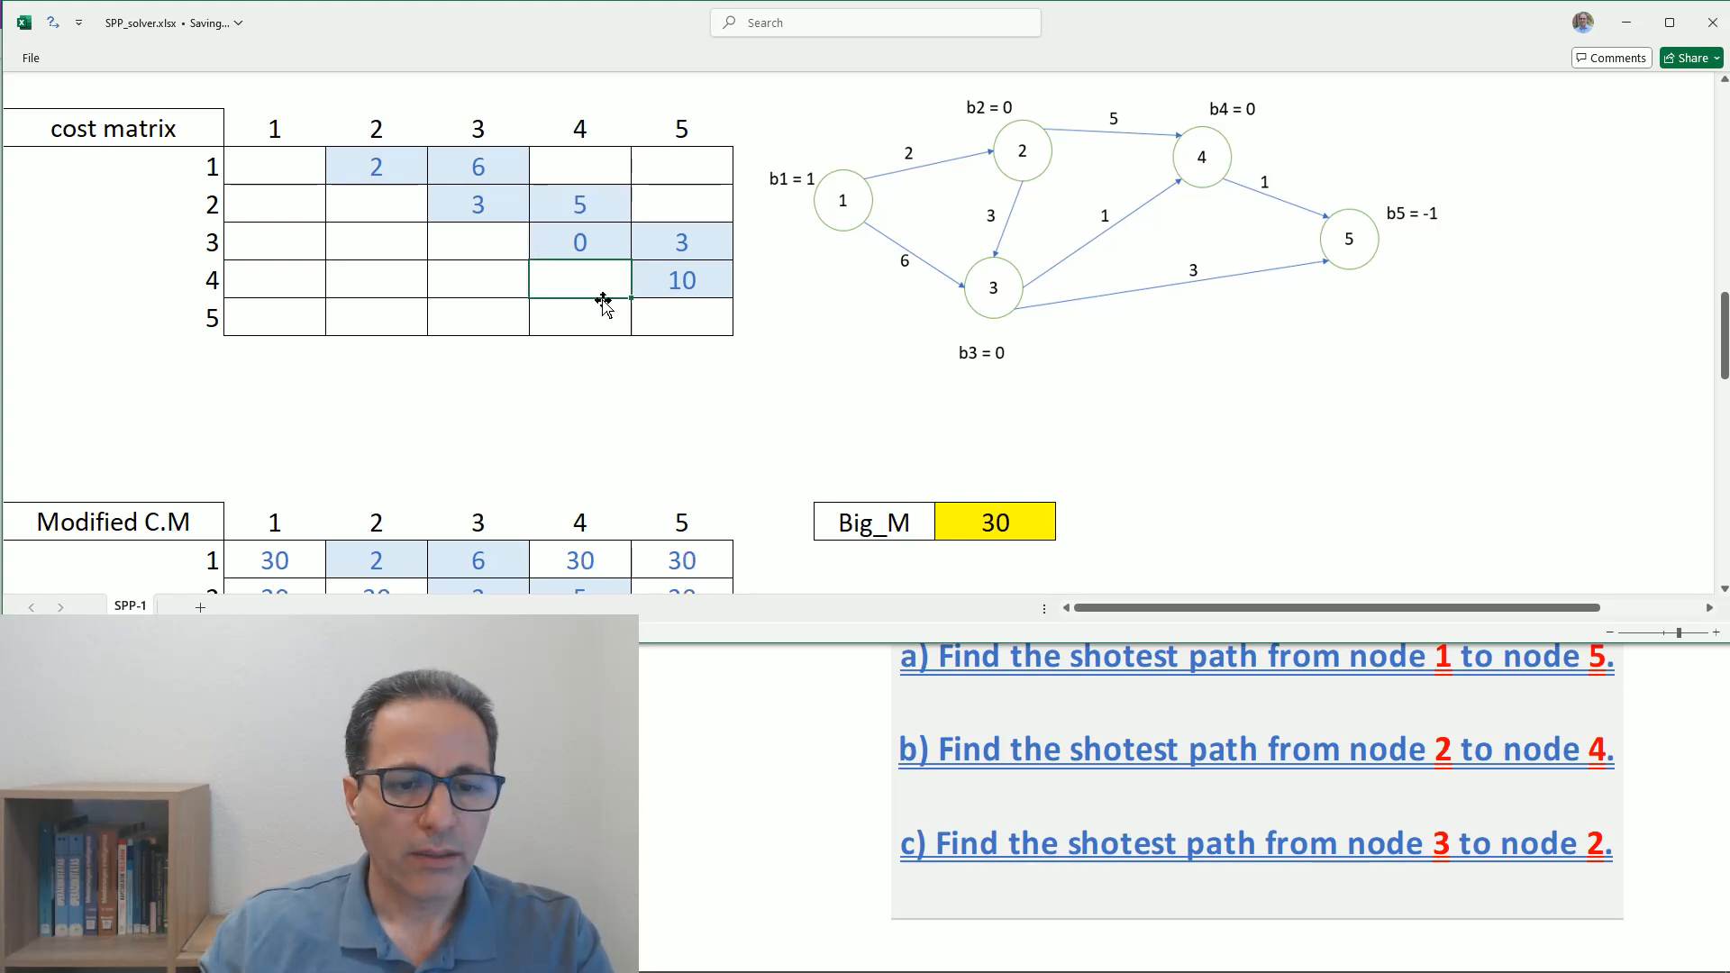
{"action": "scroll", "coordinate": [602, 300], "scroll_direction": "down", "scroll_amount": 2}
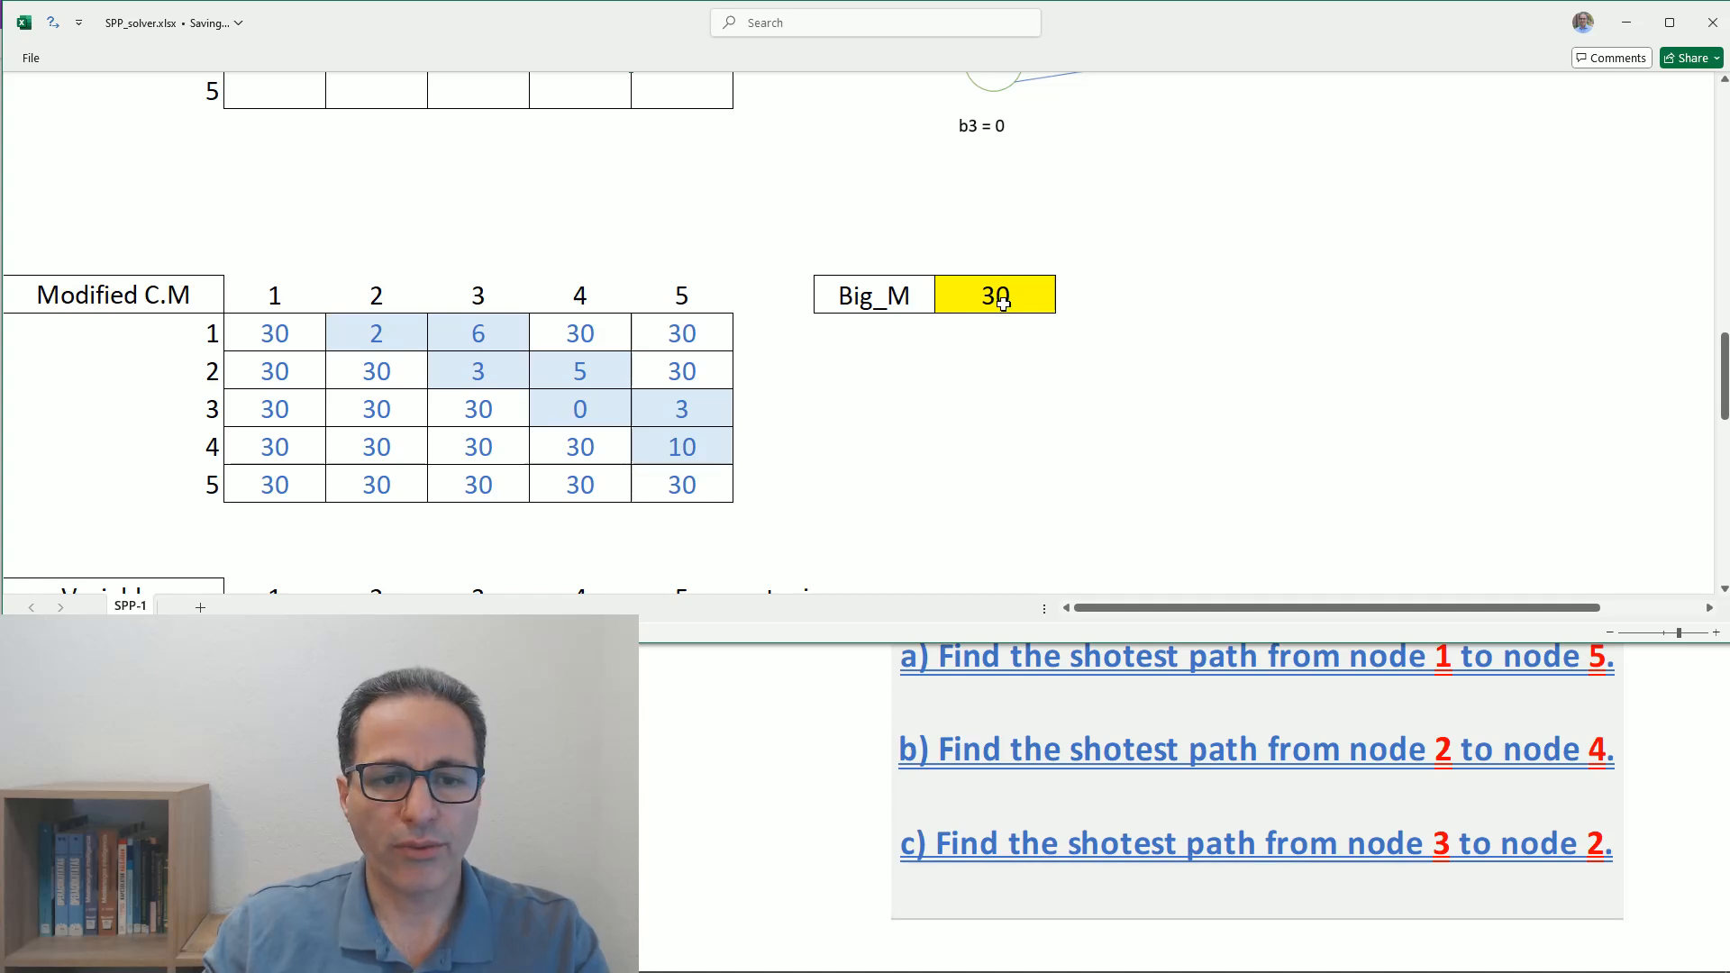
- Restore the costs from node 3 to node 4 and from node 4 to node 5 to 1 each
{"action": "scroll", "coordinate": [591, 422], "scroll_direction": "up", "scroll_amount": 3}
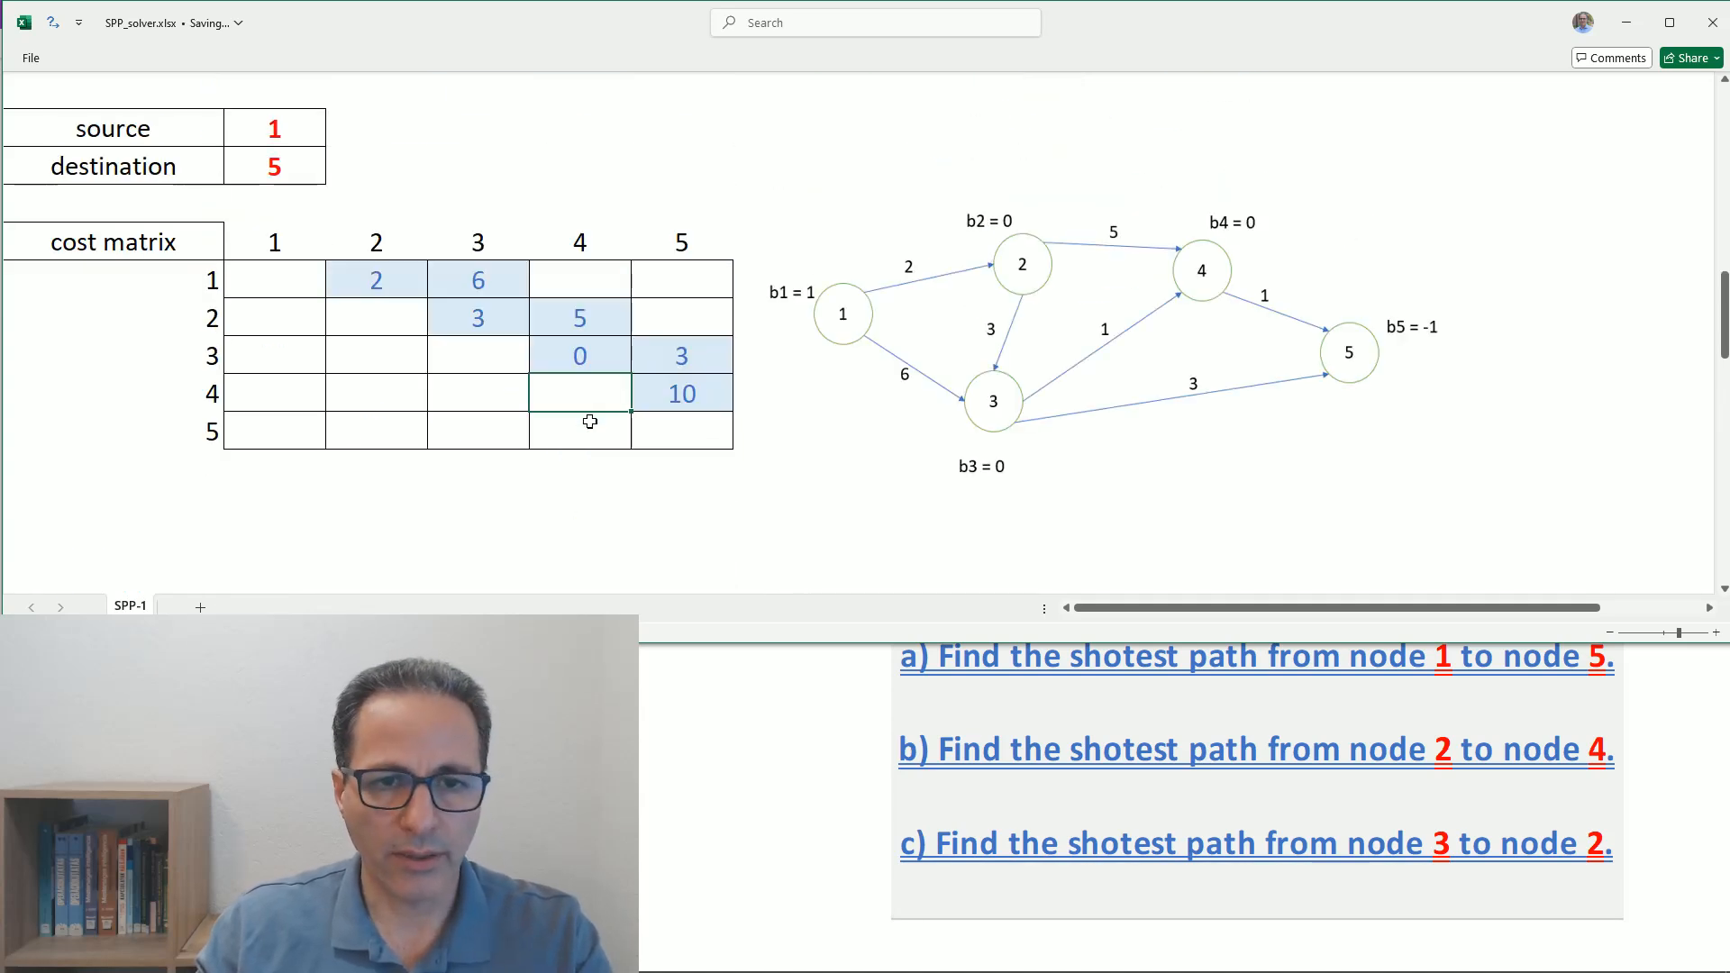
{"action": "left_click", "coordinate": [573, 357]}
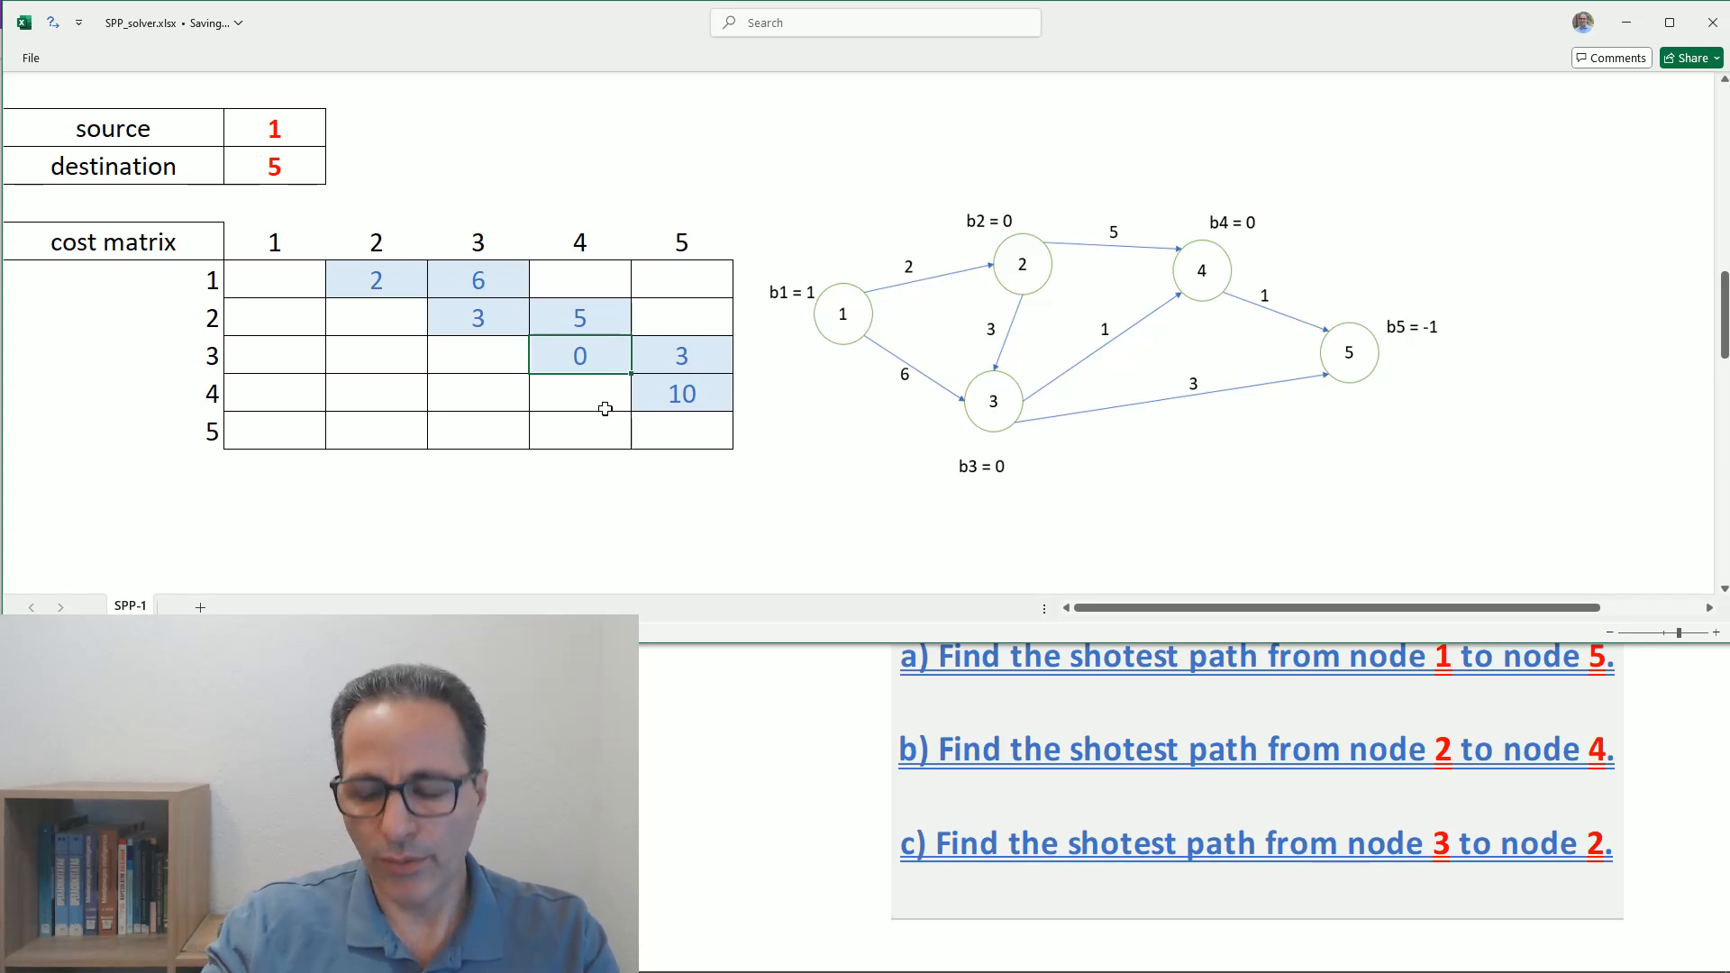
{"action": "type", "text": "1"}
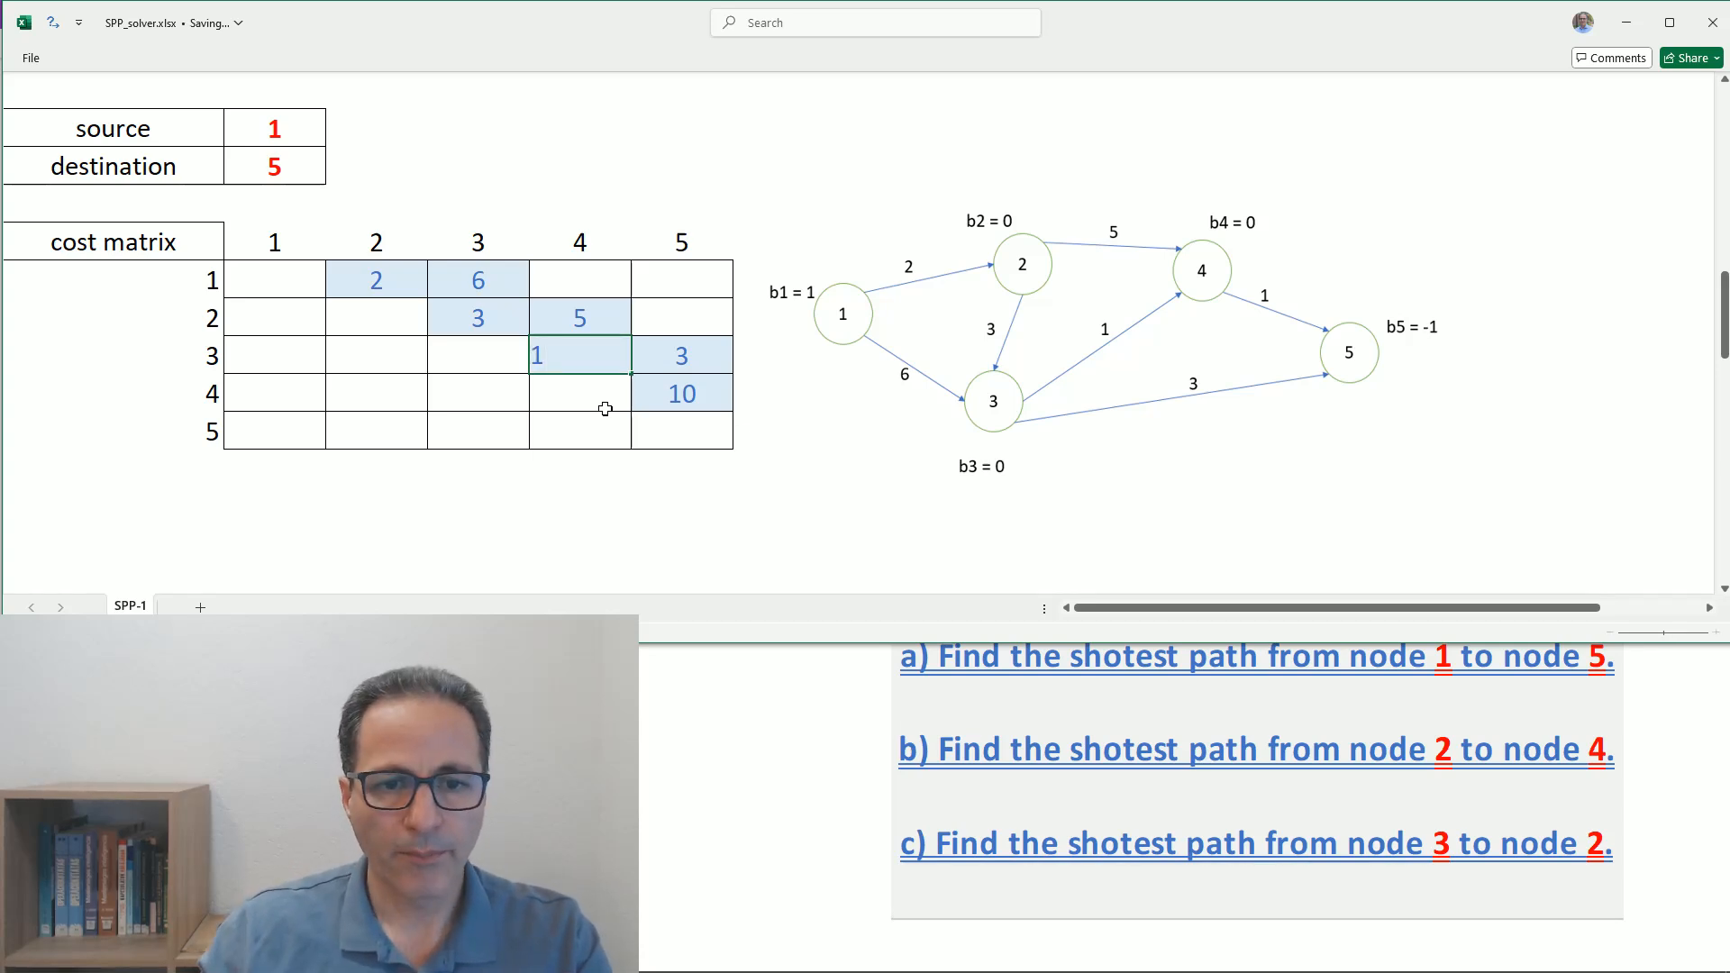
{"action": "left_click", "coordinate": [662, 398]}
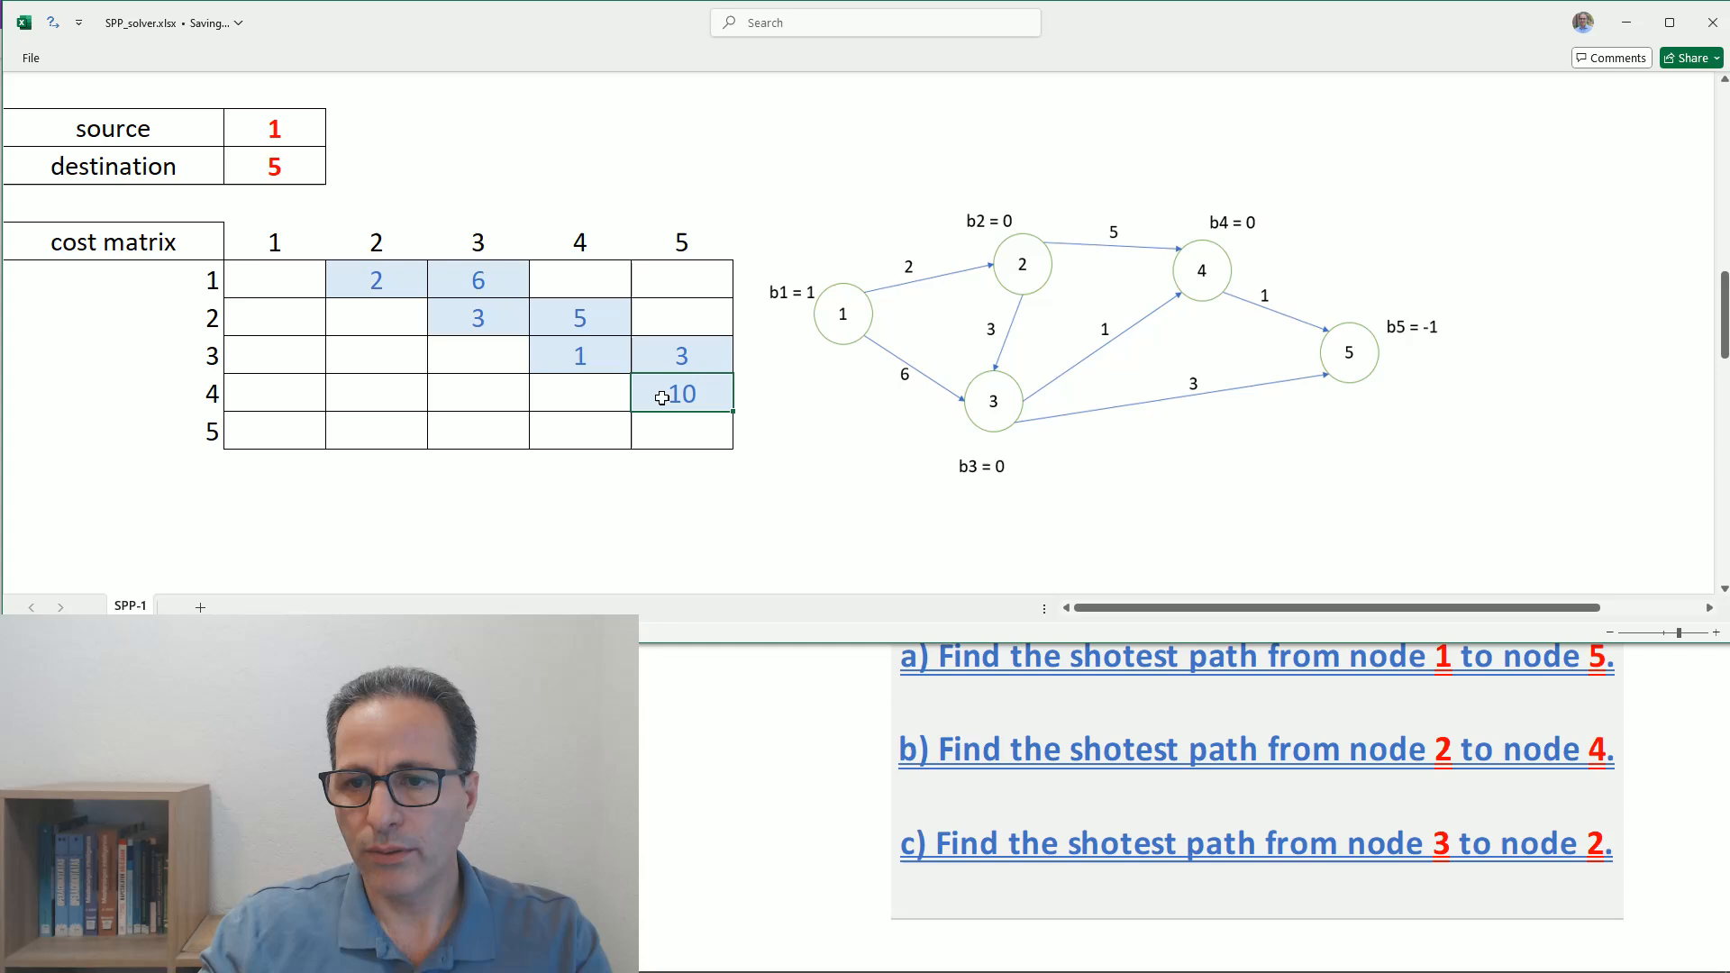
{"action": "type", "text": "1"}
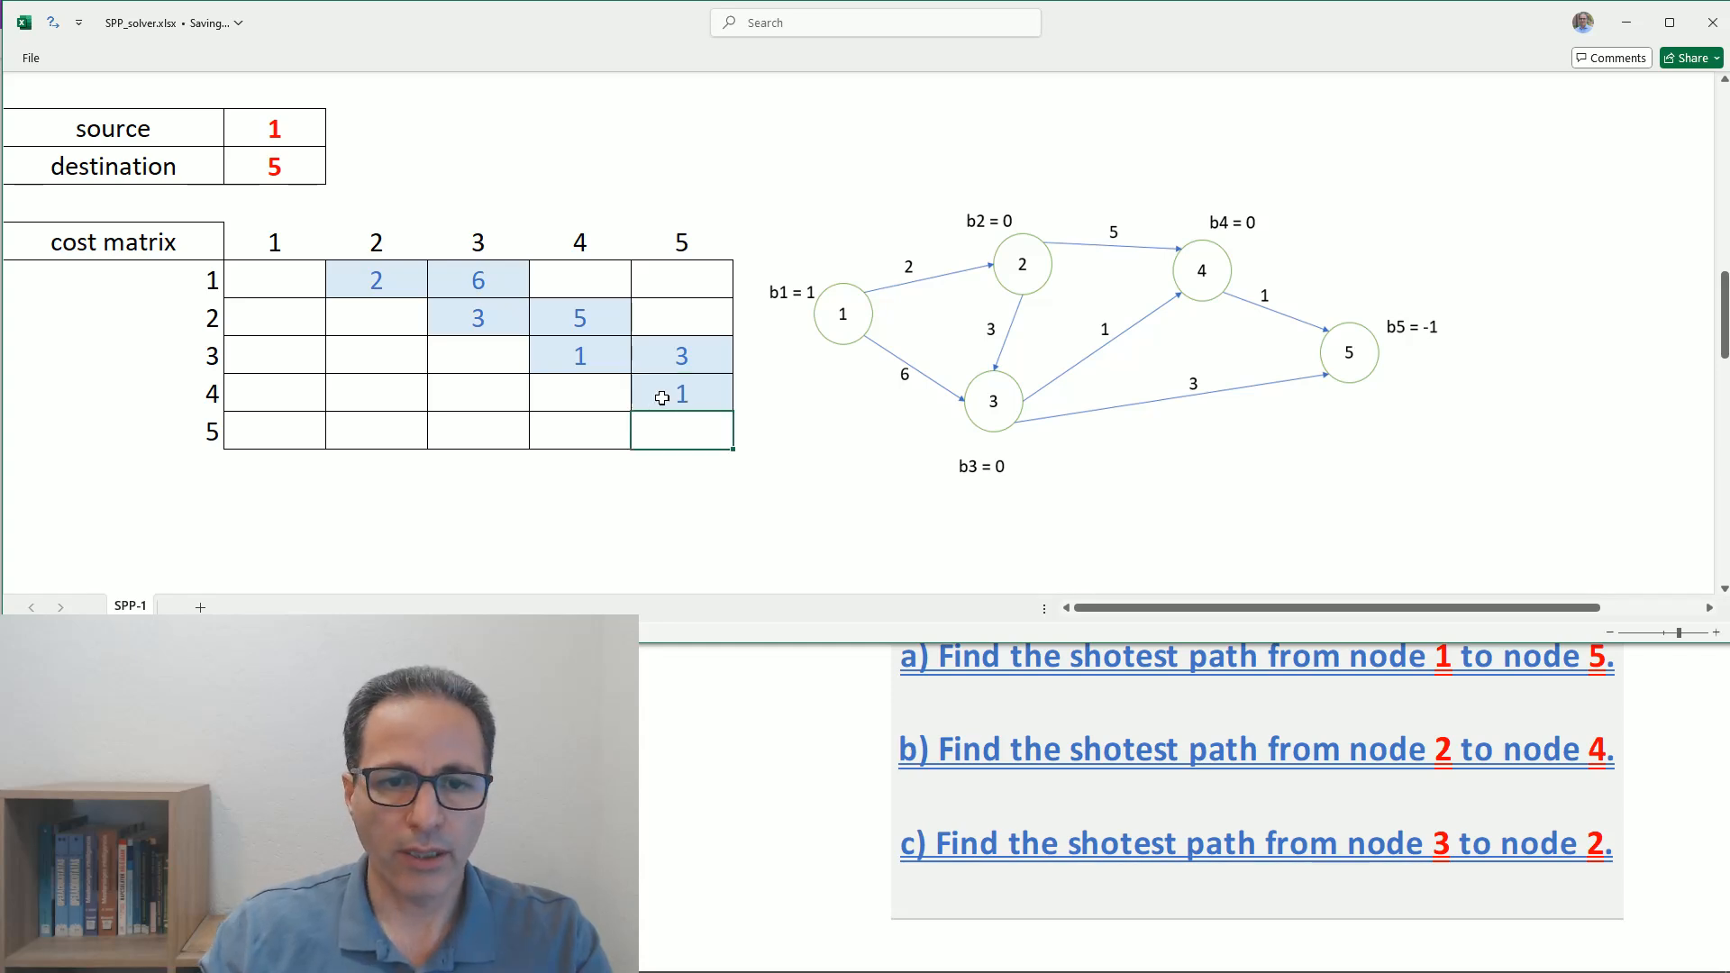
{"action": "key", "text": "Return"}
{"action": "scroll", "coordinate": [685, 406], "scroll_direction": "down", "scroll_amount": 3}
{"action": "scroll", "coordinate": [688, 410], "scroll_direction": "down", "scroll_amount": 1}
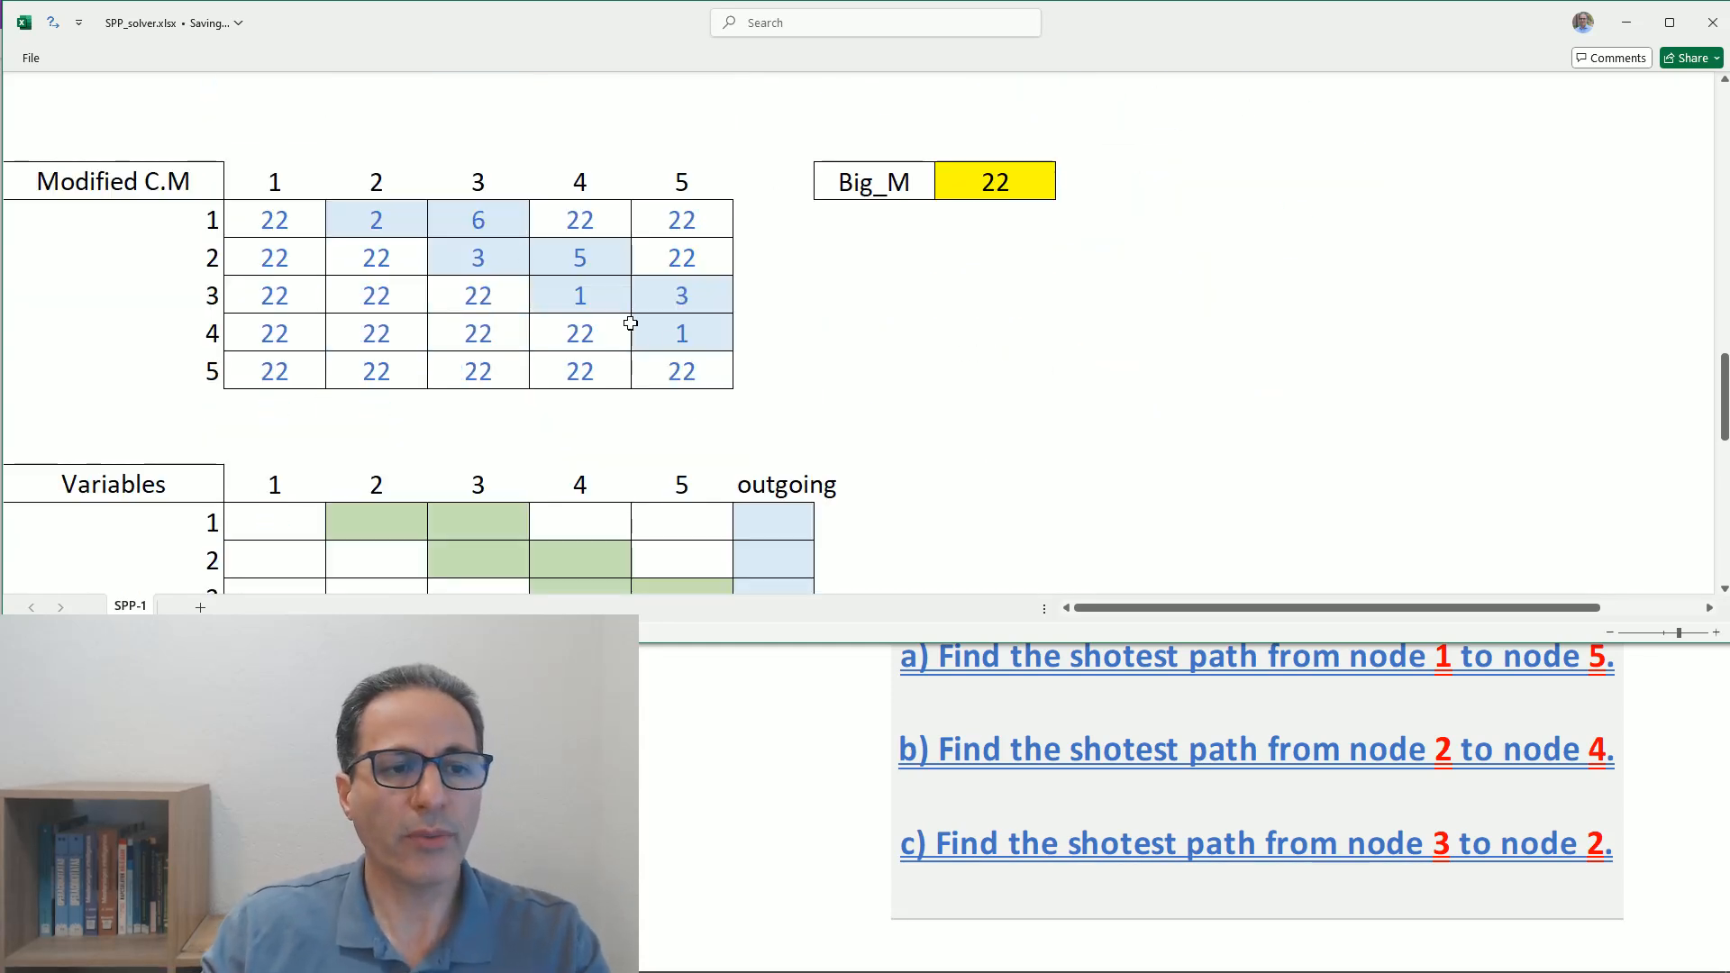
- Compare the cost matrix with the Modified C.M matrix, and examine the Variables table and objective function area
{"action": "scroll", "coordinate": [632, 320], "scroll_direction": "up", "scroll_amount": 4}
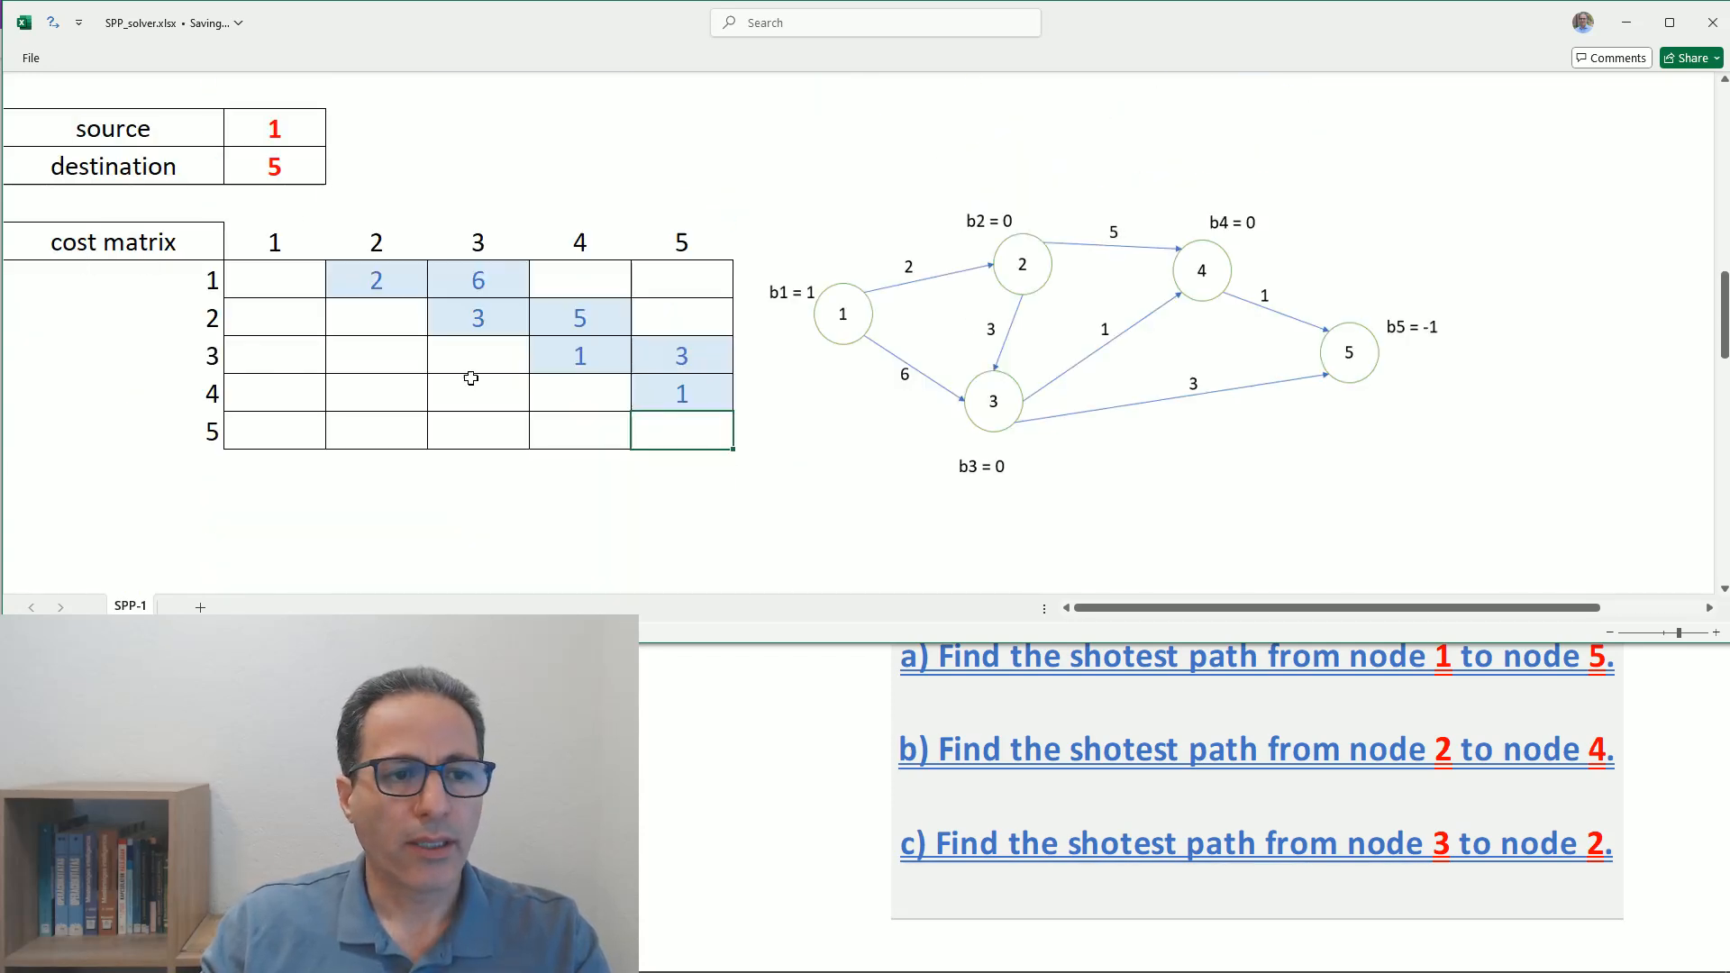
{"action": "scroll", "coordinate": [470, 378], "scroll_direction": "down", "scroll_amount": 4}
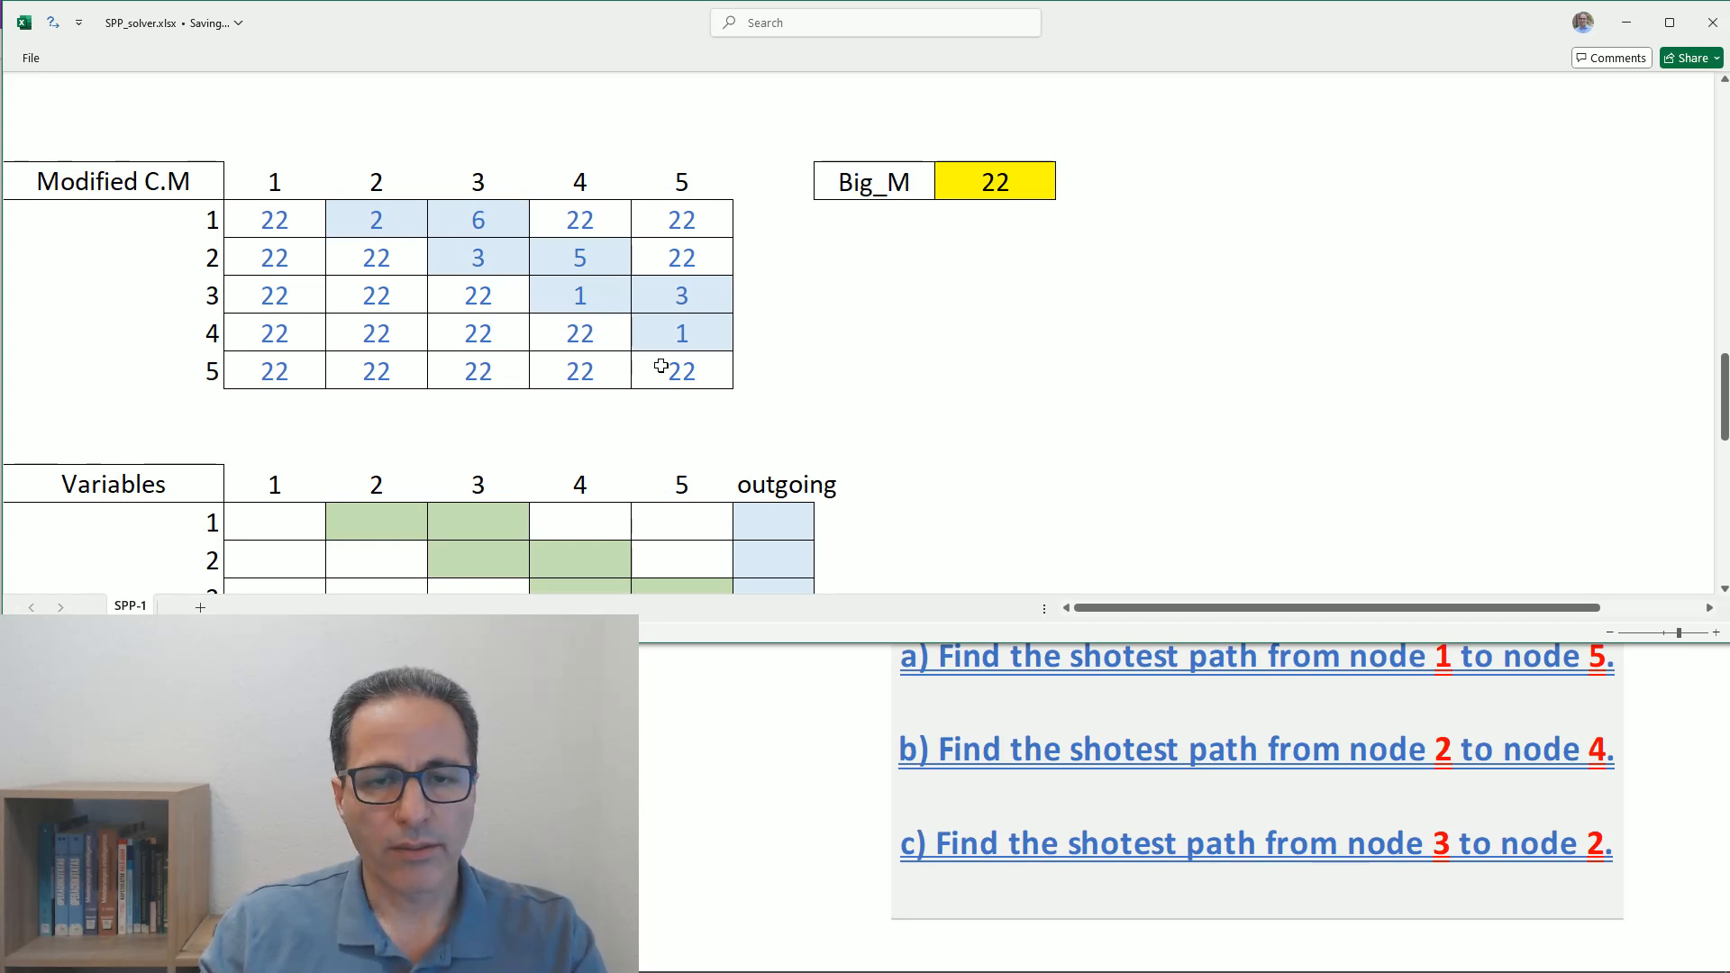
{"action": "scroll", "coordinate": [661, 367], "scroll_direction": "down", "scroll_amount": 4}
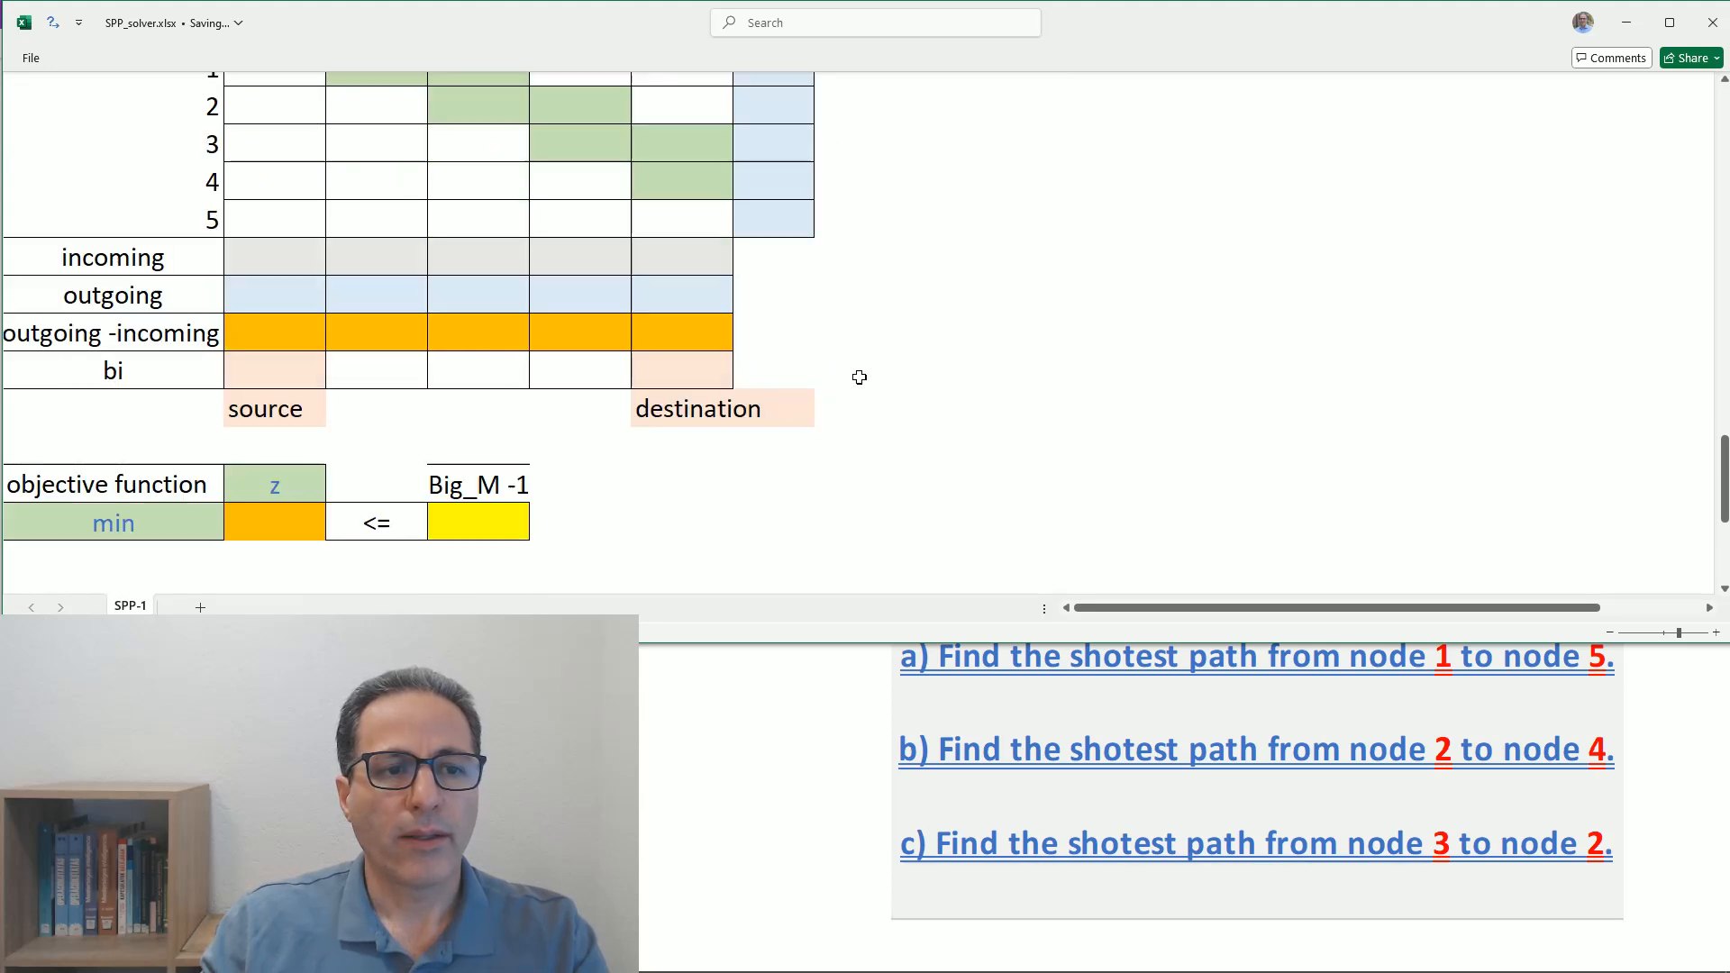
{"action": "scroll", "coordinate": [861, 377], "scroll_direction": "up", "scroll_amount": 1}
{"action": "scroll", "coordinate": [580, 276], "scroll_direction": "up", "scroll_amount": 2}
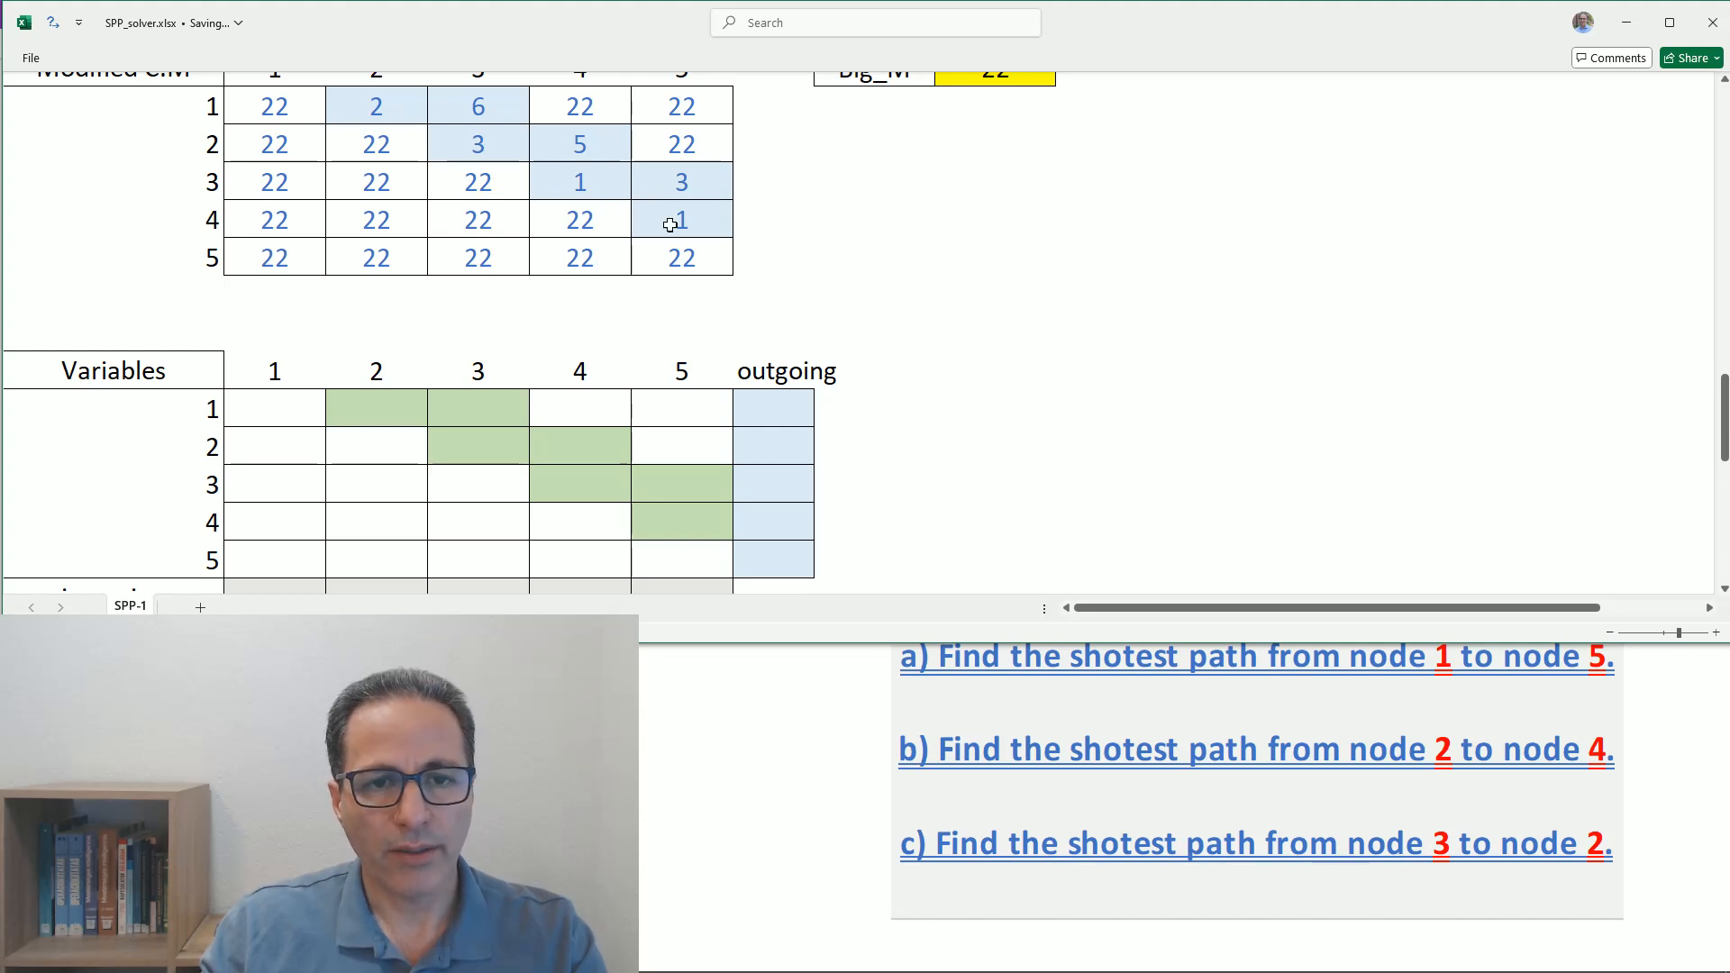
{"action": "scroll", "coordinate": [908, 327], "scroll_direction": "down", "scroll_amount": 1}
{"action": "scroll", "coordinate": [908, 325], "scroll_direction": "down", "scroll_amount": 2}
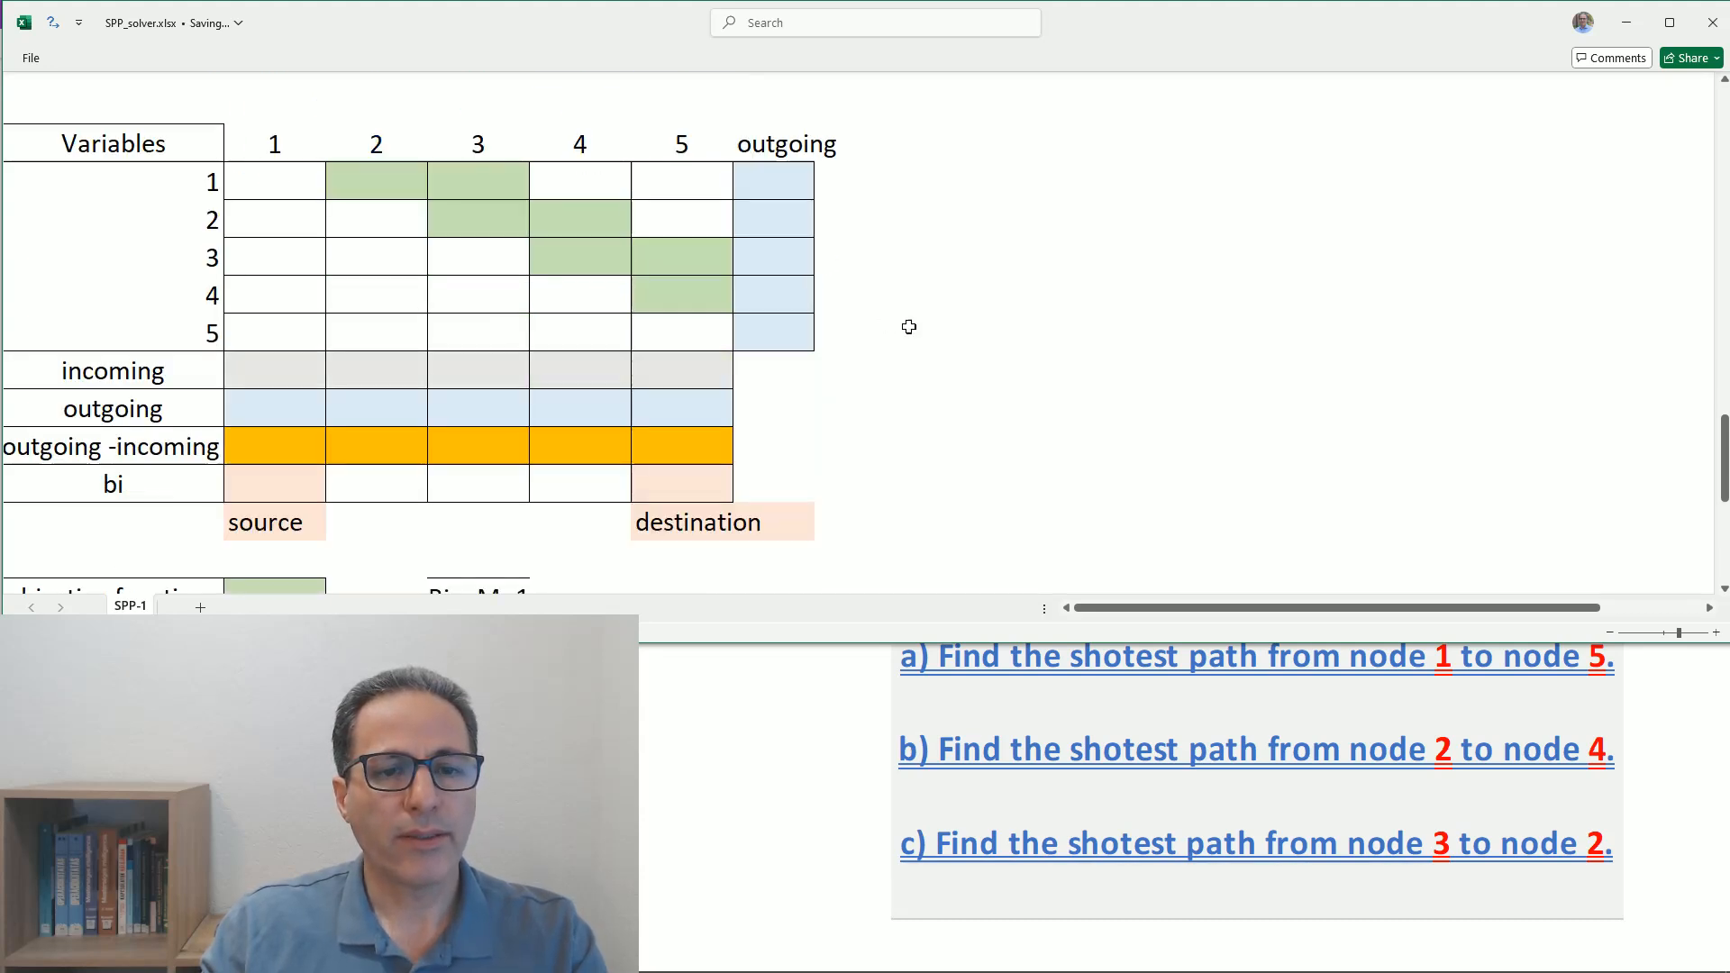
{"action": "scroll", "coordinate": [908, 325], "scroll_direction": "up", "scroll_amount": 1}
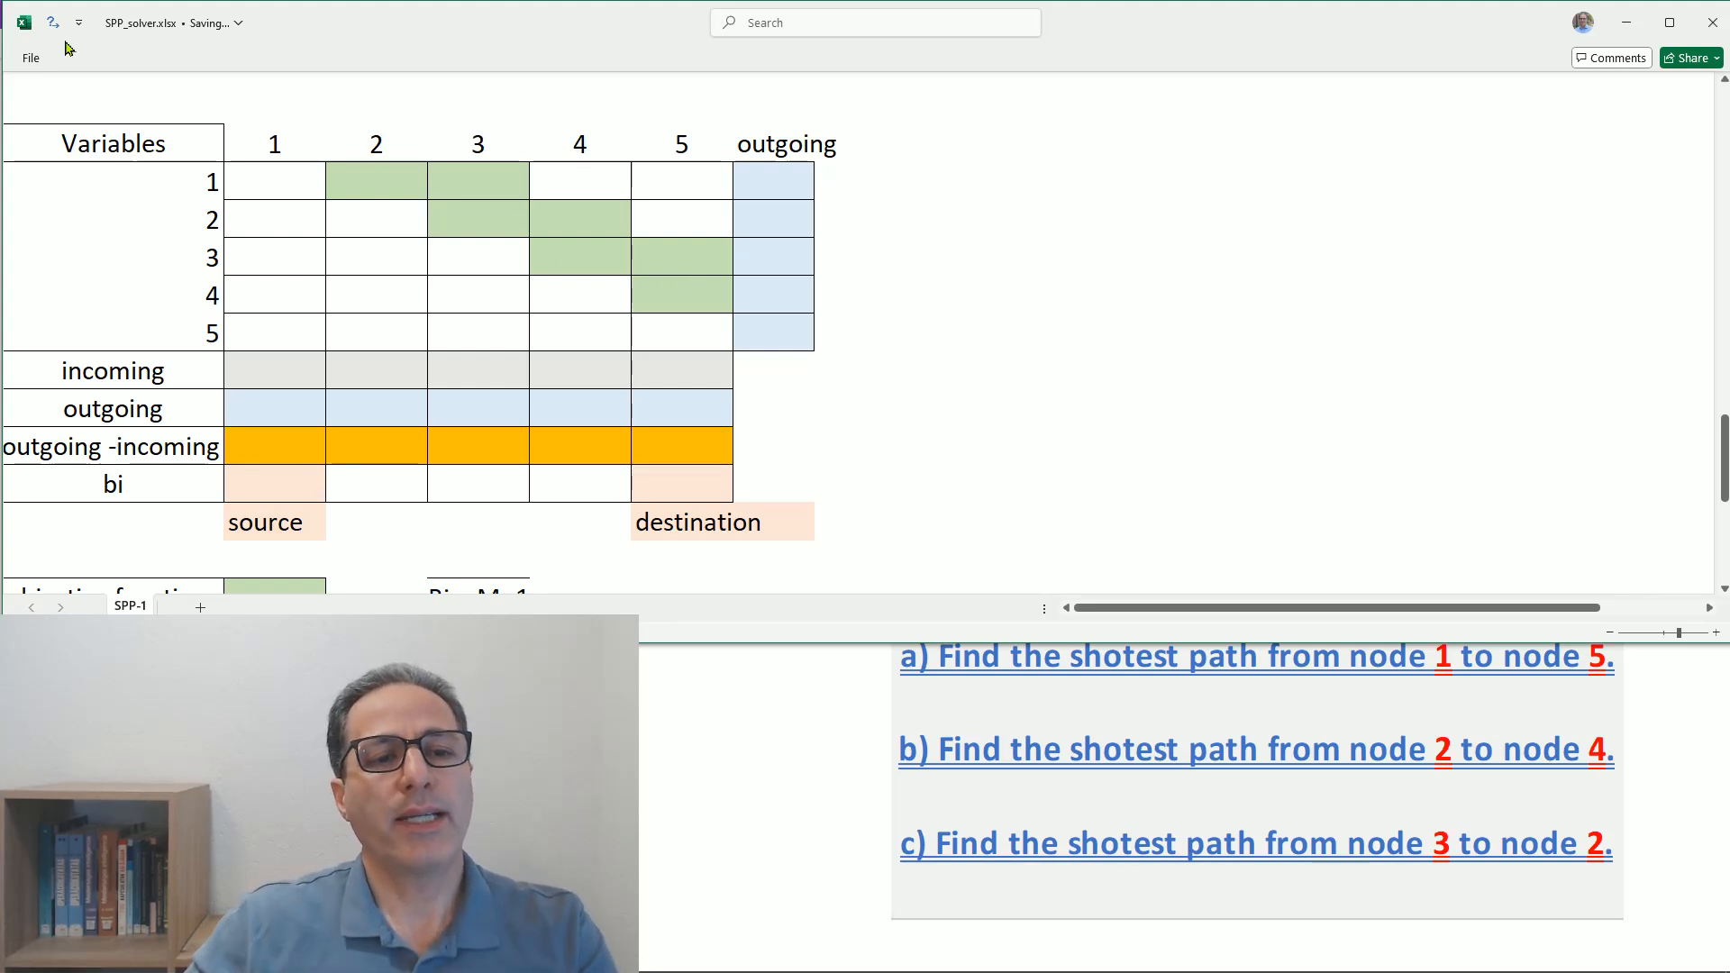
- Go through the green arc cells in rows 1 to 3 of the Variables table one by one
{"action": "left_click", "coordinate": [396, 180]}
{"action": "left_click", "coordinate": [451, 190]}
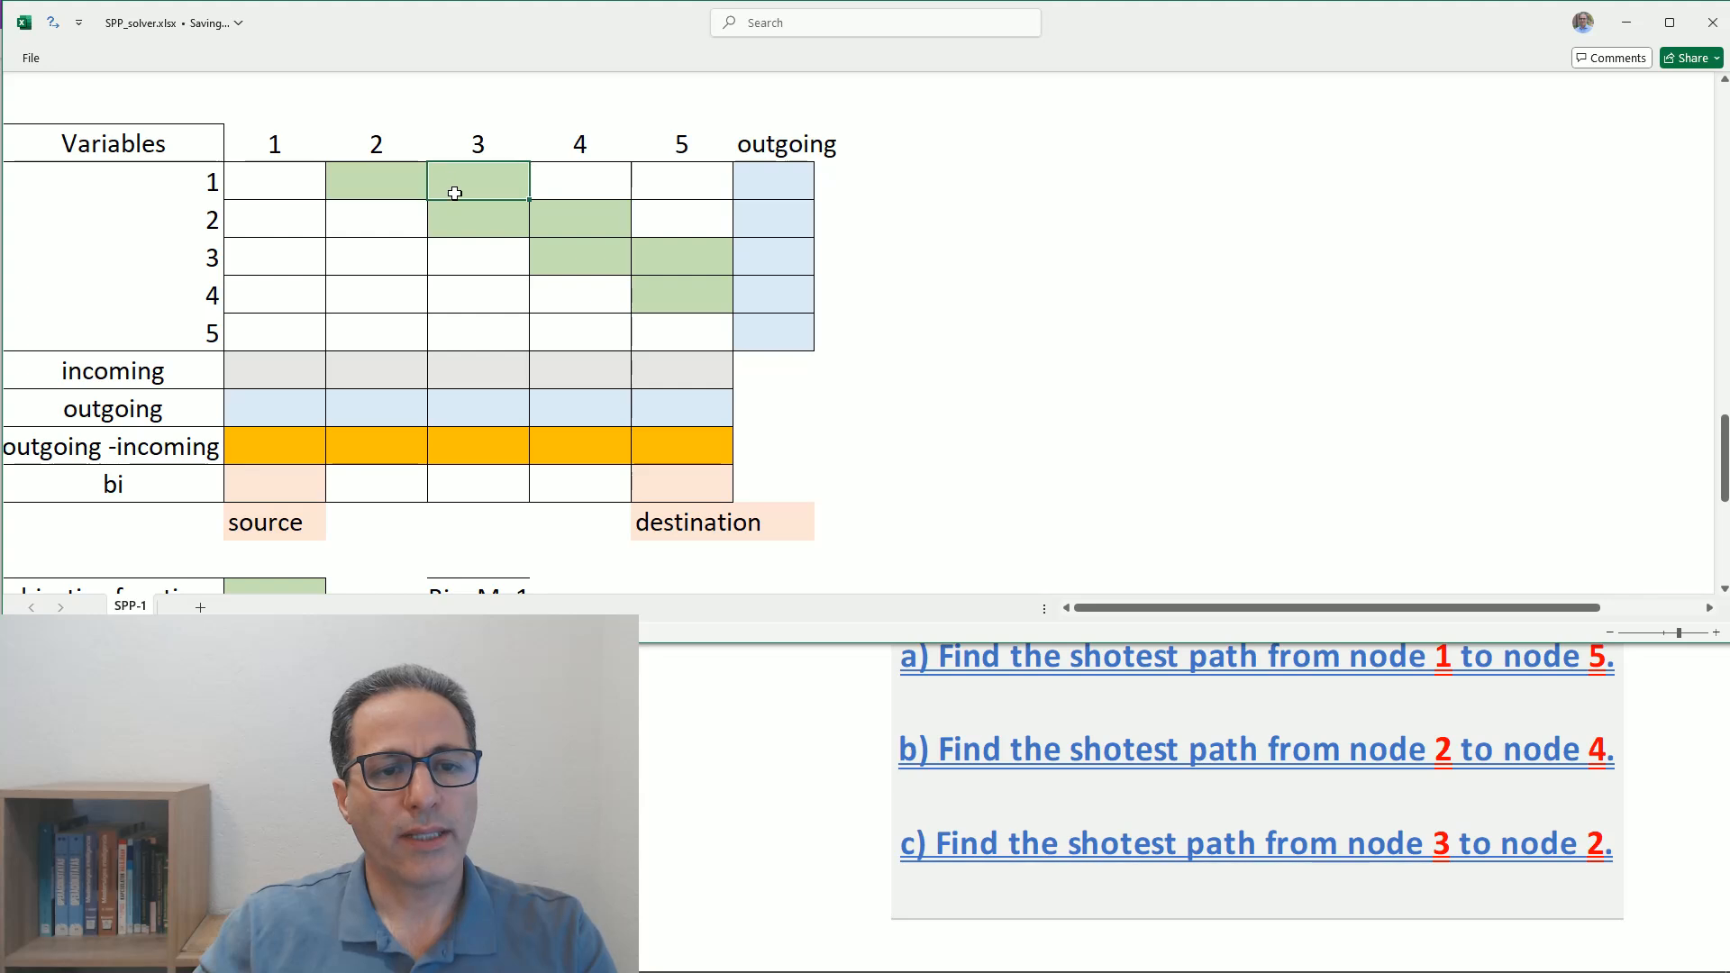
{"action": "left_click", "coordinate": [460, 216]}
{"action": "left_click", "coordinate": [562, 227]}
{"action": "left_click", "coordinate": [568, 251]}
{"action": "left_click", "coordinate": [657, 259]}
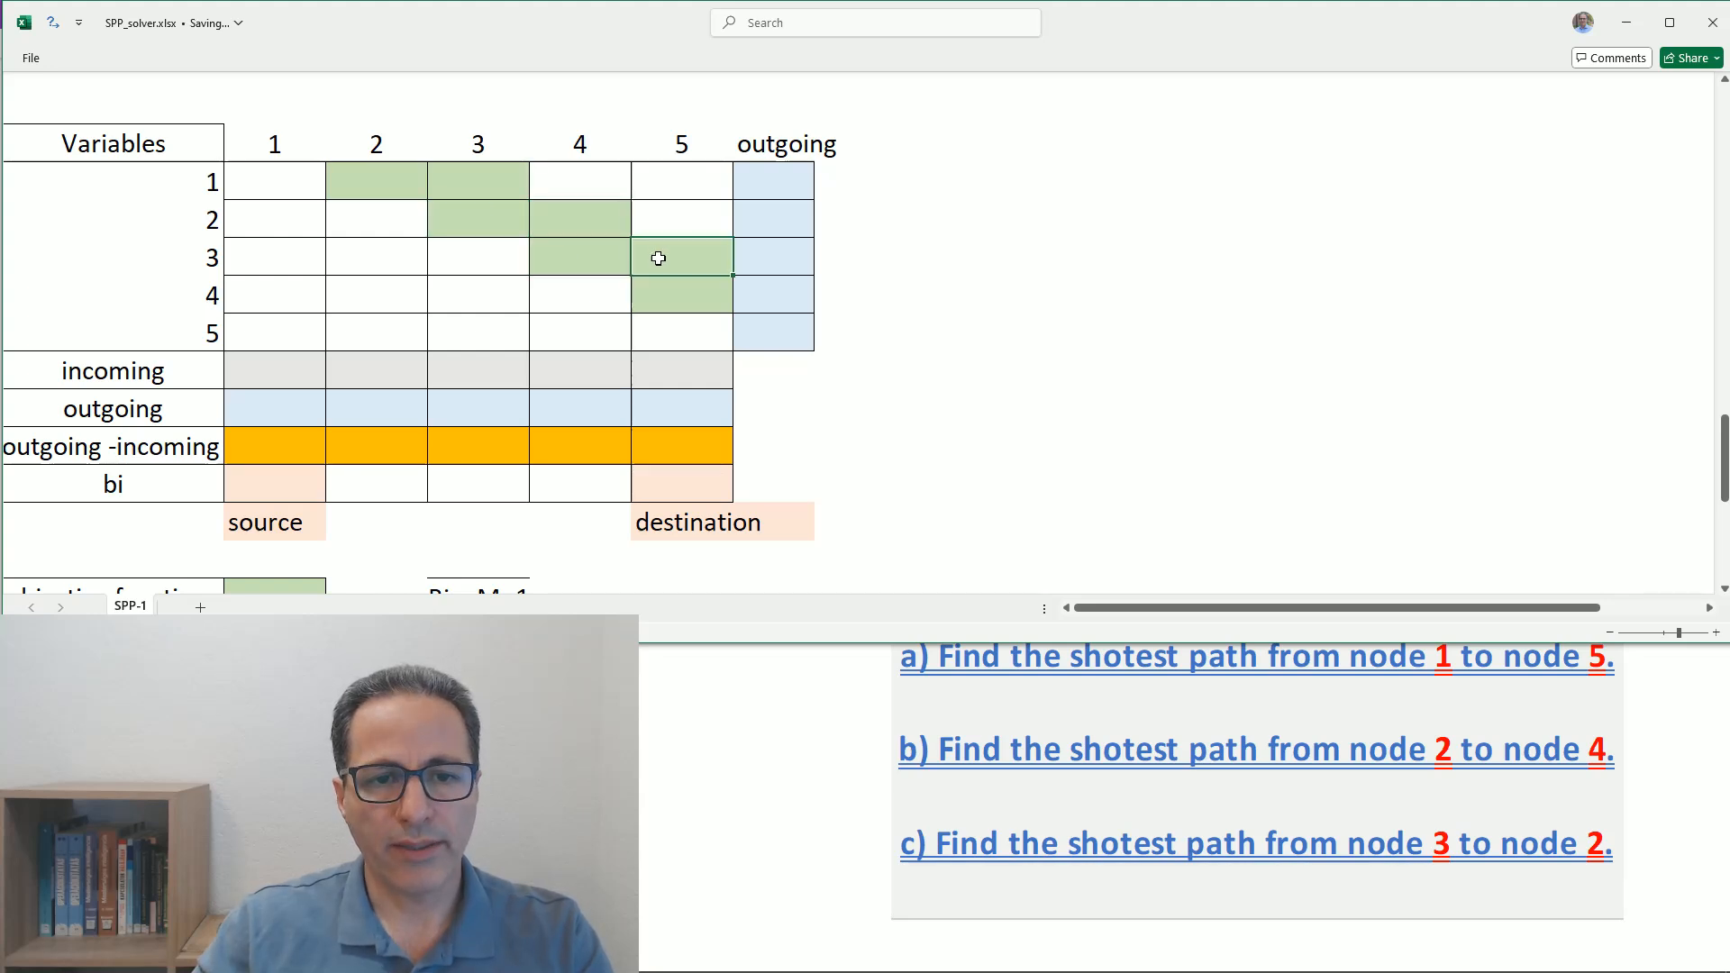
- Enter a SUM formula over B35:F35 in the outgoing cell of row 1 of the Variables table
{"action": "left_click", "coordinate": [661, 289]}
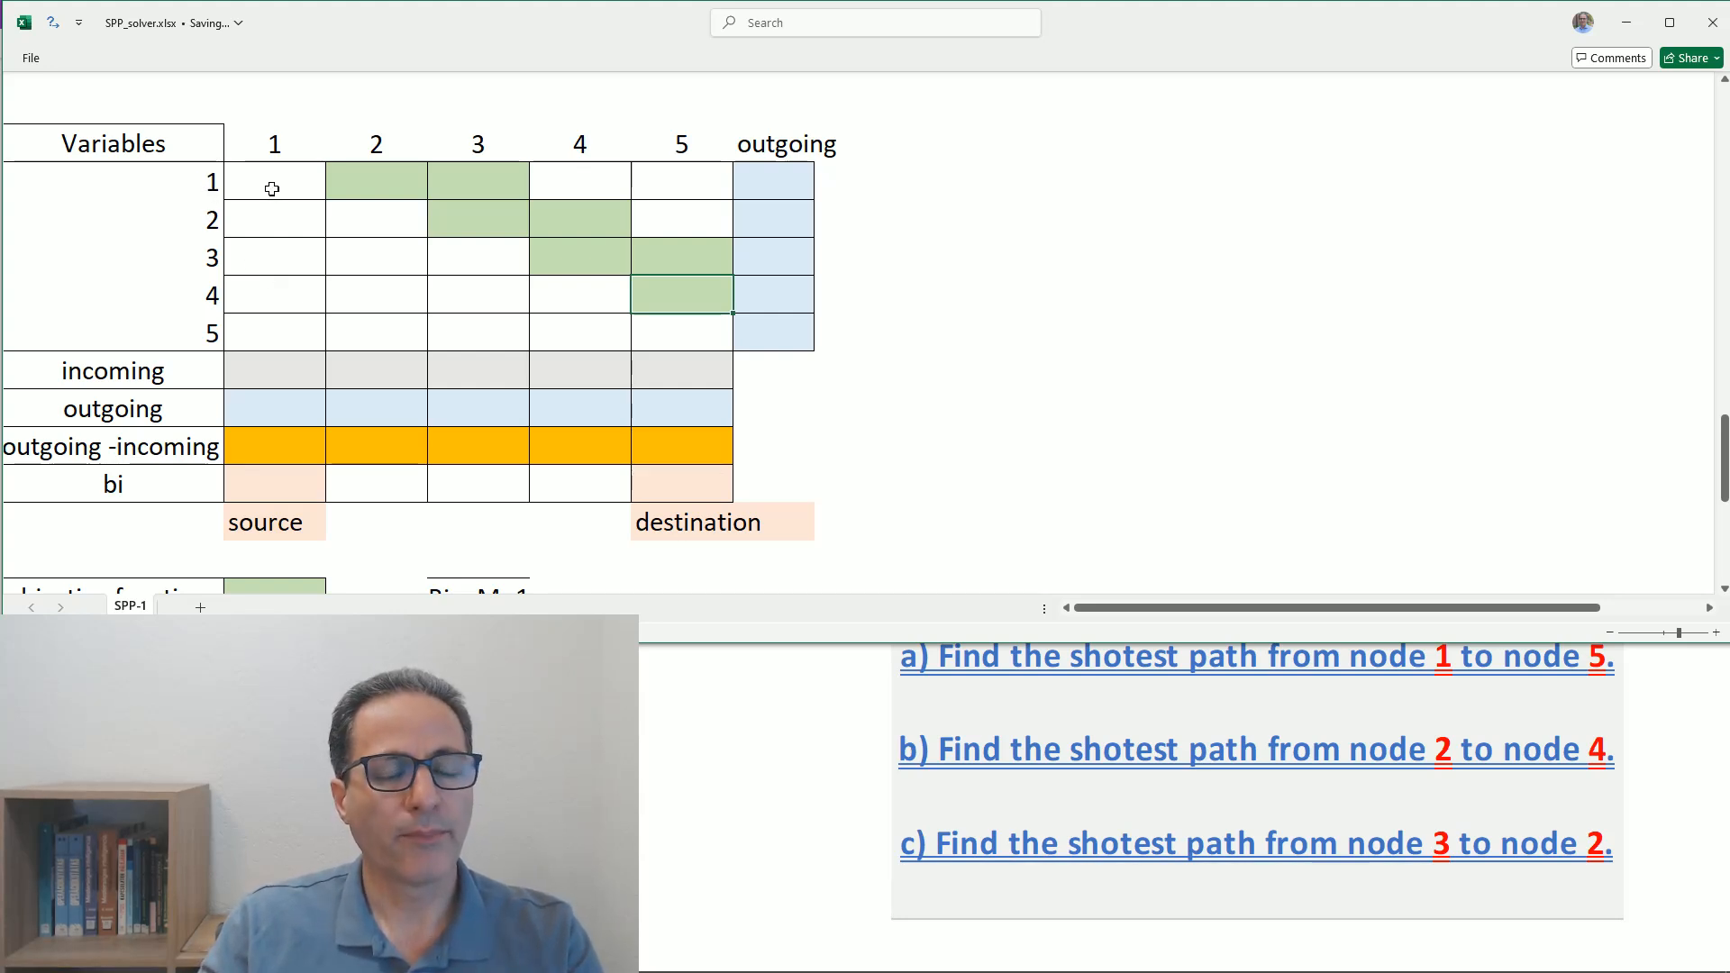
{"action": "left_click", "coordinate": [257, 185]}
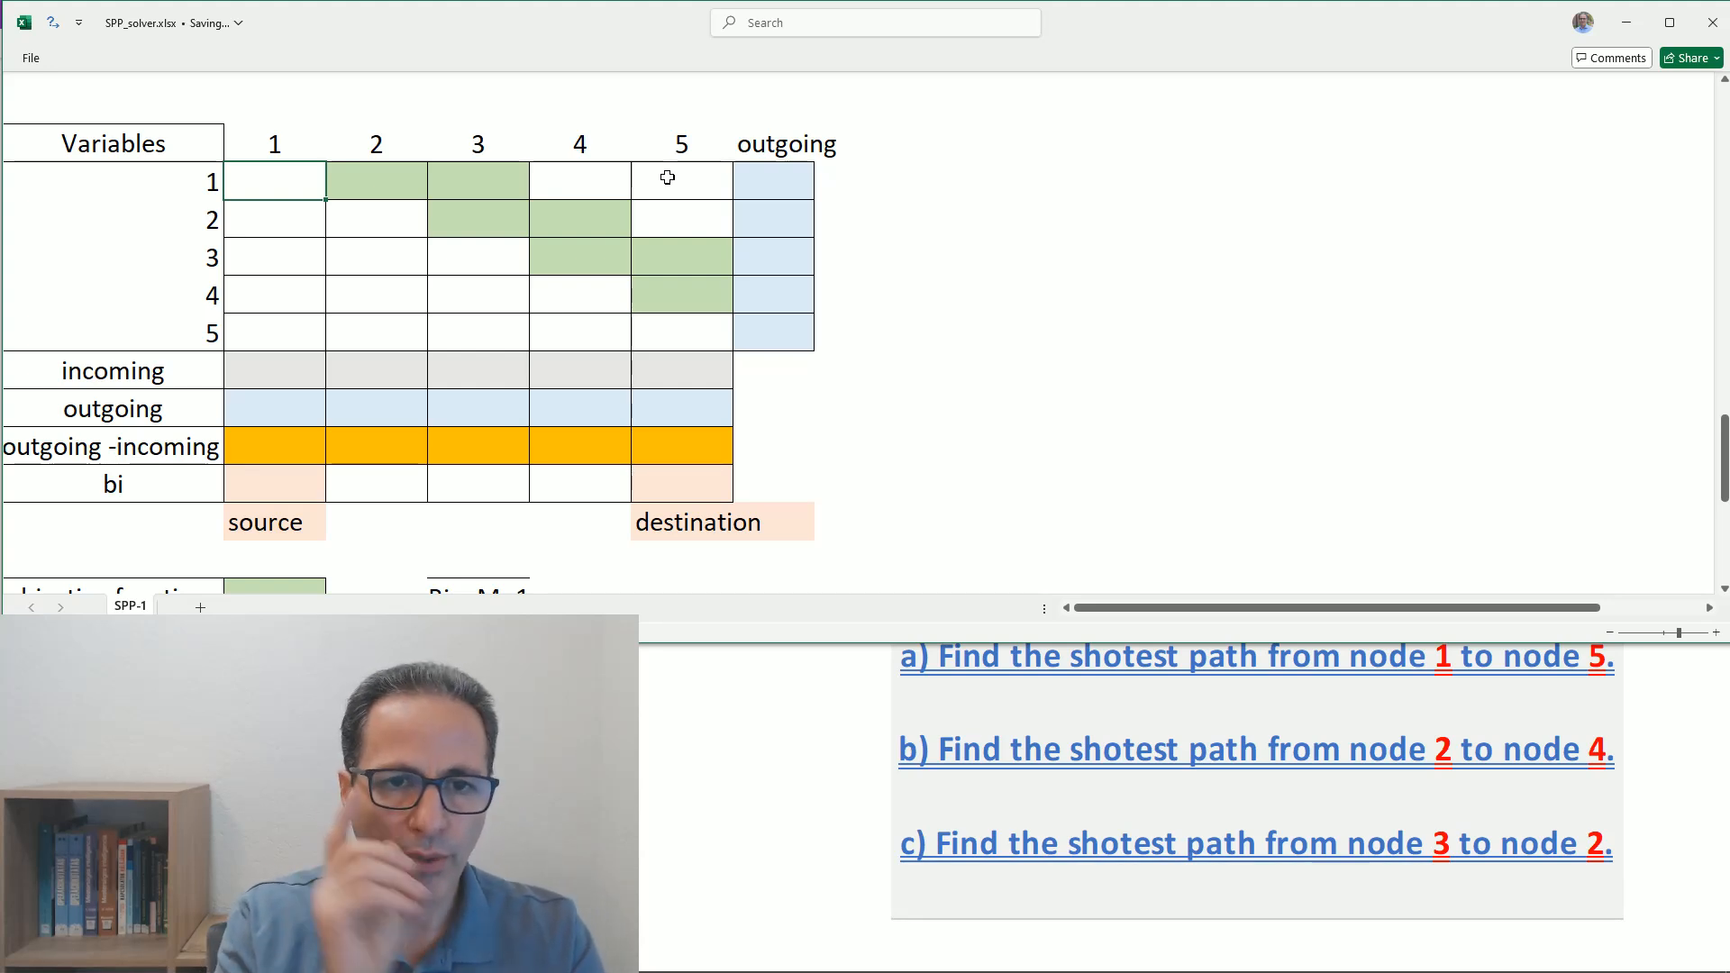
{"action": "left_click", "coordinate": [769, 186]}
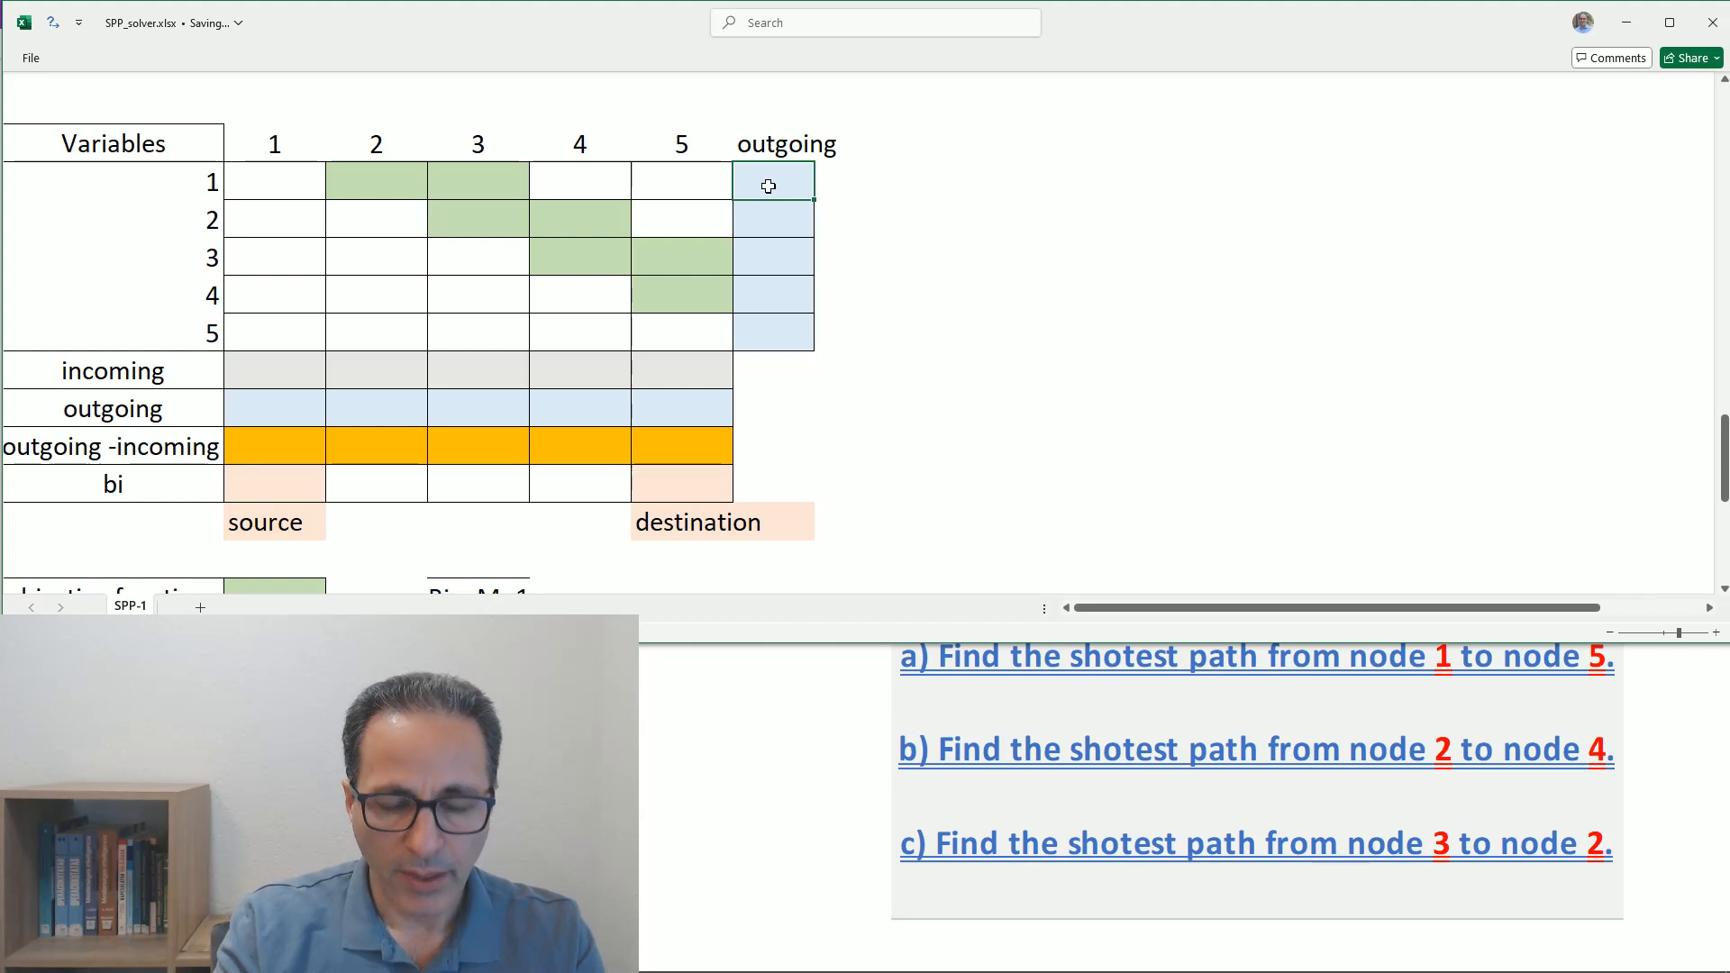
{"action": "type", "text": "+"}
{"action": "key", "text": "BackSpace"}
{"action": "type", "text": "="}
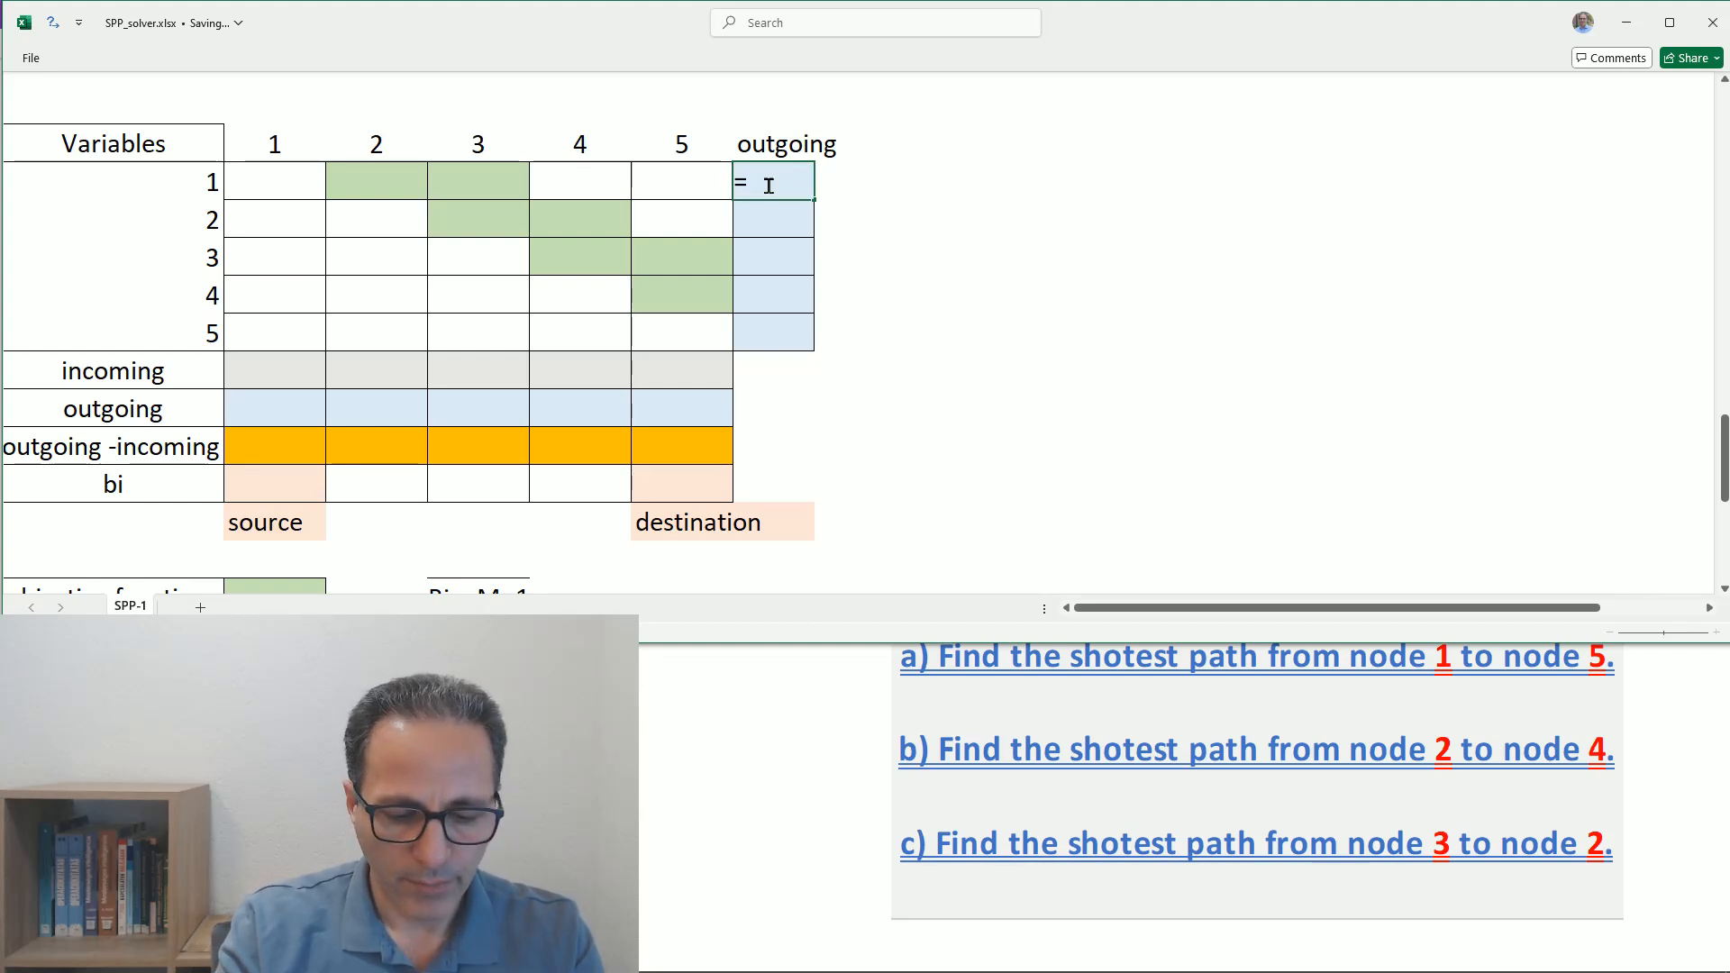
{"action": "type", "text": "sum("}
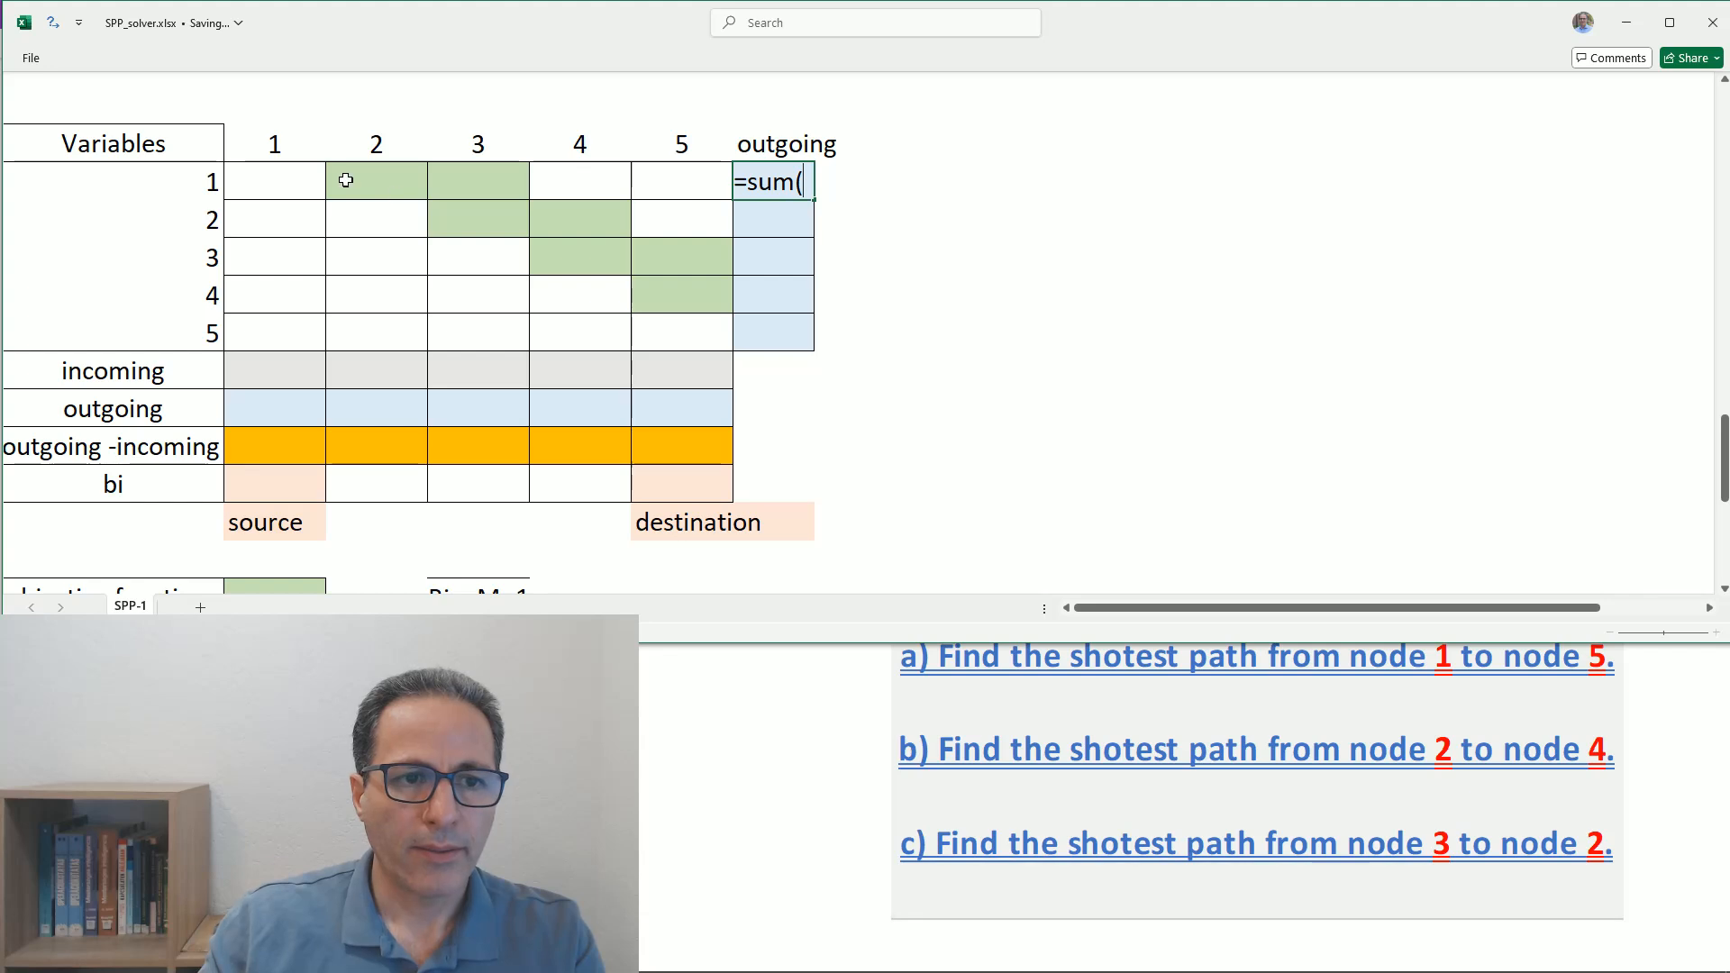
{"action": "left_click_drag", "start_coordinate": [275, 181], "coordinate": [649, 182]}
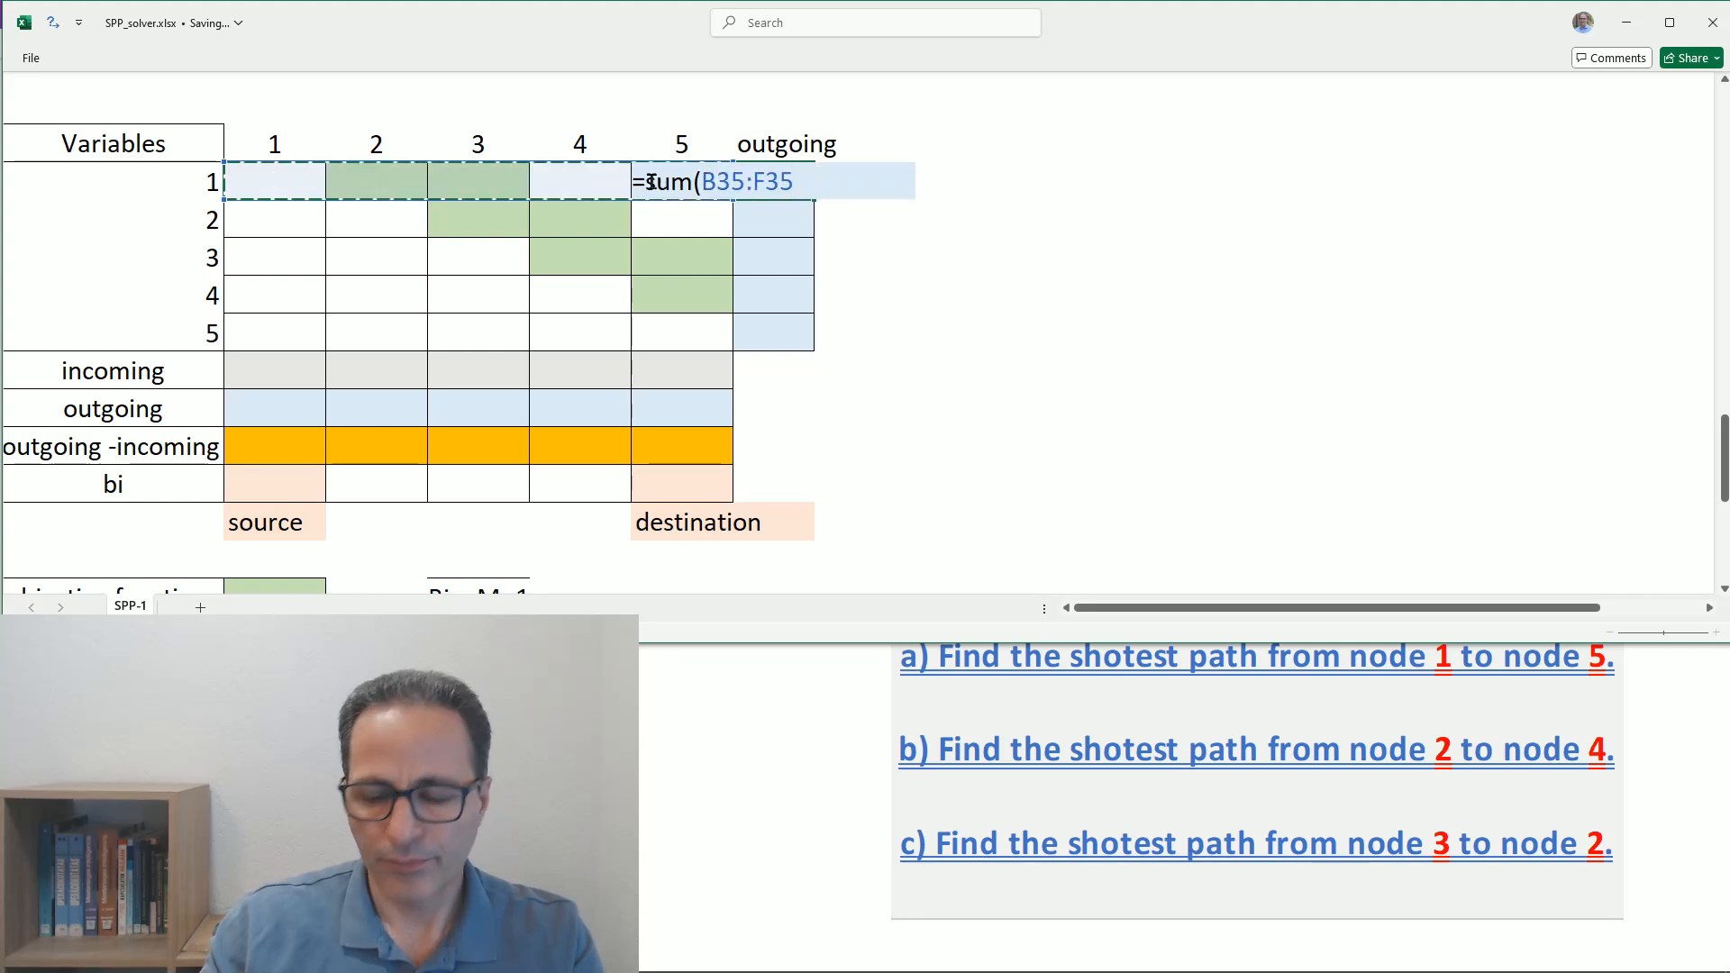
{"action": "key", "text": "Return"}
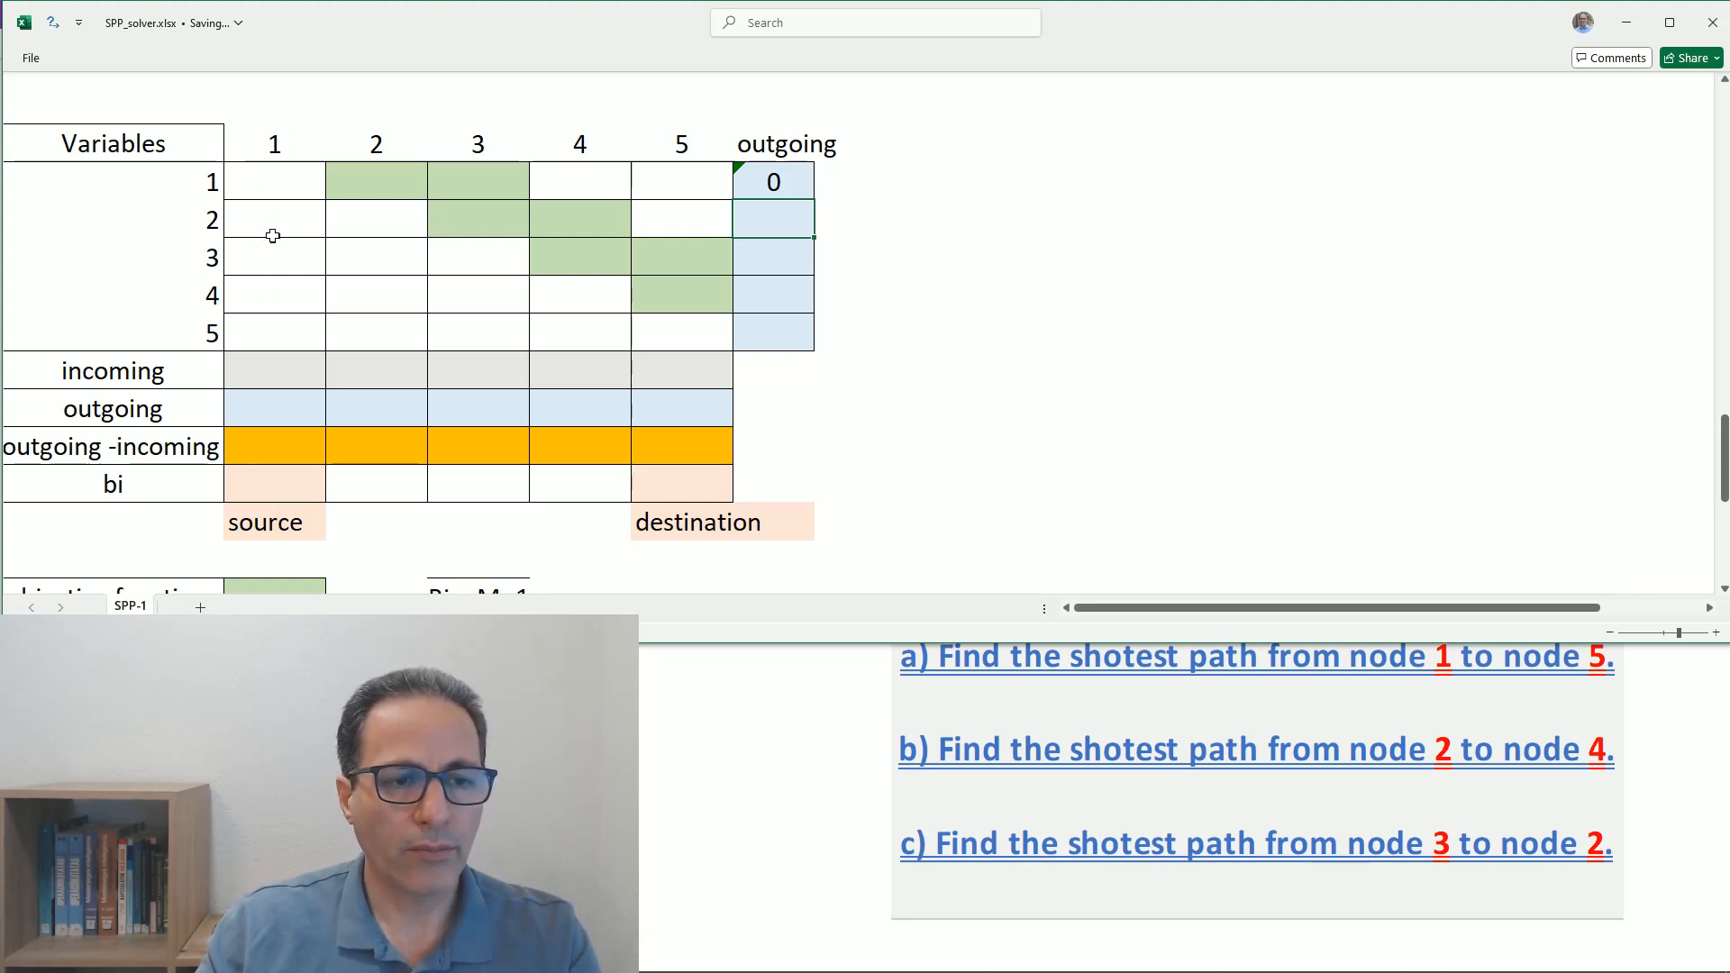
- Enter a SUM formula over B35:B39 in the incoming cell of column 1 of the Variables table
{"action": "left_click", "coordinate": [261, 368]}
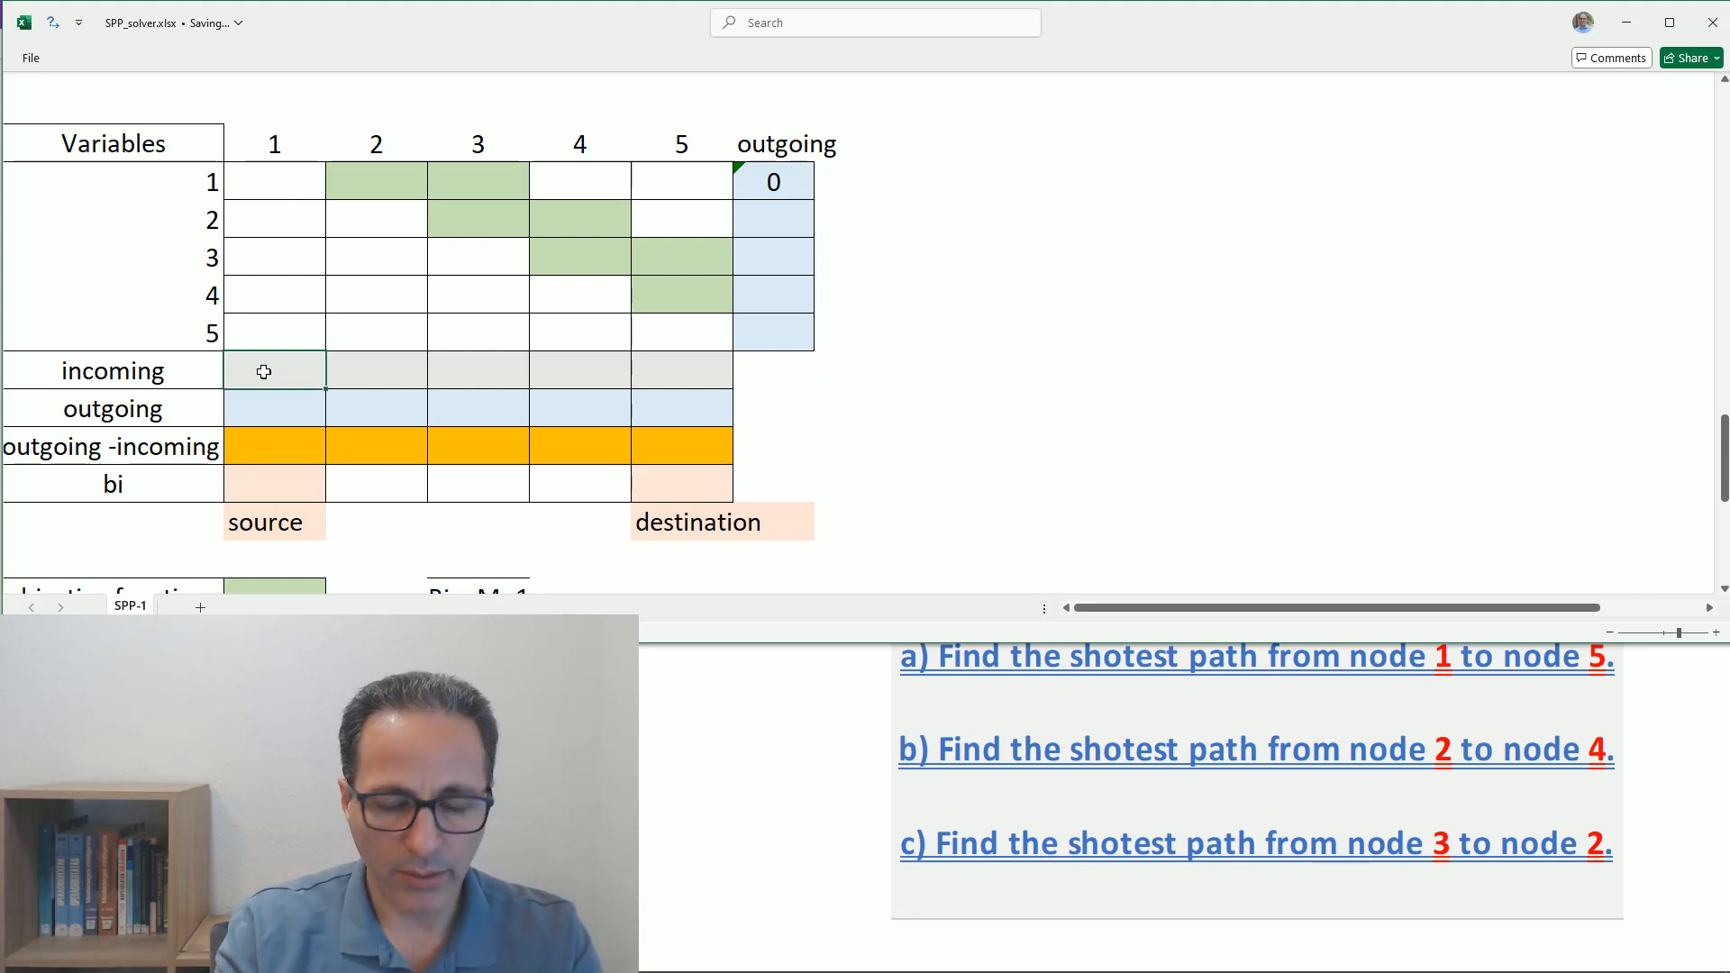
{"action": "type", "text": "=su"}
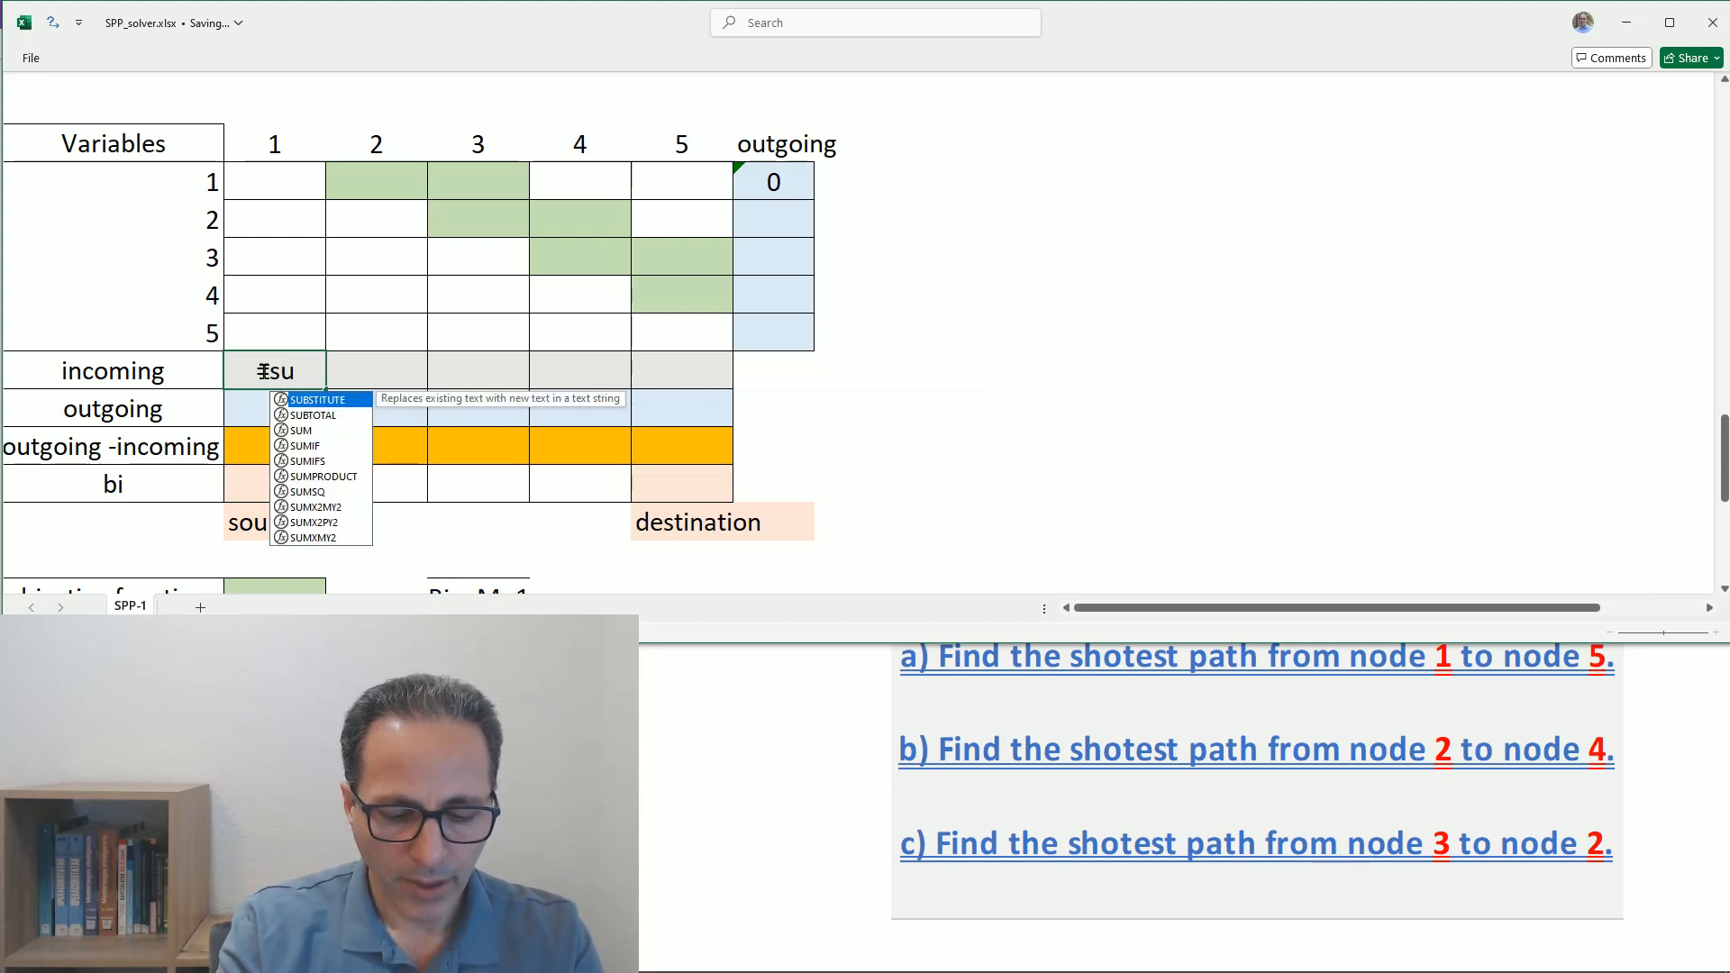
{"action": "type", "text": "m("}
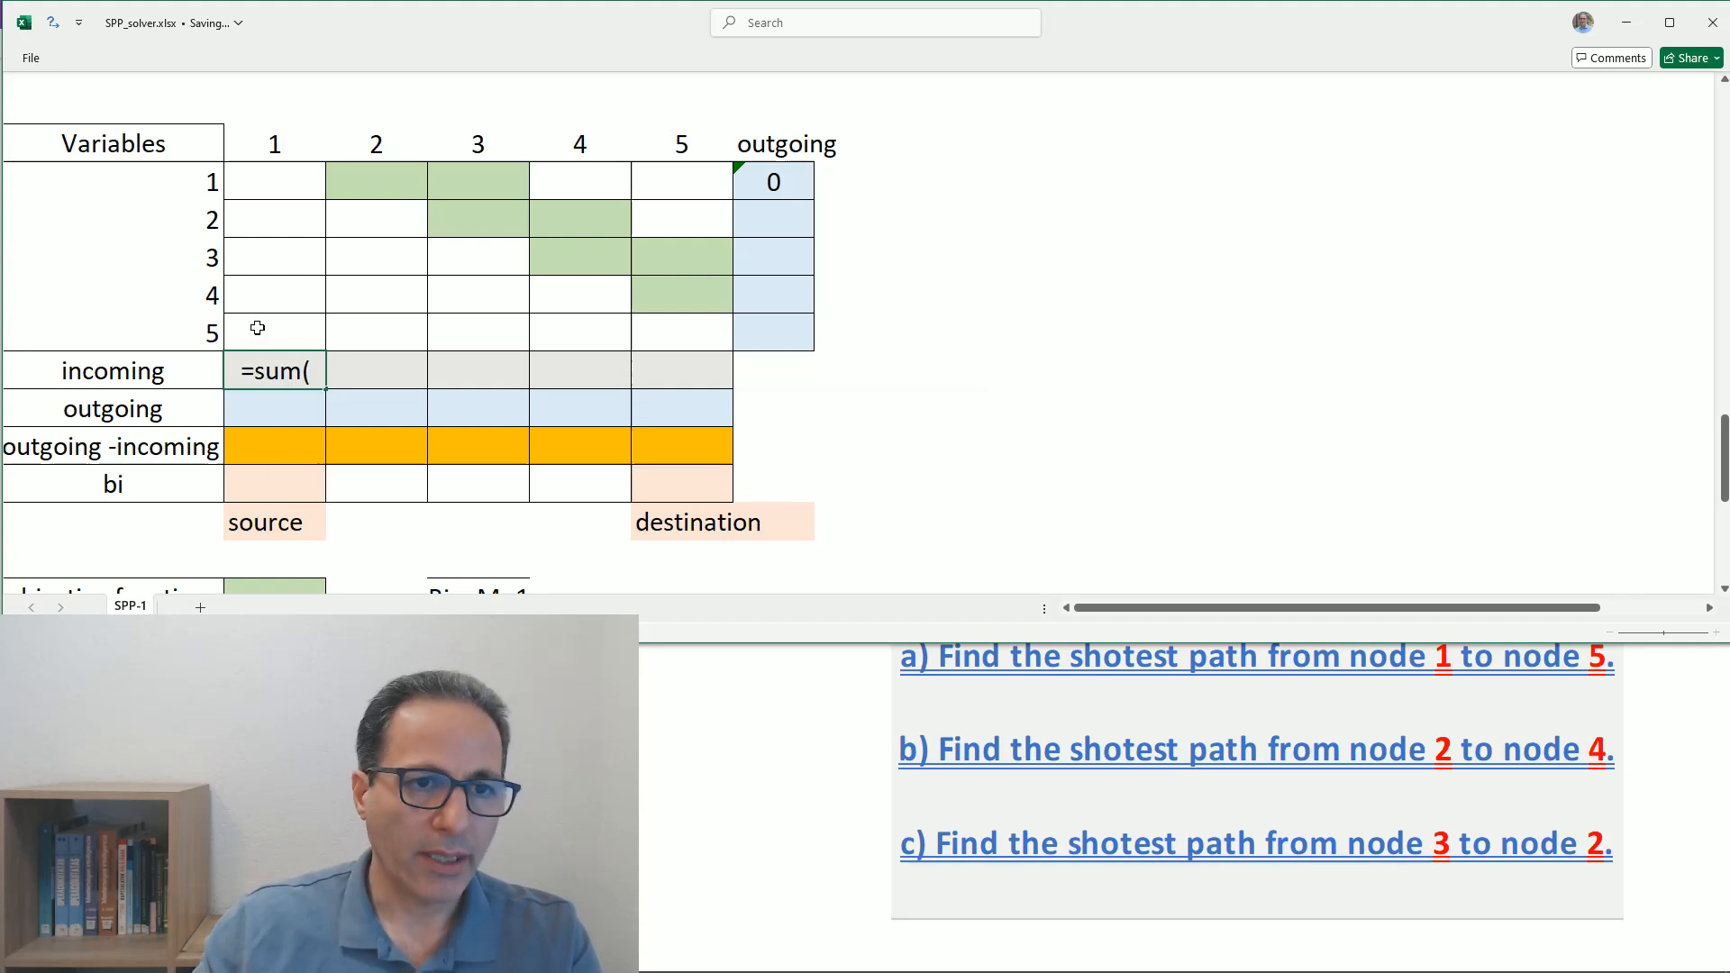
{"action": "left_click_drag", "start_coordinate": [249, 185], "coordinate": [242, 318]}
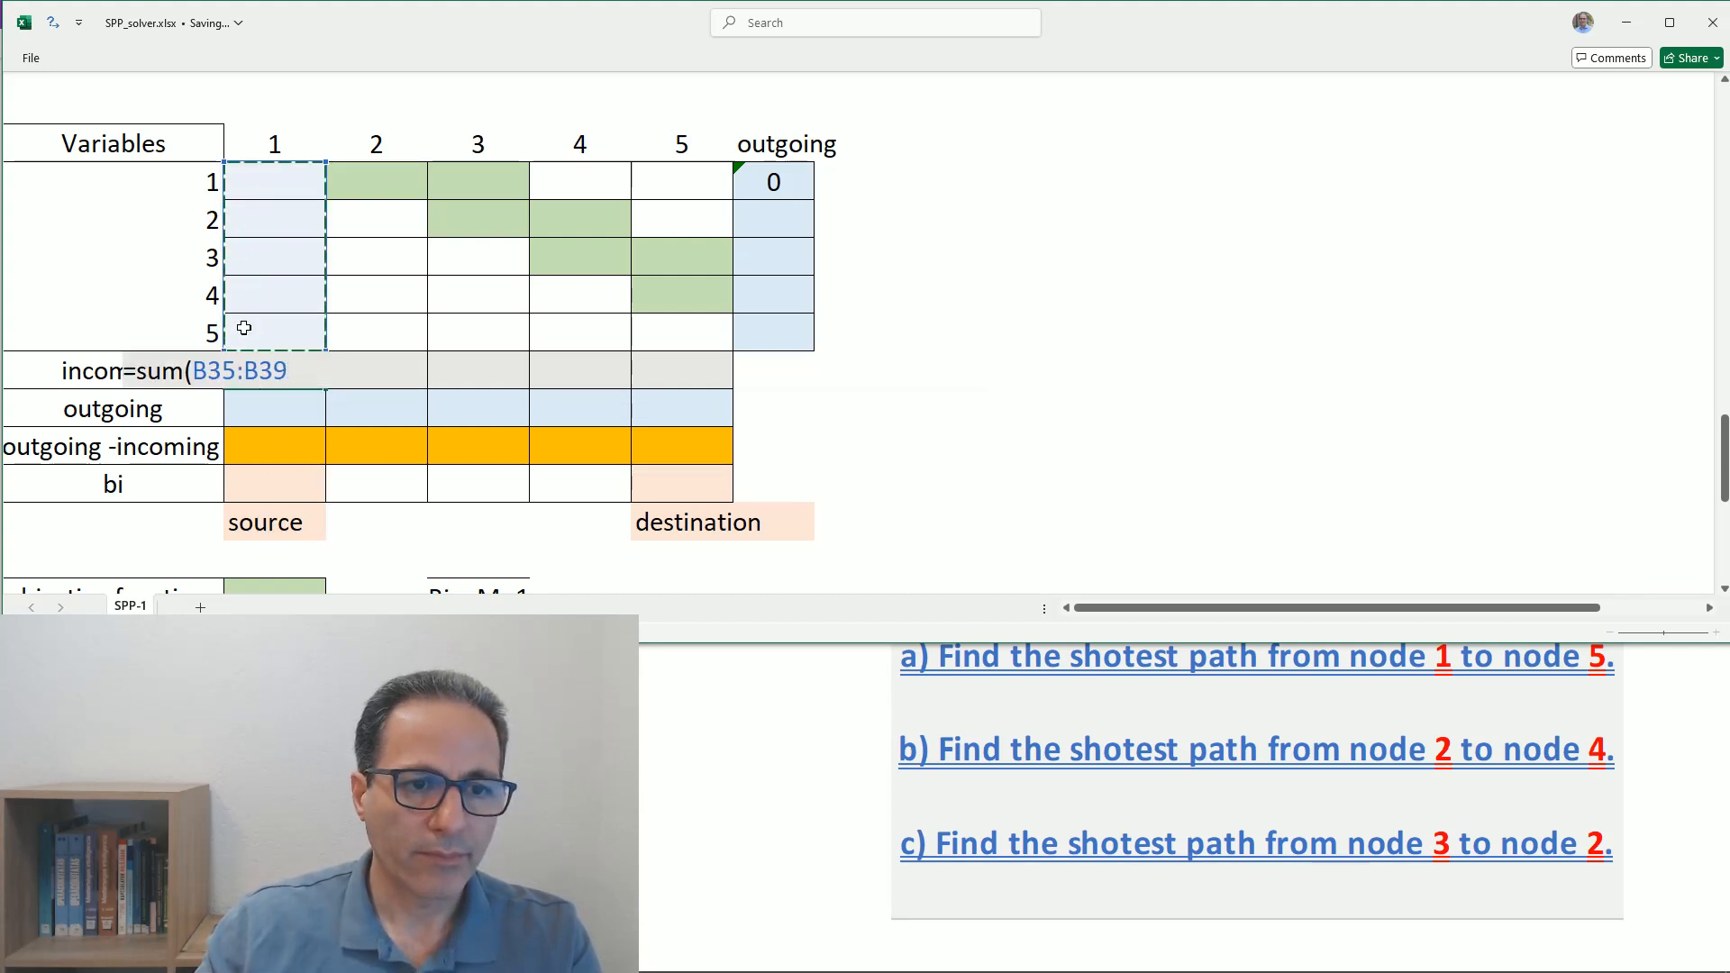
{"action": "key", "text": "Return"}
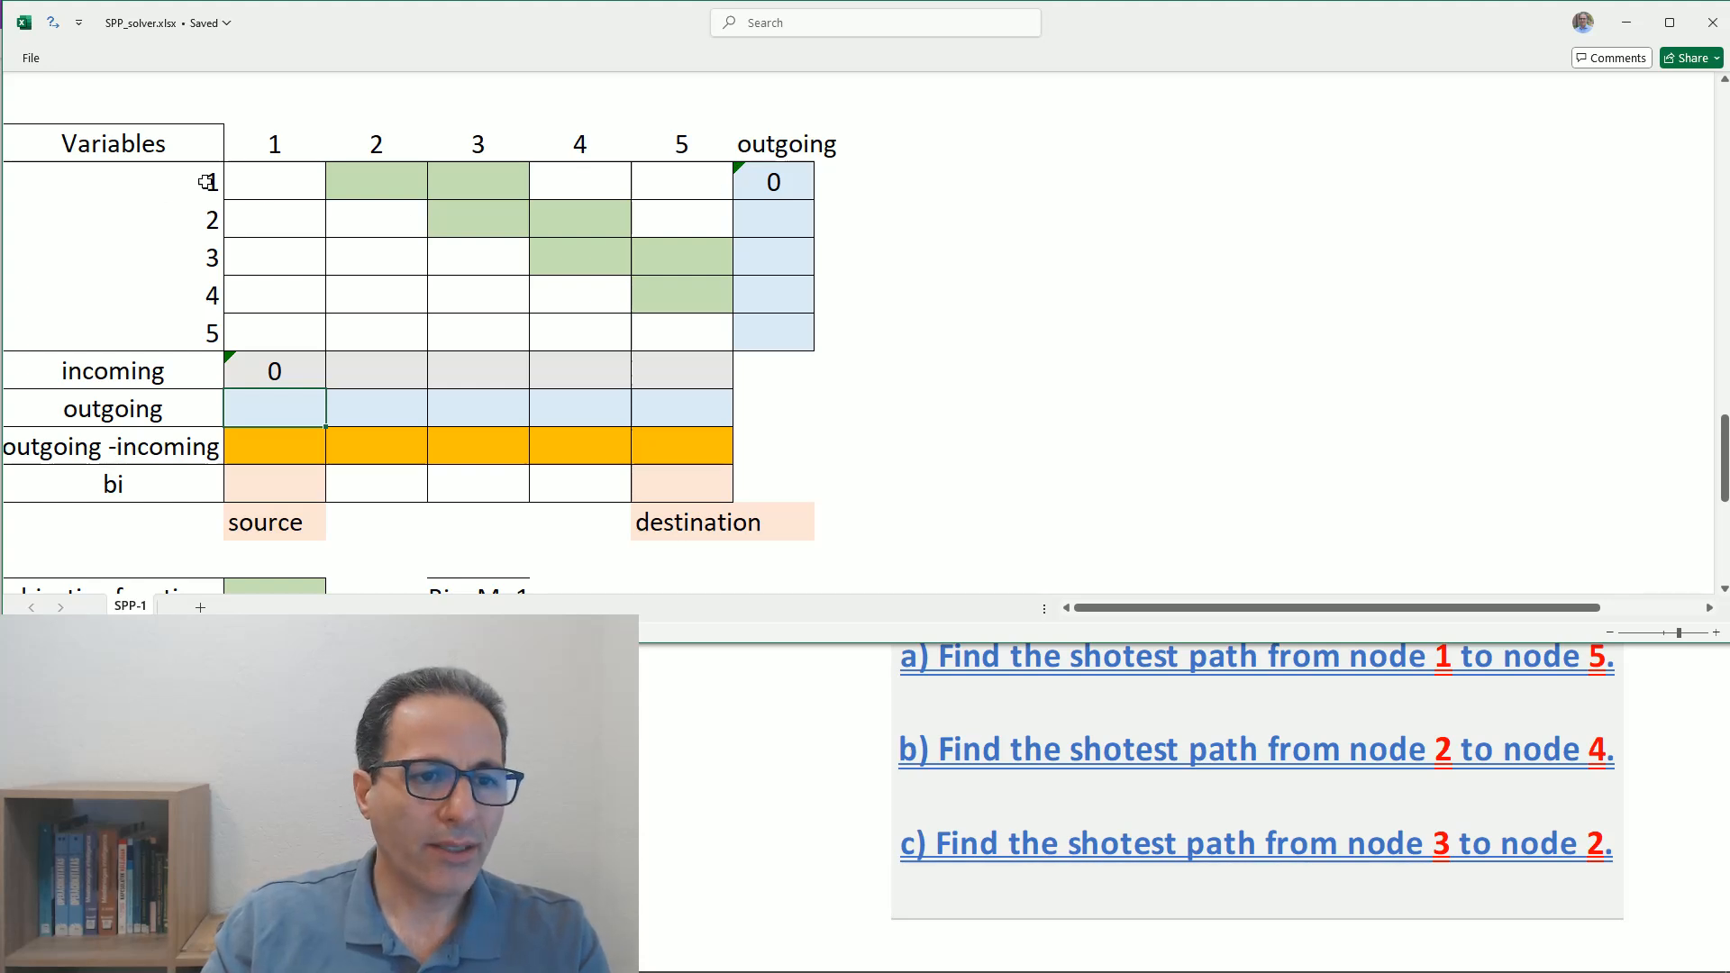
- Check the row 1 outgoing formula and ignore its error about omitting adjacent cells
{"action": "double_click", "coordinate": [779, 182]}
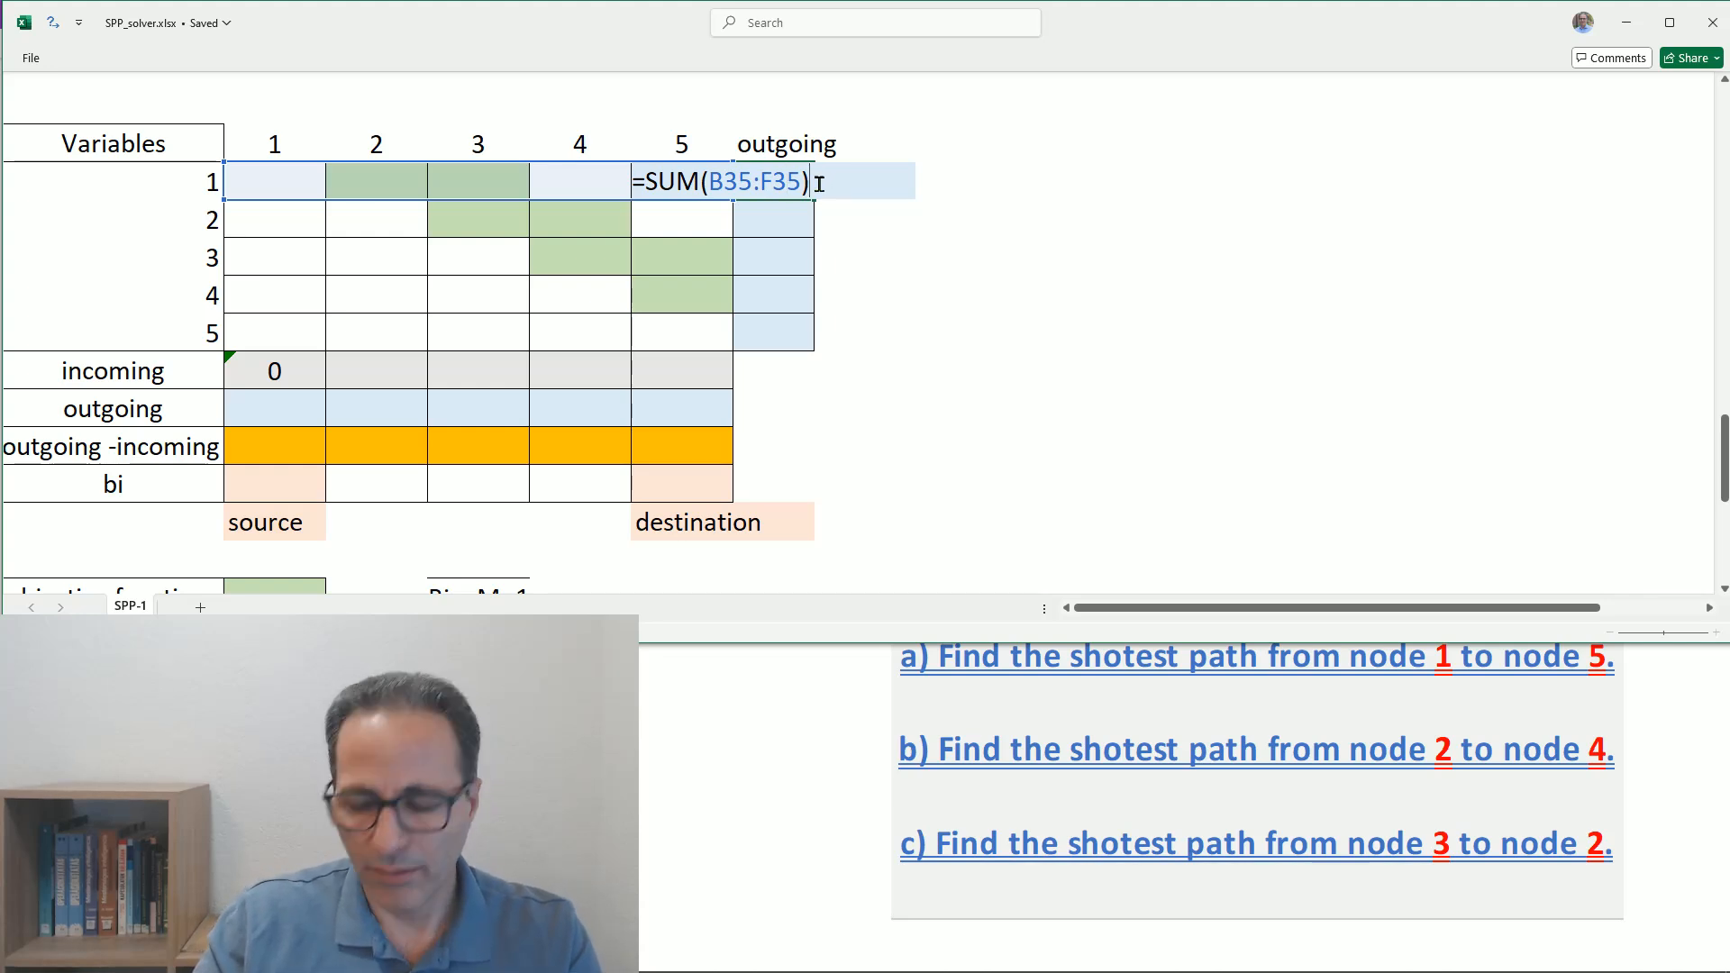
{"action": "key", "text": "Return"}
{"action": "left_click", "coordinate": [748, 180]}
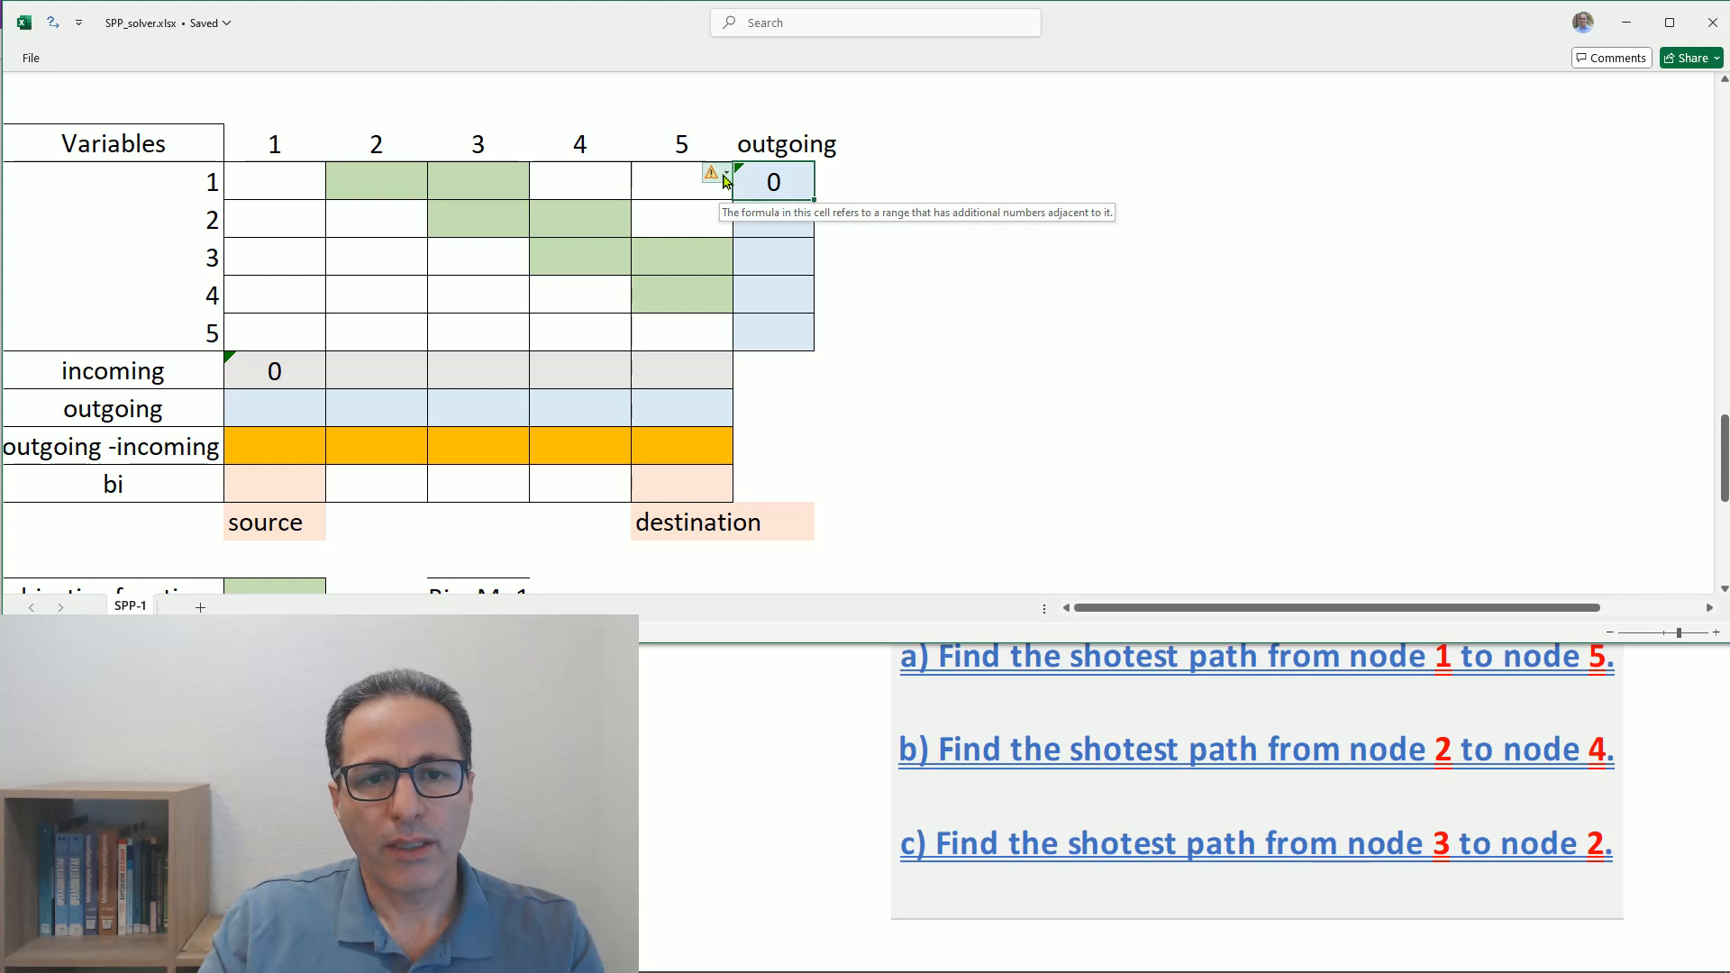
{"action": "left_click", "coordinate": [729, 174]}
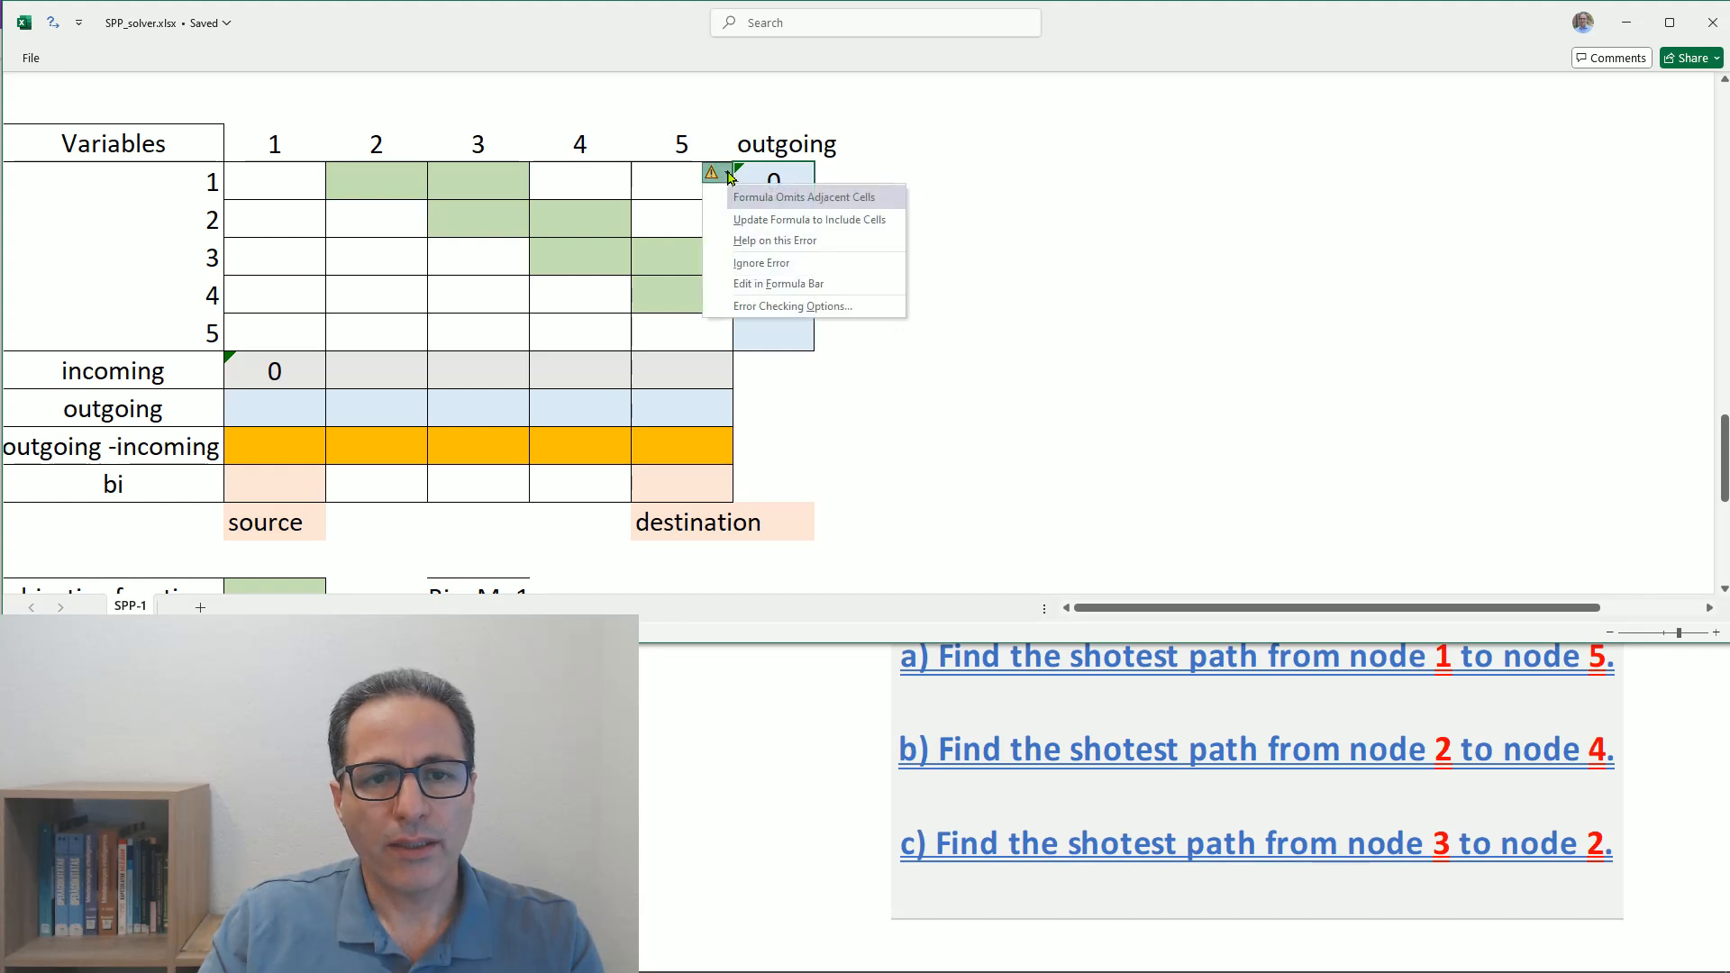
{"action": "left_click", "coordinate": [763, 262]}
{"action": "left_click", "coordinate": [911, 221]}
- Fill the outgoing formula down through row 5 and the incoming formula across through column 5
{"action": "left_click", "coordinate": [787, 179]}
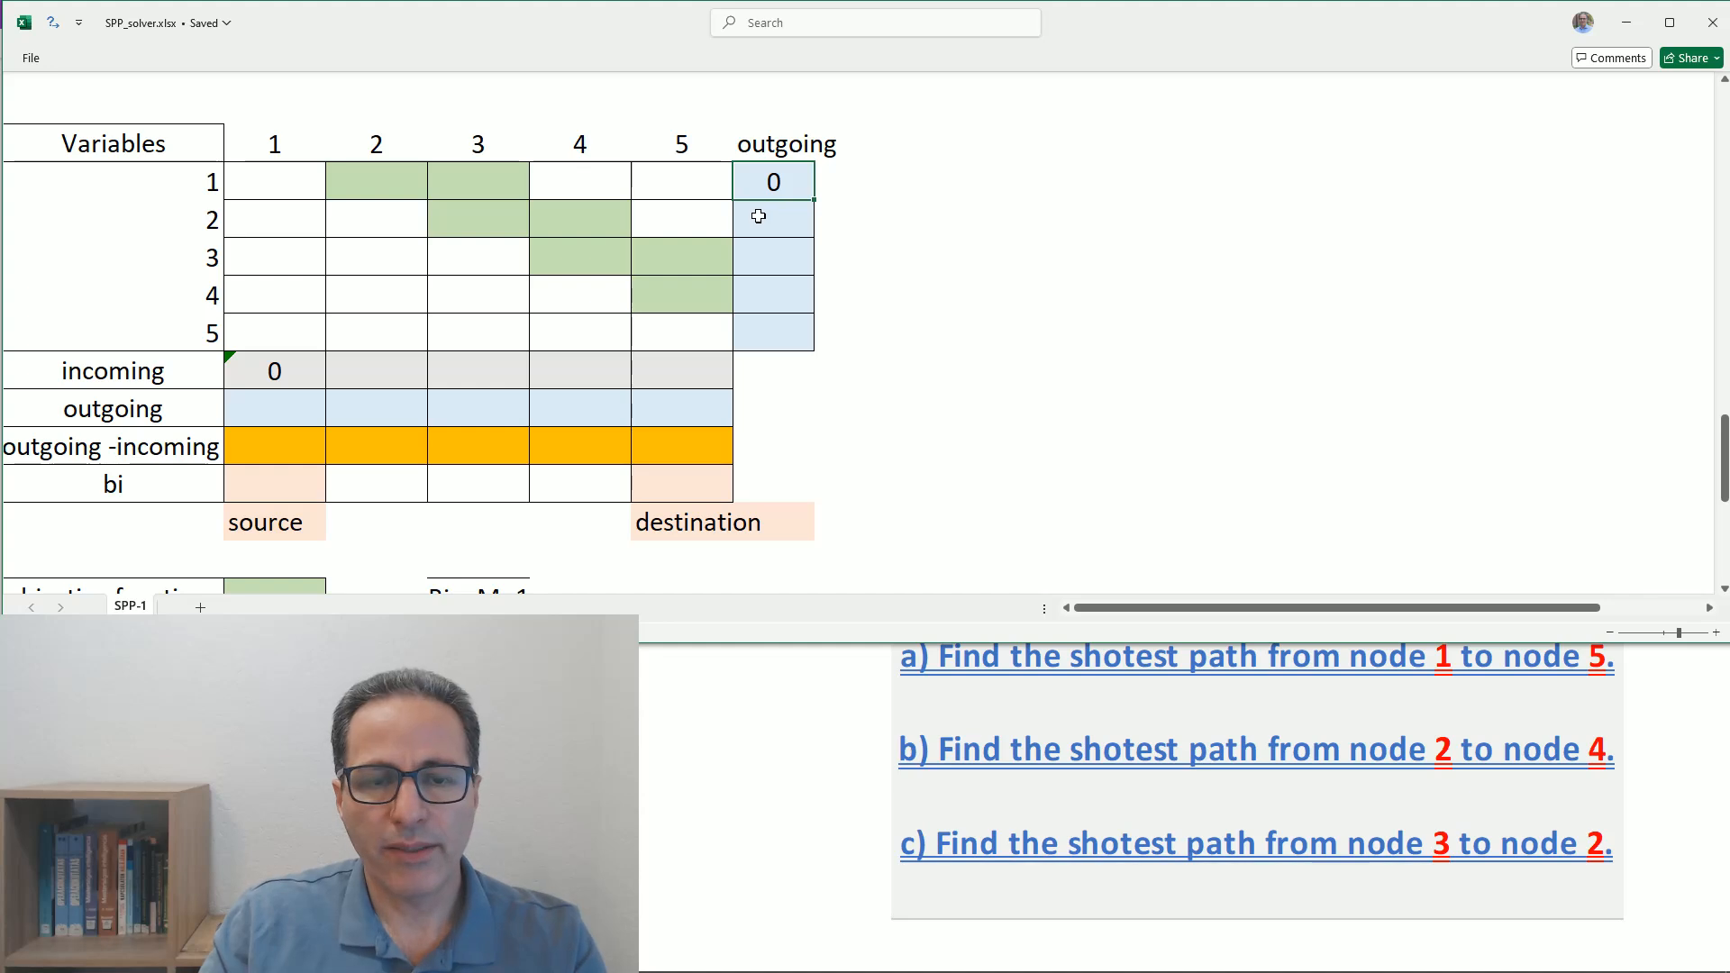
{"action": "left_click_drag", "start_coordinate": [814, 200], "coordinate": [808, 330]}
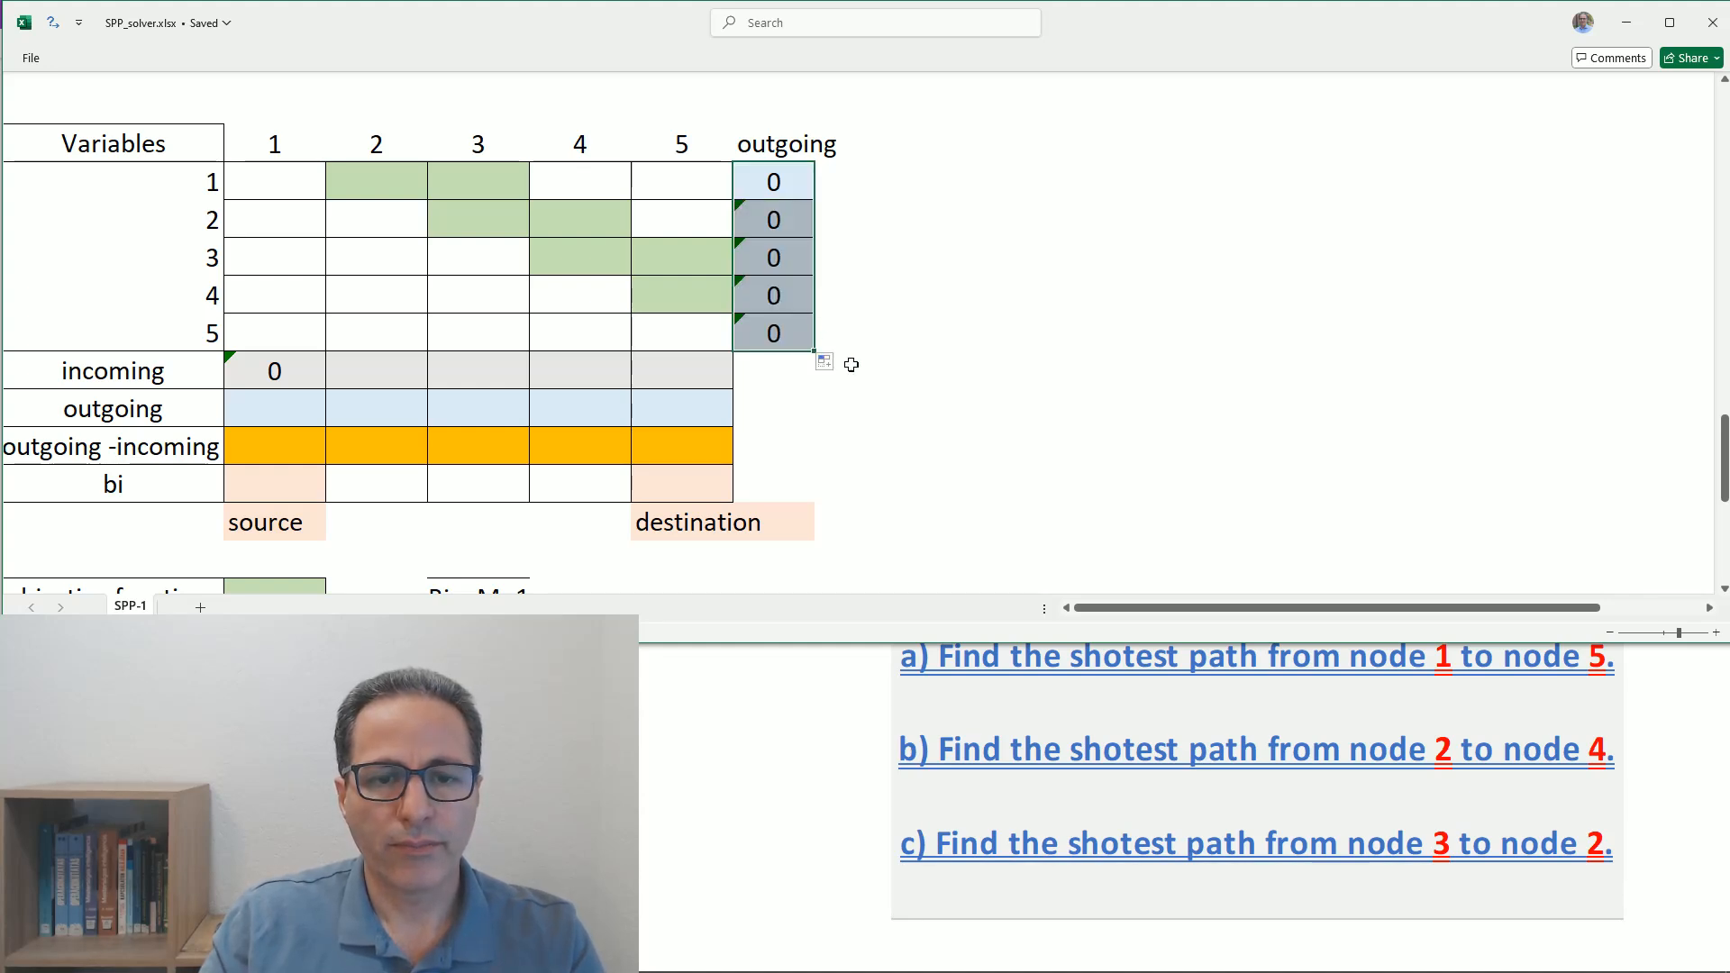
{"action": "left_click", "coordinate": [297, 362]}
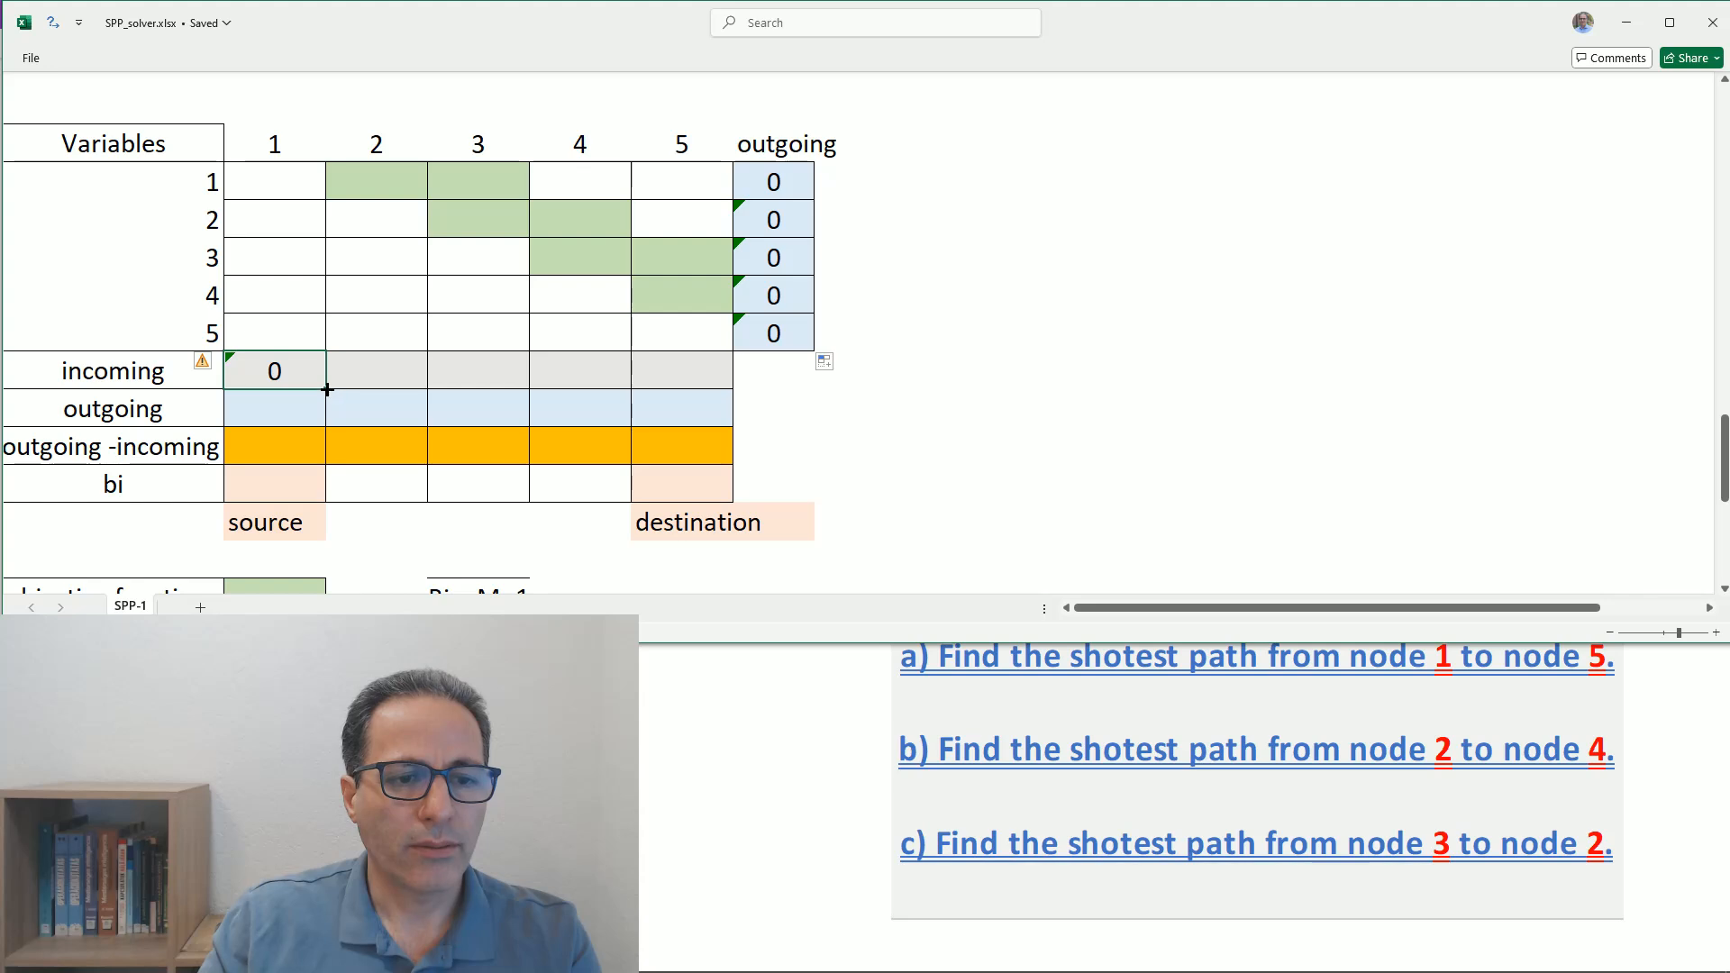
{"action": "left_click_drag", "start_coordinate": [329, 390], "coordinate": [682, 381]}
{"action": "left_click", "coordinate": [846, 382]}
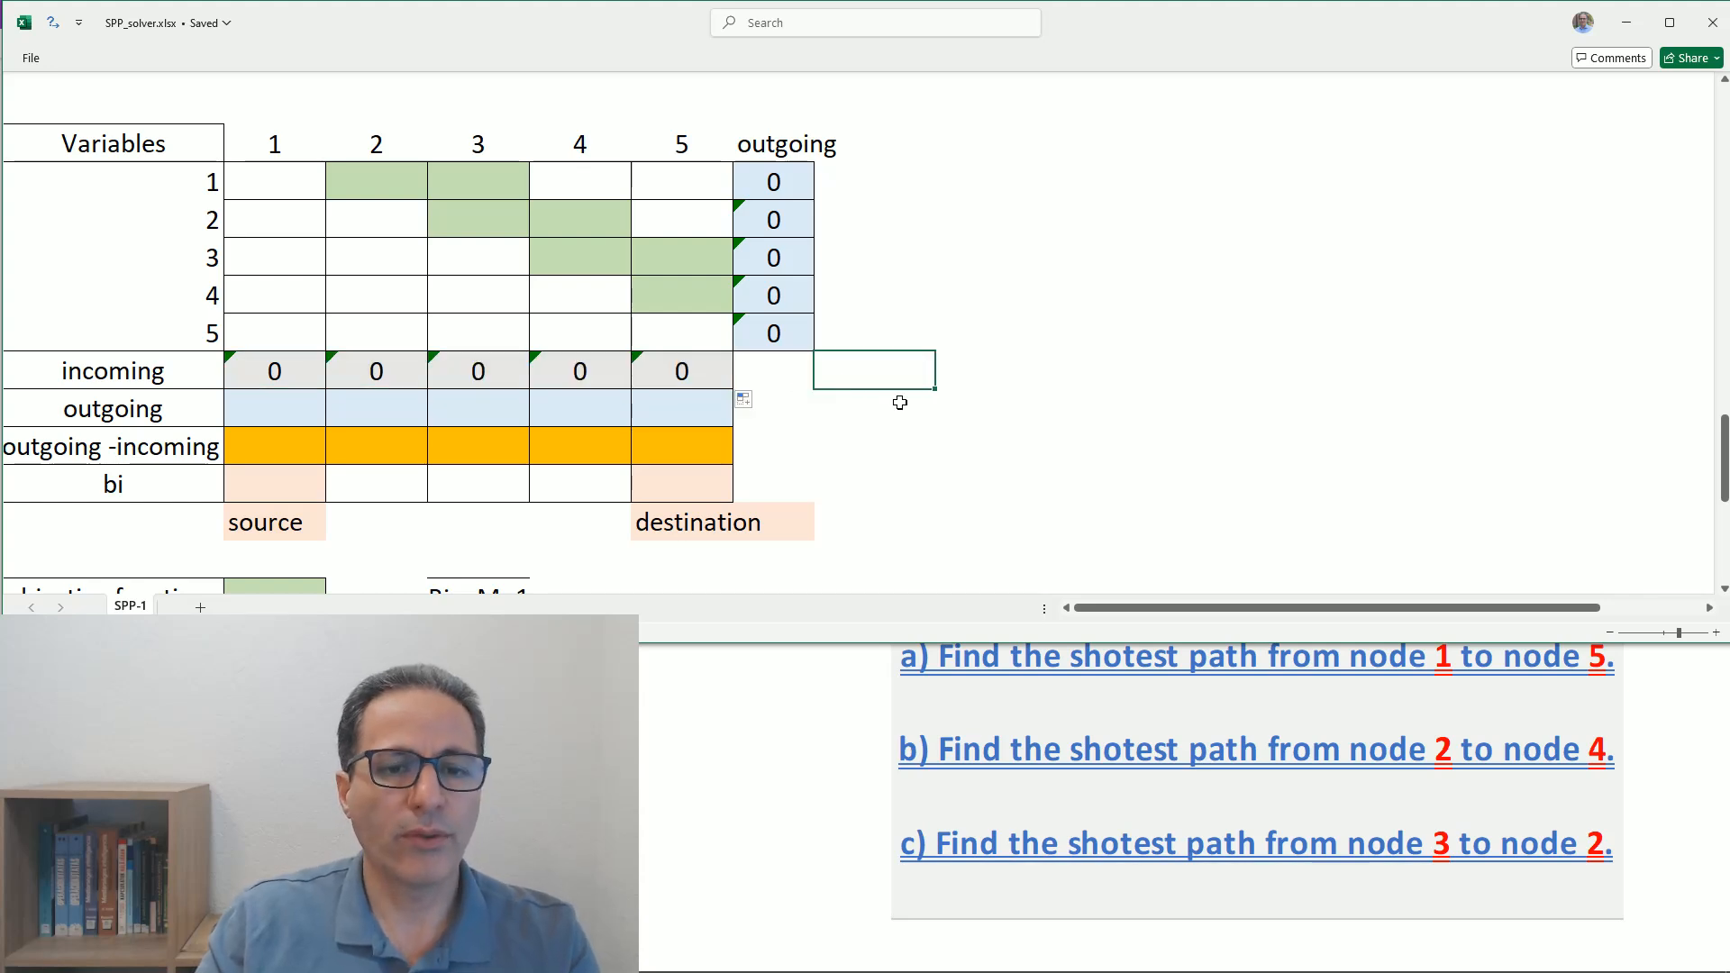
- Enter test values of 1 in the Variables table at row 4 column 2, row 4 column 4 and row 2 column 4
{"action": "left_click", "coordinate": [412, 298]}
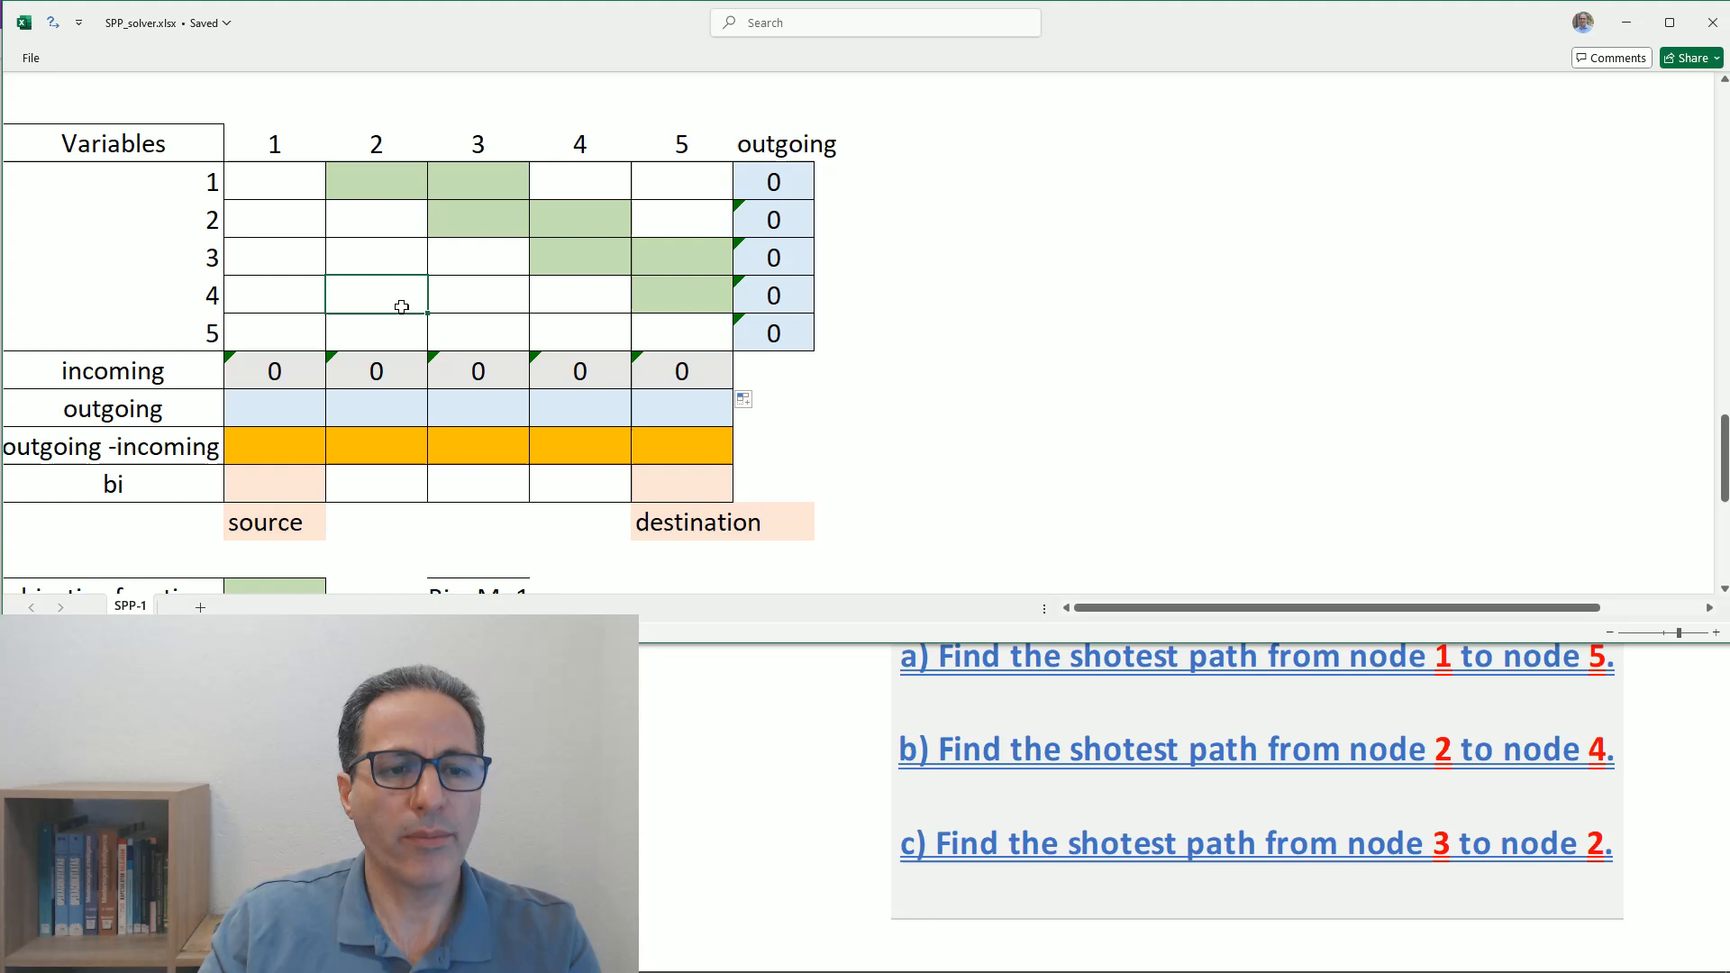
{"action": "type", "text": "1"}
{"action": "left_click", "coordinate": [566, 297]}
{"action": "type", "text": "1"}
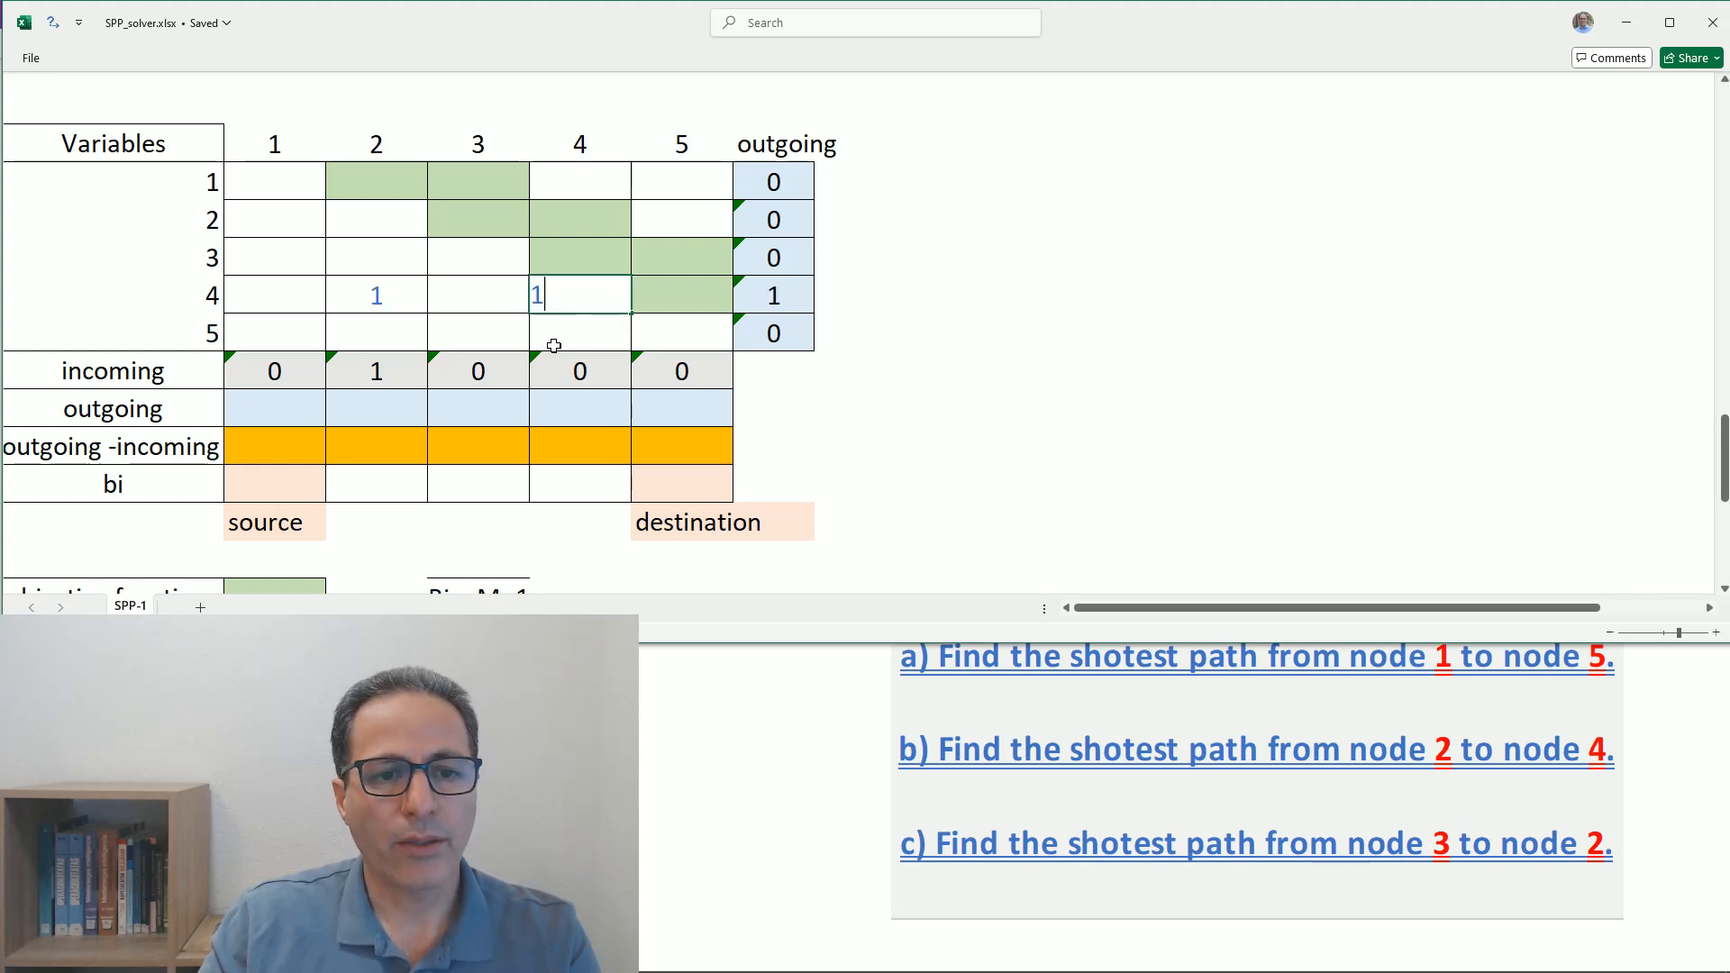
{"action": "left_click", "coordinate": [549, 219]}
{"action": "type", "text": "1"}
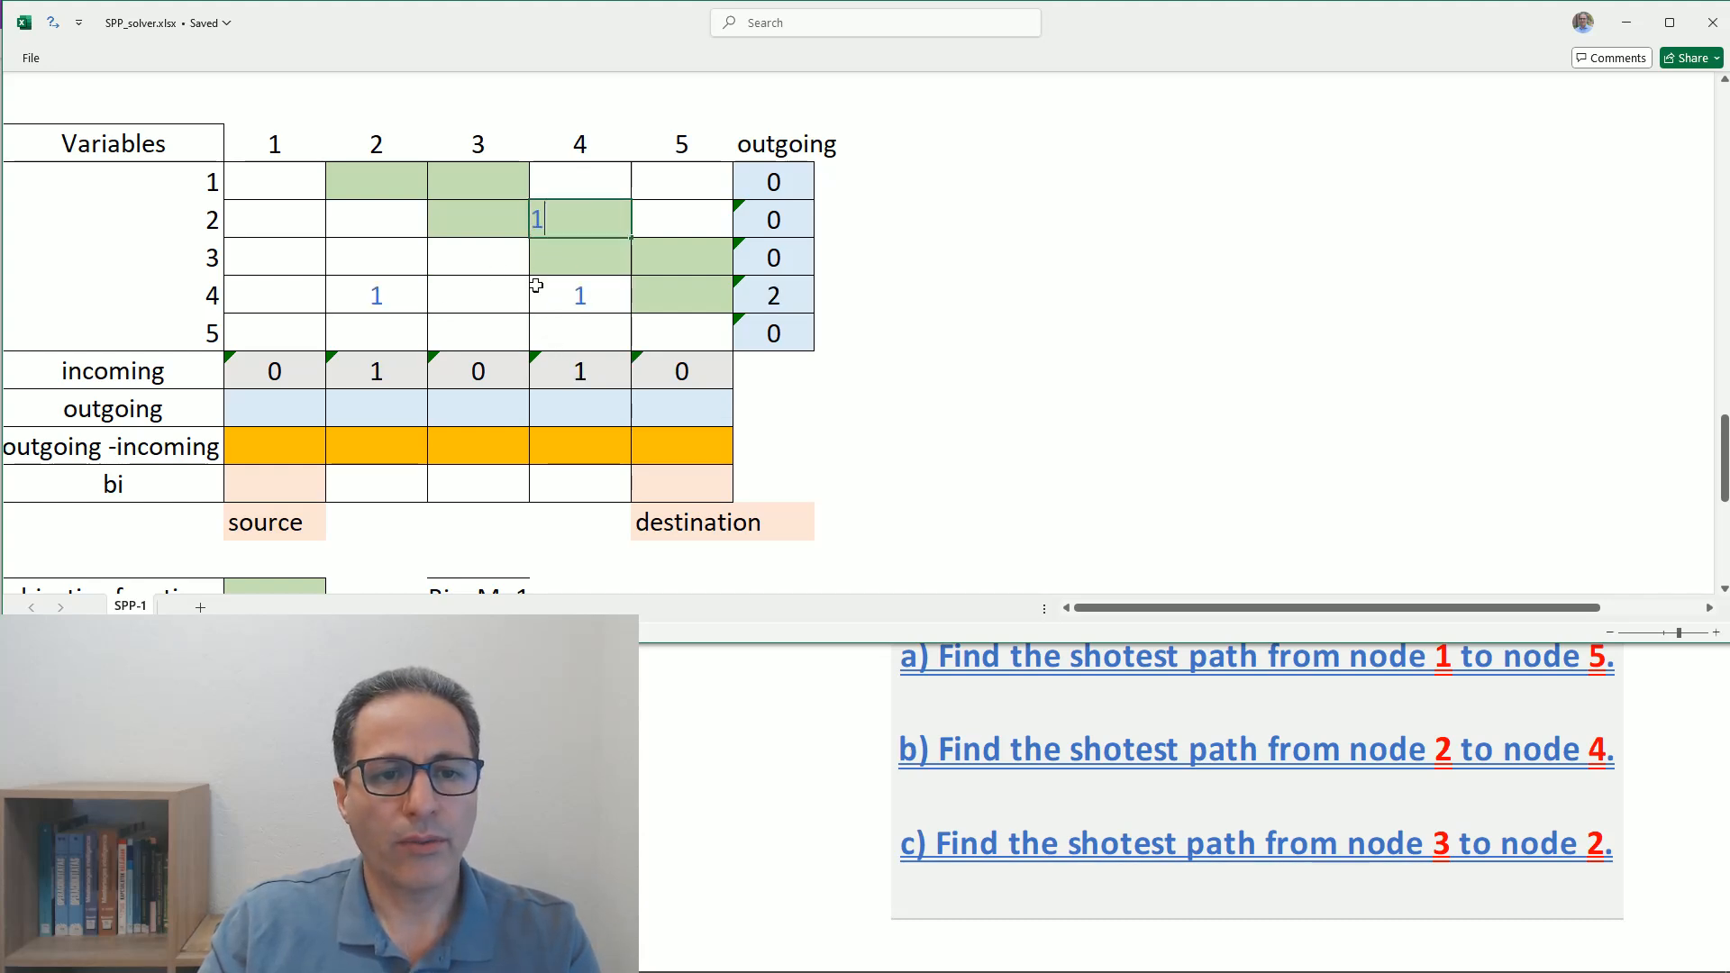
{"action": "key", "text": "Return"}
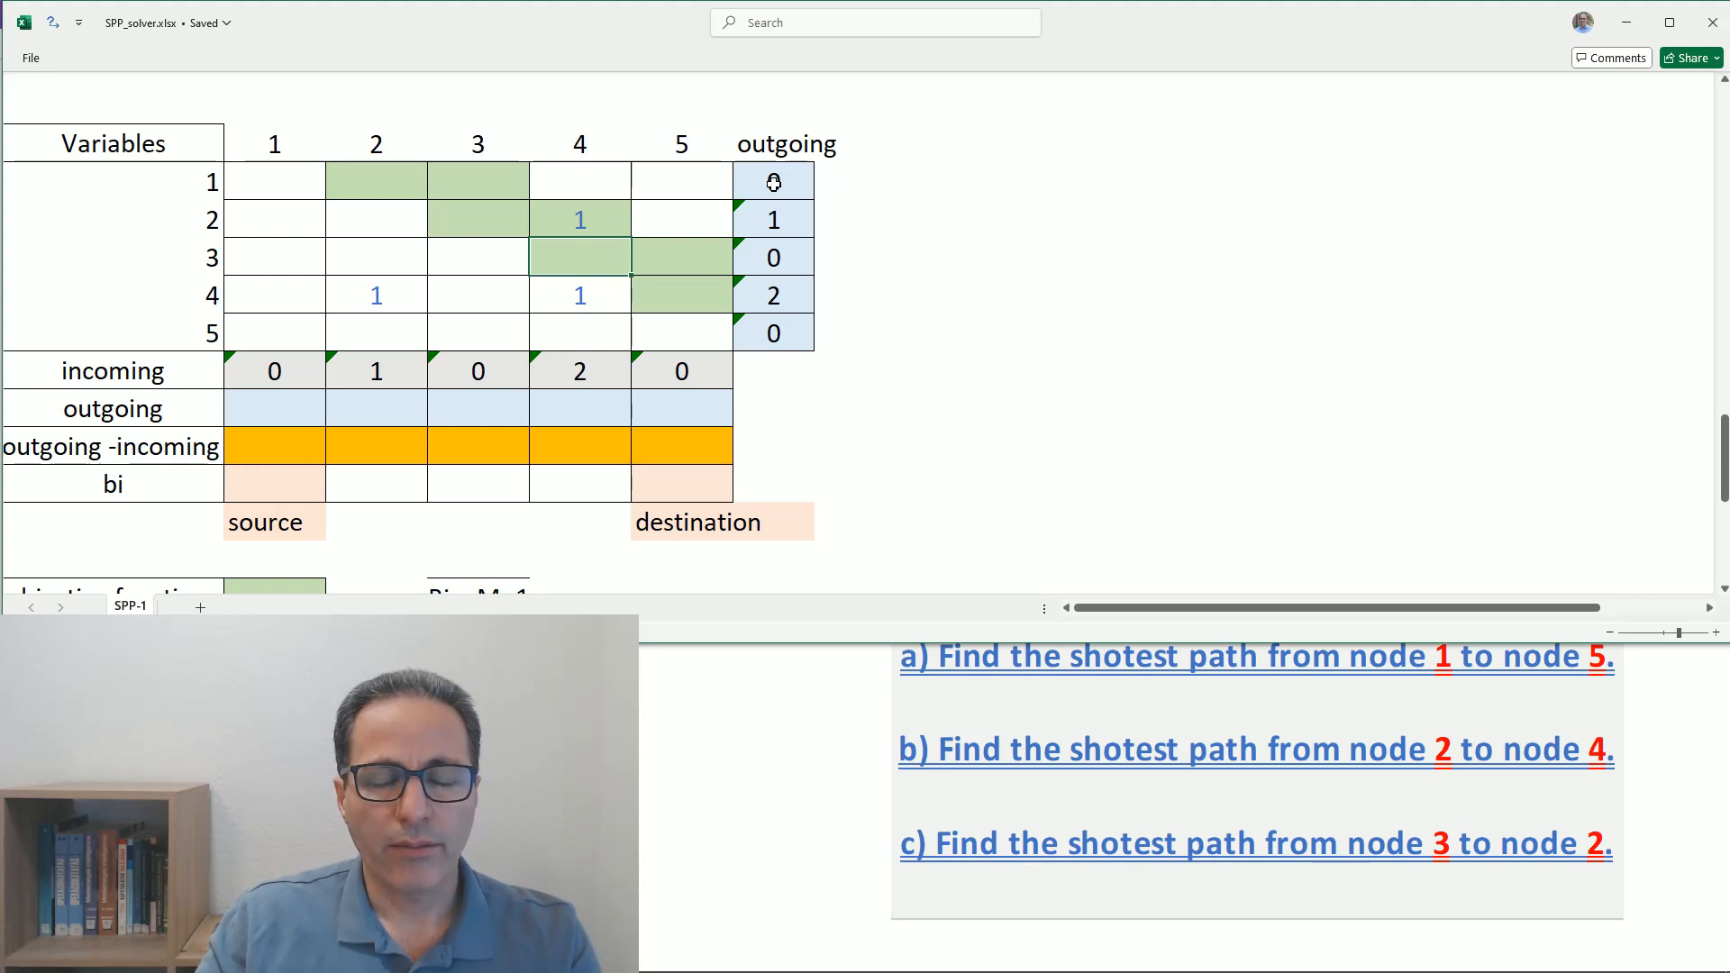
- Try to paste the outgoing column transposed into the outgoing row, inspect the pasted formula under column 4, and clear the row
{"action": "left_click_drag", "start_coordinate": [777, 185], "coordinate": [768, 332]}
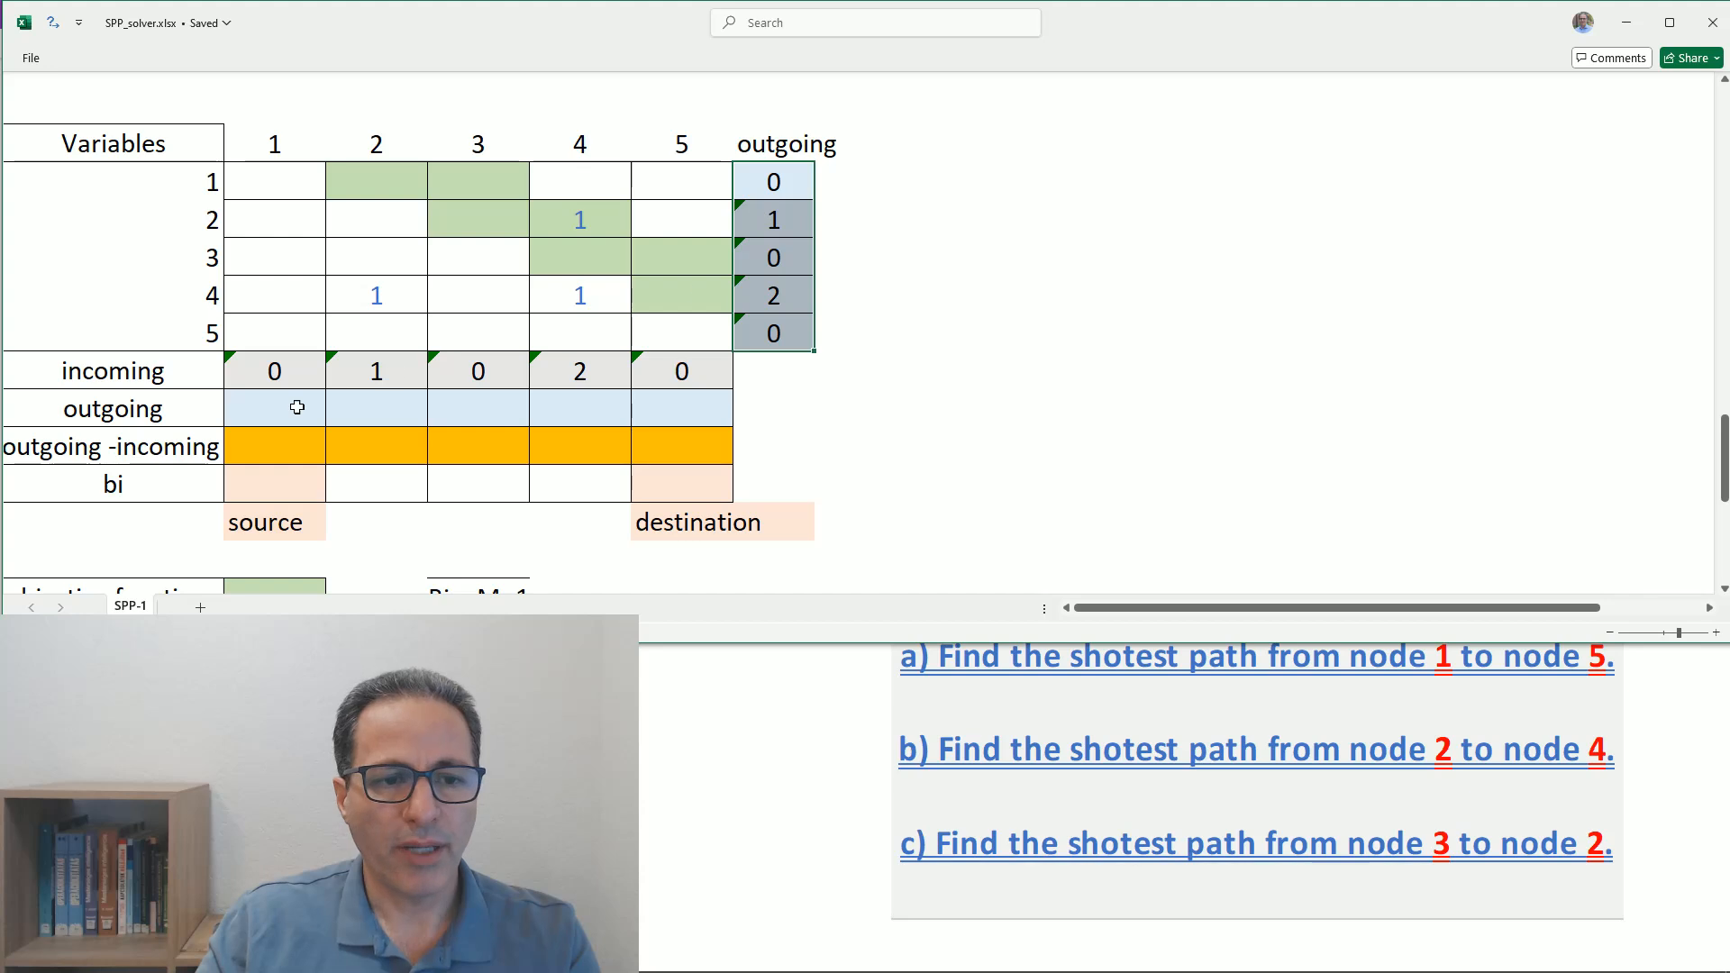
{"action": "right_click", "coordinate": [762, 191]}
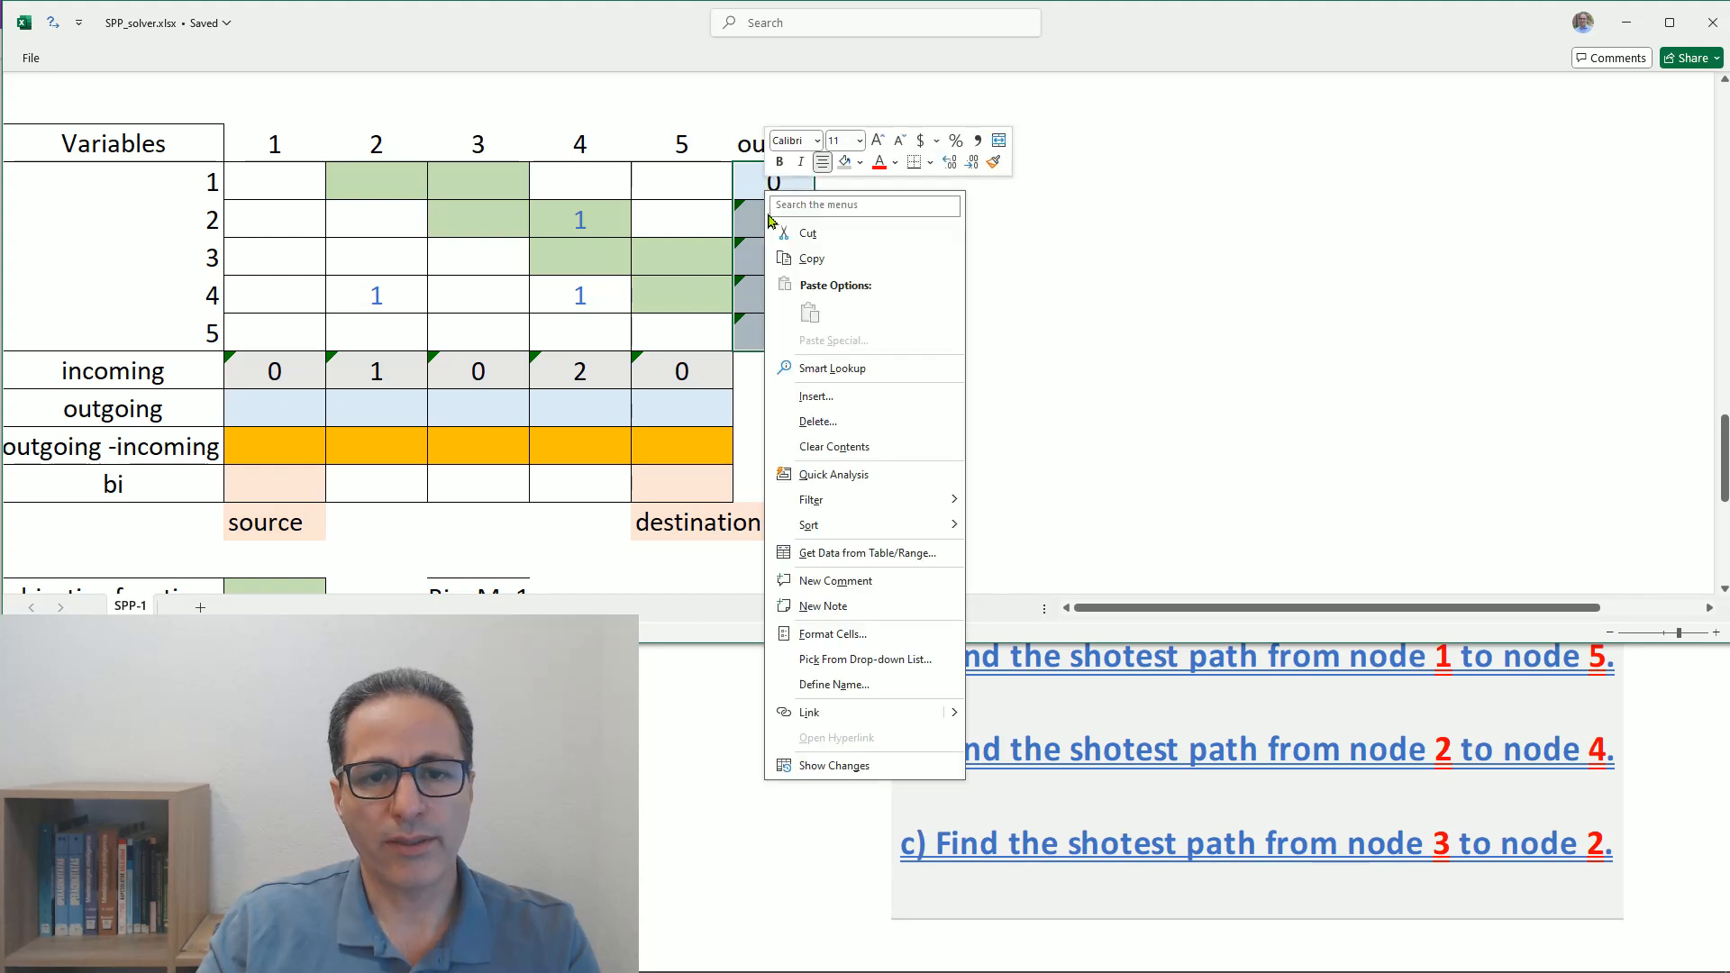
{"action": "left_click", "coordinate": [808, 260]}
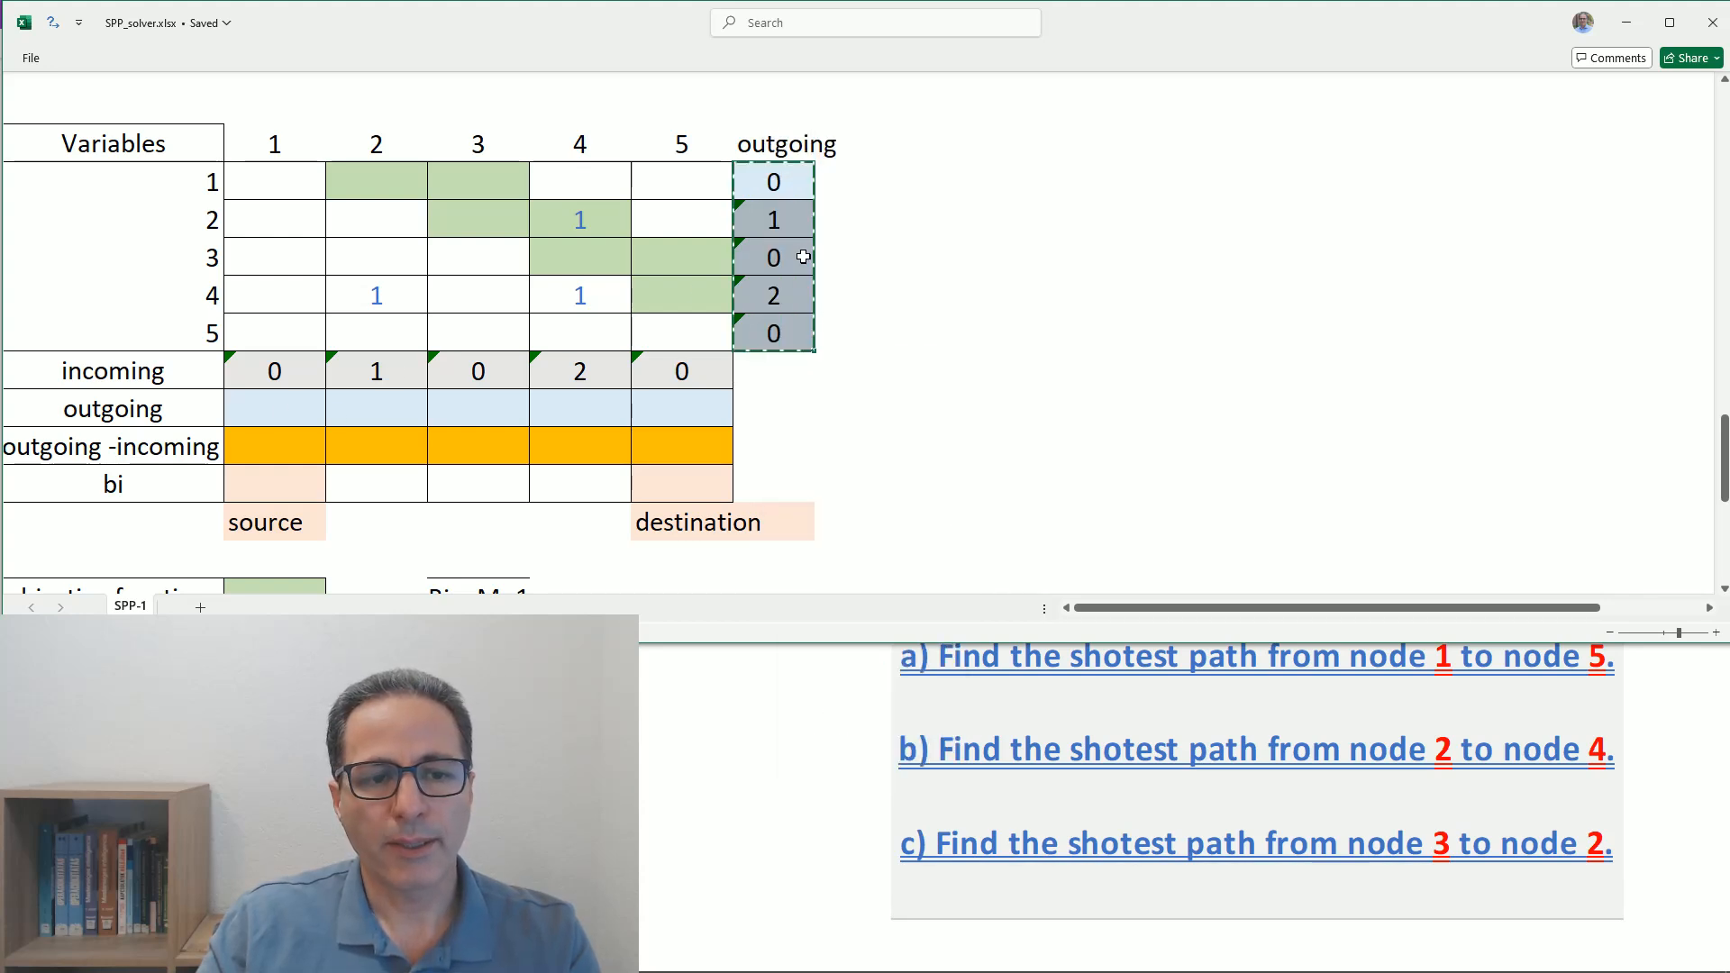
{"action": "left_click", "coordinate": [266, 413]}
{"action": "right_click", "coordinate": [268, 416]}
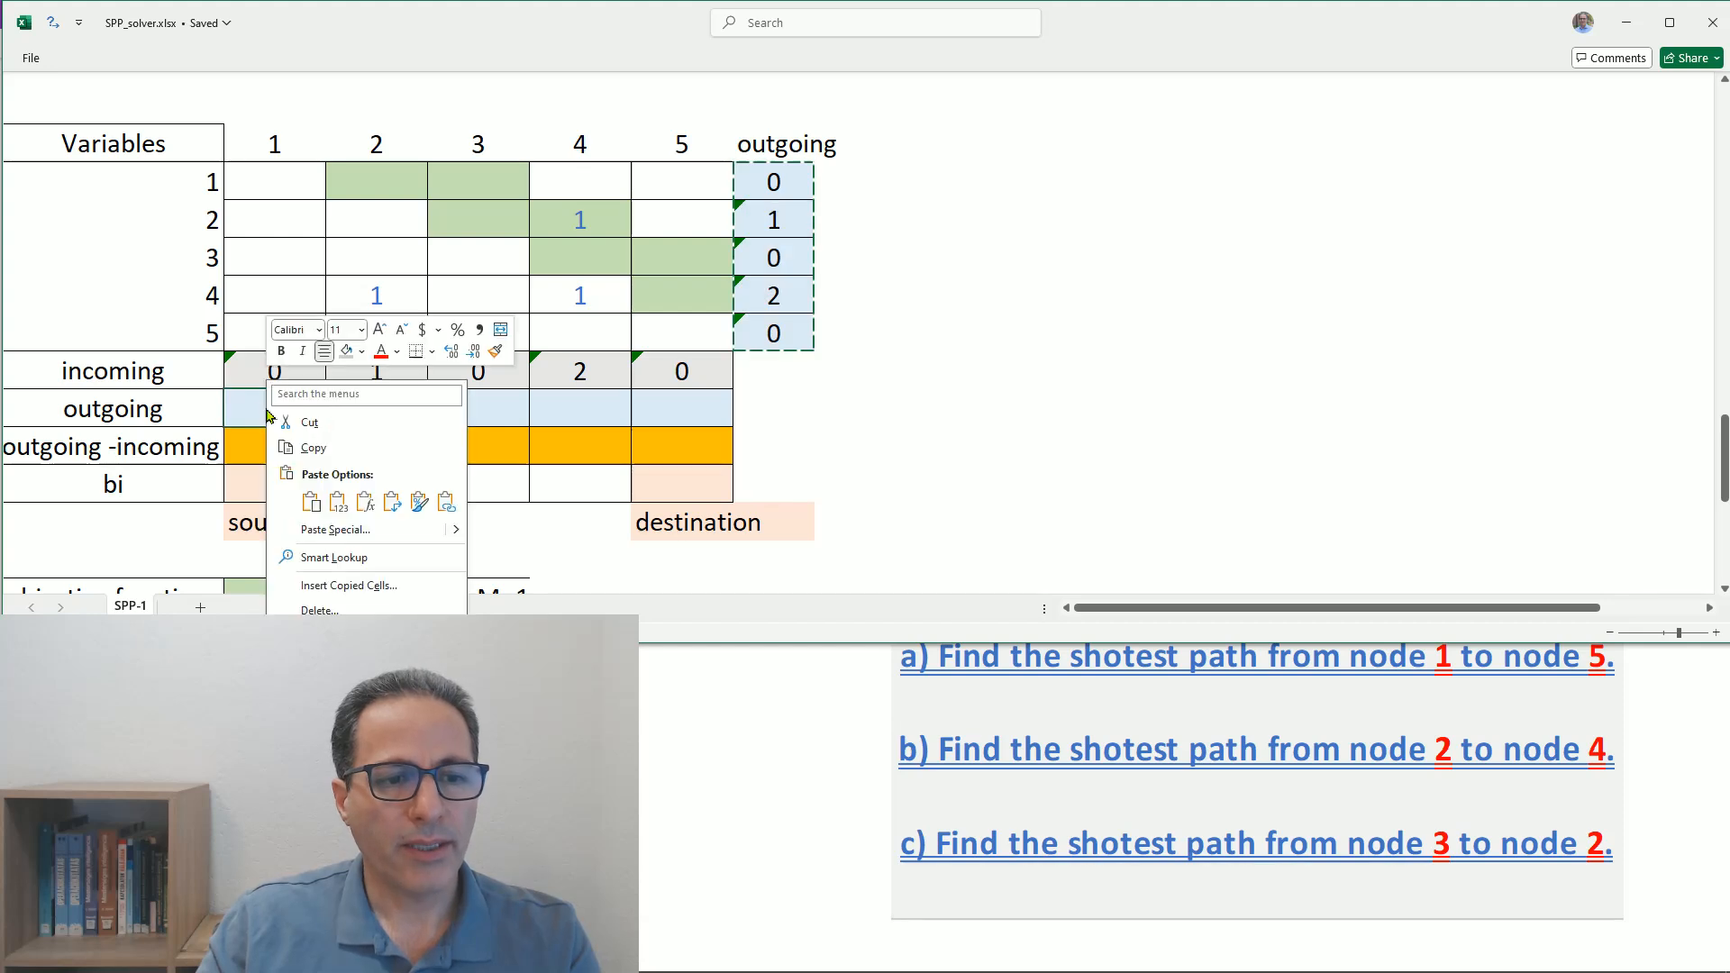
{"action": "left_click", "coordinate": [389, 498]}
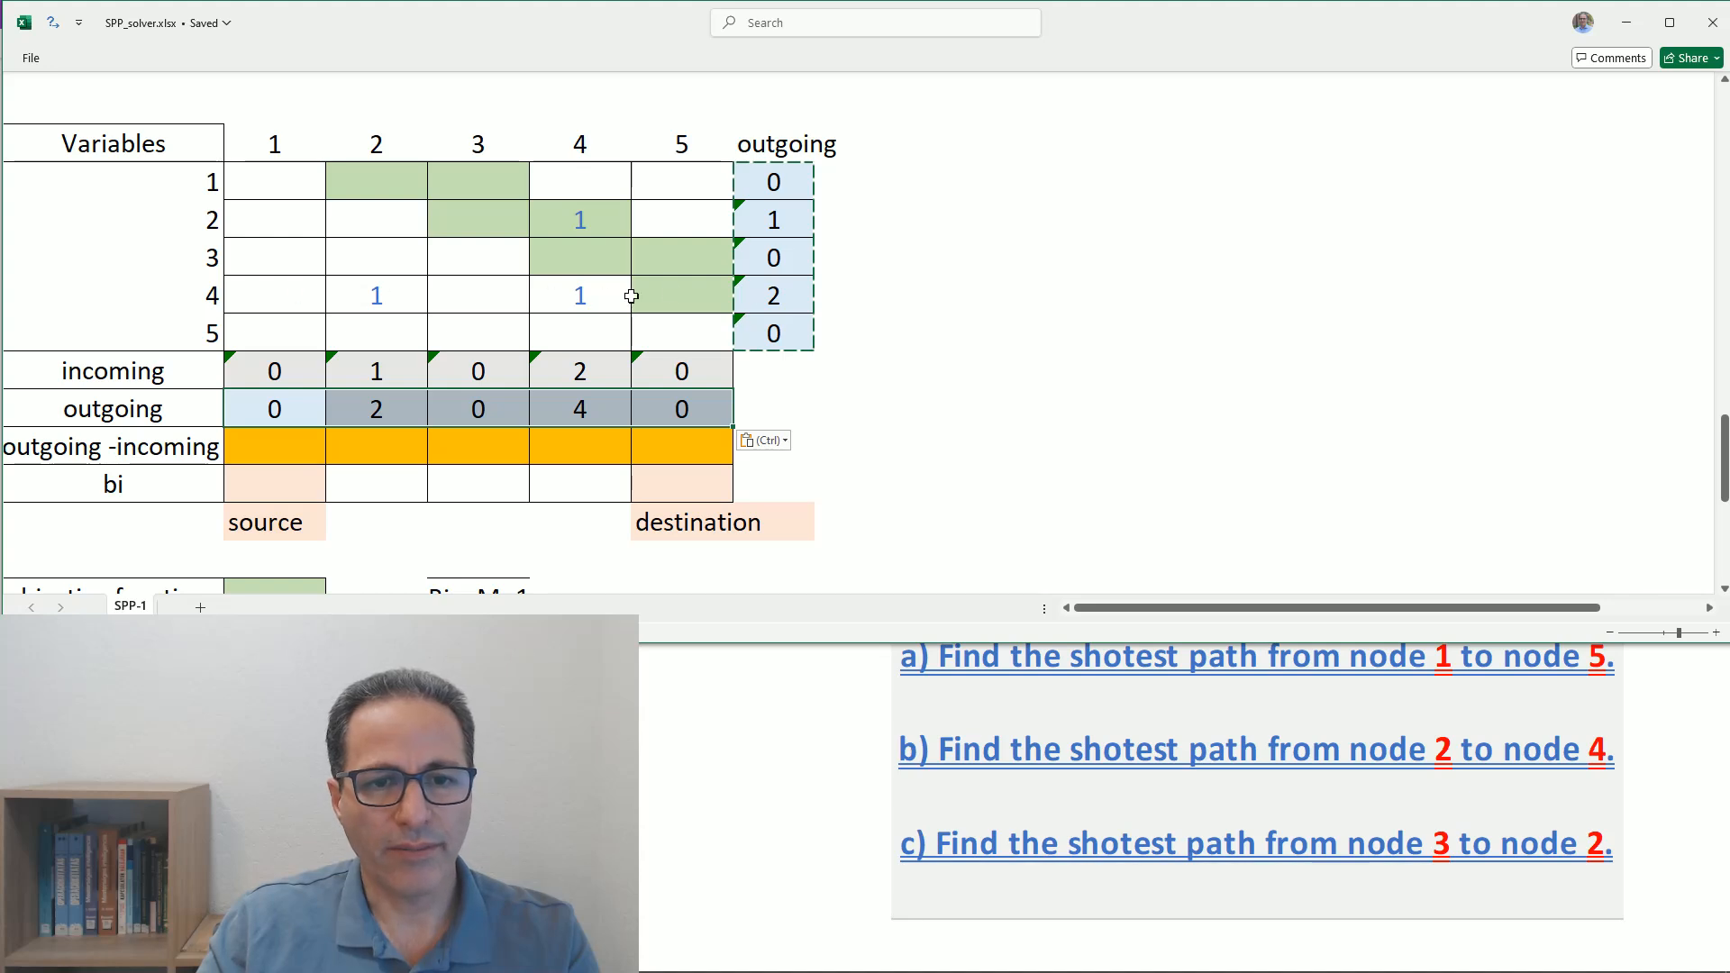
{"action": "double_click", "coordinate": [580, 409]}
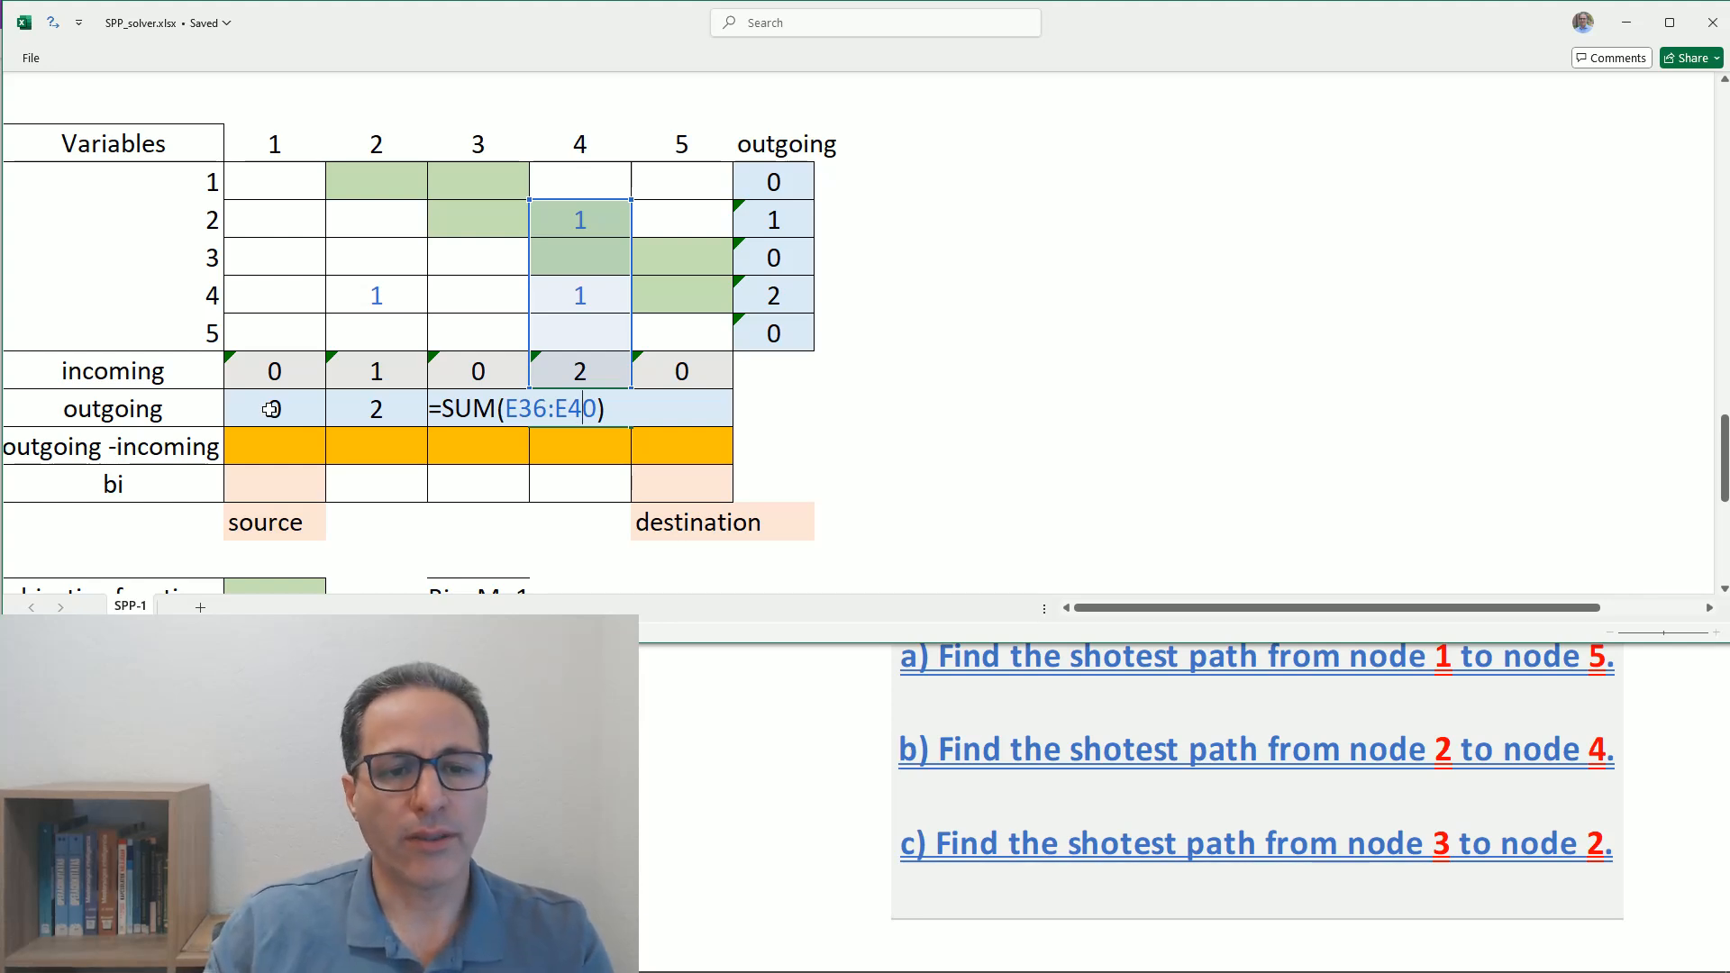
{"action": "left_click_drag", "start_coordinate": [270, 409], "coordinate": [634, 414]}
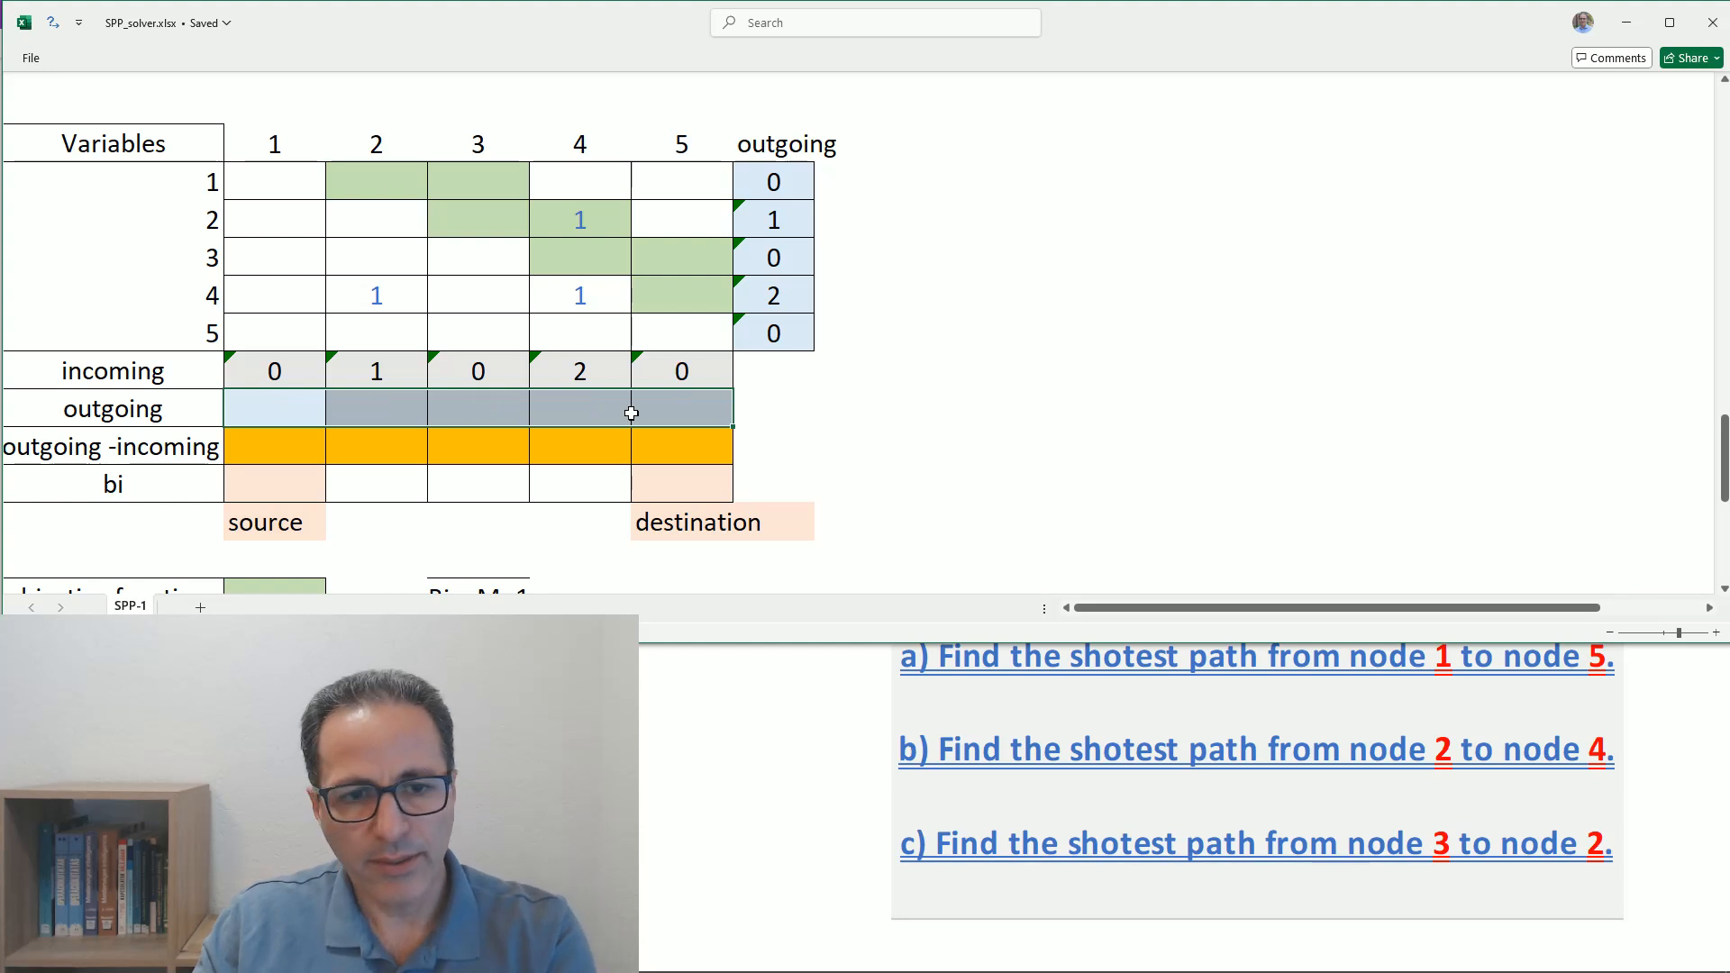
- Enter =TRANSPOSE(G35:G39) in the outgoing row under column 1 and check the result's cell under column 4
{"action": "left_click", "coordinate": [254, 411]}
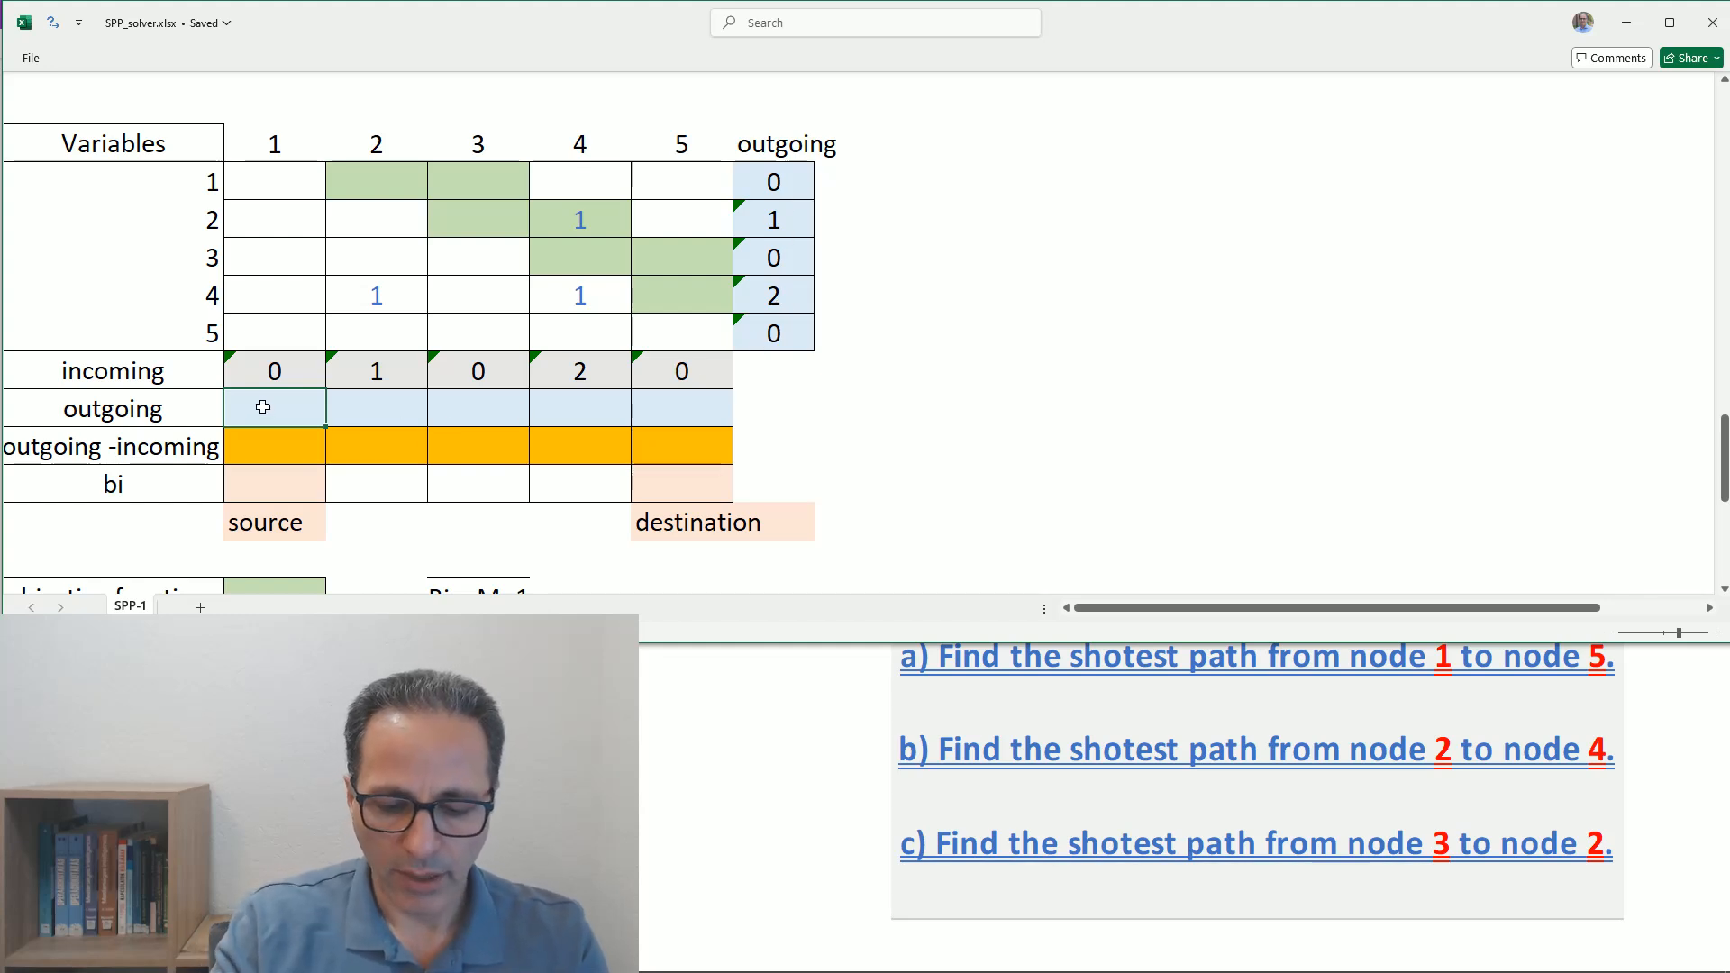
{"action": "type", "text": "="}
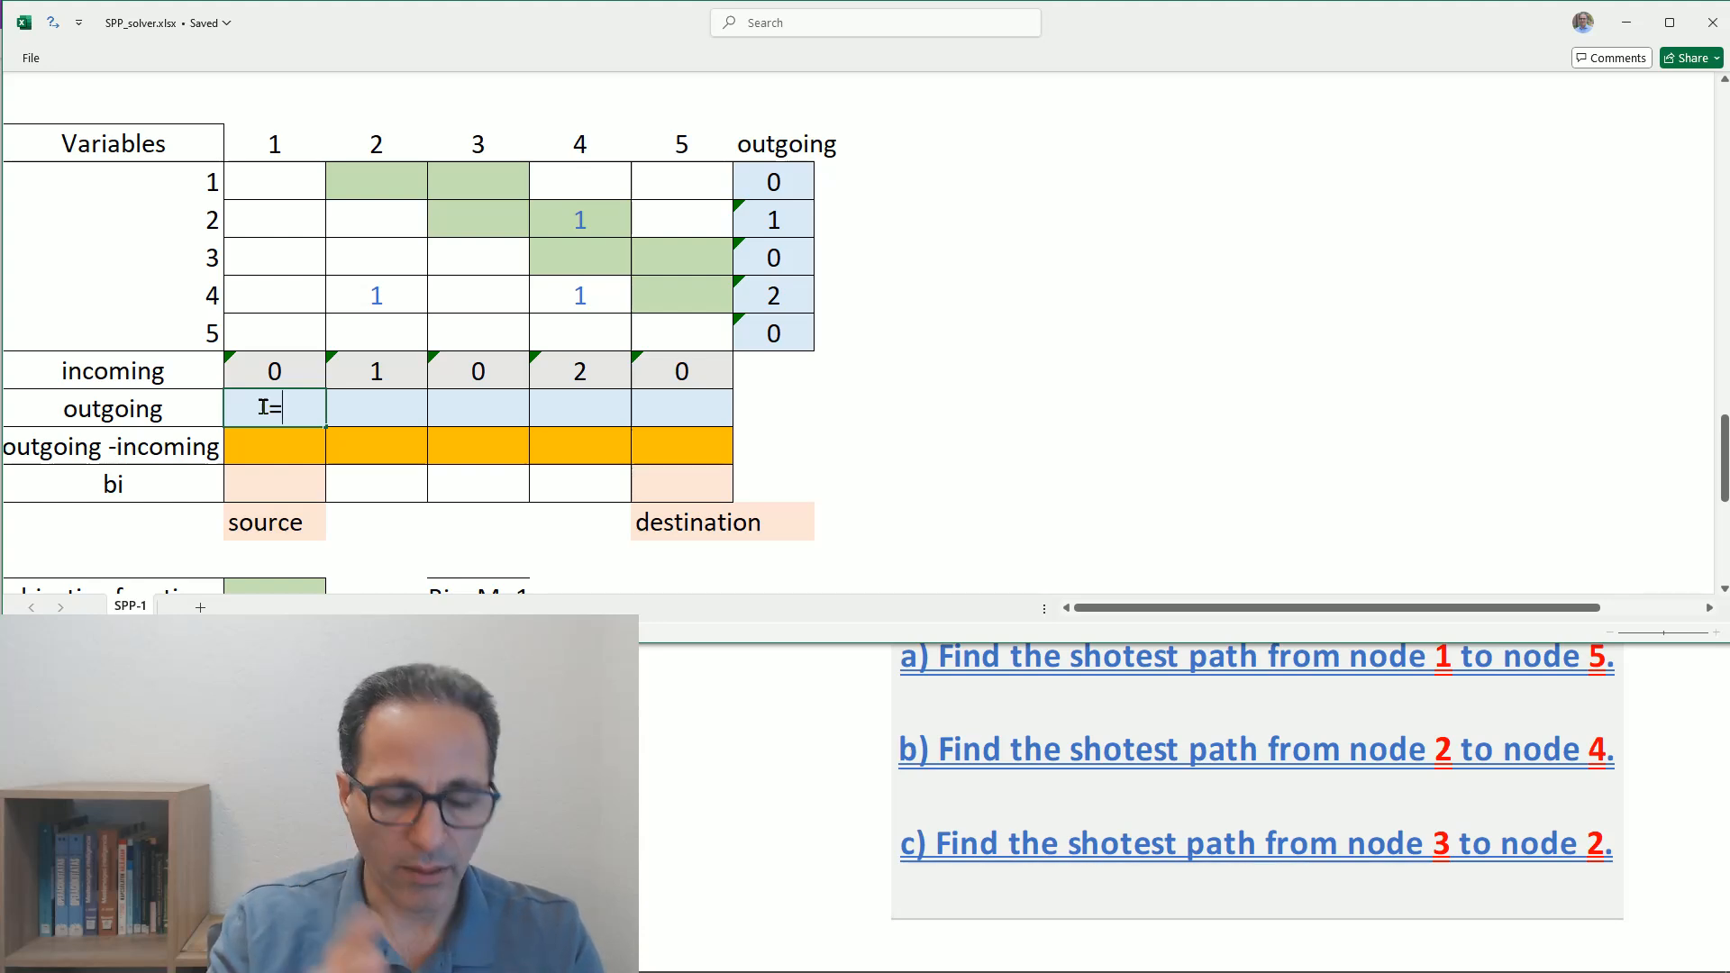
{"action": "type", "text": "tra"}
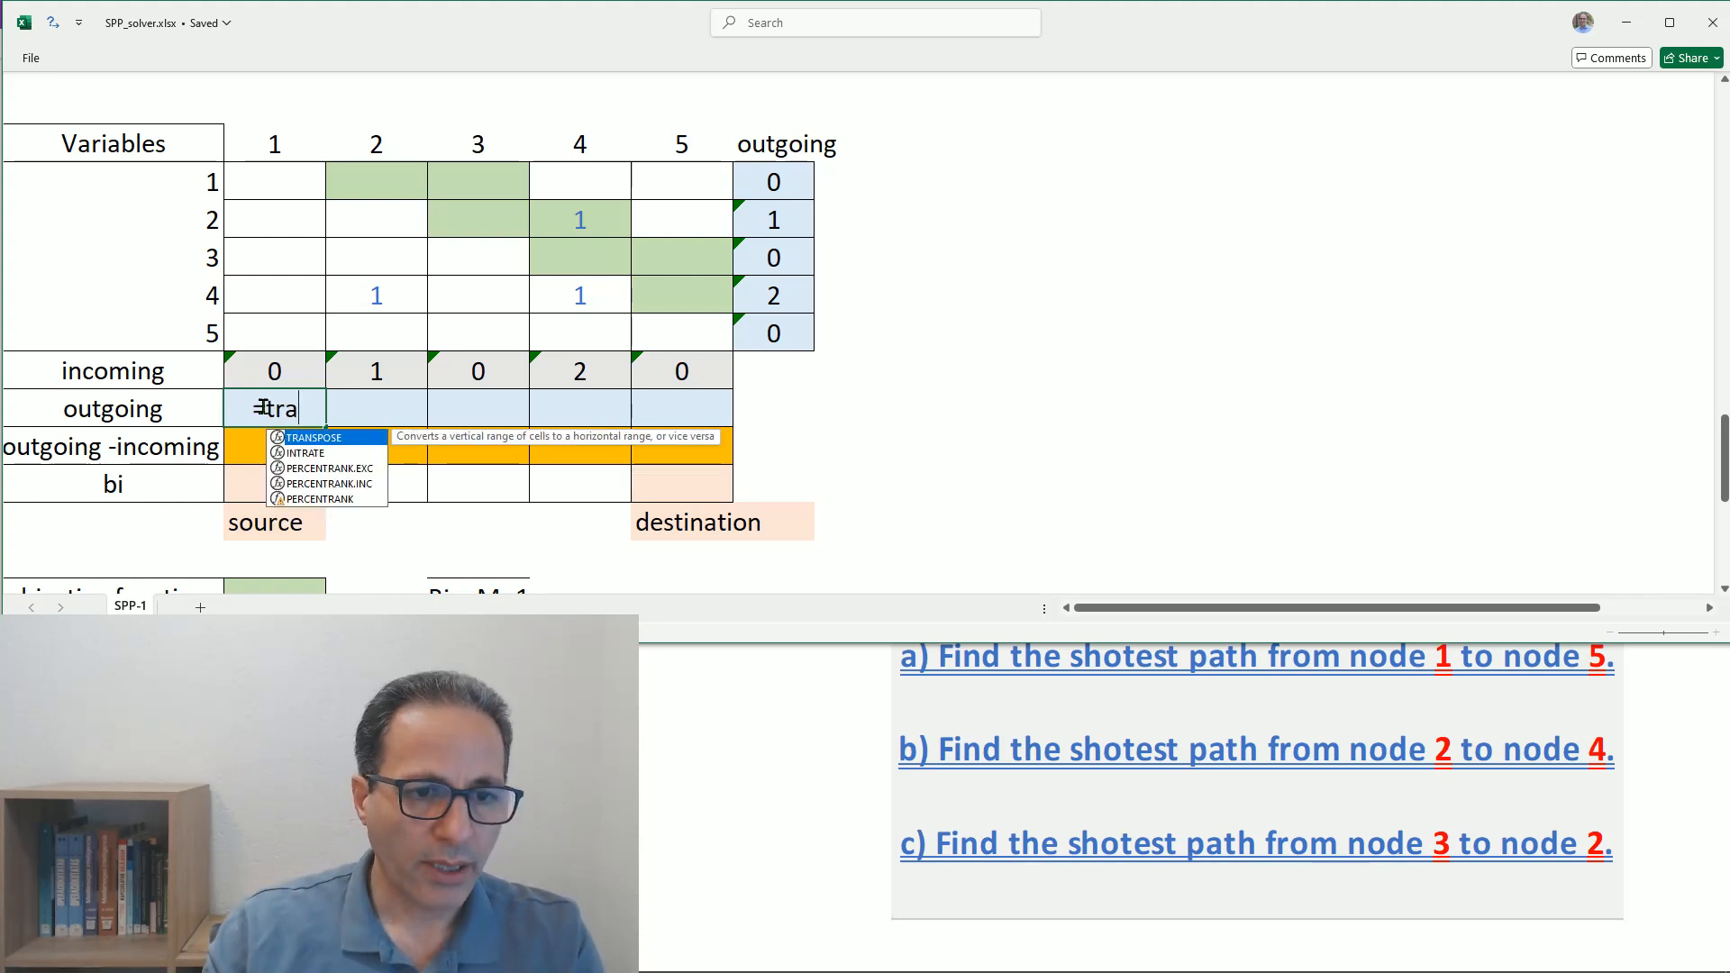
{"action": "double_click", "coordinate": [315, 438]}
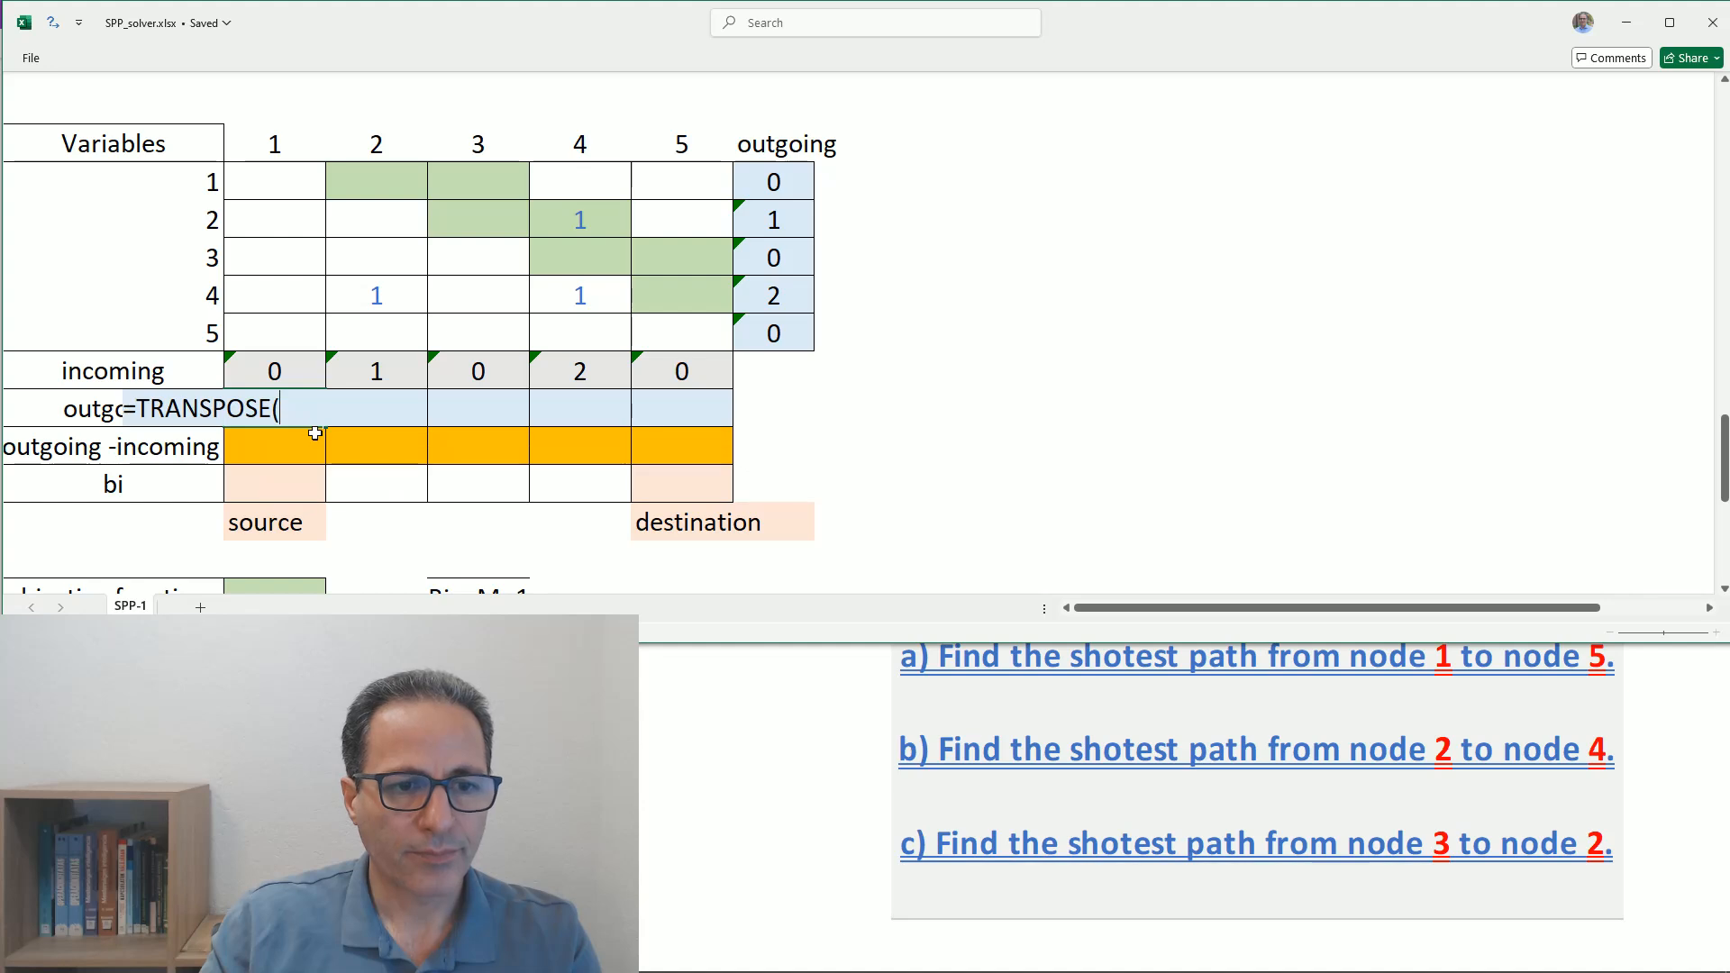
{"action": "left_click_drag", "start_coordinate": [768, 180], "coordinate": [765, 324]}
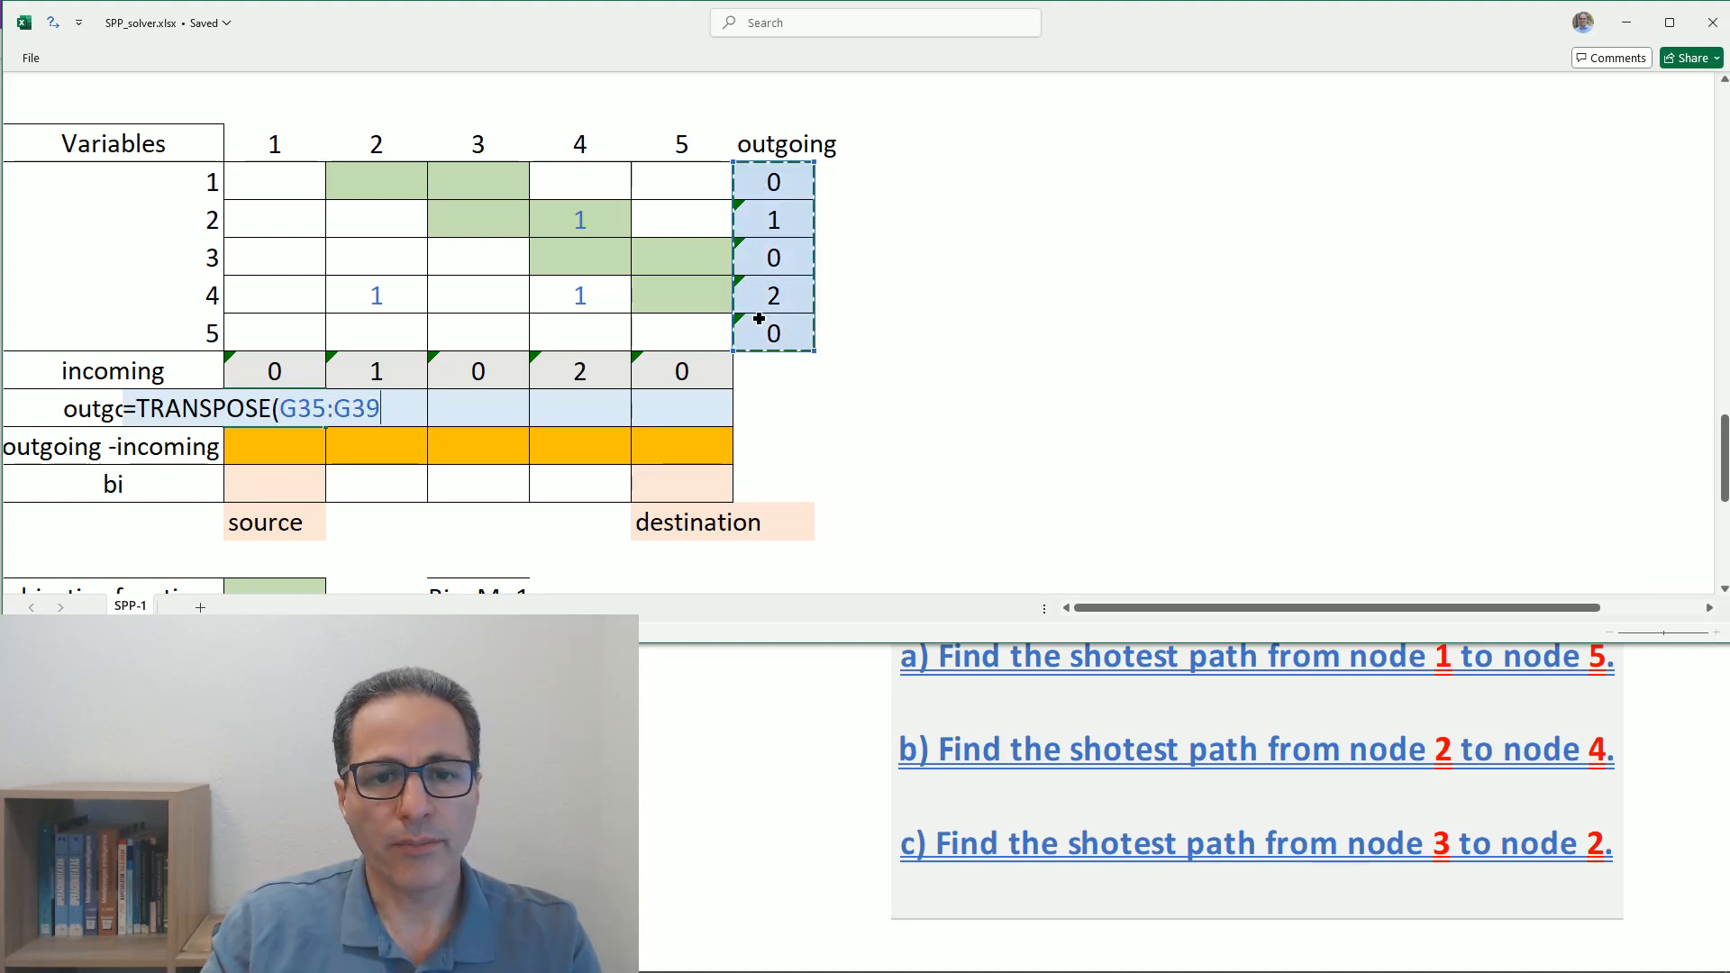
{"action": "key", "text": "Return"}
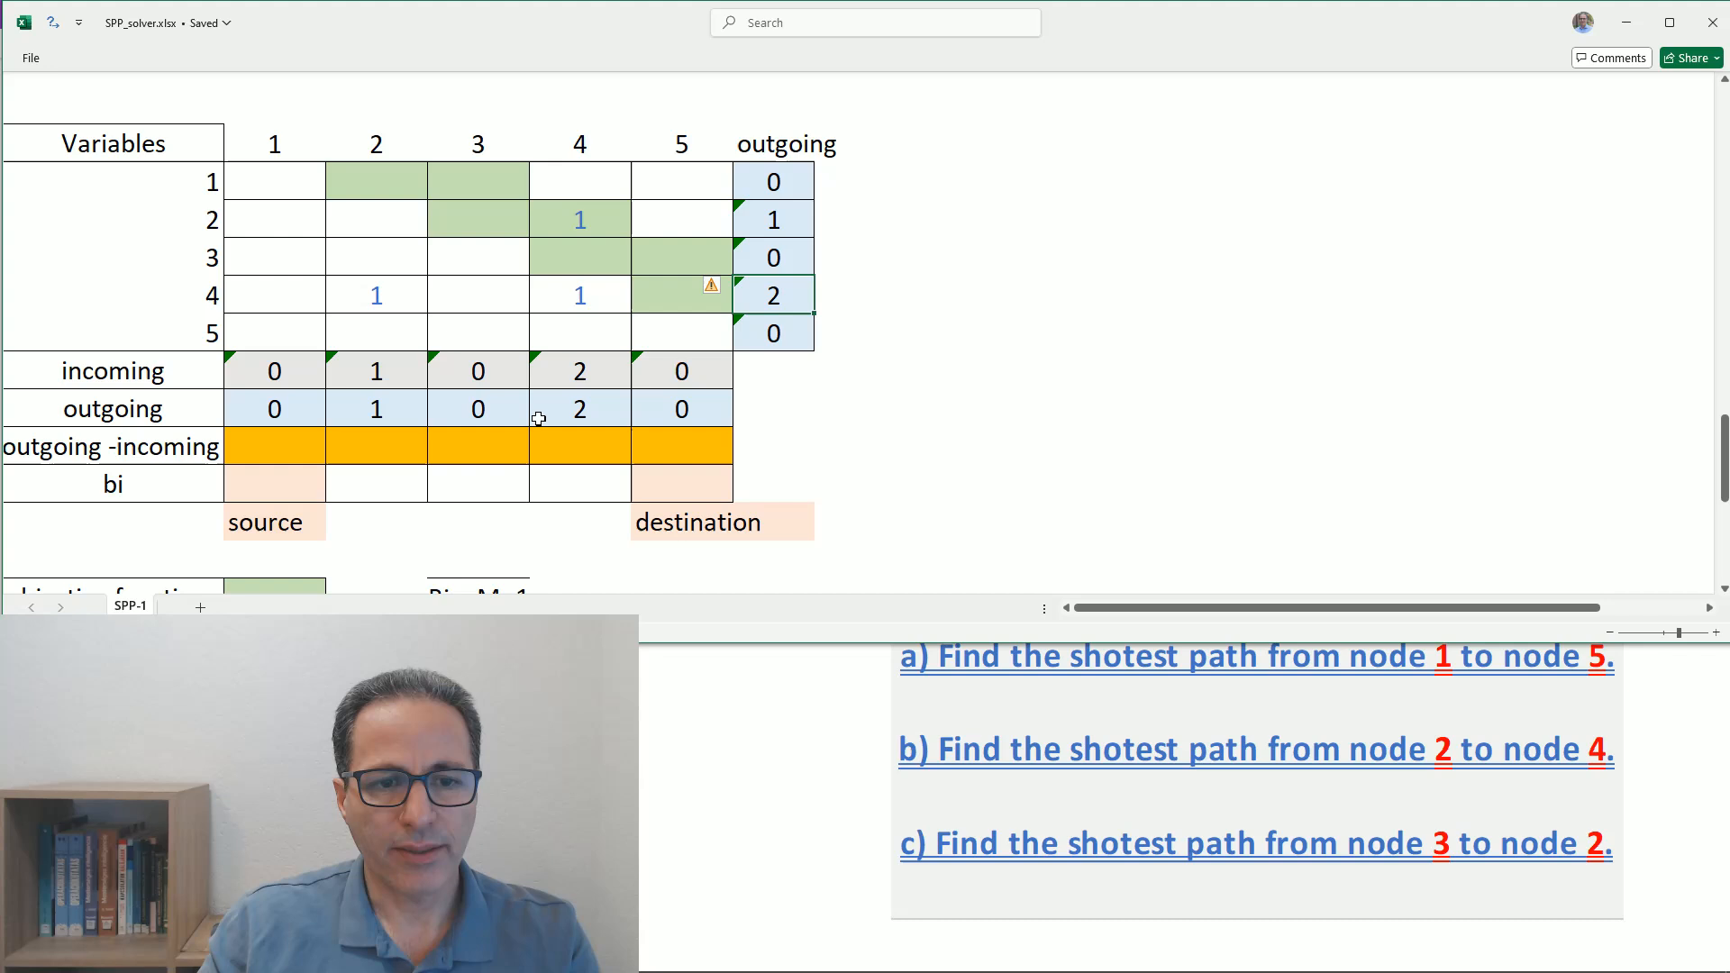
{"action": "left_click", "coordinate": [573, 409]}
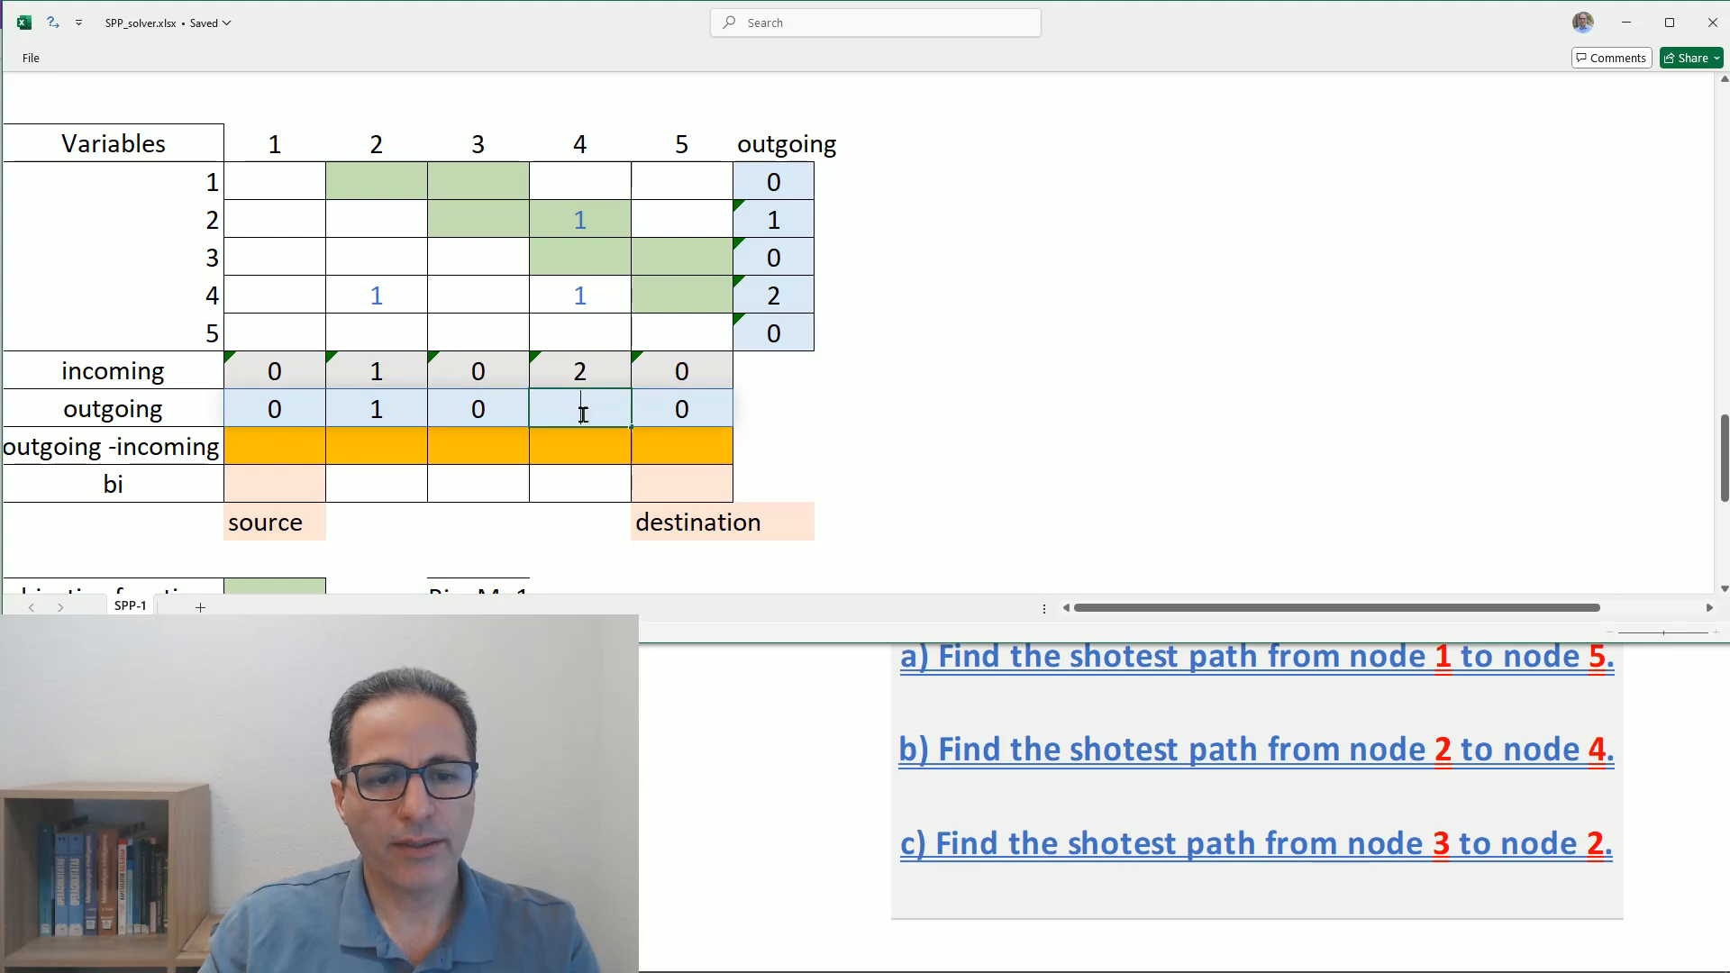
{"action": "left_click", "coordinate": [773, 295]}
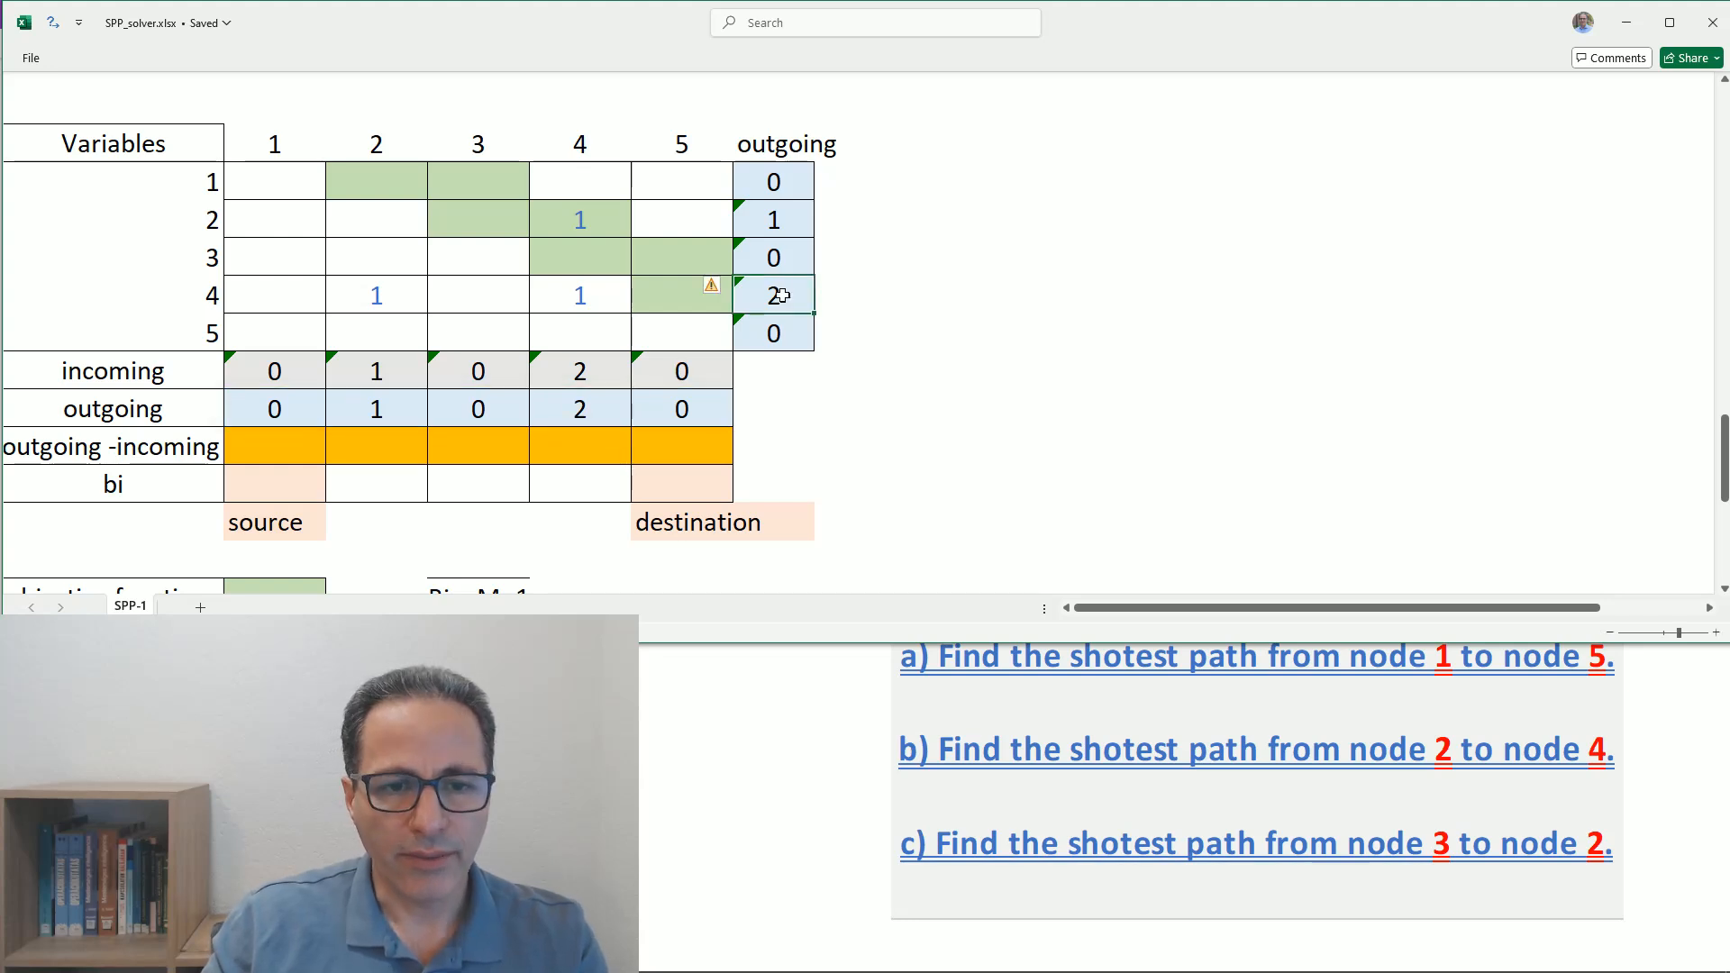
- Enter a test value of 1 in the Variables table at row 4 column 3
{"action": "left_click", "coordinate": [578, 256]}
{"action": "left_click", "coordinate": [478, 299]}
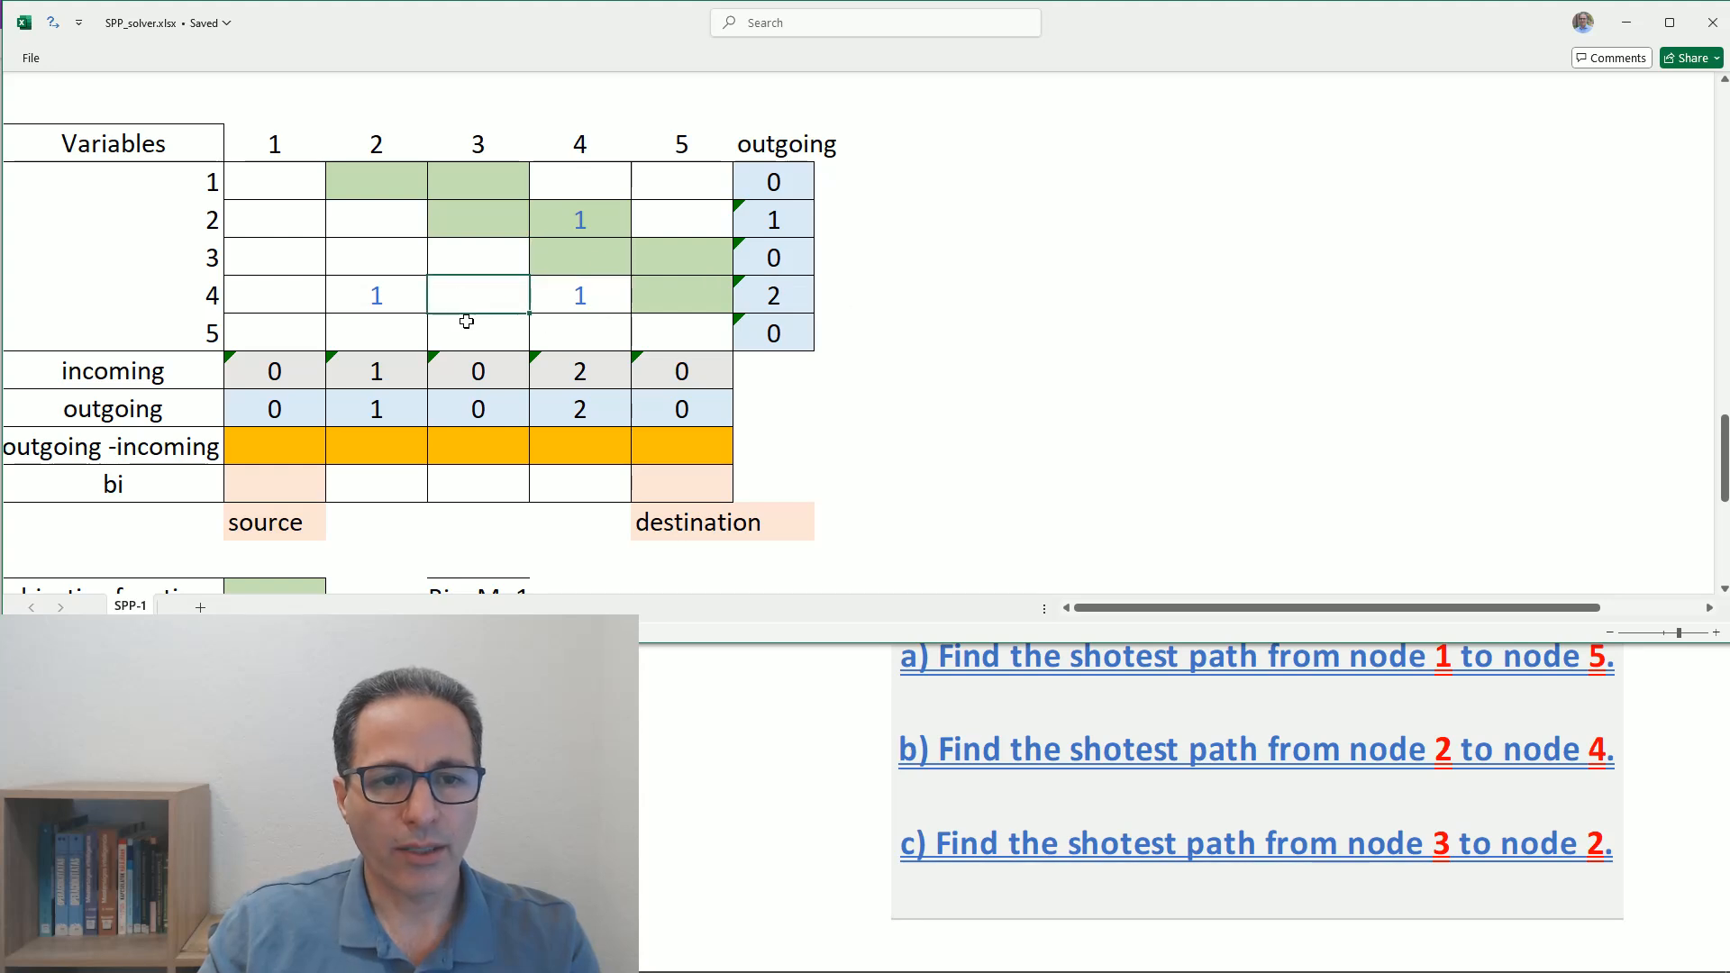
{"action": "type", "text": "1"}
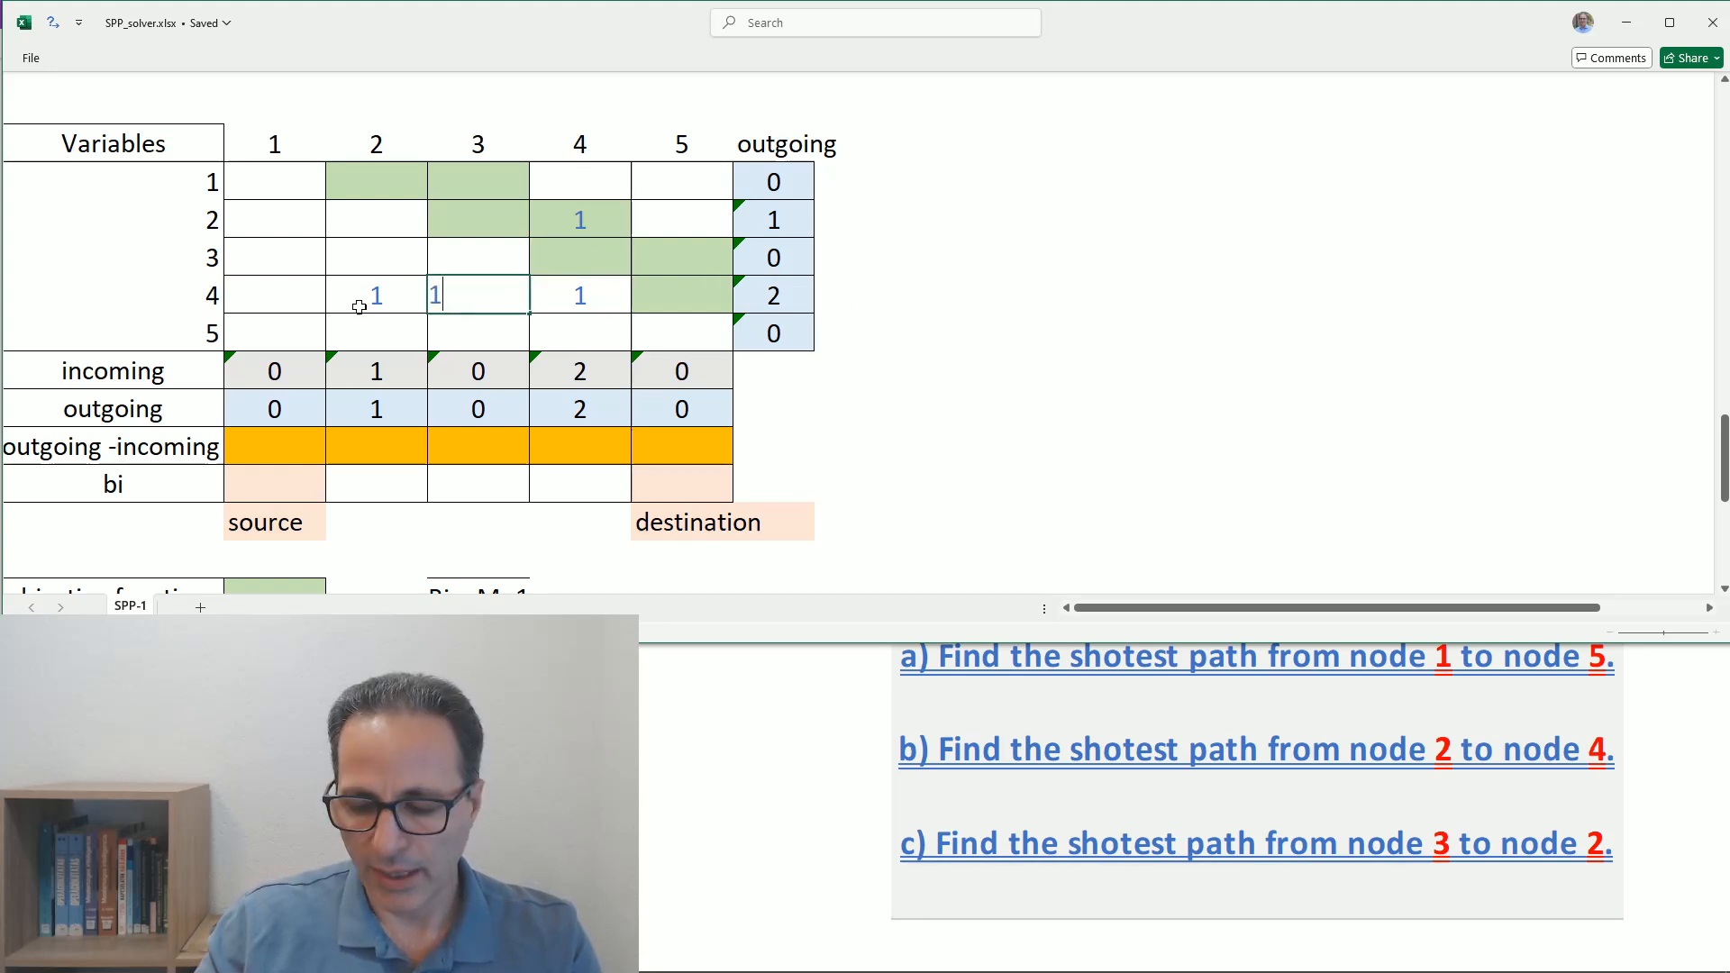
{"action": "key", "text": "Return"}
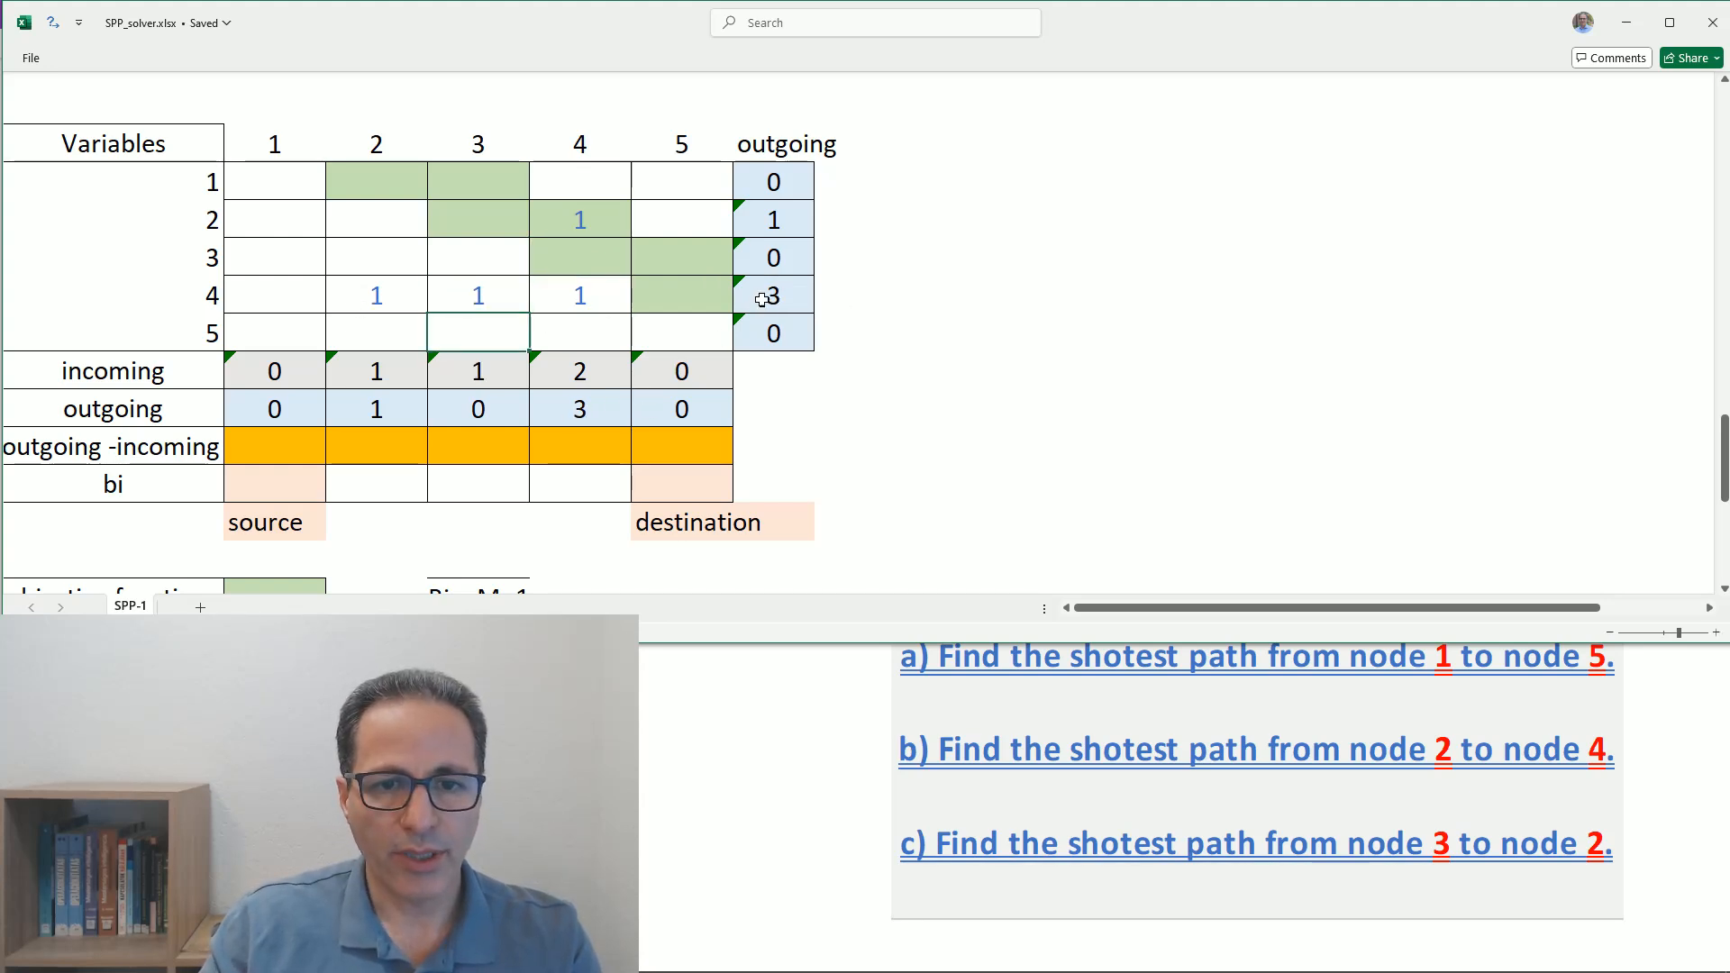
- Clear all test values from the five-by-five Variables table
{"action": "left_click_drag", "start_coordinate": [315, 185], "coordinate": [642, 325]}
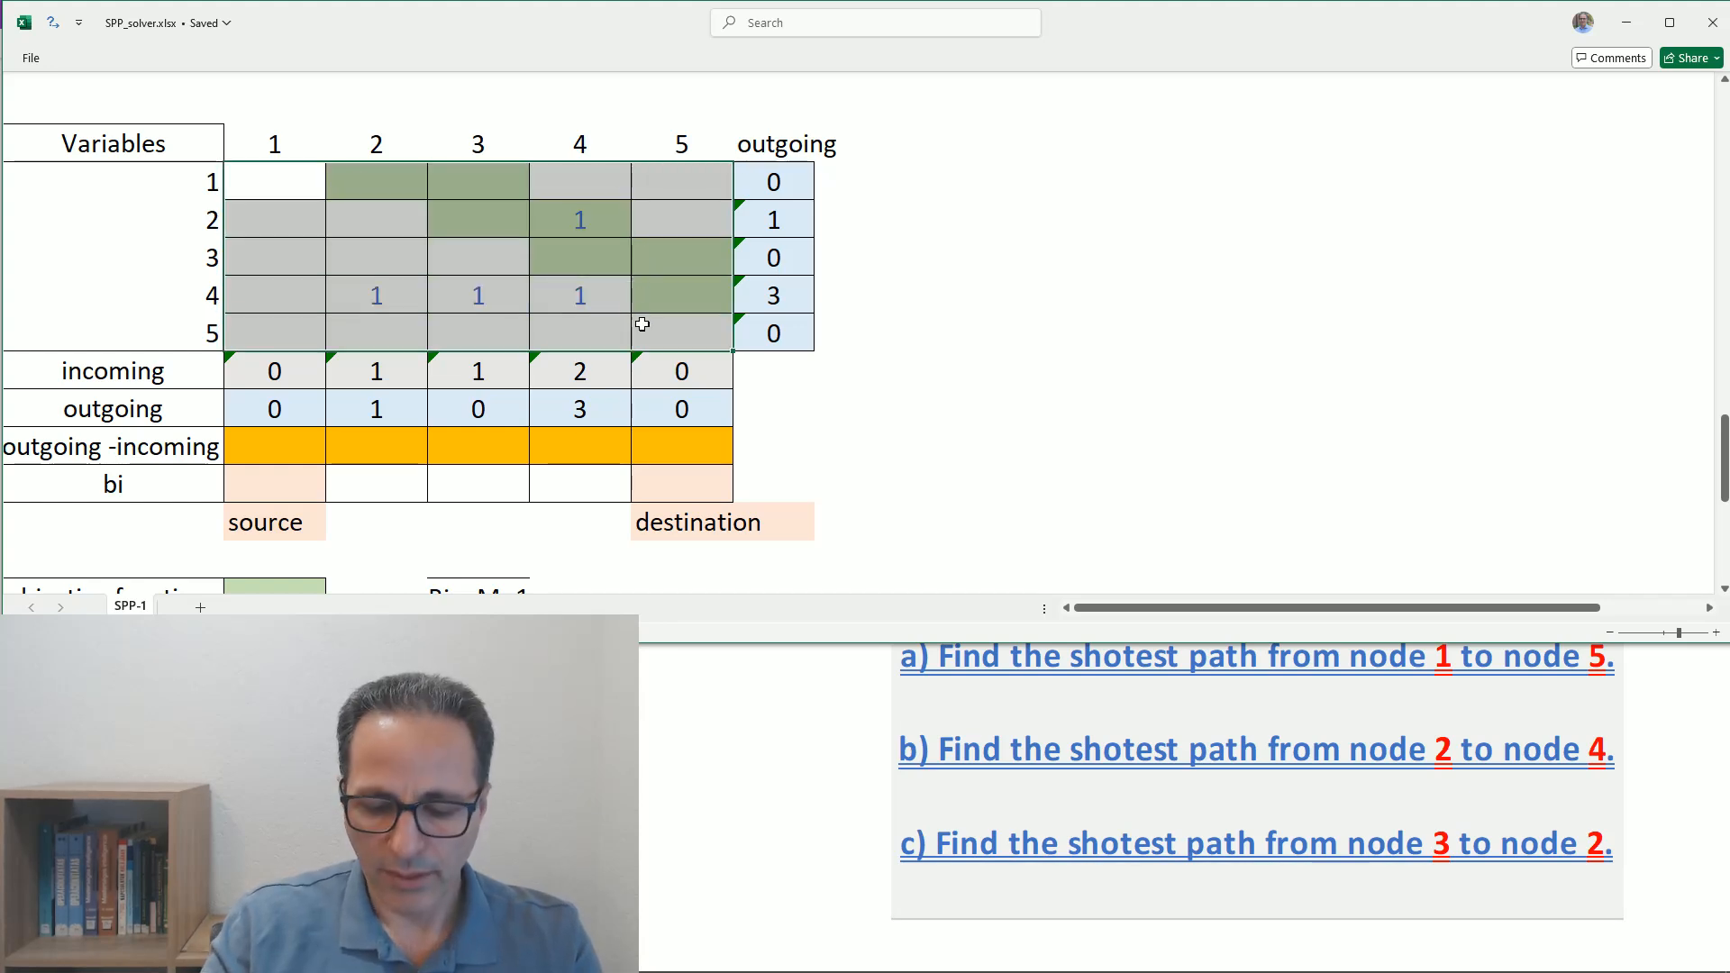
{"action": "key", "text": "Delete"}
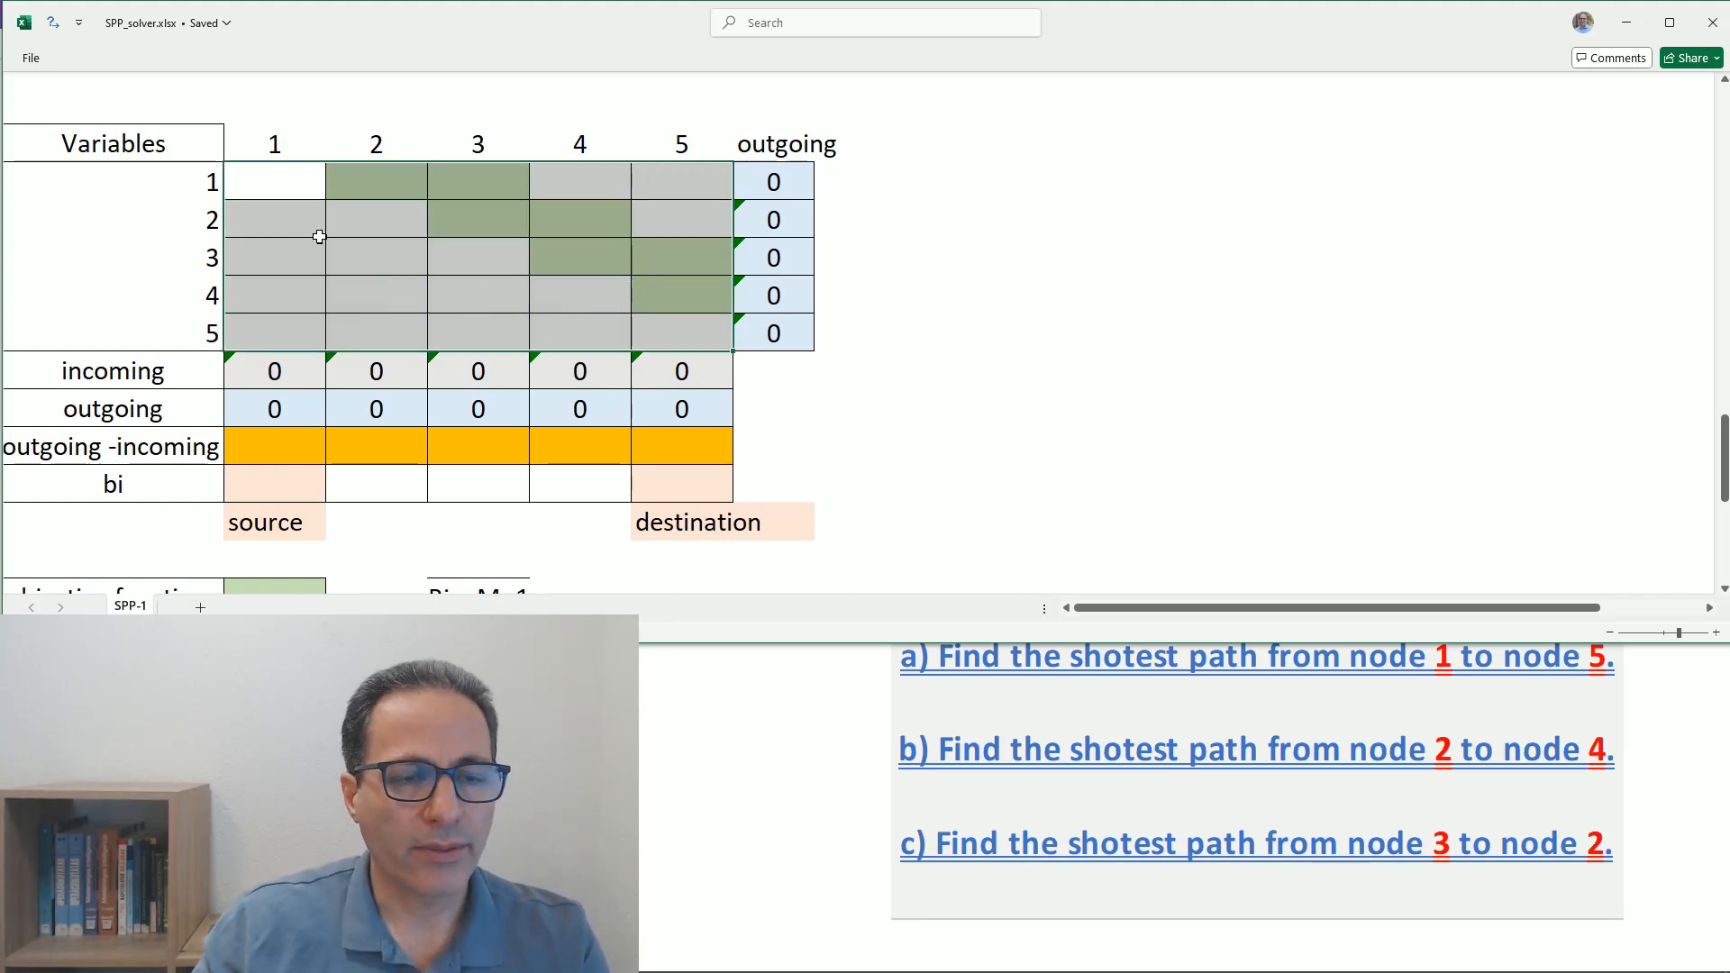
{"action": "left_click", "coordinate": [386, 298]}
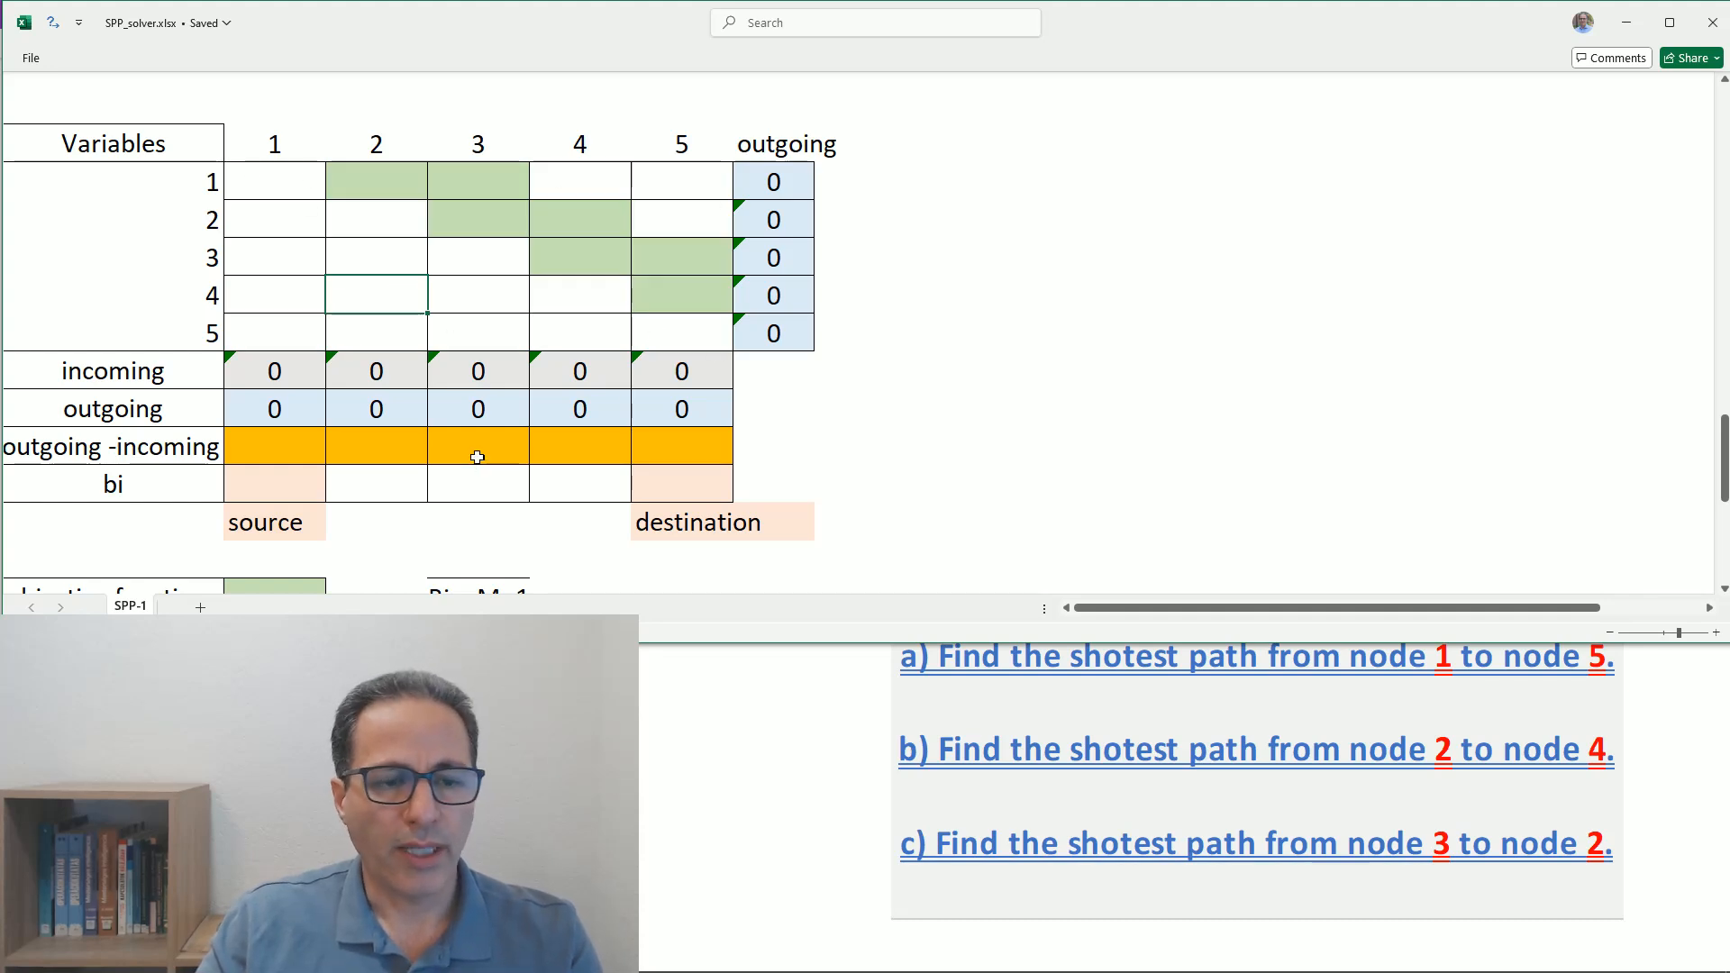
- Enter the outgoing -incoming formula under column 1, subtracting the incoming cell from the outgoing cell B41
{"action": "scroll", "coordinate": [472, 460], "scroll_direction": "down", "scroll_amount": 1}
{"action": "left_click", "coordinate": [265, 343]}
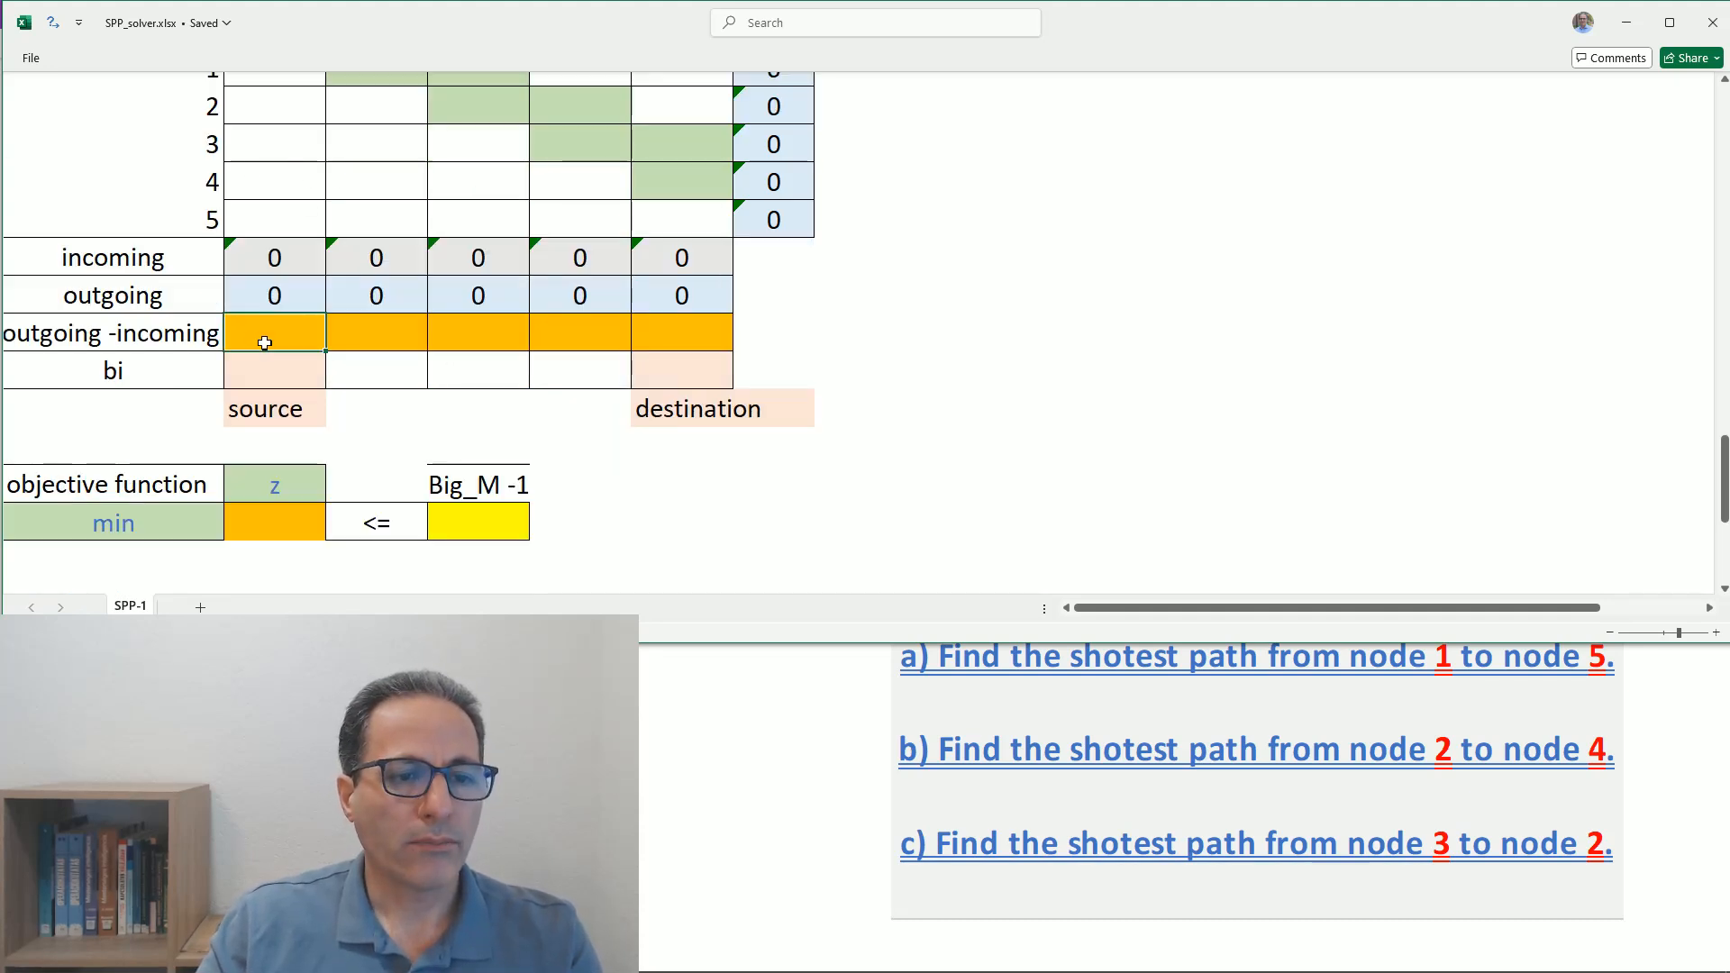
{"action": "type", "text": "="}
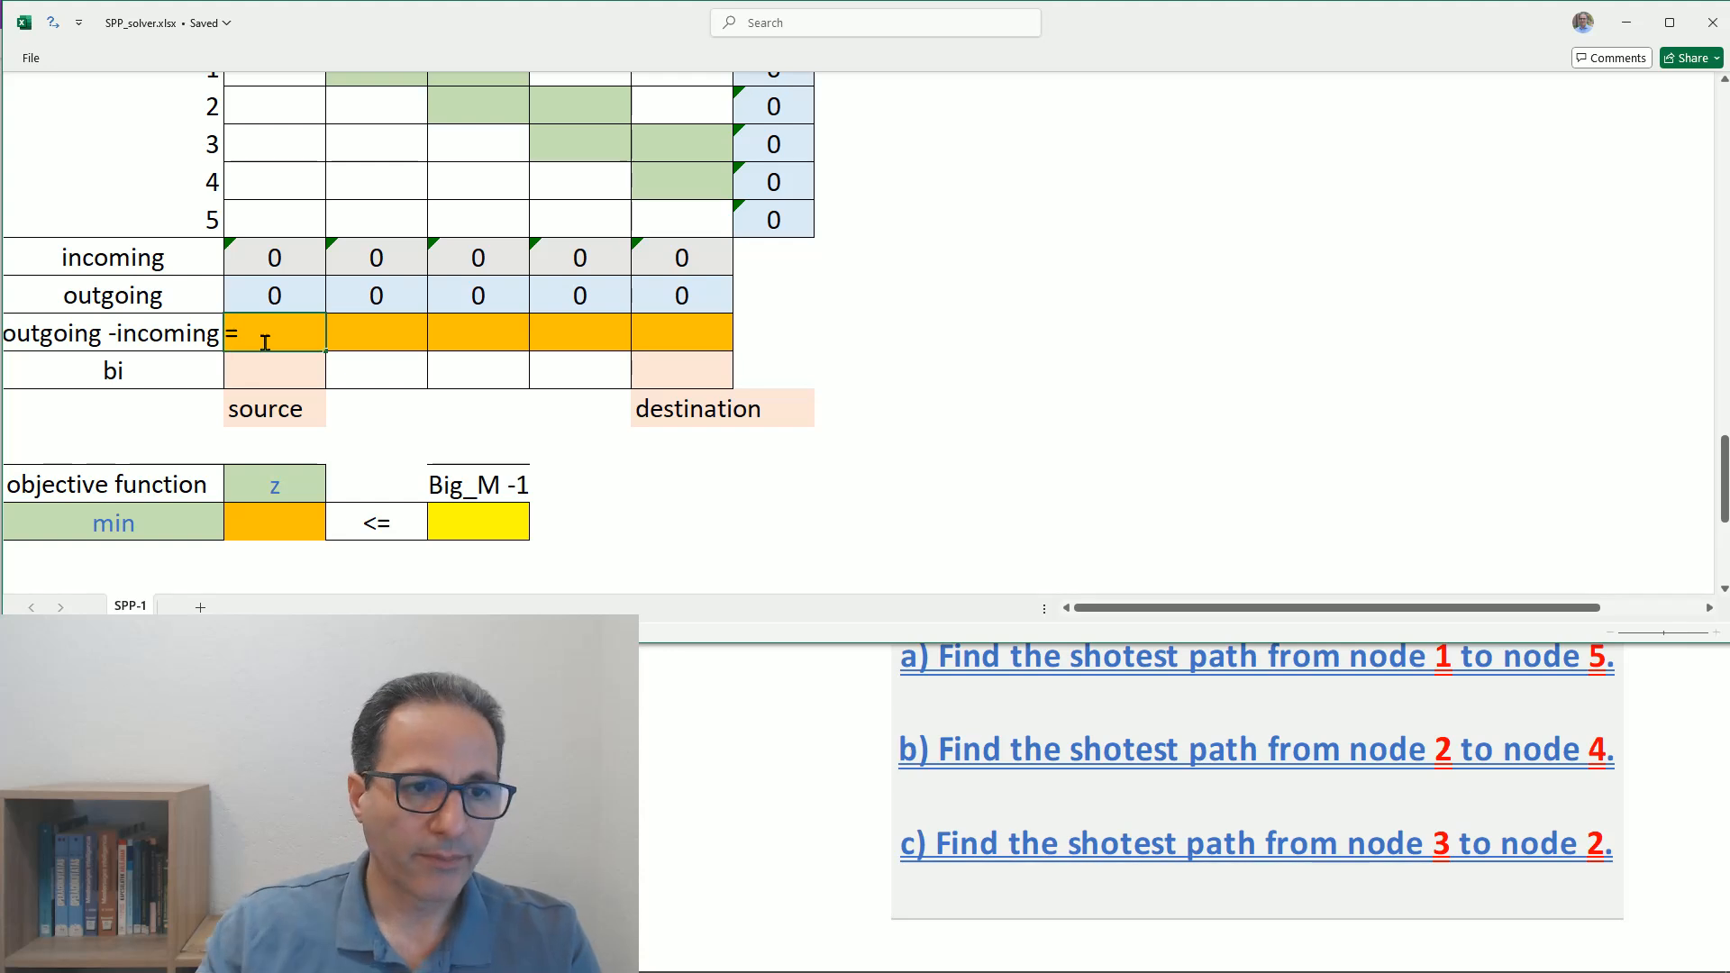
{"action": "left_click", "coordinate": [270, 291]}
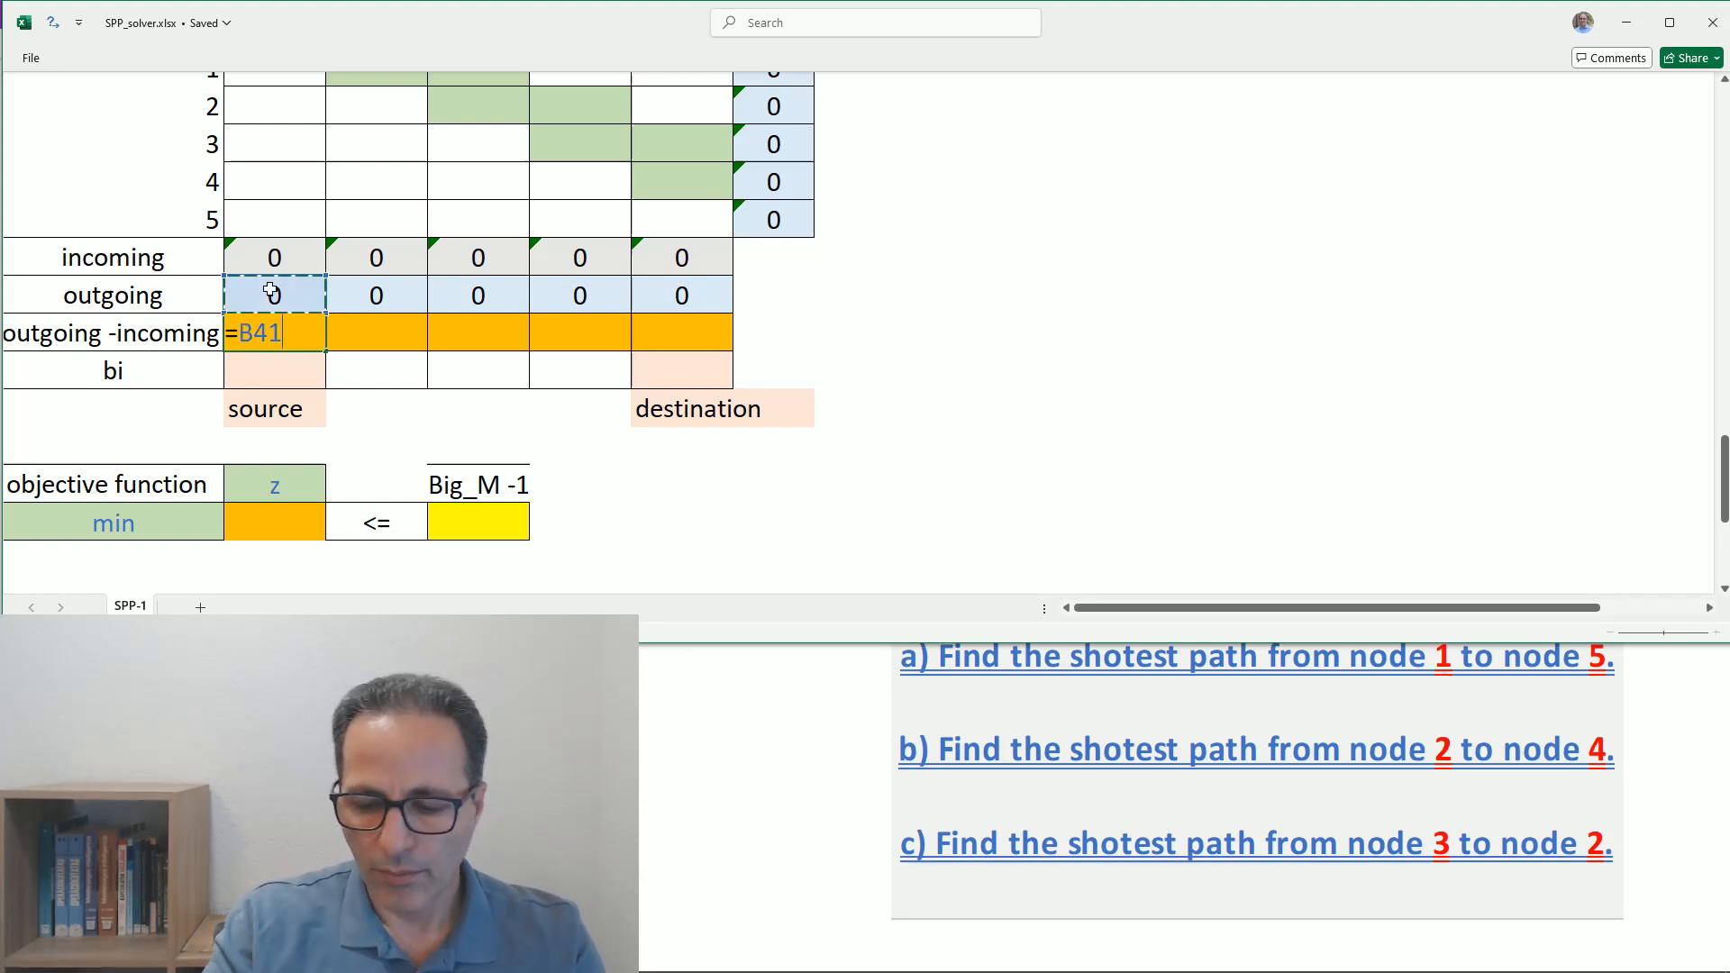
{"action": "type", "text": "-"}
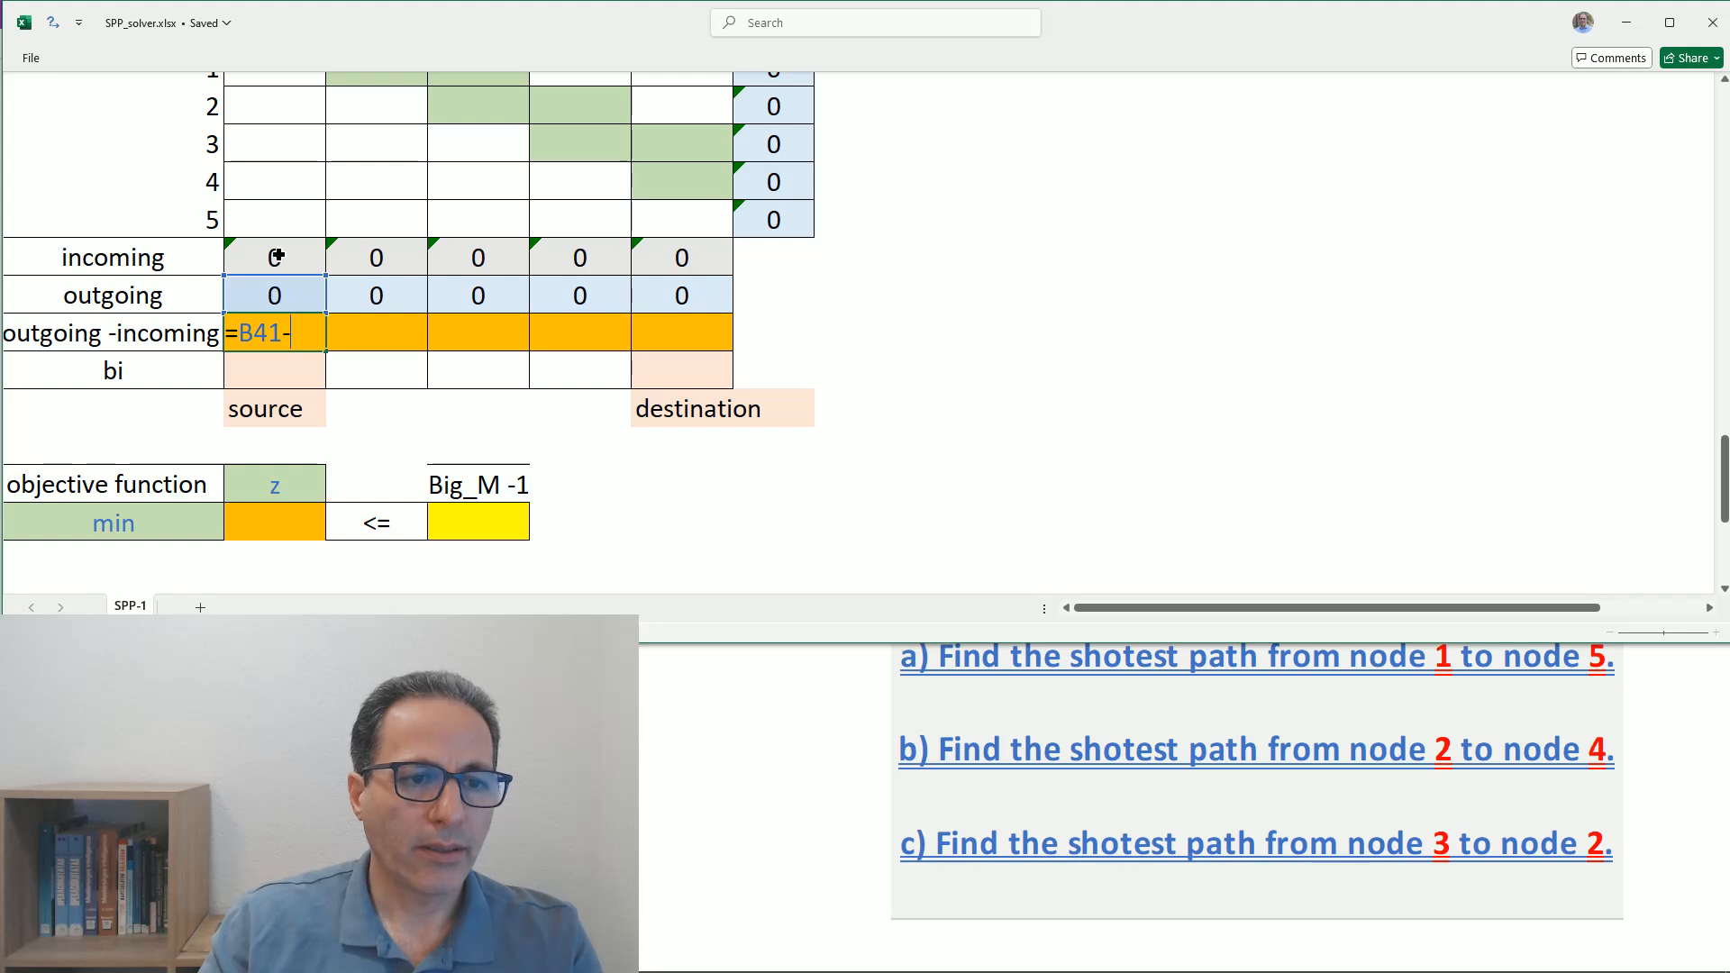
{"action": "left_click", "coordinate": [277, 258]}
{"action": "key", "text": "Return"}
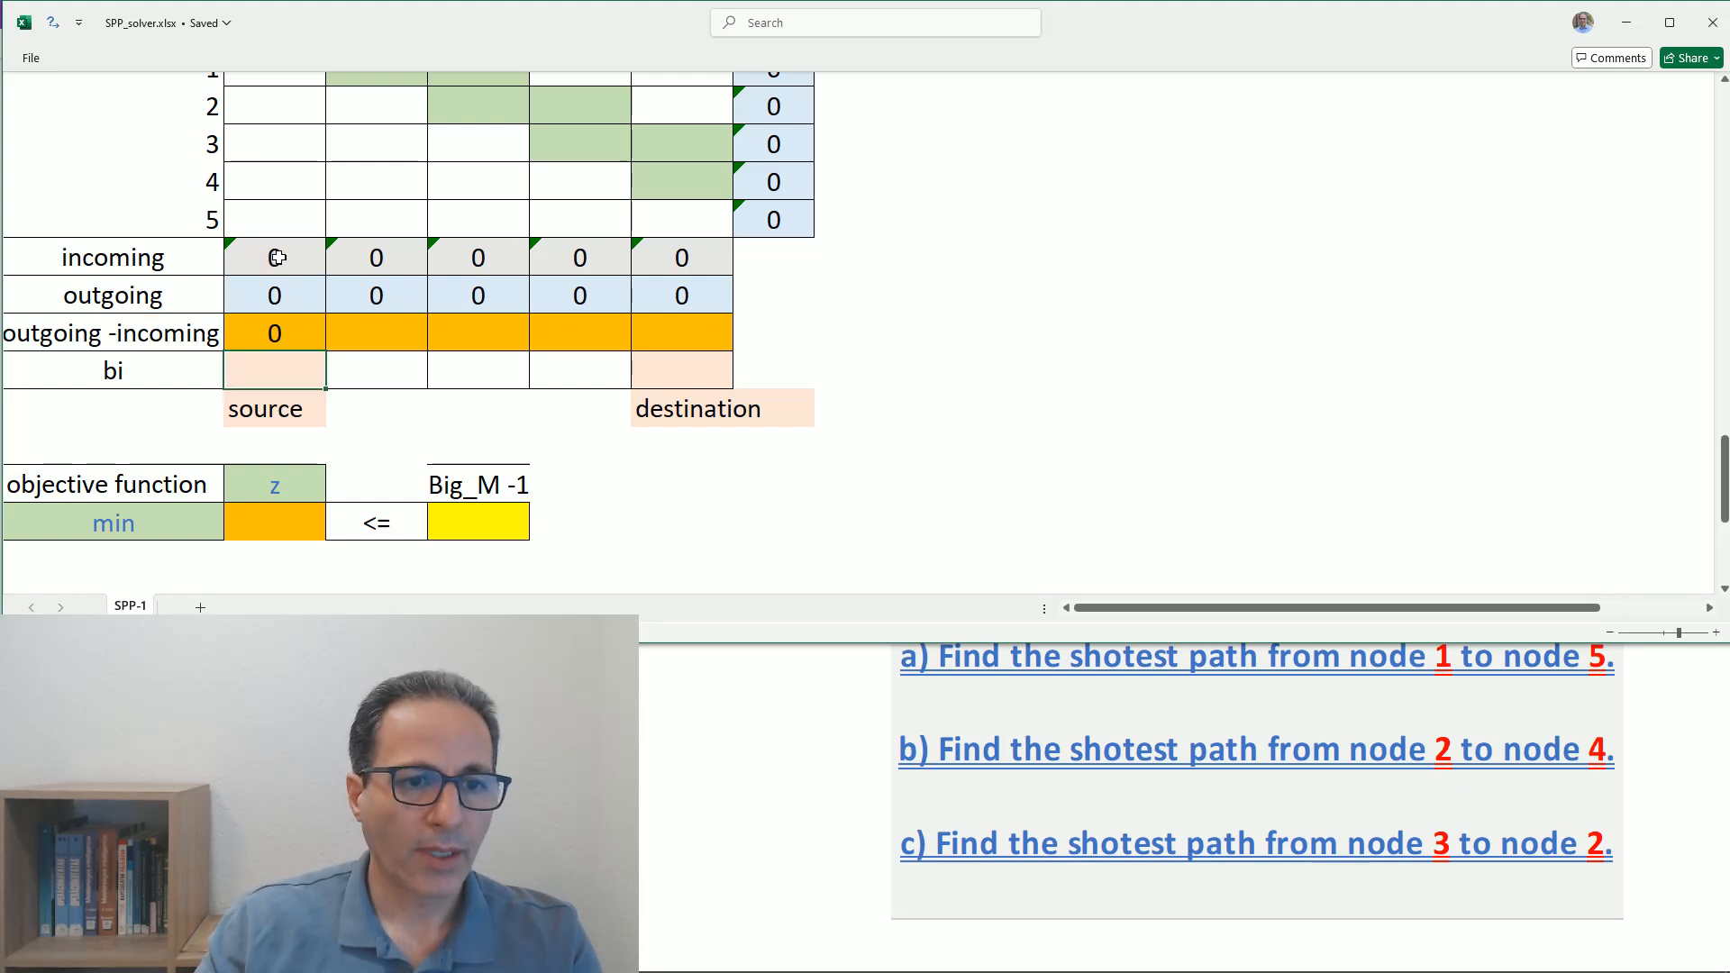
- Fill the outgoing -incoming formula across from column 1 through column 5
{"action": "left_click", "coordinate": [325, 330]}
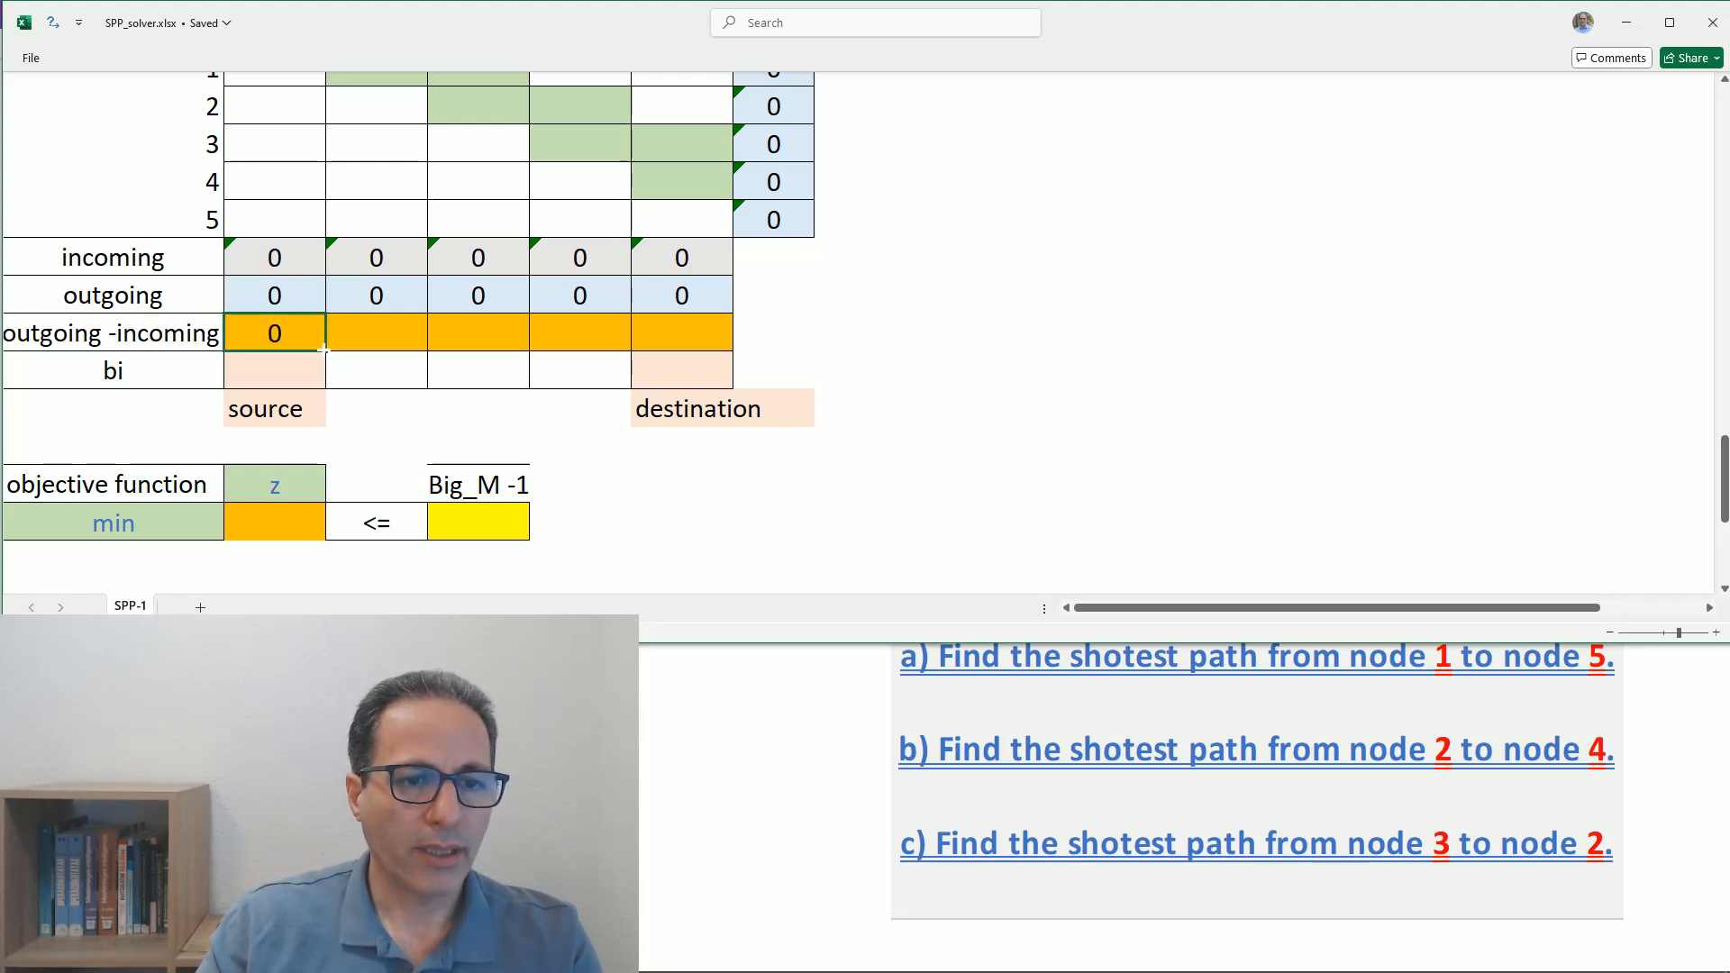
{"action": "left_click_drag", "start_coordinate": [324, 349], "coordinate": [685, 341]}
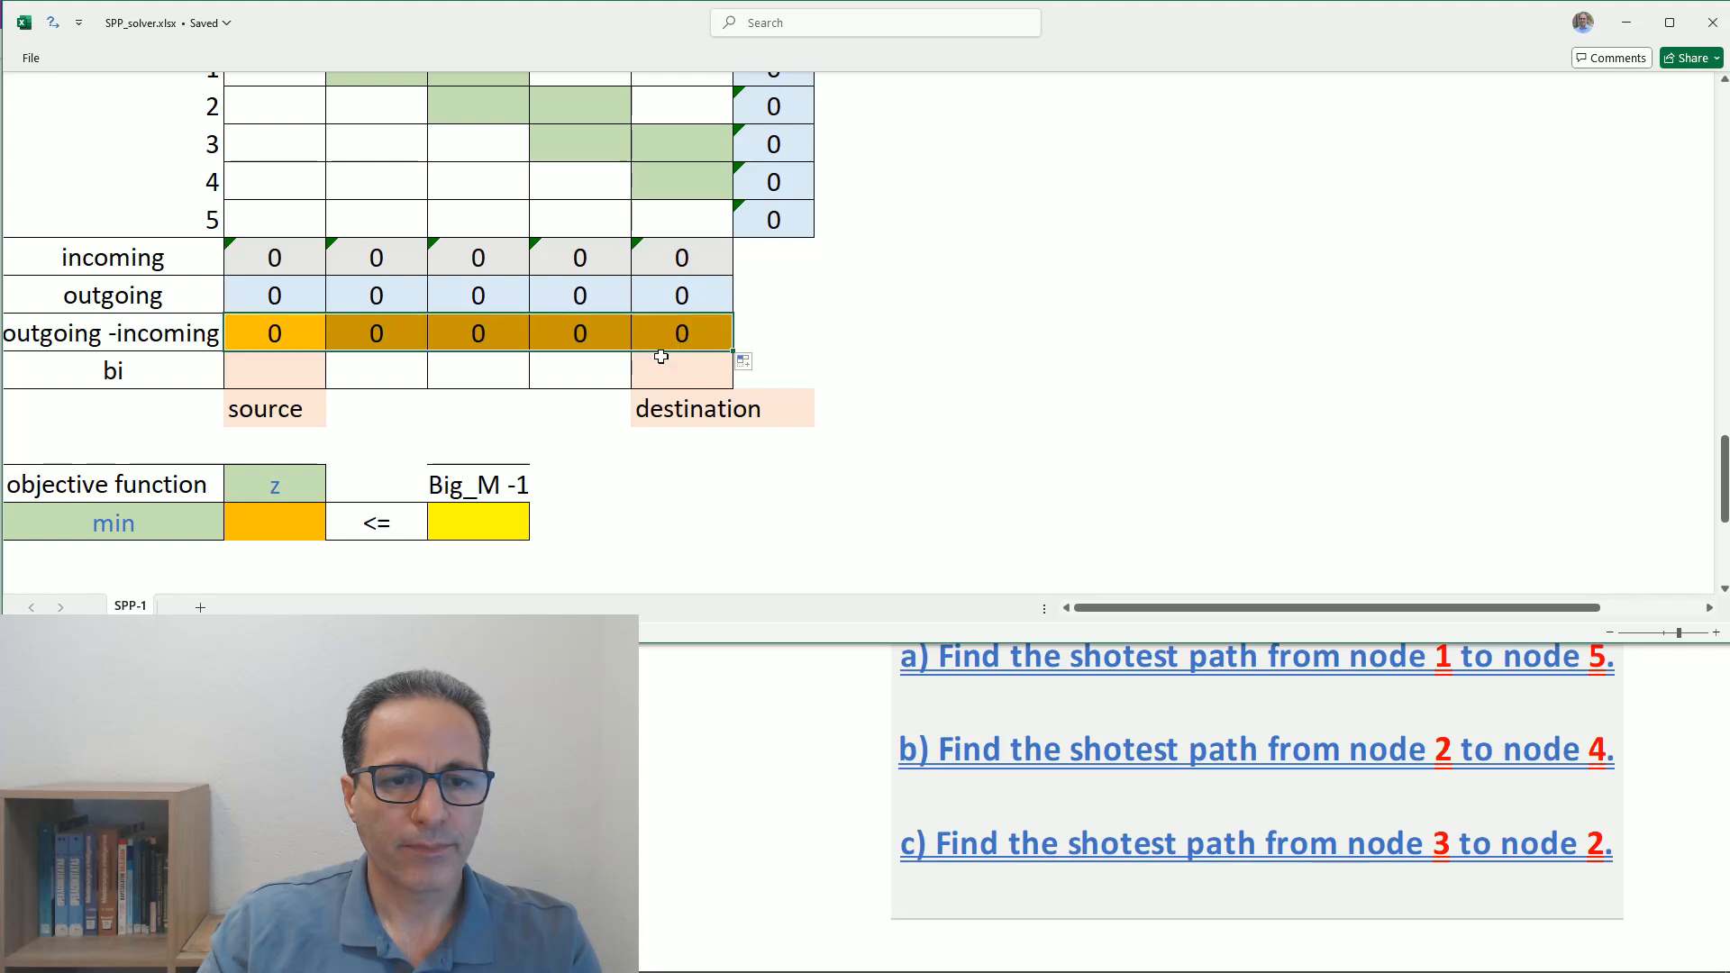
{"action": "left_click", "coordinate": [569, 334]}
{"action": "left_click", "coordinate": [581, 373]}
{"action": "left_click", "coordinate": [564, 326]}
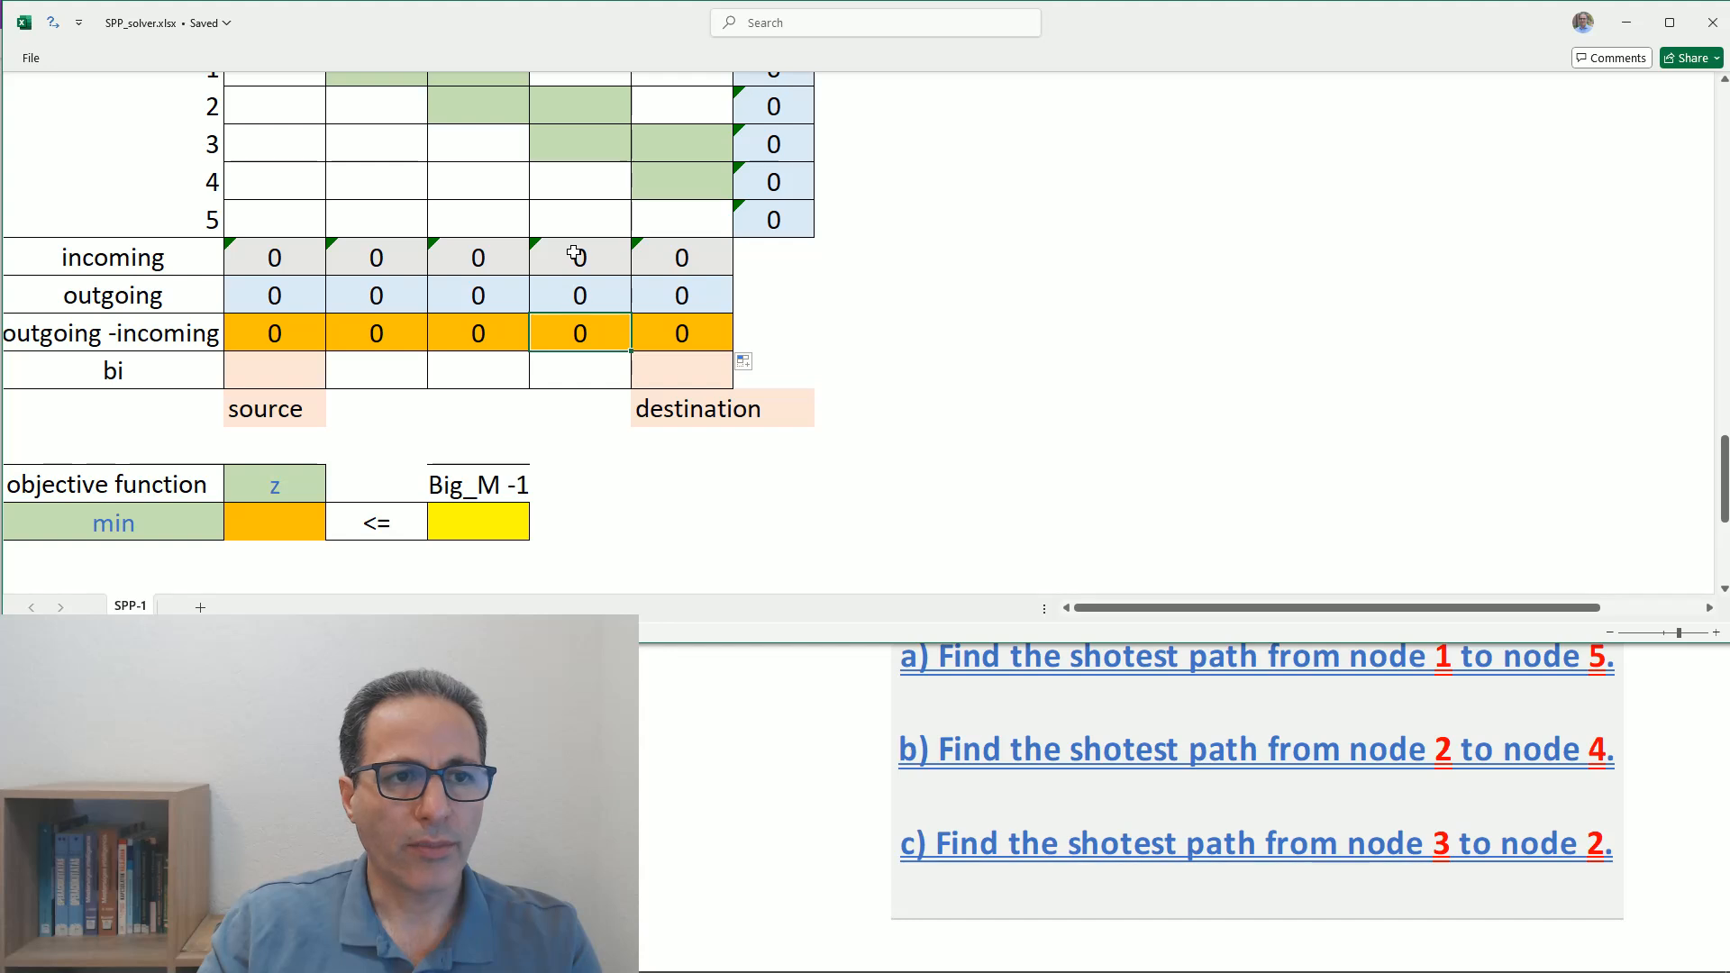
{"action": "left_click", "coordinate": [564, 371]}
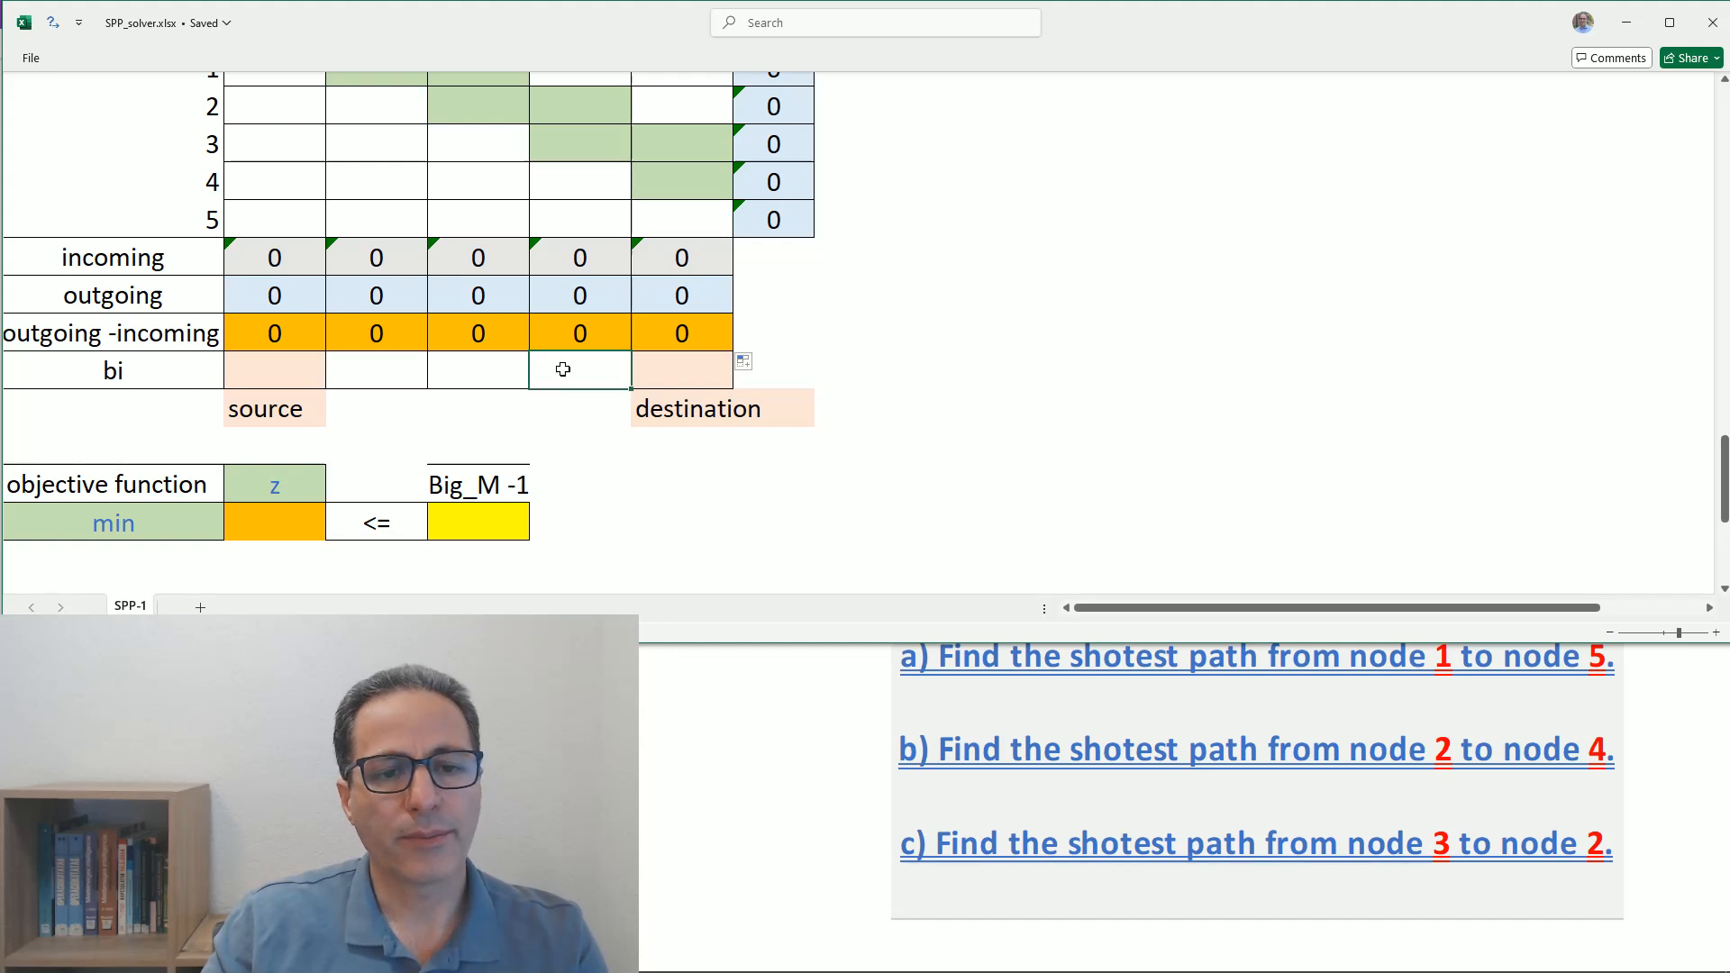
- Set the bi value to 1 for the source node 1 and -1 for the destination node 5
{"action": "left_click", "coordinate": [272, 375]}
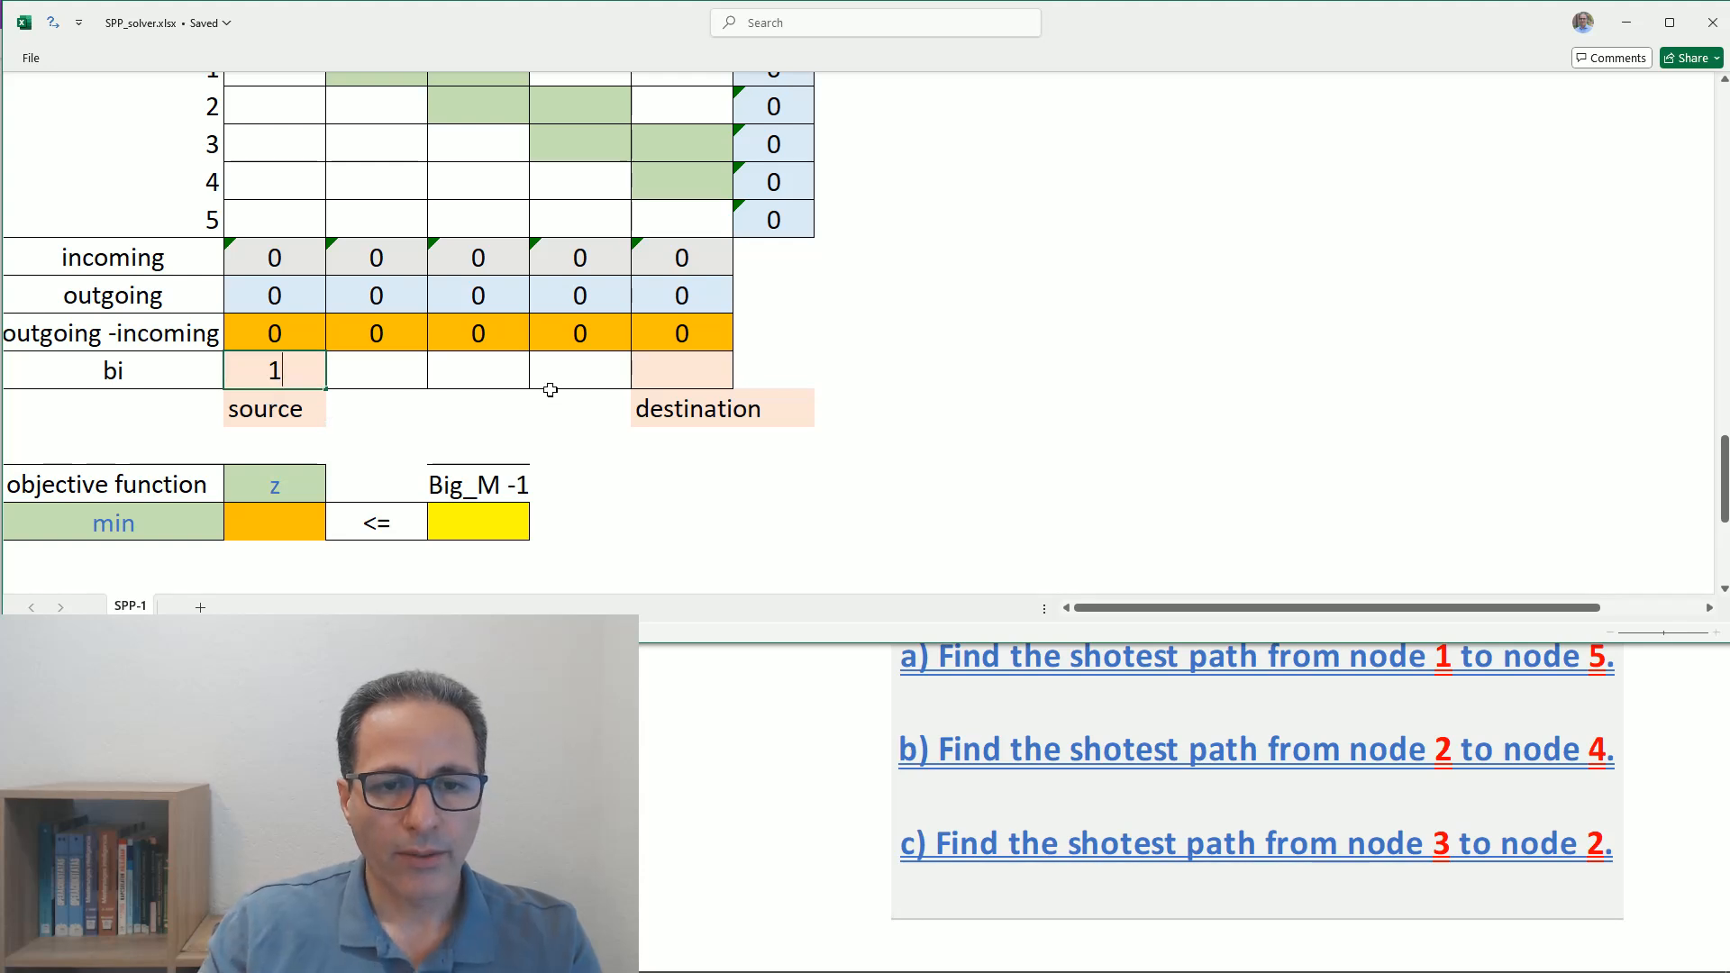
{"action": "left_click", "coordinate": [671, 372]}
{"action": "type", "text": "-1"}
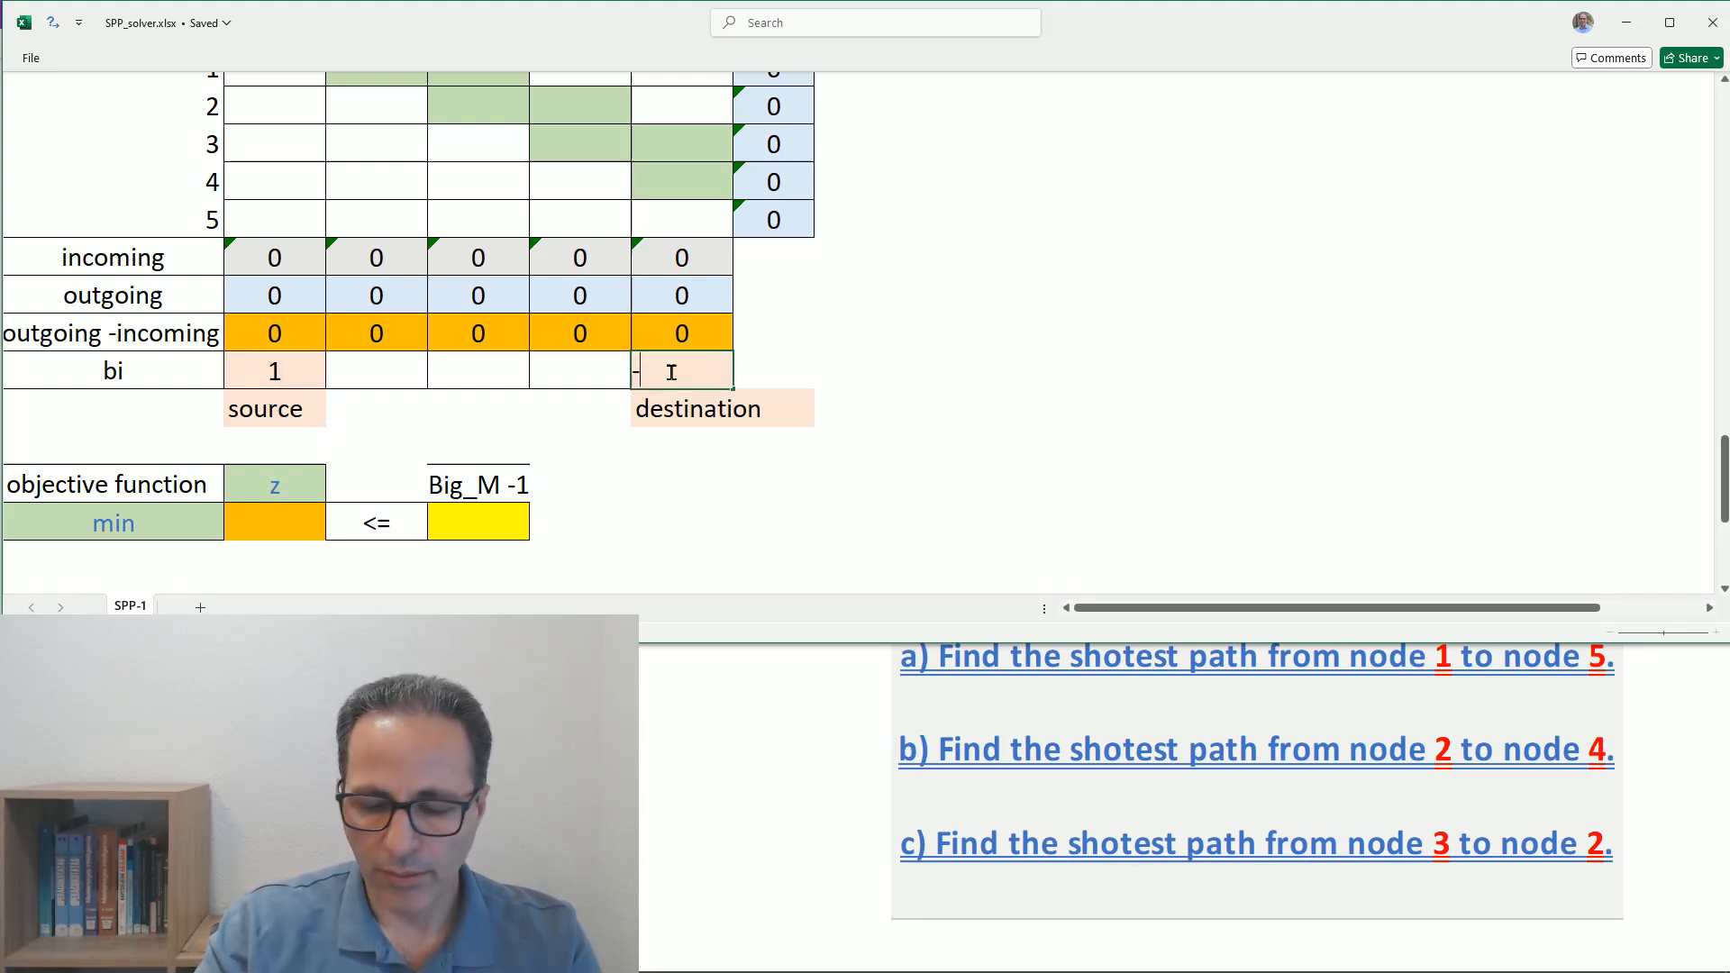
- Enter 0 as the bi value under column 2
{"action": "left_click", "coordinate": [397, 371]}
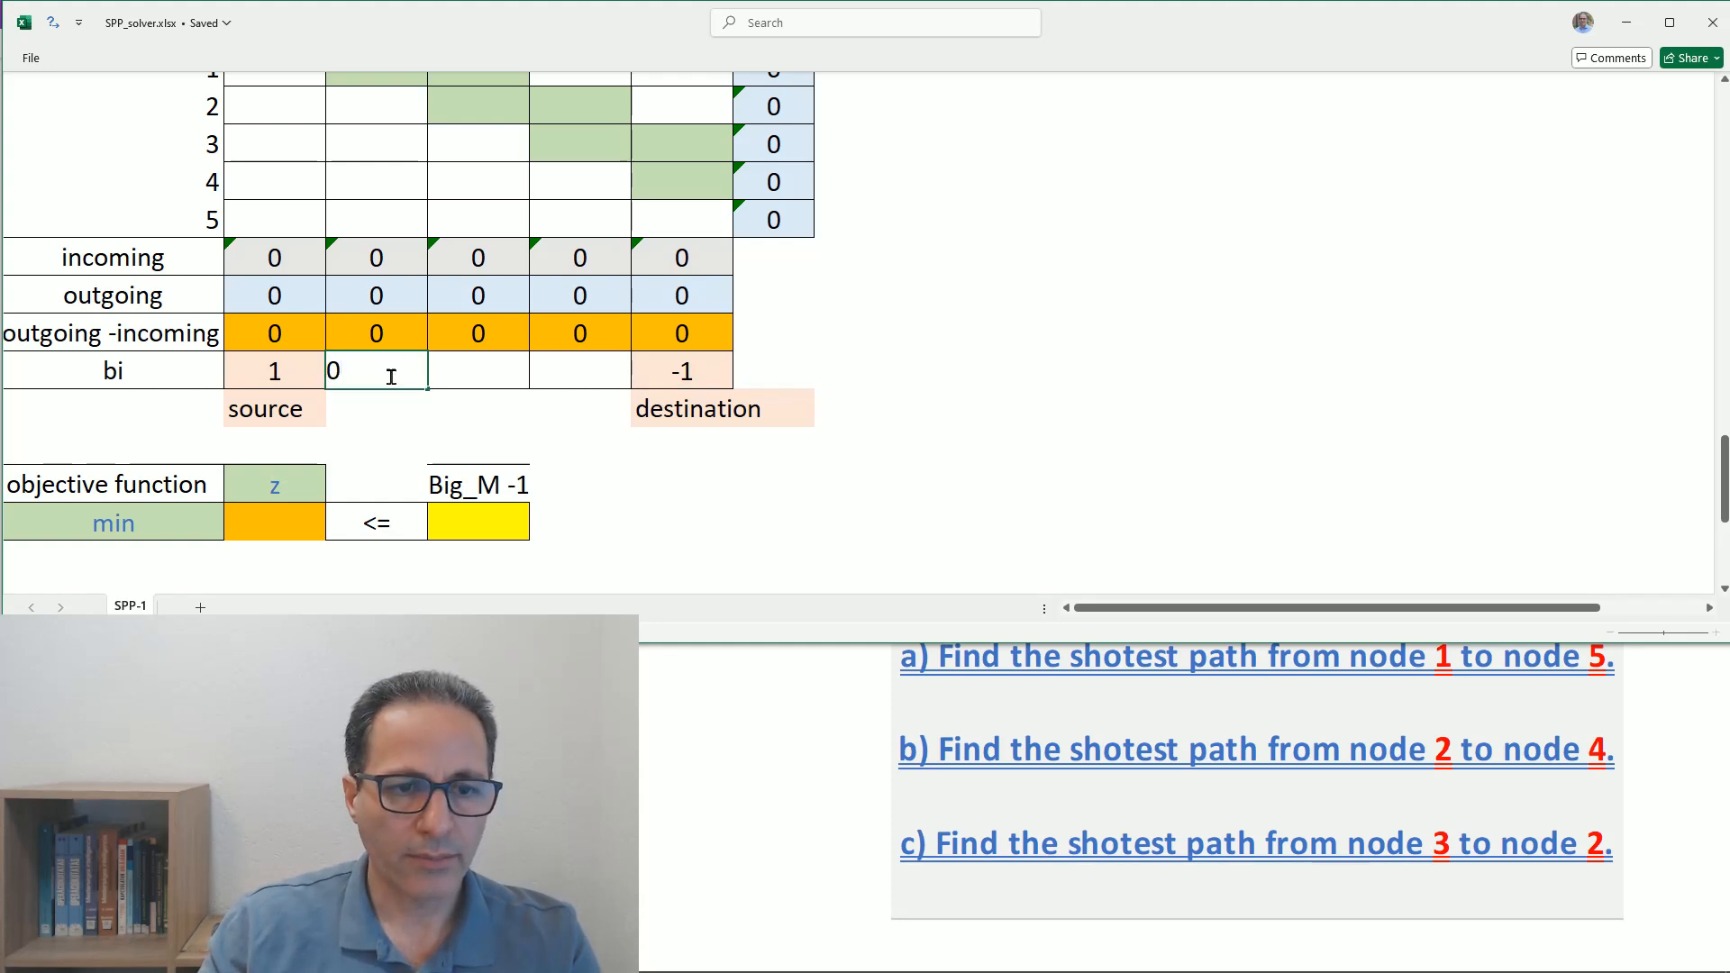
{"action": "key", "text": "Return"}
{"action": "left_click", "coordinate": [390, 377]}
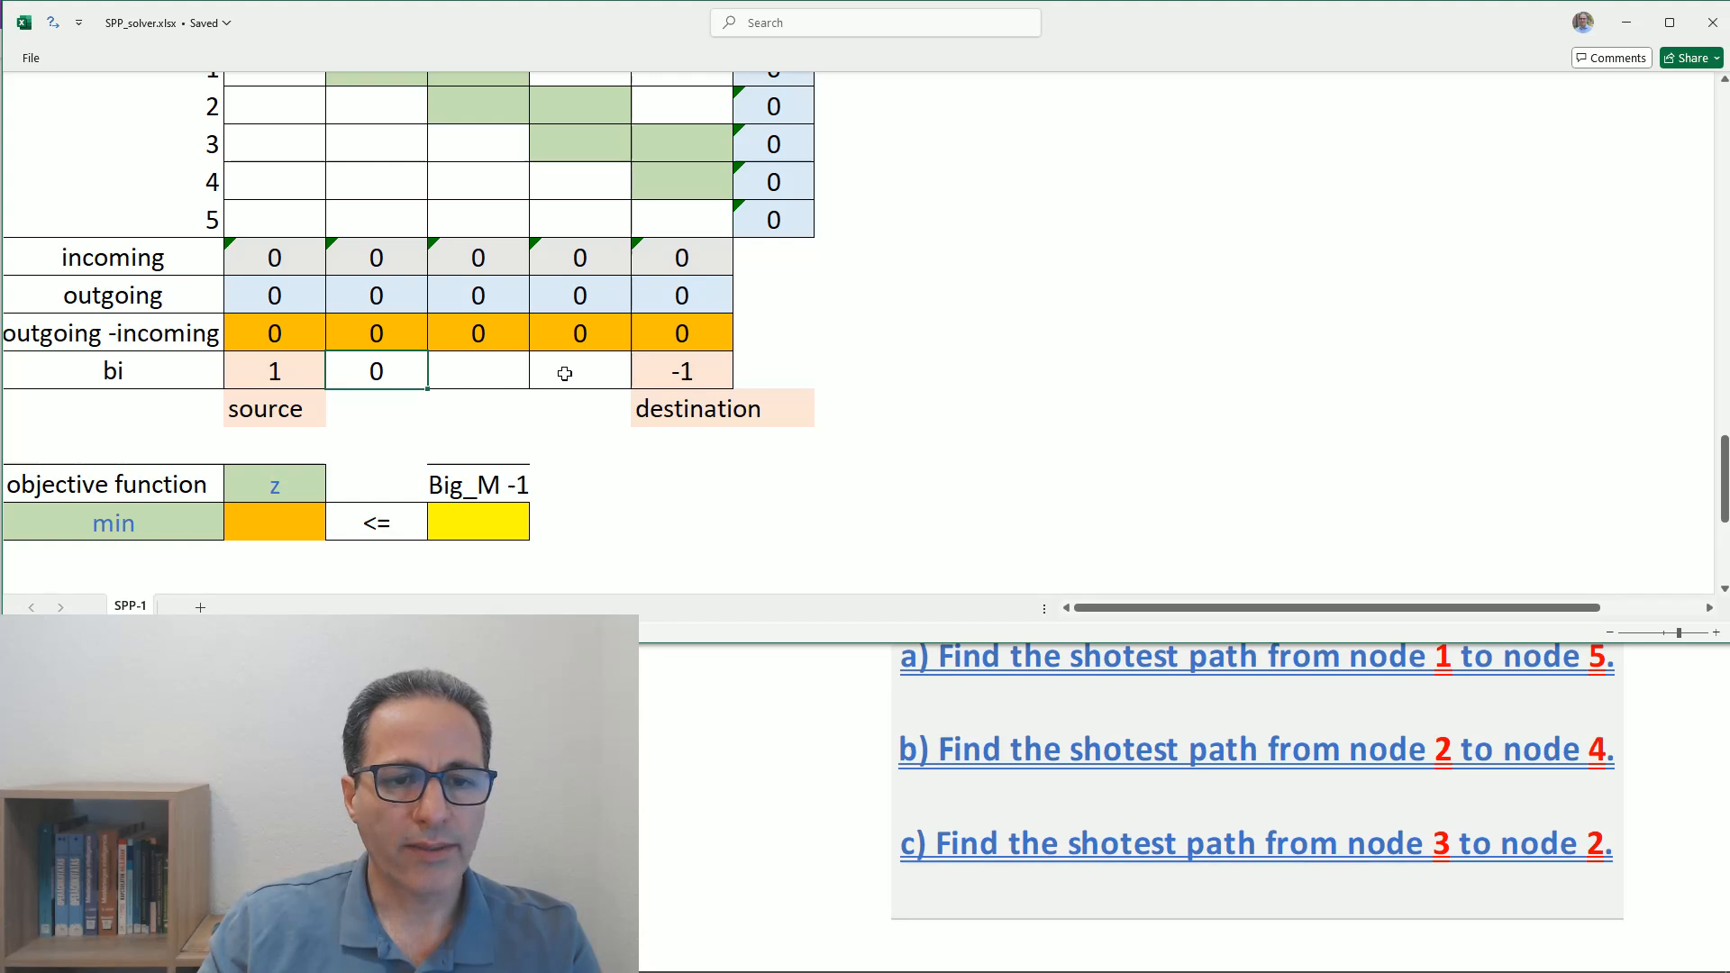
- Try to enter =0 in the bi cells under columns 2 to 4 together, and clear the entry
{"action": "mouse_move", "coordinate": [560, 371]}
{"action": "left_mouse_down"}
{"action": "mouse_move", "coordinate": [396, 370]}
{"action": "mouse_move", "coordinate": [578, 370]}
{"action": "left_mouse_up"}
{"action": "left_click", "coordinate": [398, 370]}
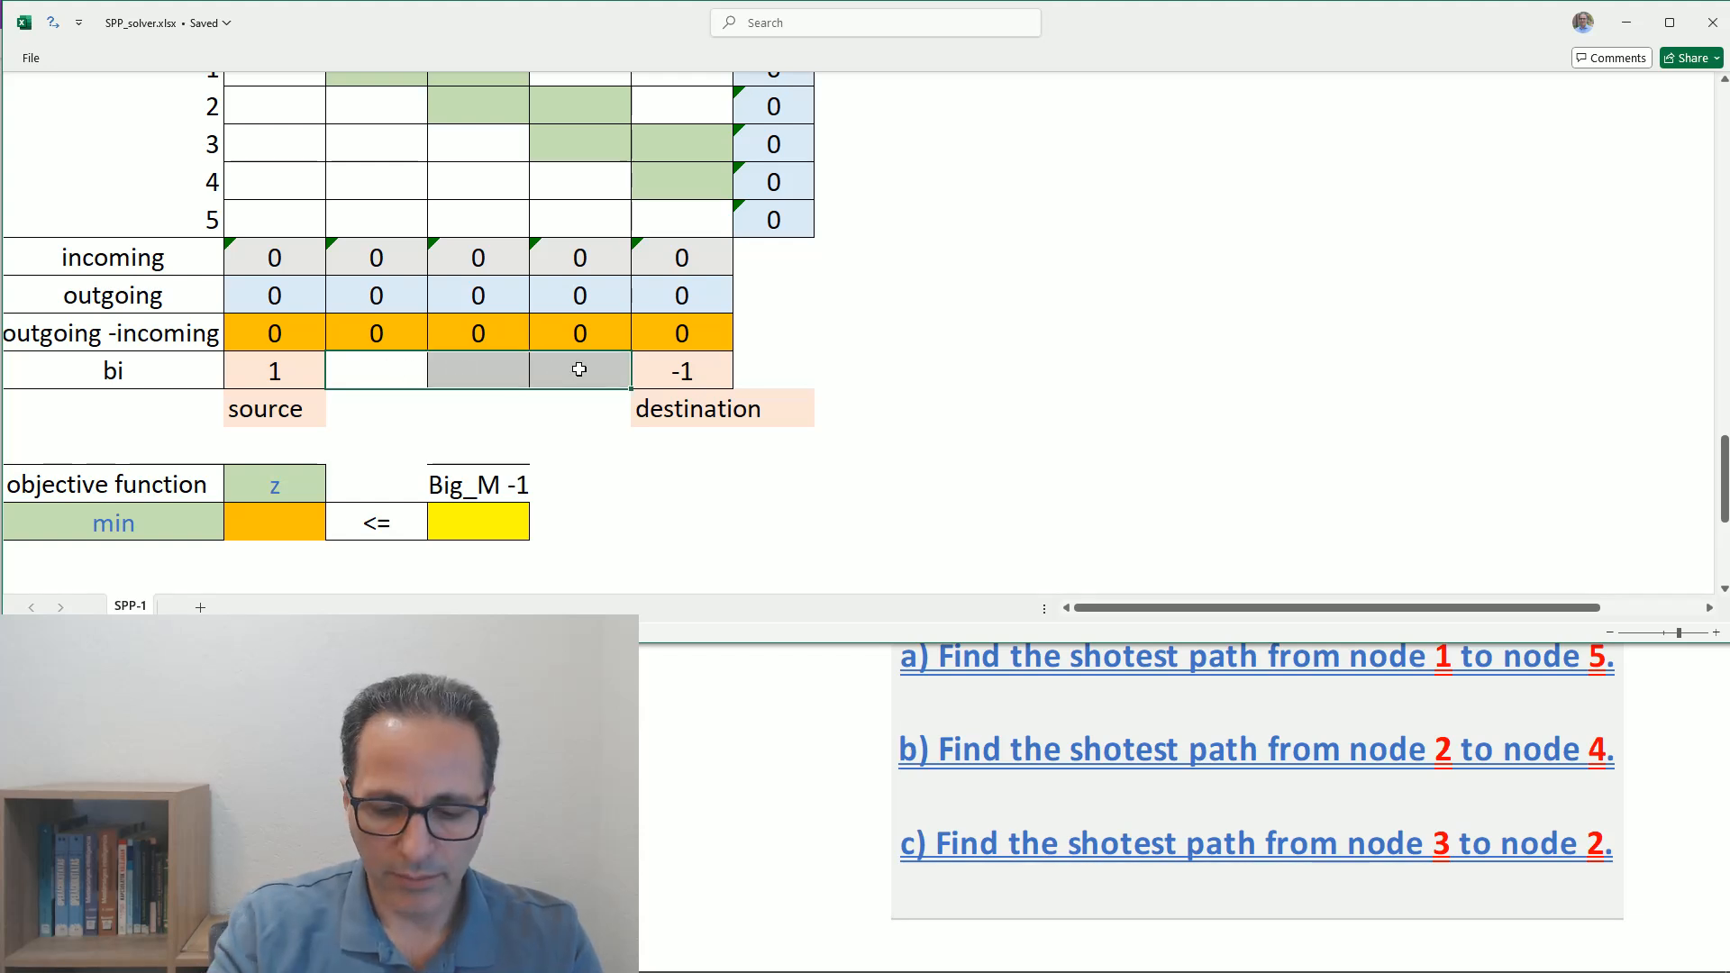
{"action": "type", "text": "="}
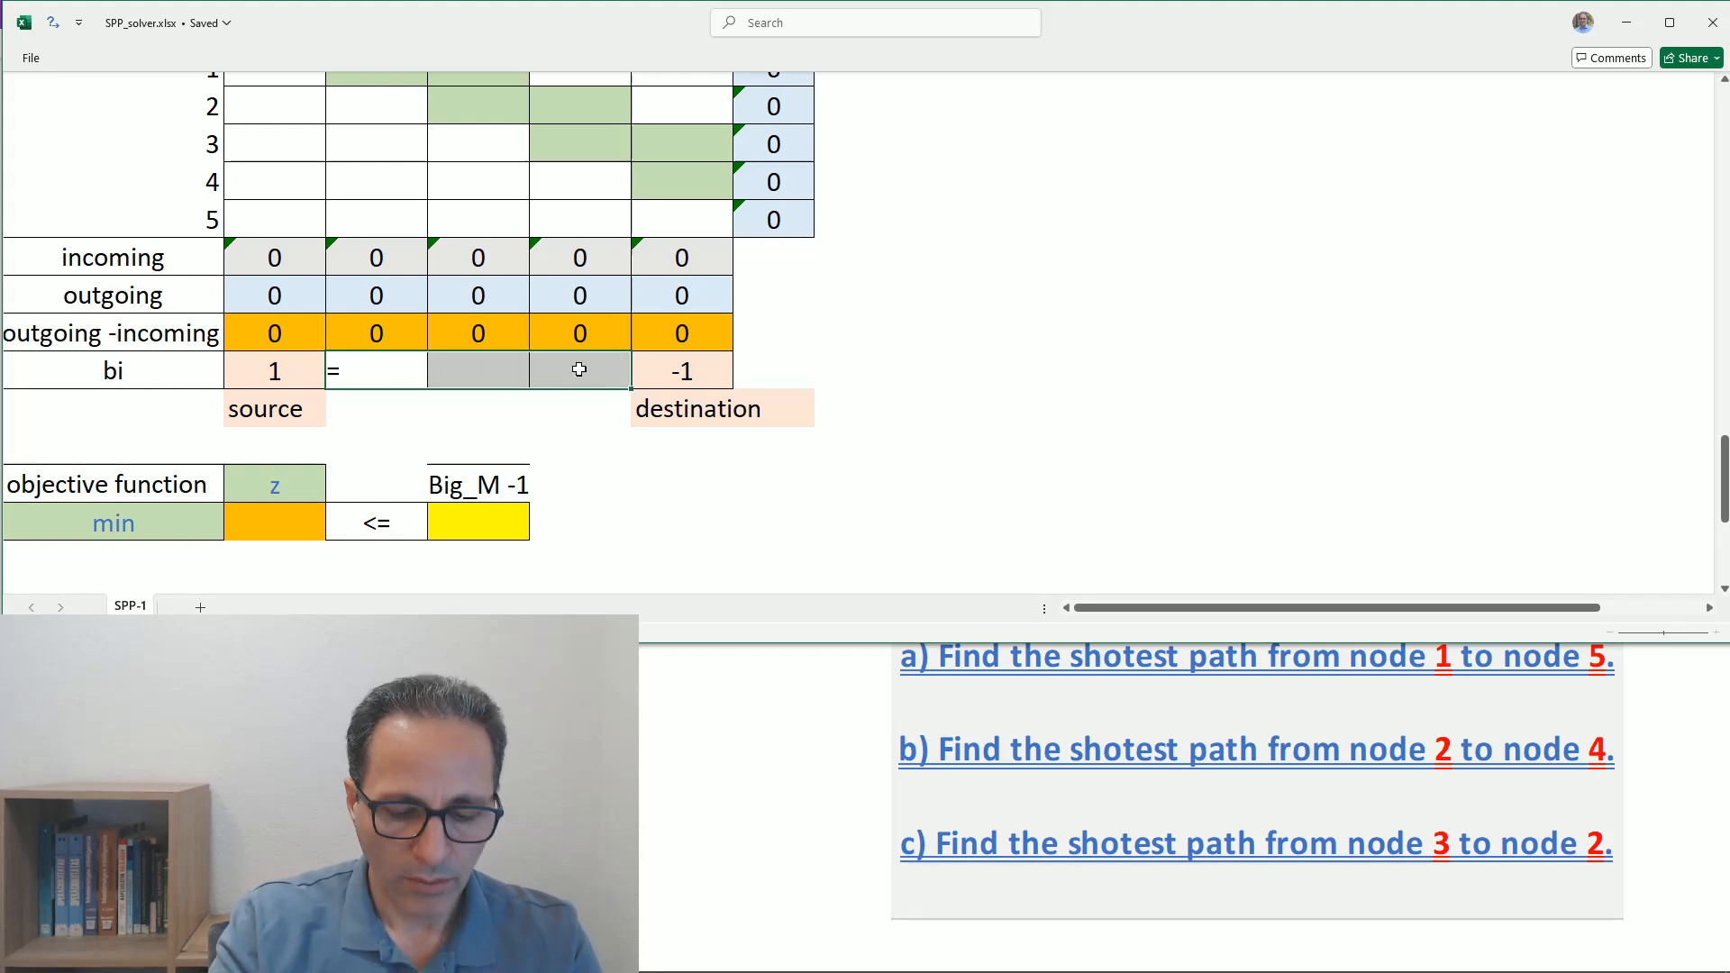
{"action": "type", "text": "0"}
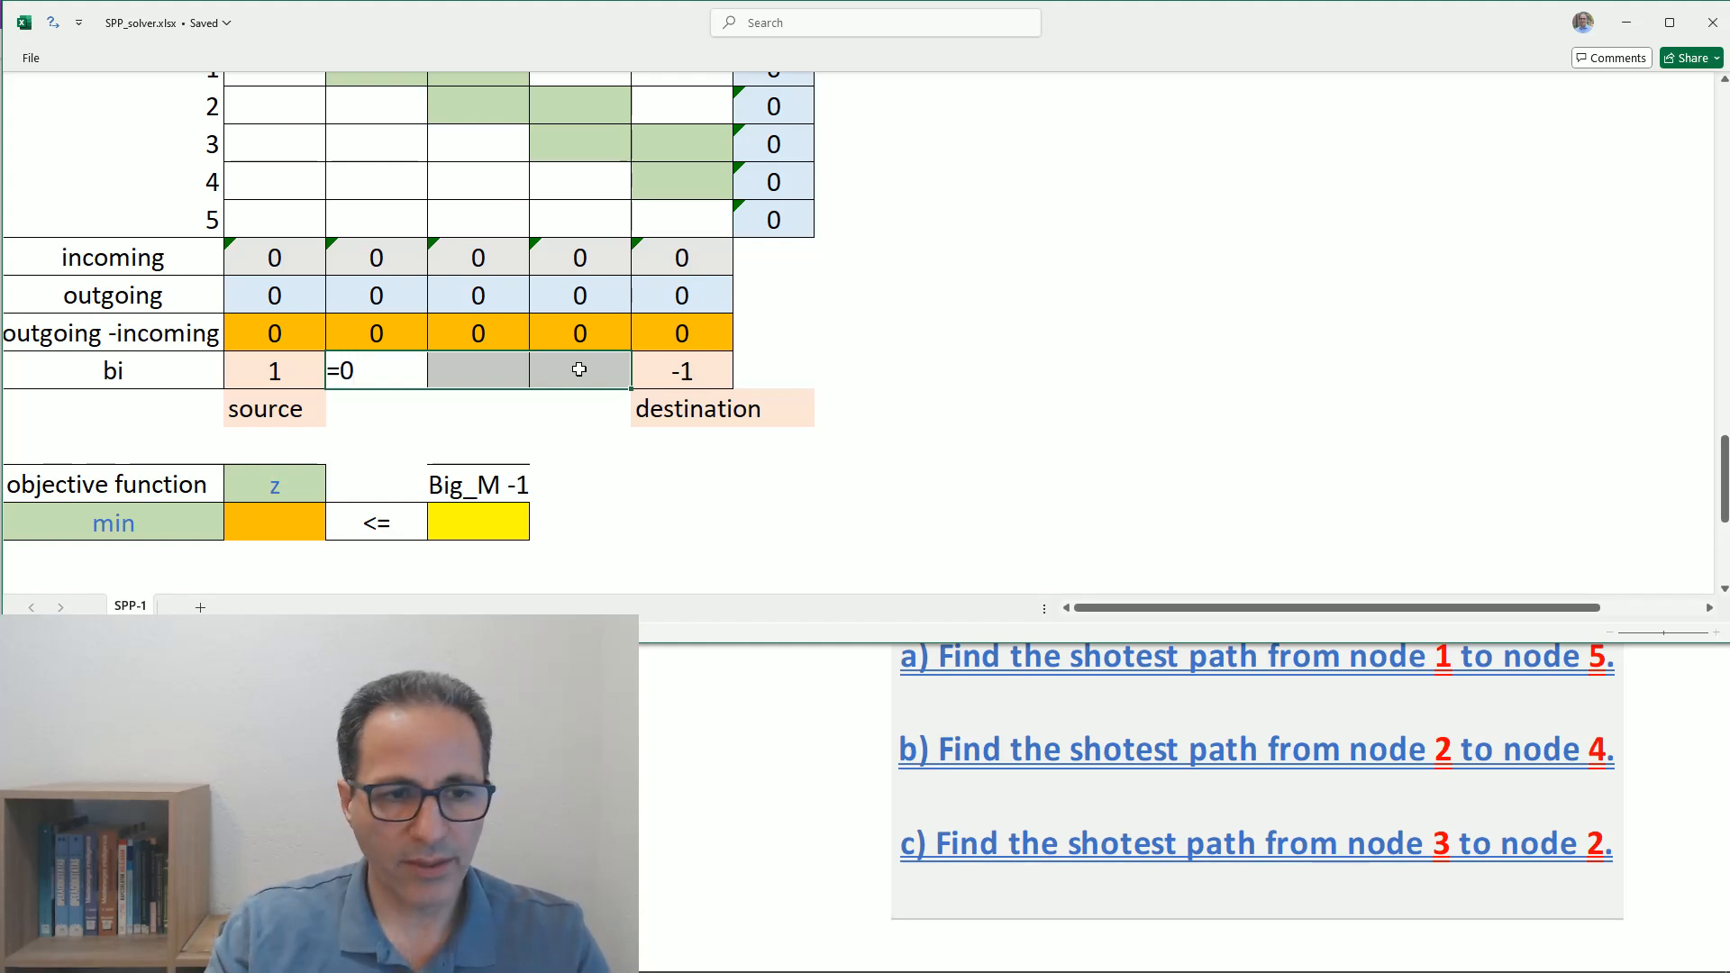
{"action": "key", "text": "Return"}
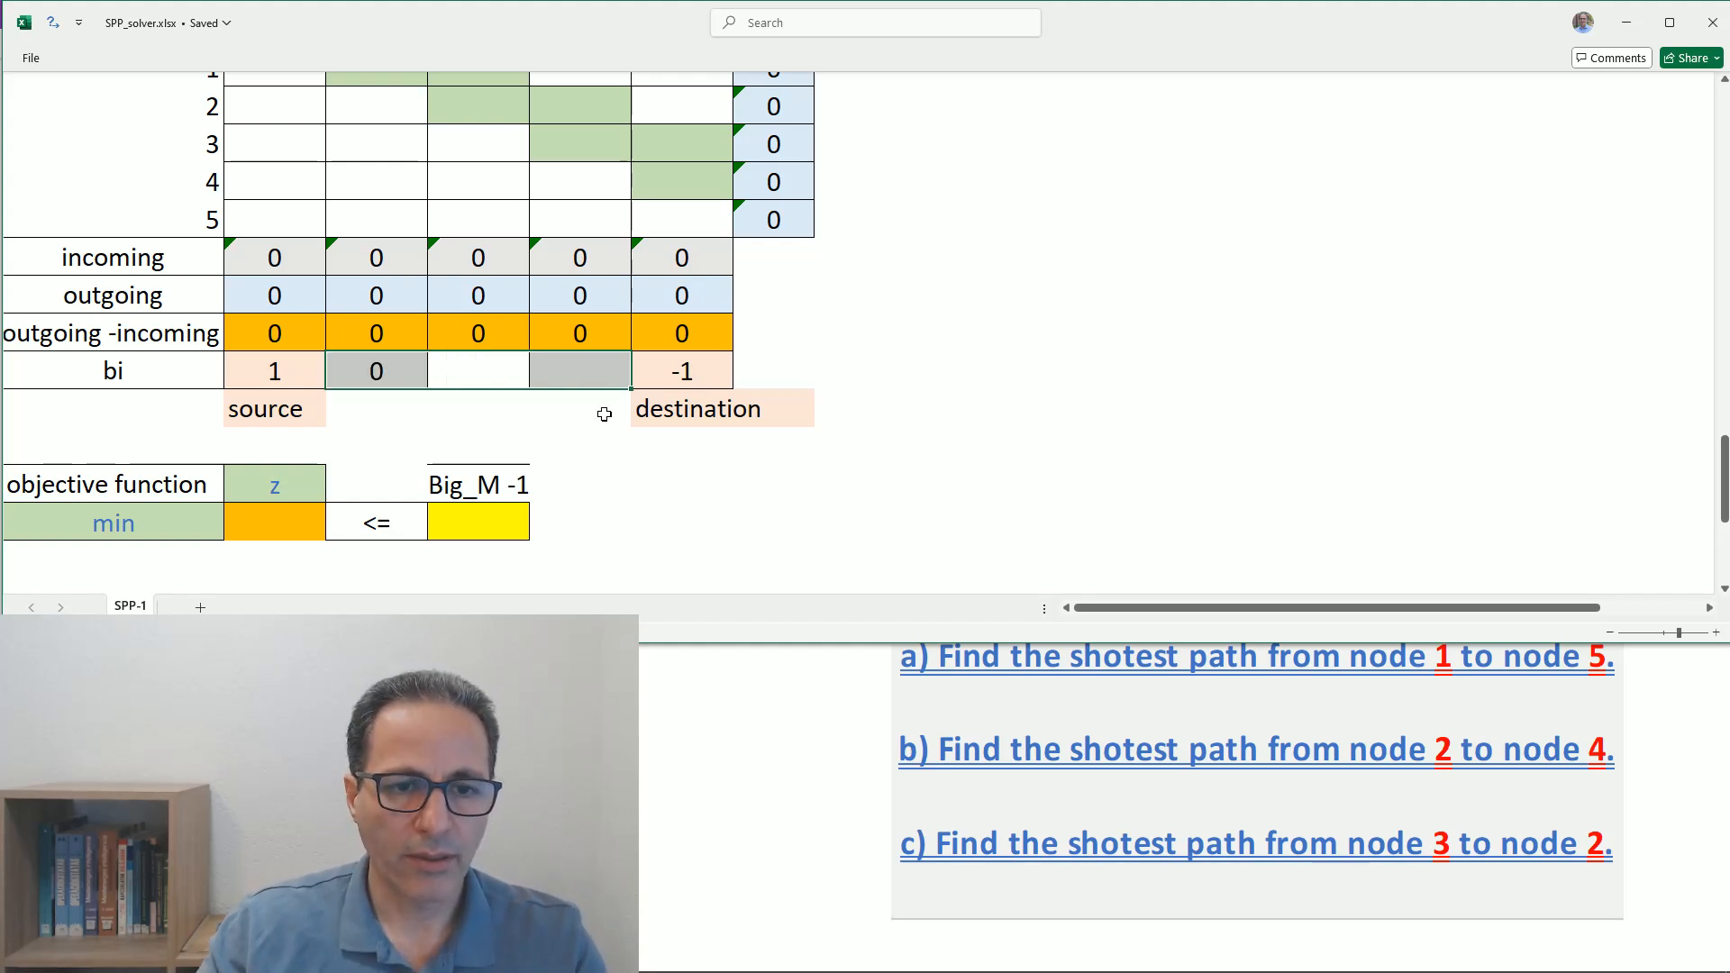
{"action": "left_click", "coordinate": [564, 449]}
{"action": "left_click", "coordinate": [367, 374]}
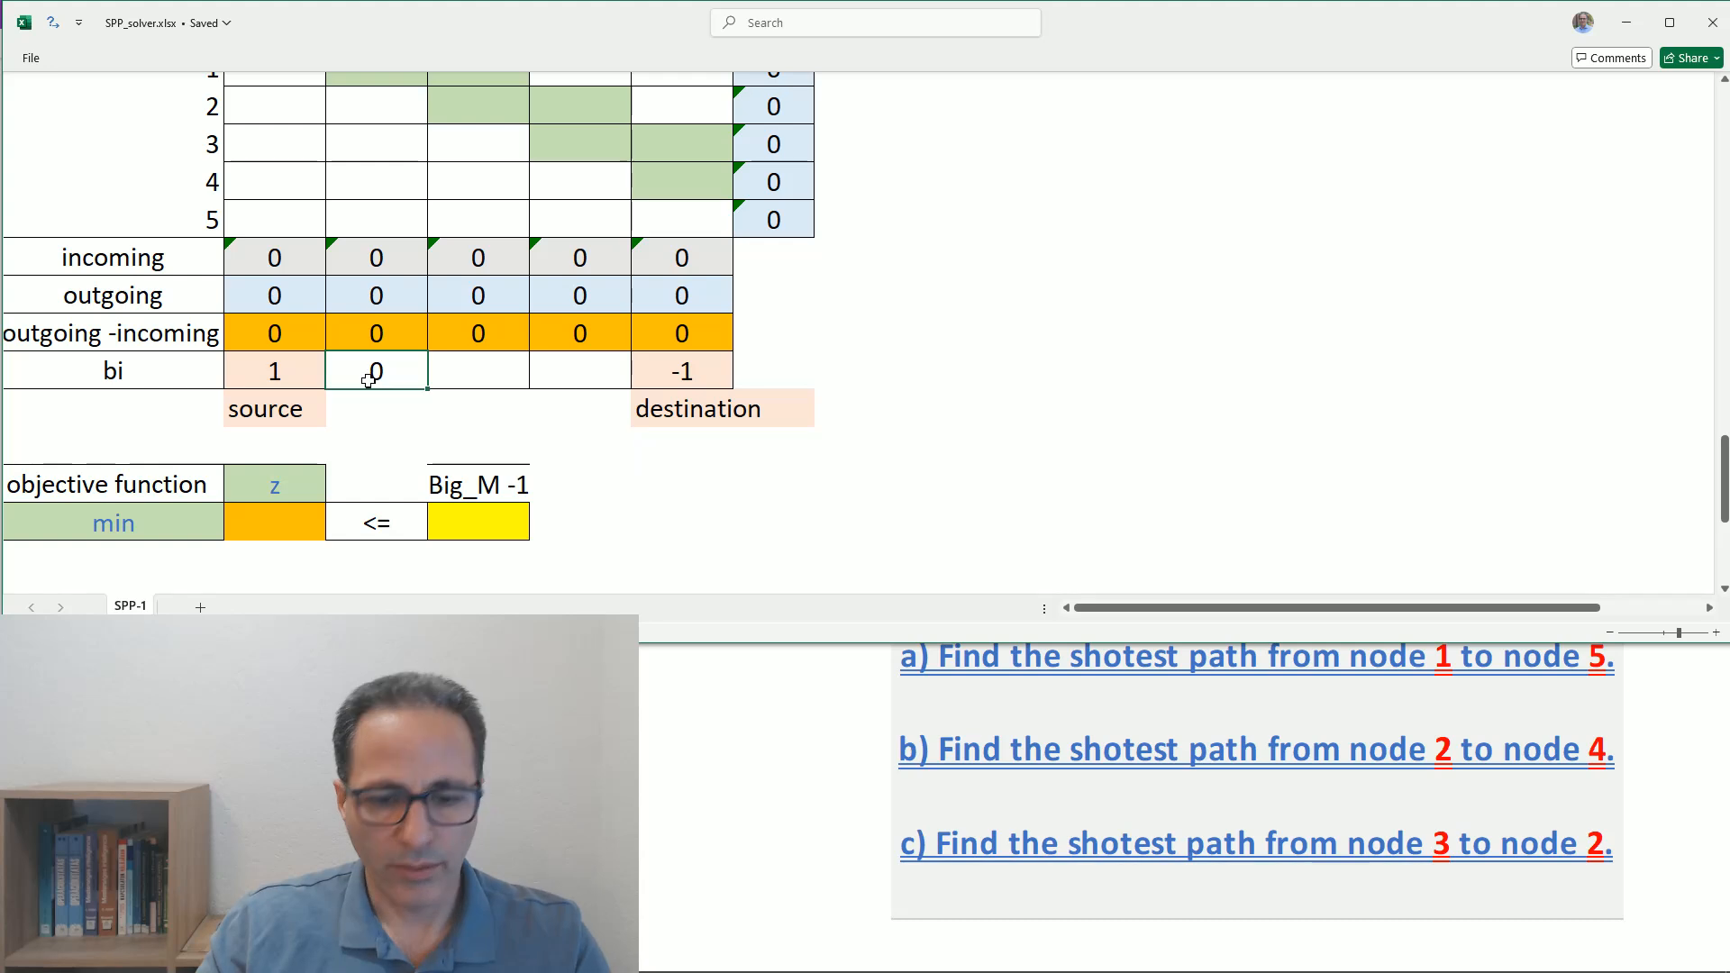
{"action": "key", "text": "Delete"}
- Enter =0 in the bi cells under columns 2 to 4 together
{"action": "left_click", "coordinate": [575, 375]}
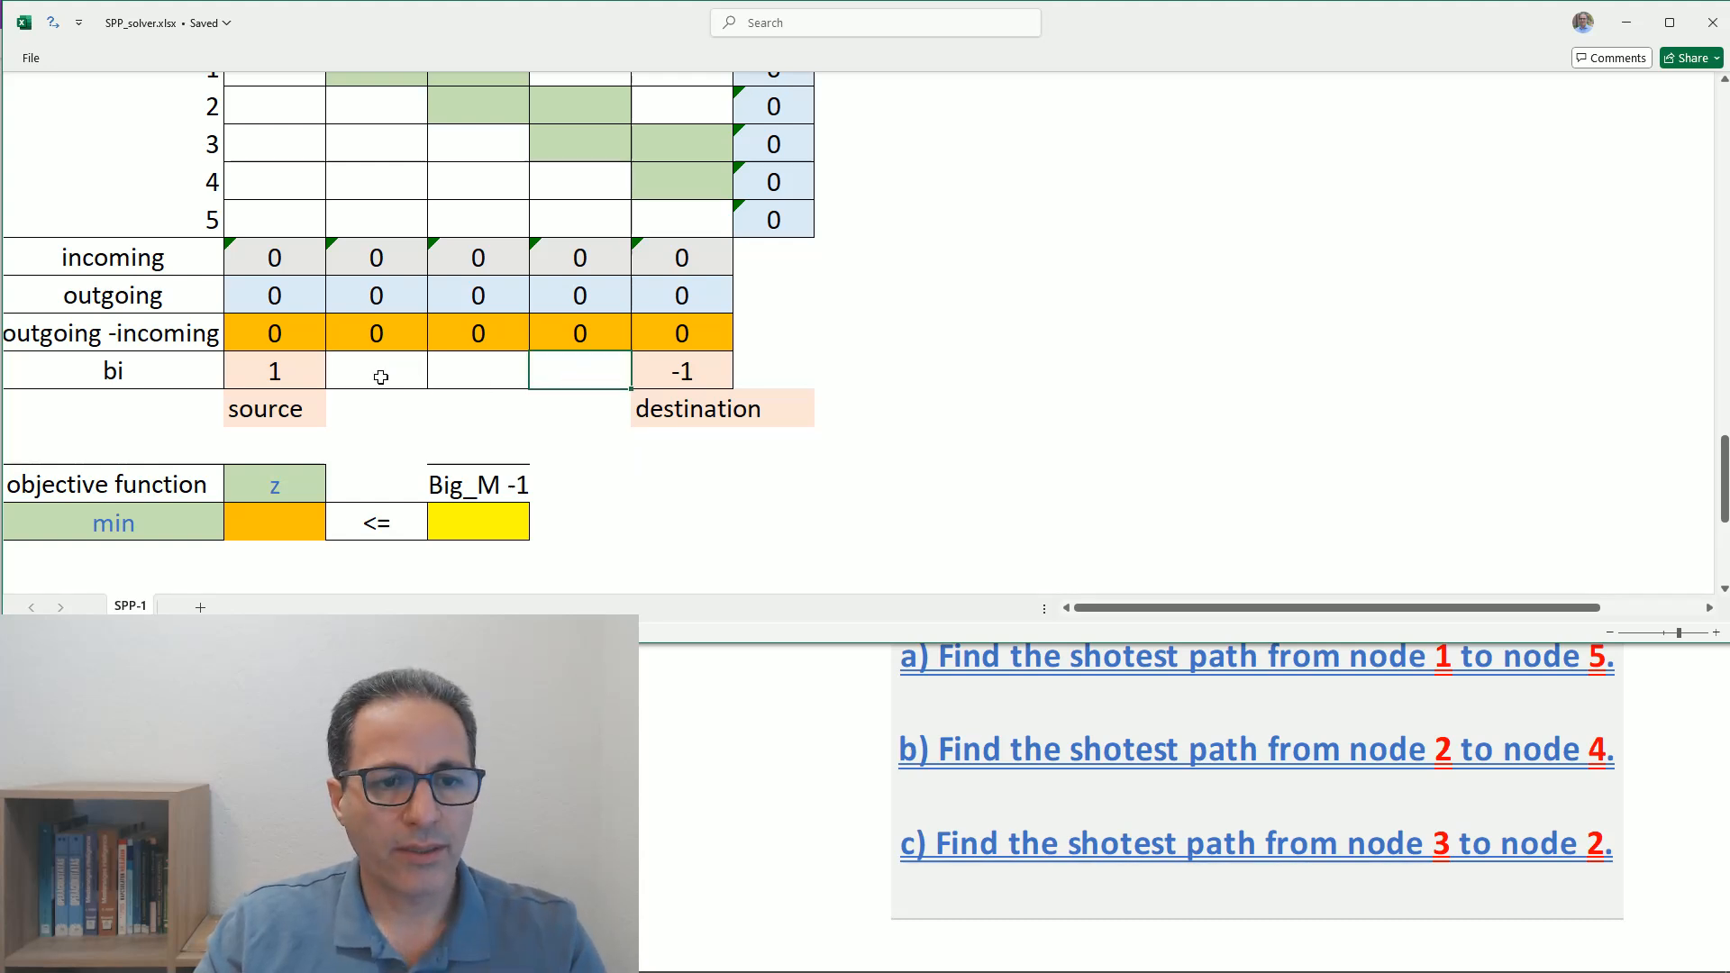
{"action": "left_click_drag", "start_coordinate": [374, 375], "coordinate": [561, 369]}
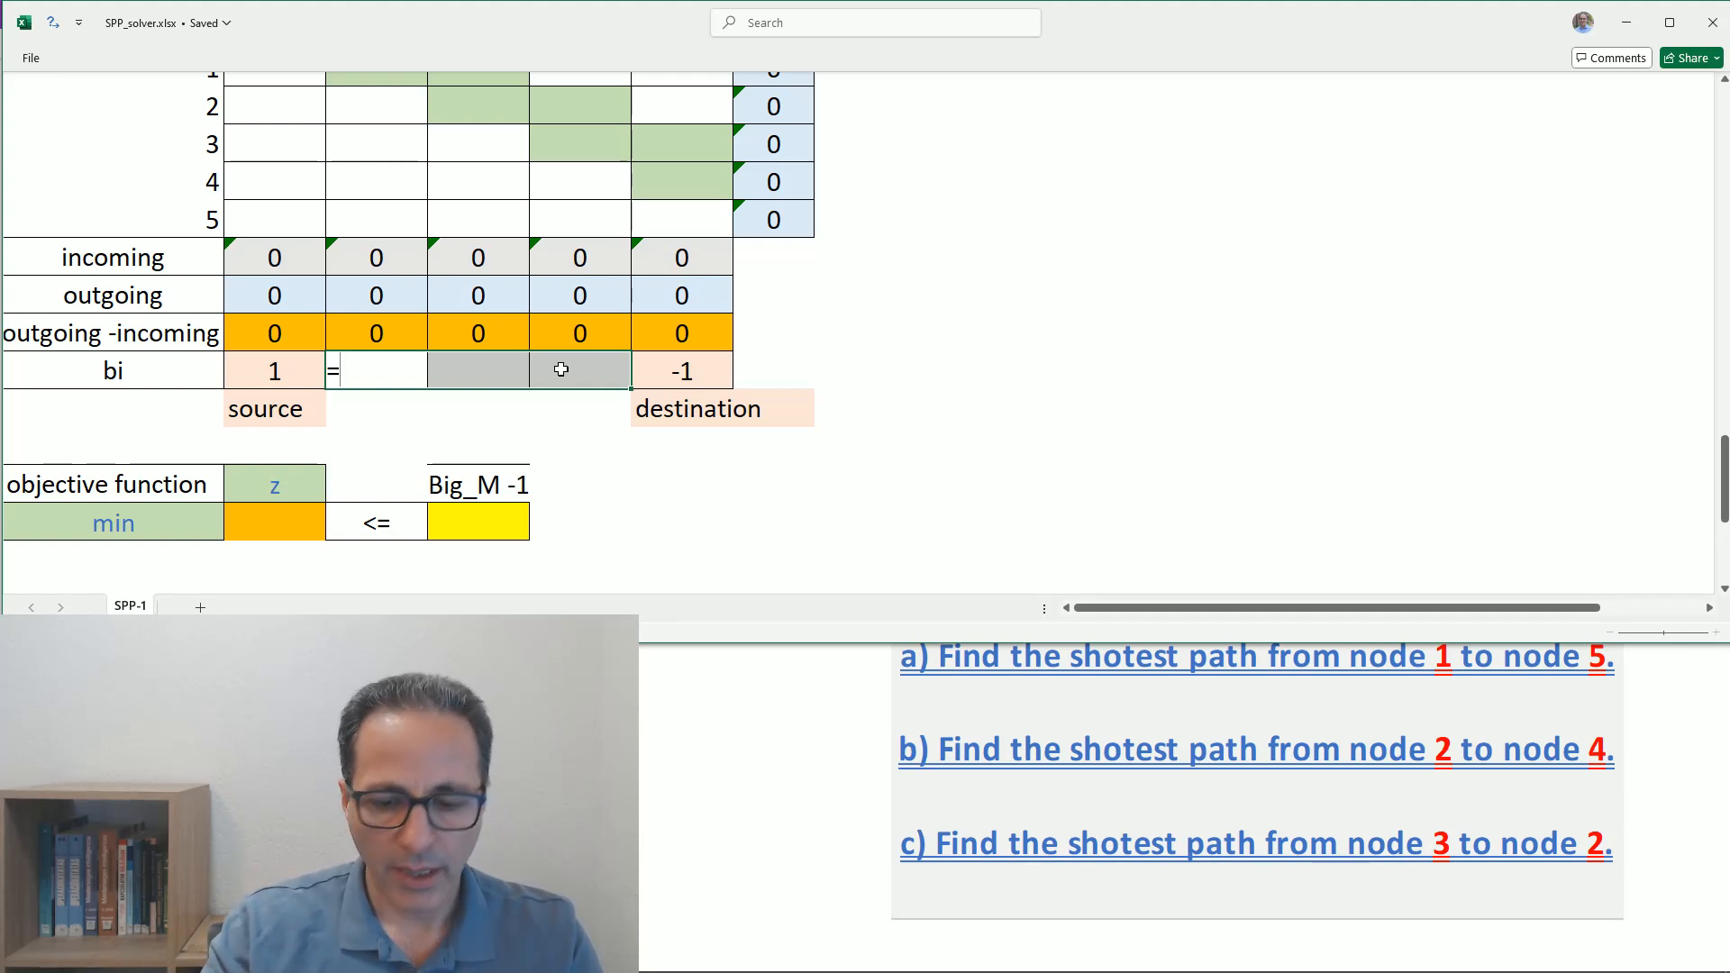
{"action": "type", "text": "0"}
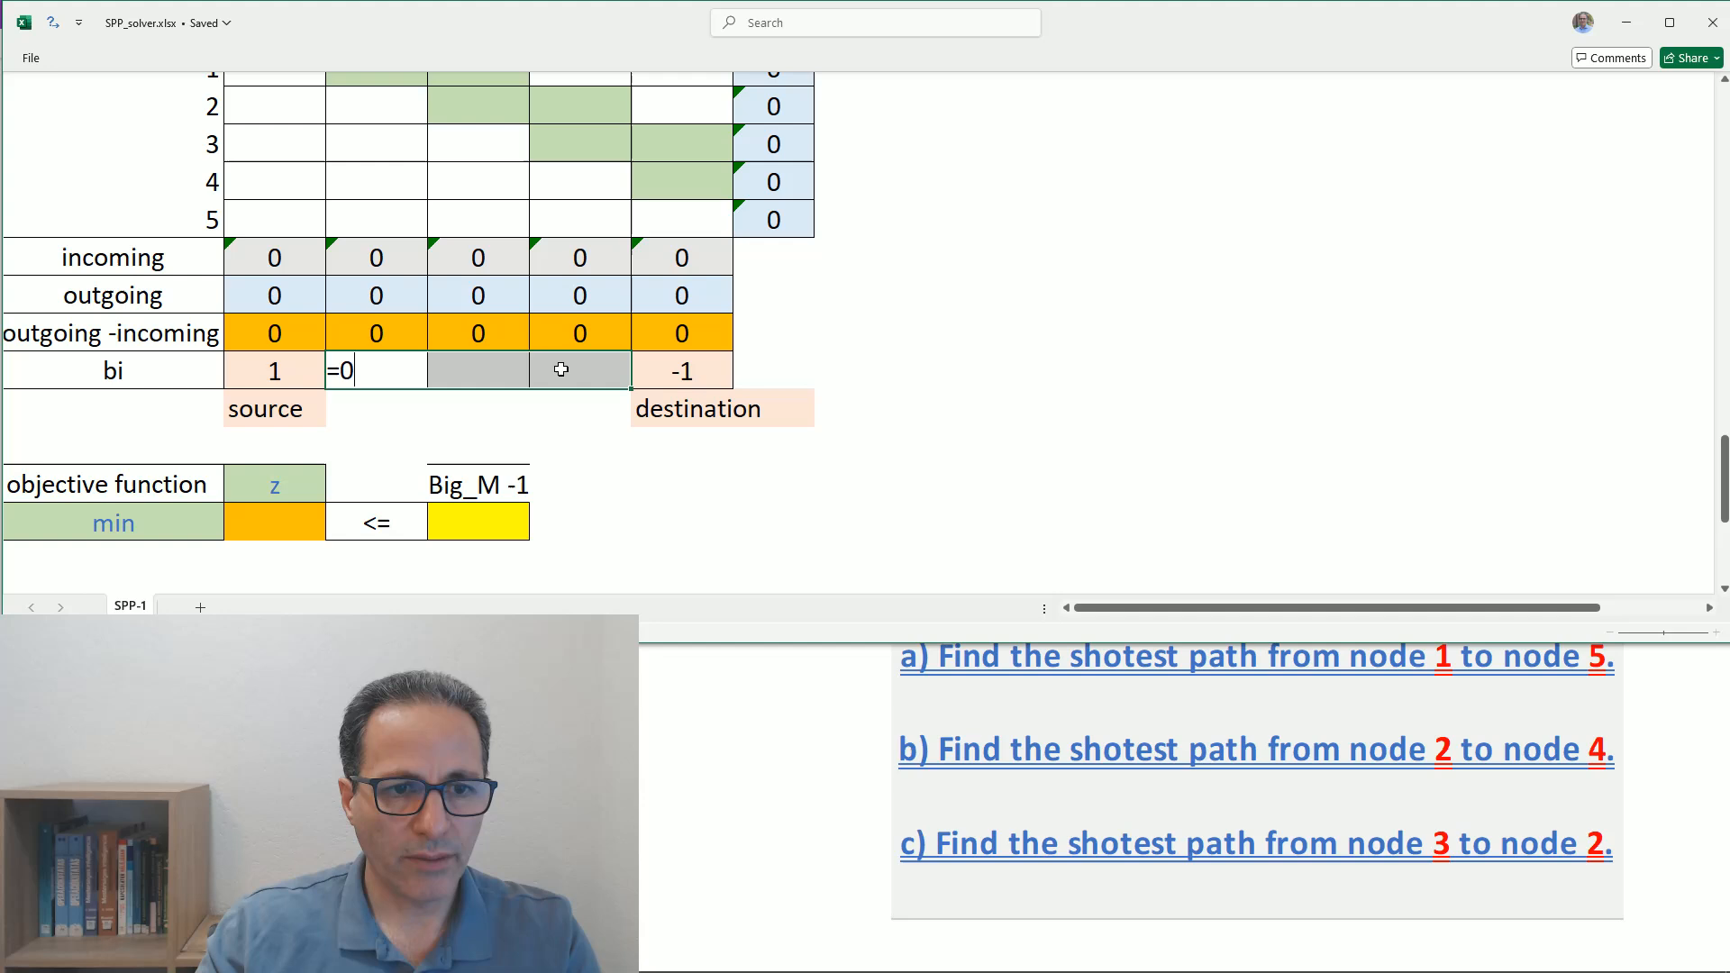
{"action": "key", "text": "ctrl+Return"}
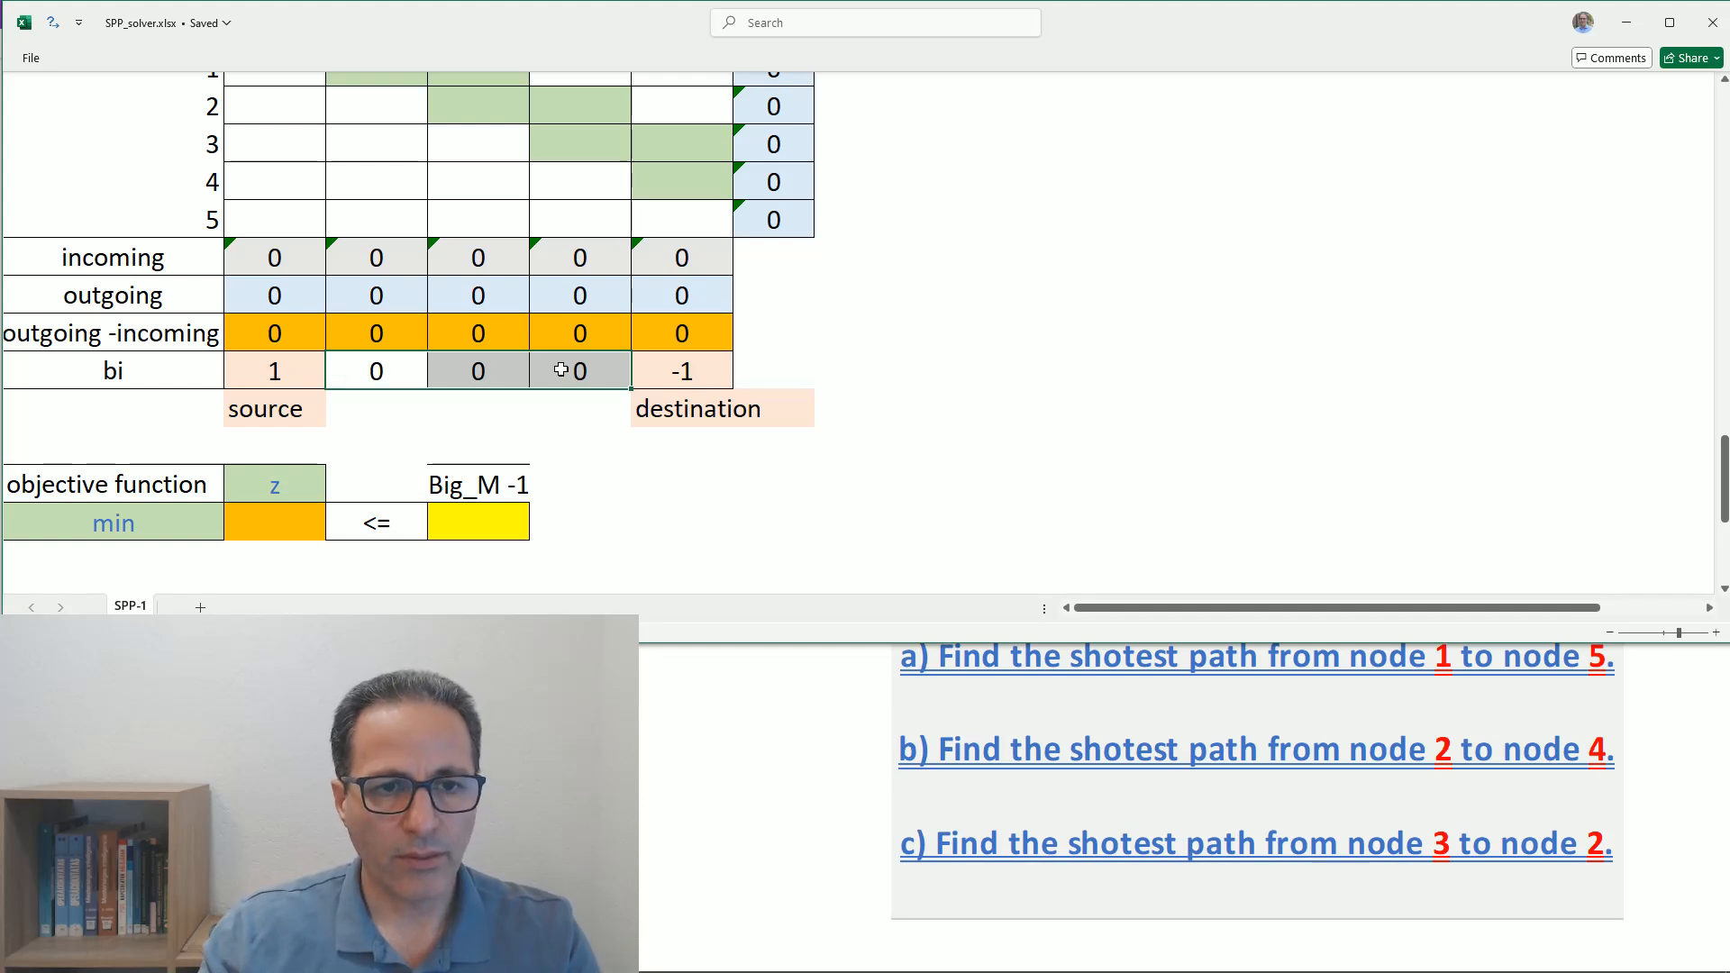
{"action": "left_click", "coordinate": [522, 406]}
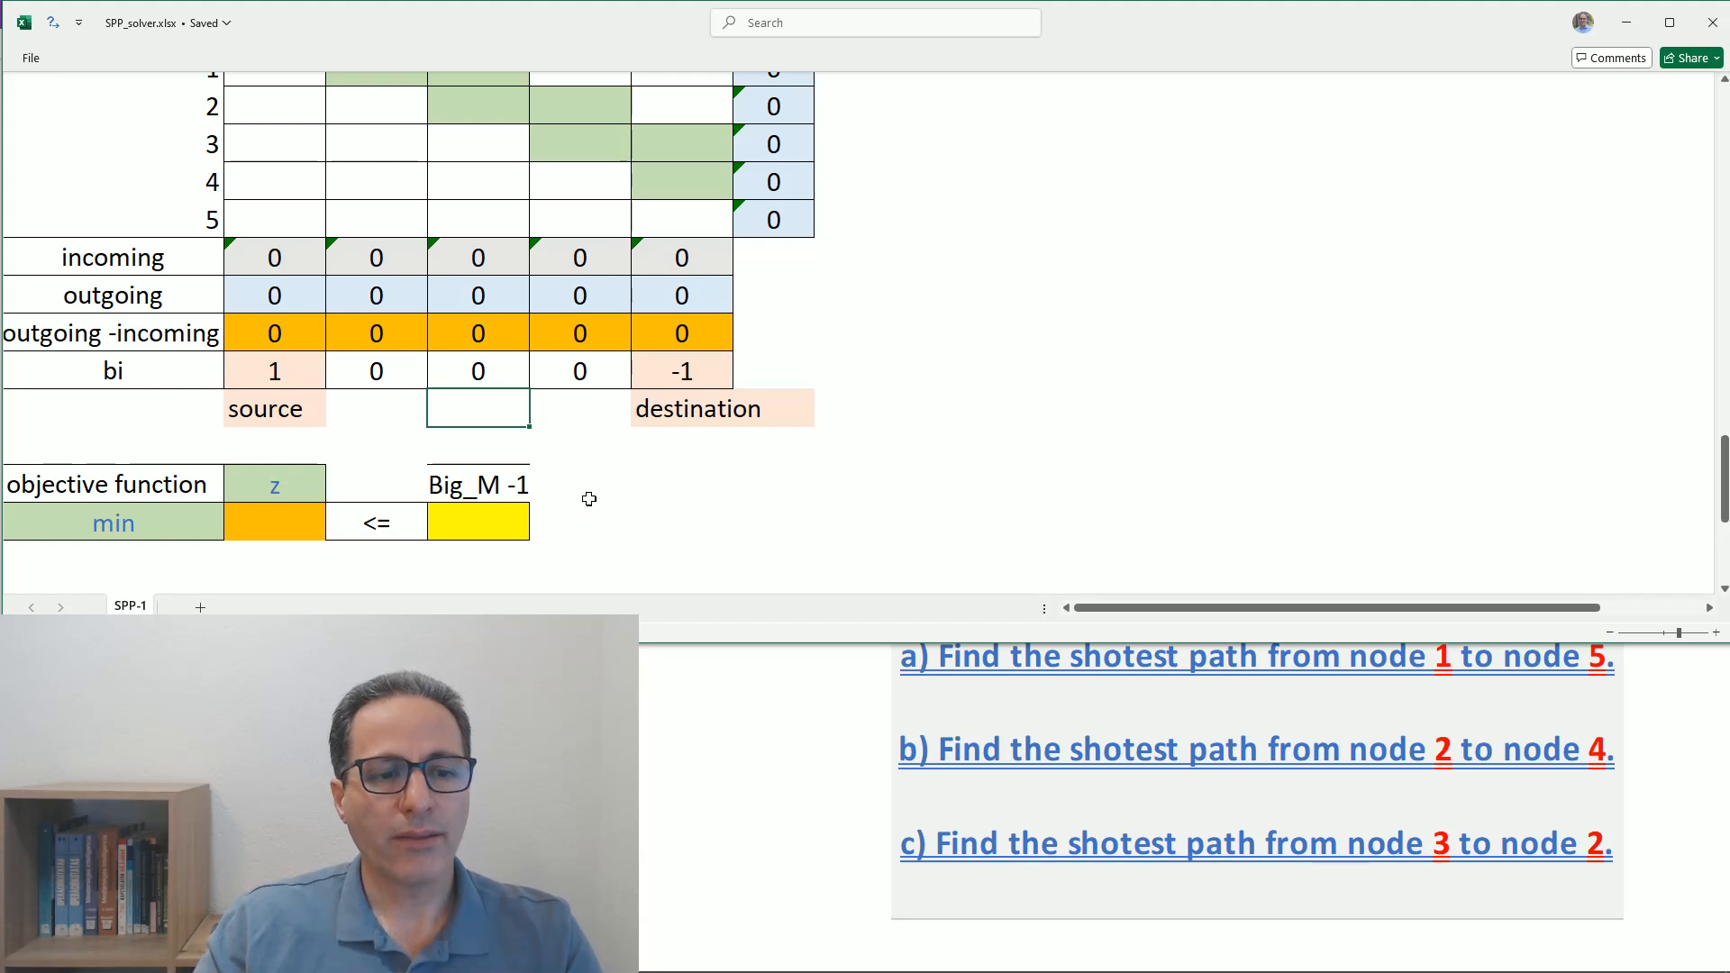
- Enter the objective function z as the SUMPRODUCT of the Modified C.M cost matrix and the Variables matrix
{"action": "left_click", "coordinate": [277, 520]}
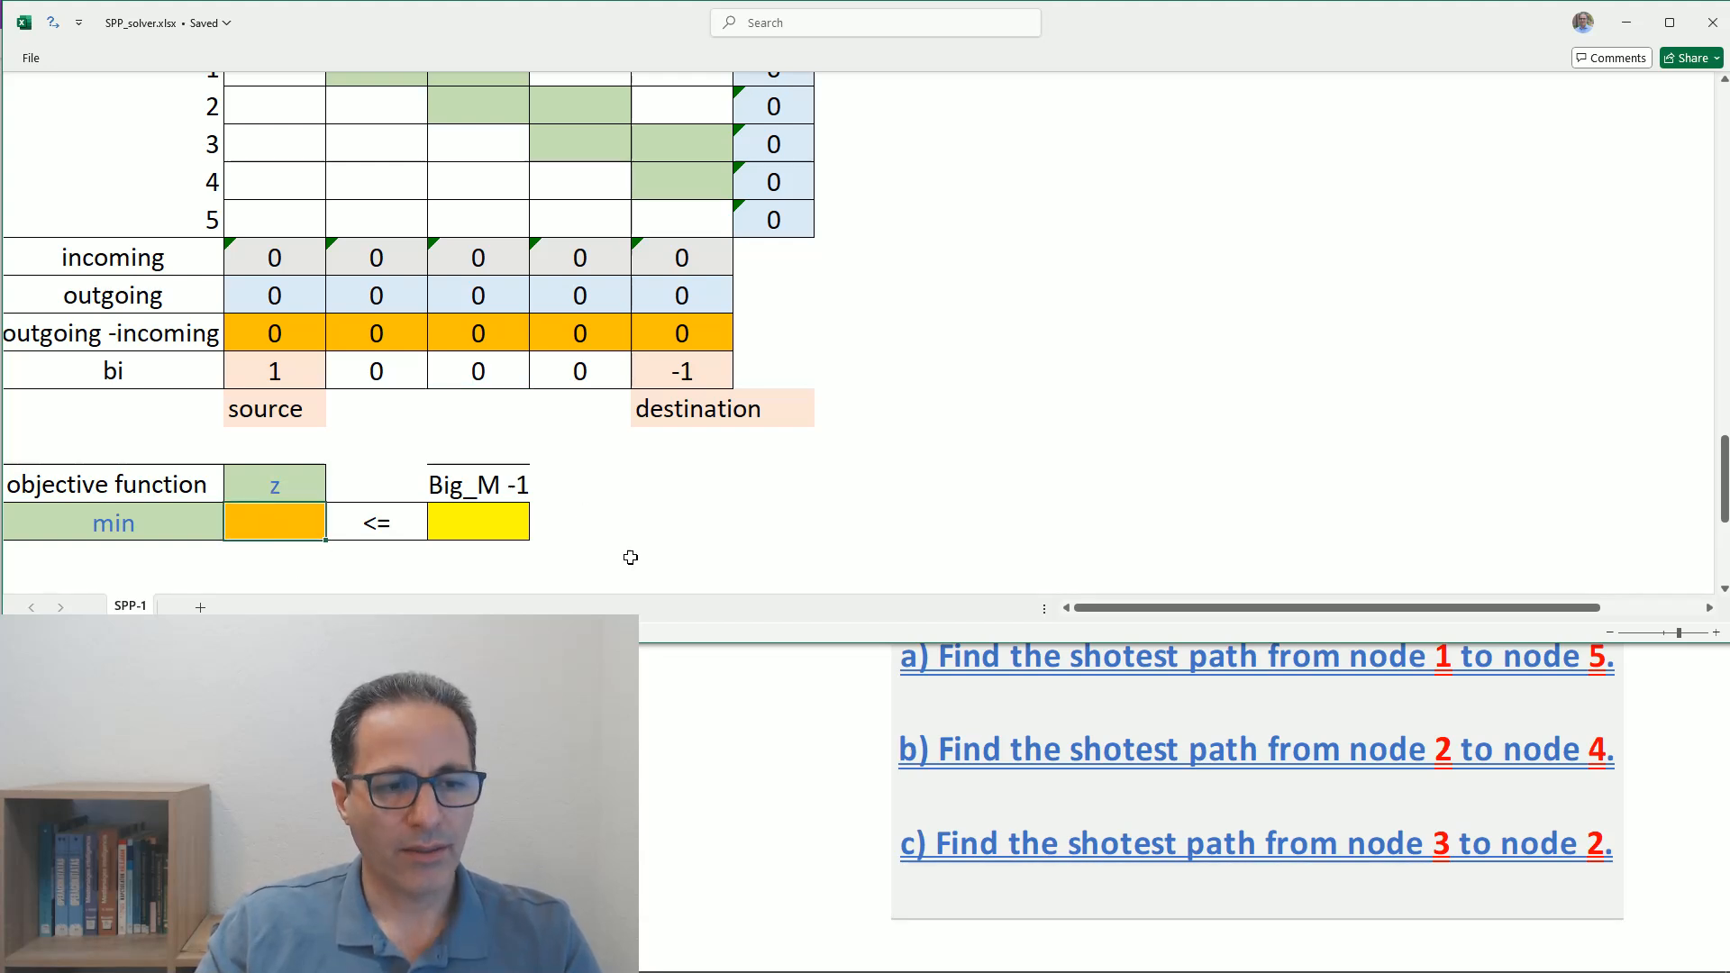
{"action": "scroll", "coordinate": [657, 515], "scroll_direction": "down", "scroll_amount": 2}
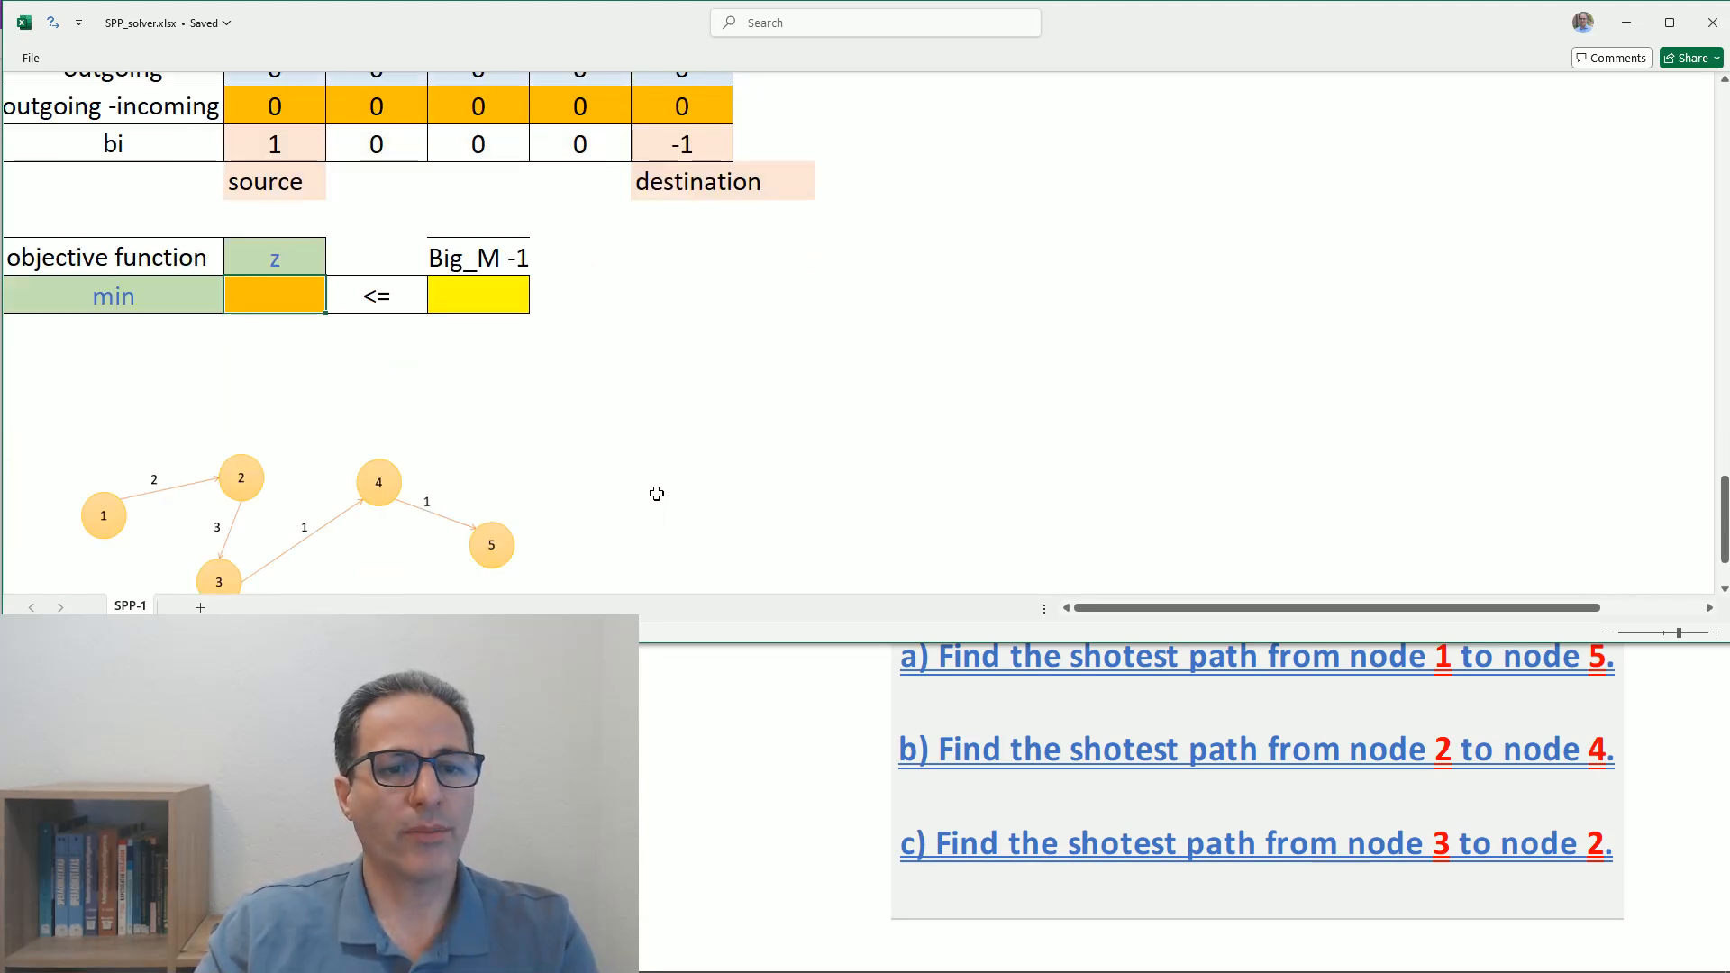
{"action": "scroll", "coordinate": [657, 494], "scroll_direction": "up", "scroll_amount": 1}
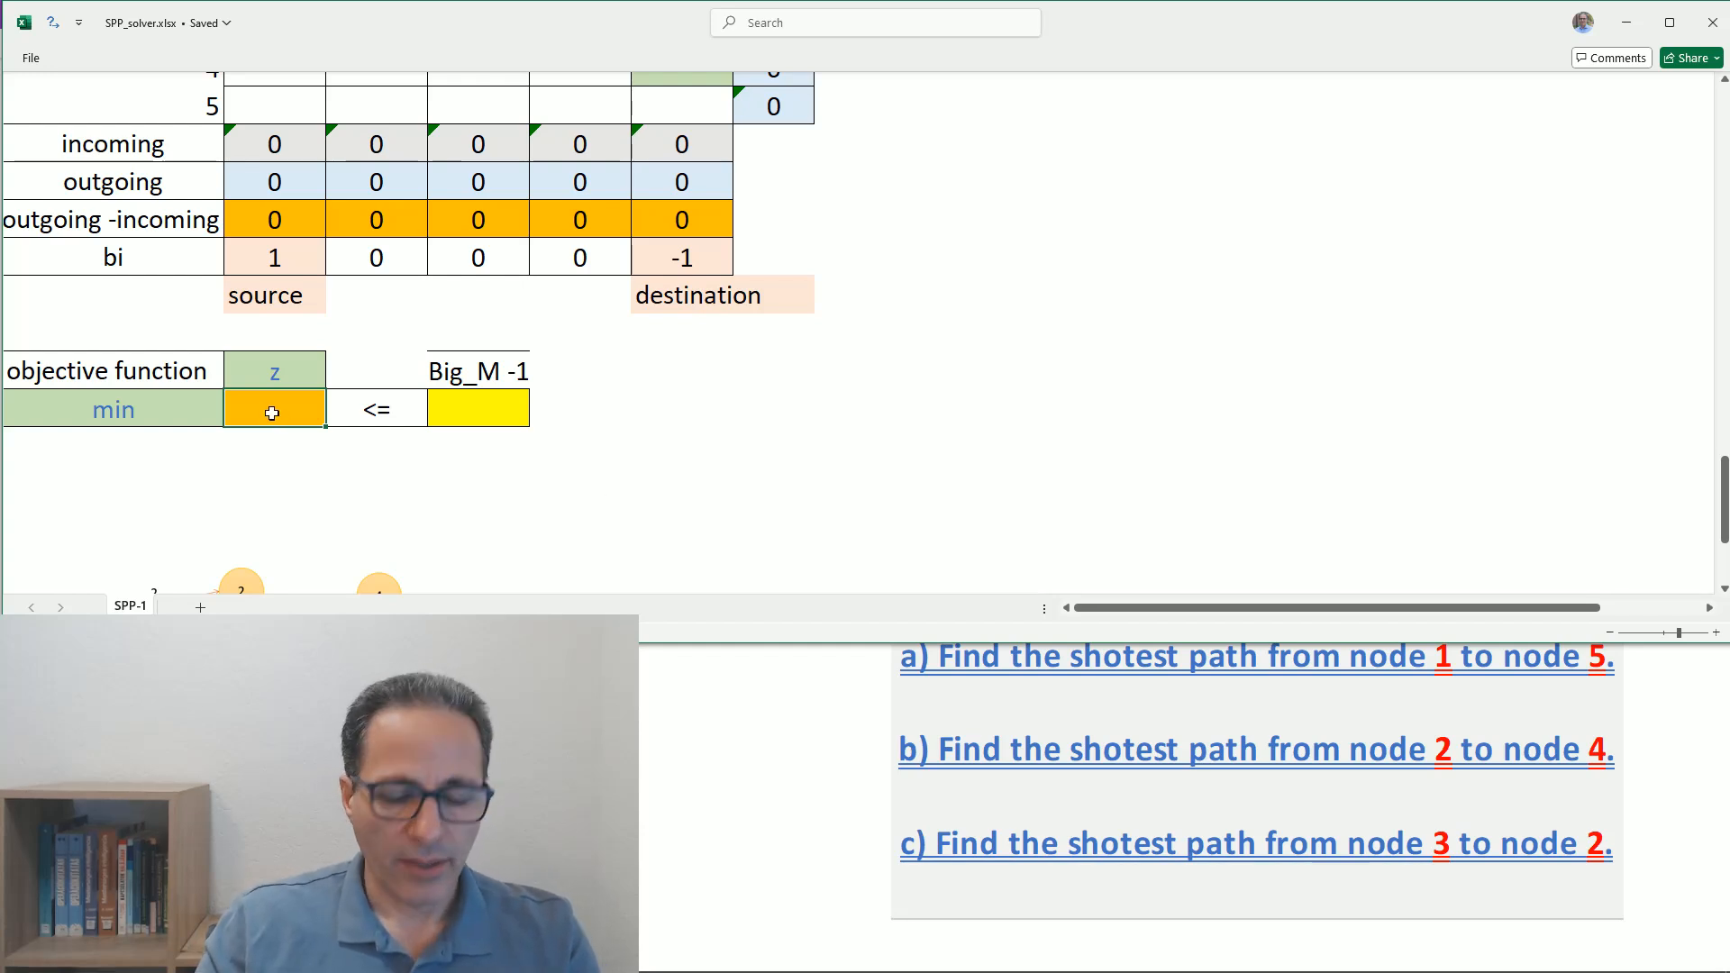
{"action": "type", "text": "="}
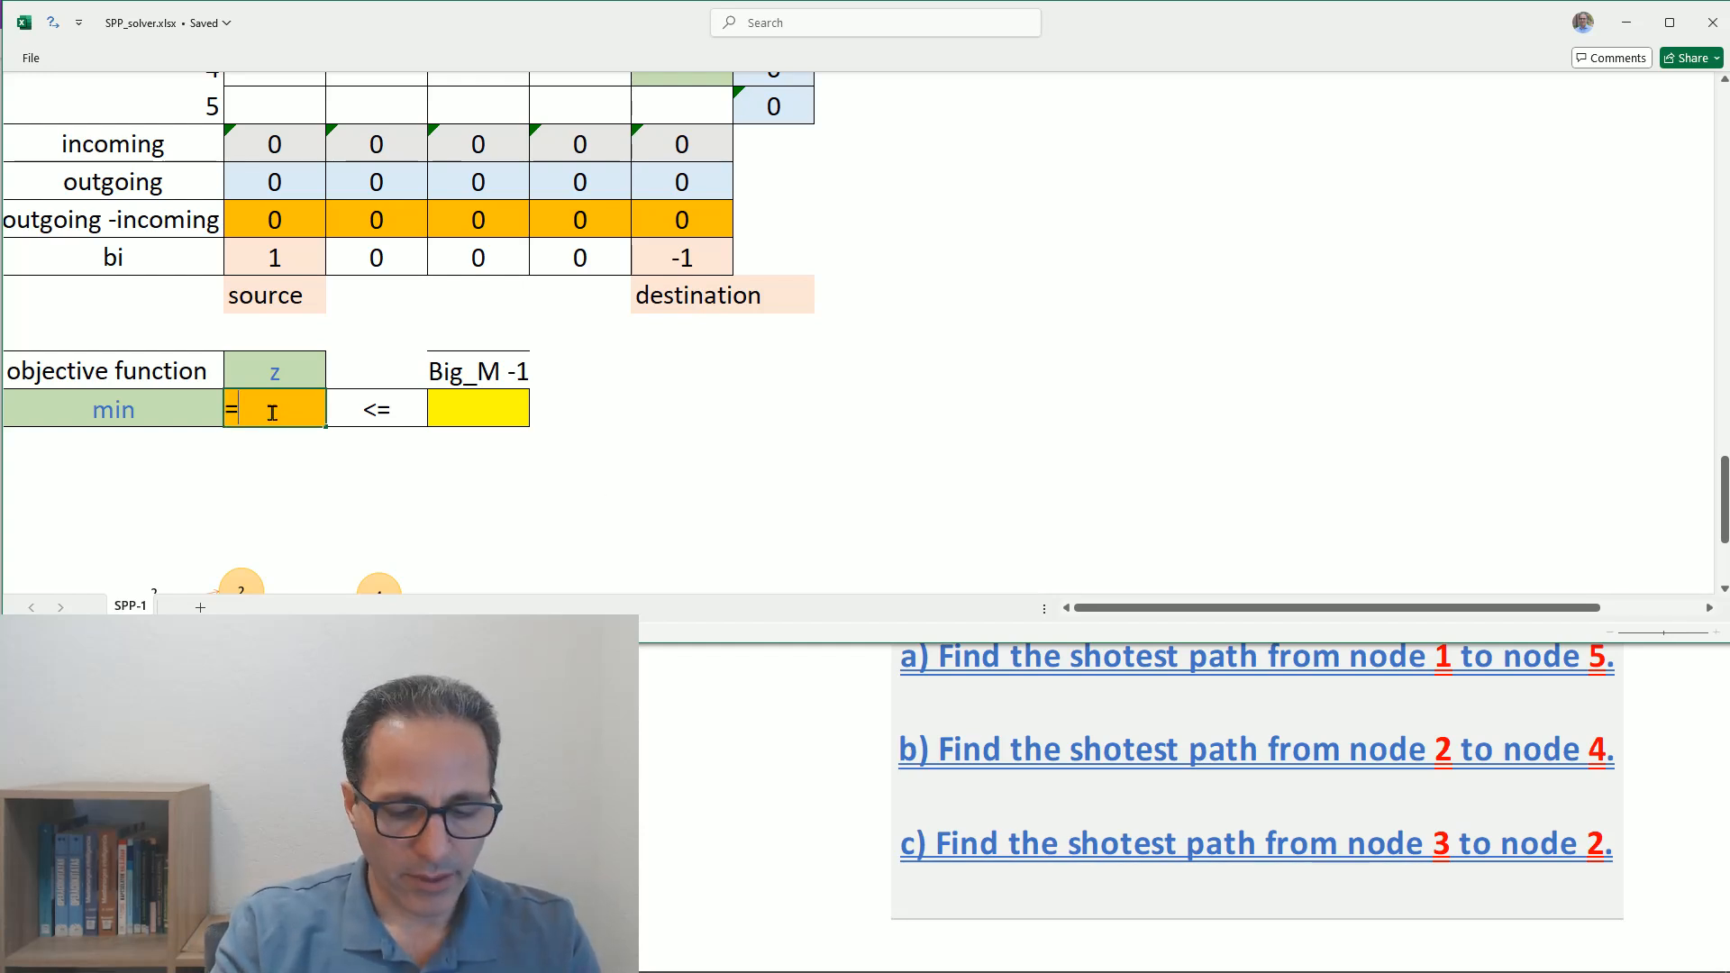
{"action": "type", "text": "sum"}
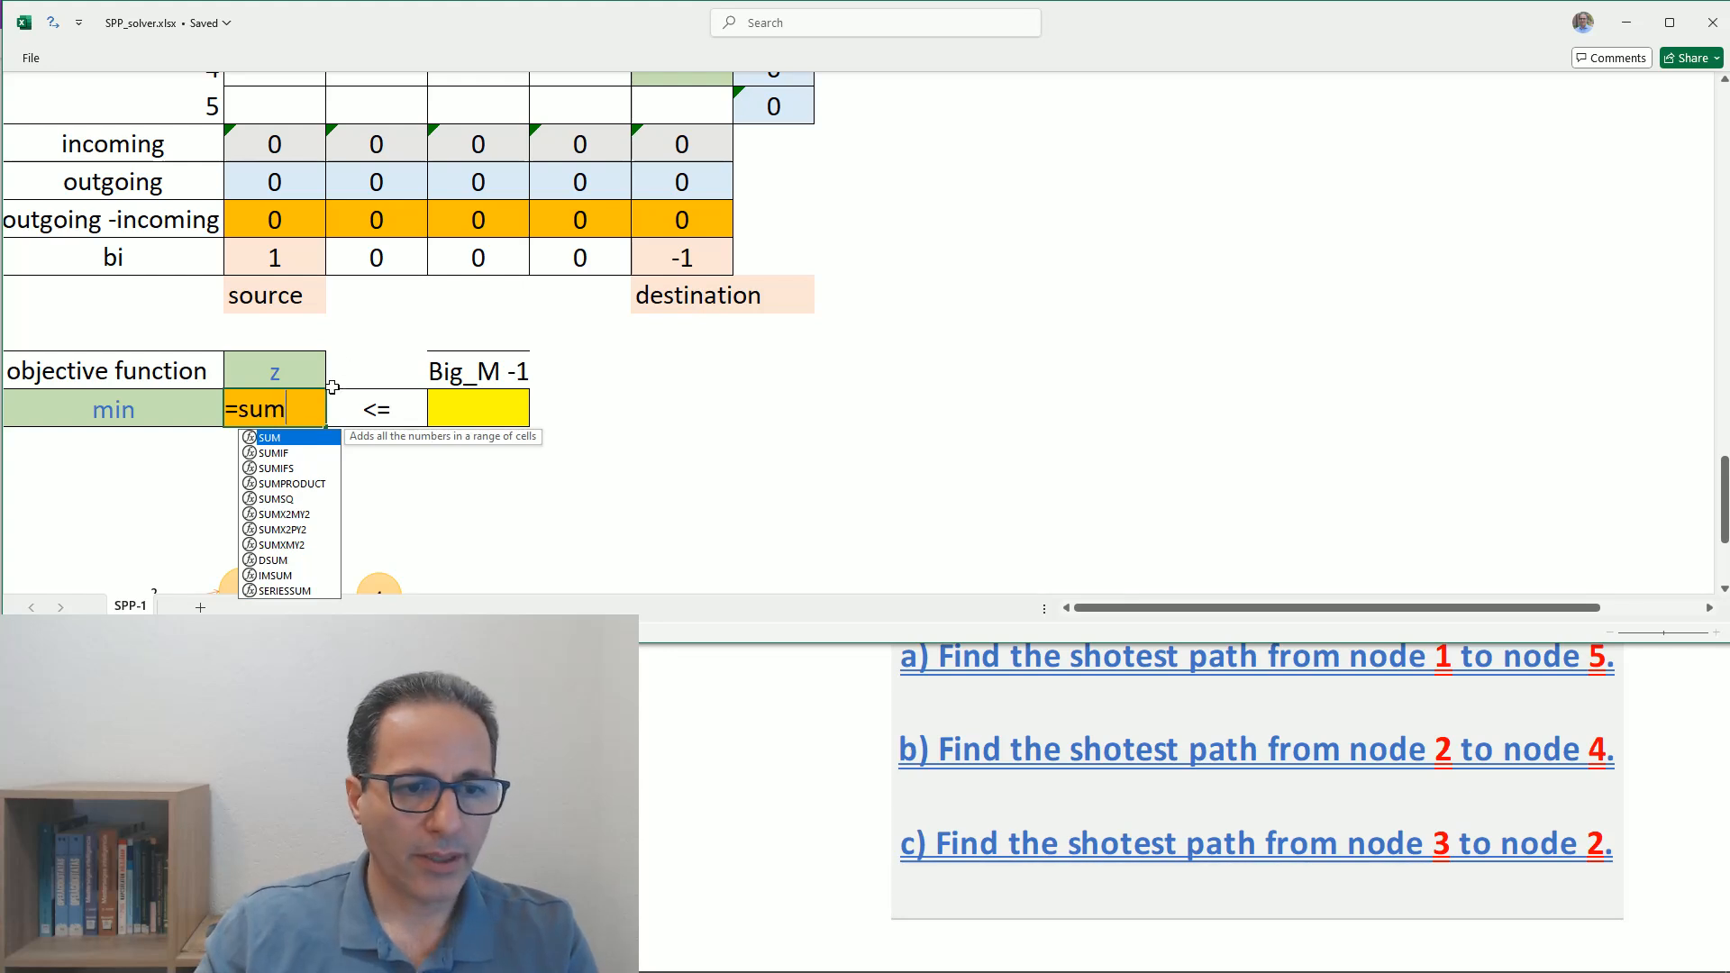
{"action": "double_click", "coordinate": [289, 483]}
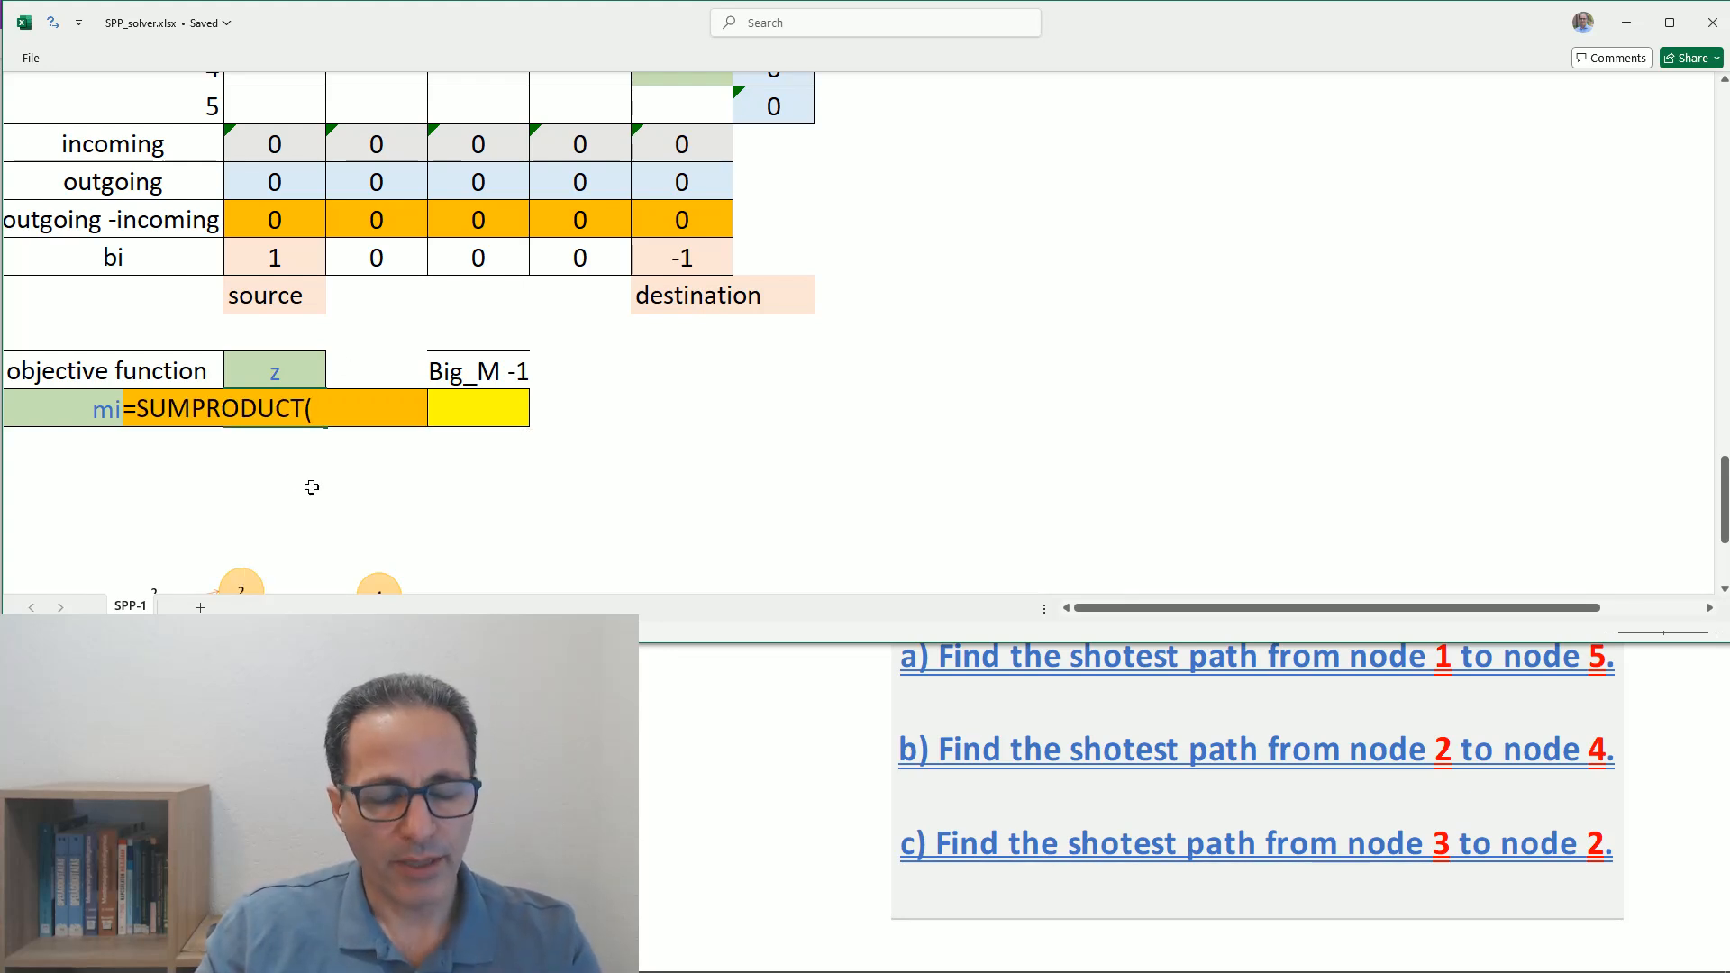
{"action": "scroll", "coordinate": [656, 430], "scroll_direction": "up", "scroll_amount": 5}
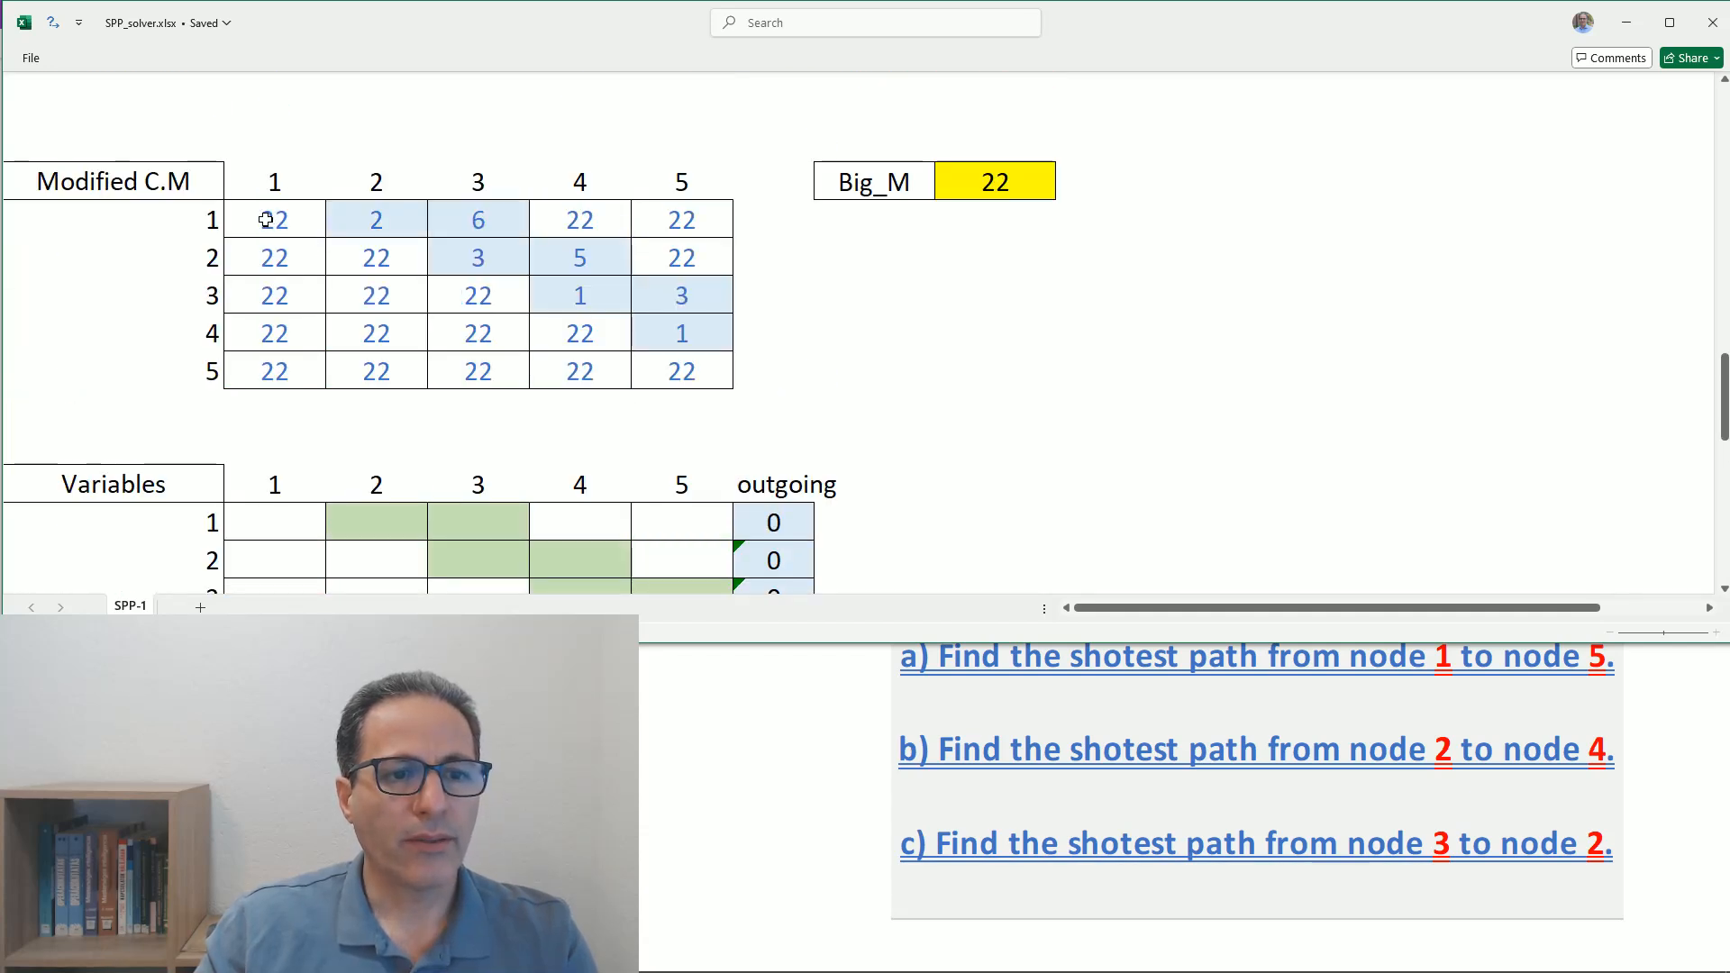
{"action": "left_click_drag", "start_coordinate": [266, 220], "coordinate": [663, 360]}
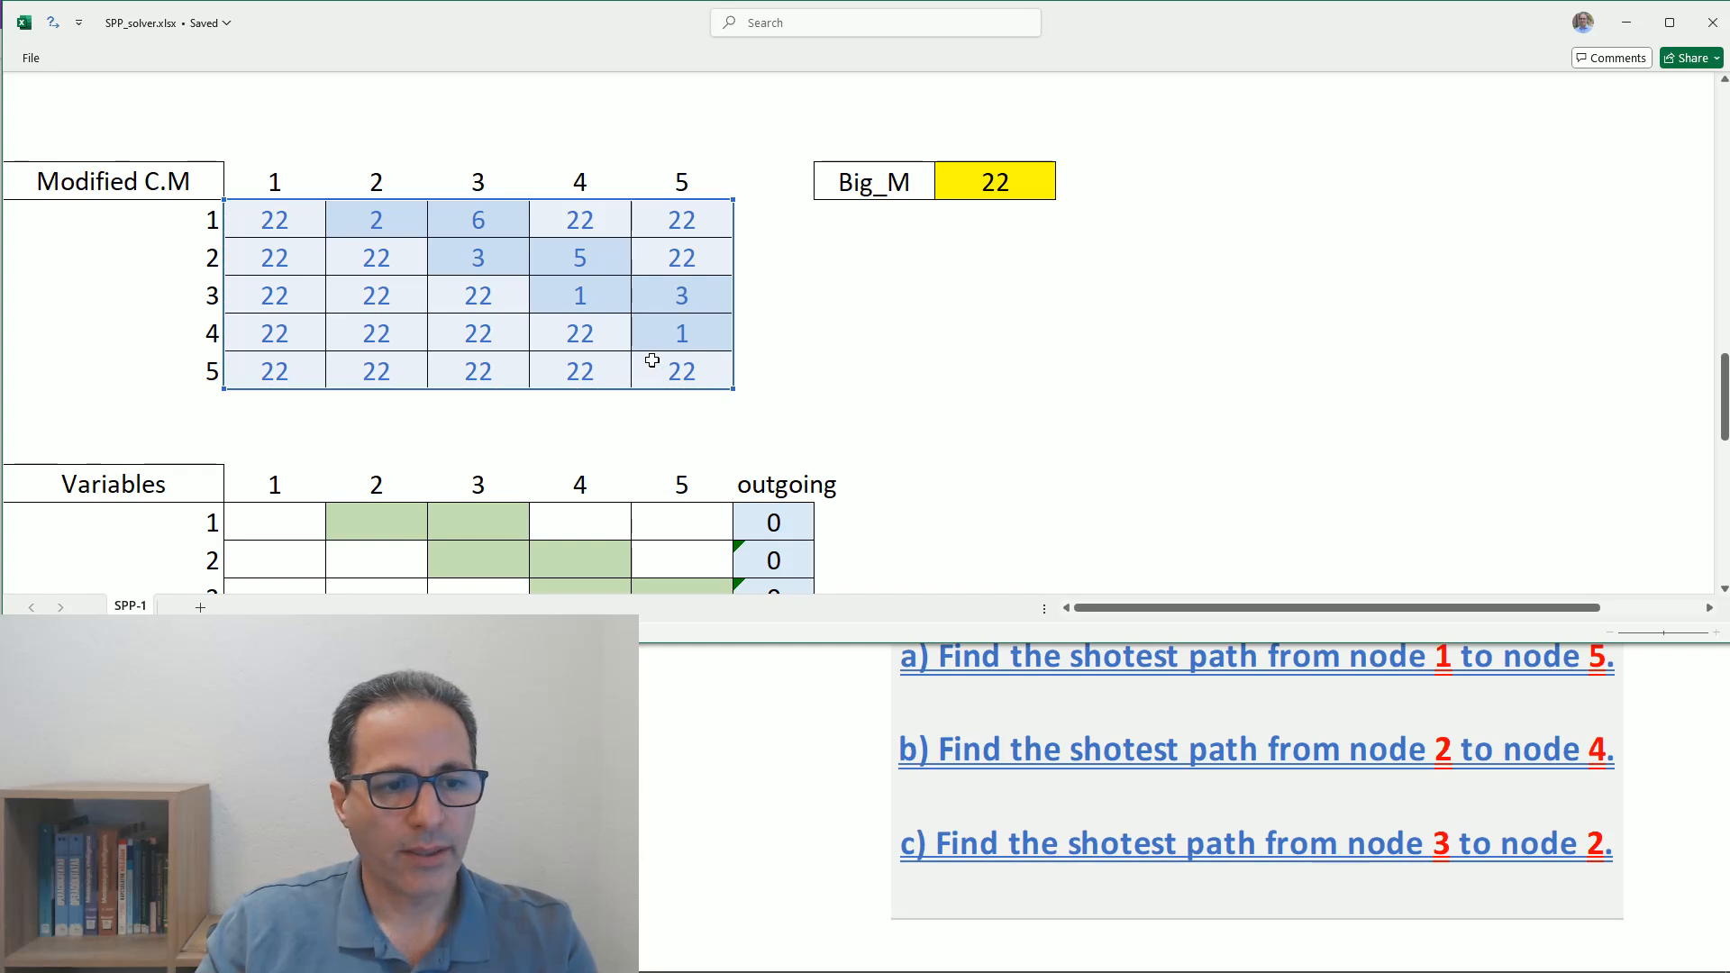
{"action": "scroll", "coordinate": [652, 360], "scroll_direction": "down", "scroll_amount": 2}
{"action": "mouse_move", "coordinate": [278, 293]}
{"action": "left_mouse_down"}
{"action": "mouse_move", "coordinate": [598, 324]}
{"action": "mouse_move", "coordinate": [657, 371]}
{"action": "mouse_move", "coordinate": [654, 434]}
{"action": "left_mouse_up"}
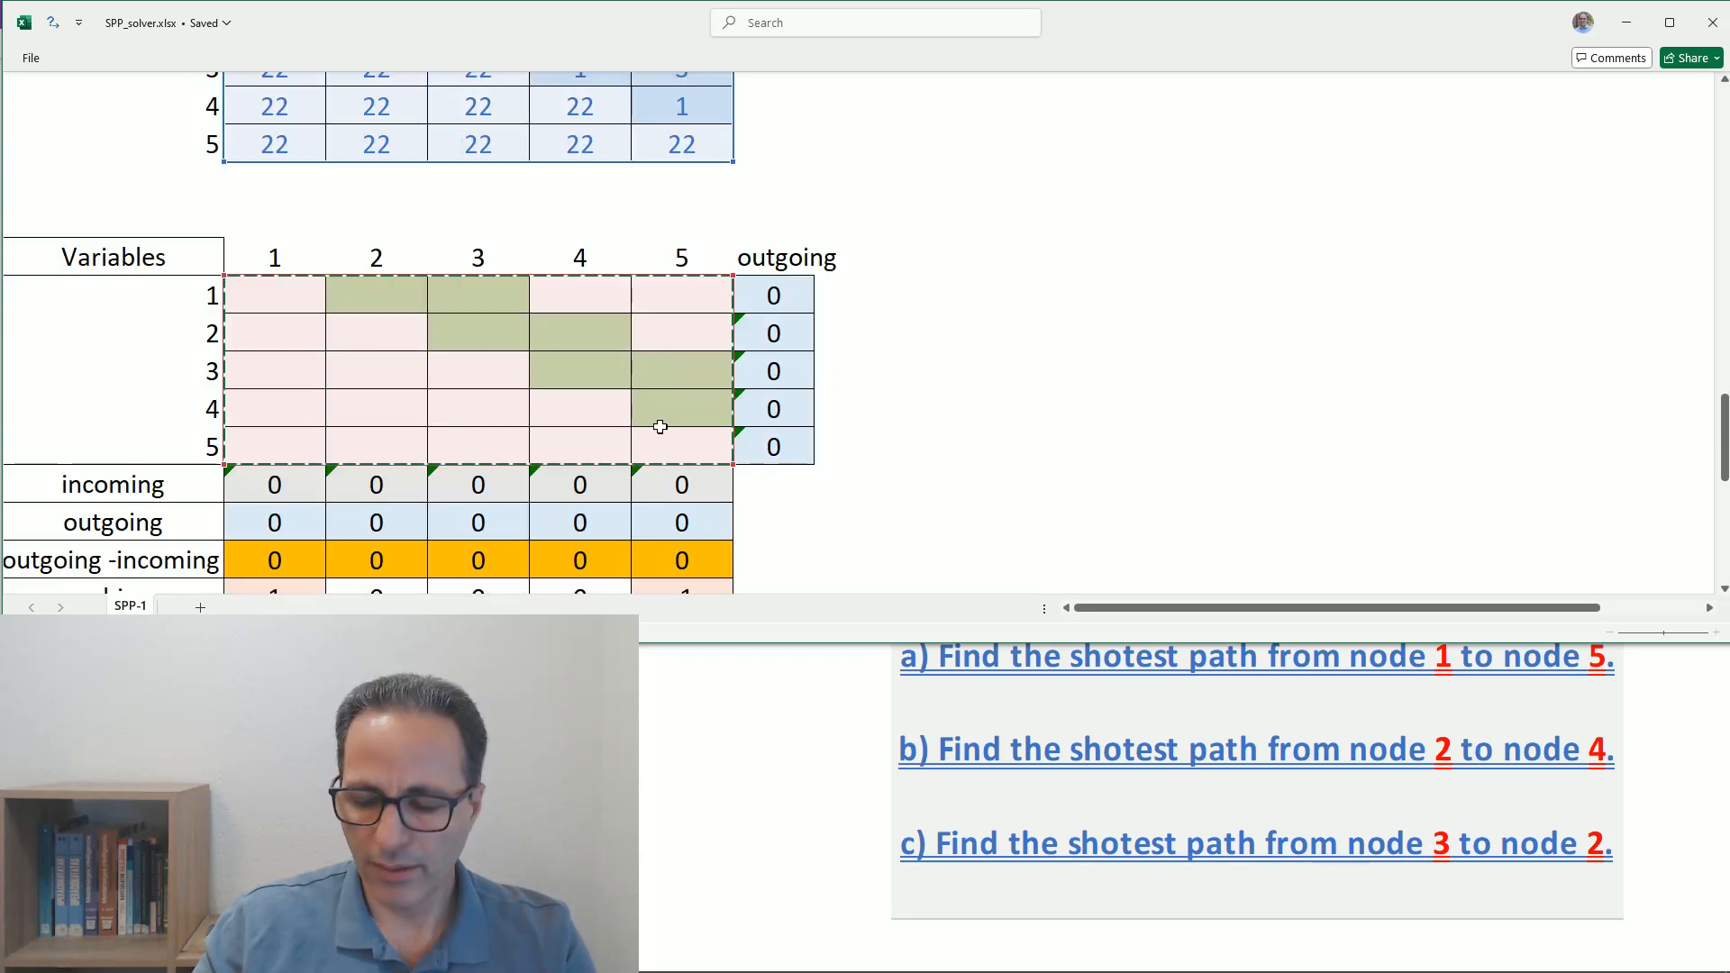
{"action": "key", "text": "Return"}
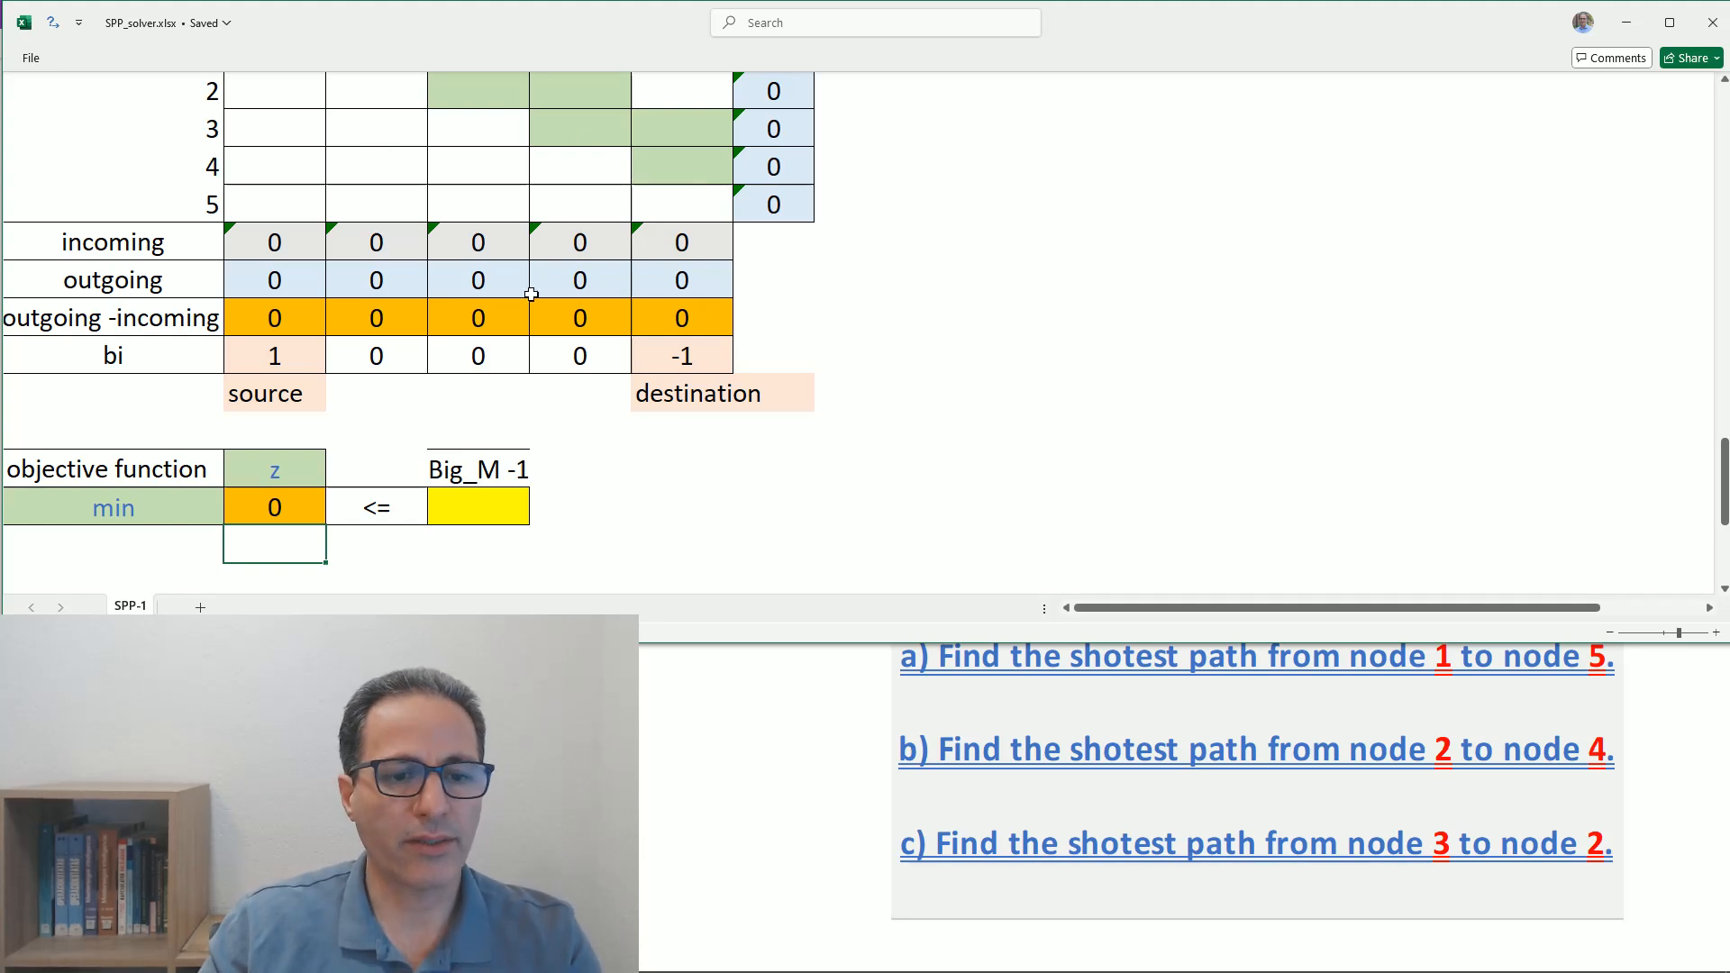
- Enter a formula under Big_M -1 that subtracts 1 from the Big_M value in I26
{"action": "left_click", "coordinate": [474, 517]}
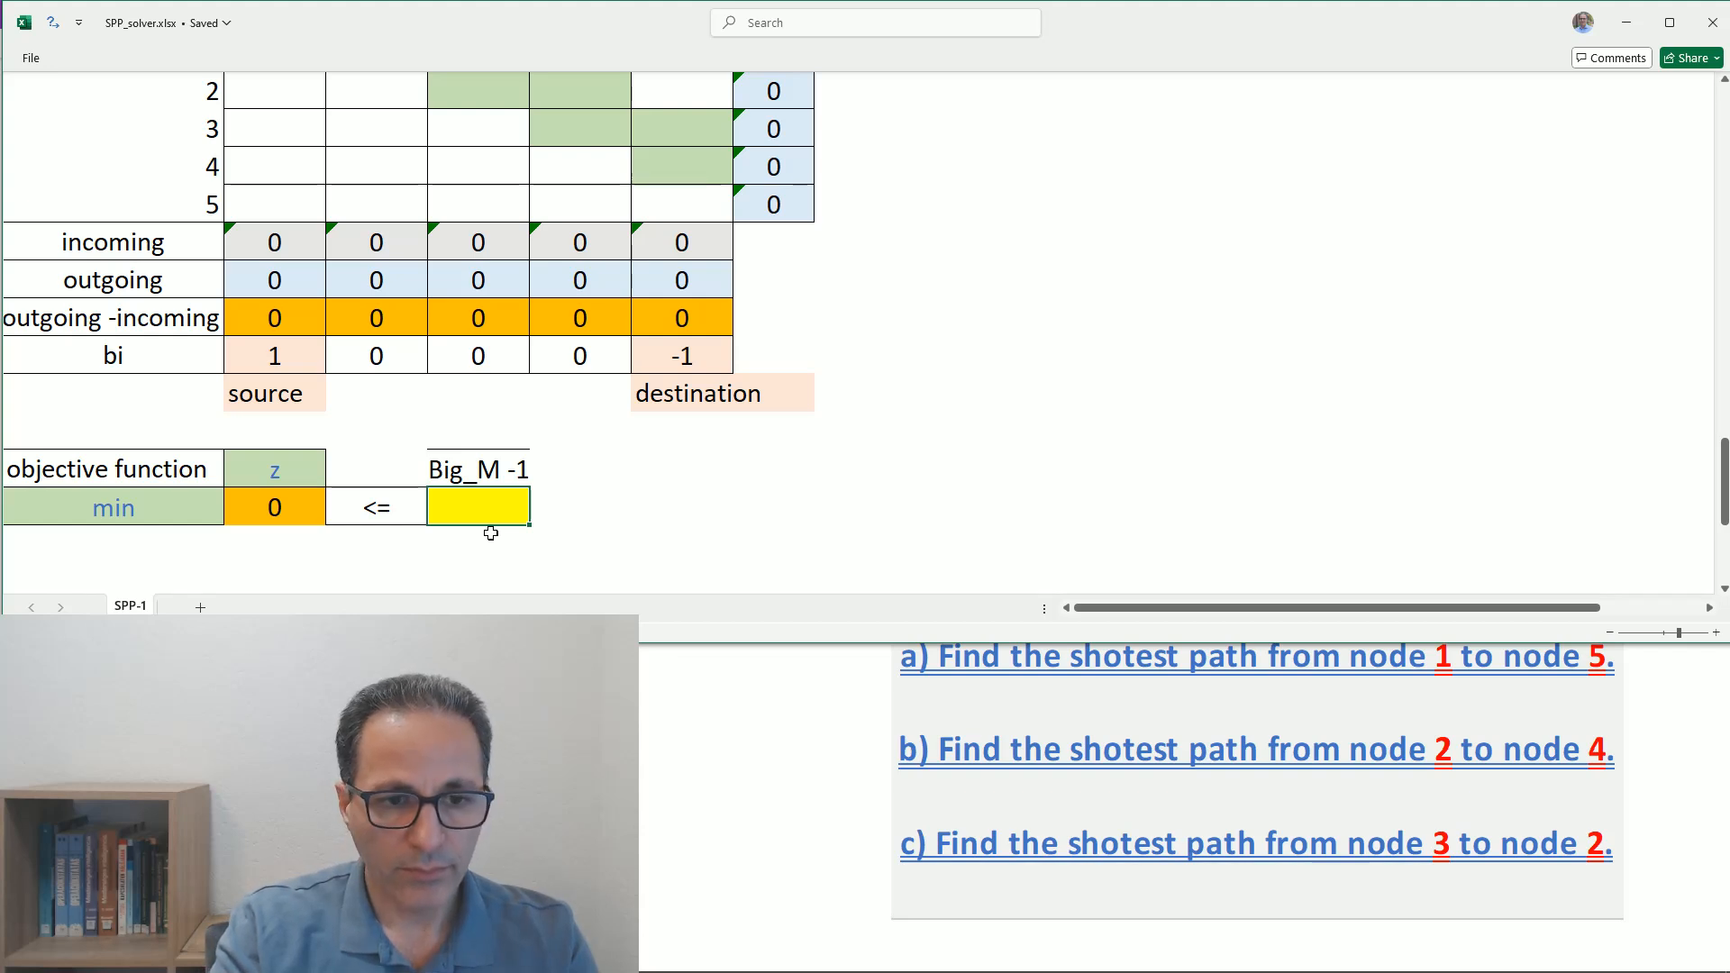
{"action": "type", "text": "="}
{"action": "scroll", "coordinate": [838, 475], "scroll_direction": "up", "scroll_amount": 2}
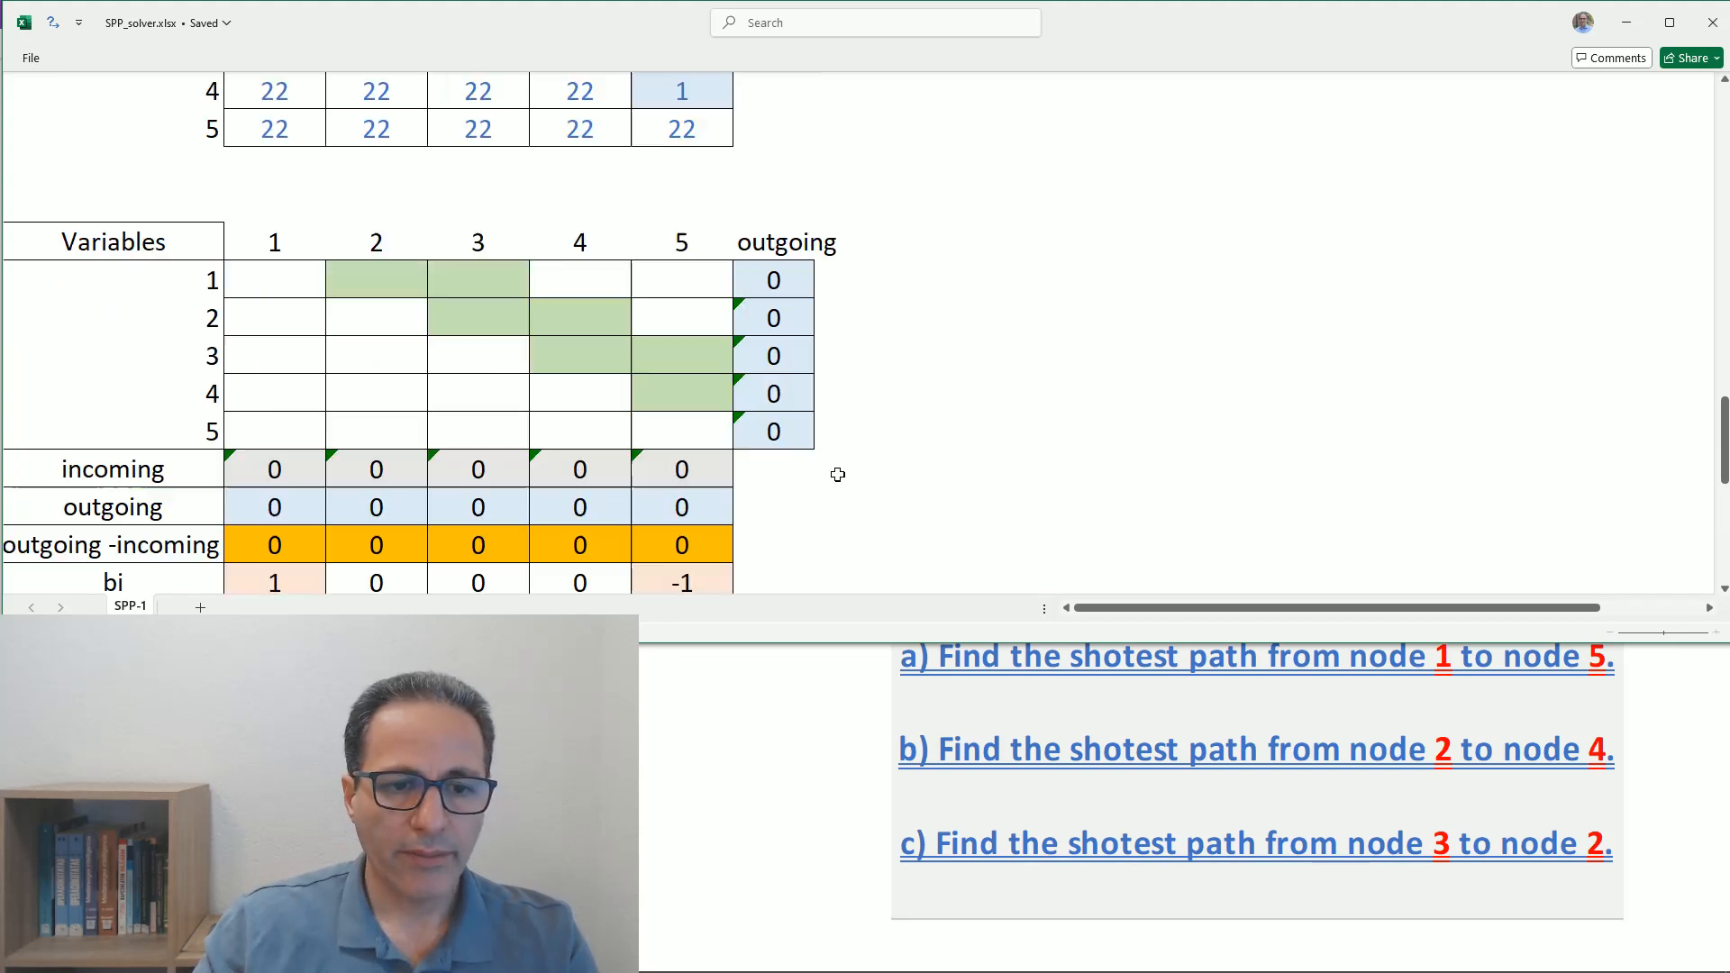
{"action": "scroll", "coordinate": [838, 475], "scroll_direction": "up", "scroll_amount": 3}
{"action": "left_click", "coordinate": [999, 279]}
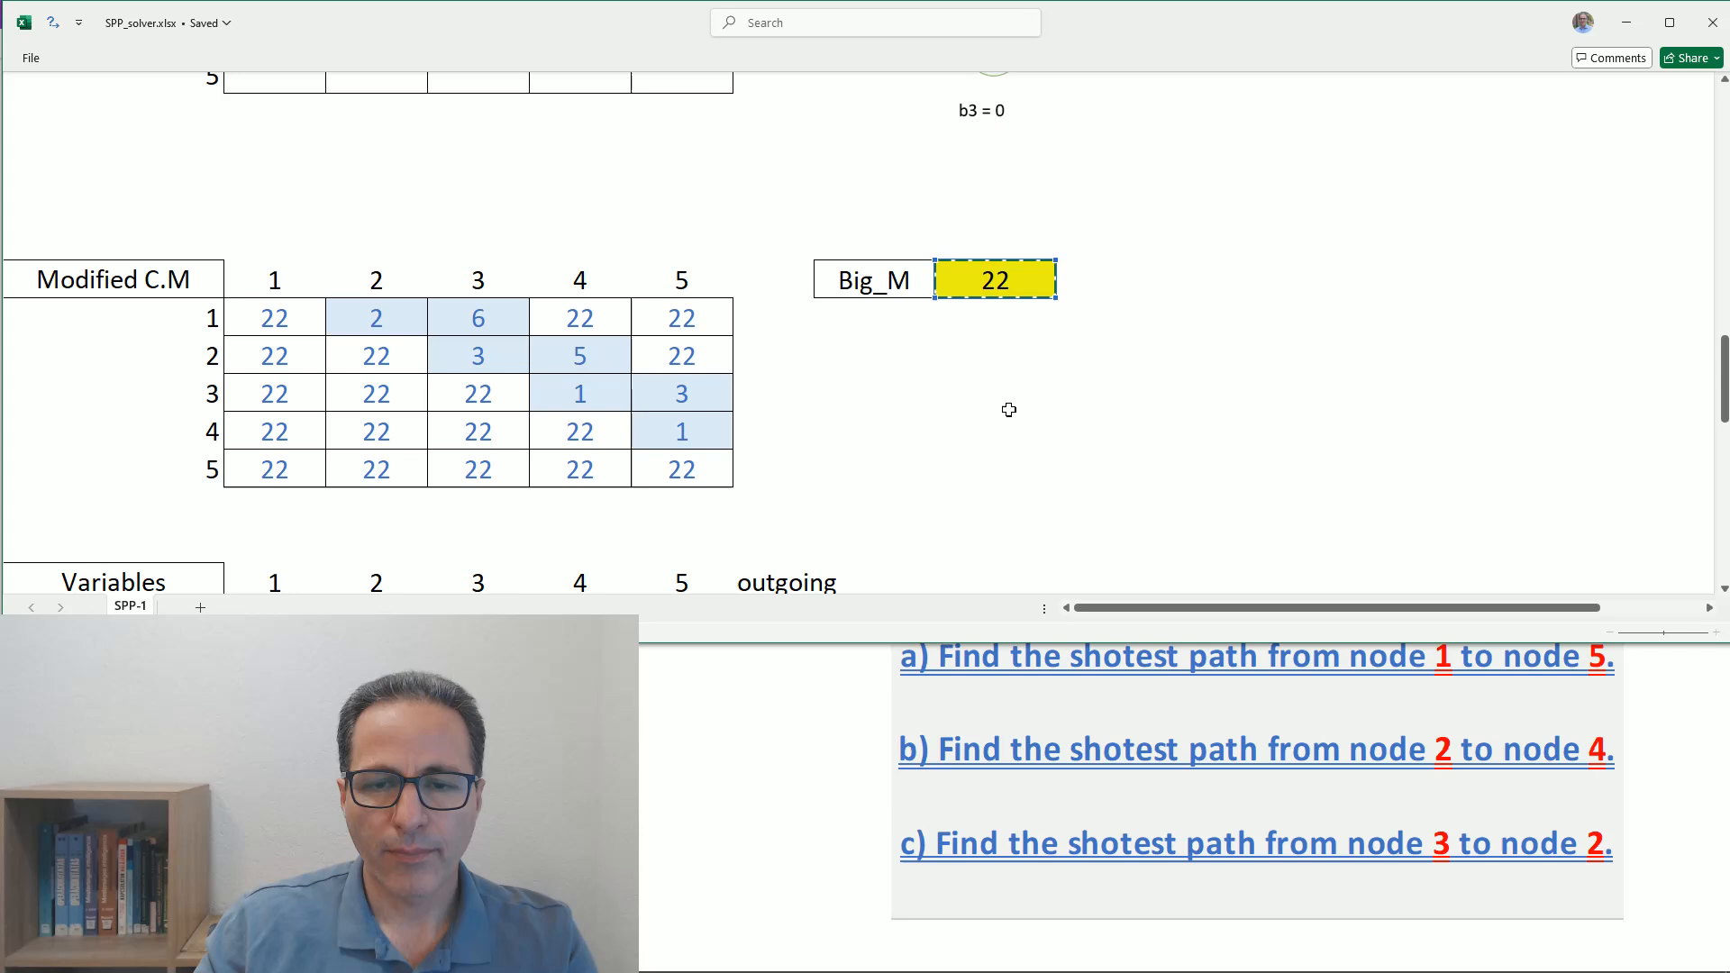
{"action": "scroll", "coordinate": [1007, 410], "scroll_direction": "down", "scroll_amount": 6}
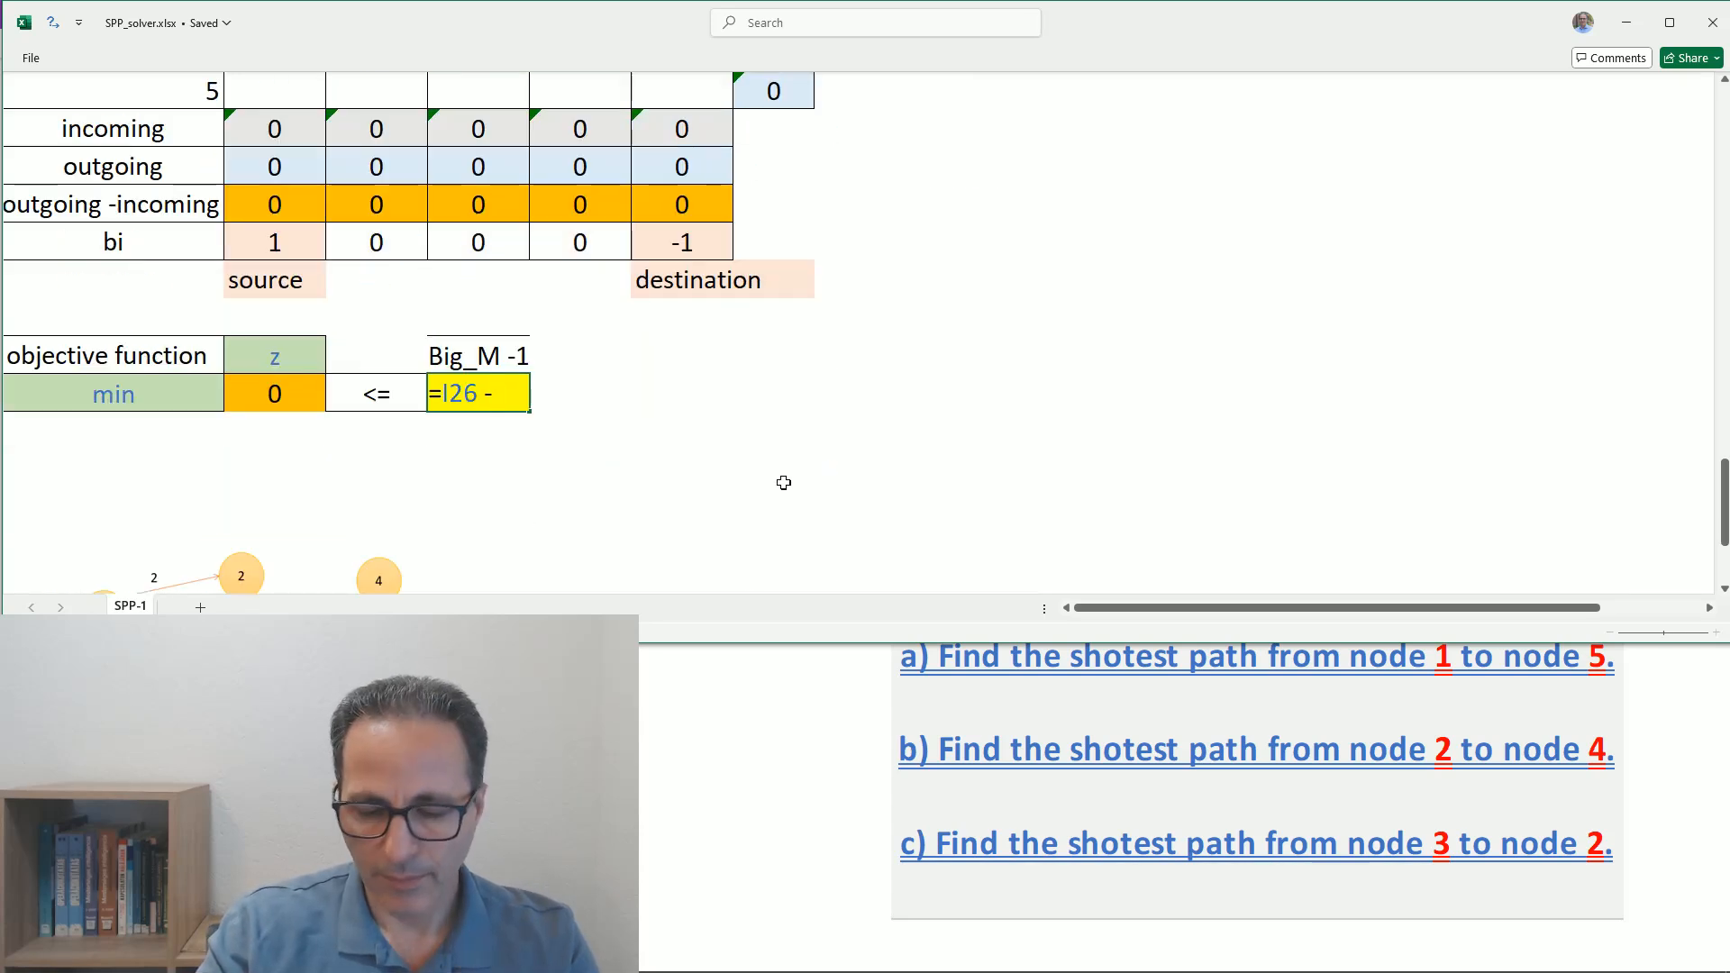
{"action": "key", "text": "Return"}
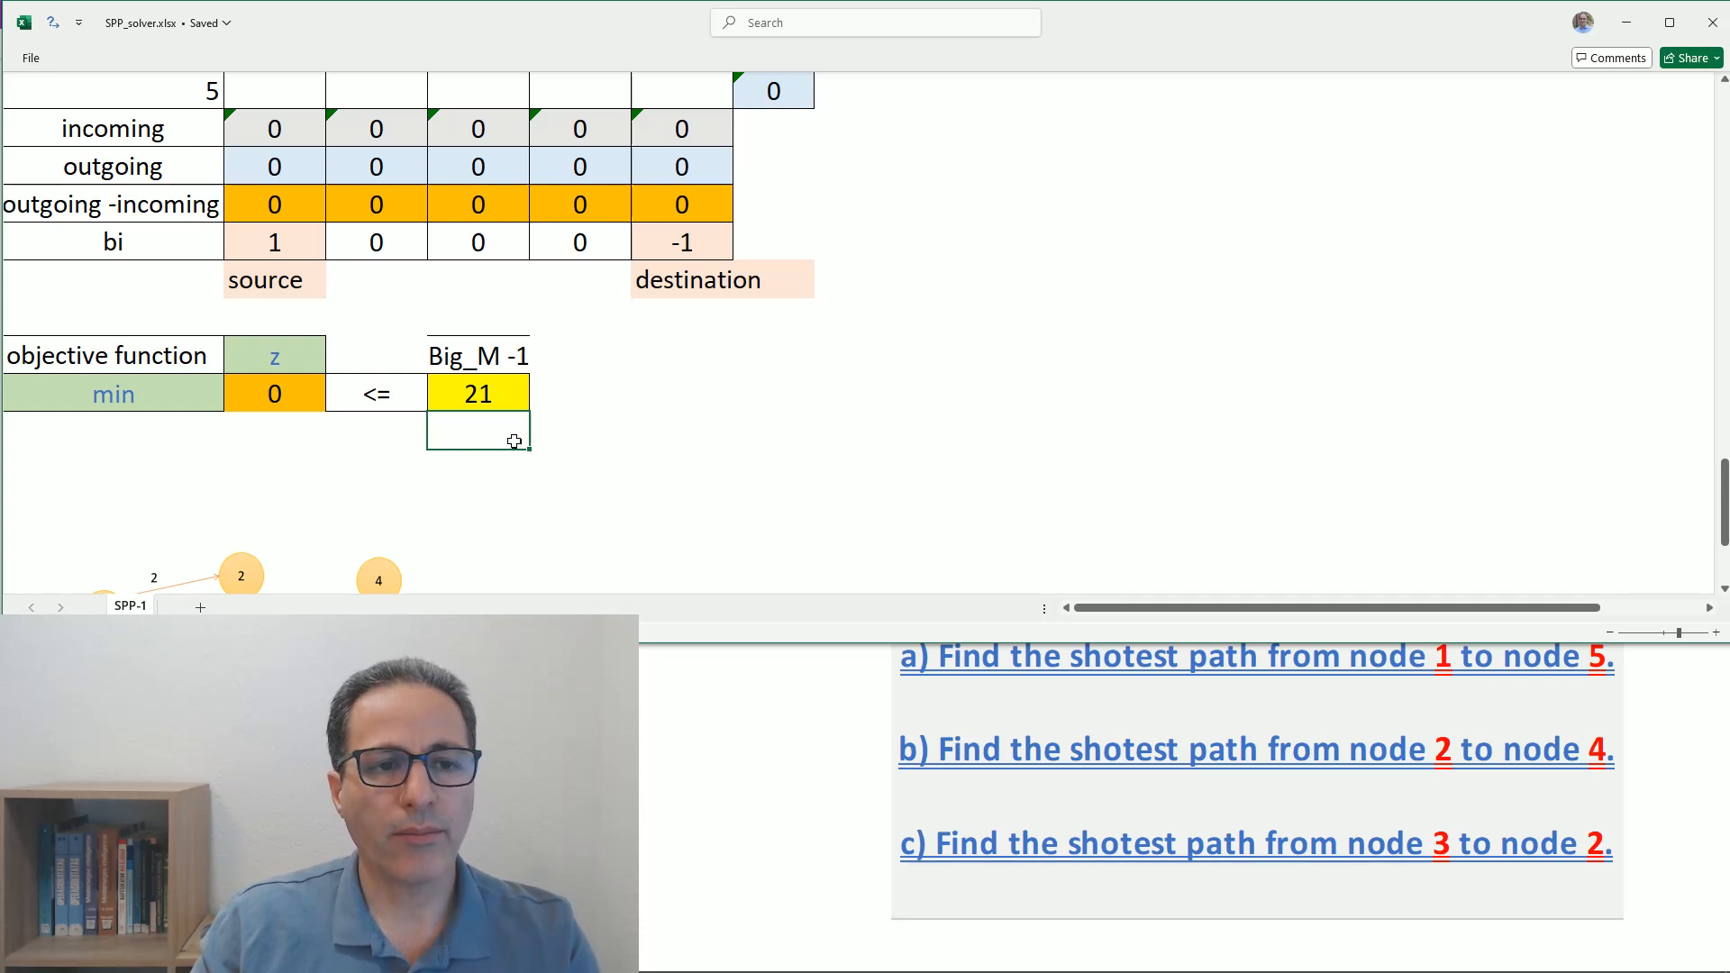
- Open Solver and set the objective to the z value cell $B$47 with the Min option
{"action": "scroll", "coordinate": [529, 402], "scroll_direction": "up", "scroll_amount": 2}
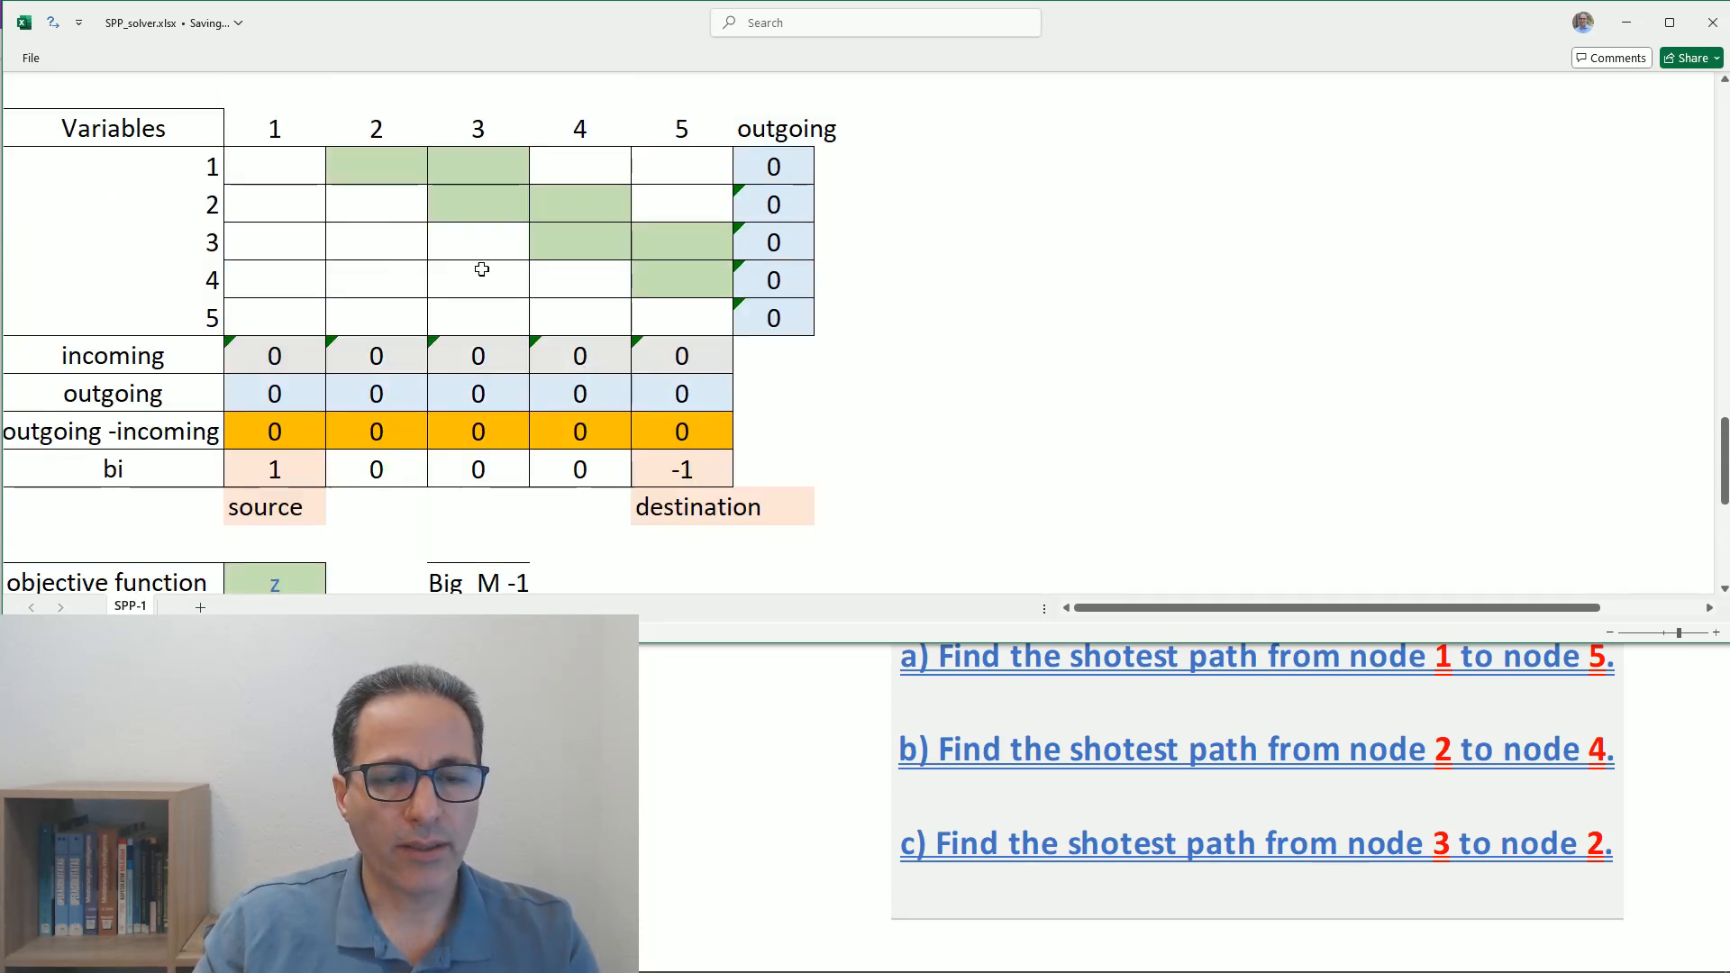
{"action": "scroll", "coordinate": [685, 337], "scroll_direction": "down", "scroll_amount": 2}
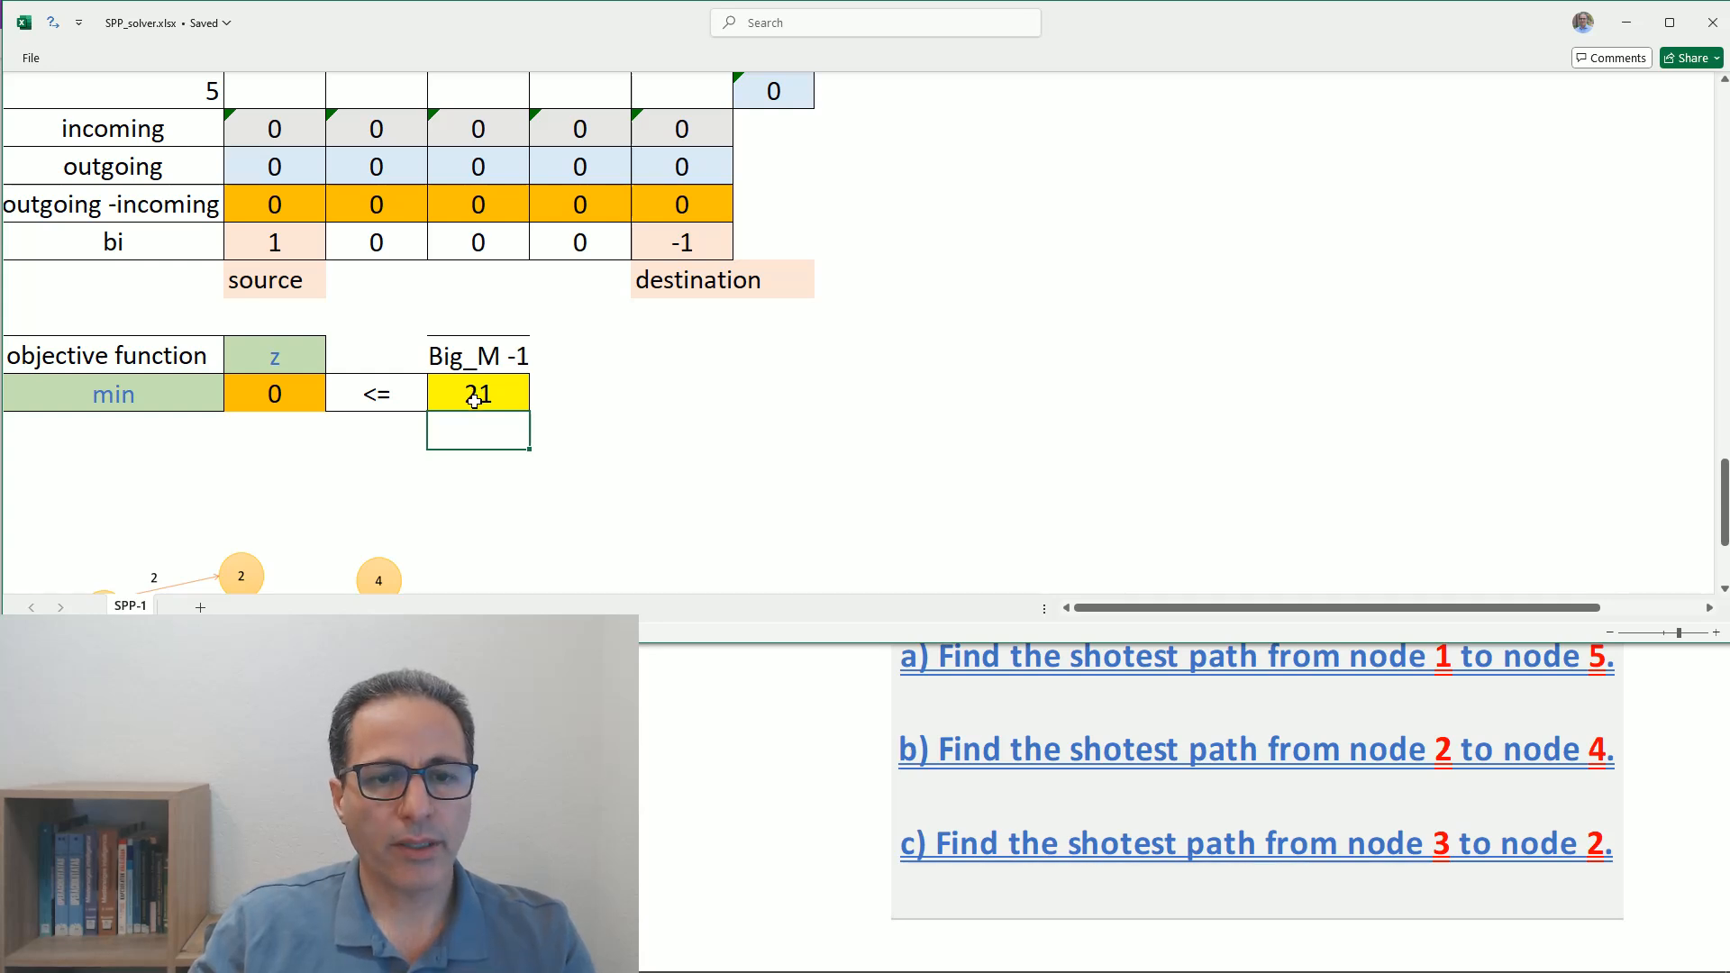
{"action": "left_click", "coordinate": [285, 393]}
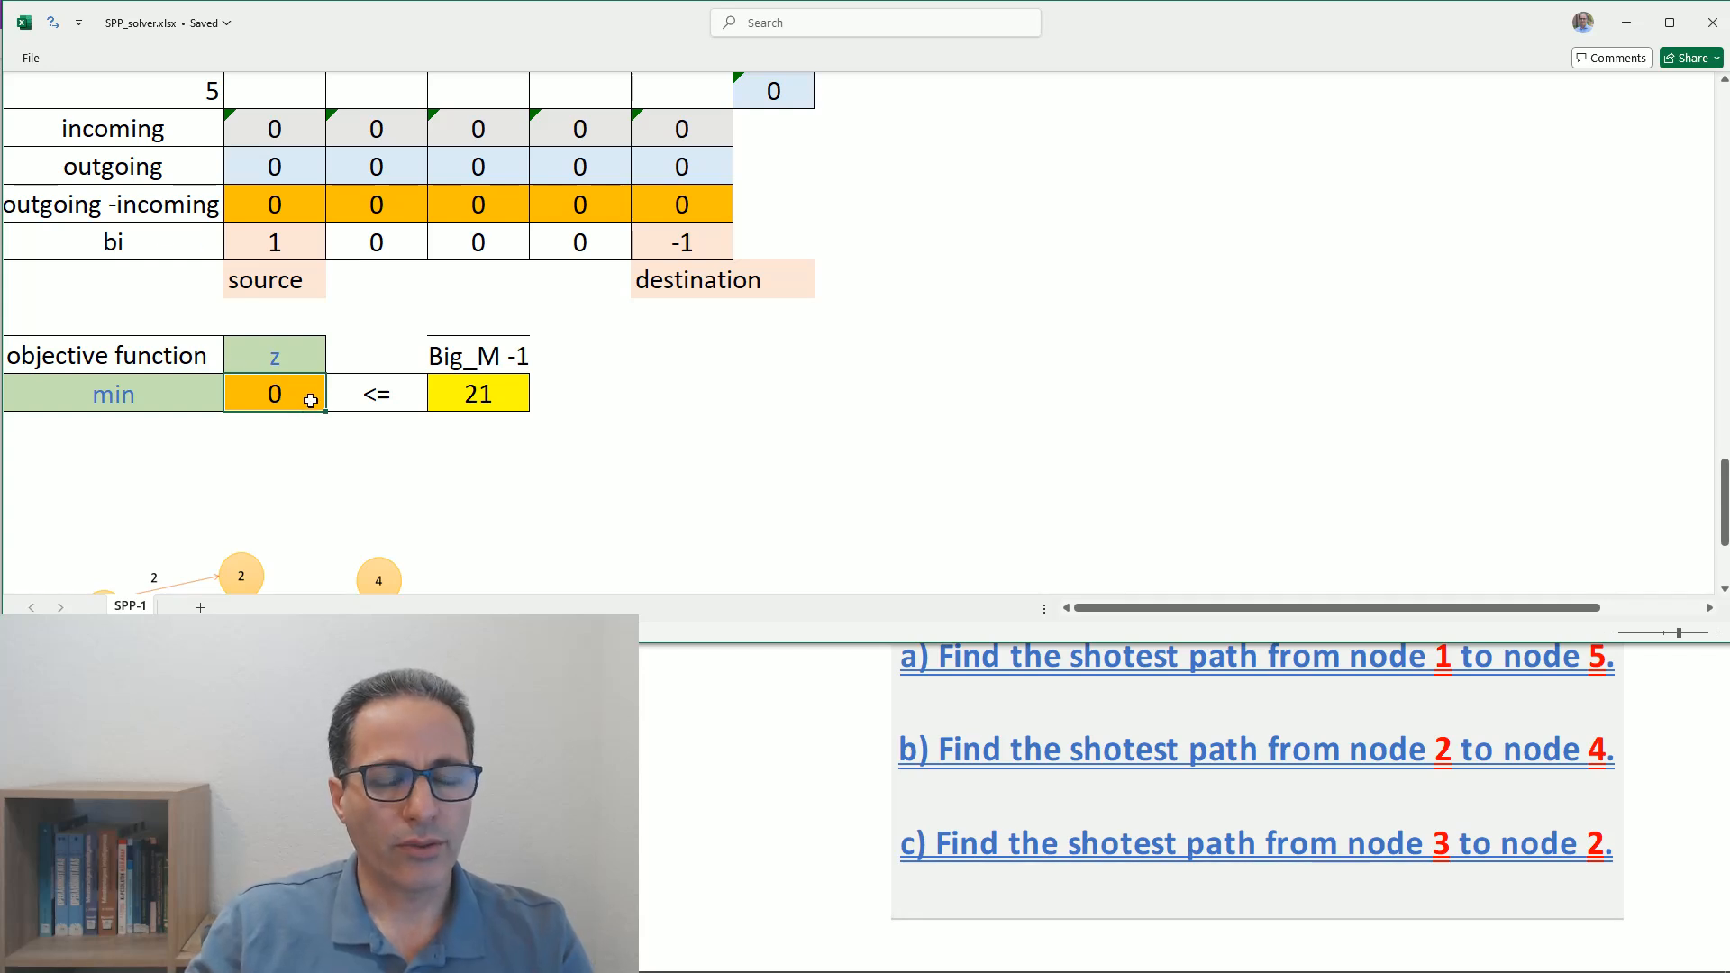
{"action": "left_click", "coordinate": [53, 23]}
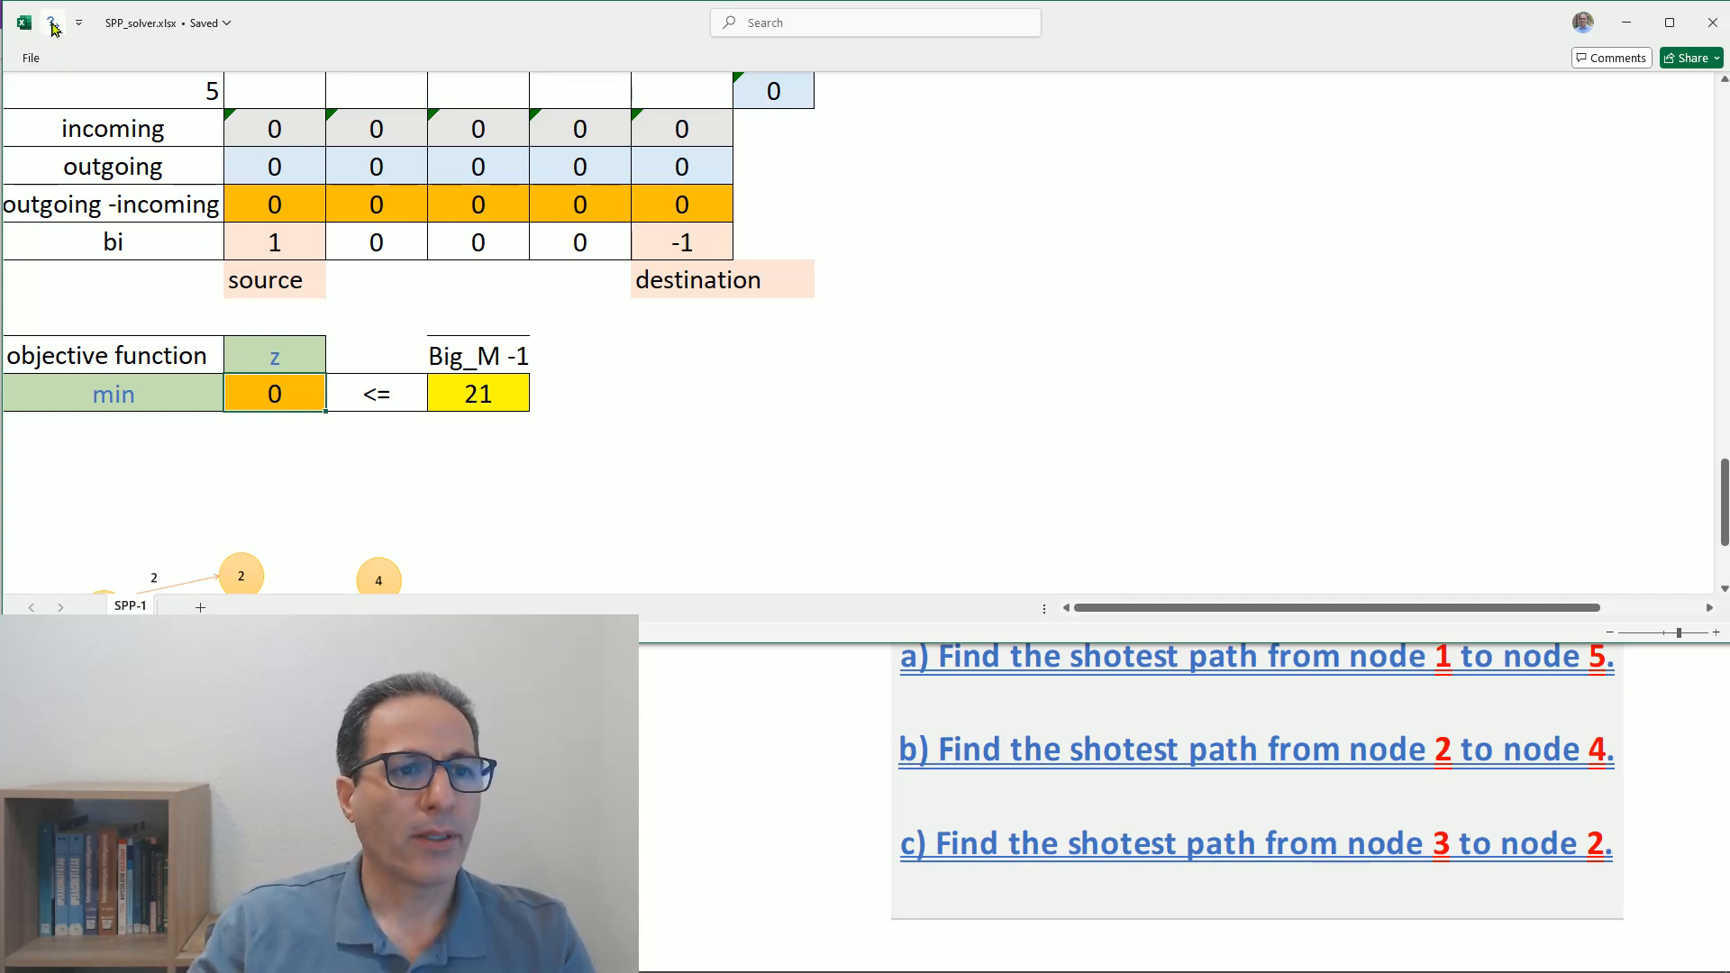
{"action": "left_click_drag", "start_coordinate": [1067, 200], "coordinate": [1009, 50]}
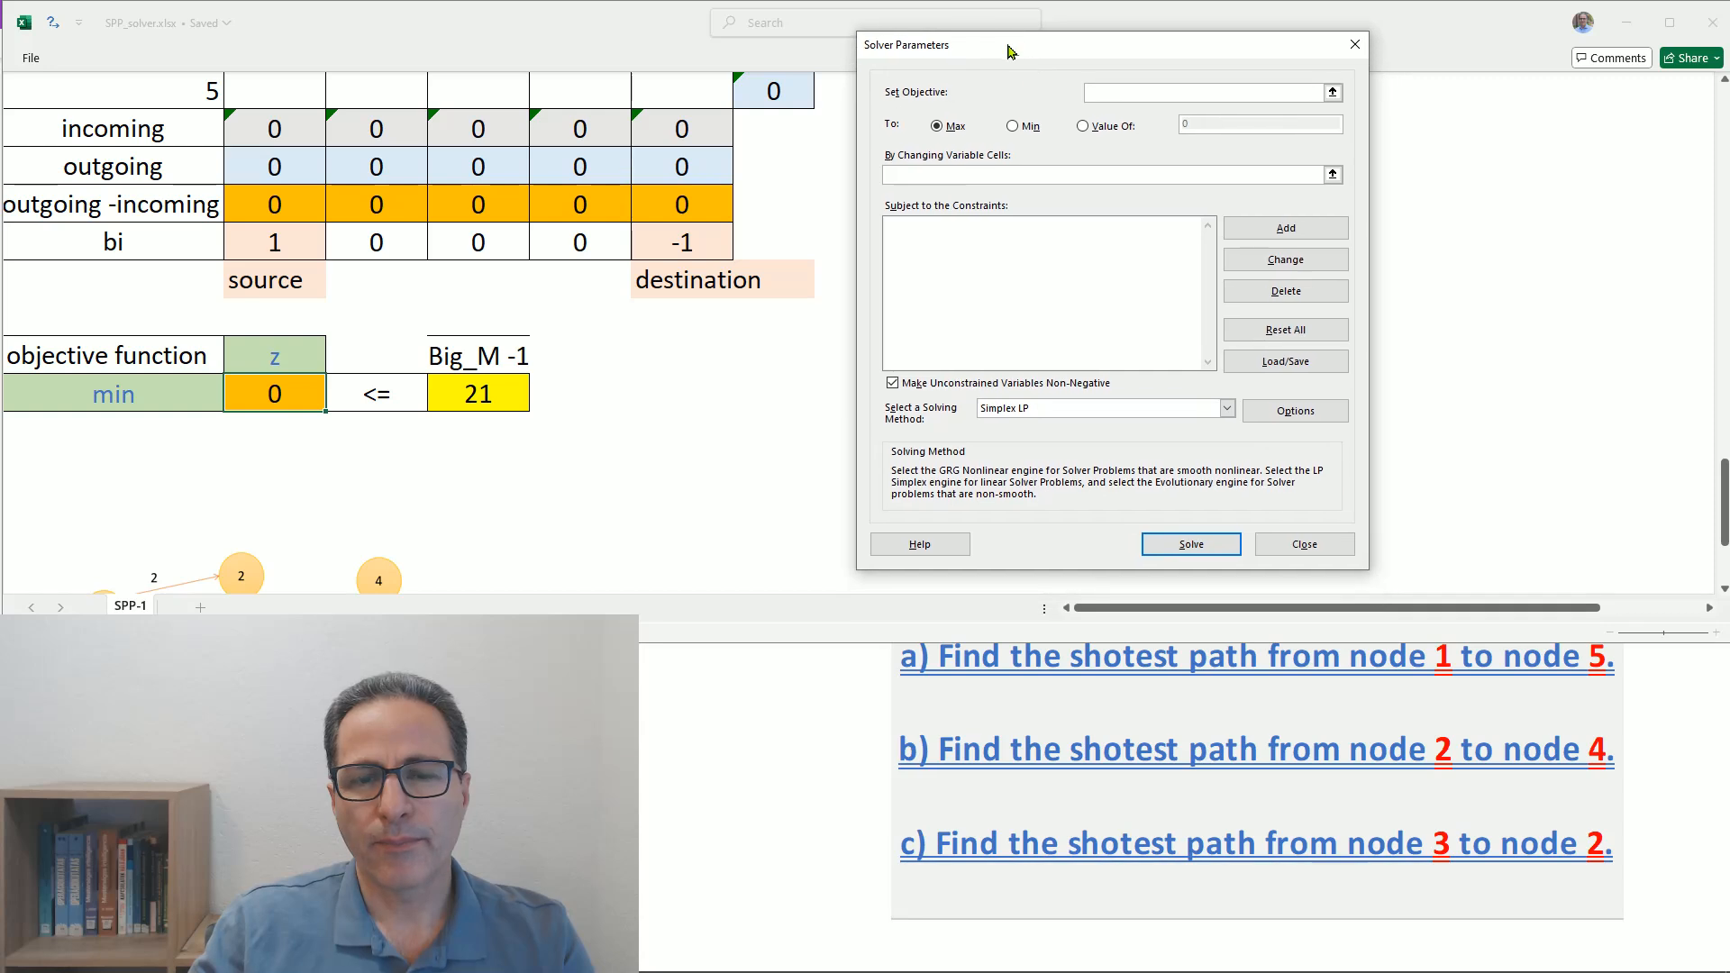
{"action": "left_click", "coordinate": [1093, 90]}
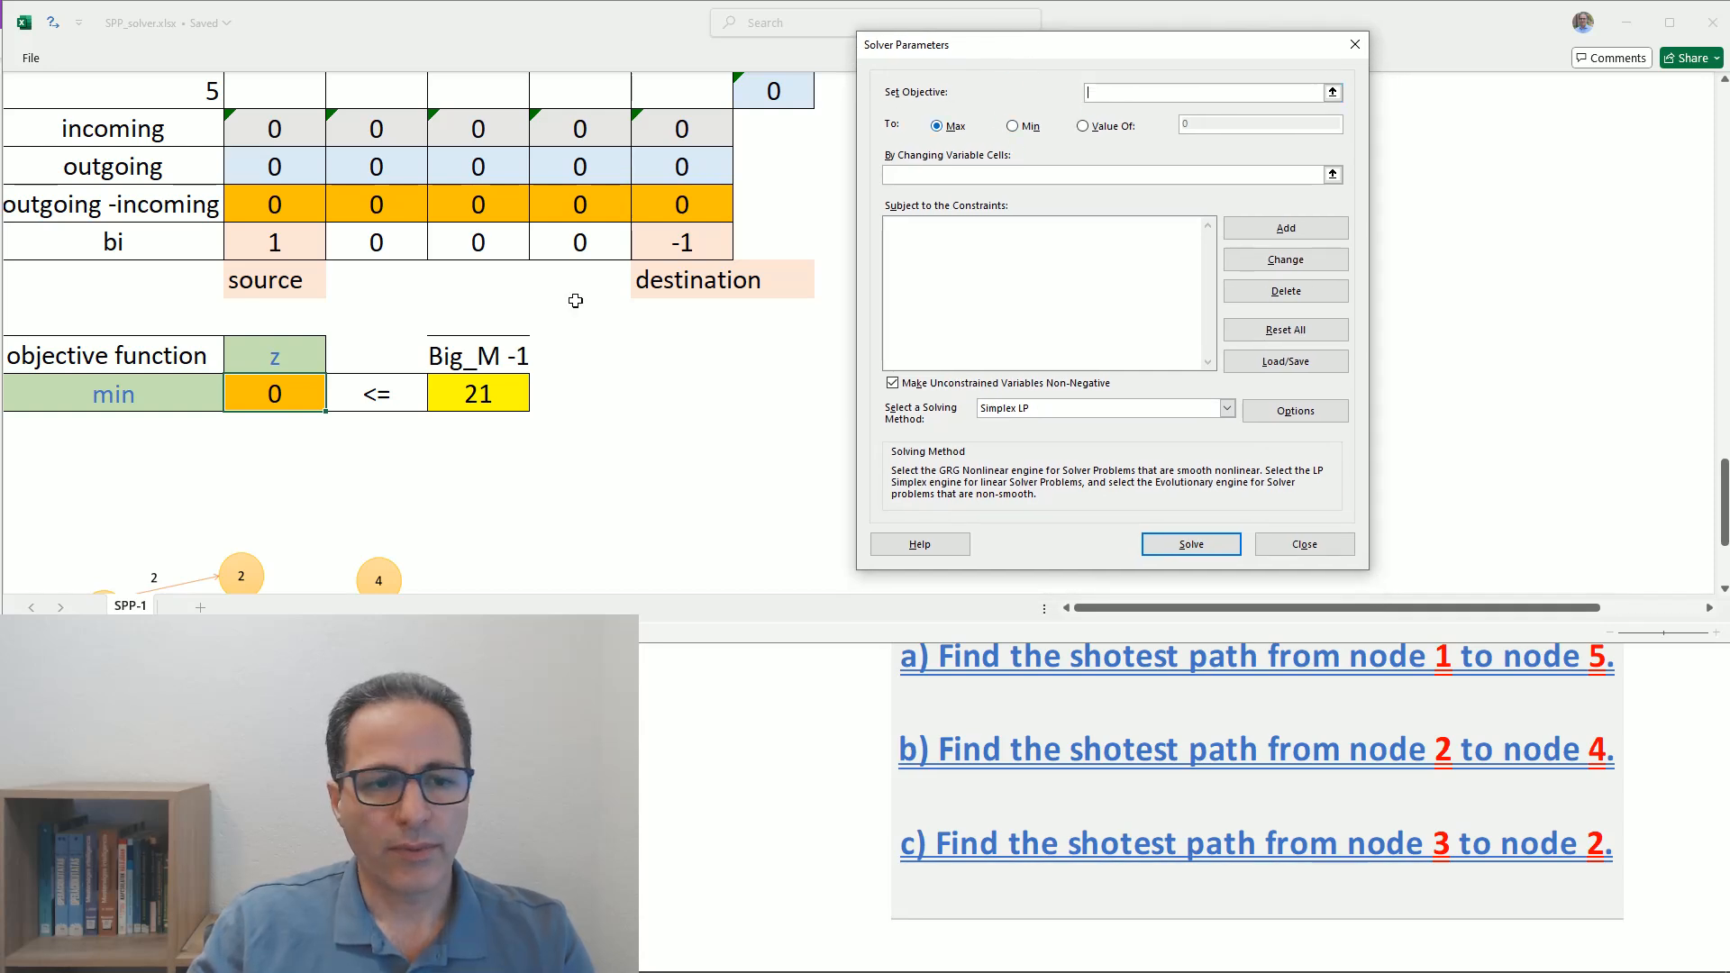
{"action": "left_click", "coordinate": [268, 402]}
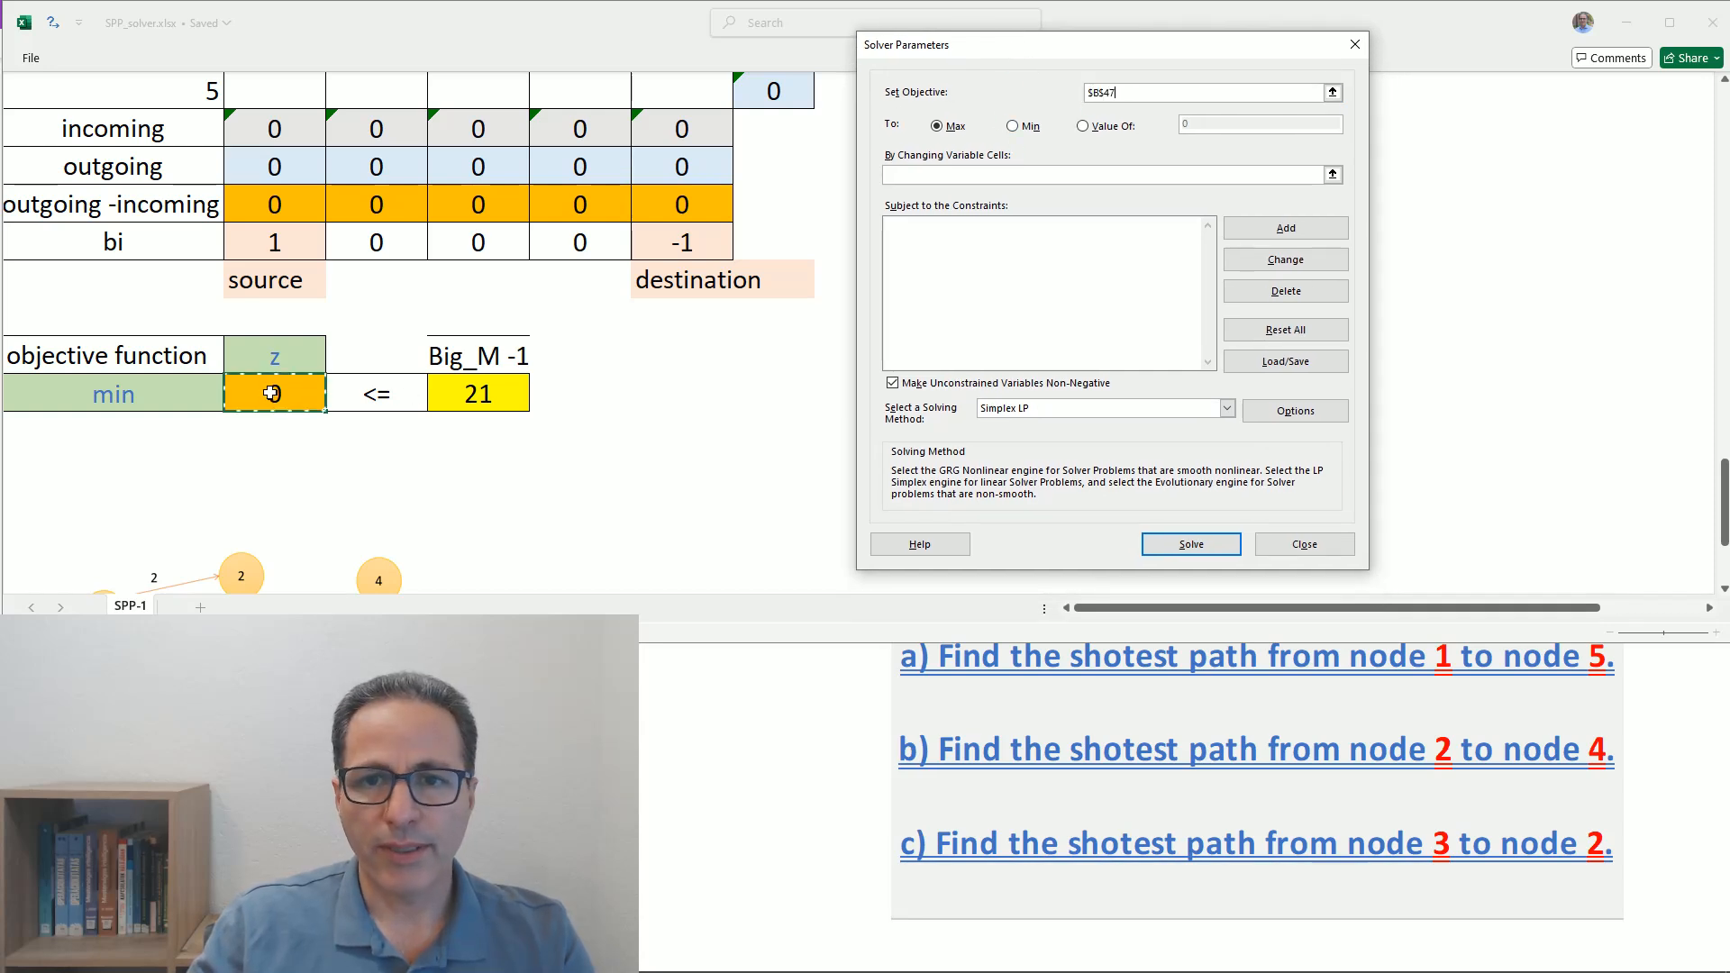
{"action": "left_click", "coordinate": [1013, 128]}
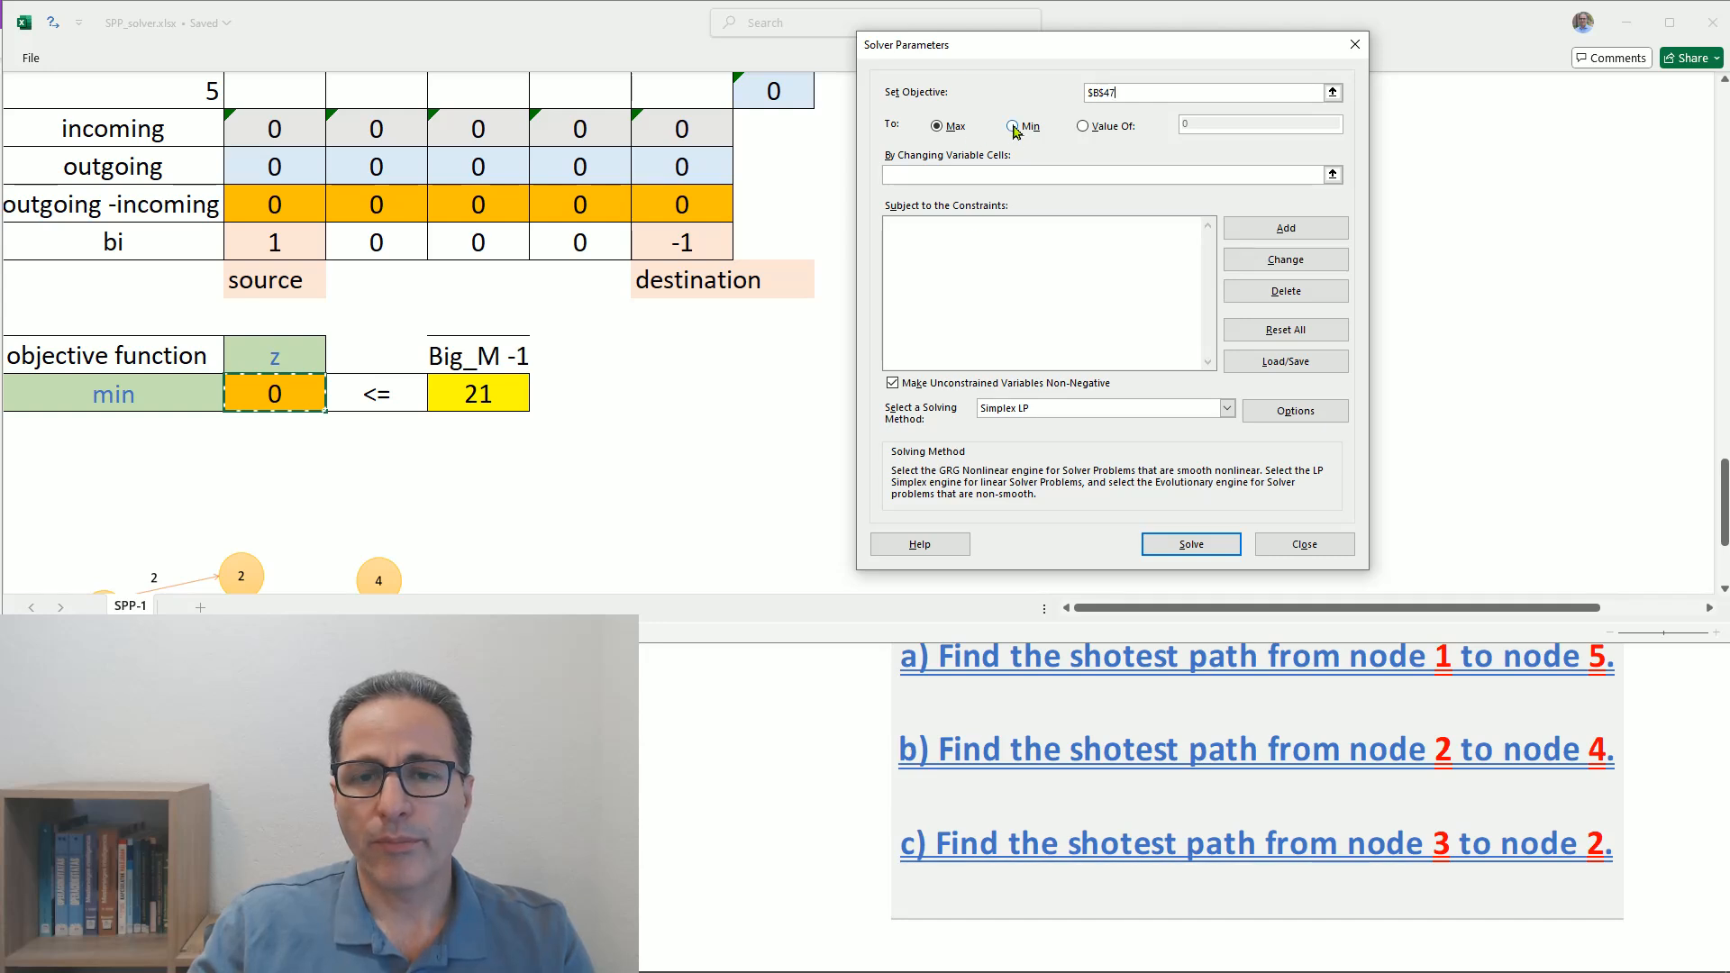
- Set Solver's changing variable cells to the Variables matrix $B$35:$F$39
{"action": "left_click", "coordinate": [914, 176]}
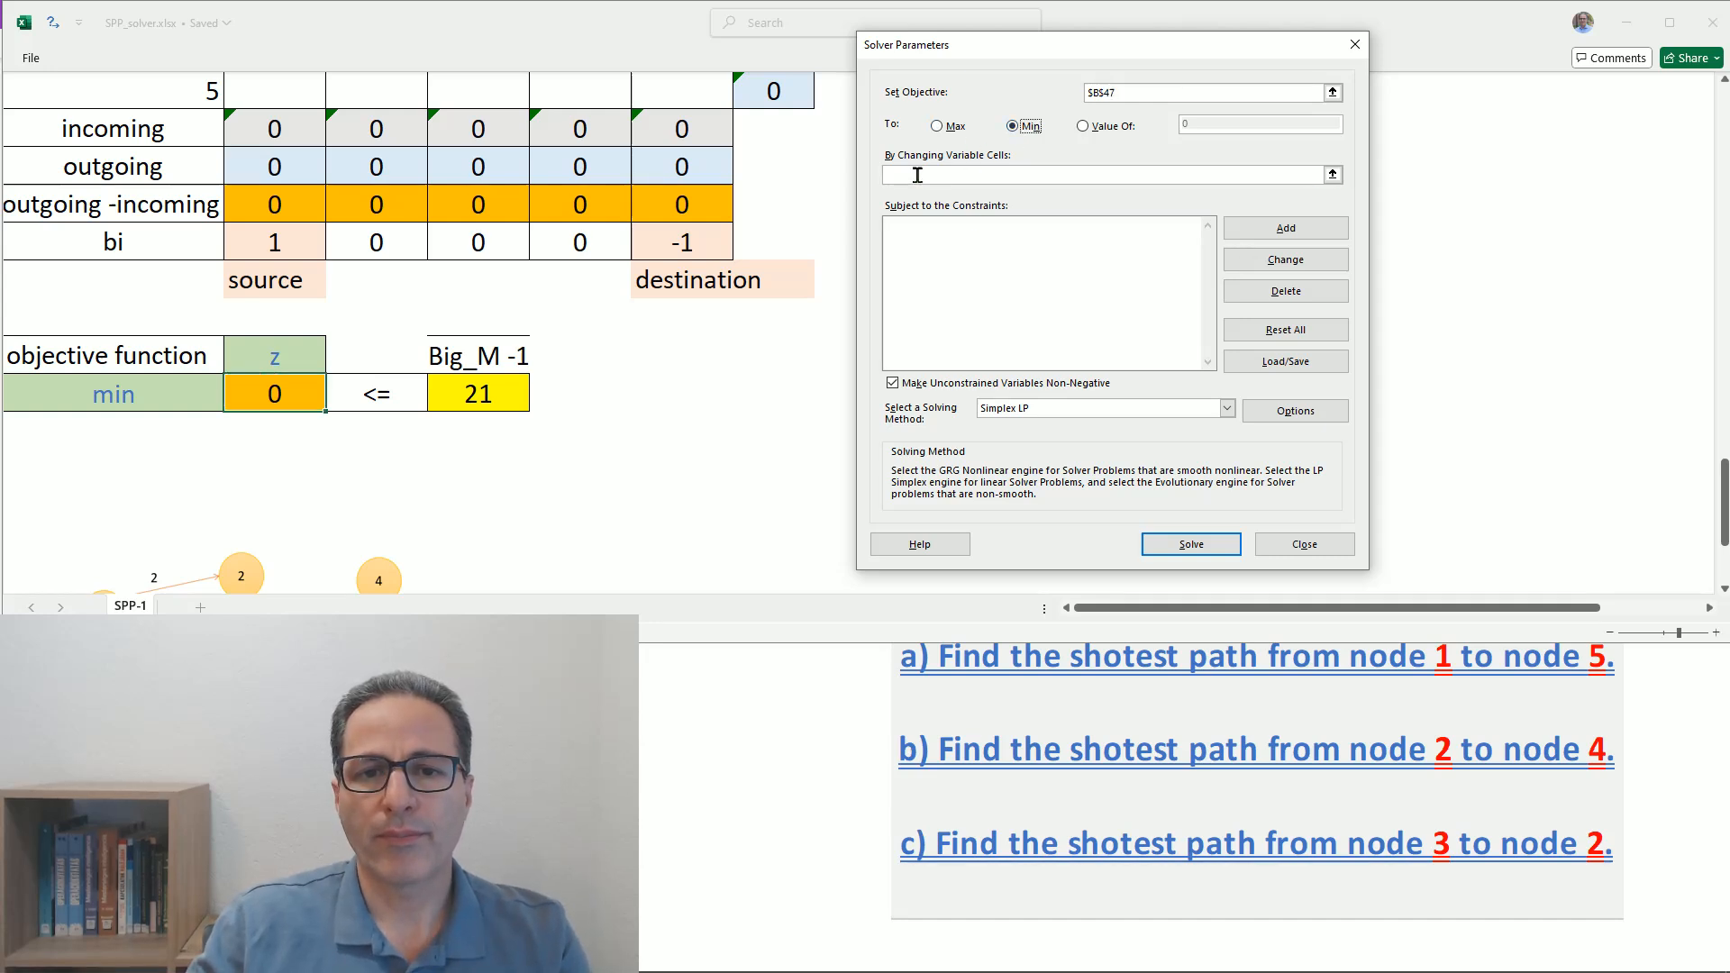
{"action": "scroll", "coordinate": [579, 259], "scroll_direction": "up", "scroll_amount": 2}
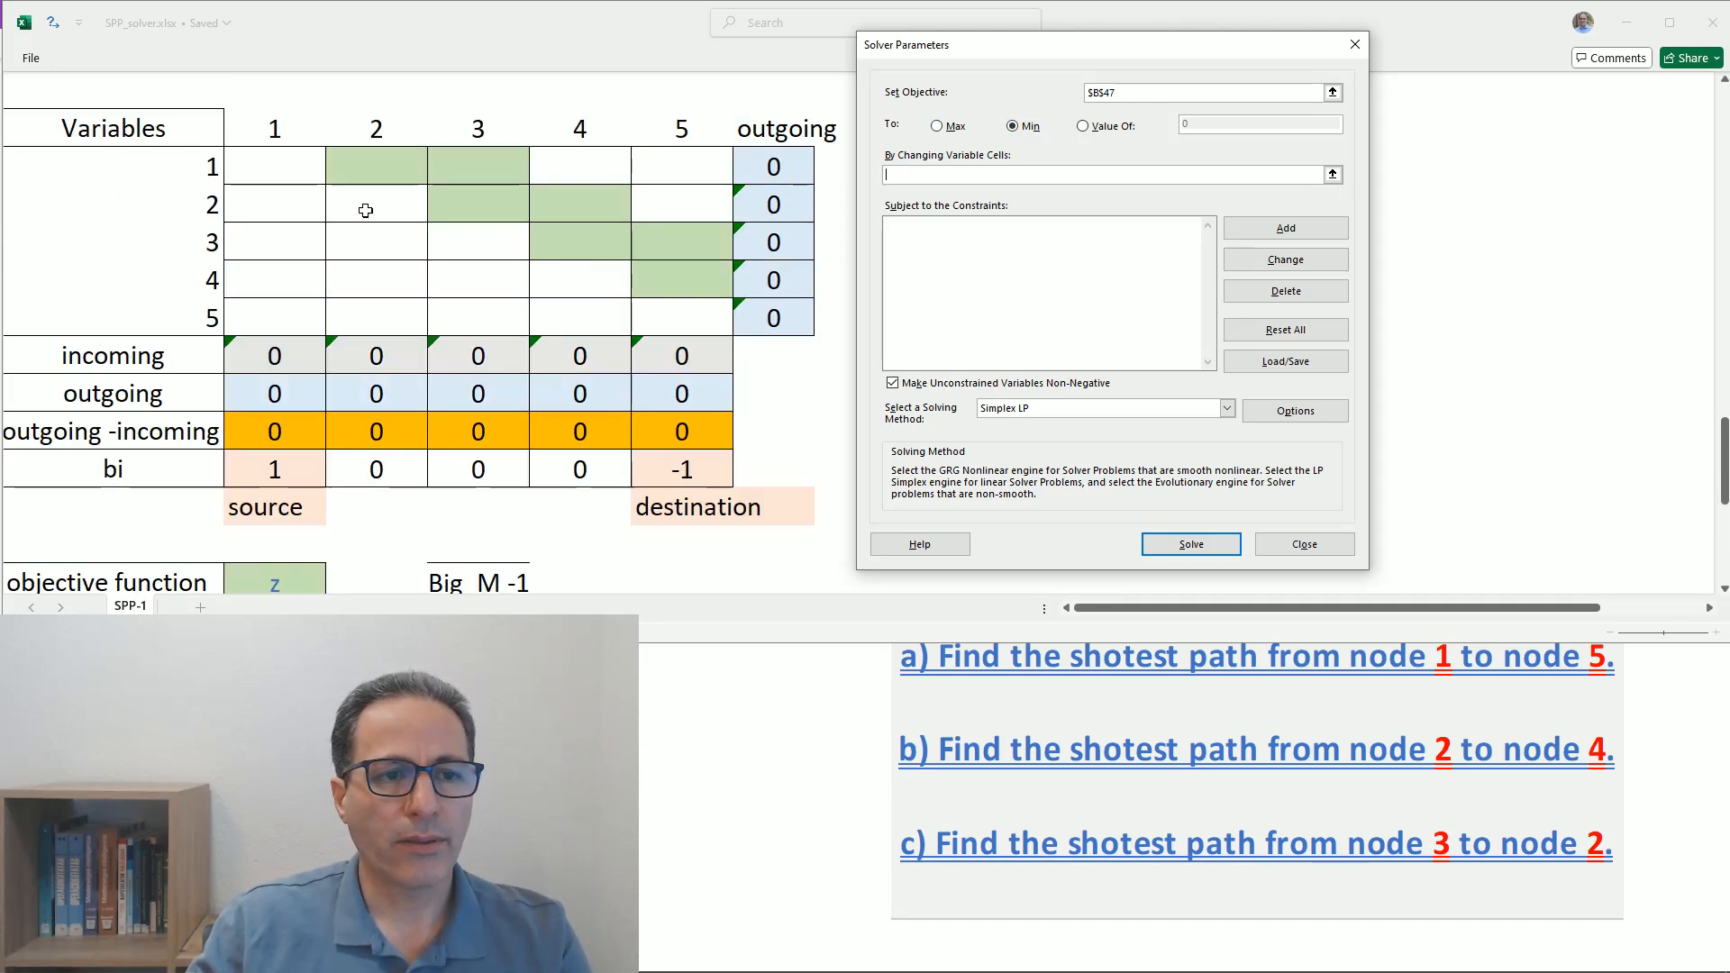
{"action": "left_click_drag", "start_coordinate": [300, 164], "coordinate": [664, 320]}
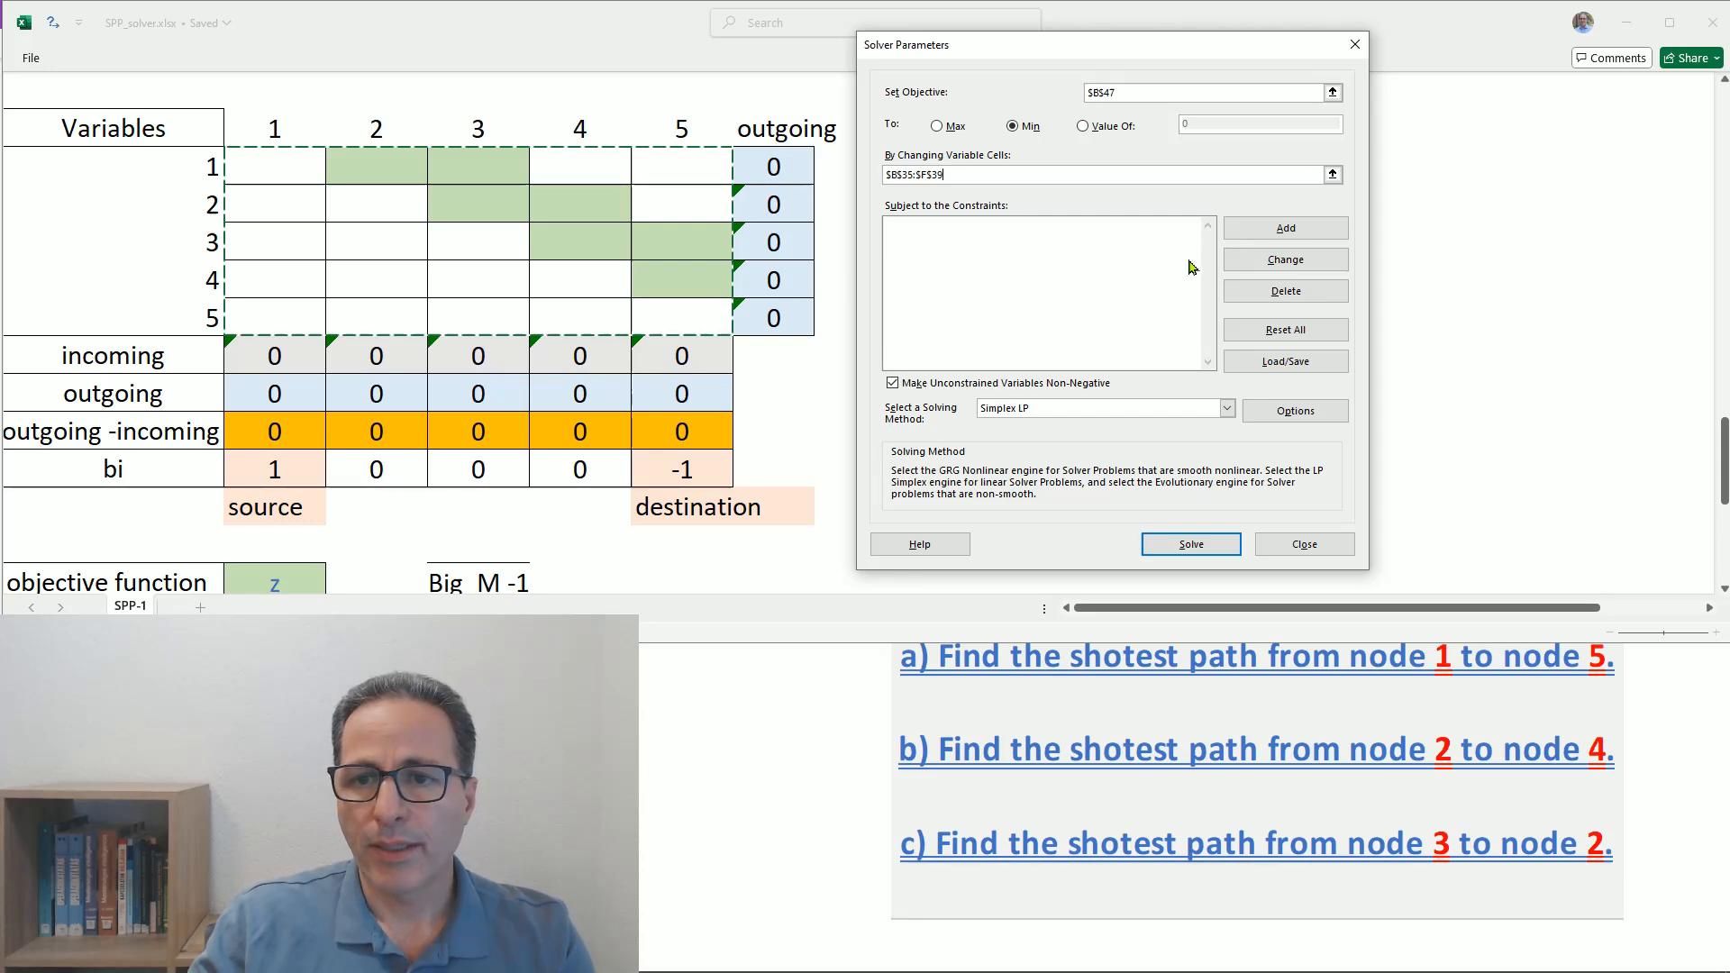
- Add a Solver constraint making the Variables matrix $B$35:$F$39 binary, and start another constraint
{"action": "left_click", "coordinate": [1073, 241]}
{"action": "left_click", "coordinate": [1280, 231]}
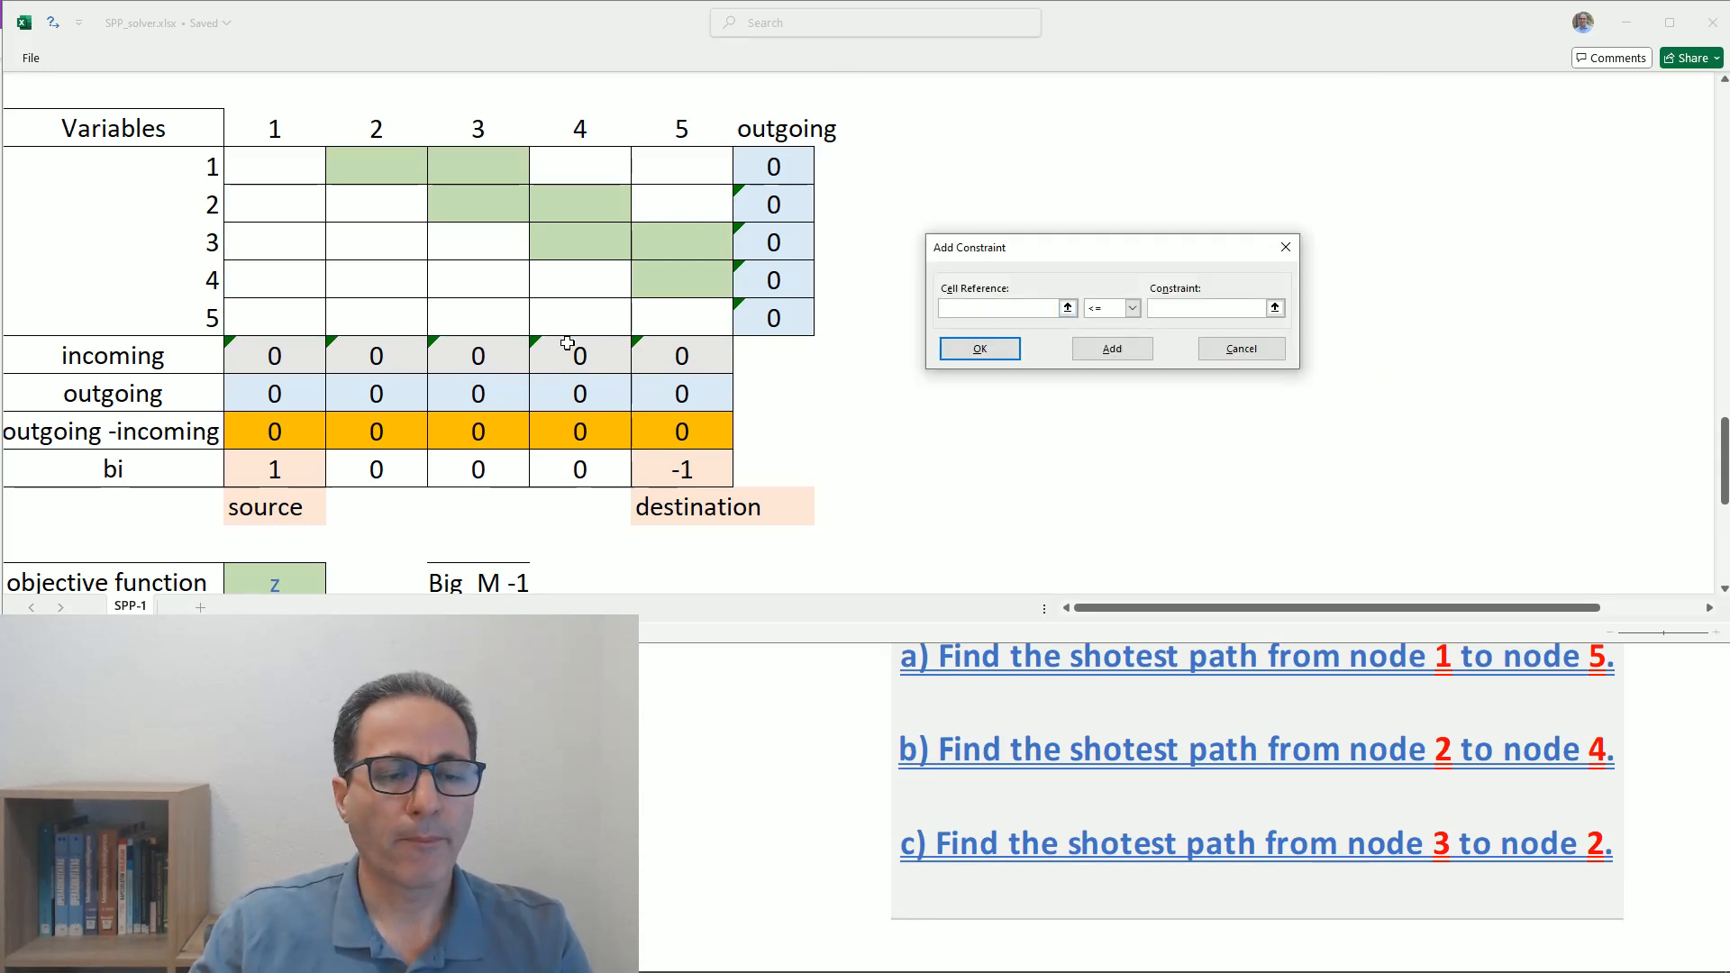
{"action": "left_click", "coordinate": [268, 167]}
{"action": "left_click_drag", "start_coordinate": [268, 167], "coordinate": [671, 300]}
{"action": "left_click", "coordinate": [1134, 309]}
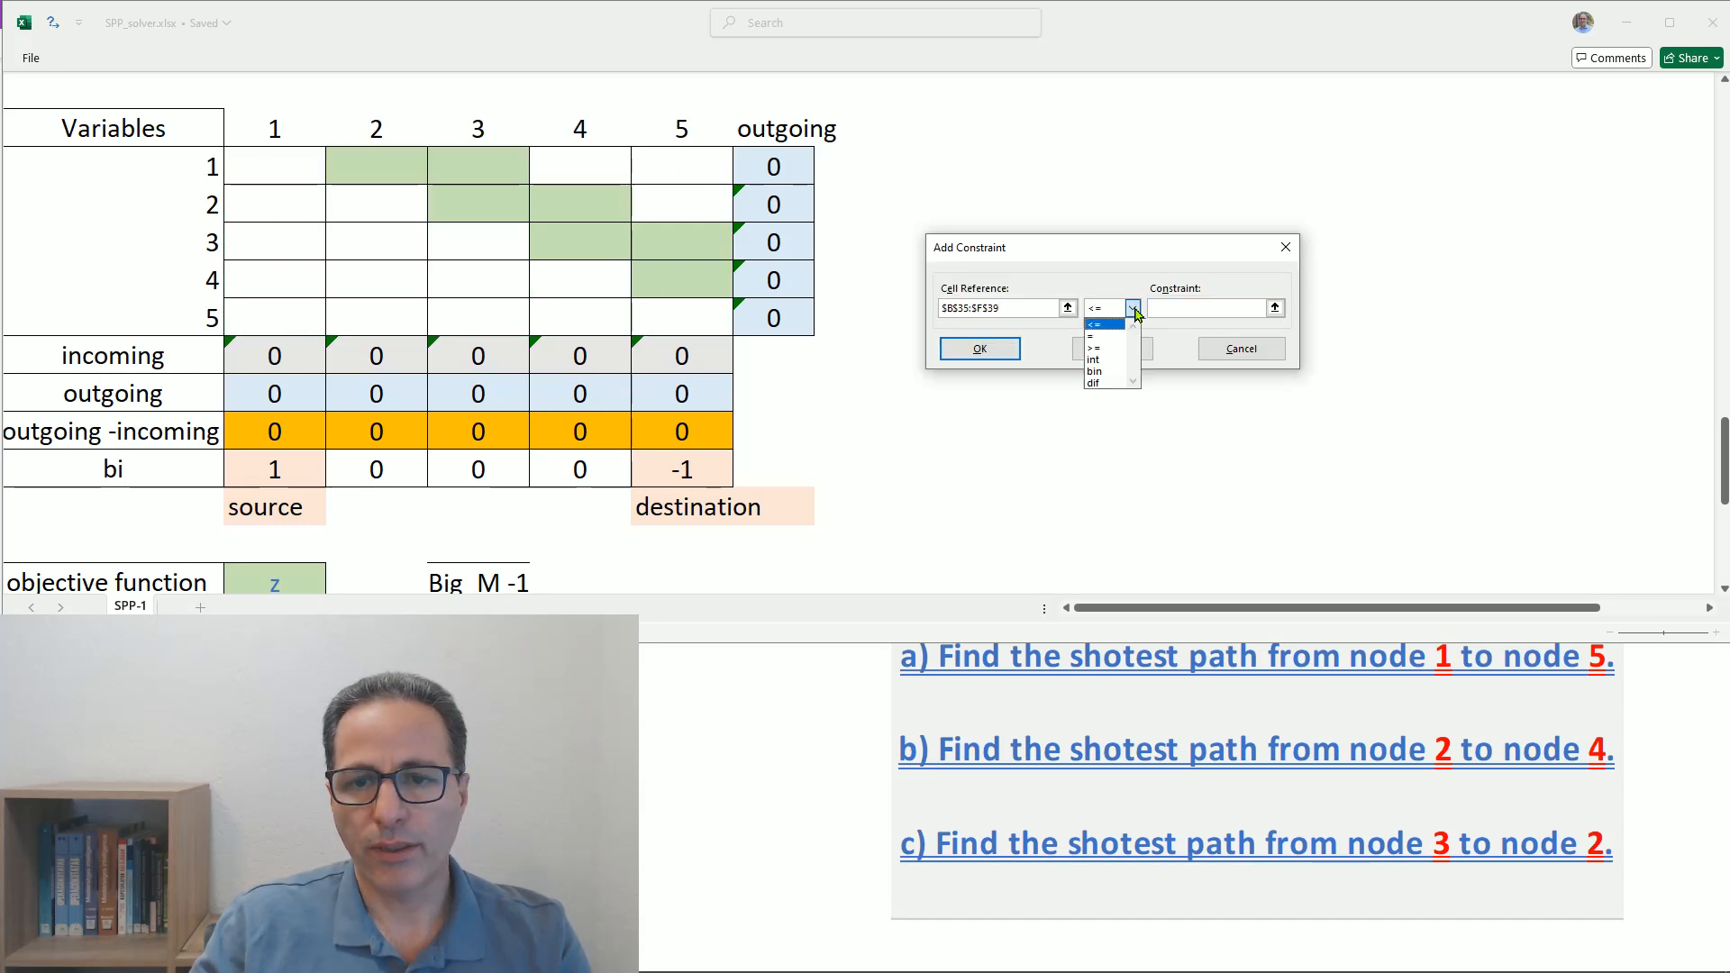
{"action": "left_click", "coordinate": [1114, 372]}
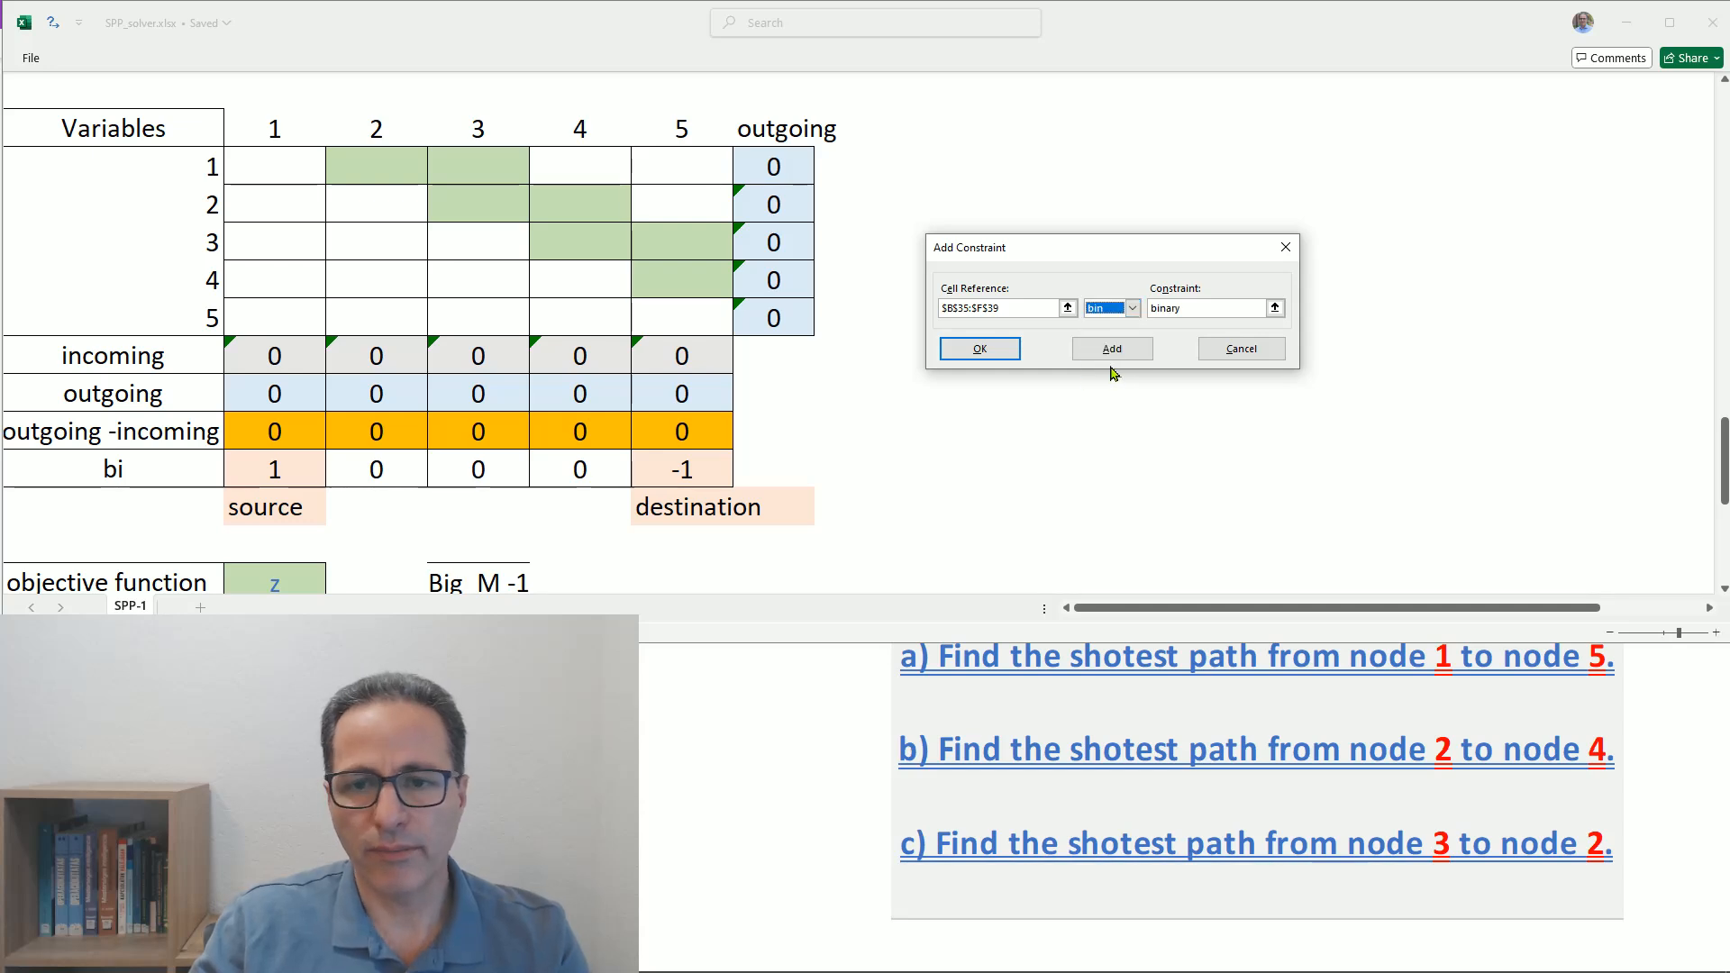
{"action": "left_click", "coordinate": [1110, 350]}
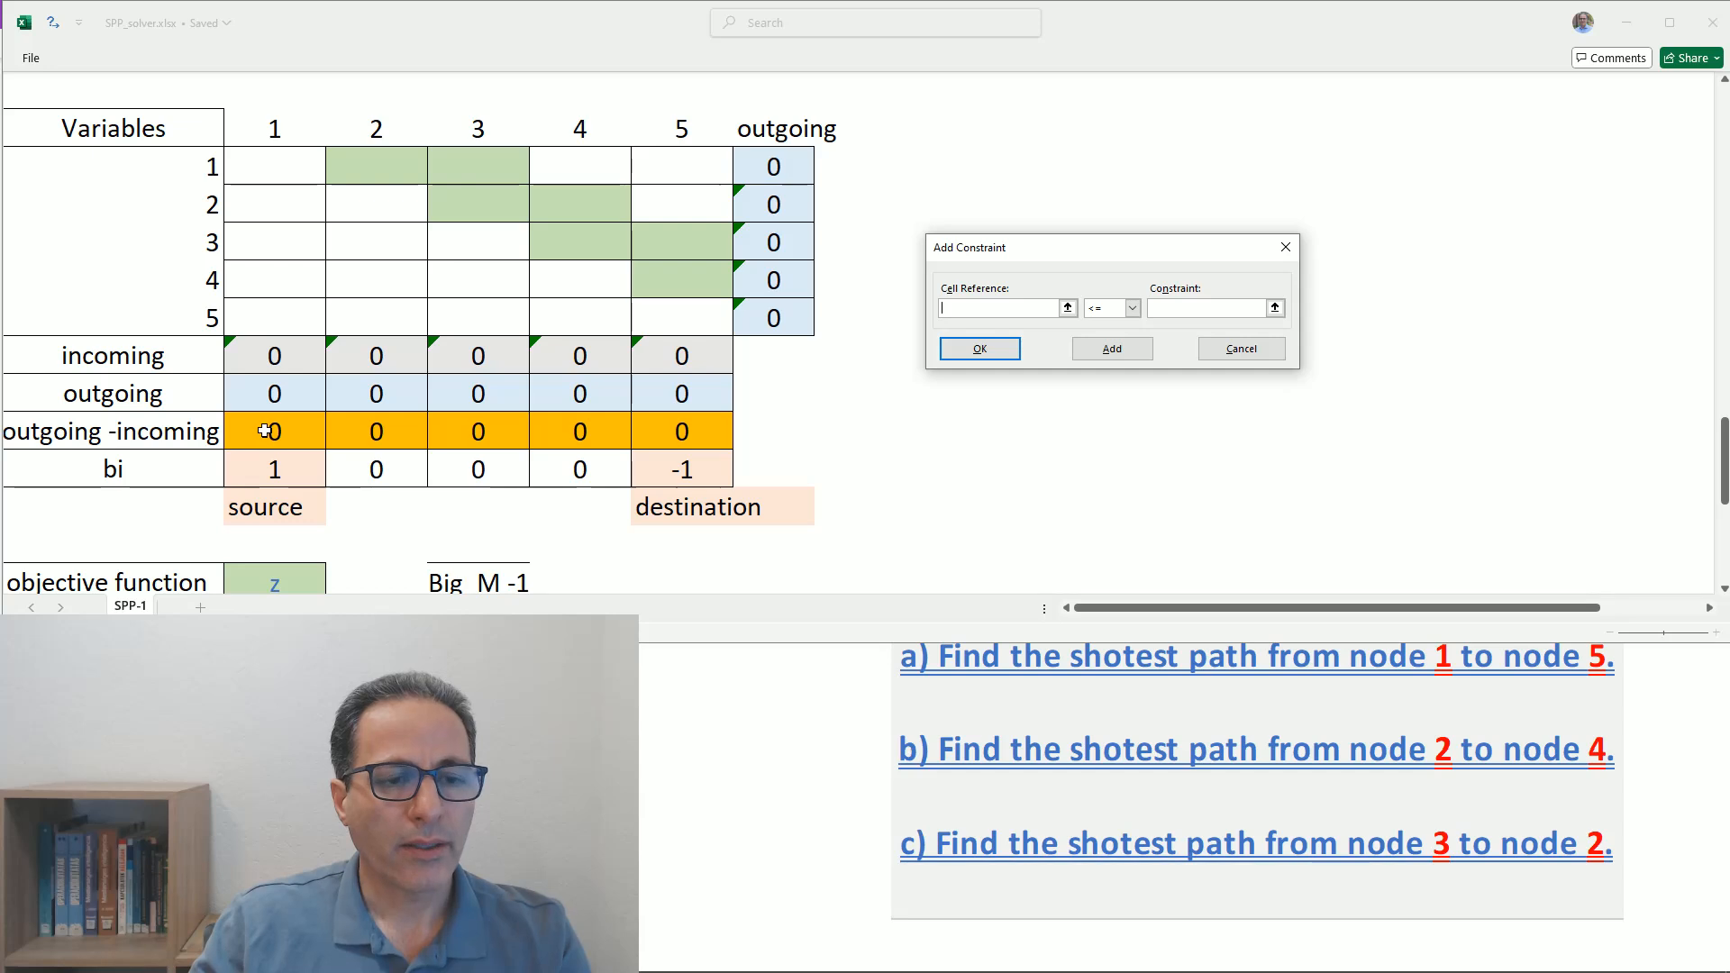
- Add a Solver constraint making the outgoing -incoming row $B$42:$F$42 equal to the bi row $B$43:$F$43, and start another constraint
{"action": "left_click_drag", "start_coordinate": [265, 432], "coordinate": [682, 431]}
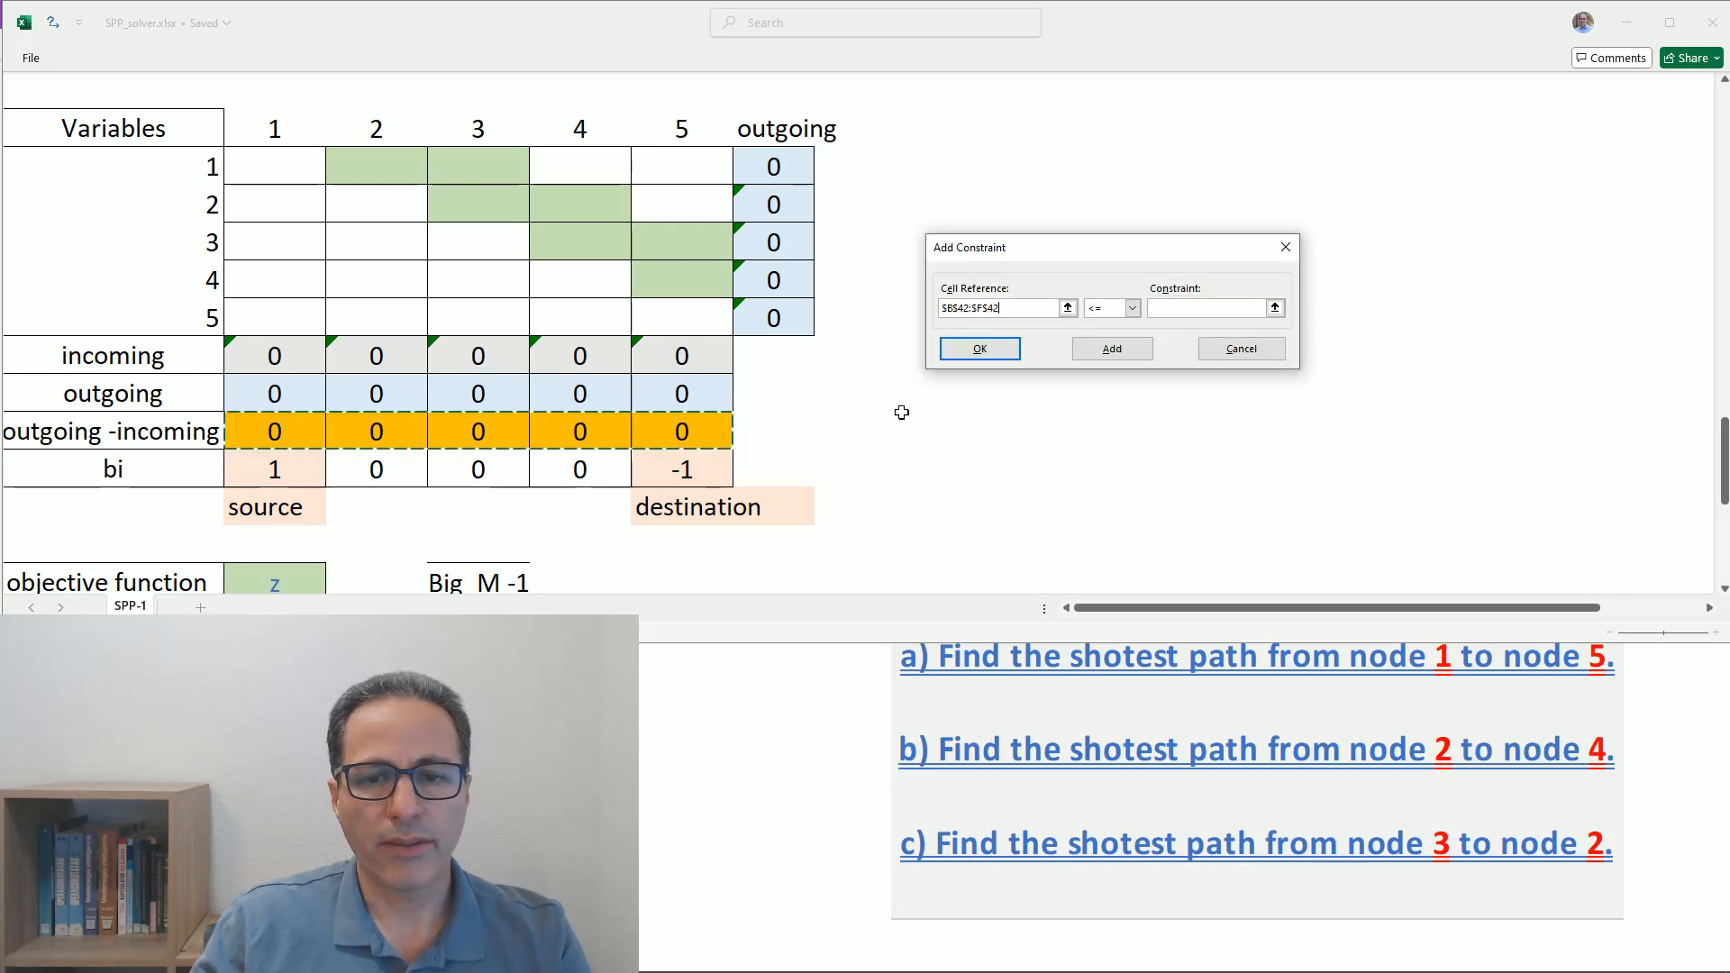
{"action": "left_click", "coordinate": [1121, 310]}
{"action": "left_click", "coordinate": [1101, 332]}
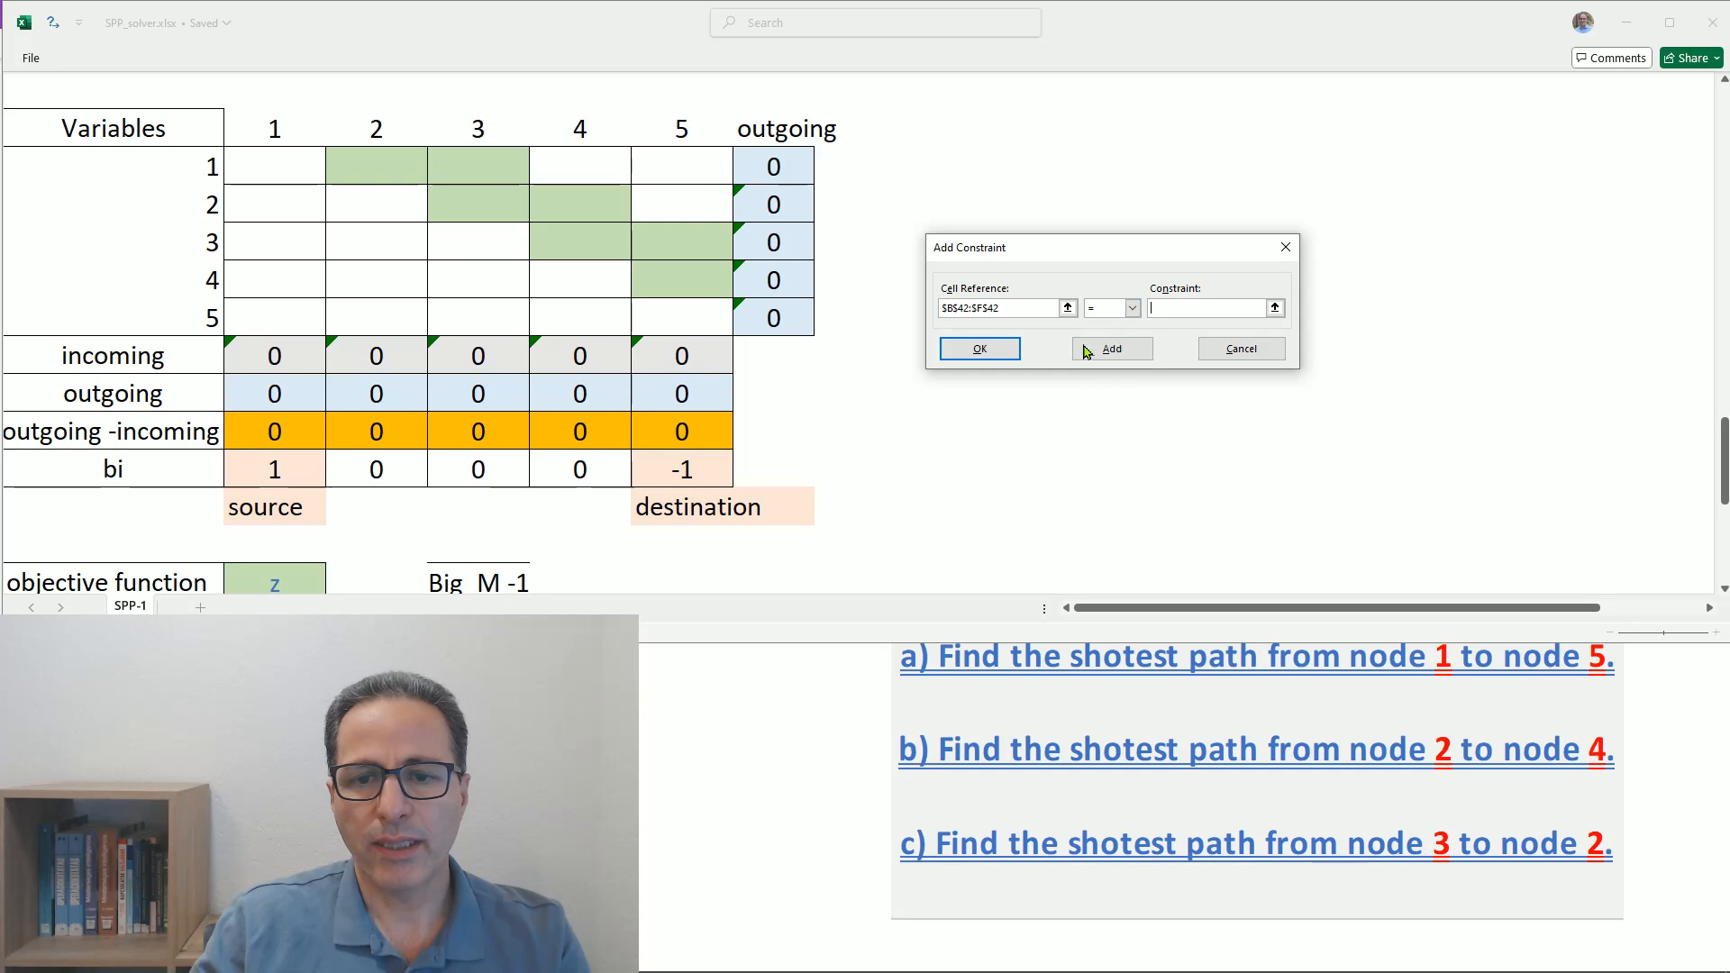
{"action": "left_click_drag", "start_coordinate": [312, 466], "coordinate": [658, 469]}
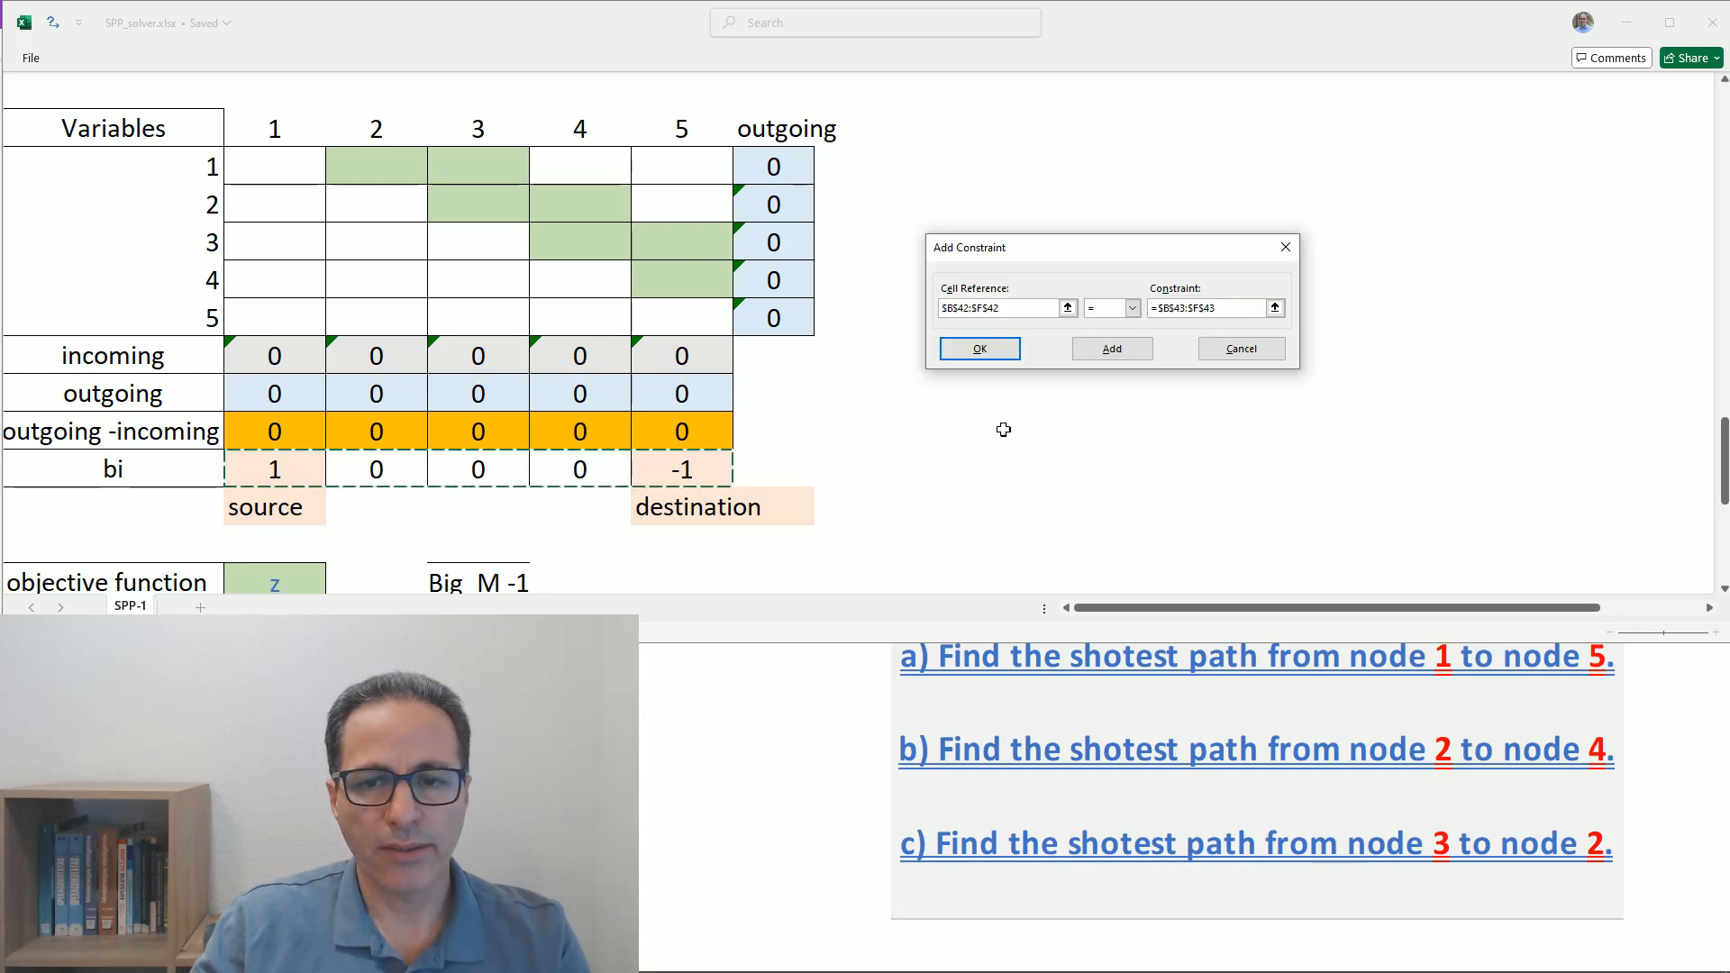
{"action": "left_click", "coordinate": [1111, 349]}
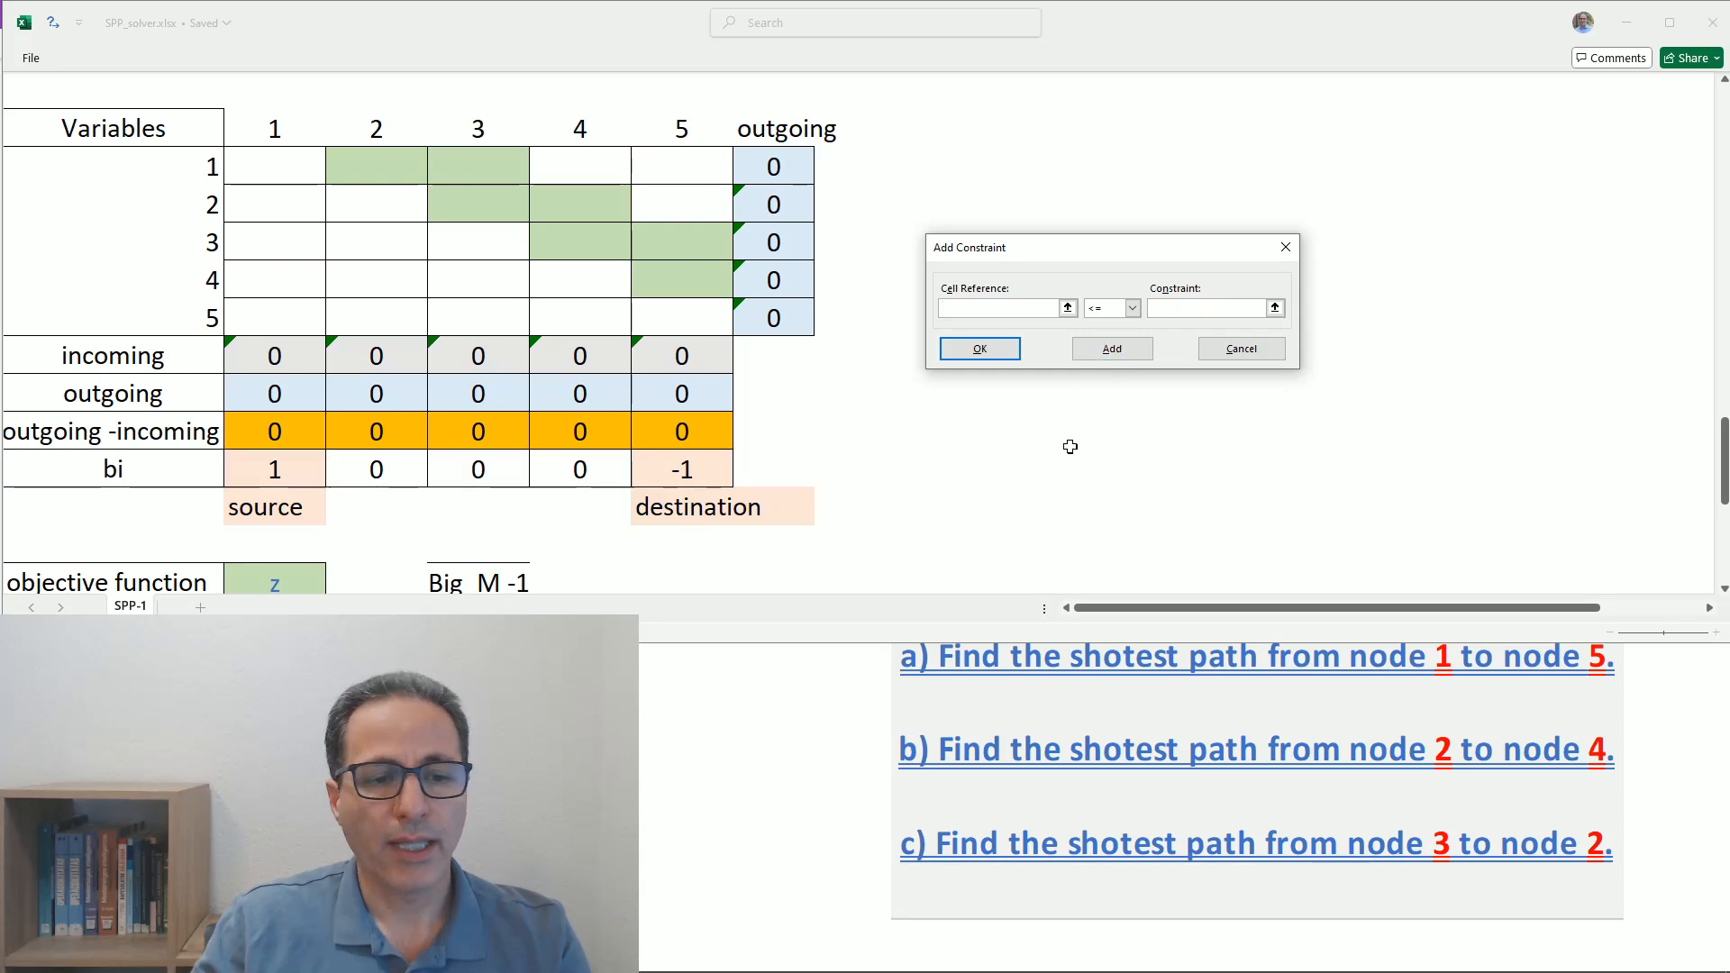
- Add a final Solver constraint limiting the z value cell $B$47 to <= the Big_M -1 cell $D$47, and return to the Solver parameters
{"action": "scroll", "coordinate": [1067, 441], "scroll_direction": "down", "scroll_amount": 1}
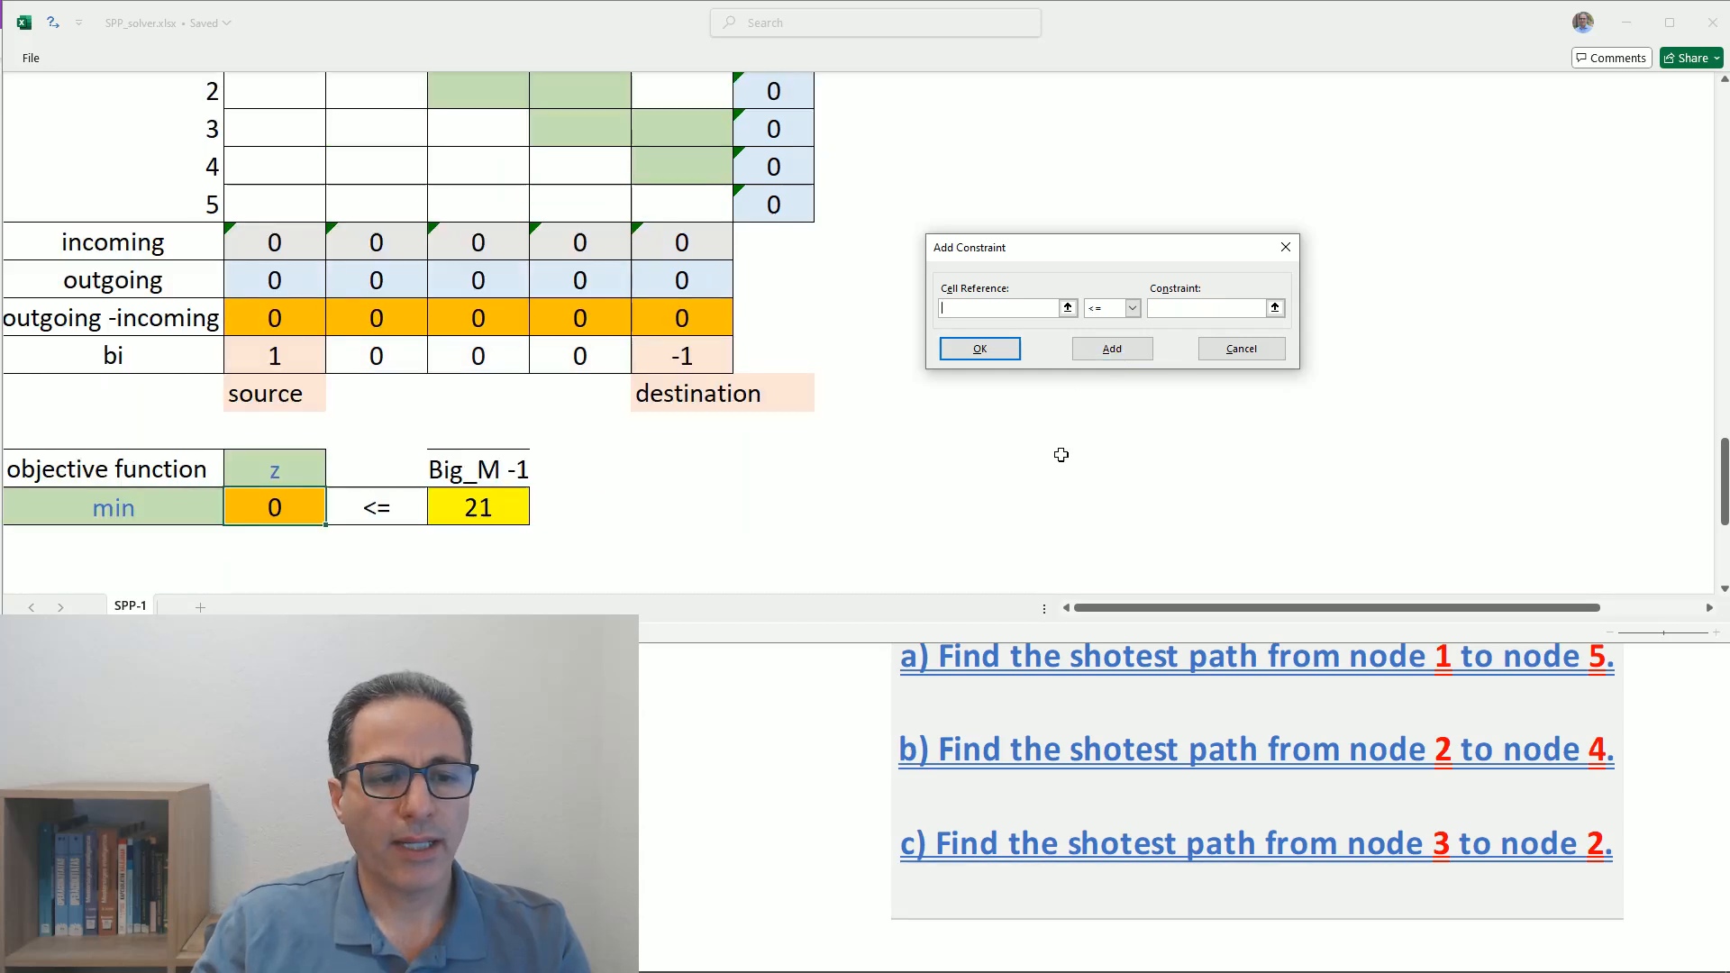
{"action": "left_click", "coordinate": [270, 508]}
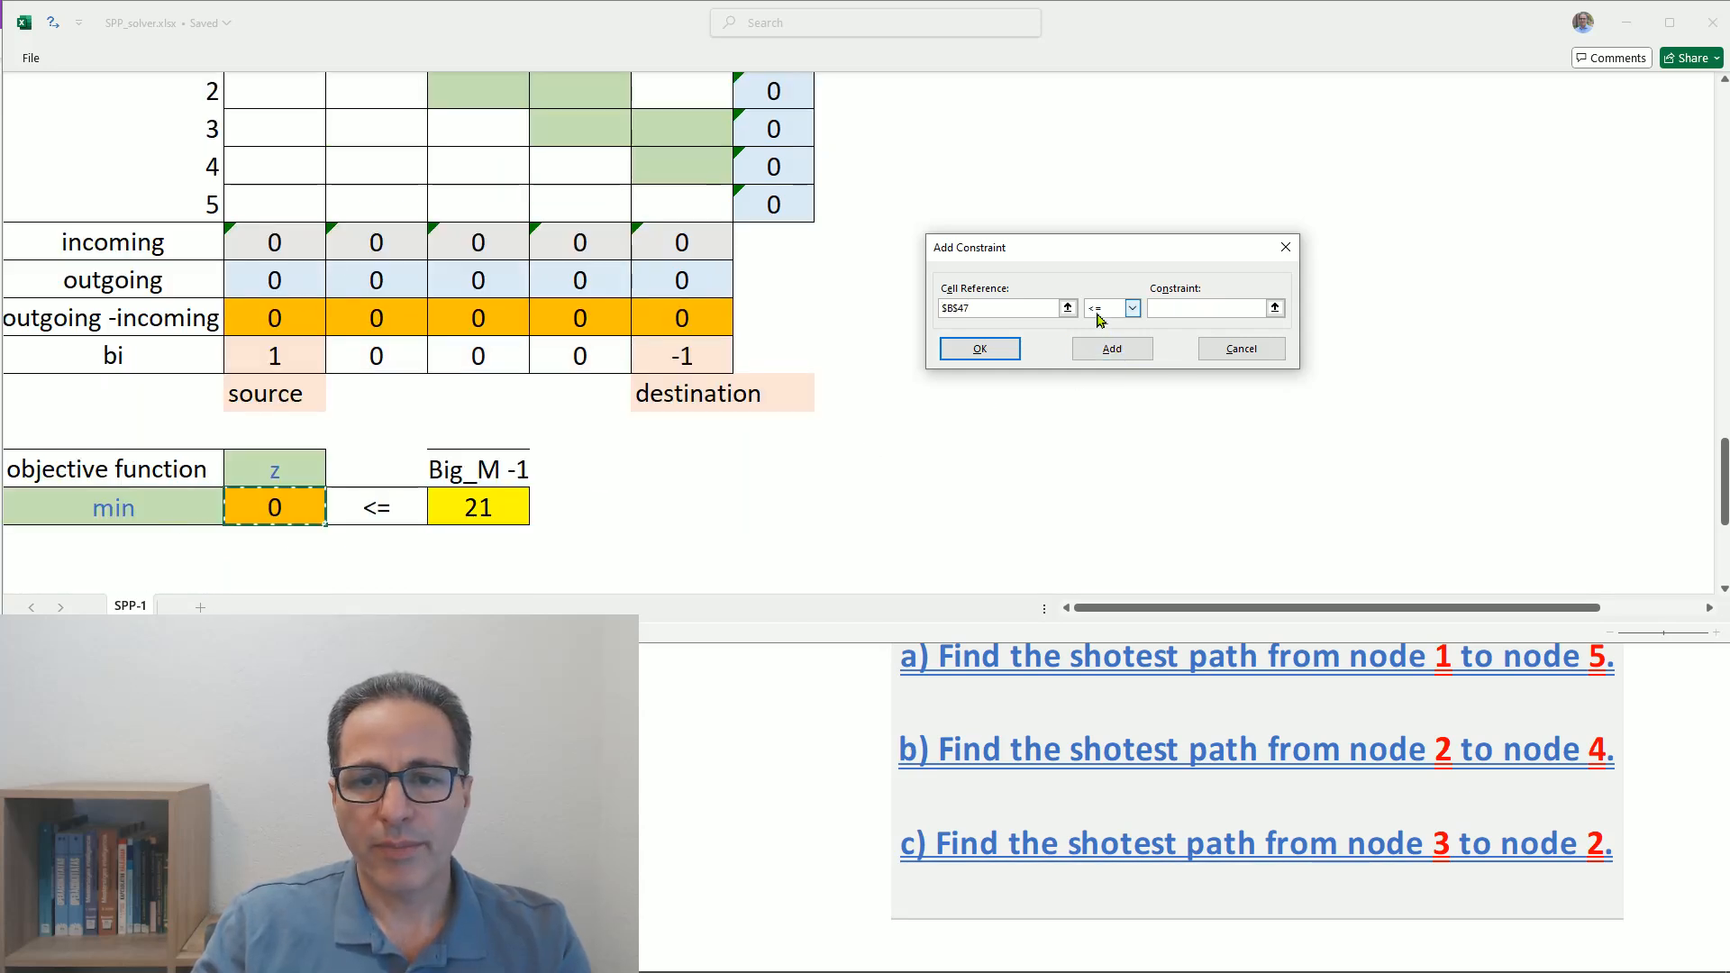
{"action": "left_click", "coordinate": [1171, 308]}
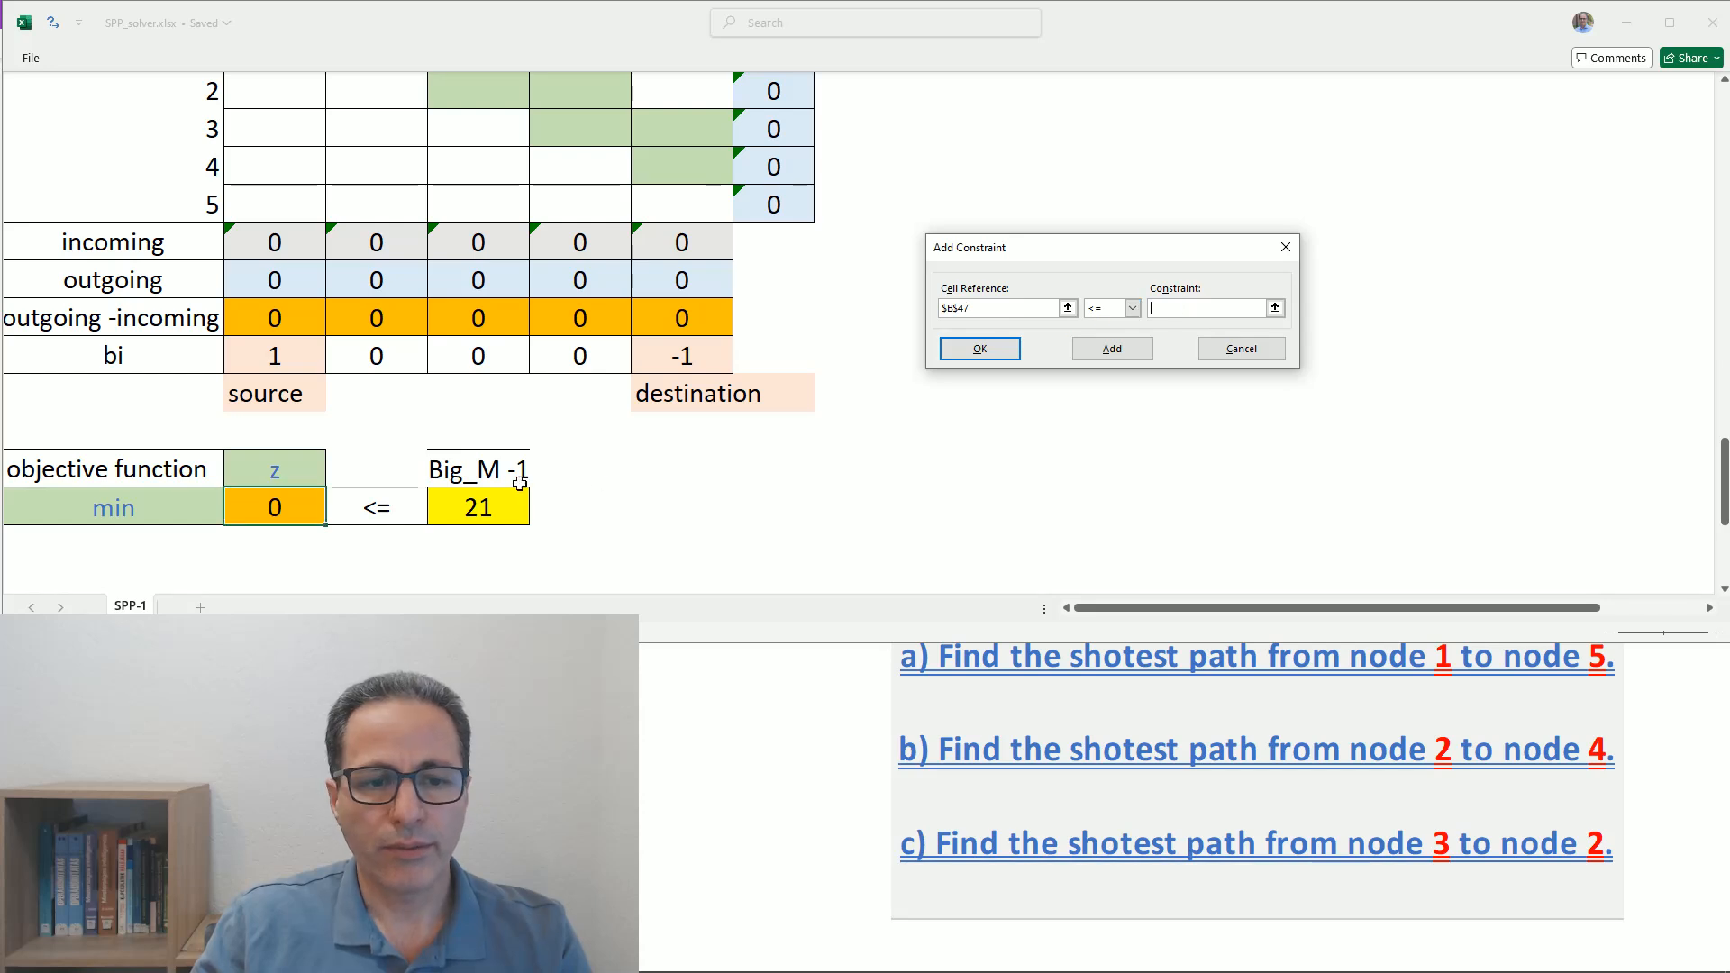
{"action": "left_click", "coordinate": [473, 510]}
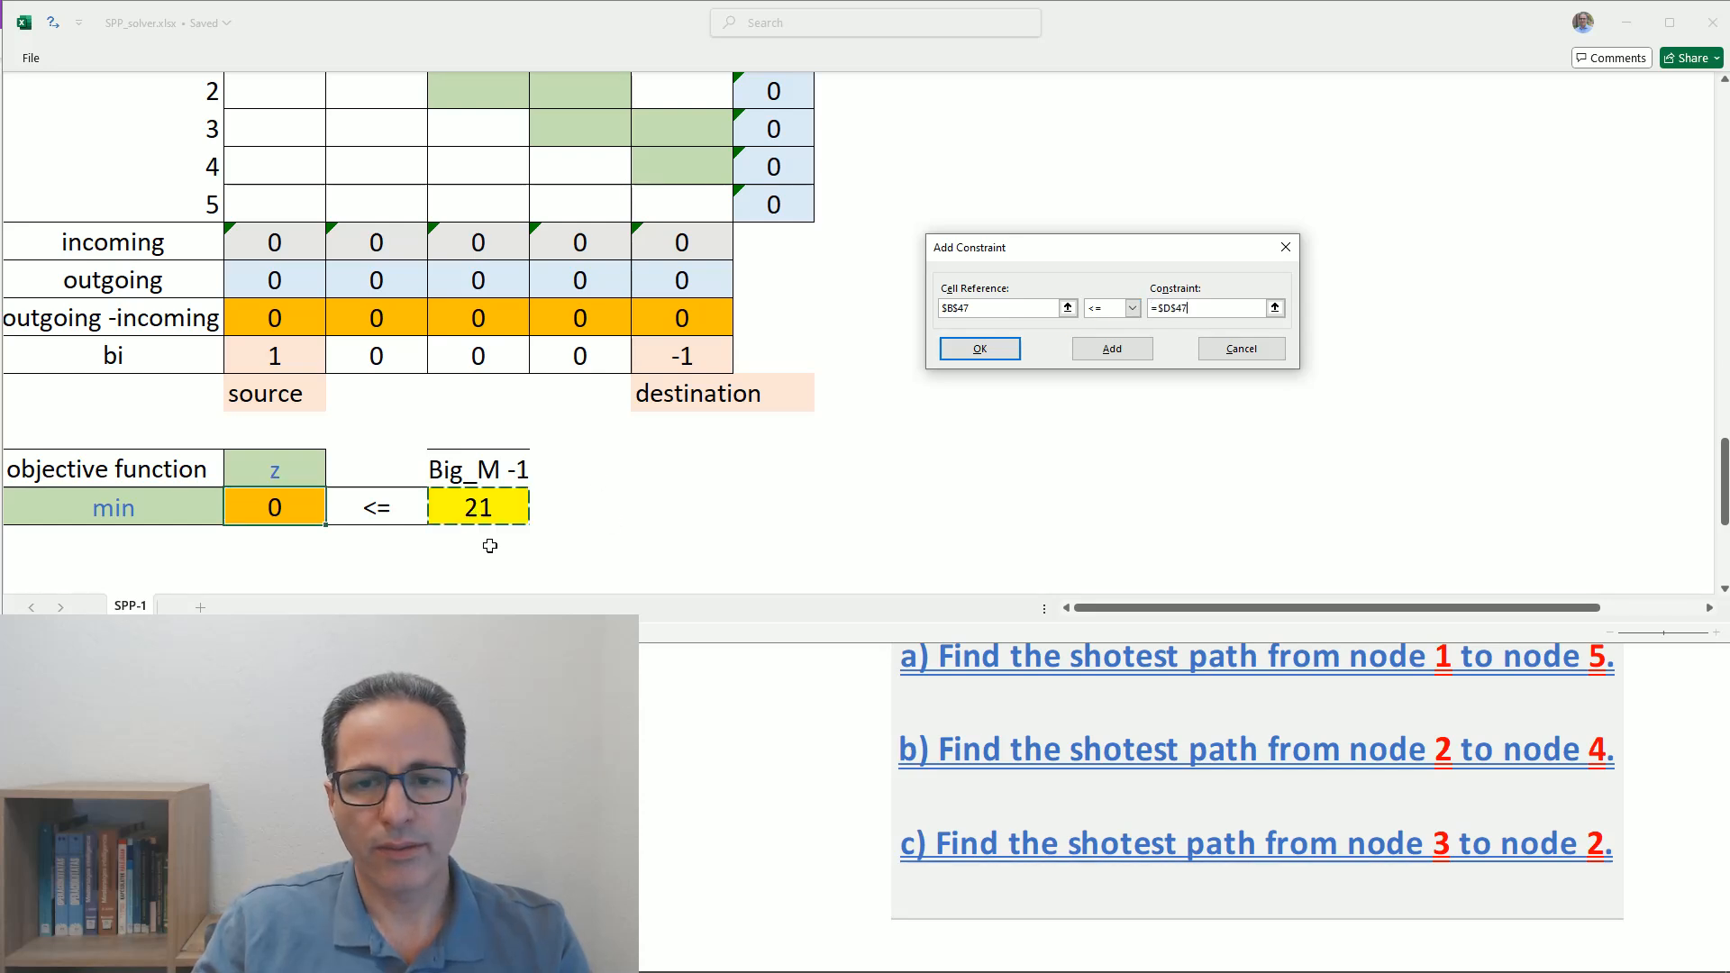
{"action": "left_click", "coordinate": [980, 352]}
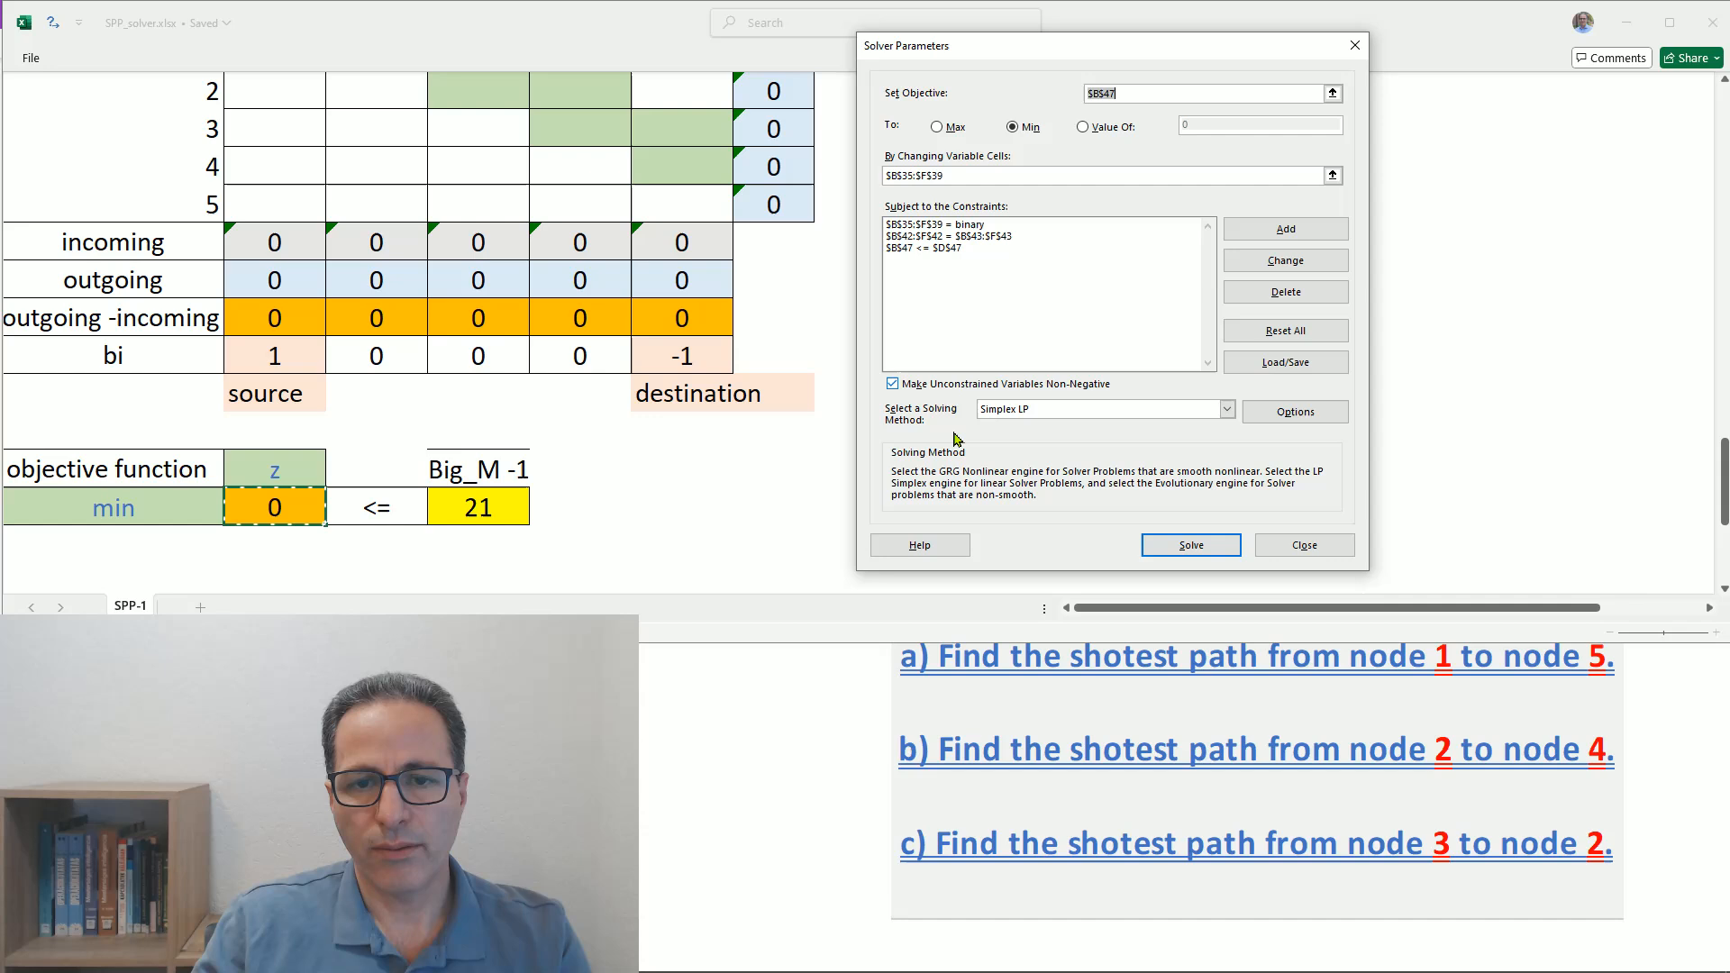
- Keep Simplex LP as the solving method with unconstrained variables non-negative, and solve the model
{"action": "left_click", "coordinate": [1063, 411]}
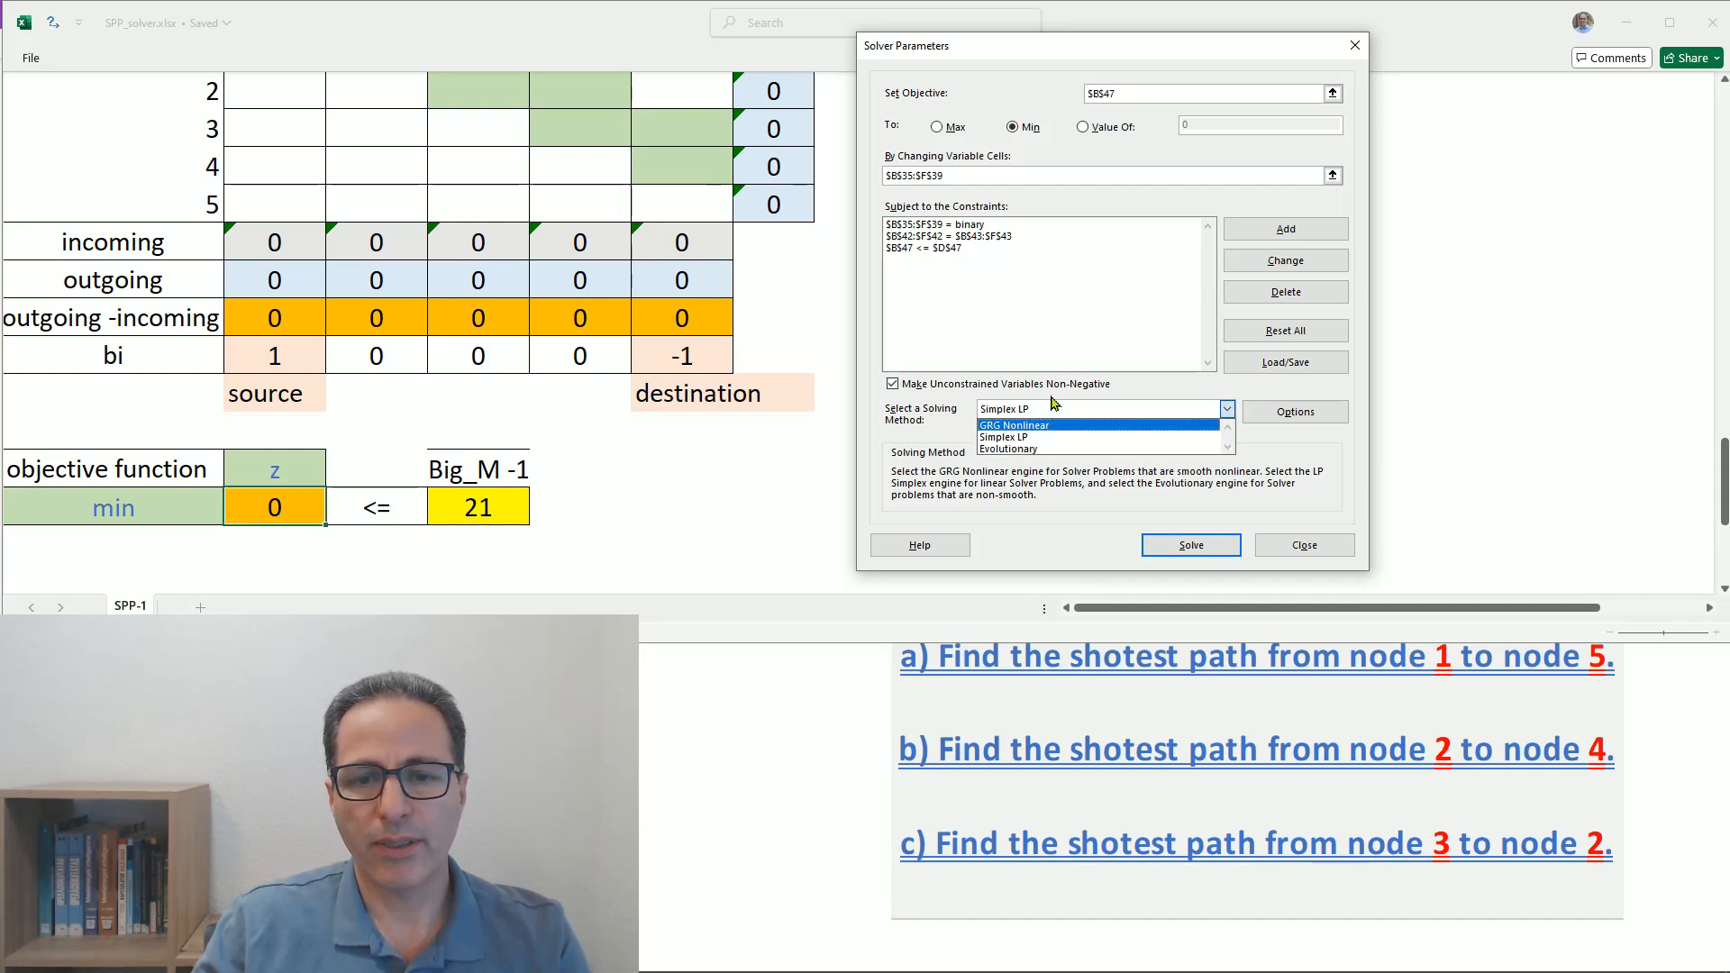
{"action": "left_click", "coordinate": [894, 384]}
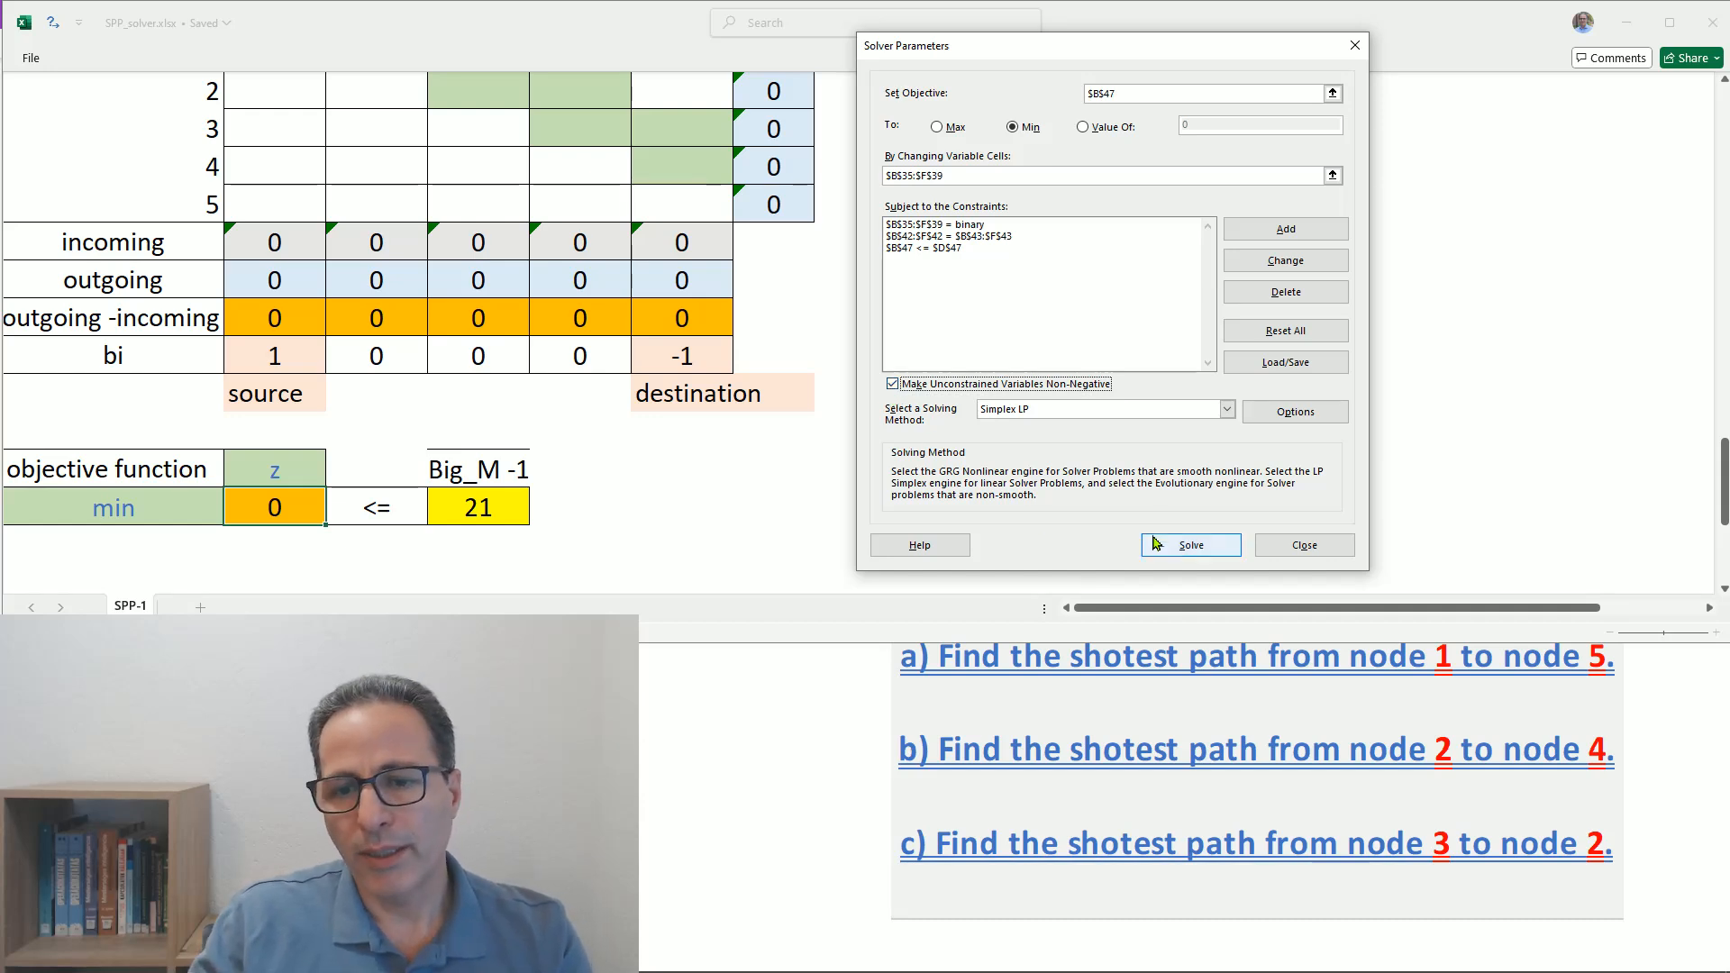
{"action": "left_click", "coordinate": [1184, 556]}
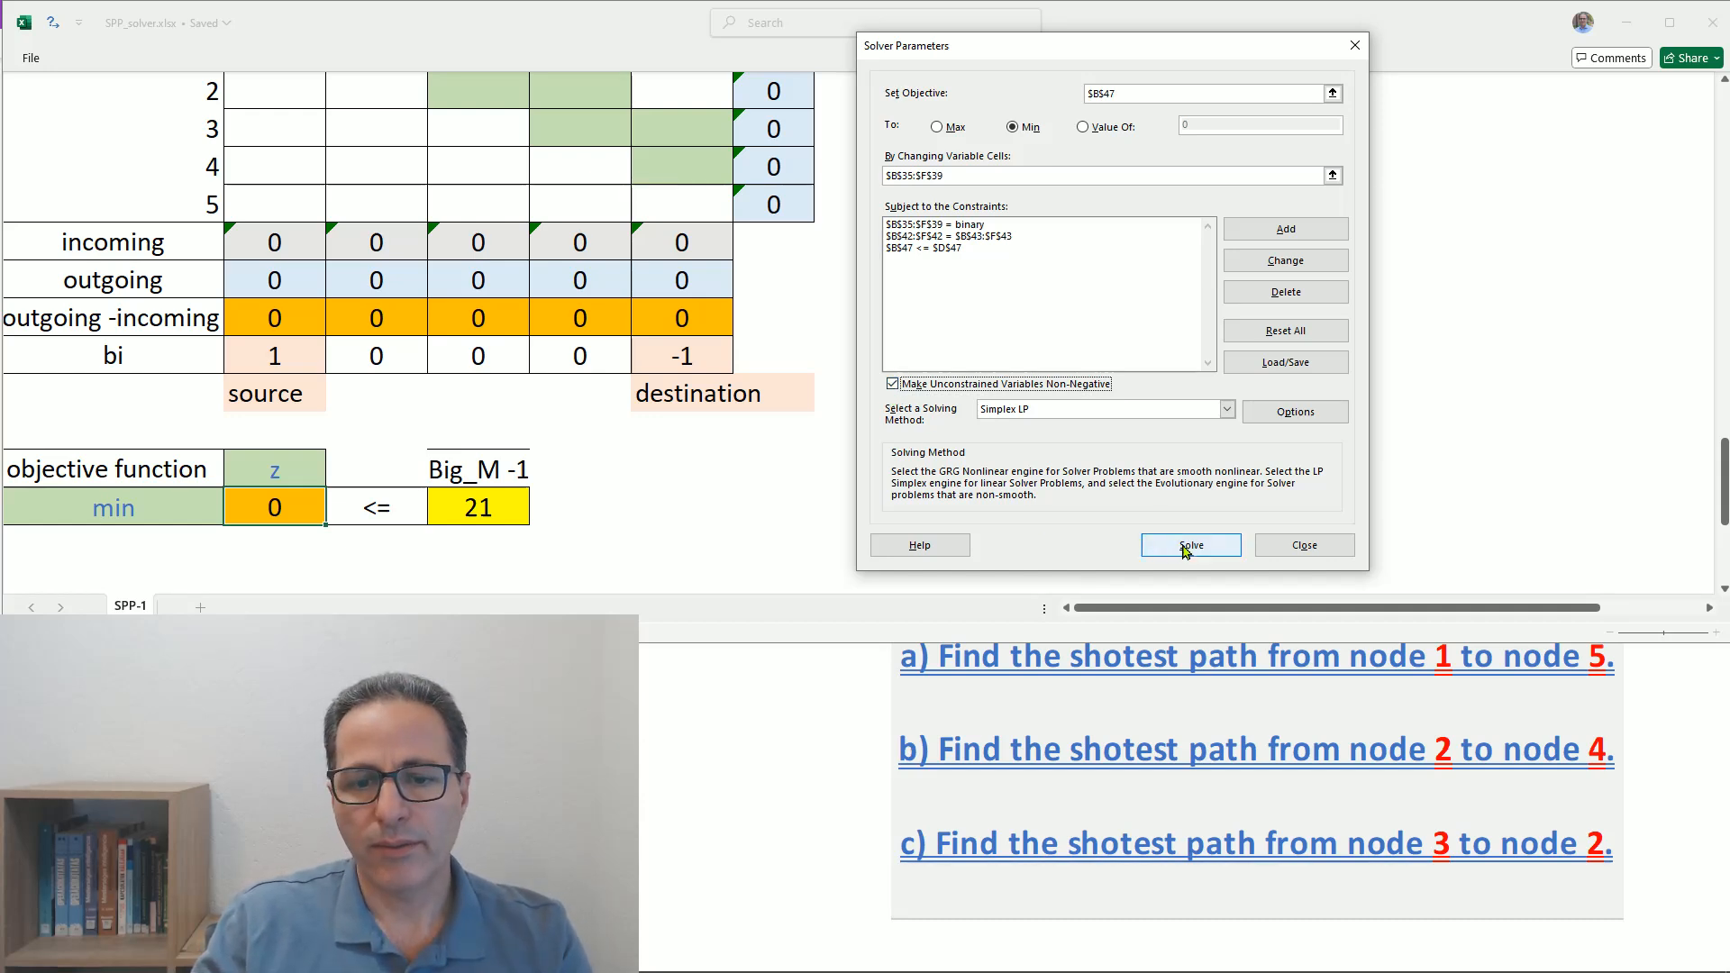
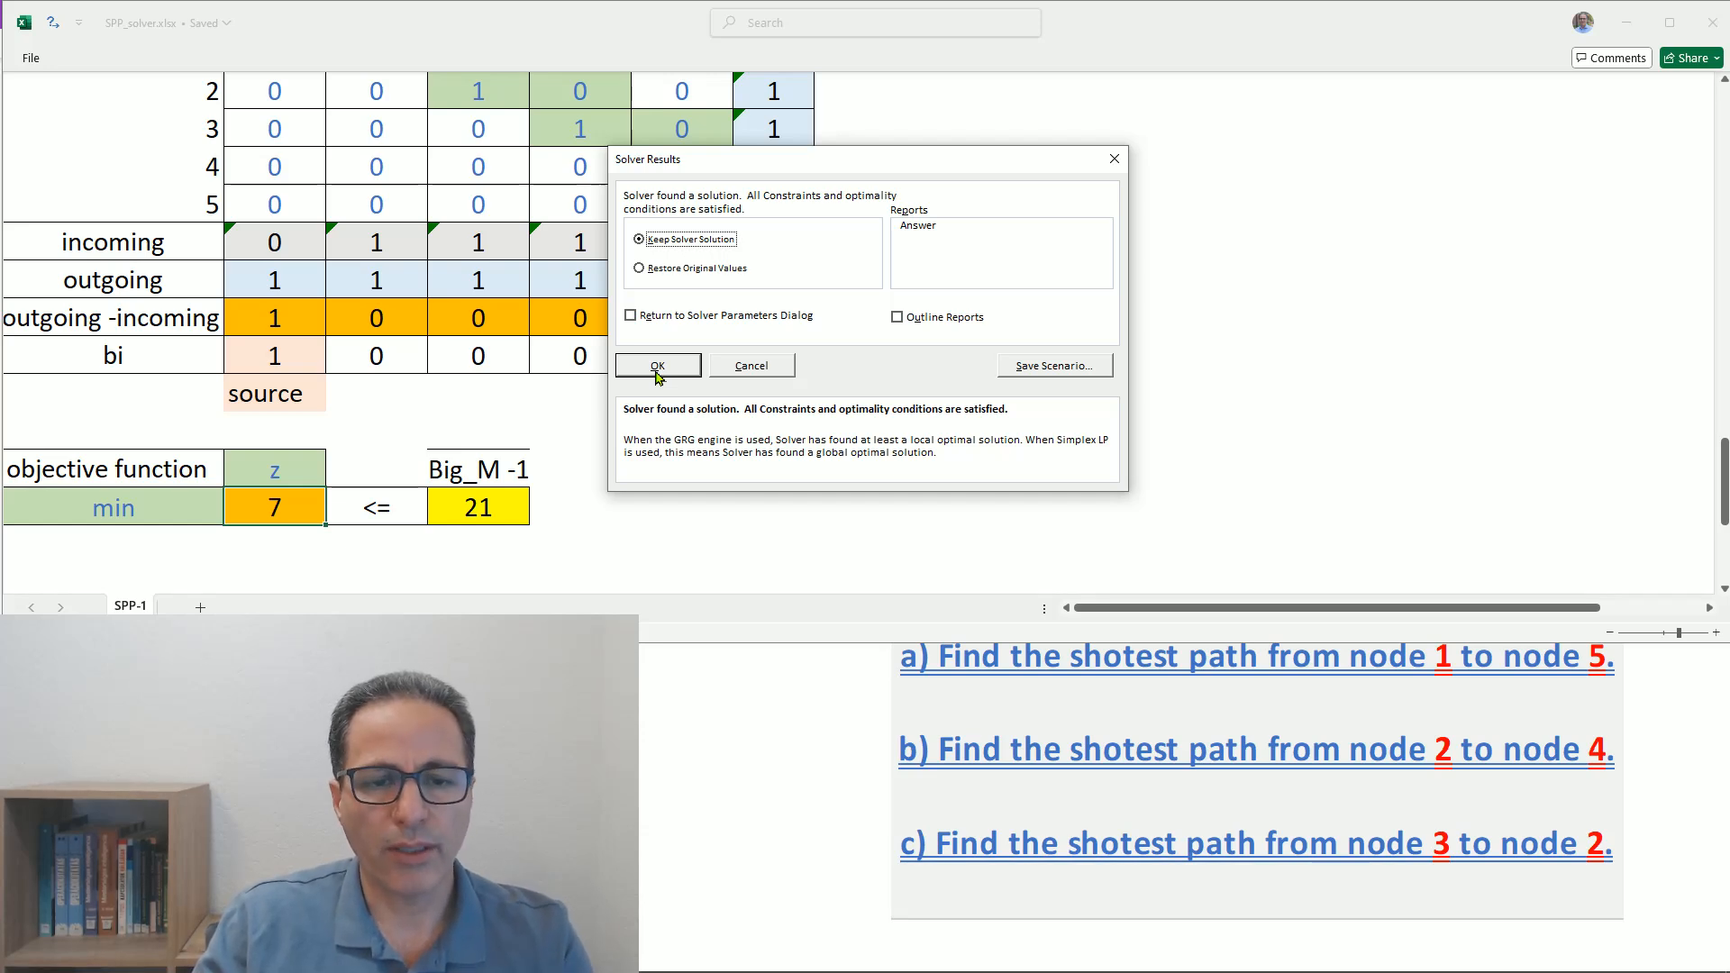
- Keep the Solver solution and review the Variables matrix and the objective function value
{"action": "left_click", "coordinate": [656, 367]}
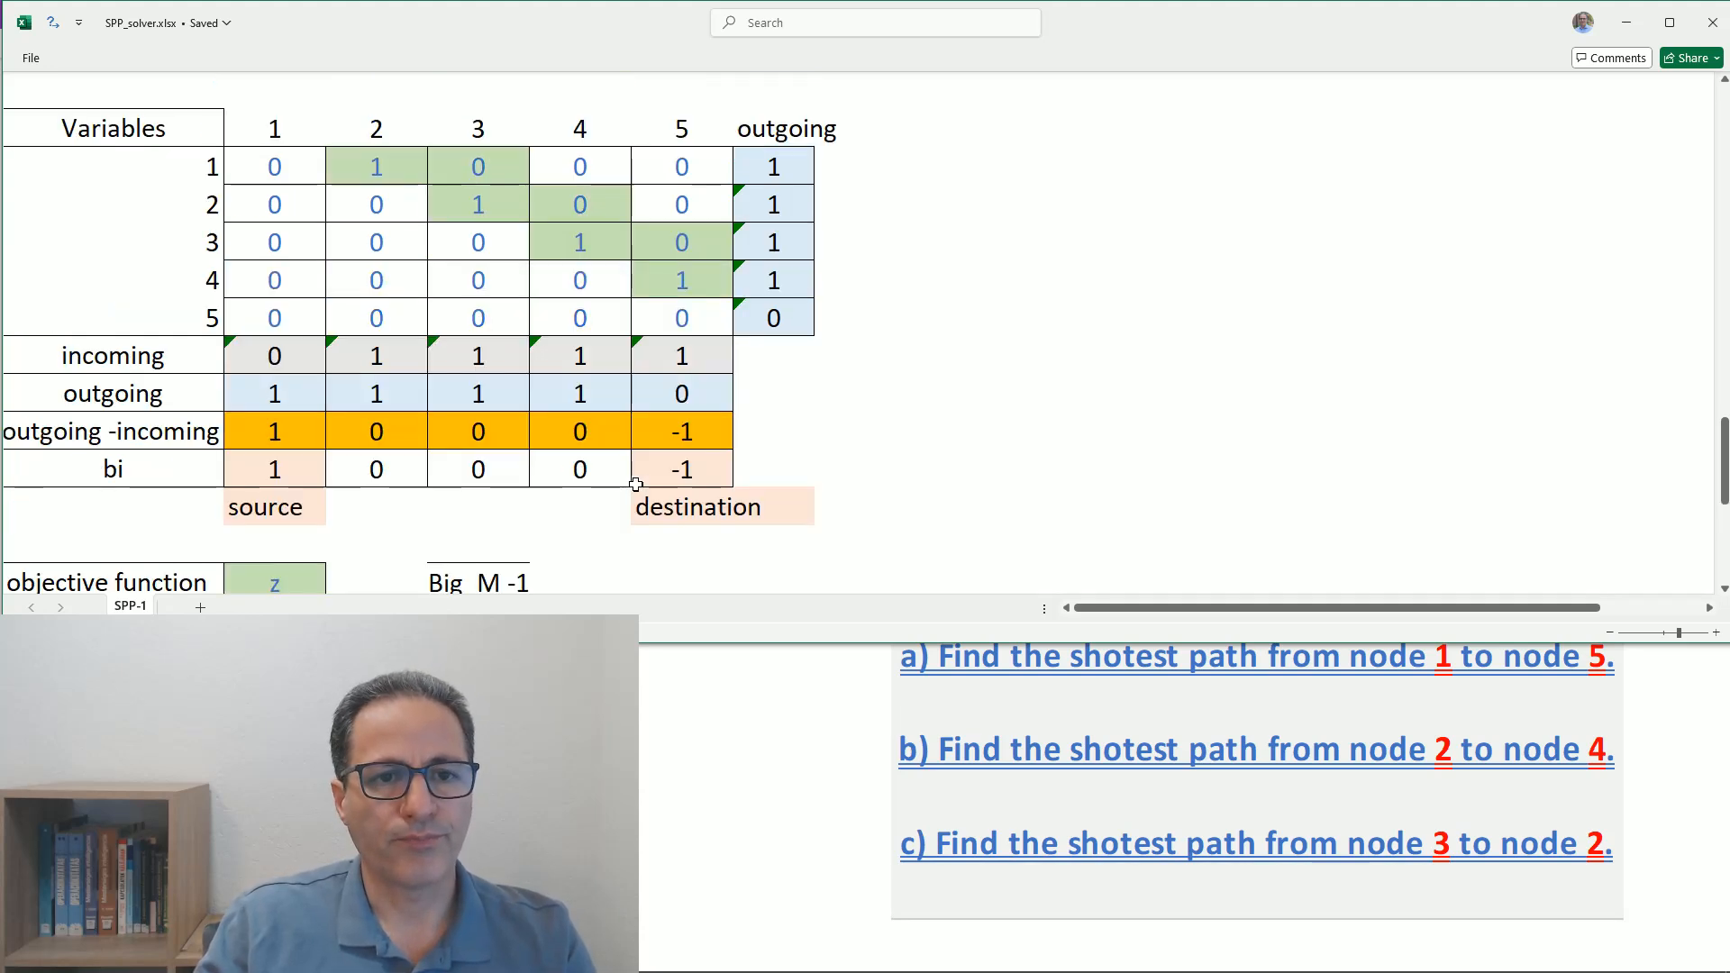
{"action": "scroll", "coordinate": [643, 491], "scroll_direction": "up", "scroll_amount": 1}
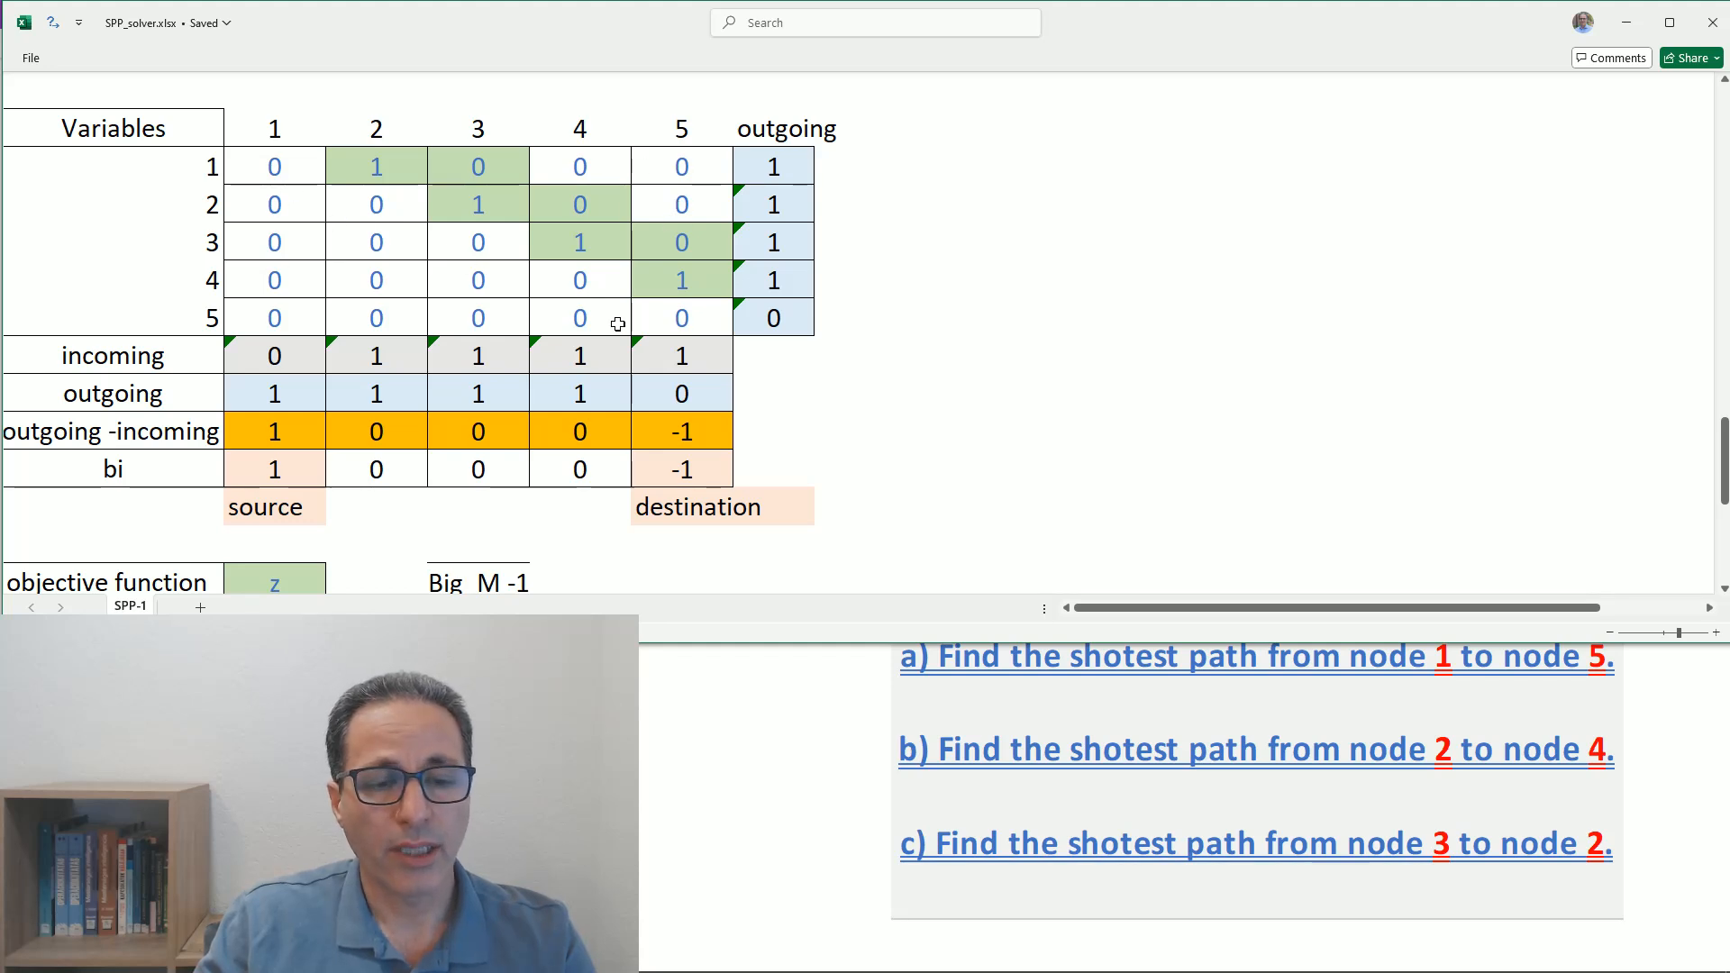
{"action": "scroll", "coordinate": [537, 404], "scroll_direction": "down", "scroll_amount": 2}
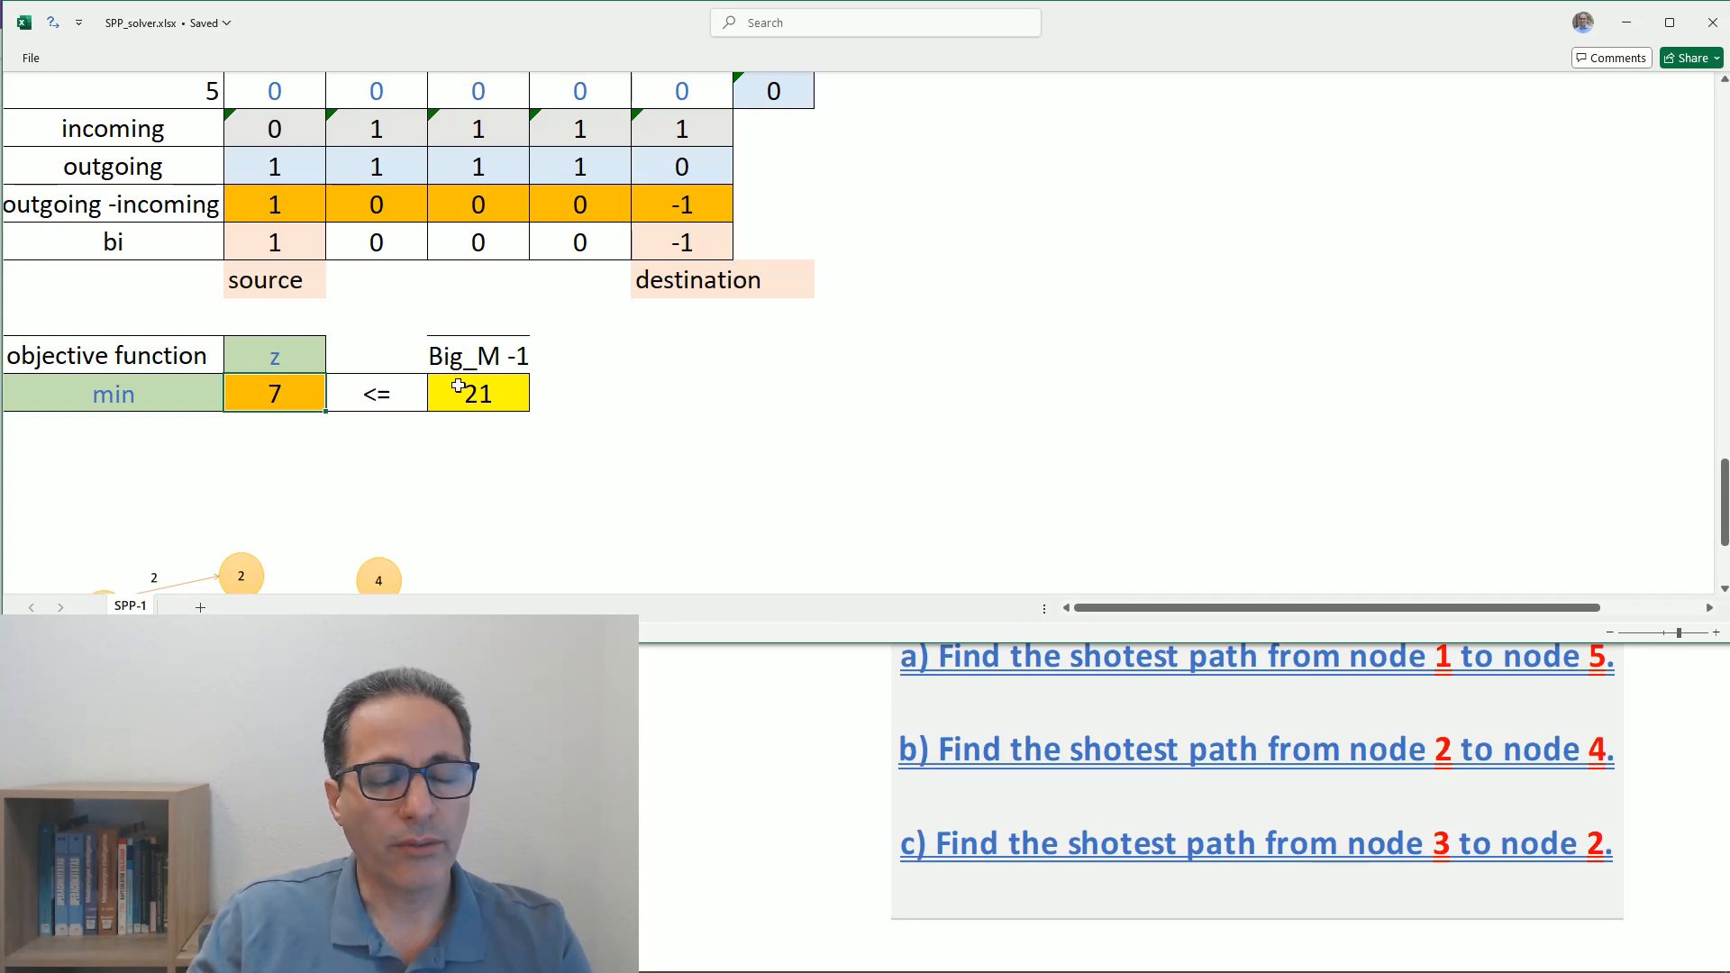
{"action": "scroll", "coordinate": [467, 386], "scroll_direction": "up", "scroll_amount": 3}
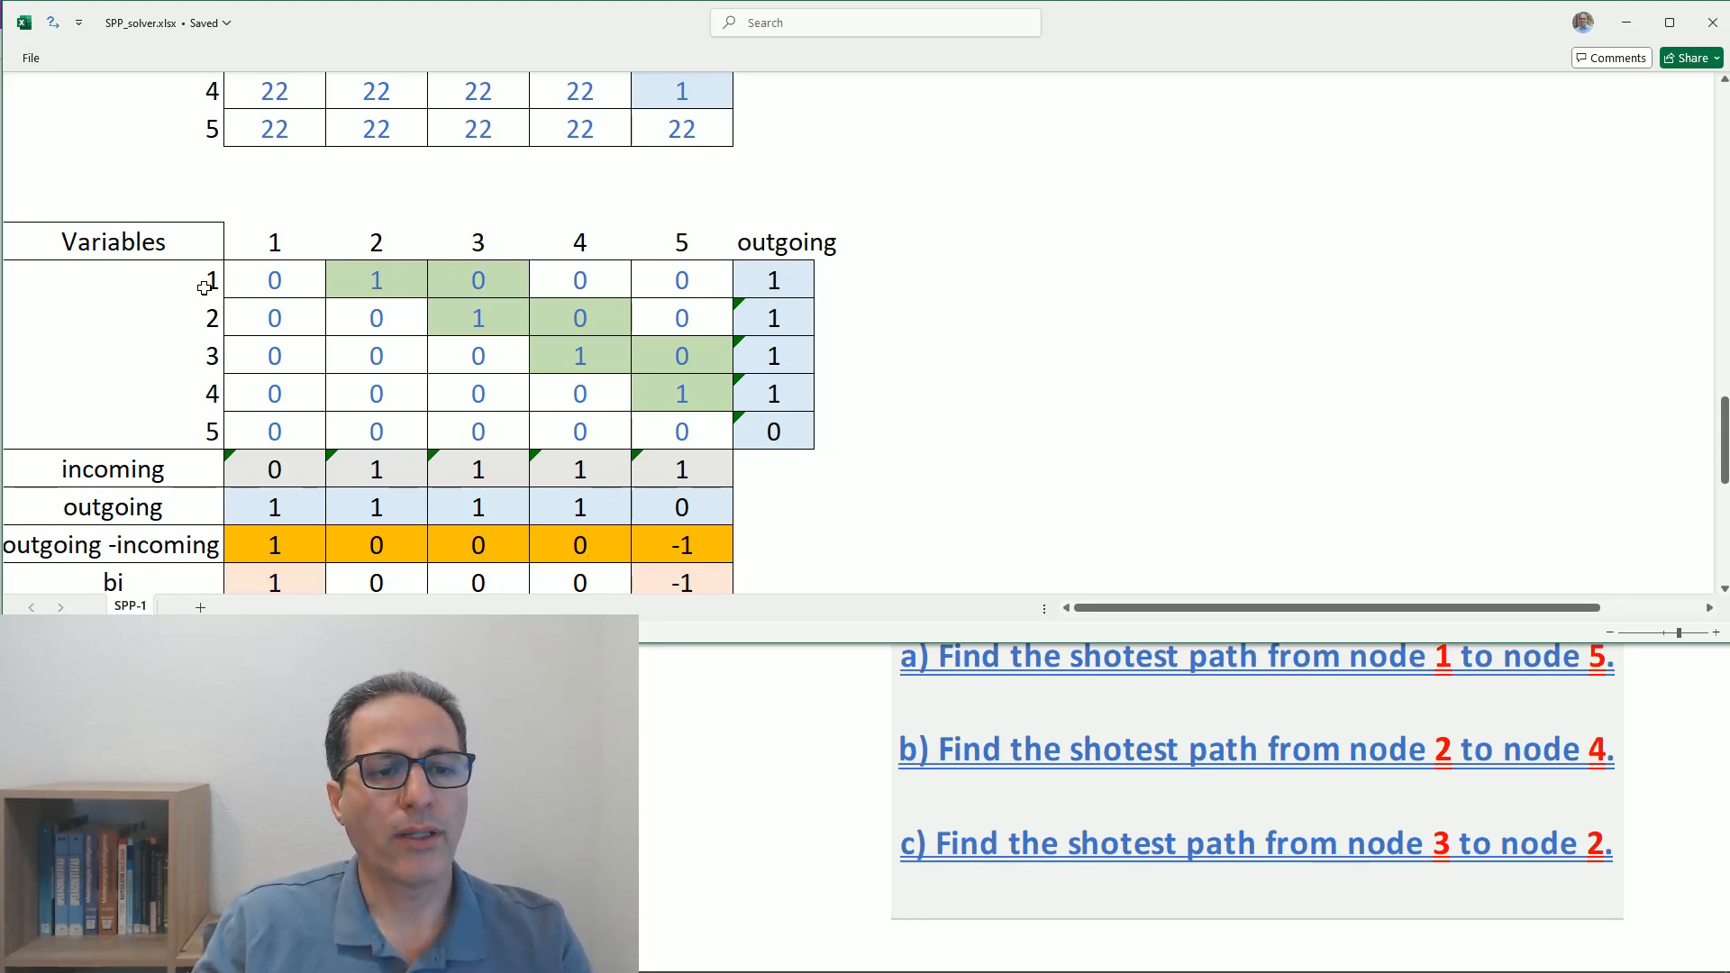
- Move the orange shortest path diagram from below the objective function up beside the answer rows a) to c)
{"action": "scroll", "coordinate": [200, 287], "scroll_direction": "up", "scroll_amount": 10}
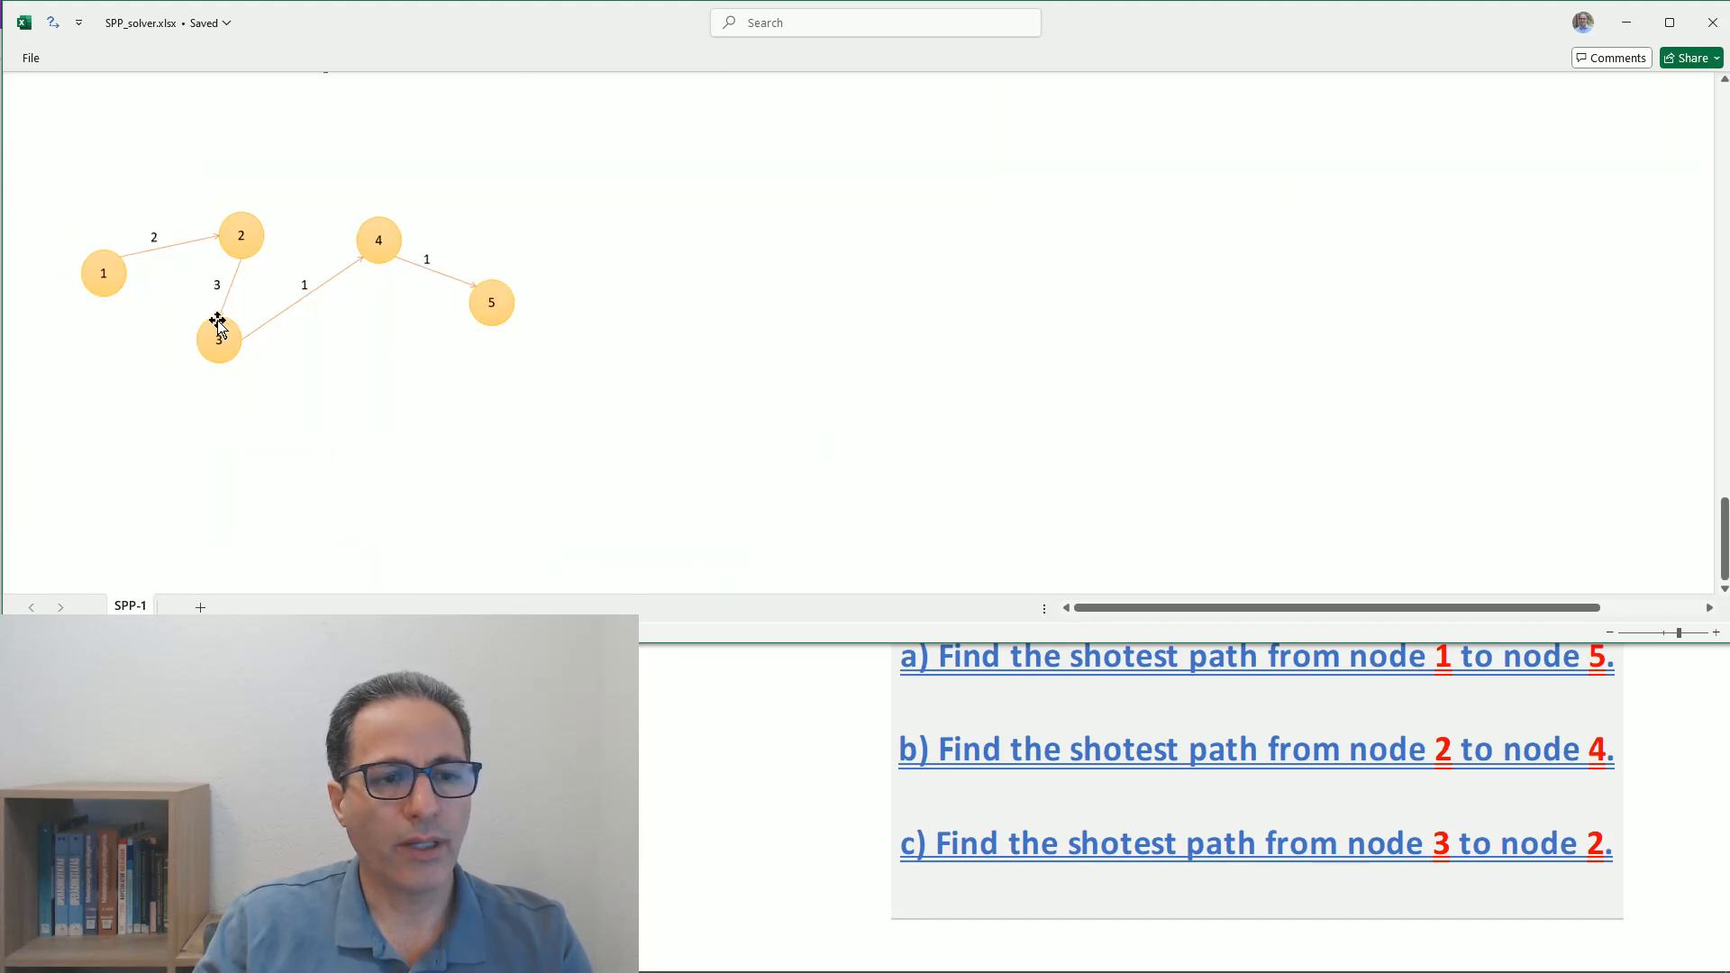
{"action": "left_click_drag", "start_coordinate": [266, 303], "coordinate": [525, 279]}
{"action": "scroll", "coordinate": [521, 279], "scroll_direction": "up", "scroll_amount": 1}
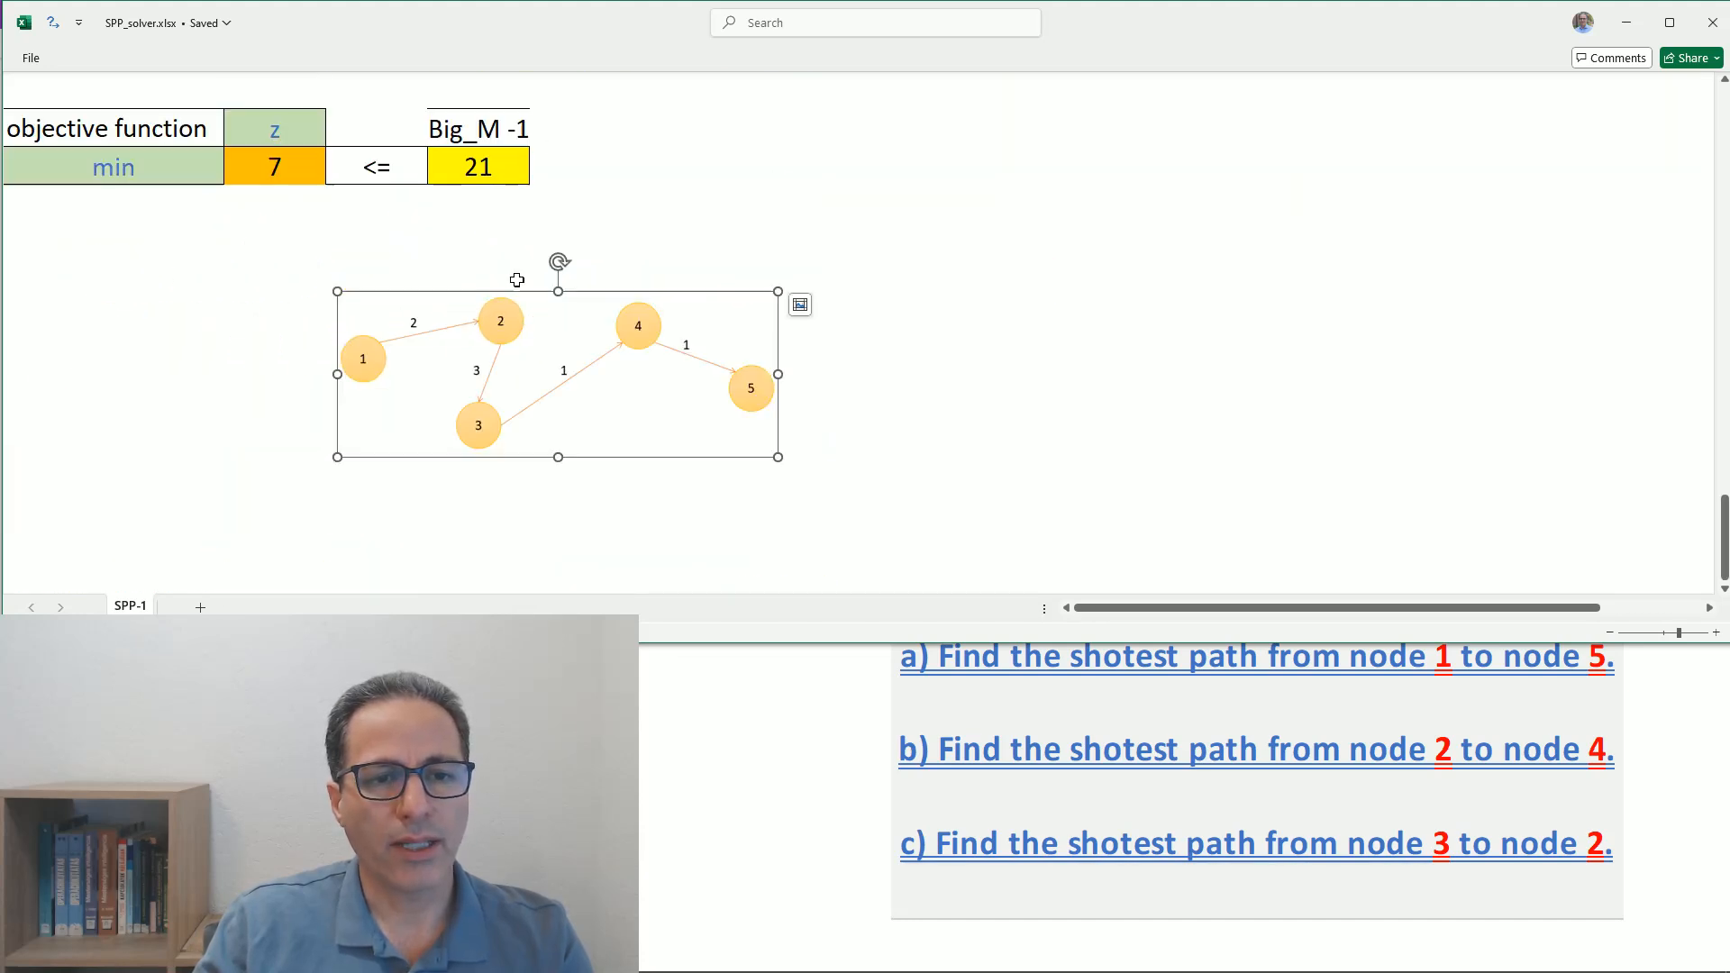
{"action": "scroll", "coordinate": [516, 281], "scroll_direction": "up", "scroll_amount": 1}
{"action": "left_click_drag", "start_coordinate": [533, 429], "coordinate": [992, 193]}
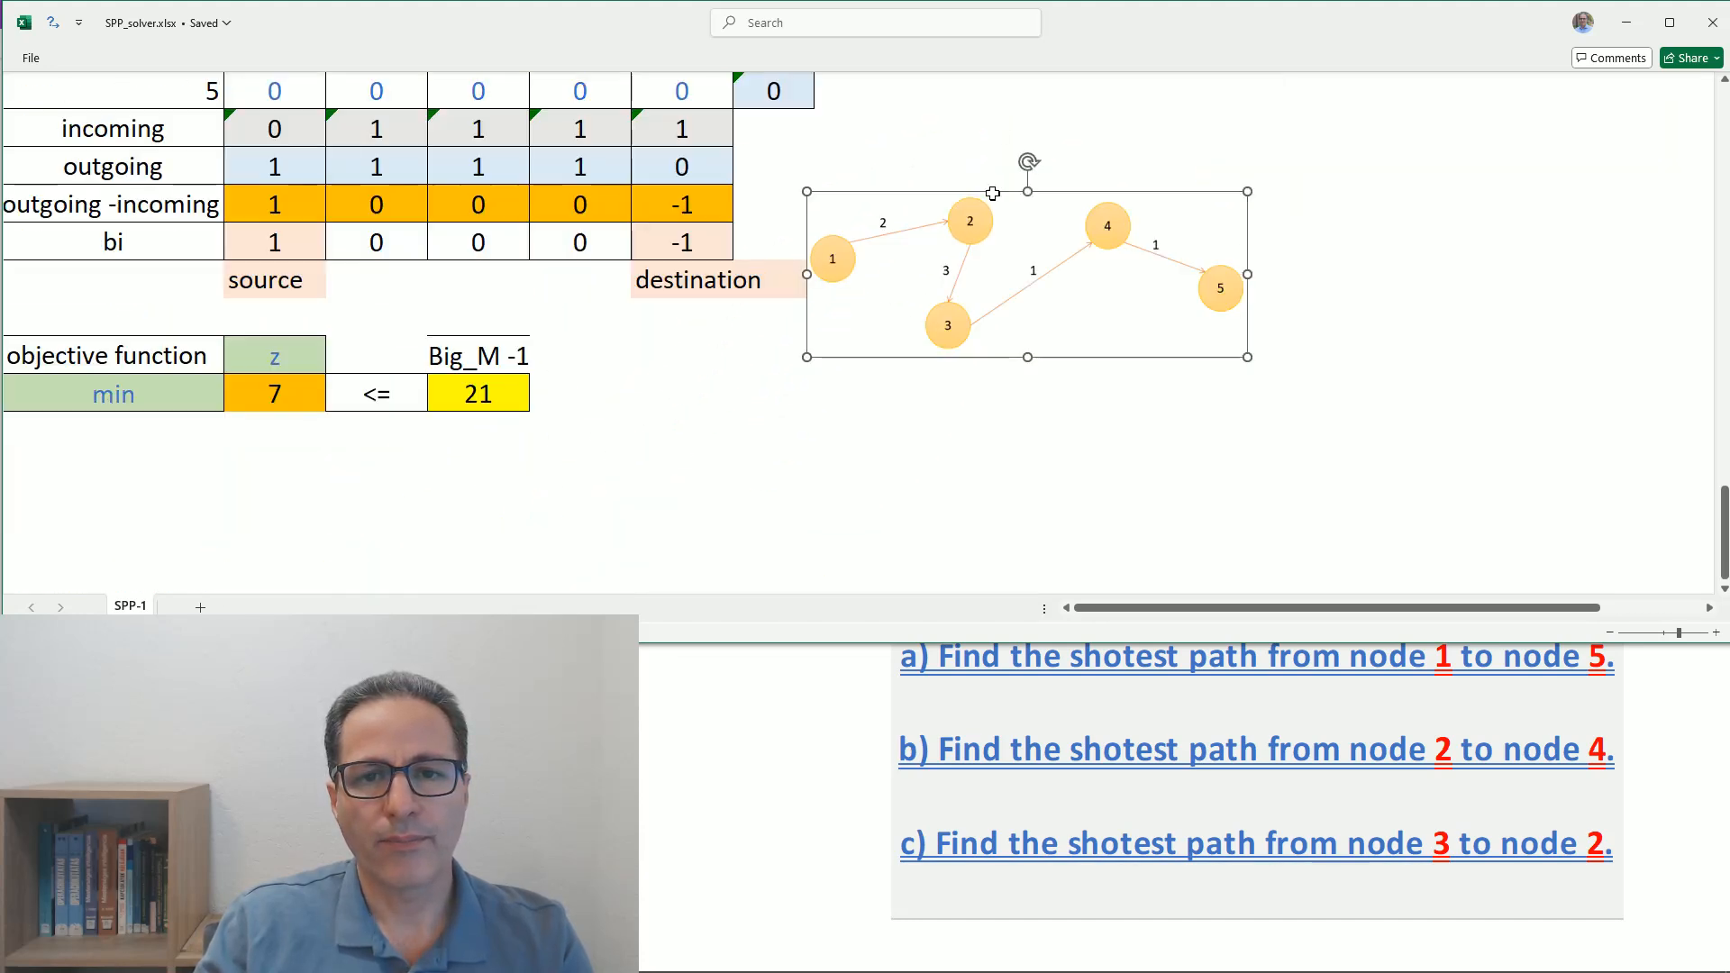
{"action": "scroll", "coordinate": [991, 193], "scroll_direction": "up", "scroll_amount": 2}
{"action": "left_click_drag", "start_coordinate": [950, 453], "coordinate": [1019, 163]}
{"action": "scroll", "coordinate": [998, 227], "scroll_direction": "up", "scroll_amount": 3}
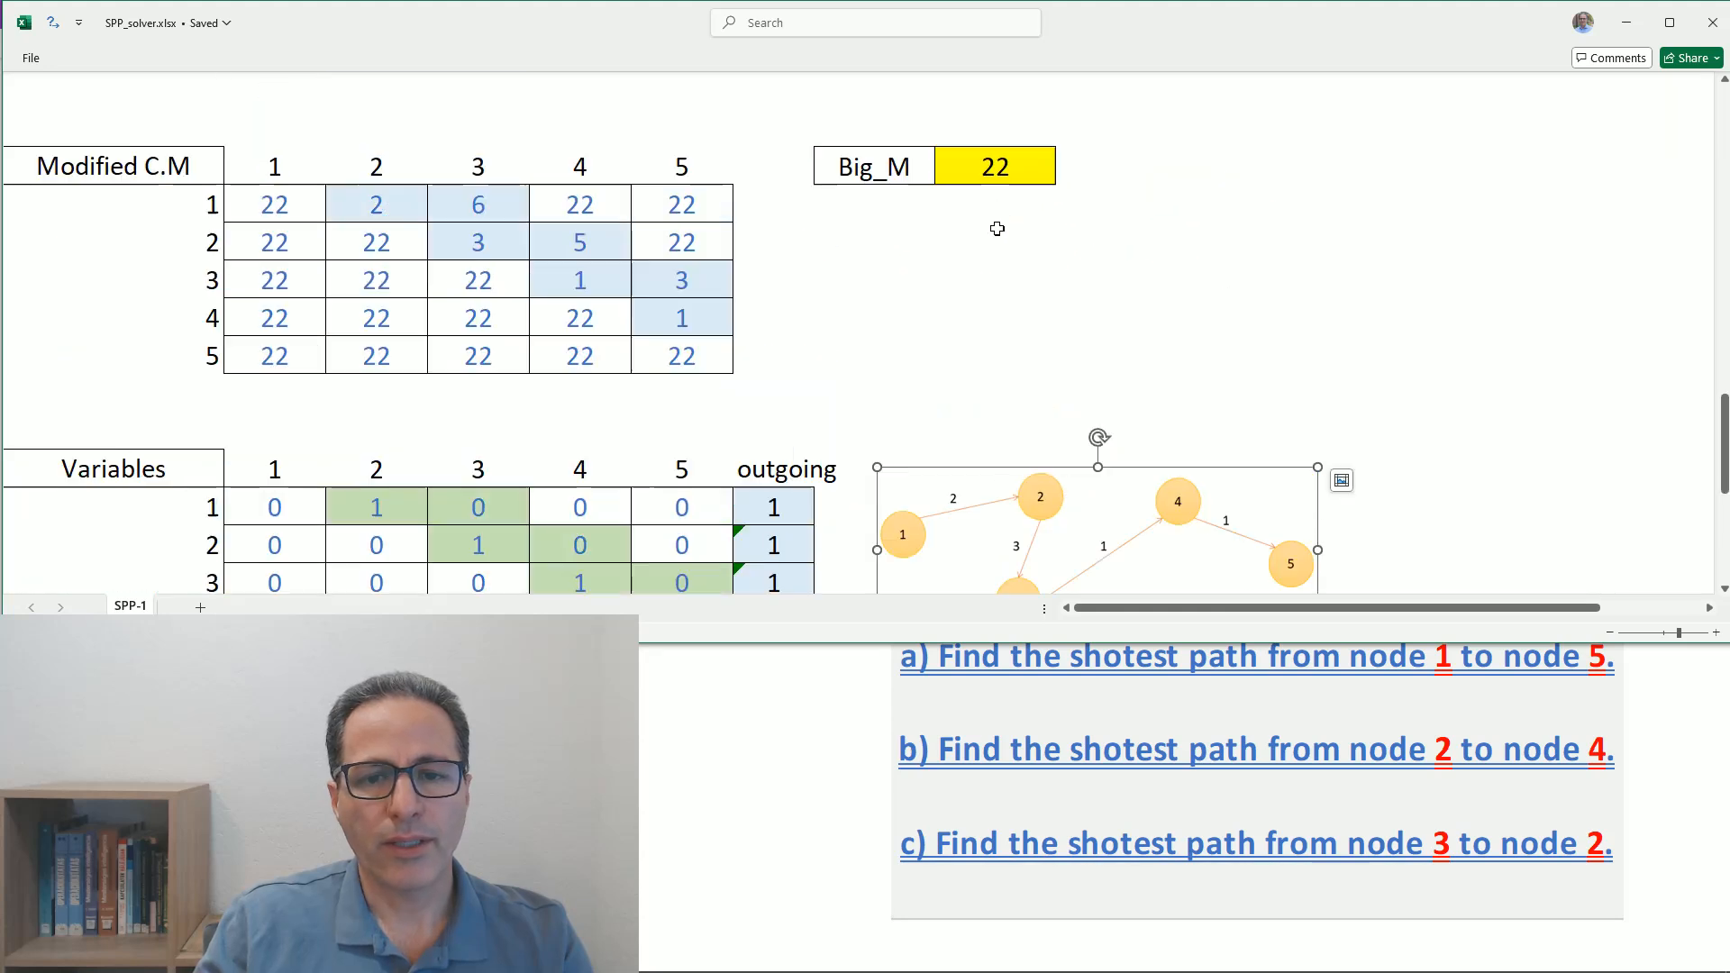
{"action": "left_click_drag", "start_coordinate": [1024, 527], "coordinate": [399, 174]}
{"action": "scroll", "coordinate": [982, 376], "scroll_direction": "up", "scroll_amount": 1}
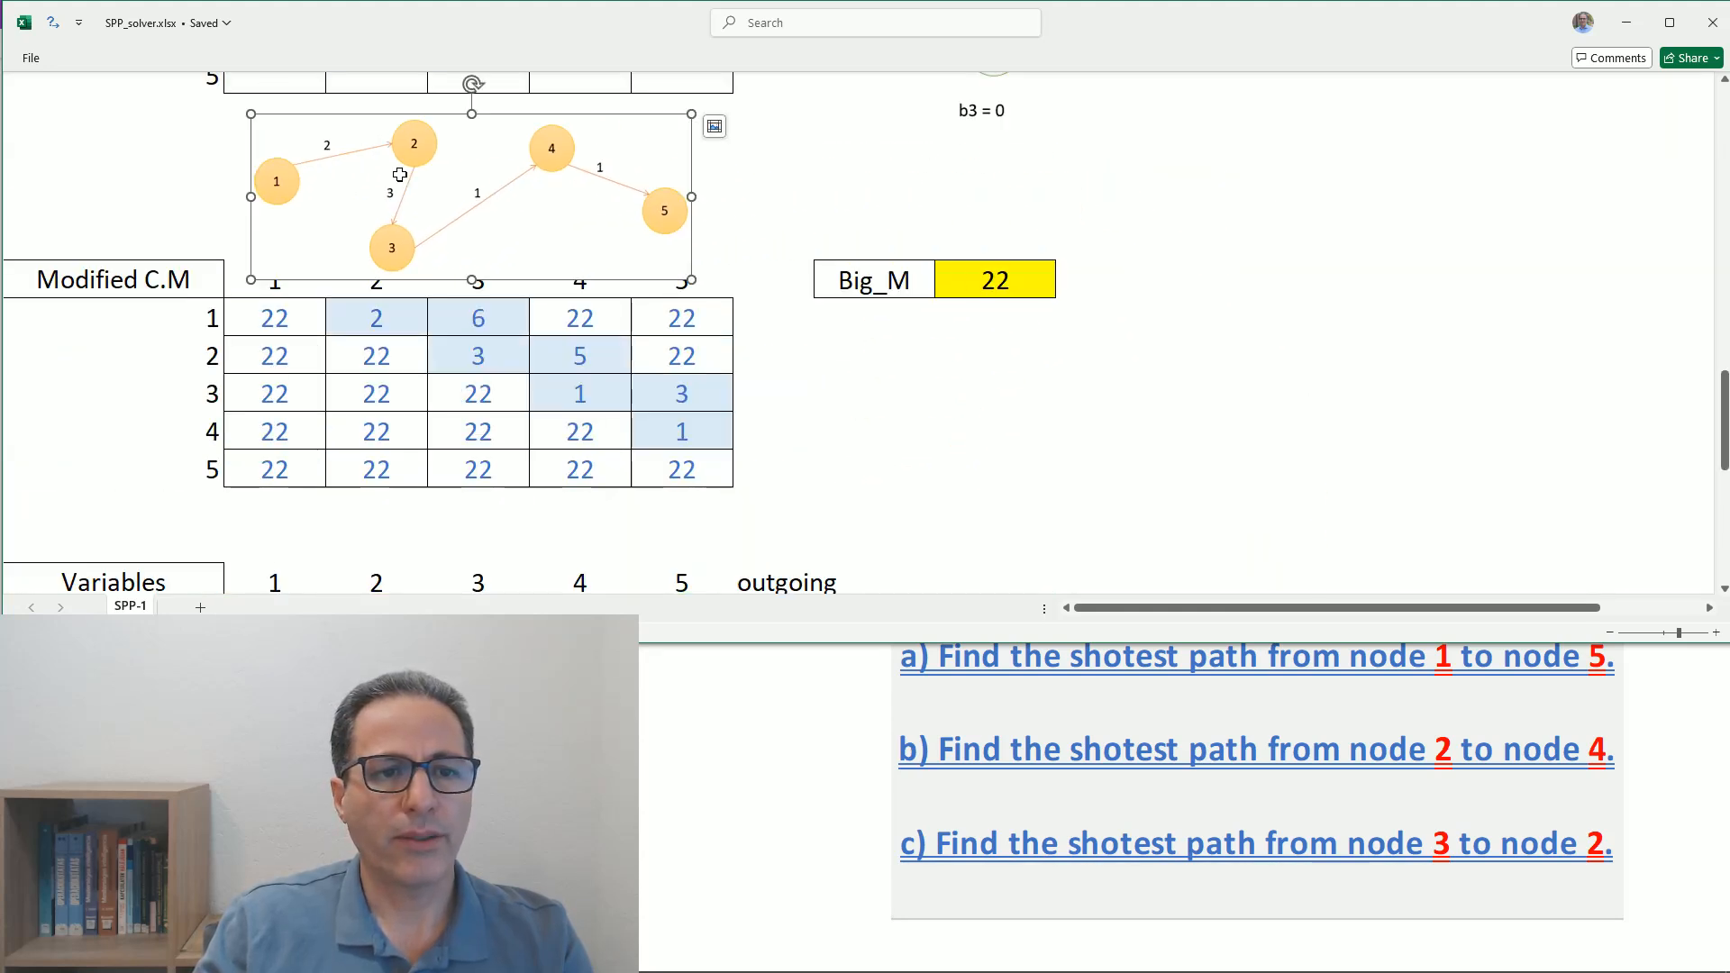
{"action": "scroll", "coordinate": [392, 297], "scroll_direction": "up", "scroll_amount": 4}
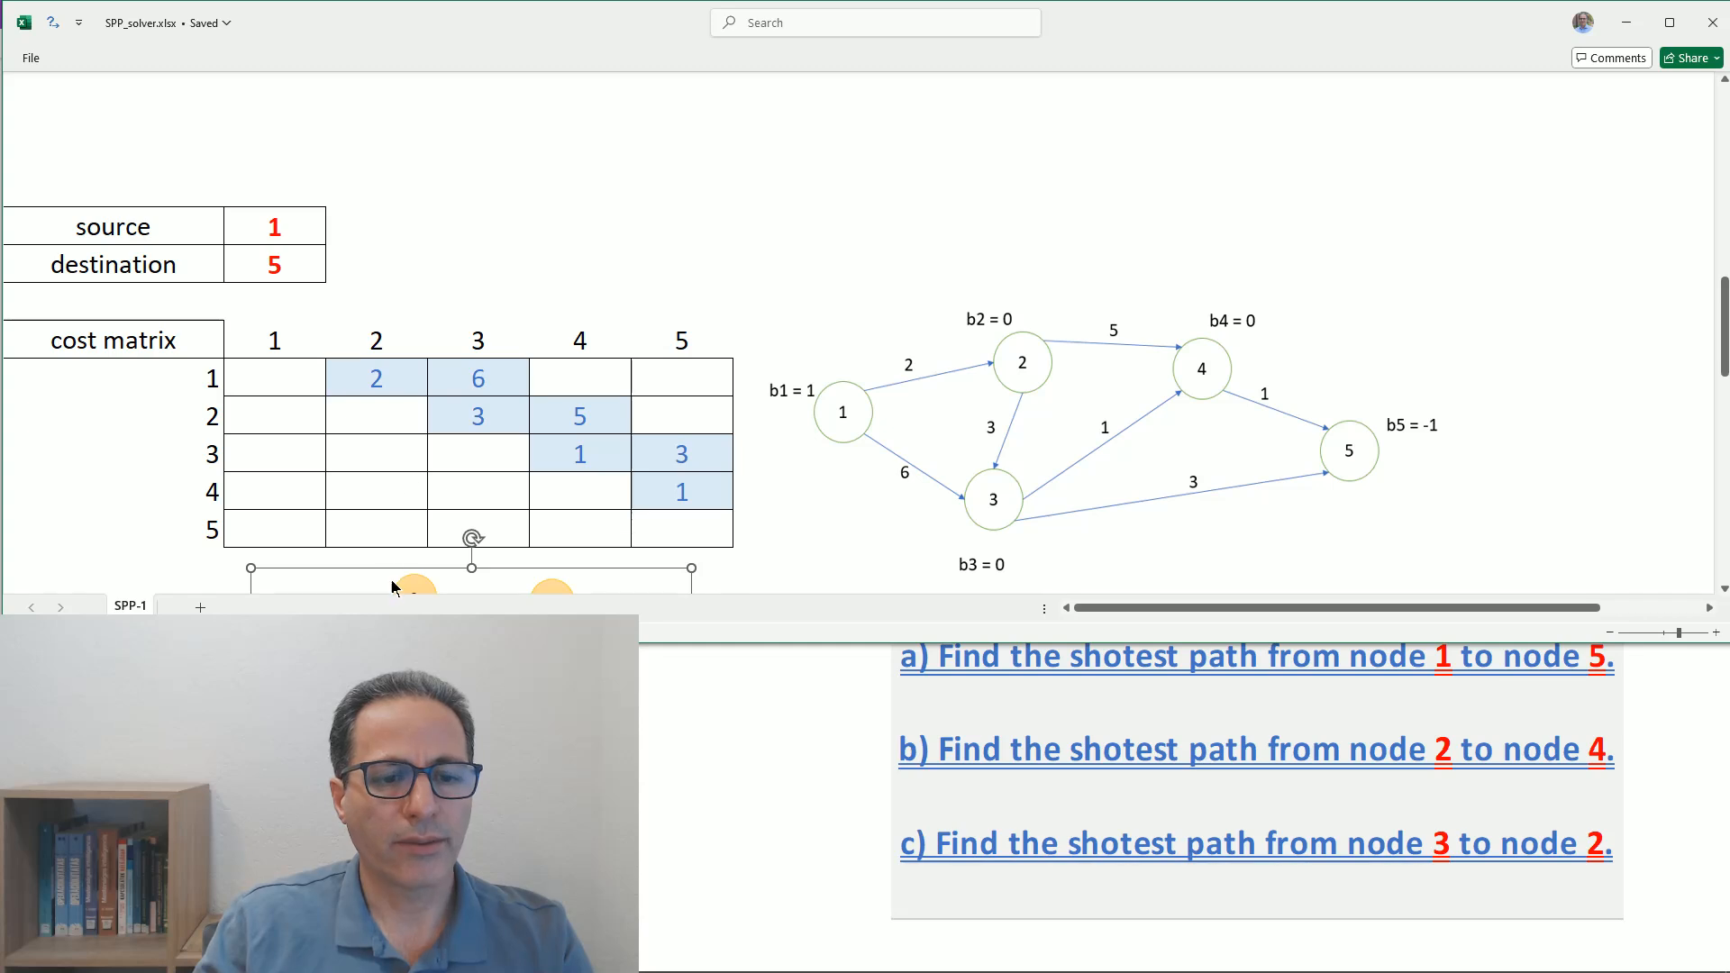
{"action": "left_click_drag", "start_coordinate": [397, 567], "coordinate": [502, 166]}
{"action": "scroll", "coordinate": [497, 185], "scroll_direction": "up", "scroll_amount": 2}
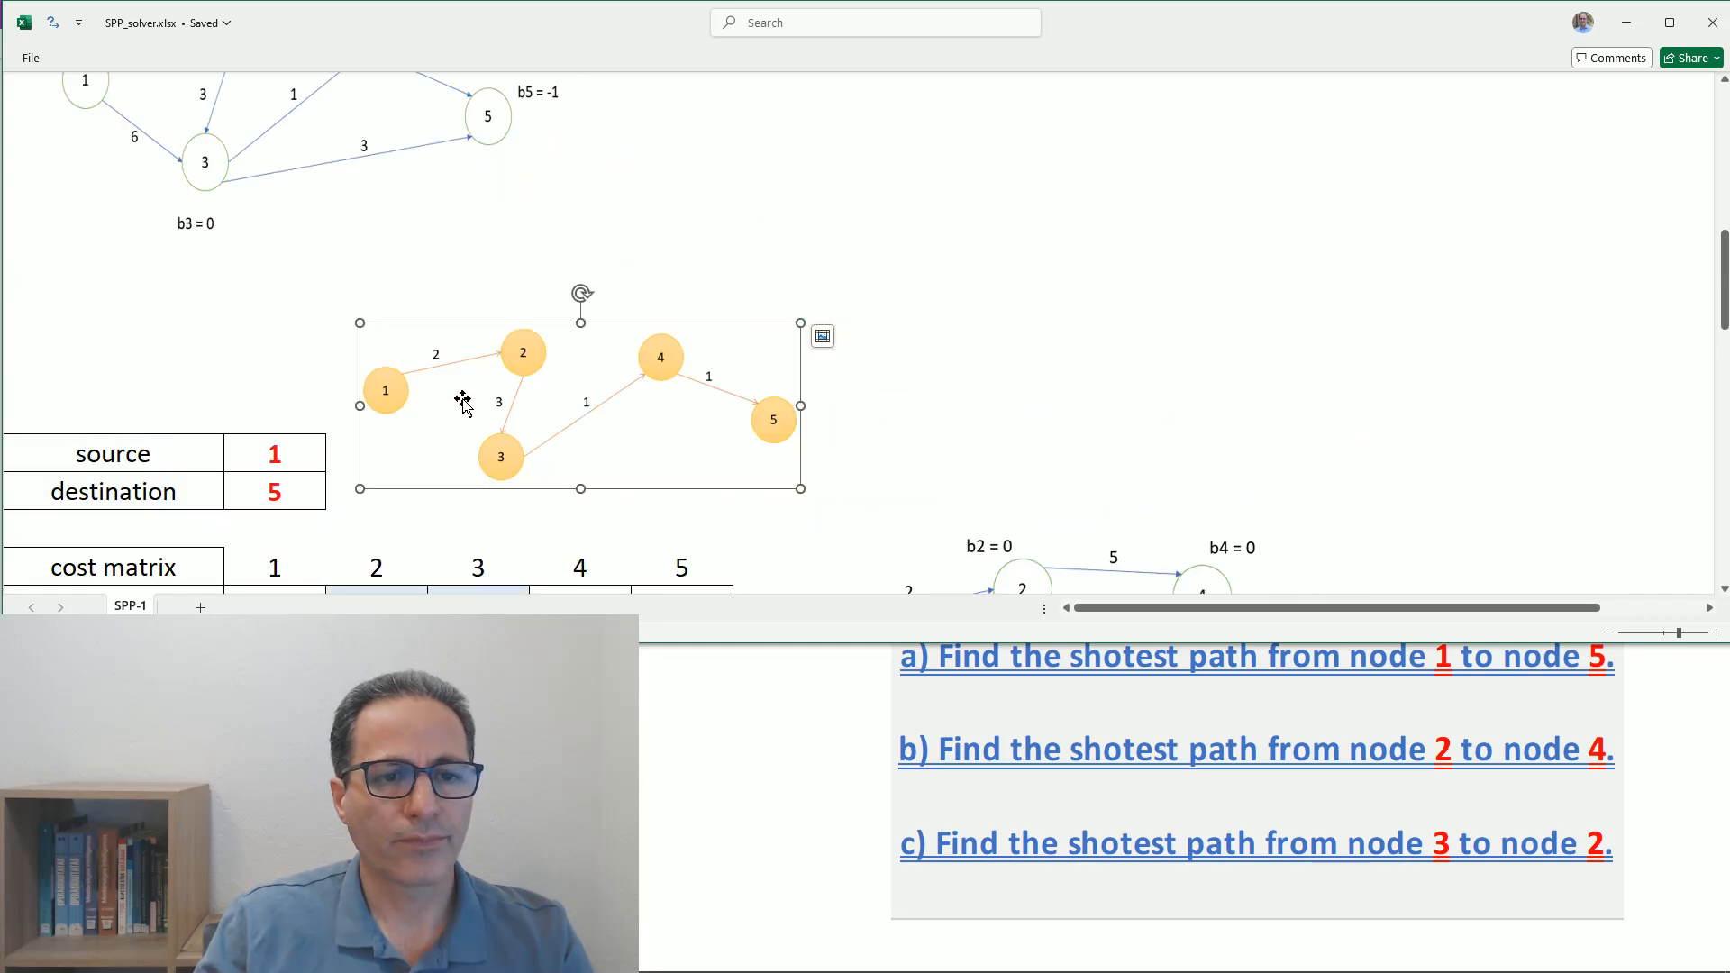
{"action": "left_click_drag", "start_coordinate": [463, 403], "coordinate": [635, 229]}
{"action": "scroll", "coordinate": [635, 236], "scroll_direction": "up", "scroll_amount": 3}
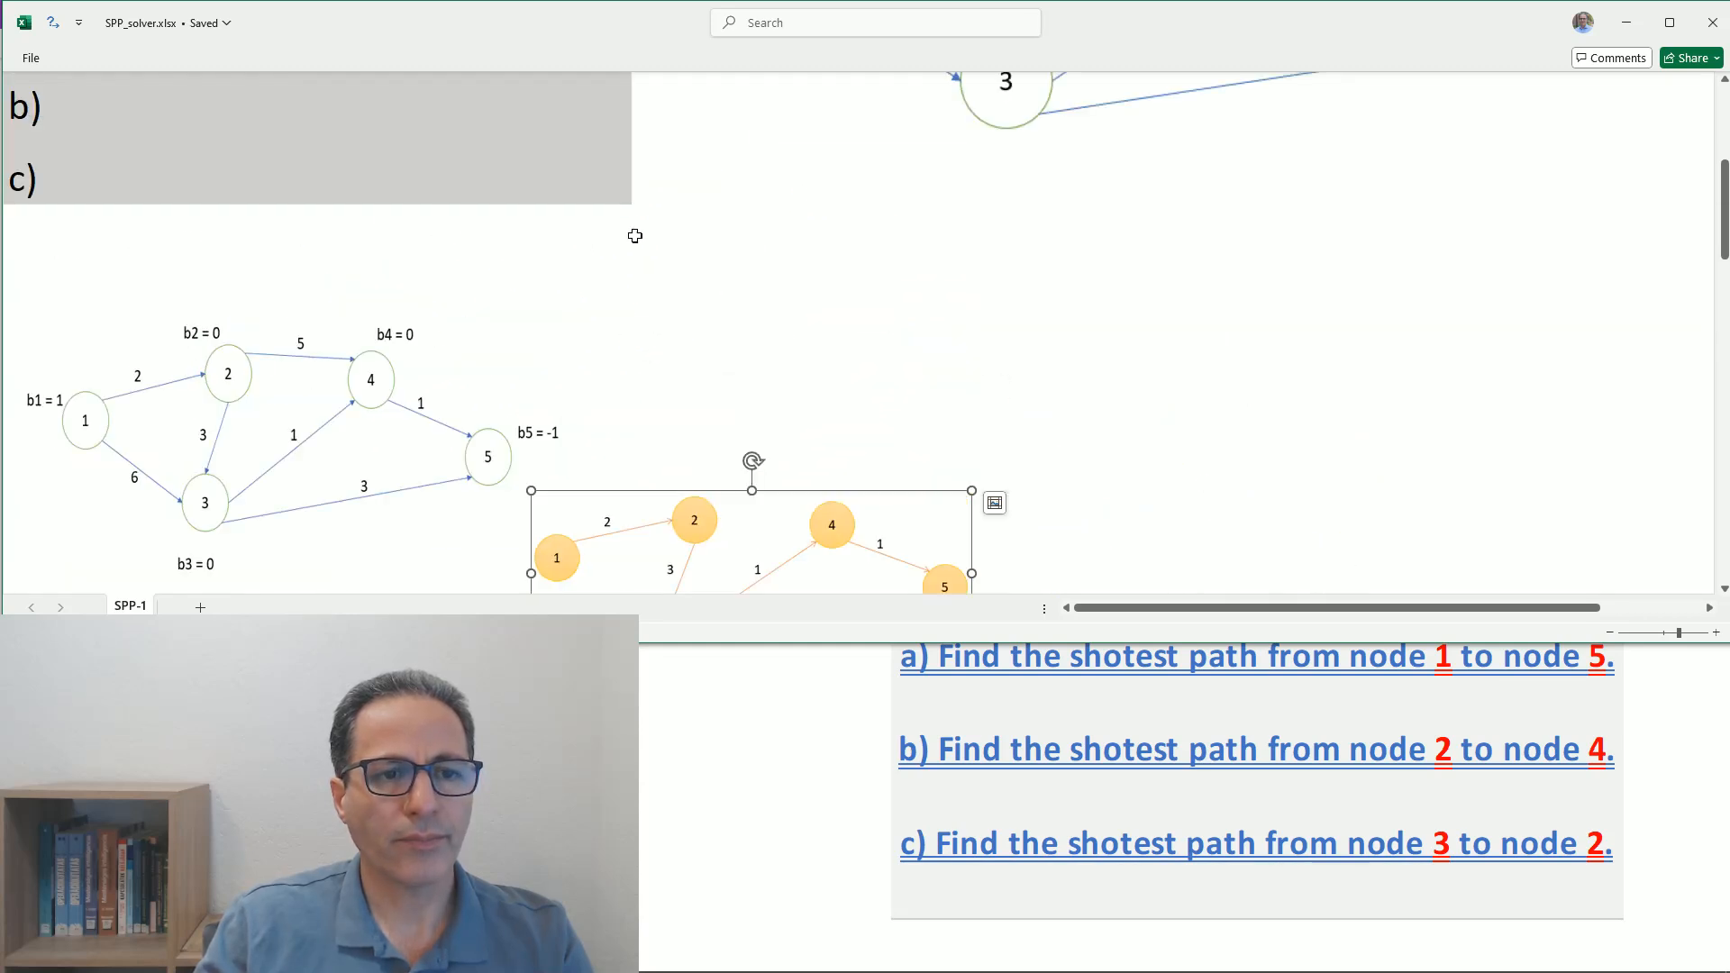
{"action": "left_click_drag", "start_coordinate": [661, 540], "coordinate": [610, 220]}
{"action": "scroll", "coordinate": [552, 243], "scroll_direction": "up", "scroll_amount": 3}
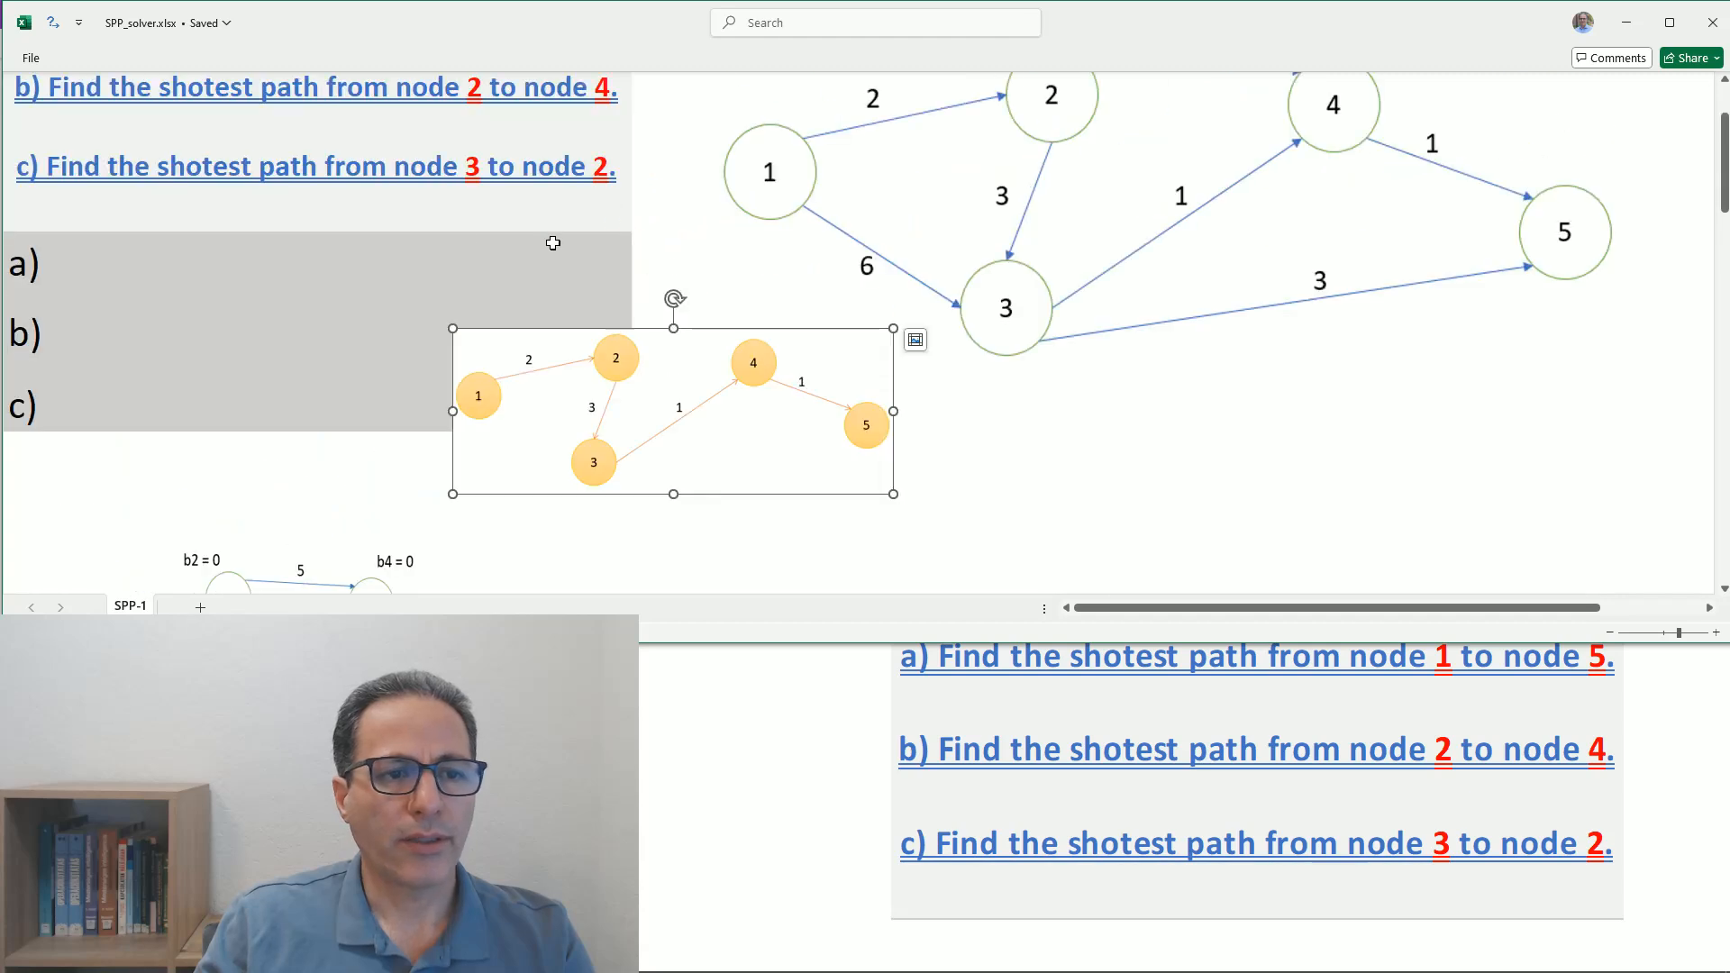
- Enter the path 1,2,3,4,5 and cost=7 in the answer row for question a)
{"action": "left_click", "coordinate": [110, 272]}
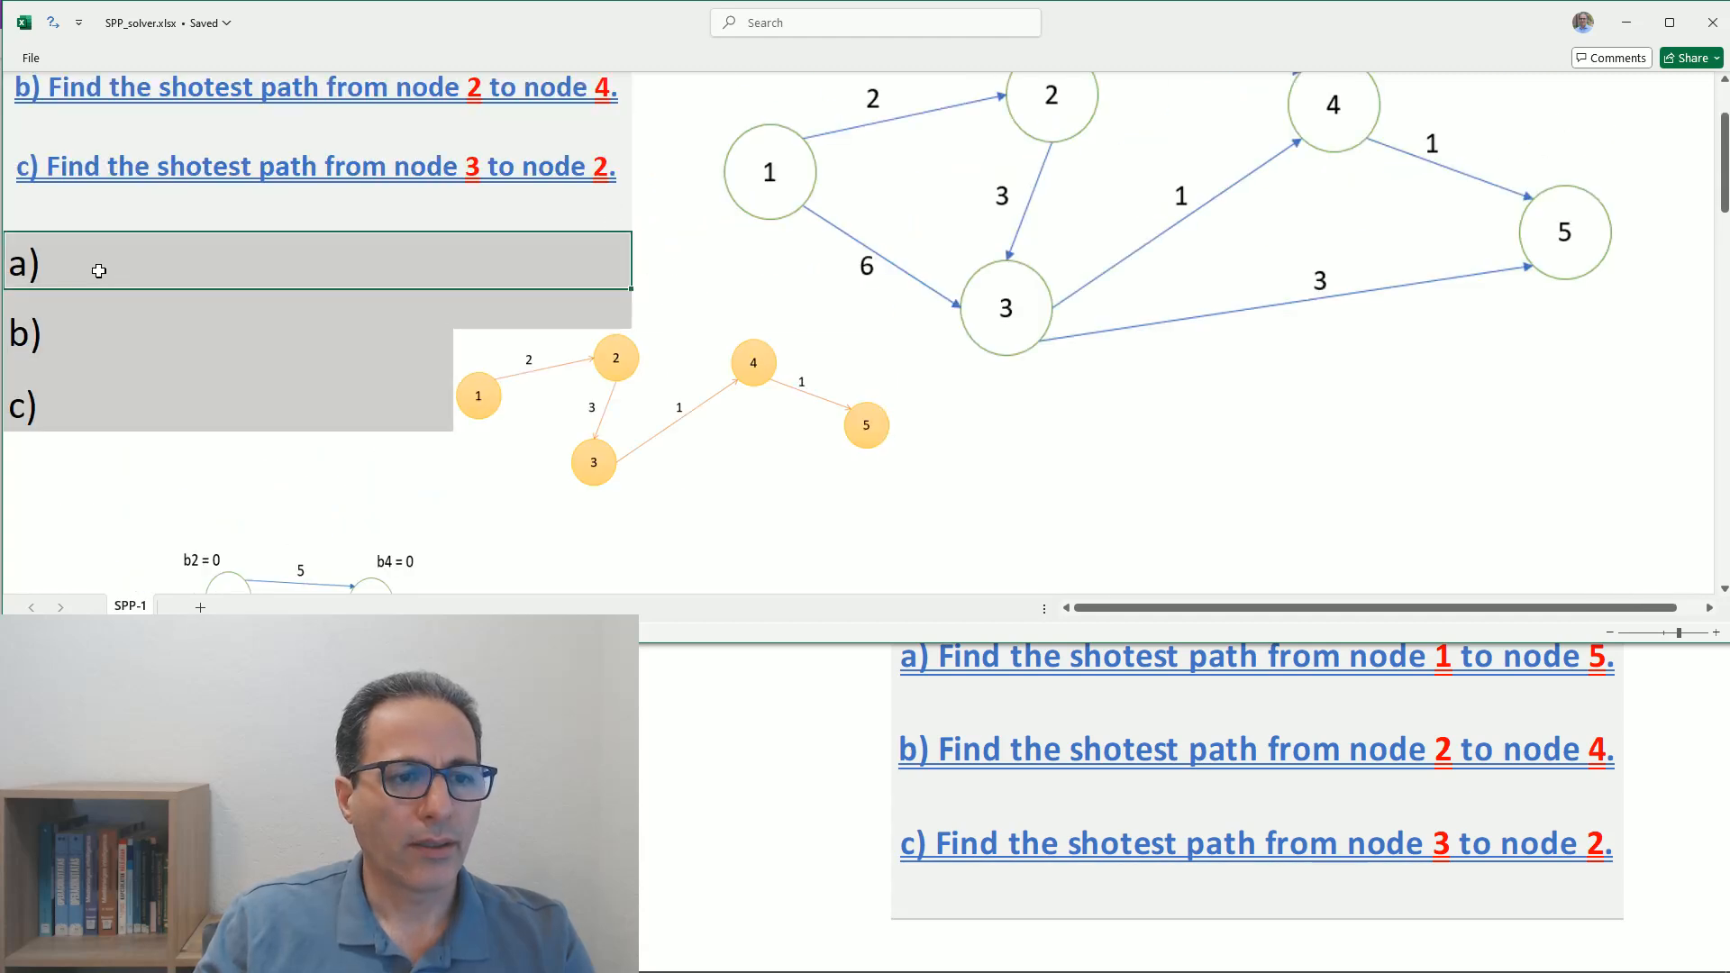
{"action": "double_click", "coordinate": [99, 270]}
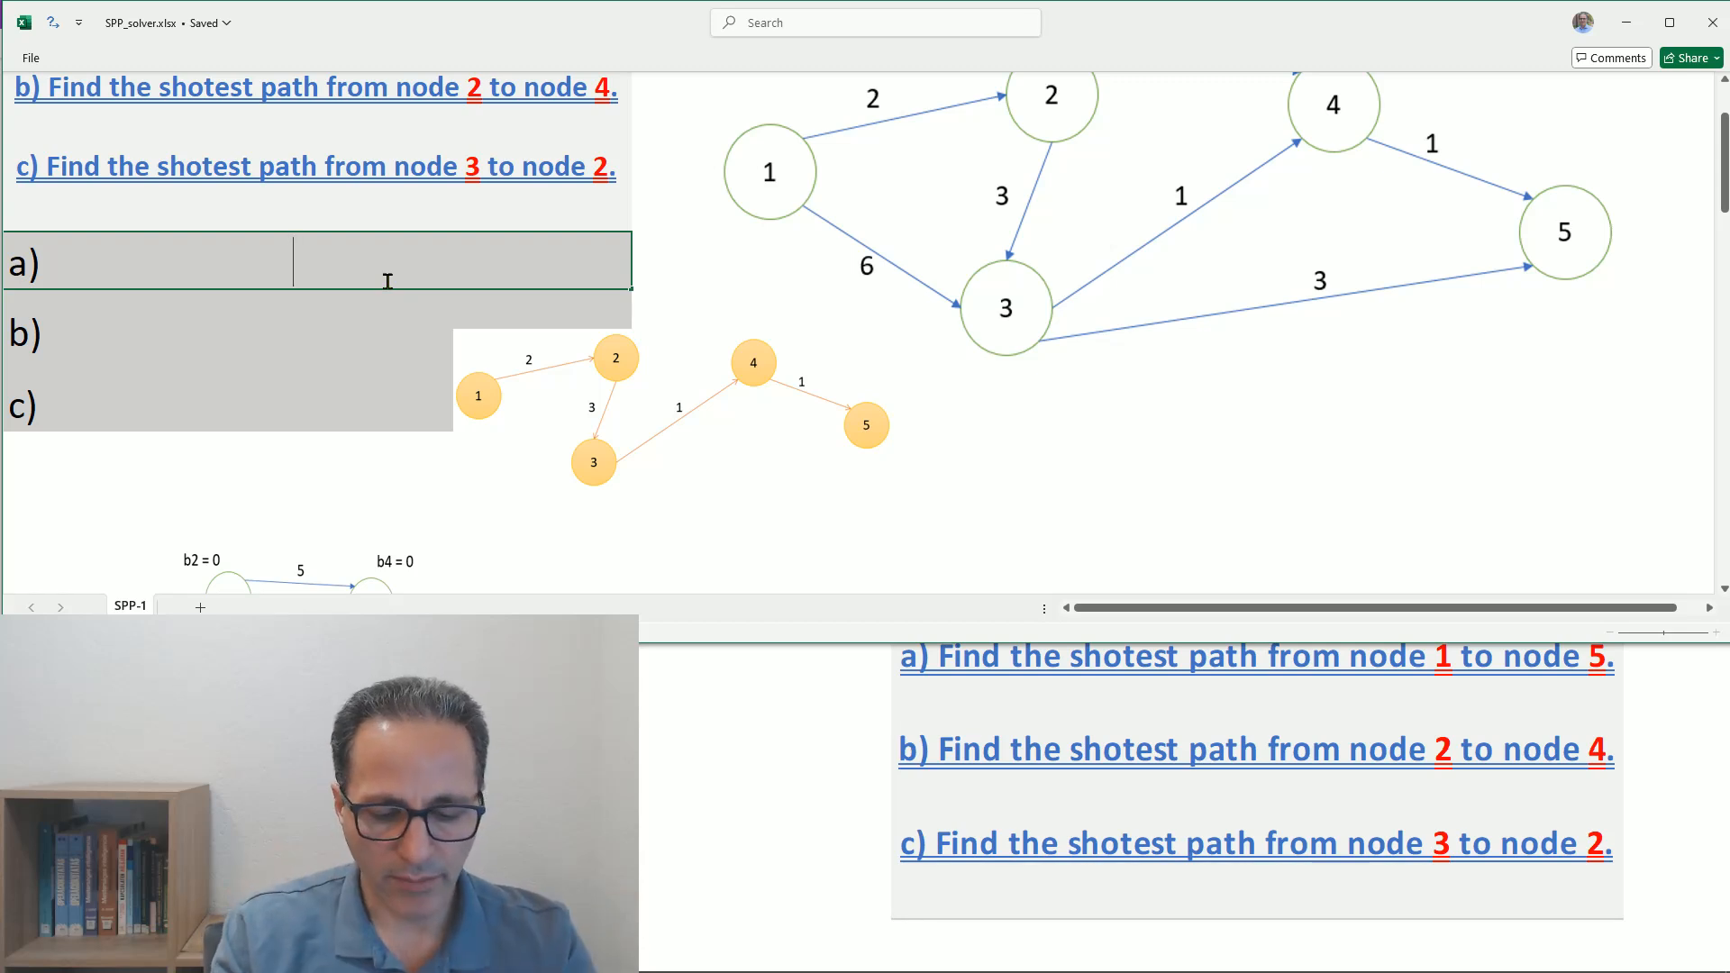
{"action": "key", "text": "BackSpace"}
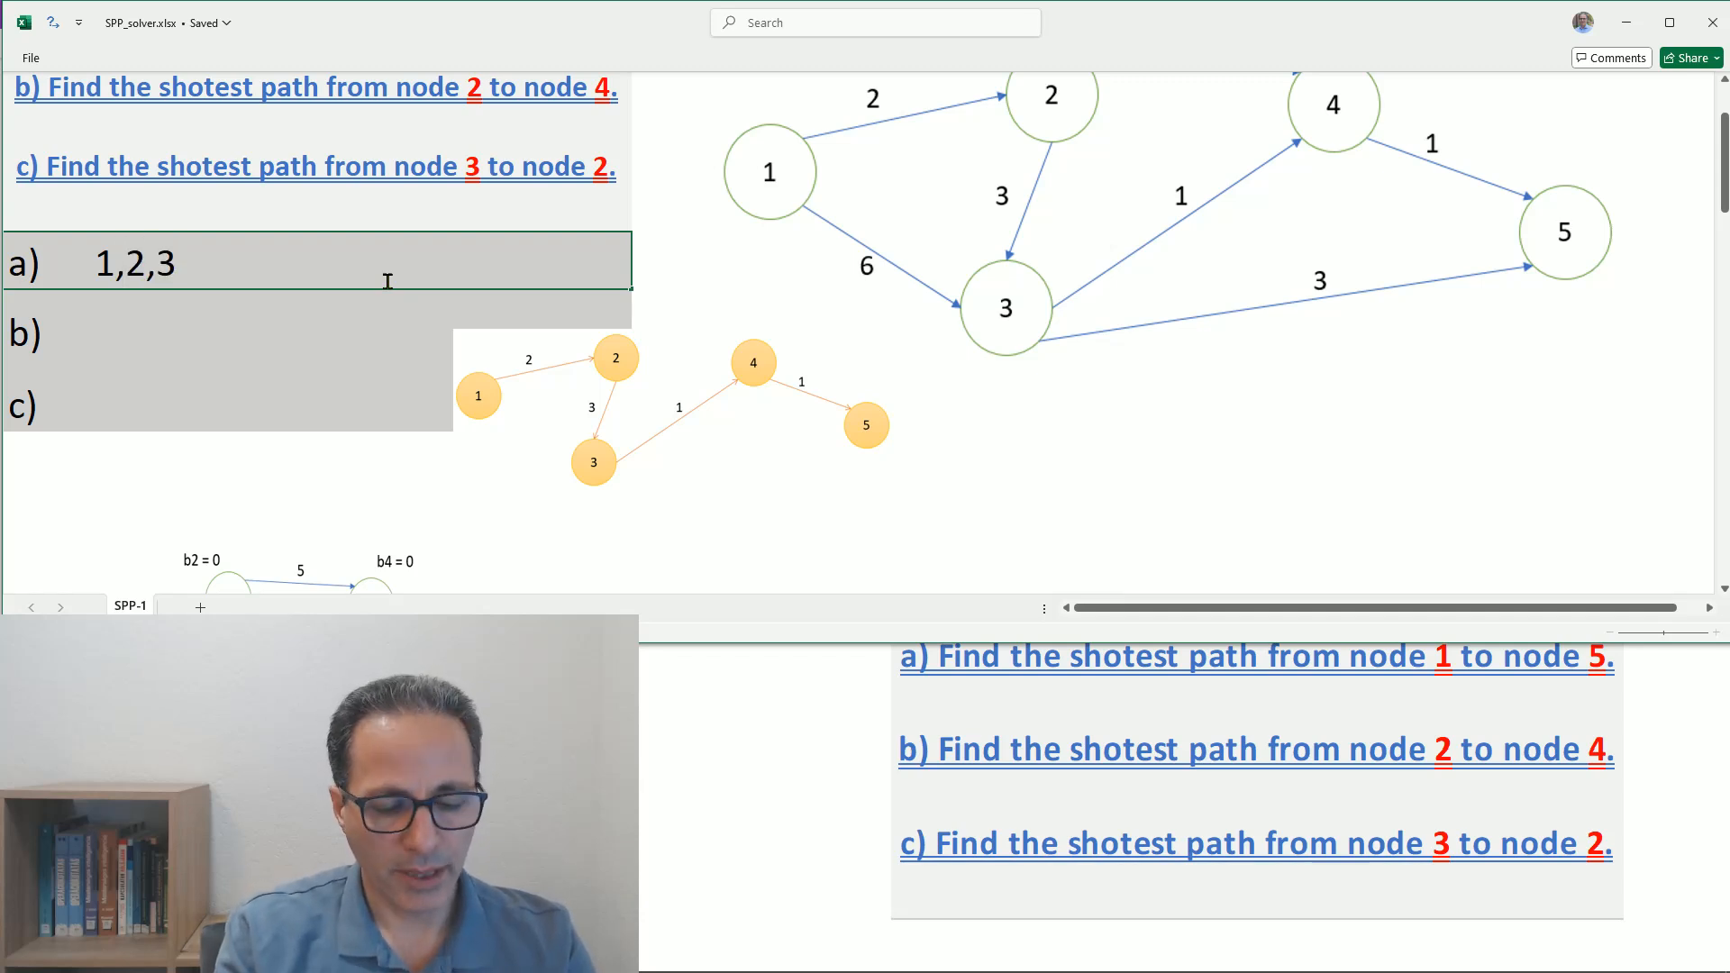
{"action": "type", "text": "4"}
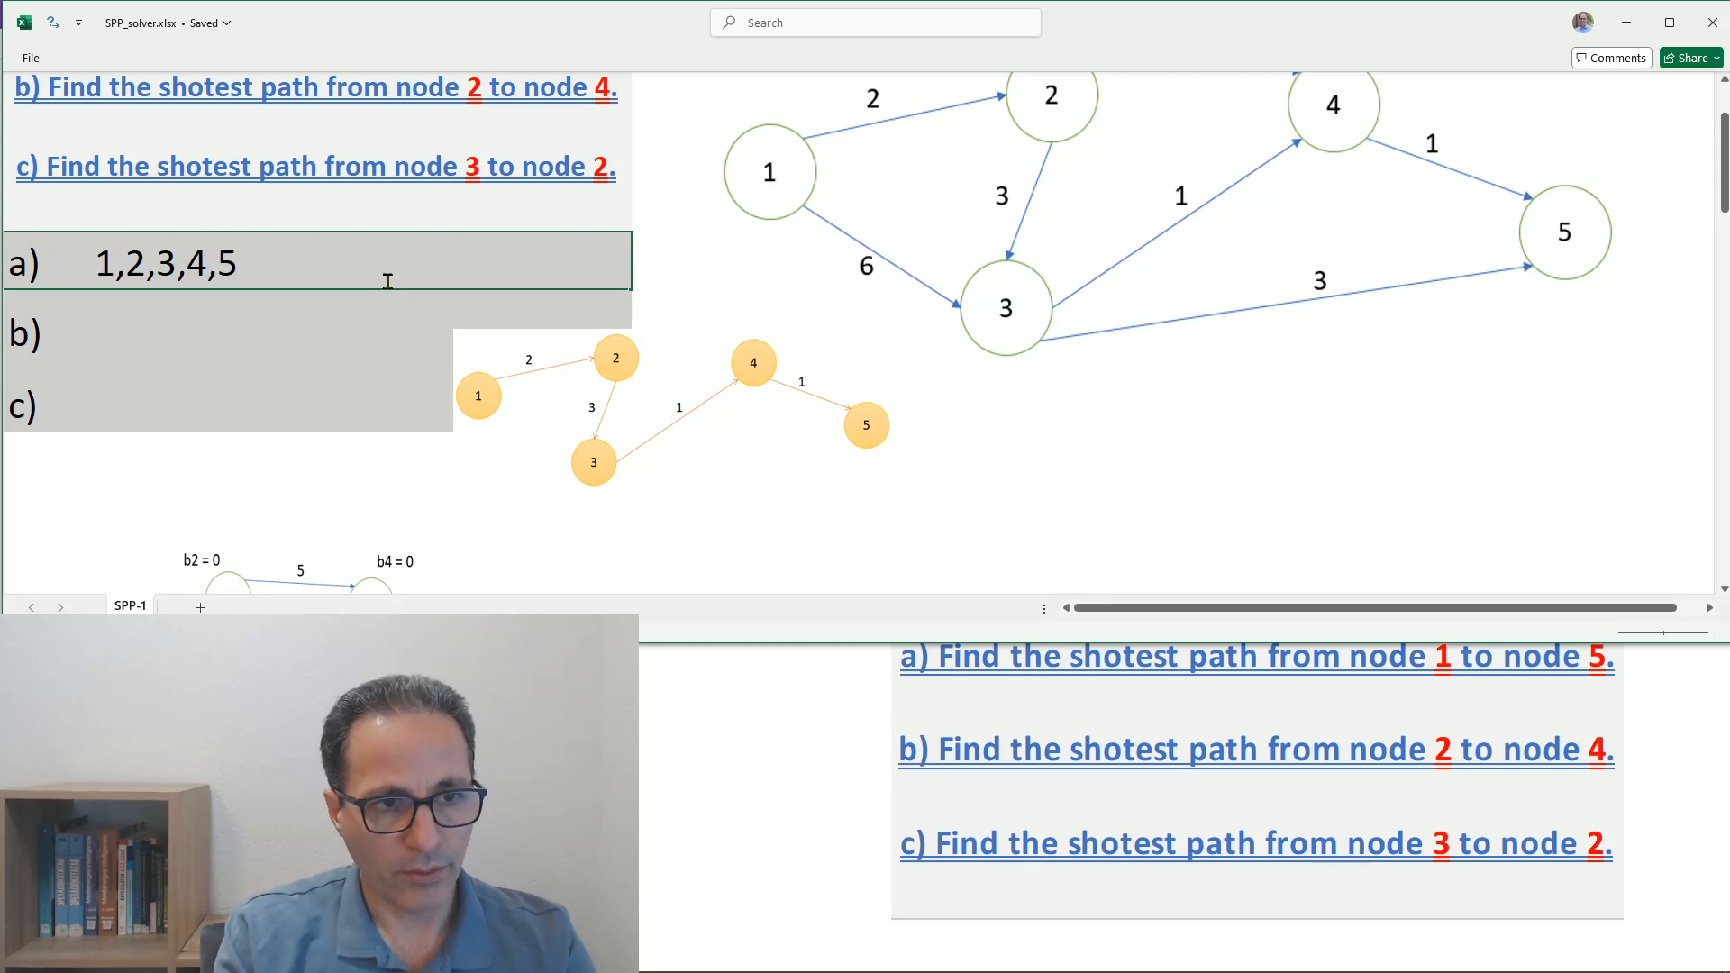
{"action": "type", "text": ",5"}
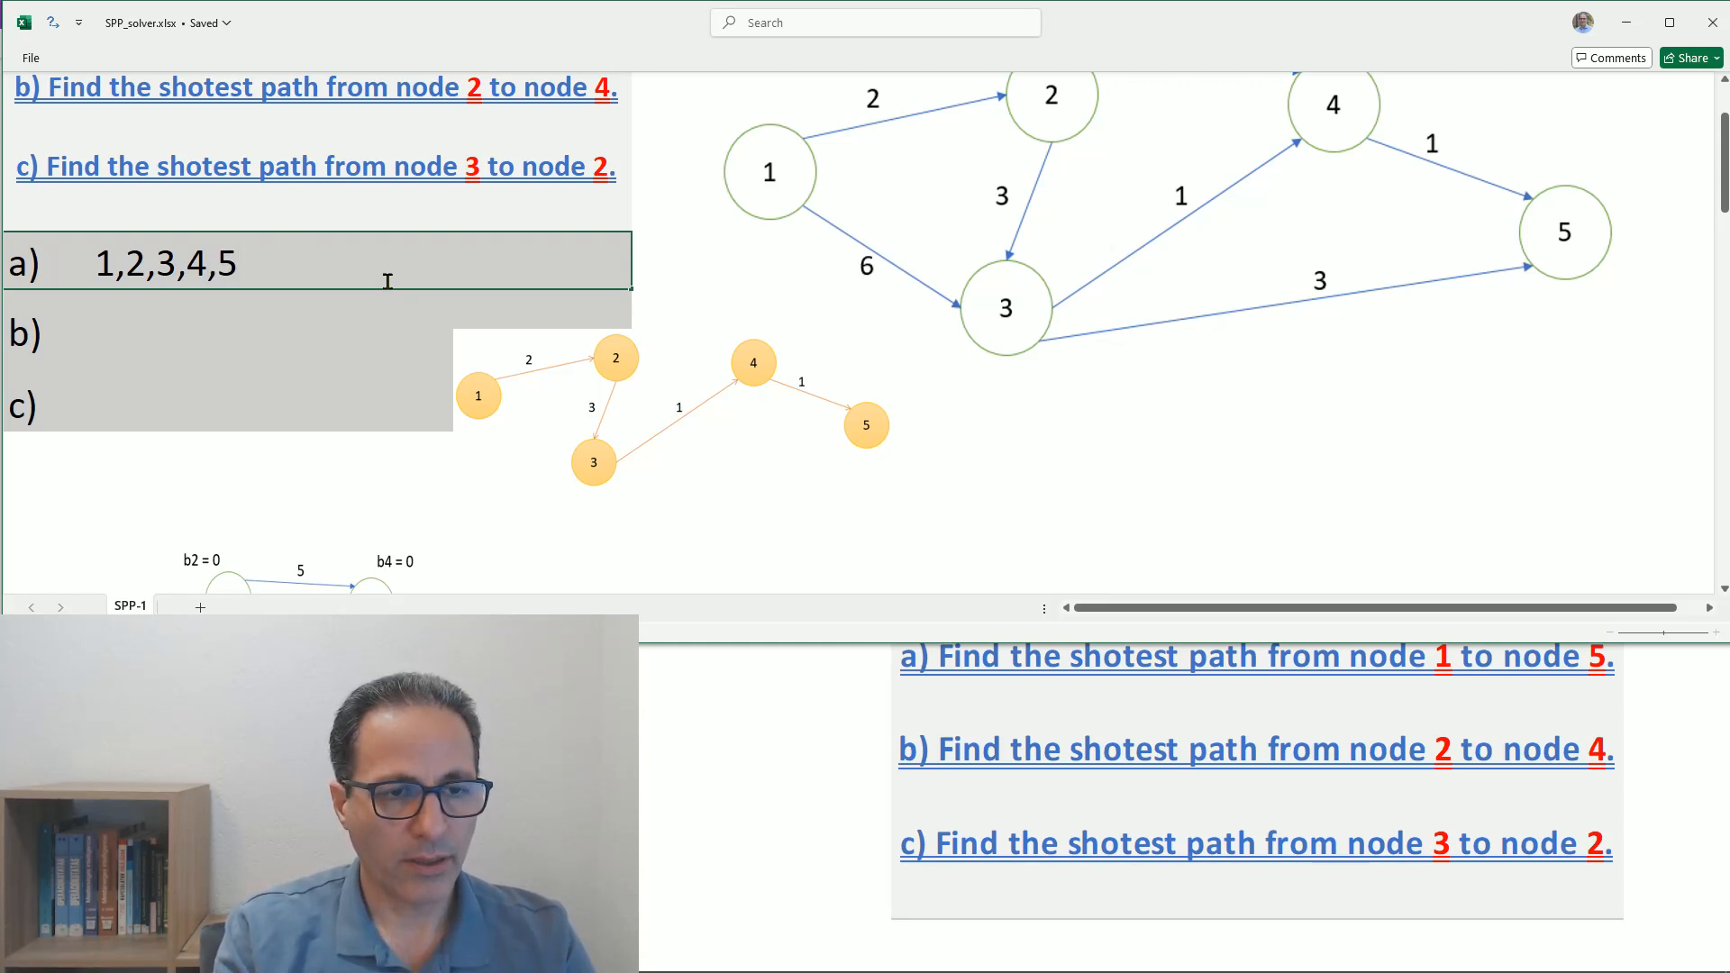
{"action": "type", "text": " cost=7"}
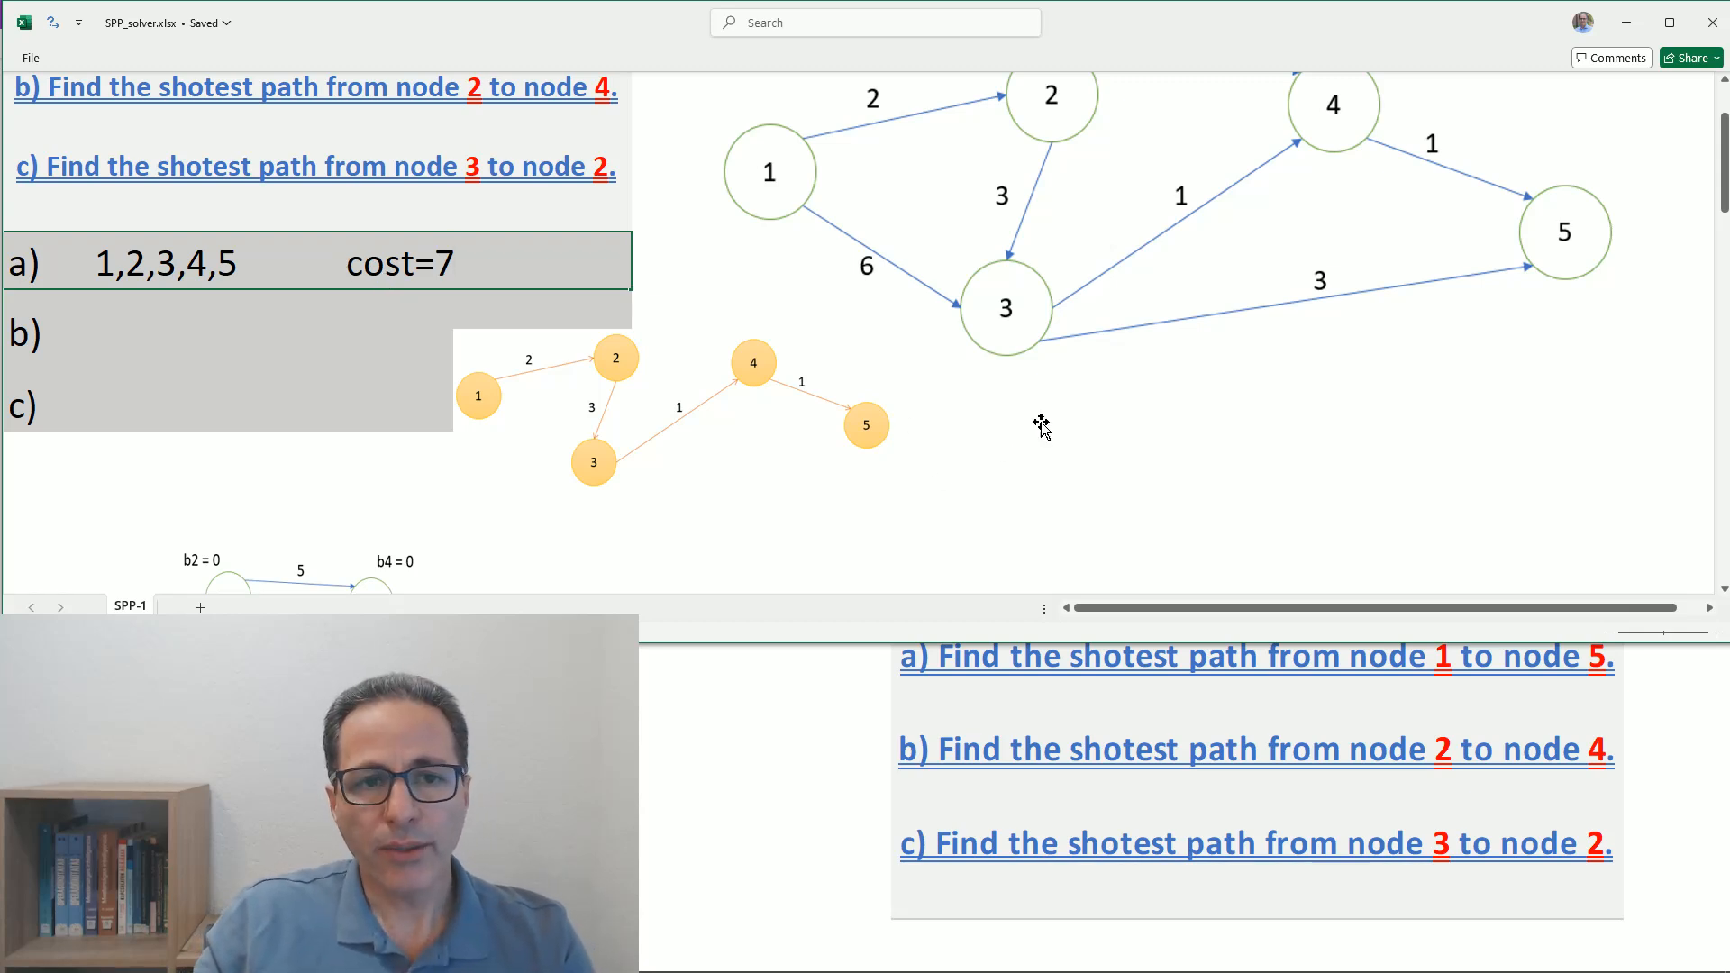
- Move the orange path diagram clear of the answer rows to below the large network, and colour answer a) red
{"action": "scroll", "coordinate": [1041, 426], "scroll_direction": "up", "scroll_amount": 1}
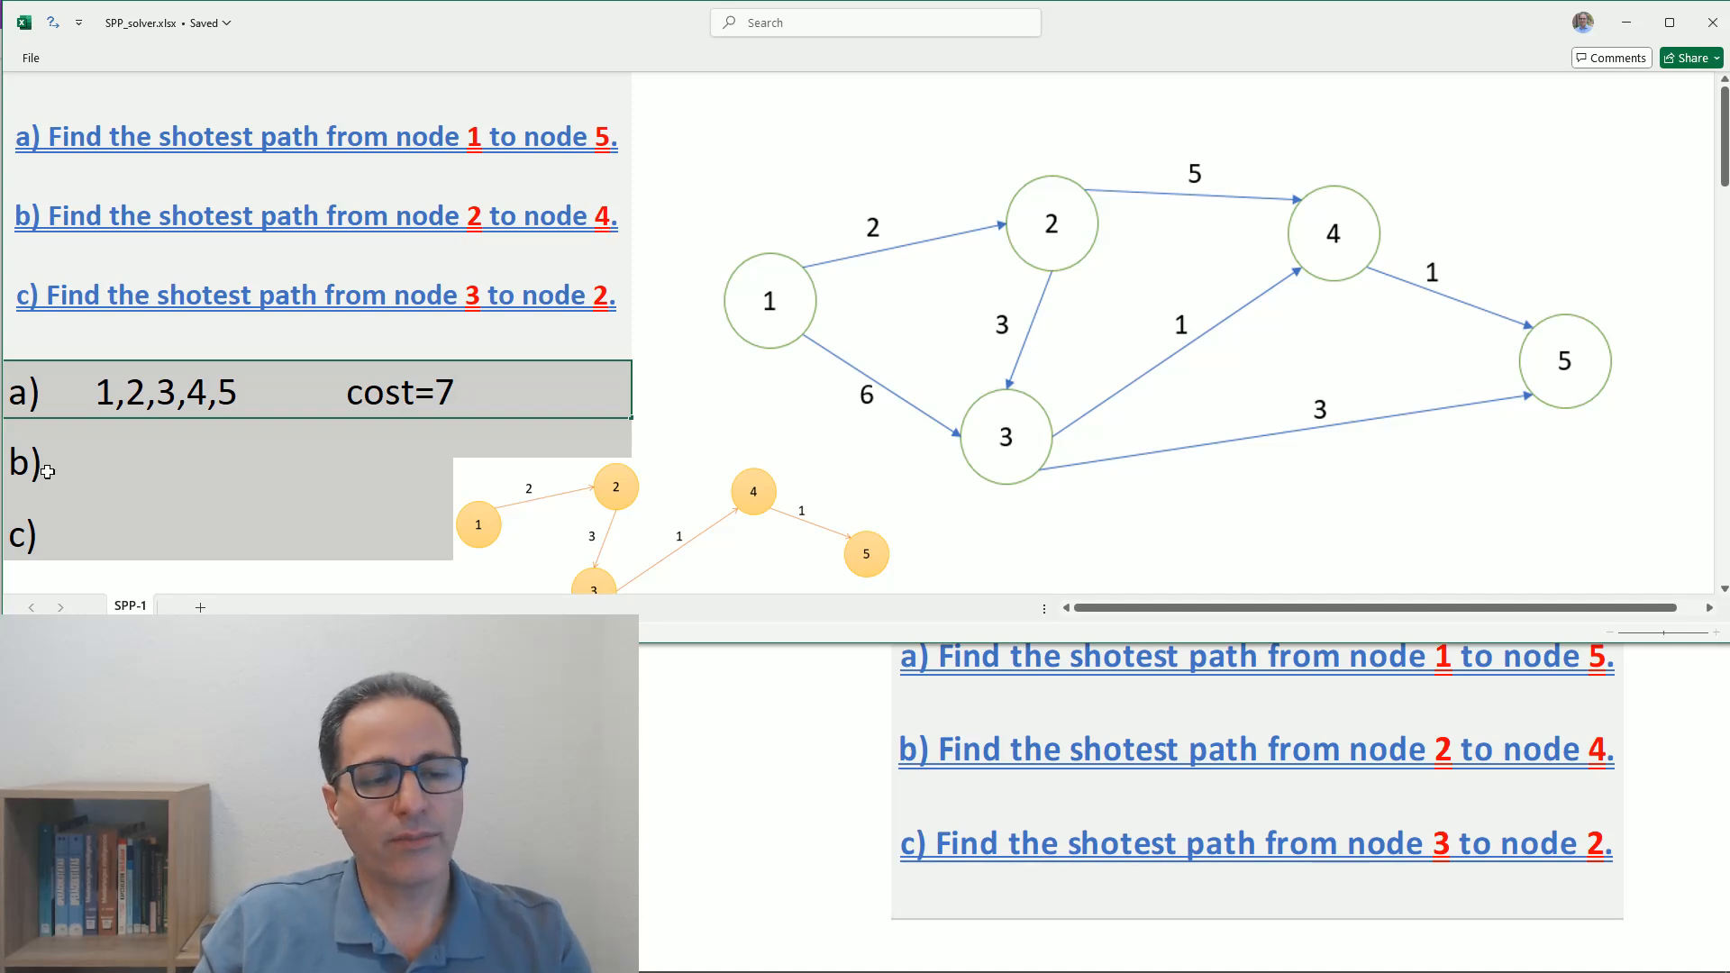
{"action": "left_click_drag", "start_coordinate": [651, 540], "coordinate": [1378, 548]}
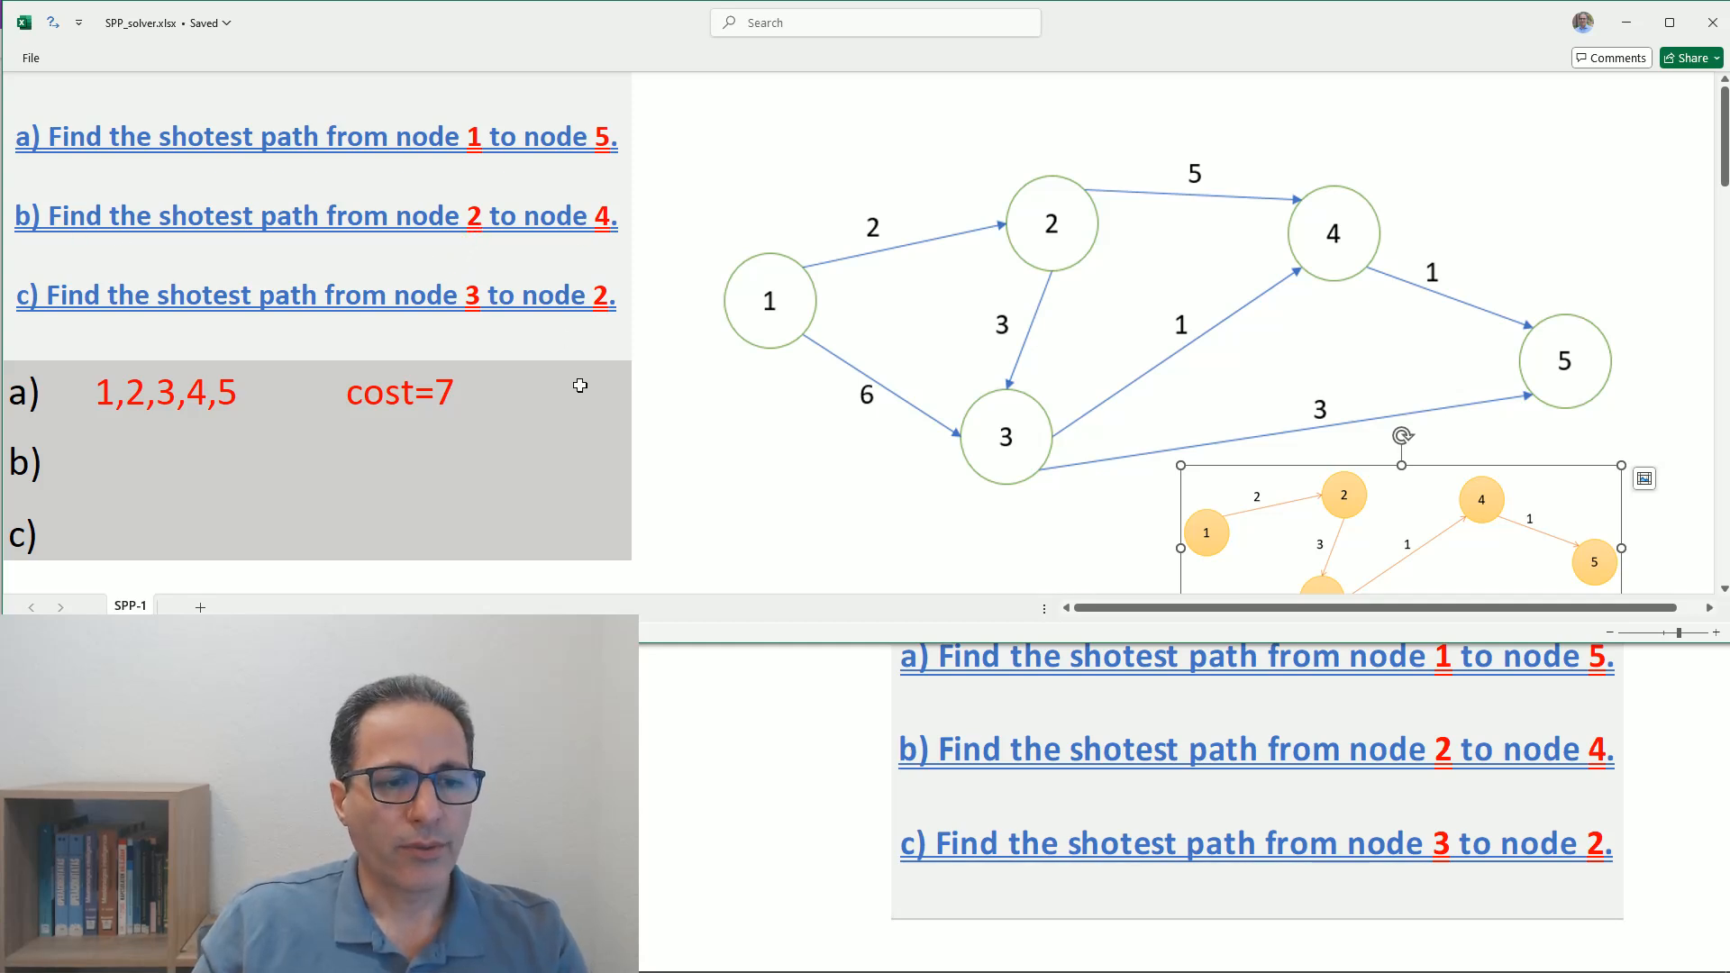
- Set the source node to 2 and the destination node to 4 above the cost matrix
{"action": "scroll", "coordinate": [580, 385], "scroll_direction": "down", "scroll_amount": 10}
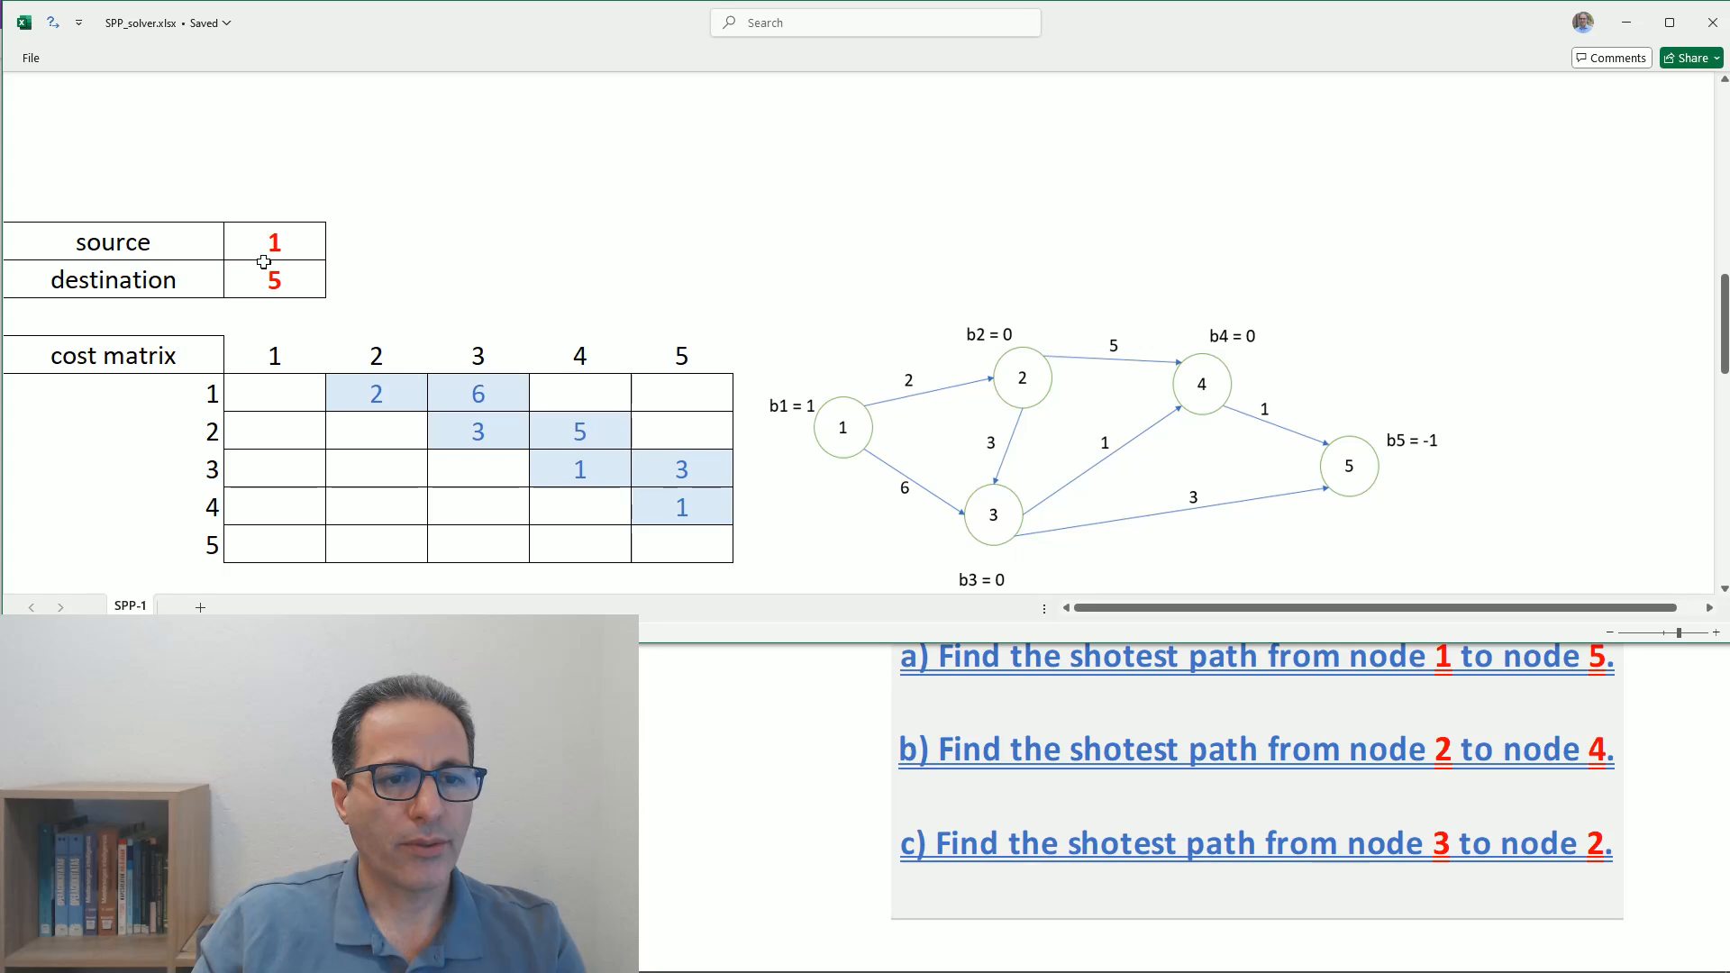
{"action": "left_click", "coordinate": [268, 253]}
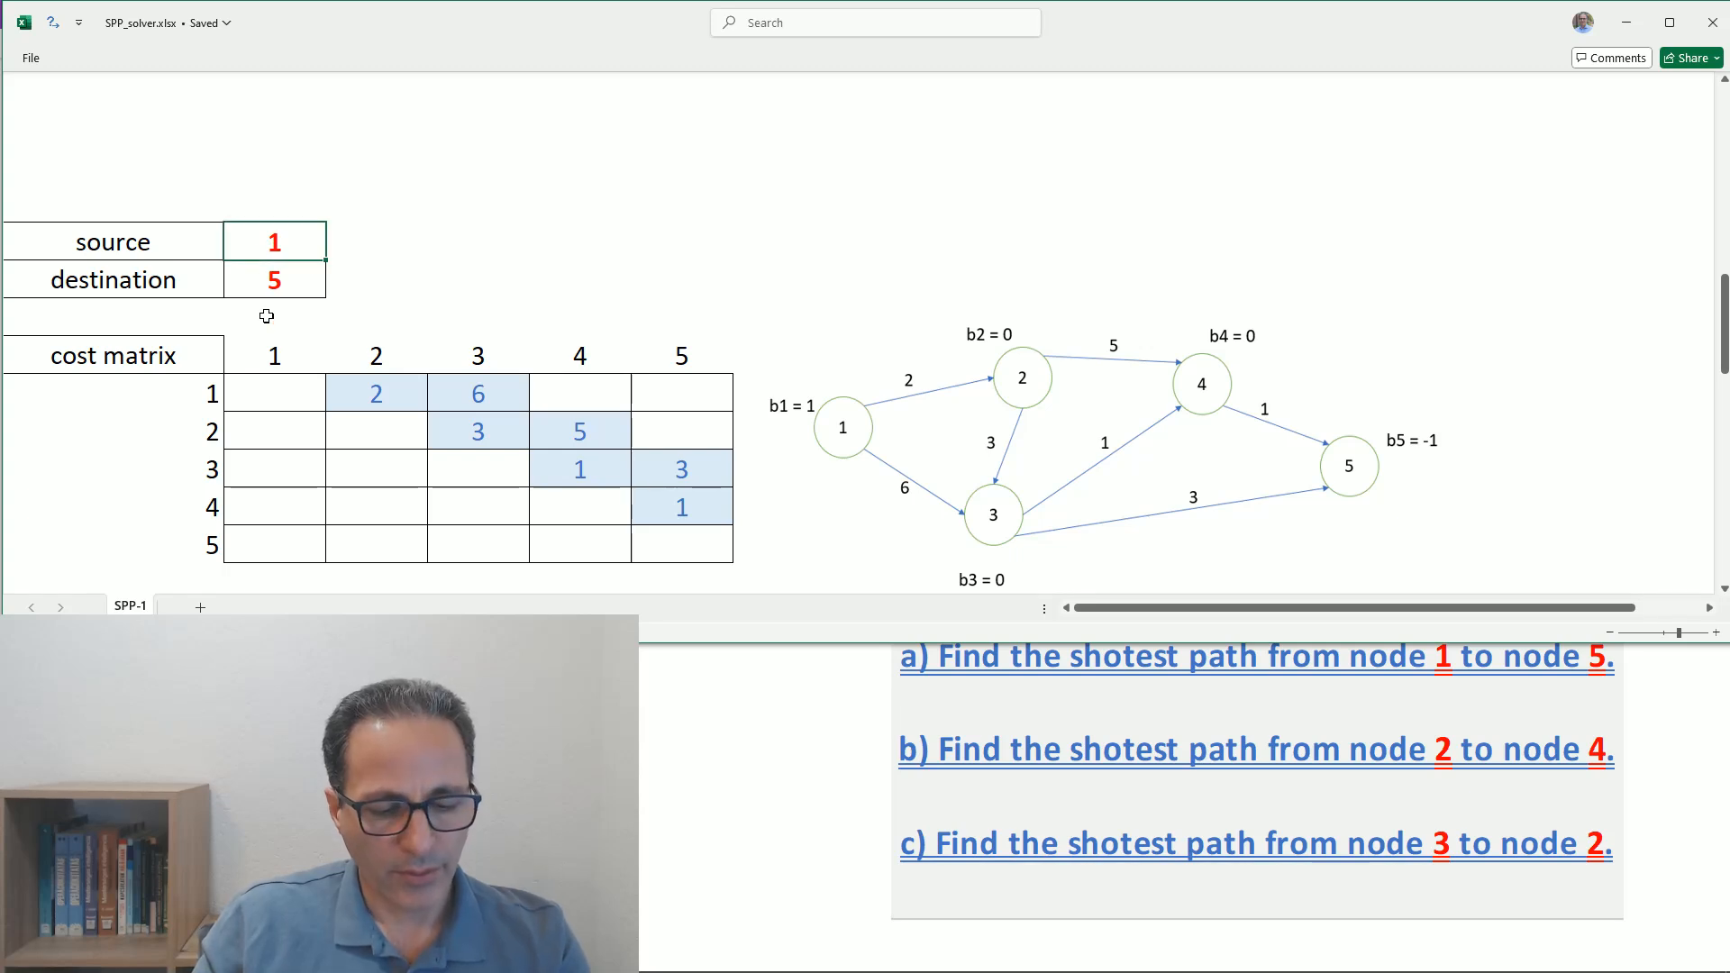
{"action": "type", "text": "2"}
{"action": "left_click", "coordinate": [270, 284]}
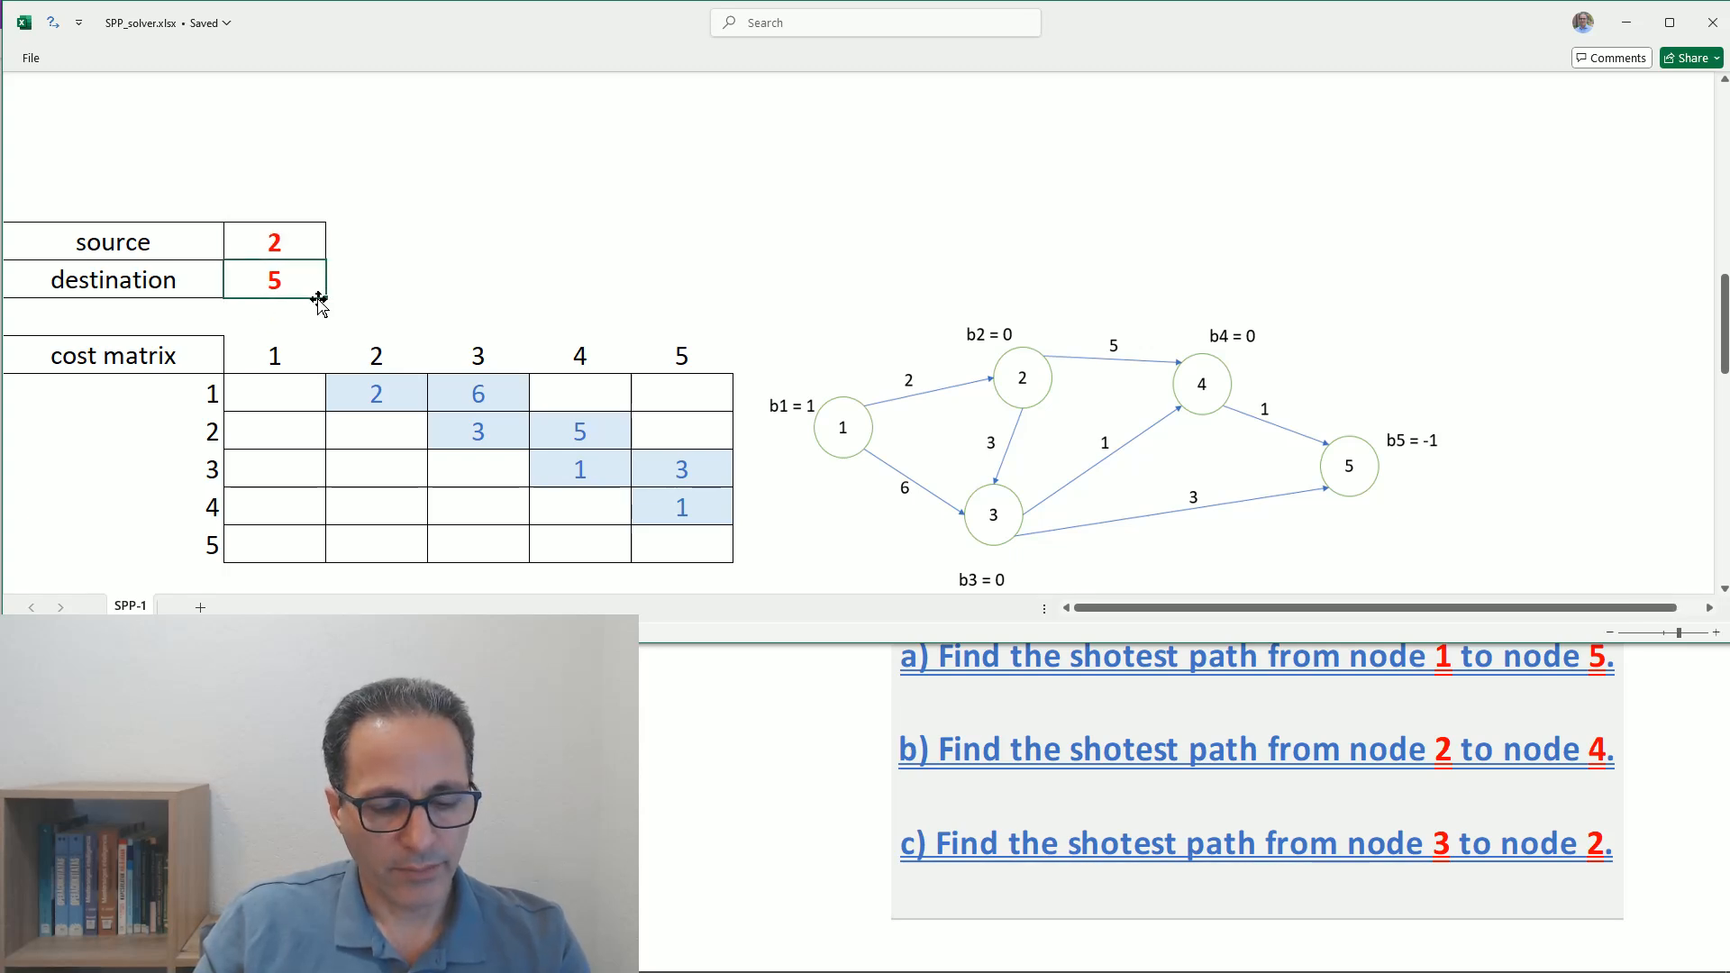
{"action": "type", "text": "4"}
- Move the source label below the bi row from the node 1 column to the node 2 column
{"action": "scroll", "coordinate": [360, 277], "scroll_direction": "down", "scroll_amount": 9}
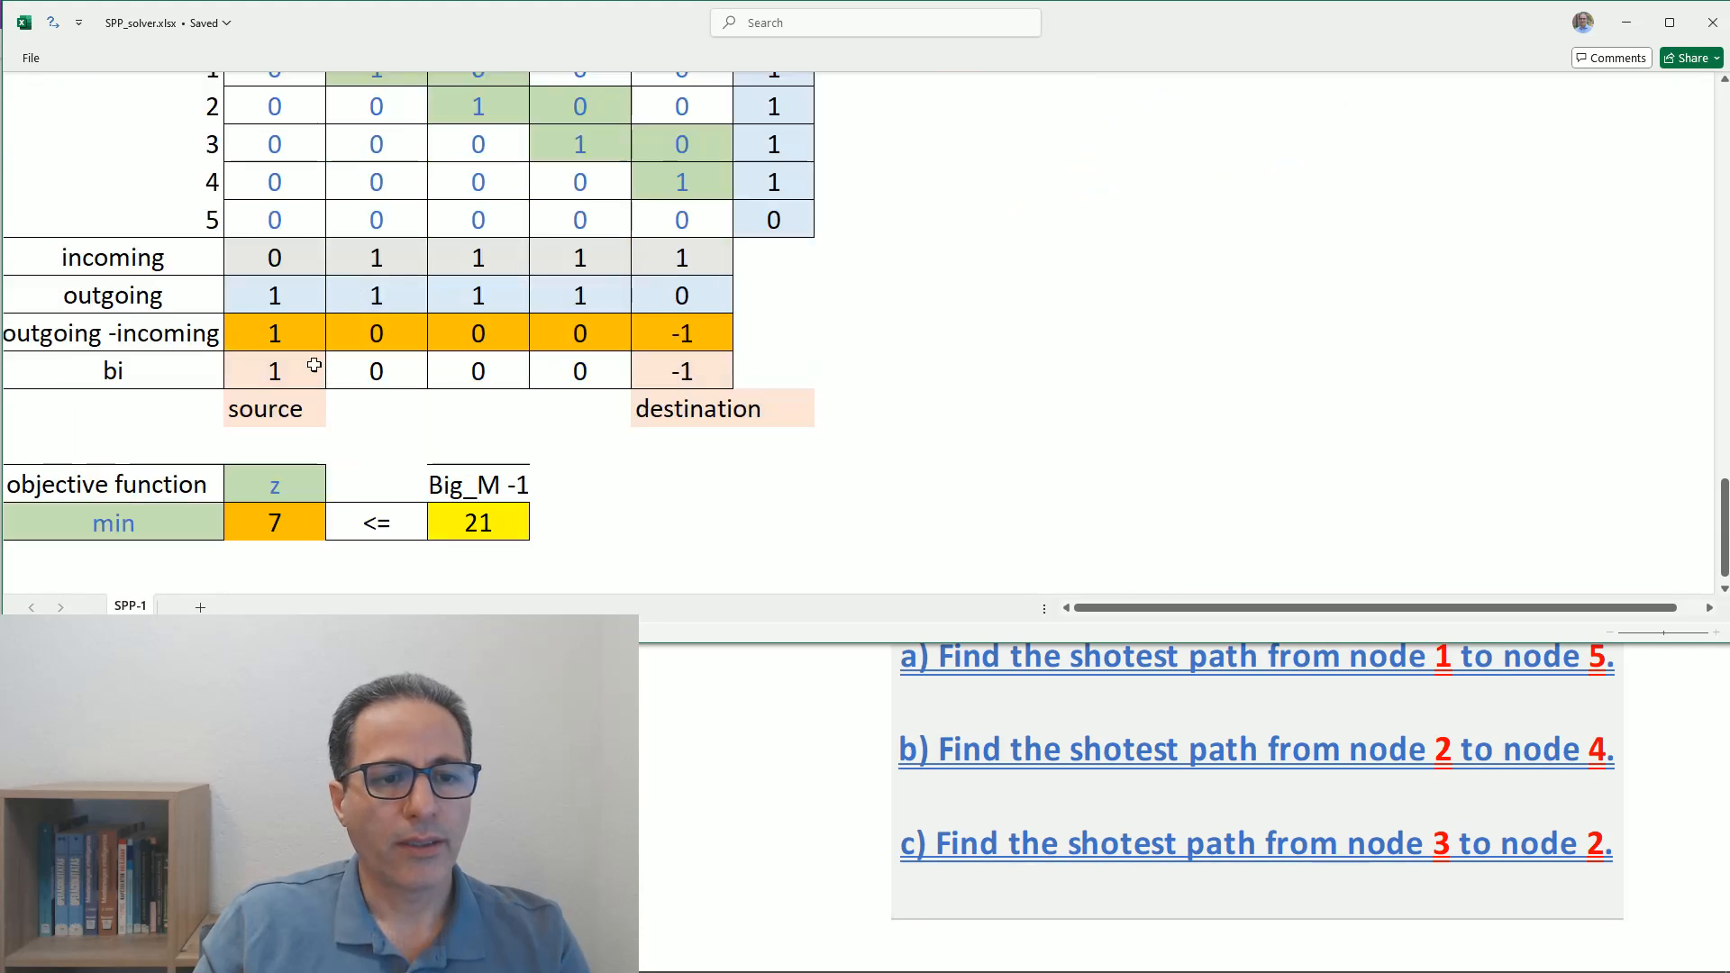
{"action": "left_click", "coordinate": [273, 411]}
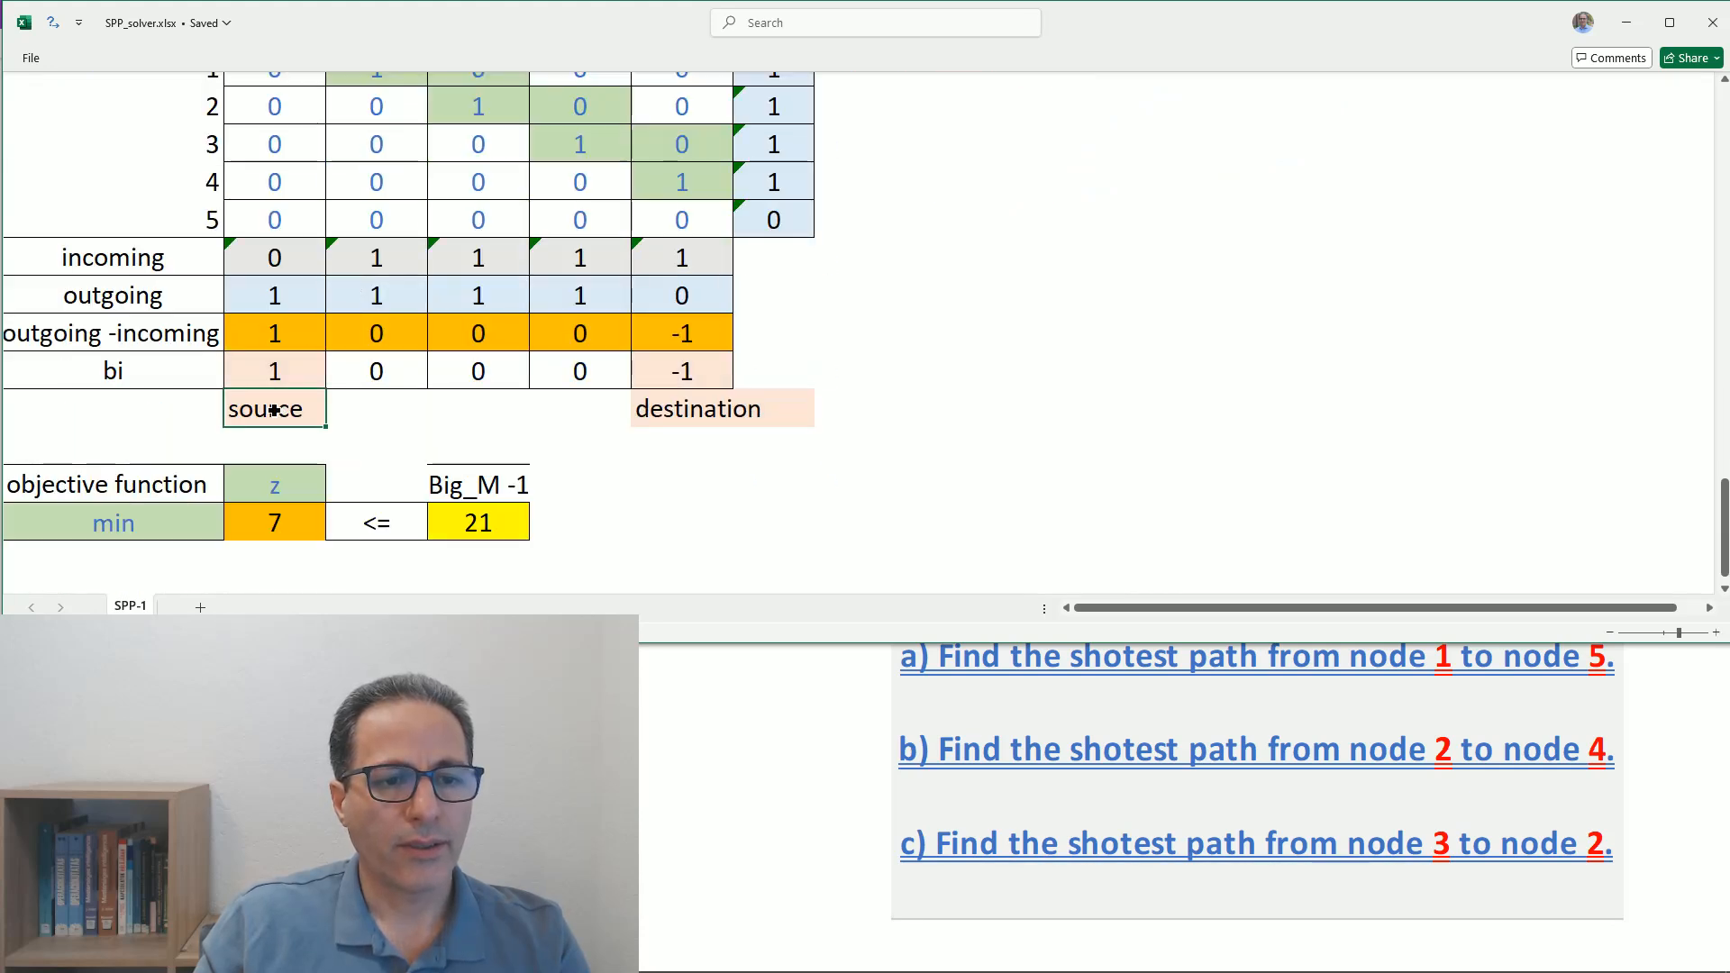
{"action": "mouse_move", "coordinate": [273, 410]}
{"action": "left_mouse_down"}
{"action": "mouse_move", "coordinate": [347, 410]}
{"action": "mouse_move", "coordinate": [302, 432]}
{"action": "mouse_move", "coordinate": [381, 438]}
{"action": "left_mouse_up"}
{"action": "left_click", "coordinate": [312, 436]}
{"action": "left_click", "coordinate": [275, 413]}
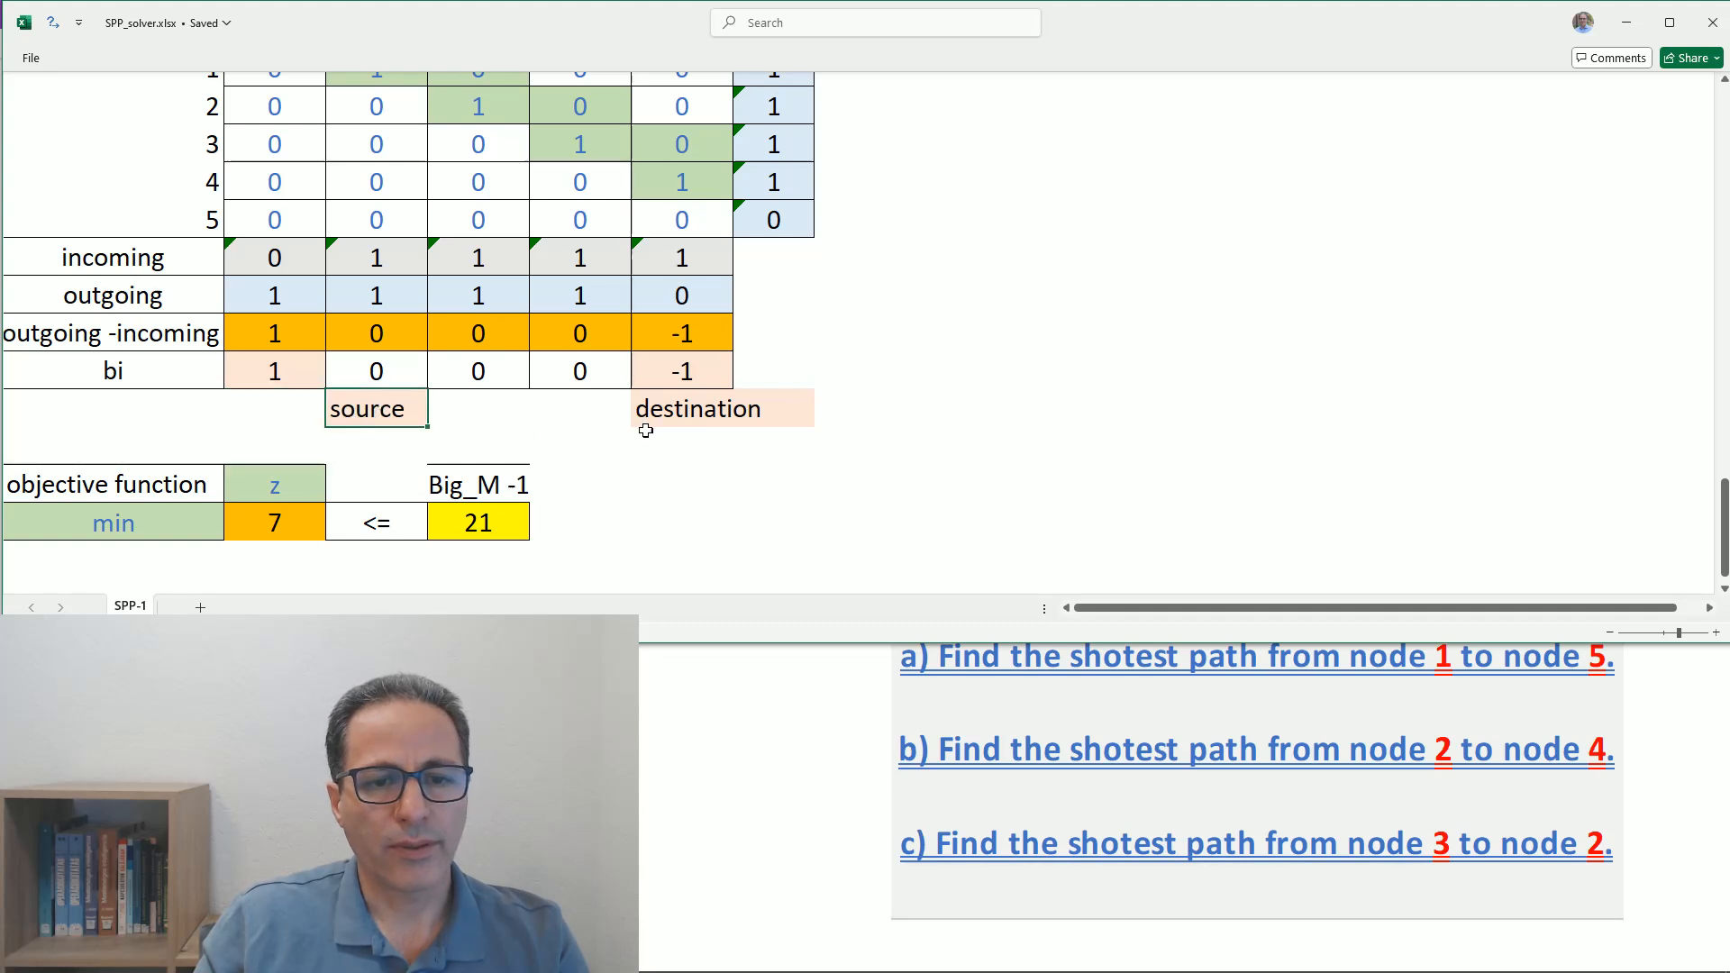
- Try to move the merged destination label cell to the node 4 column
{"action": "left_click", "coordinate": [682, 424]}
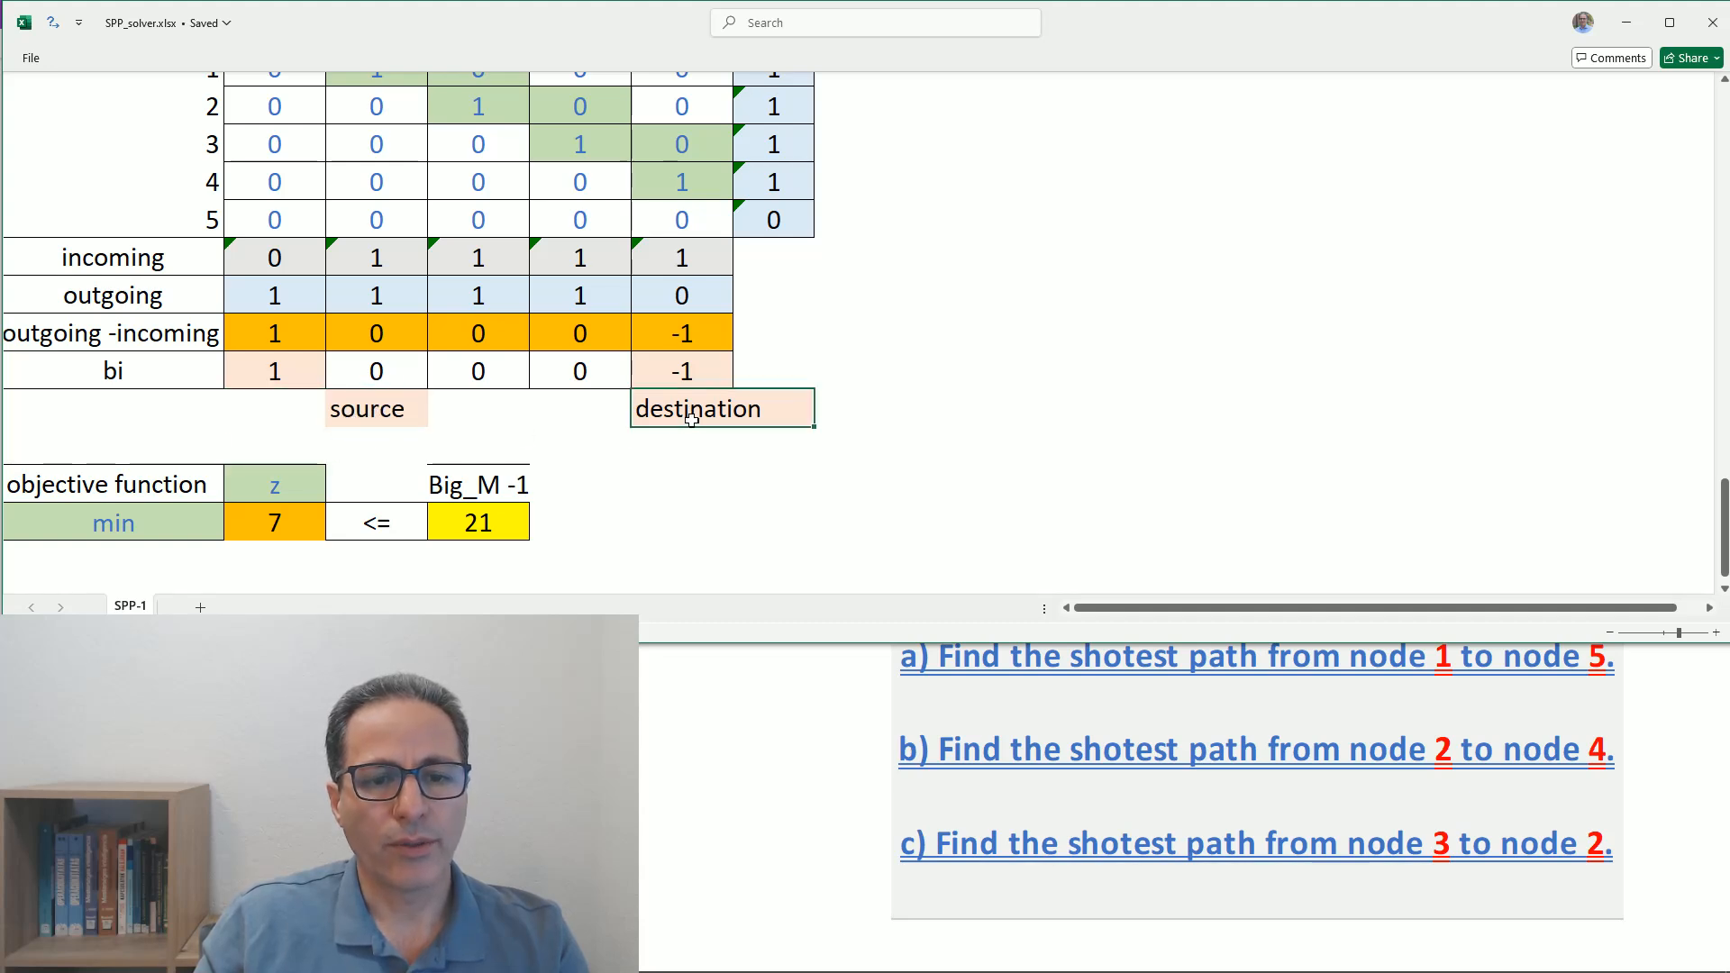
{"action": "left_click_drag", "start_coordinate": [693, 428], "coordinate": [582, 423]}
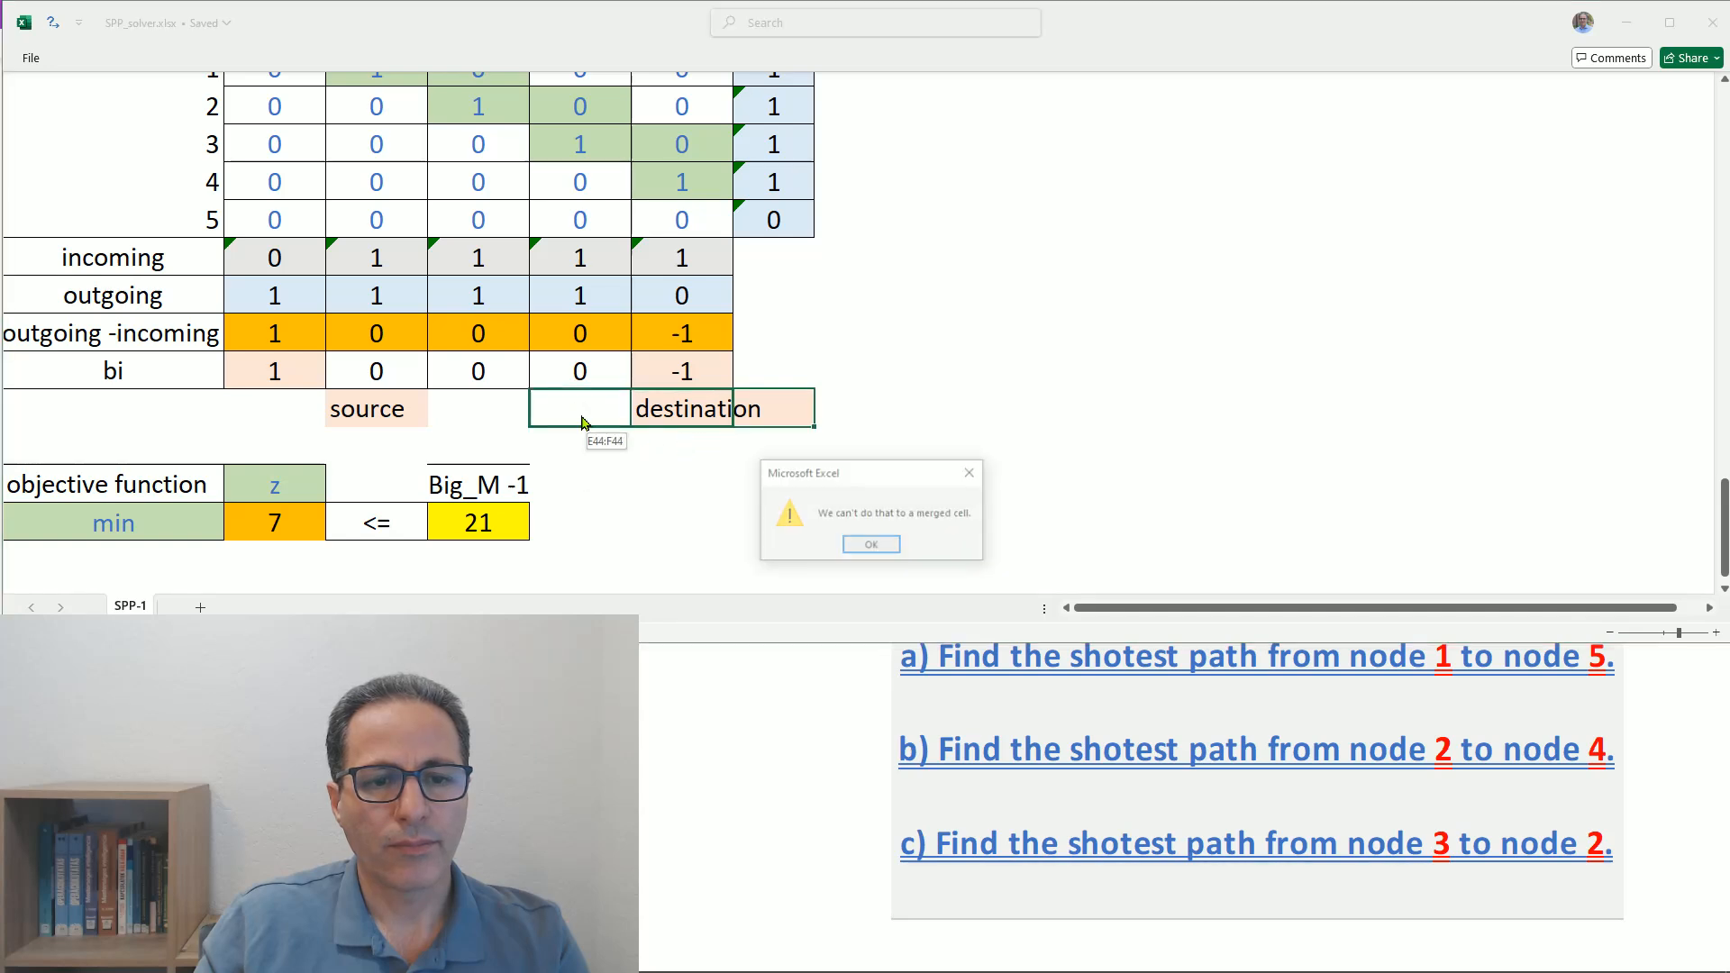
{"action": "left_click", "coordinate": [854, 544]}
- Copy the destination text into the cell under node 4's bi value and clear the original label under node 5
{"action": "double_click", "coordinate": [681, 408]}
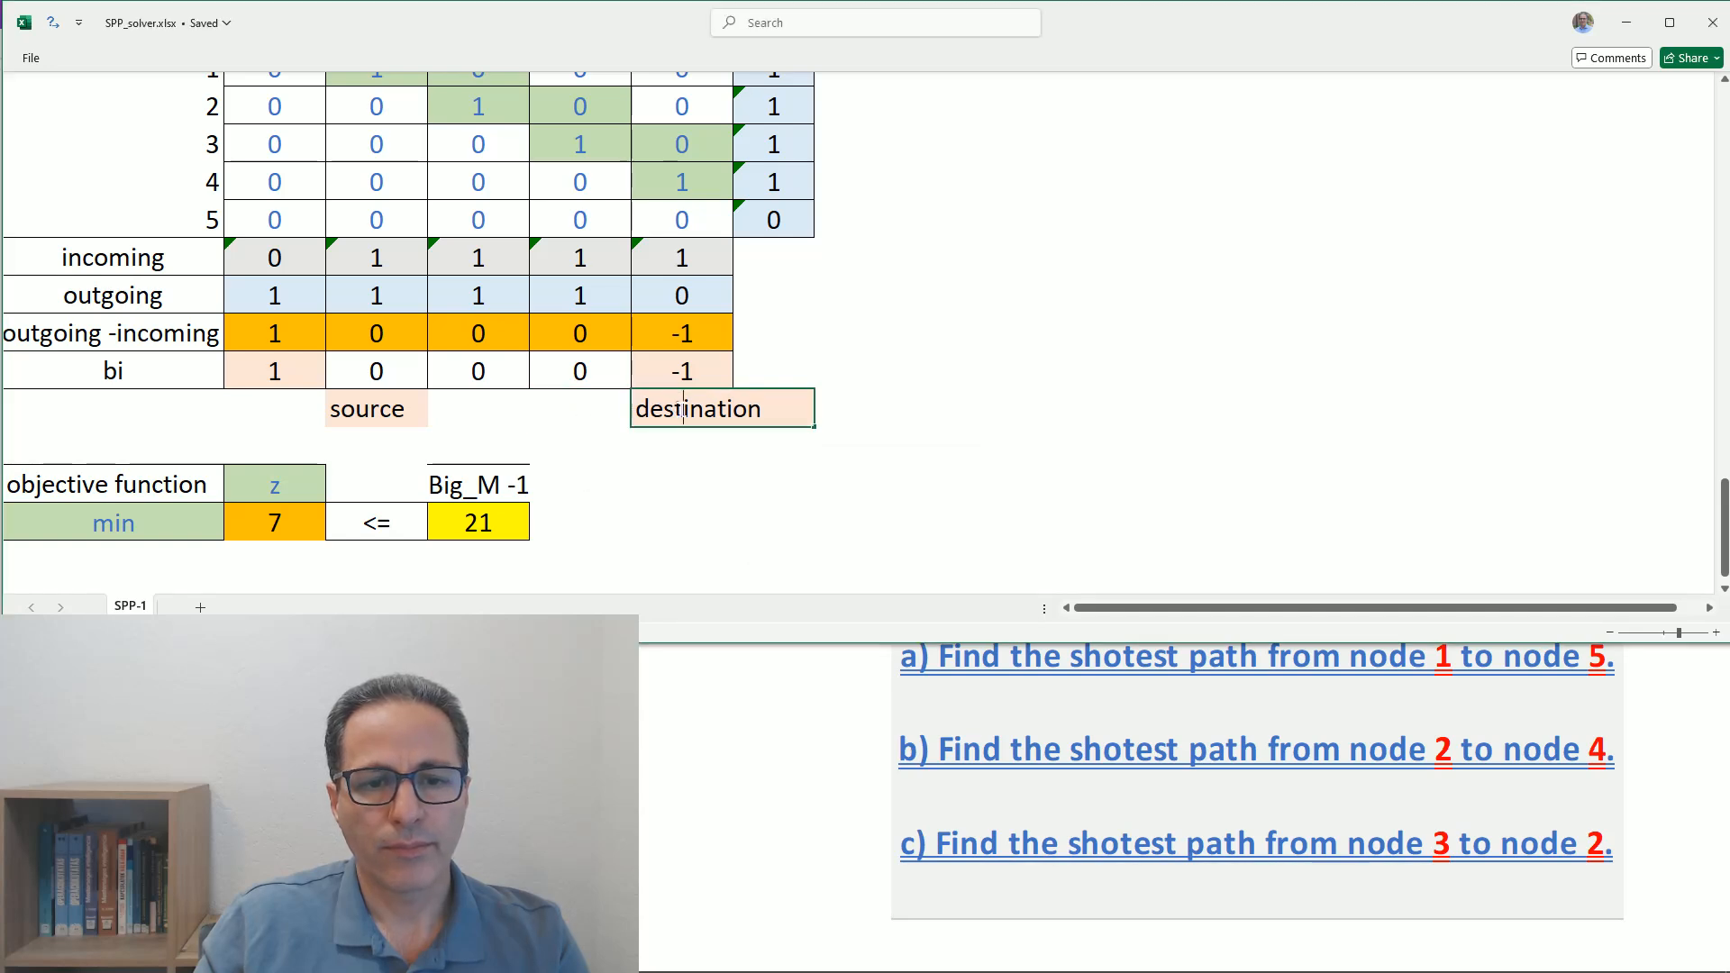
{"action": "double_click", "coordinate": [681, 409]}
{"action": "key", "text": "ctrl+c"}
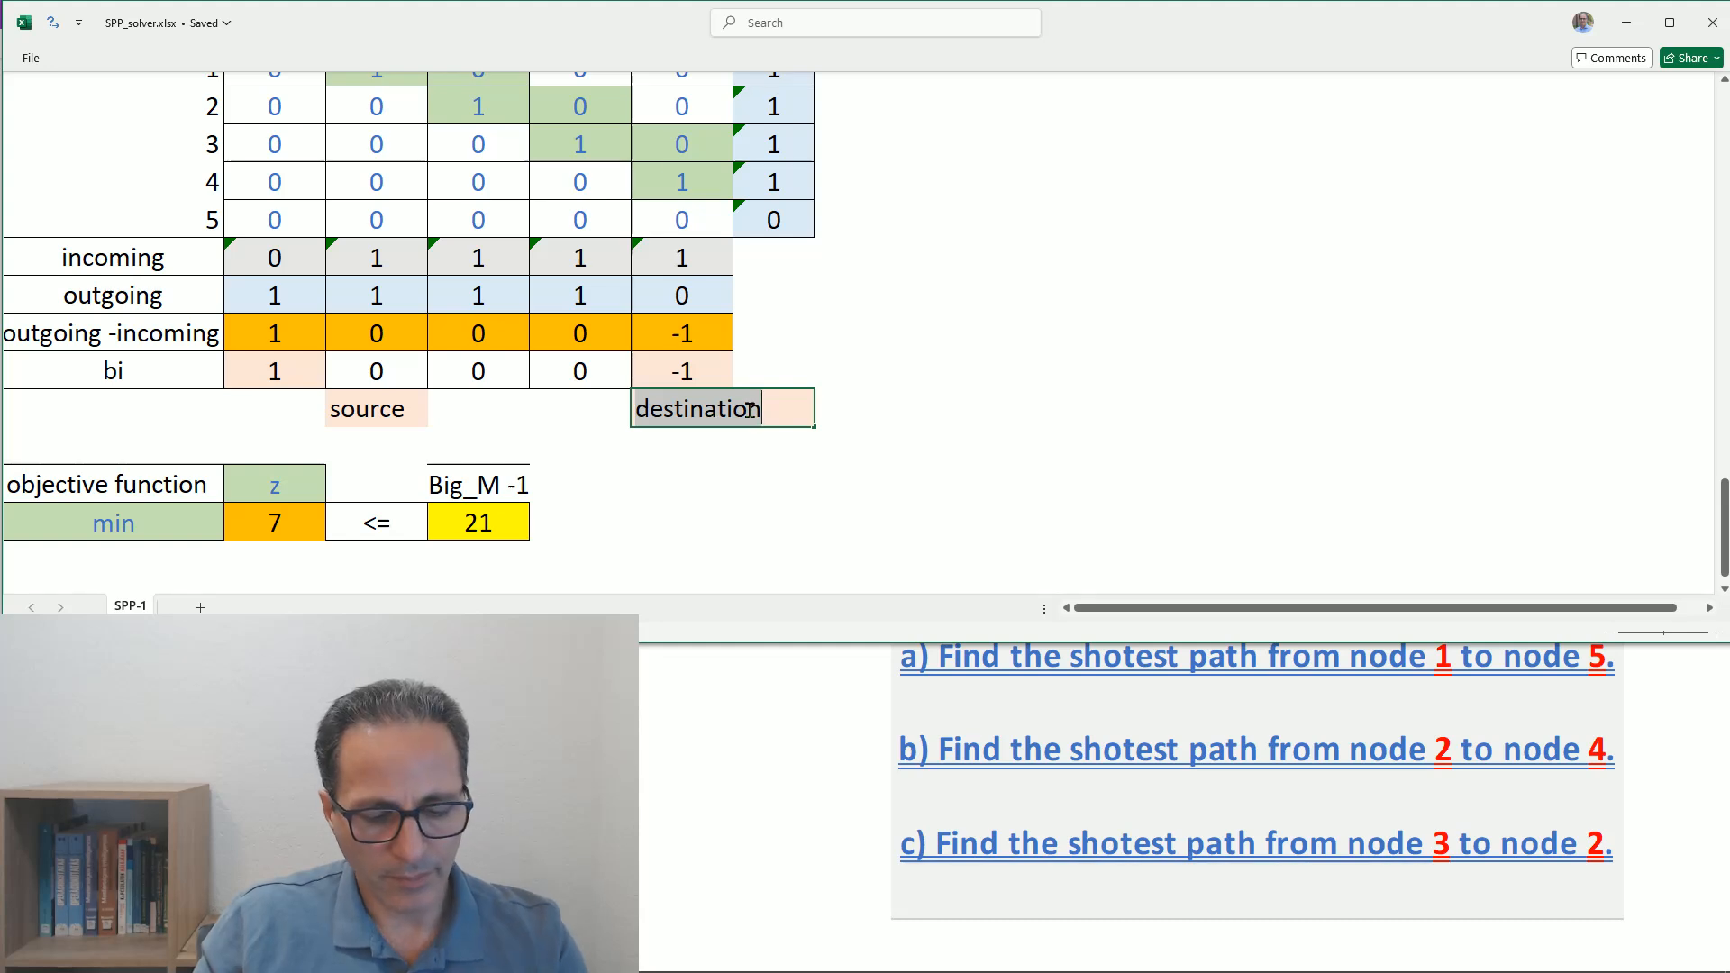
{"action": "left_click", "coordinate": [564, 409]}
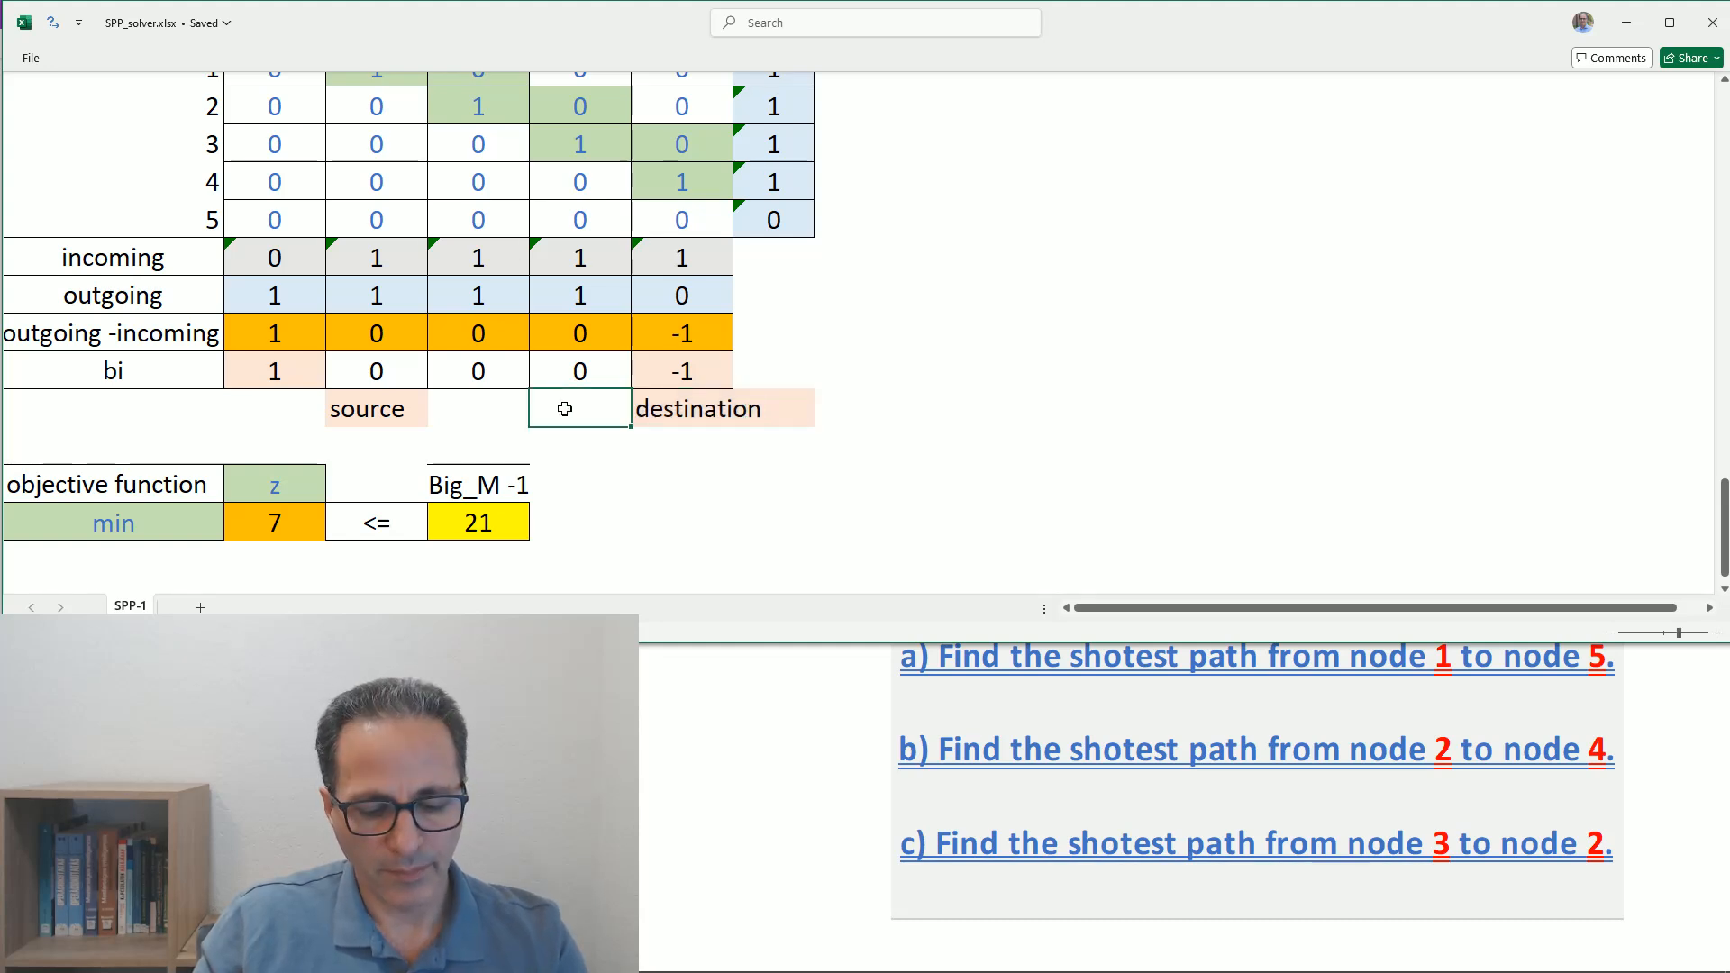
{"action": "key", "text": "ctrl+v"}
{"action": "left_click", "coordinate": [687, 414]}
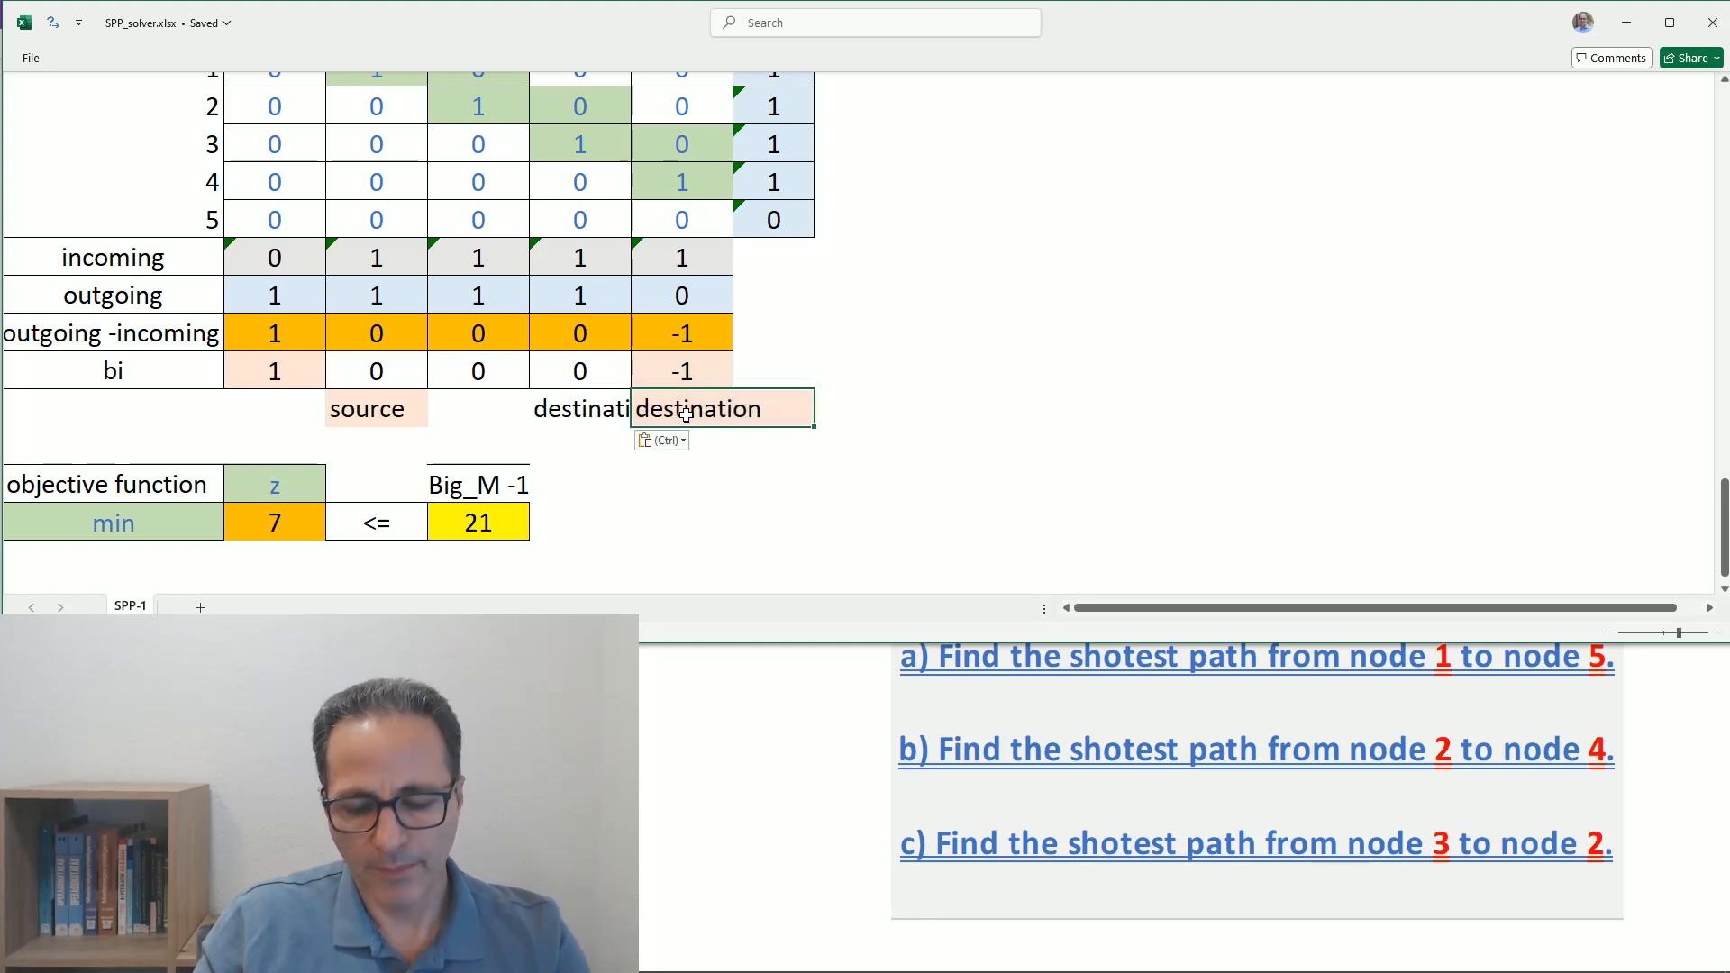
{"action": "key", "text": "Delete"}
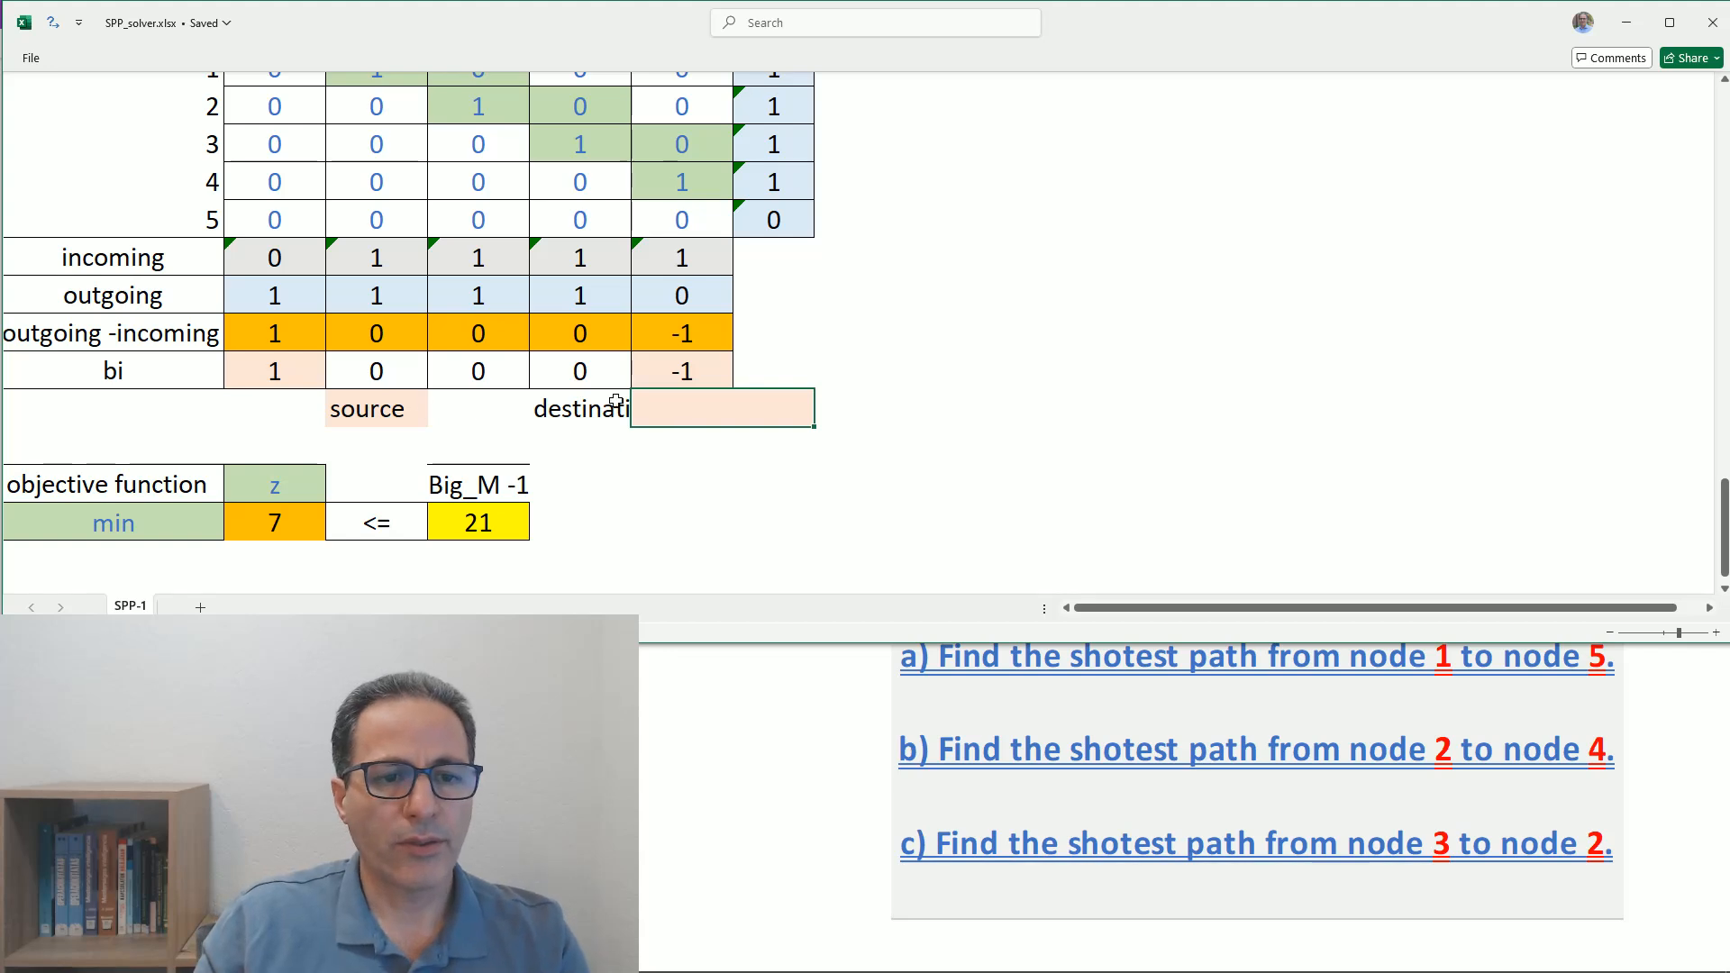
- Try to move the bi value 1 from the node 1 column to the node 2 column
{"action": "left_click", "coordinate": [278, 371]}
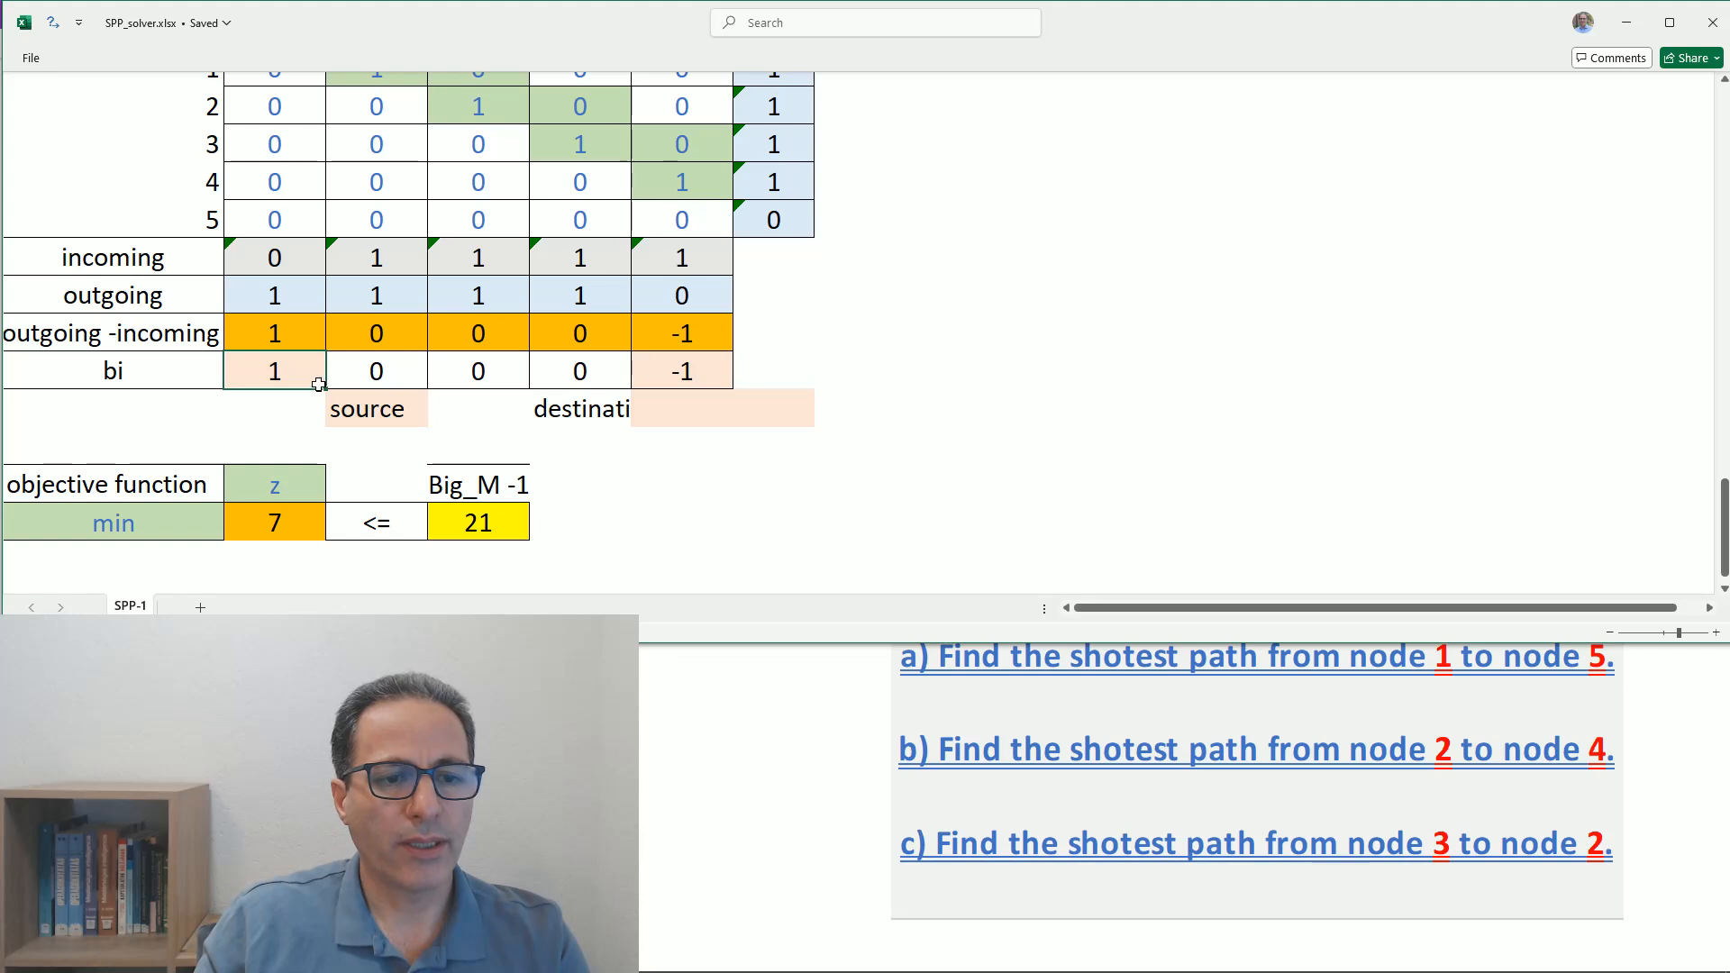
{"action": "left_click_drag", "start_coordinate": [248, 393], "coordinate": [360, 394]}
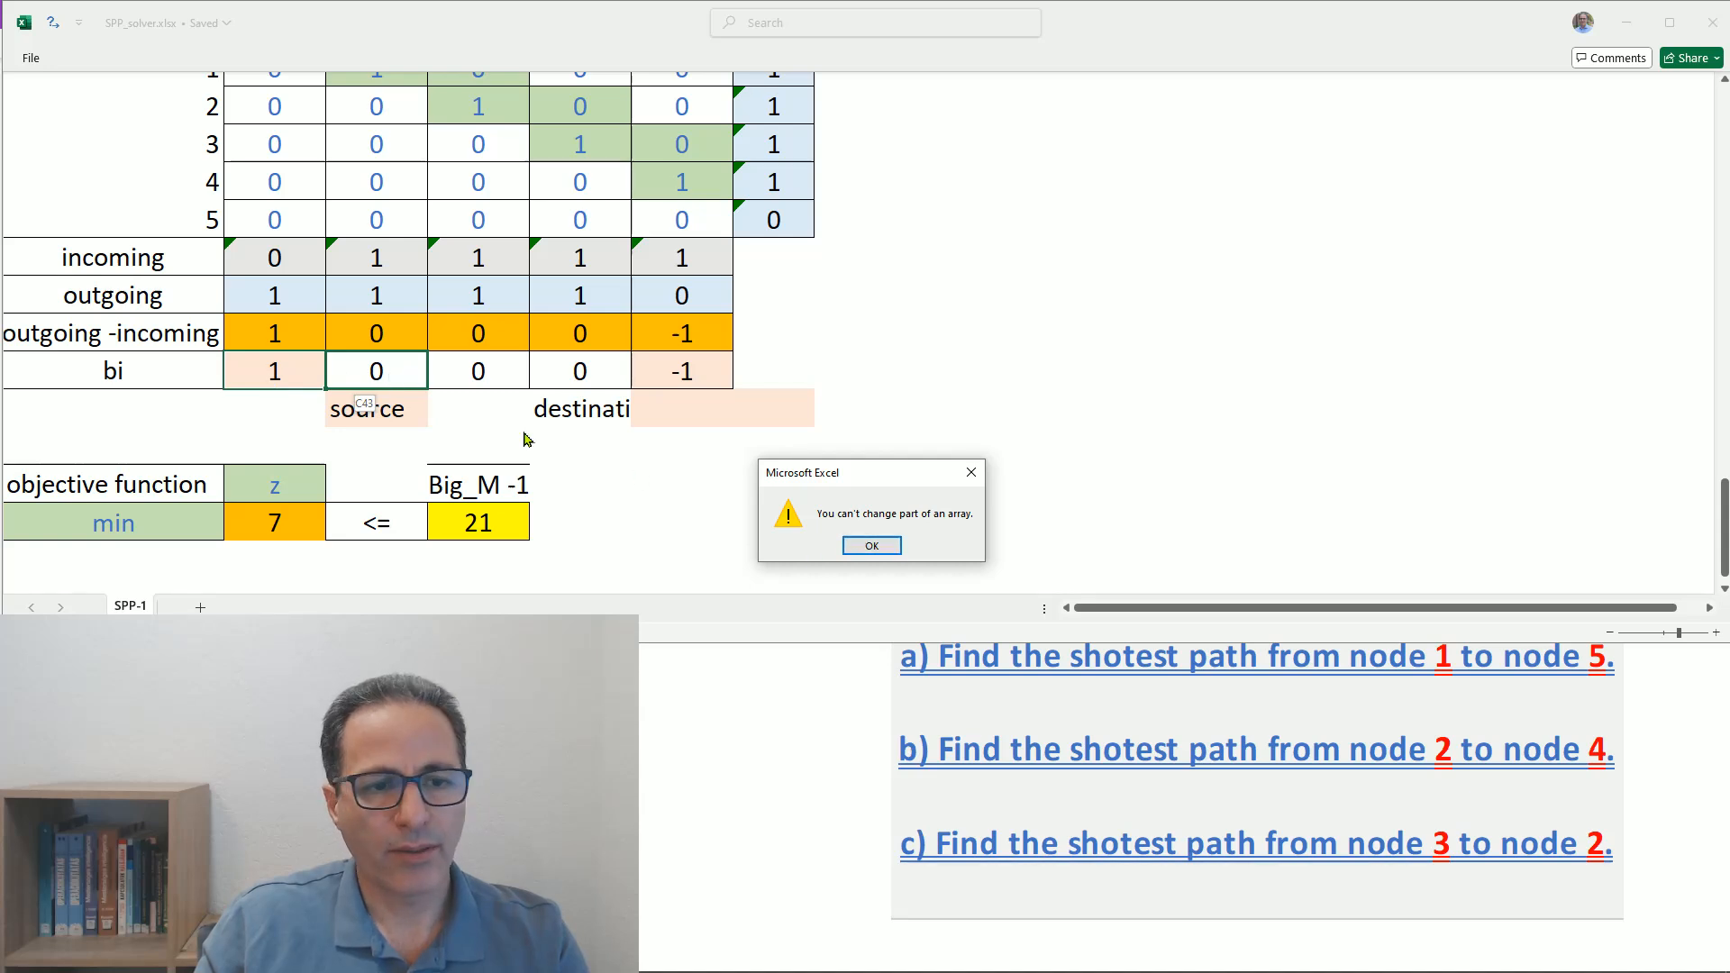
{"action": "left_click", "coordinate": [868, 546]}
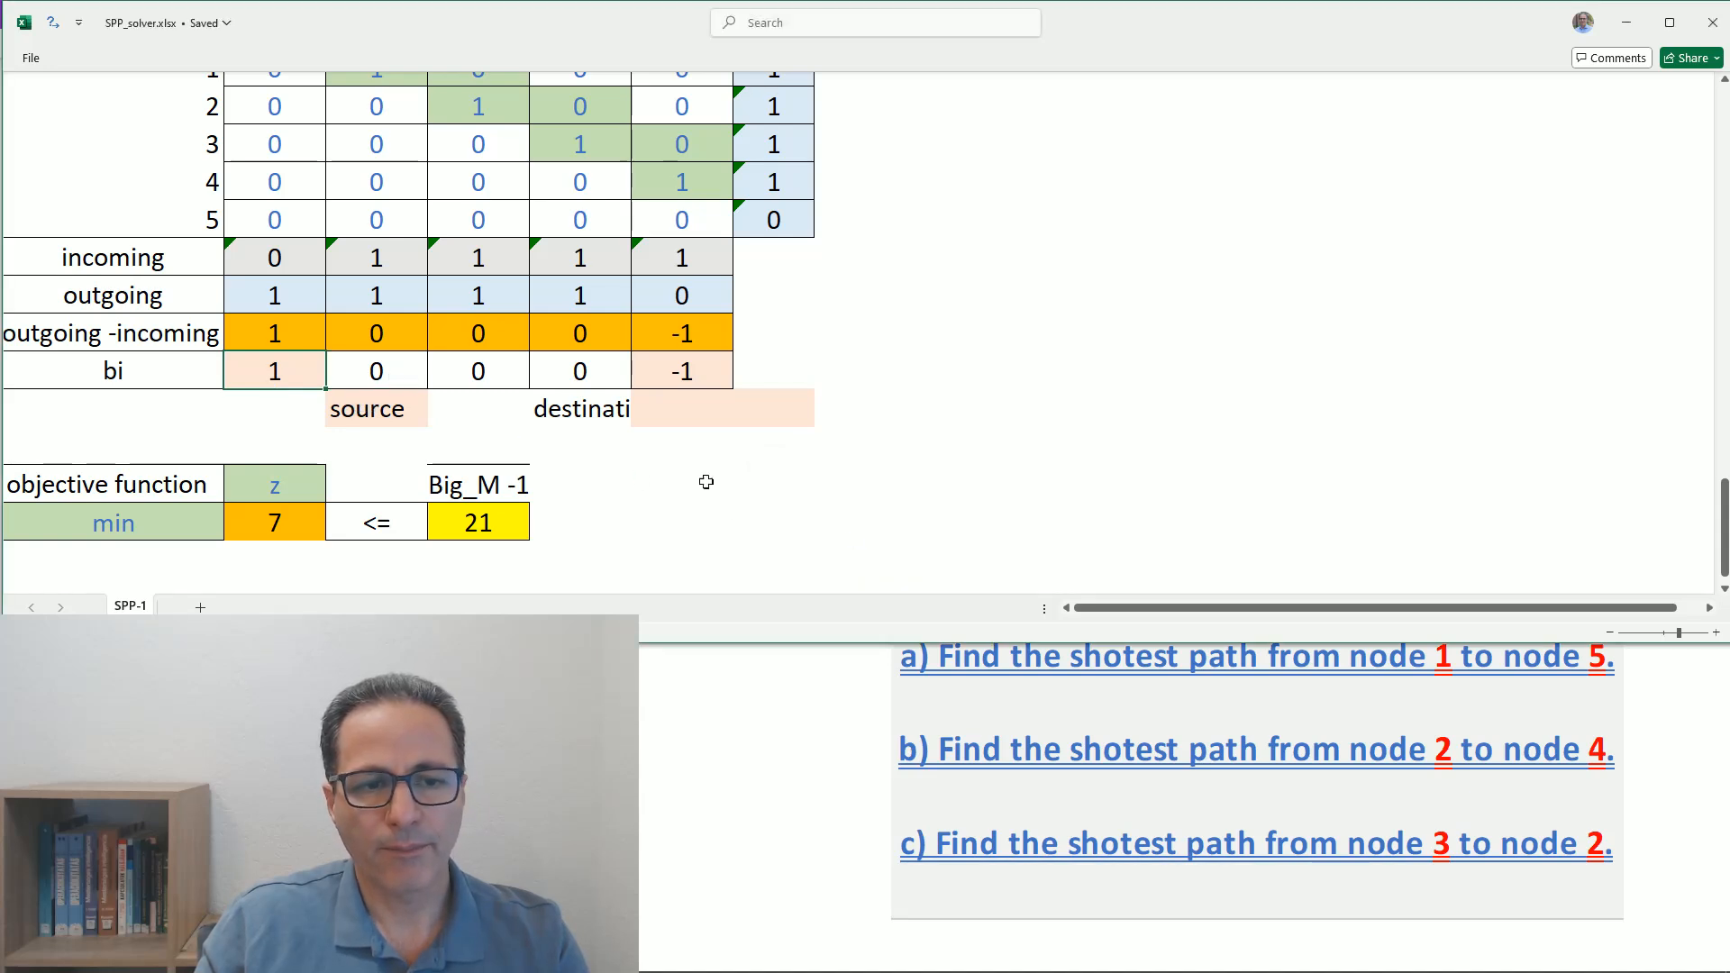
- Set node 1's bi value to 0 and try to set node 2's bi value to 1
{"action": "left_click", "coordinate": [288, 379]}
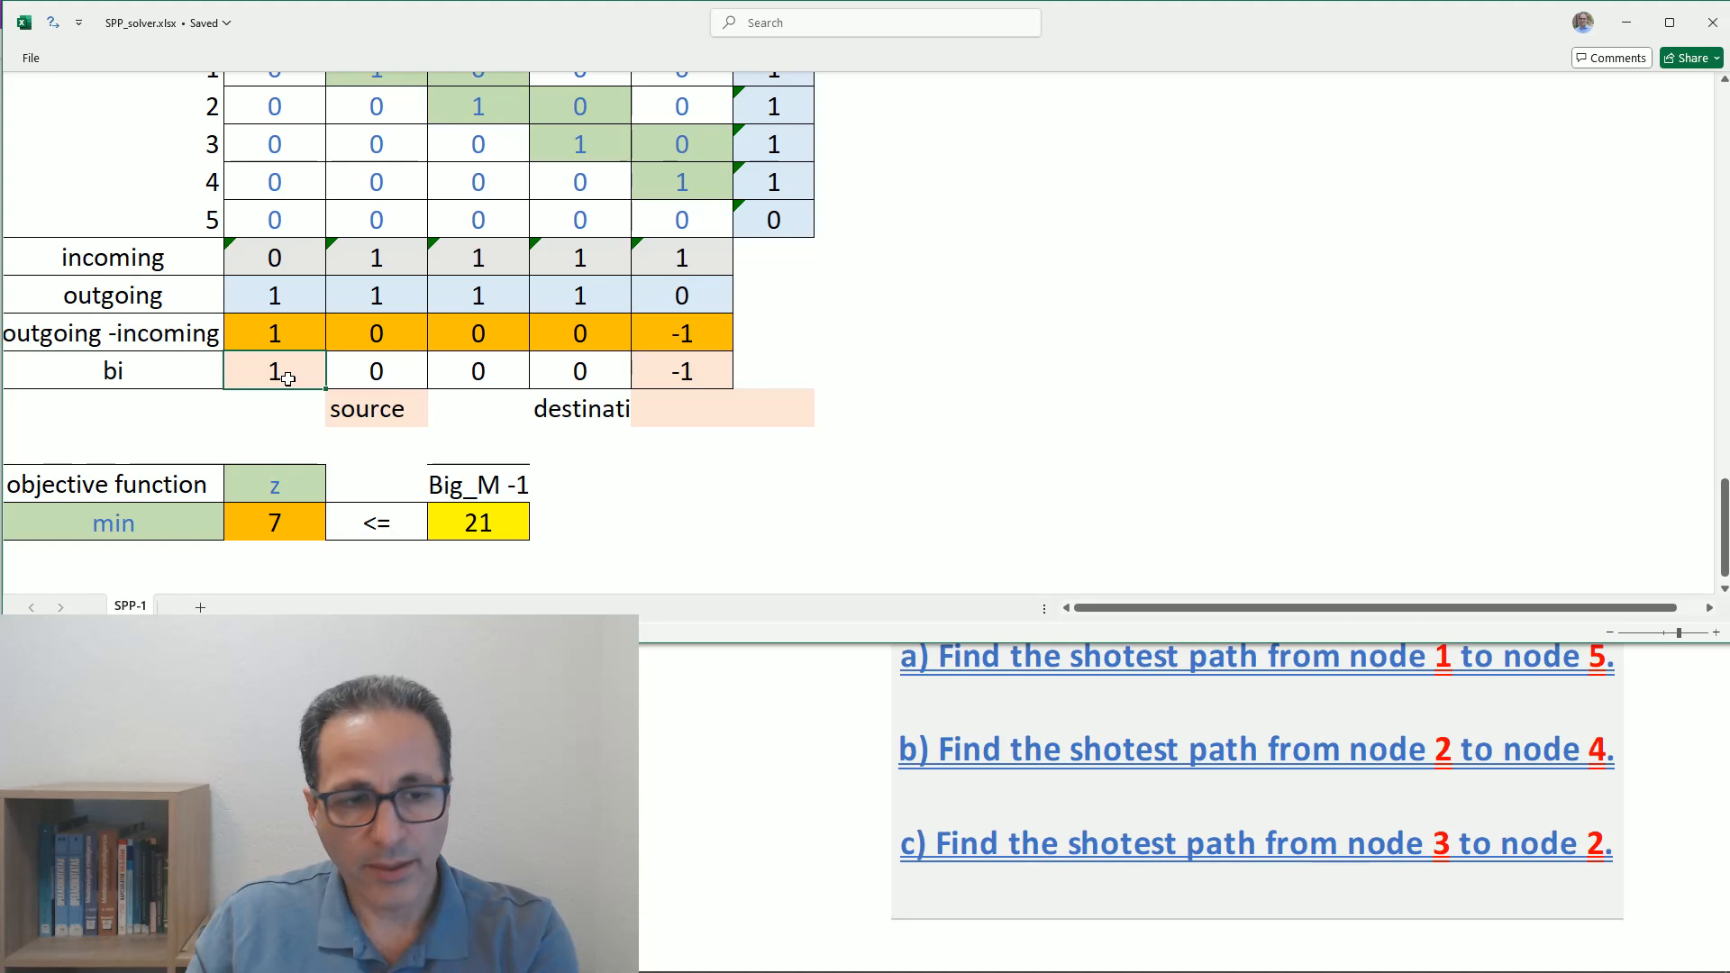
{"action": "type", "text": "0"}
{"action": "left_click", "coordinate": [395, 373]}
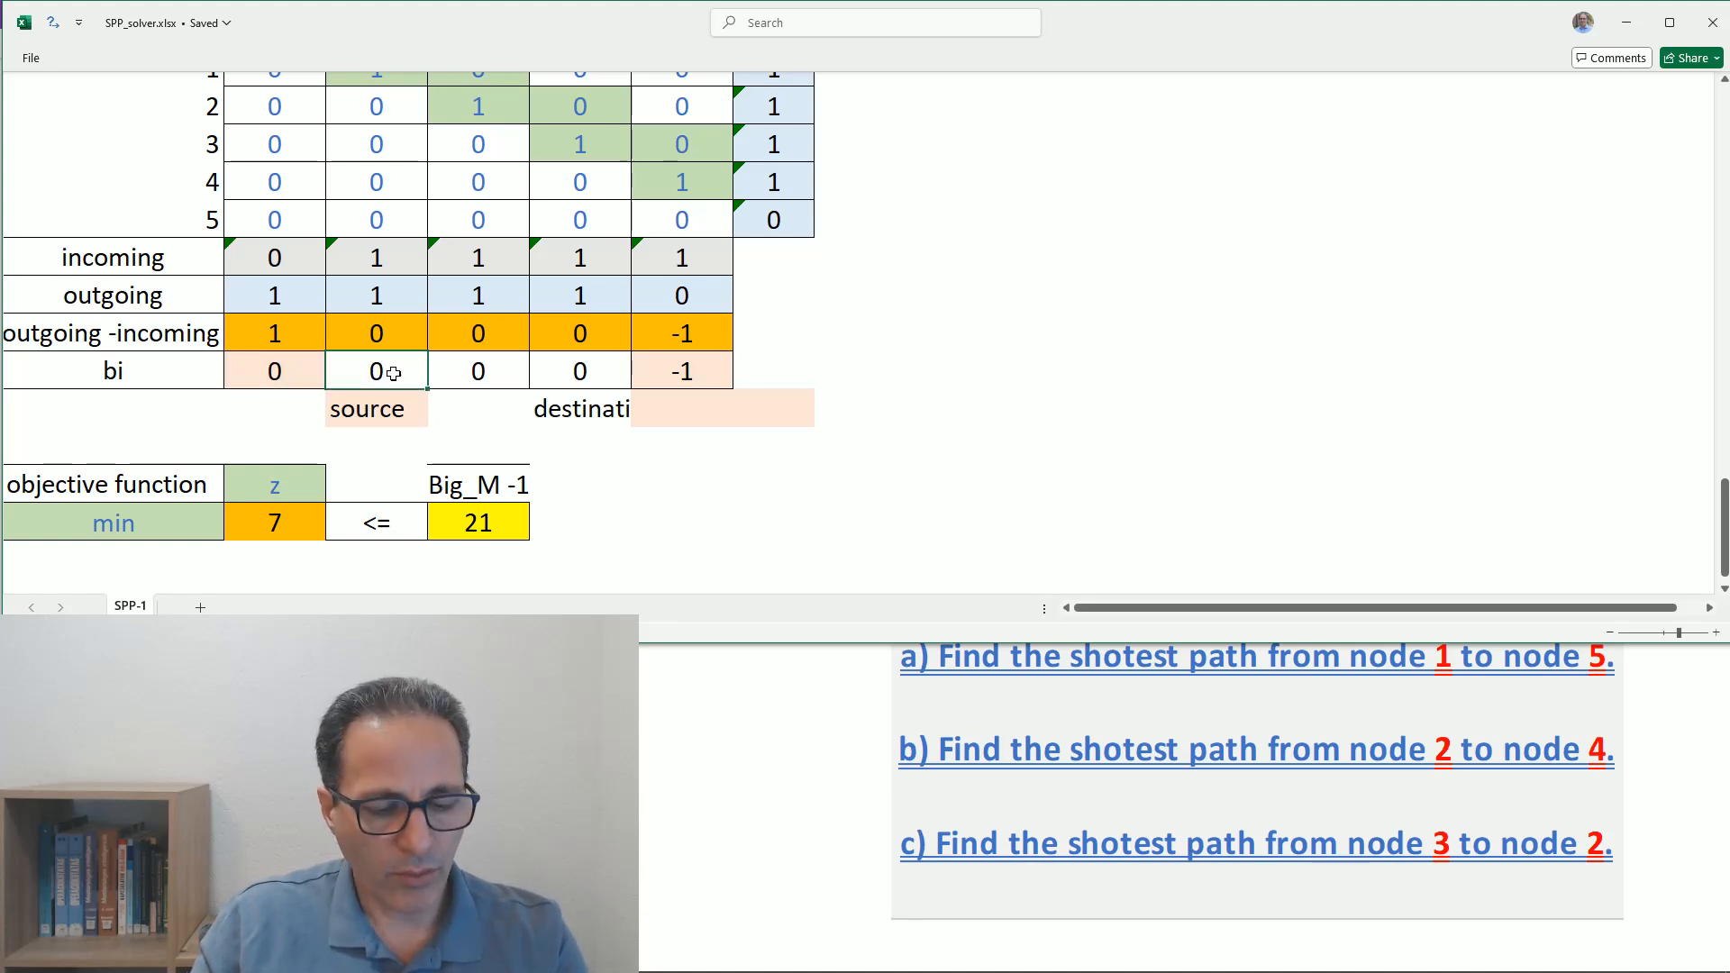
{"action": "type", "text": "1"}
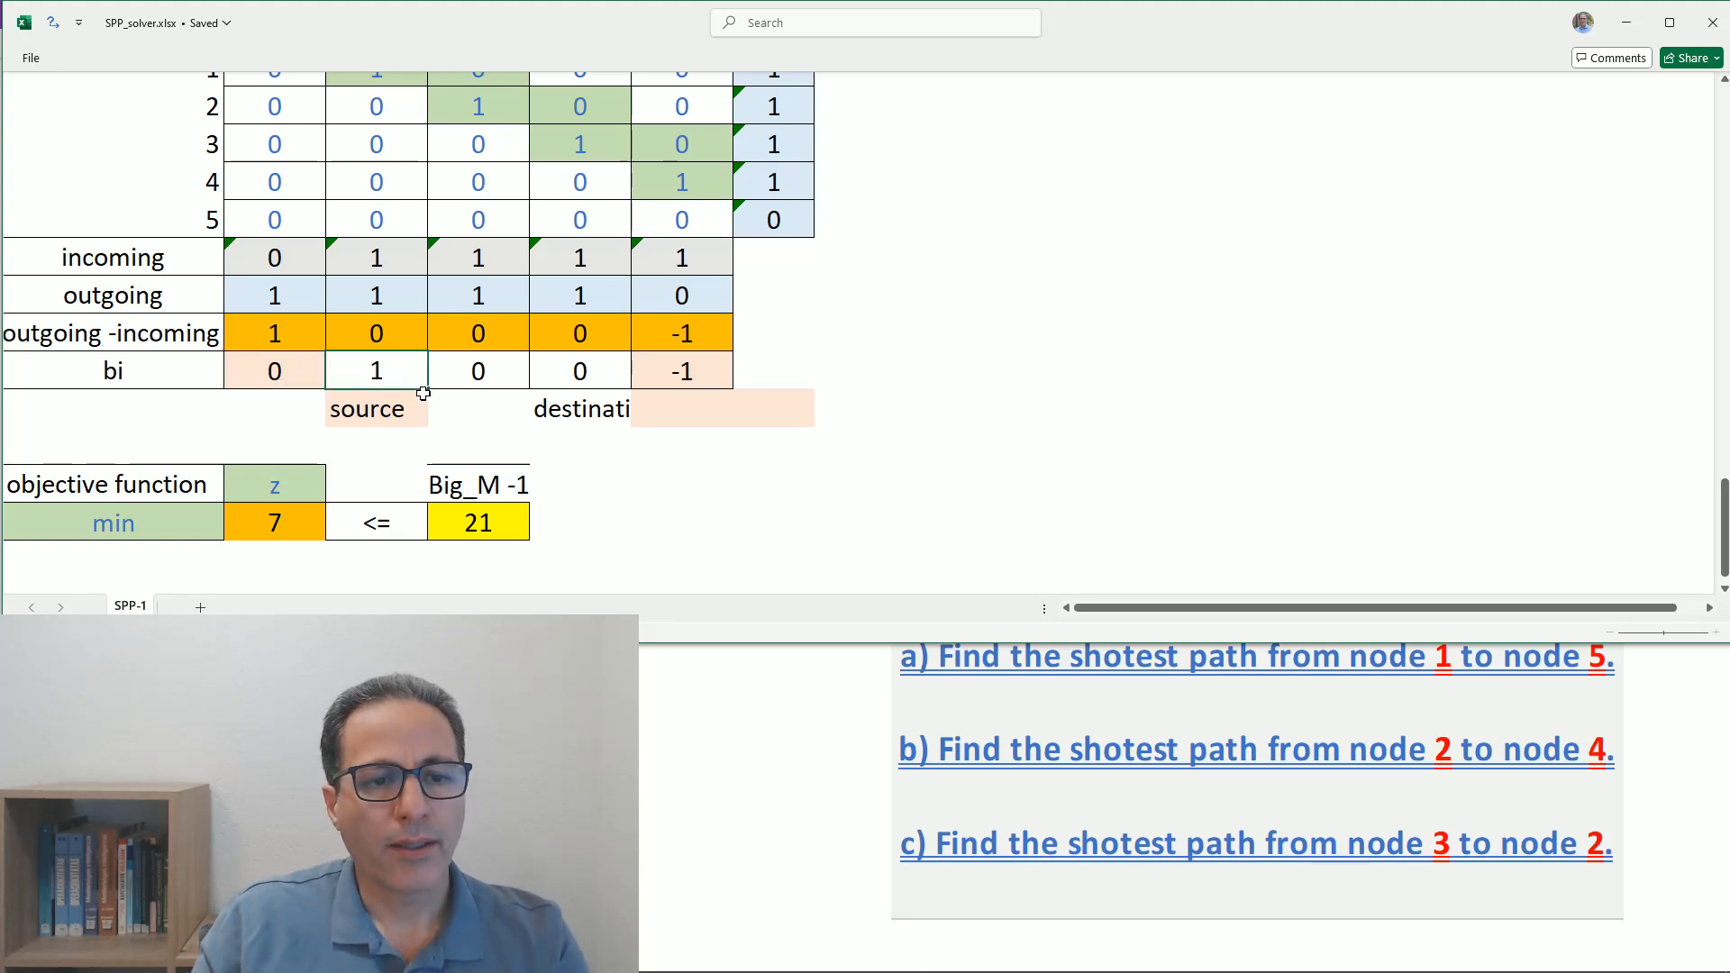
{"action": "key", "text": "ctrl+Return"}
{"action": "key", "text": "Return"}
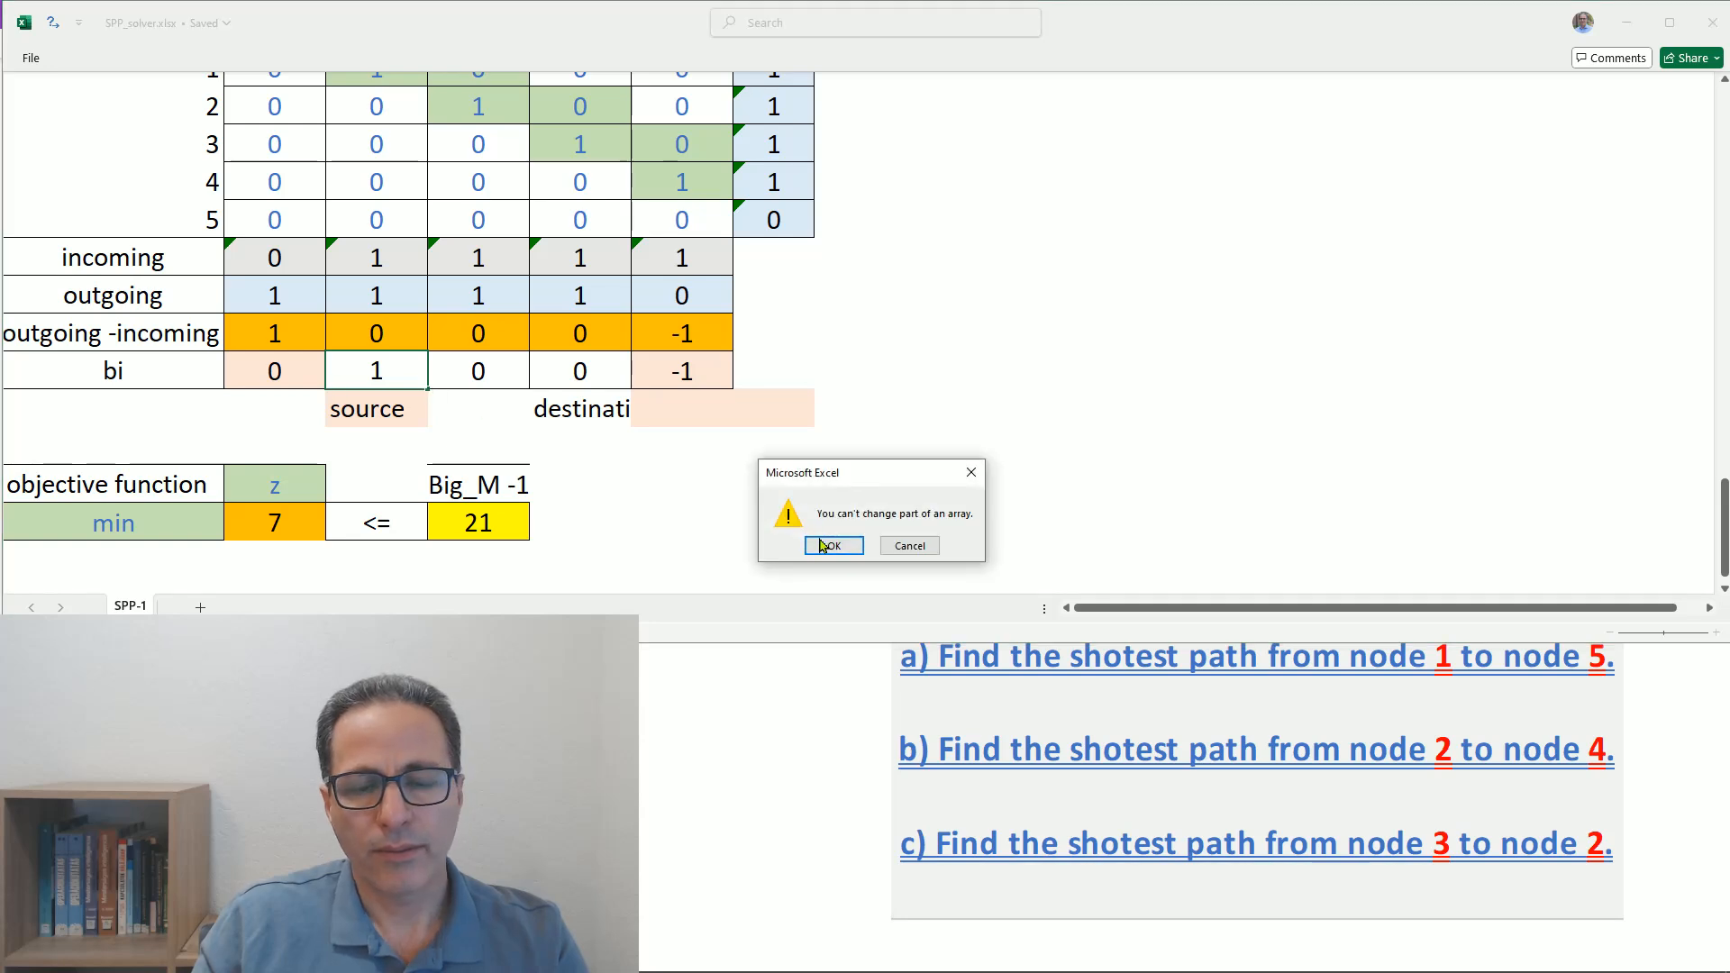
{"action": "left_click", "coordinate": [831, 545]}
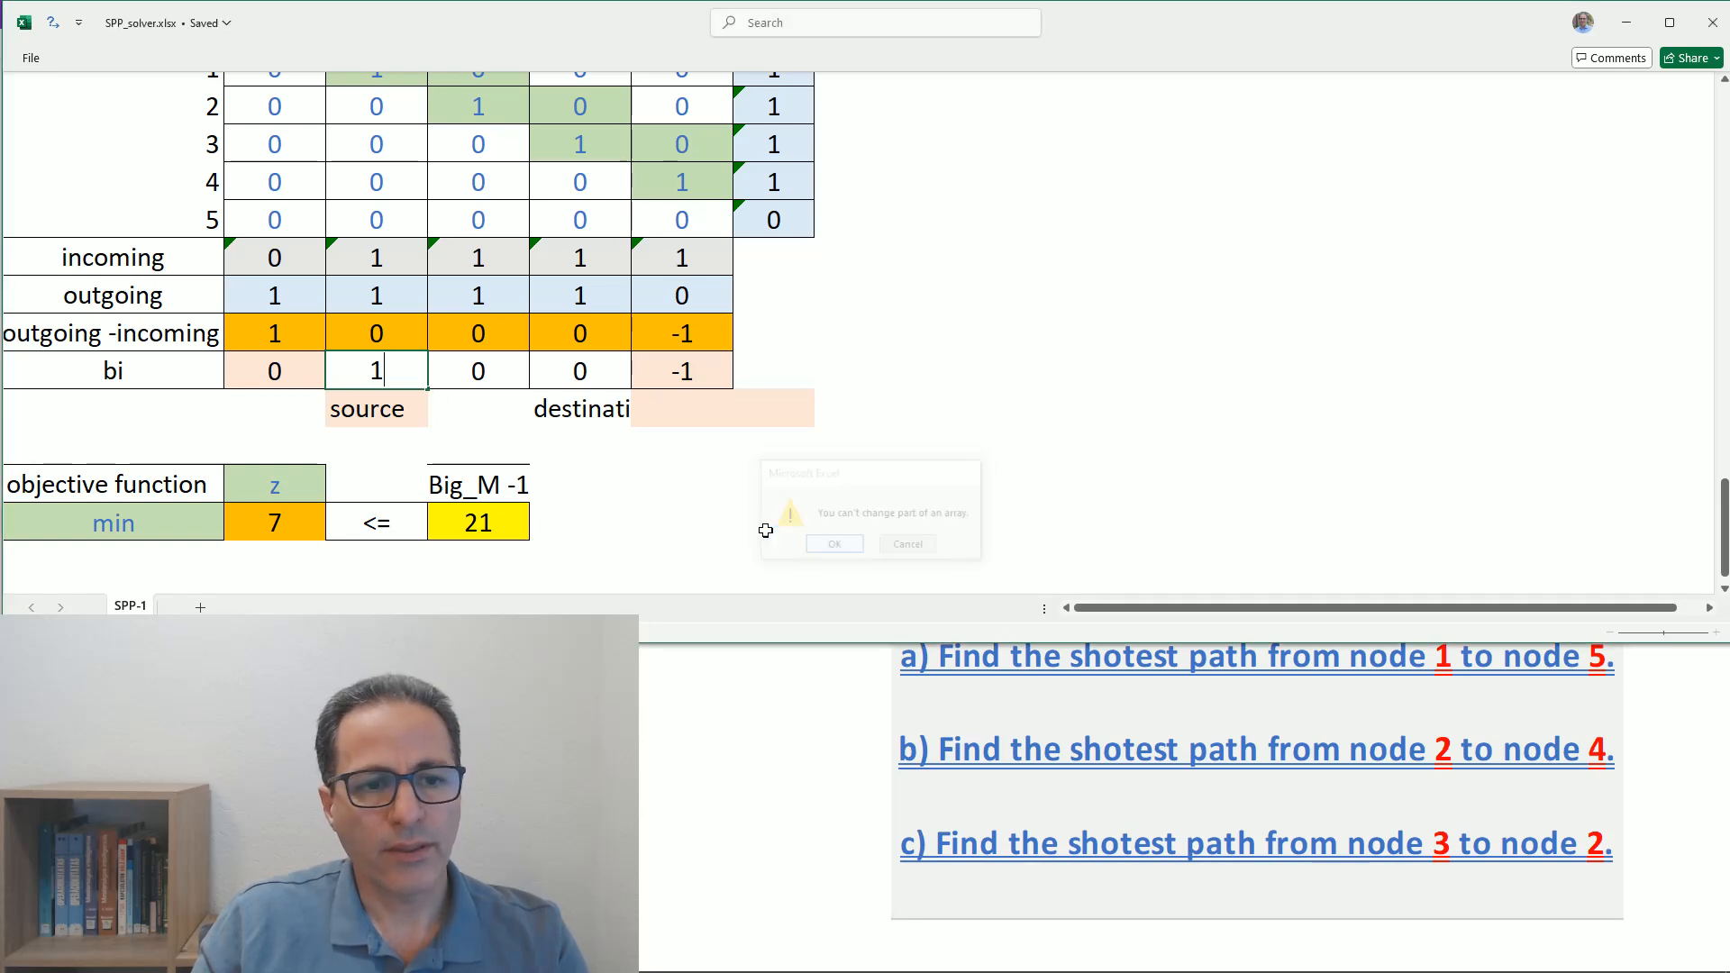
{"action": "left_click", "coordinate": [272, 378]}
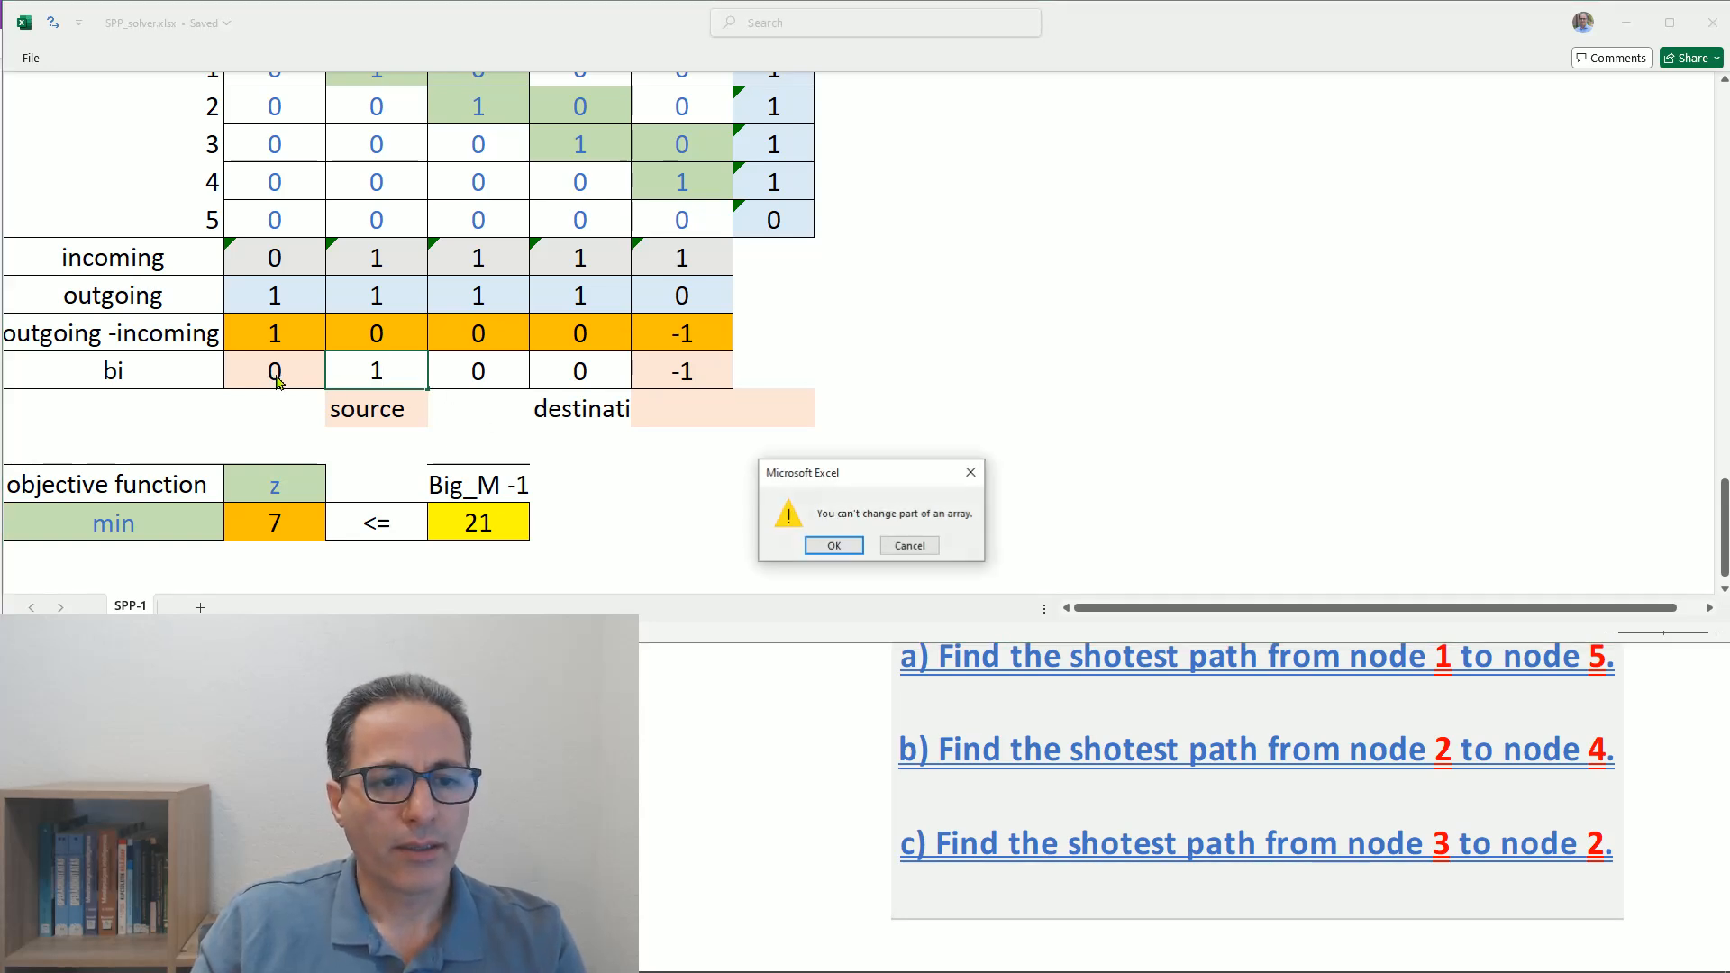
{"action": "left_click", "coordinate": [815, 542]}
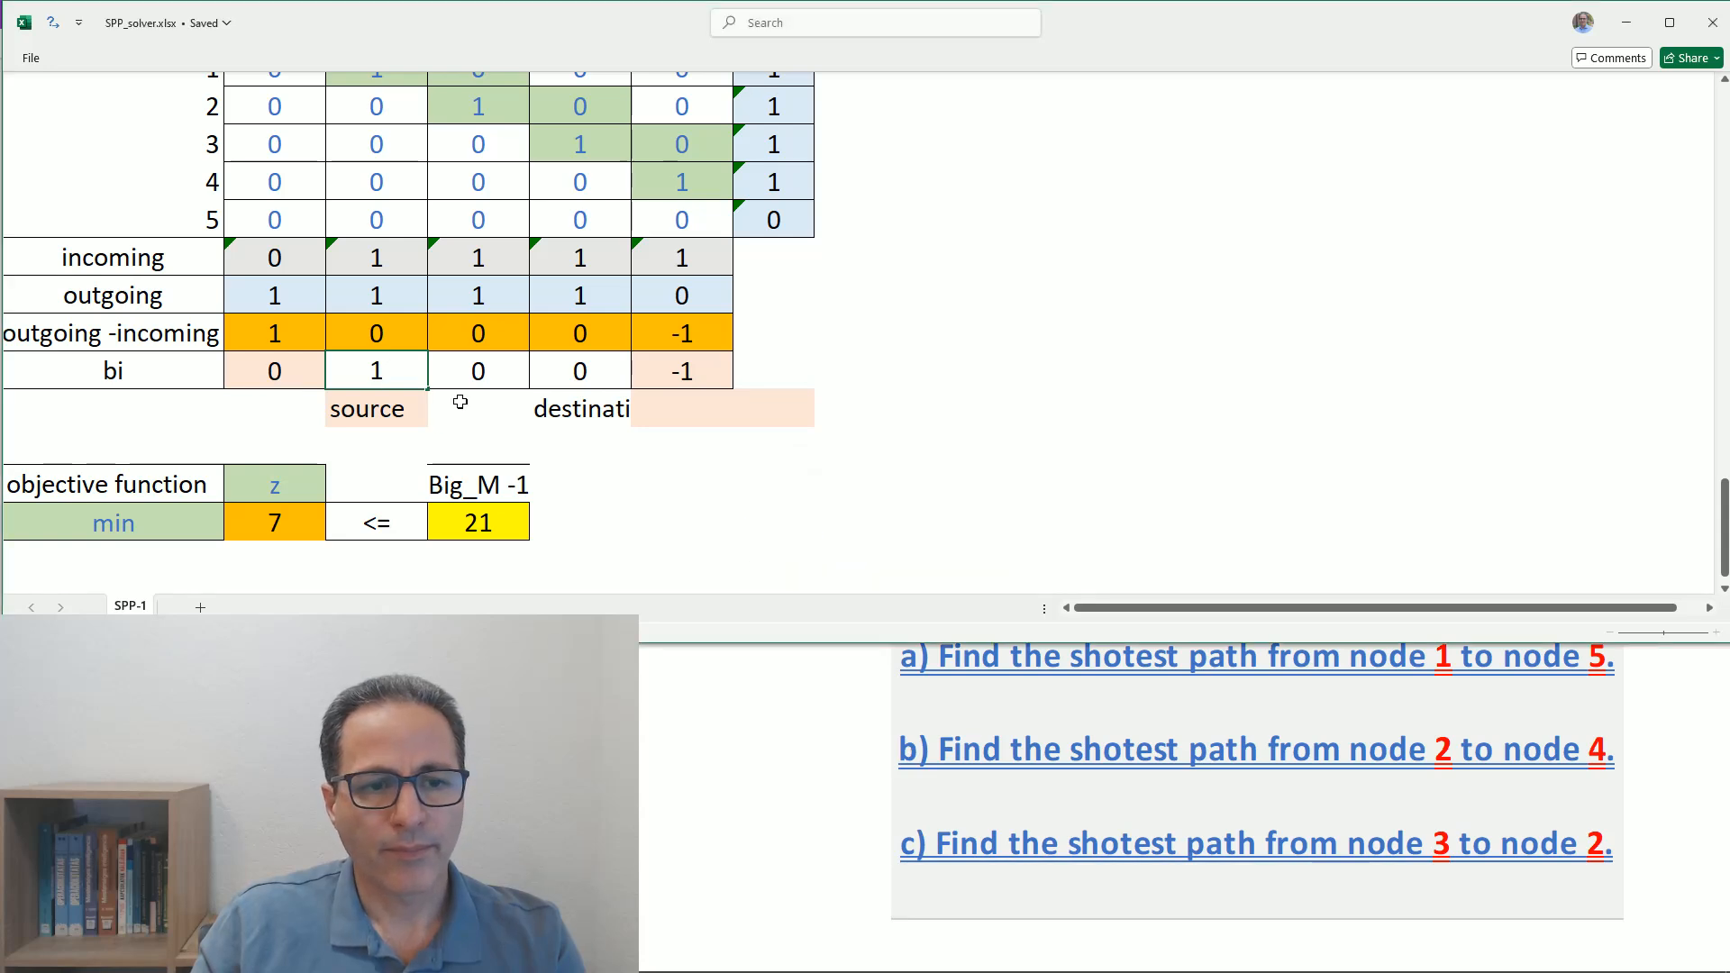
{"action": "left_click", "coordinate": [698, 370]}
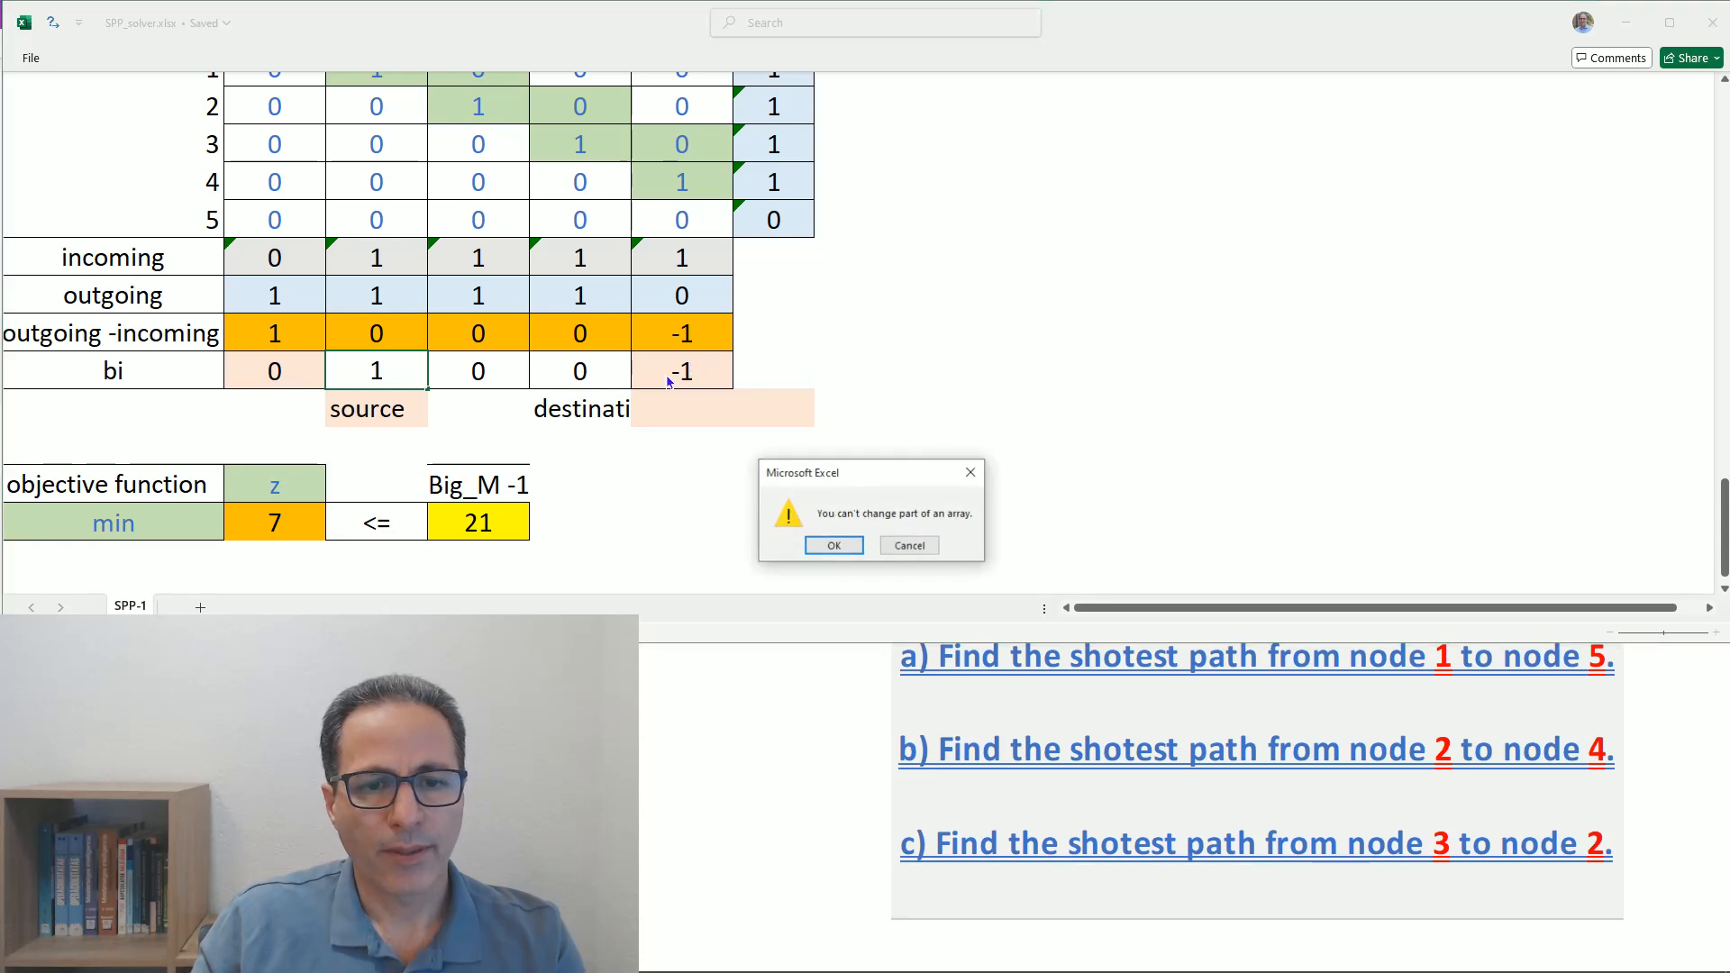
{"action": "left_click", "coordinate": [833, 543]}
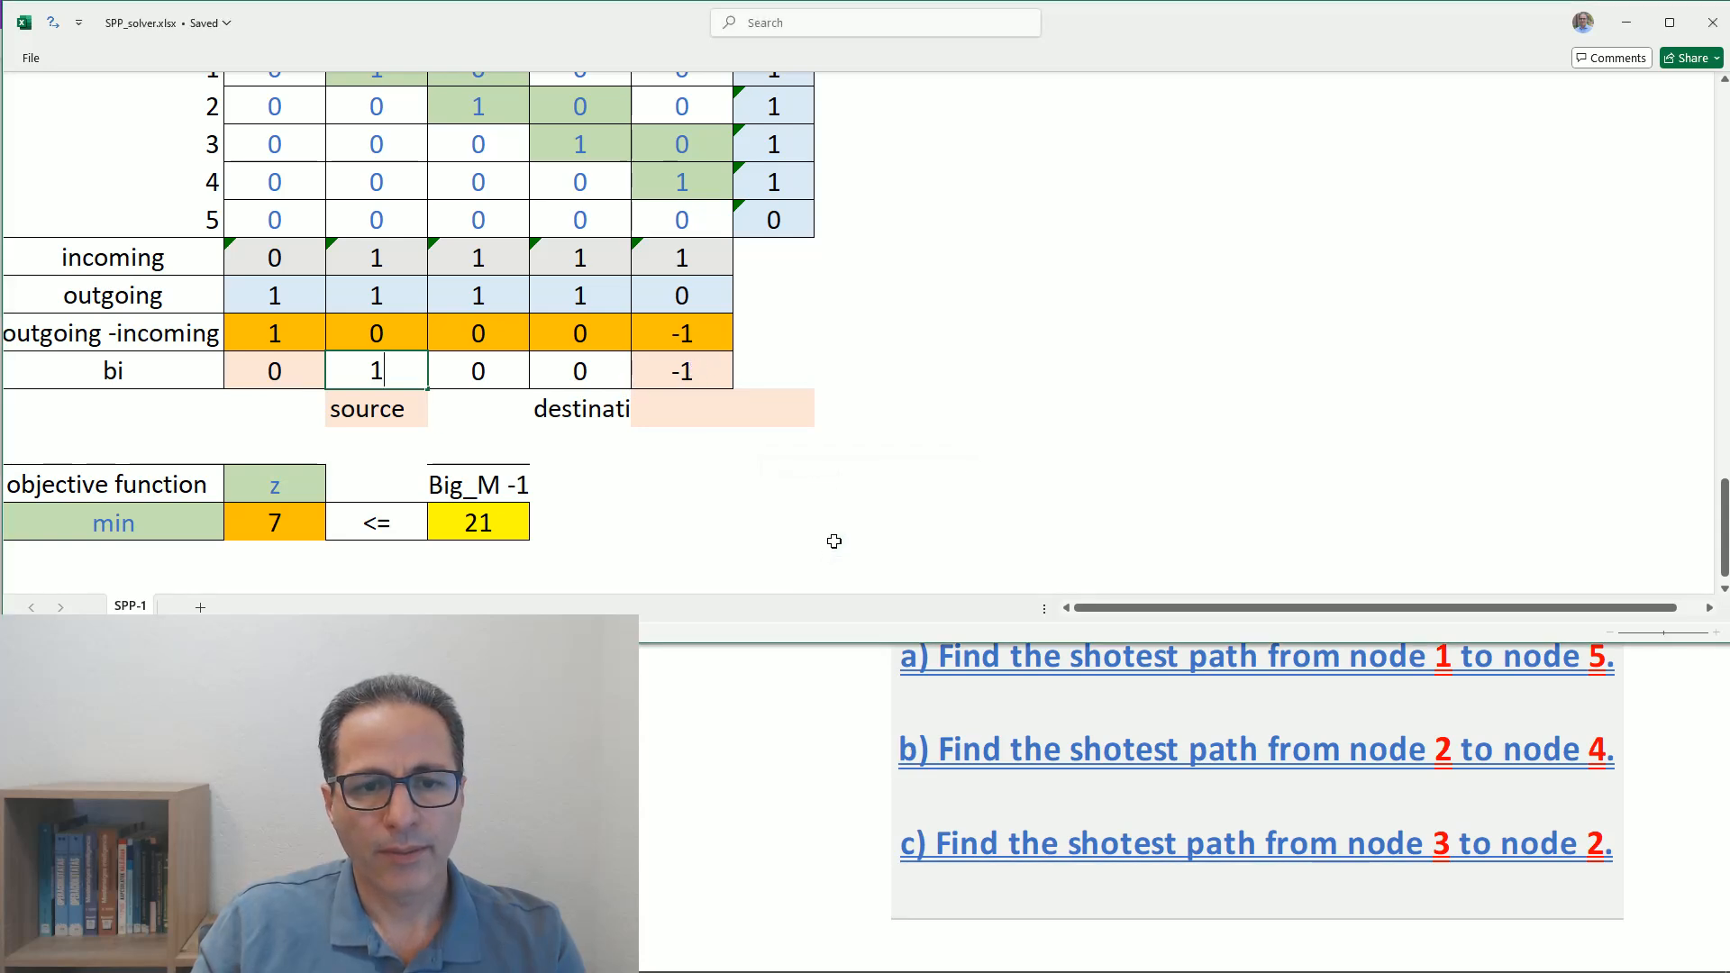
{"action": "left_click", "coordinate": [673, 418]}
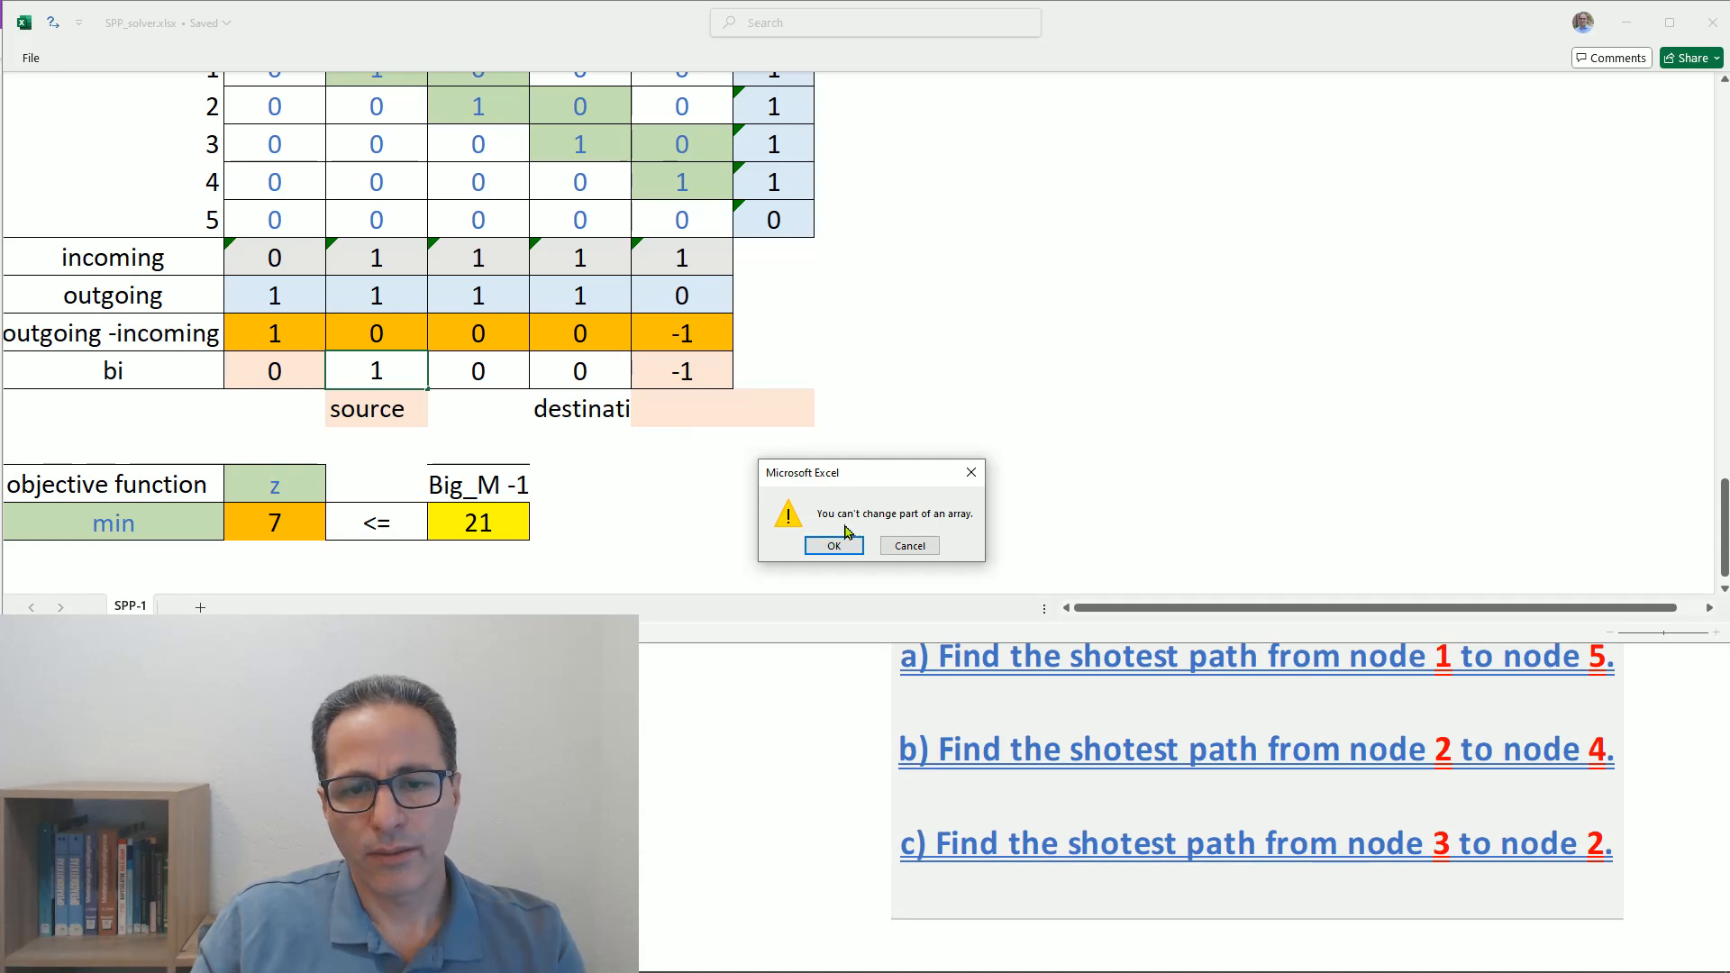
{"action": "left_click", "coordinate": [894, 547]}
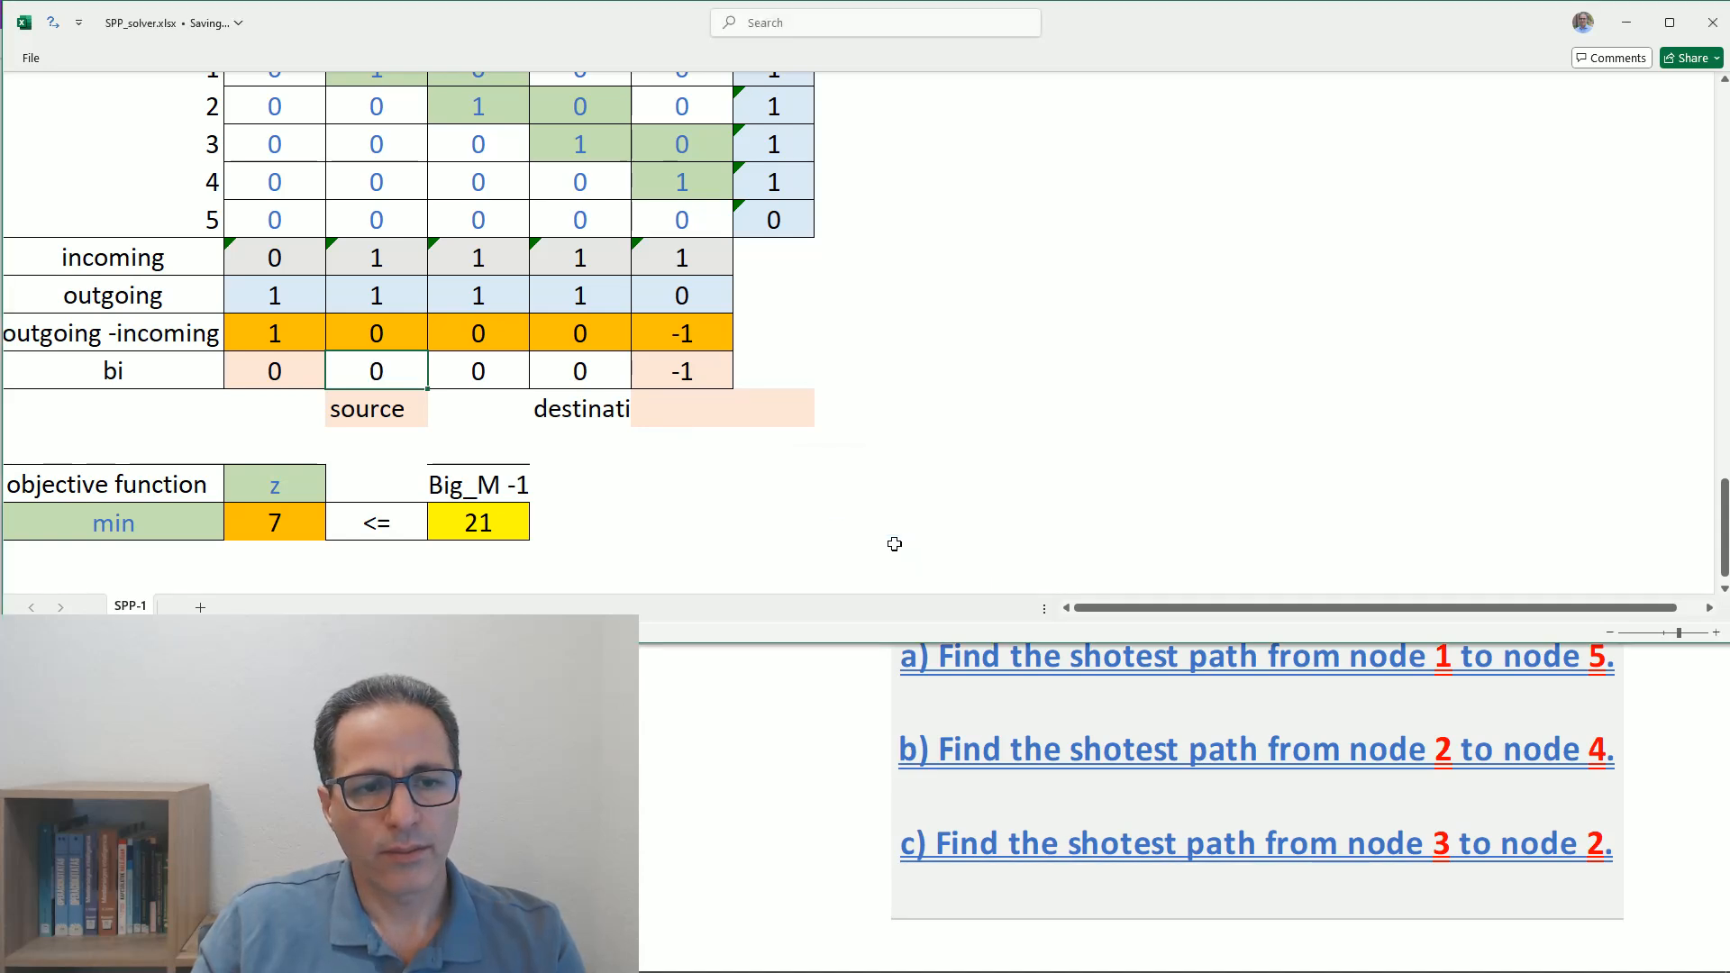
- Set node 5's bi value to 0
{"action": "left_click", "coordinate": [488, 376]}
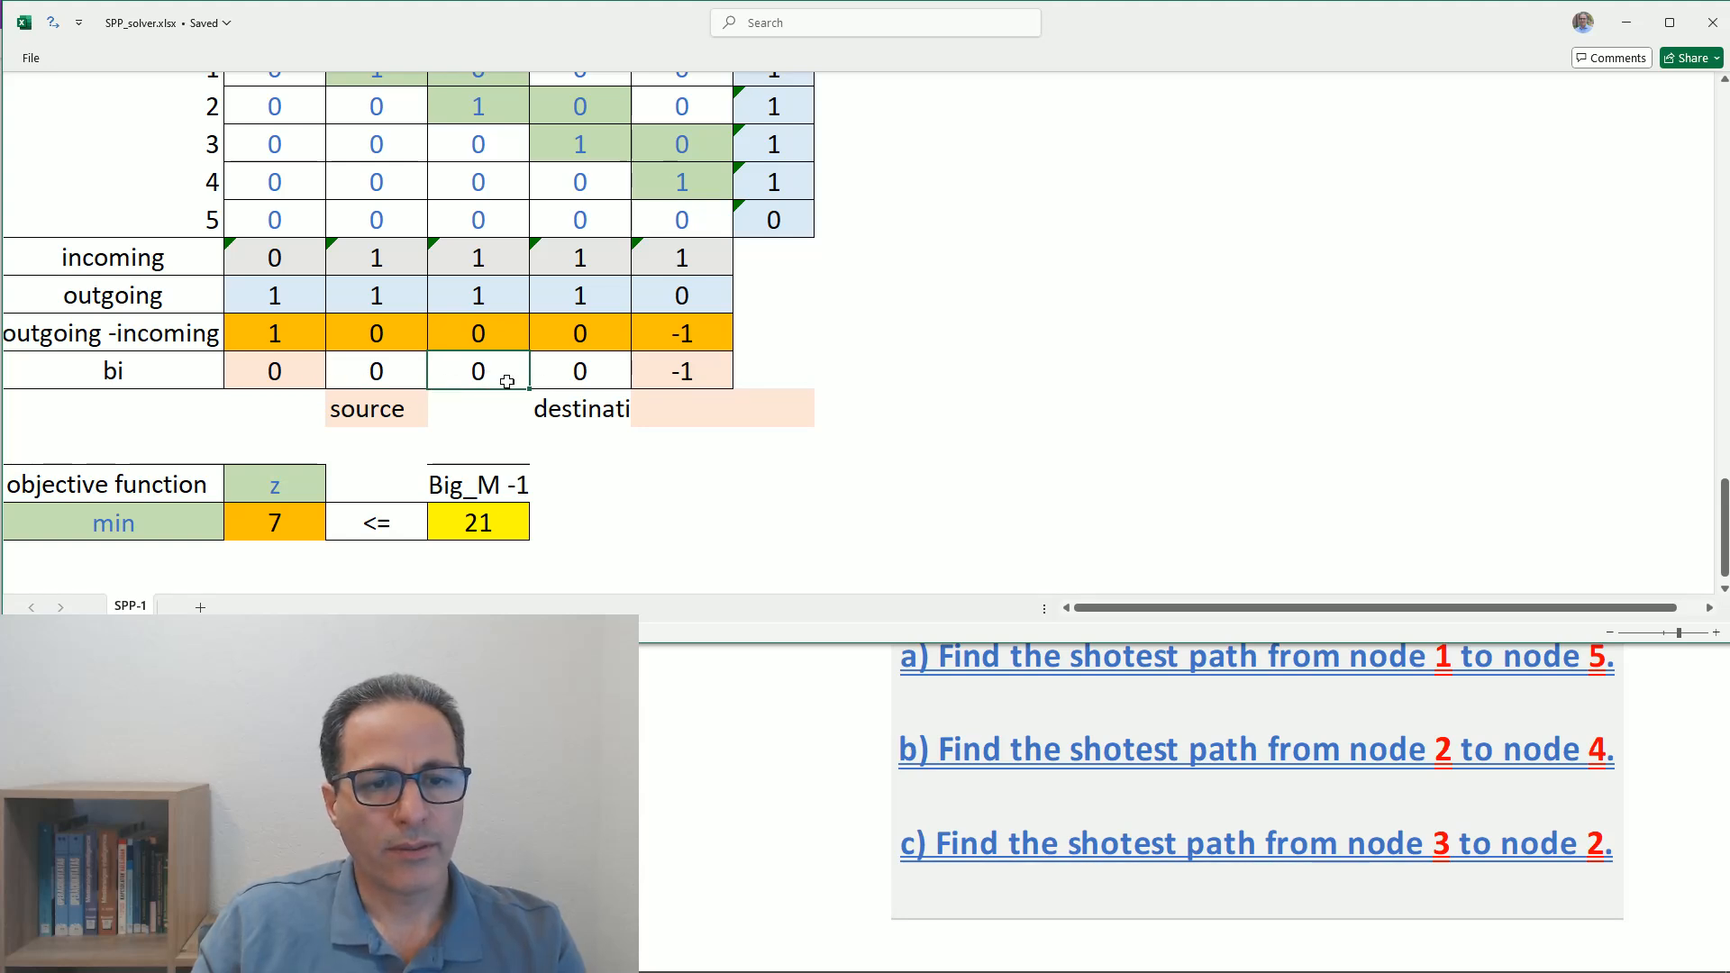
{"action": "left_click", "coordinate": [565, 376]}
{"action": "left_click", "coordinate": [687, 373]}
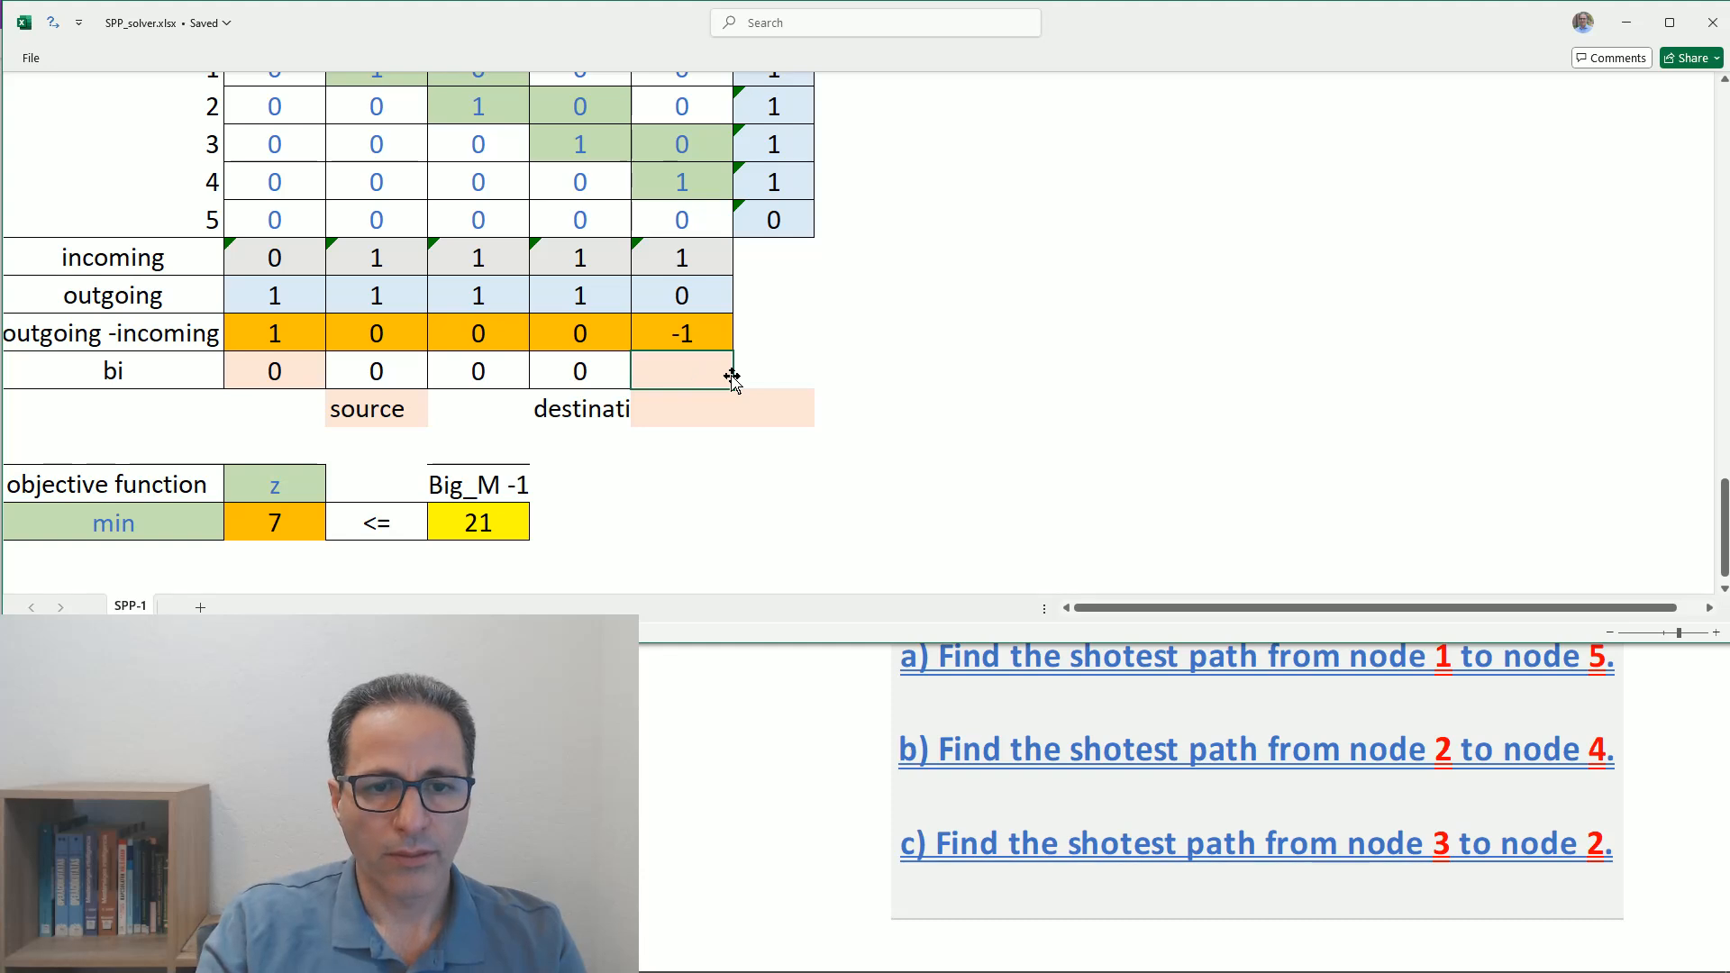
{"action": "type", "text": "0"}
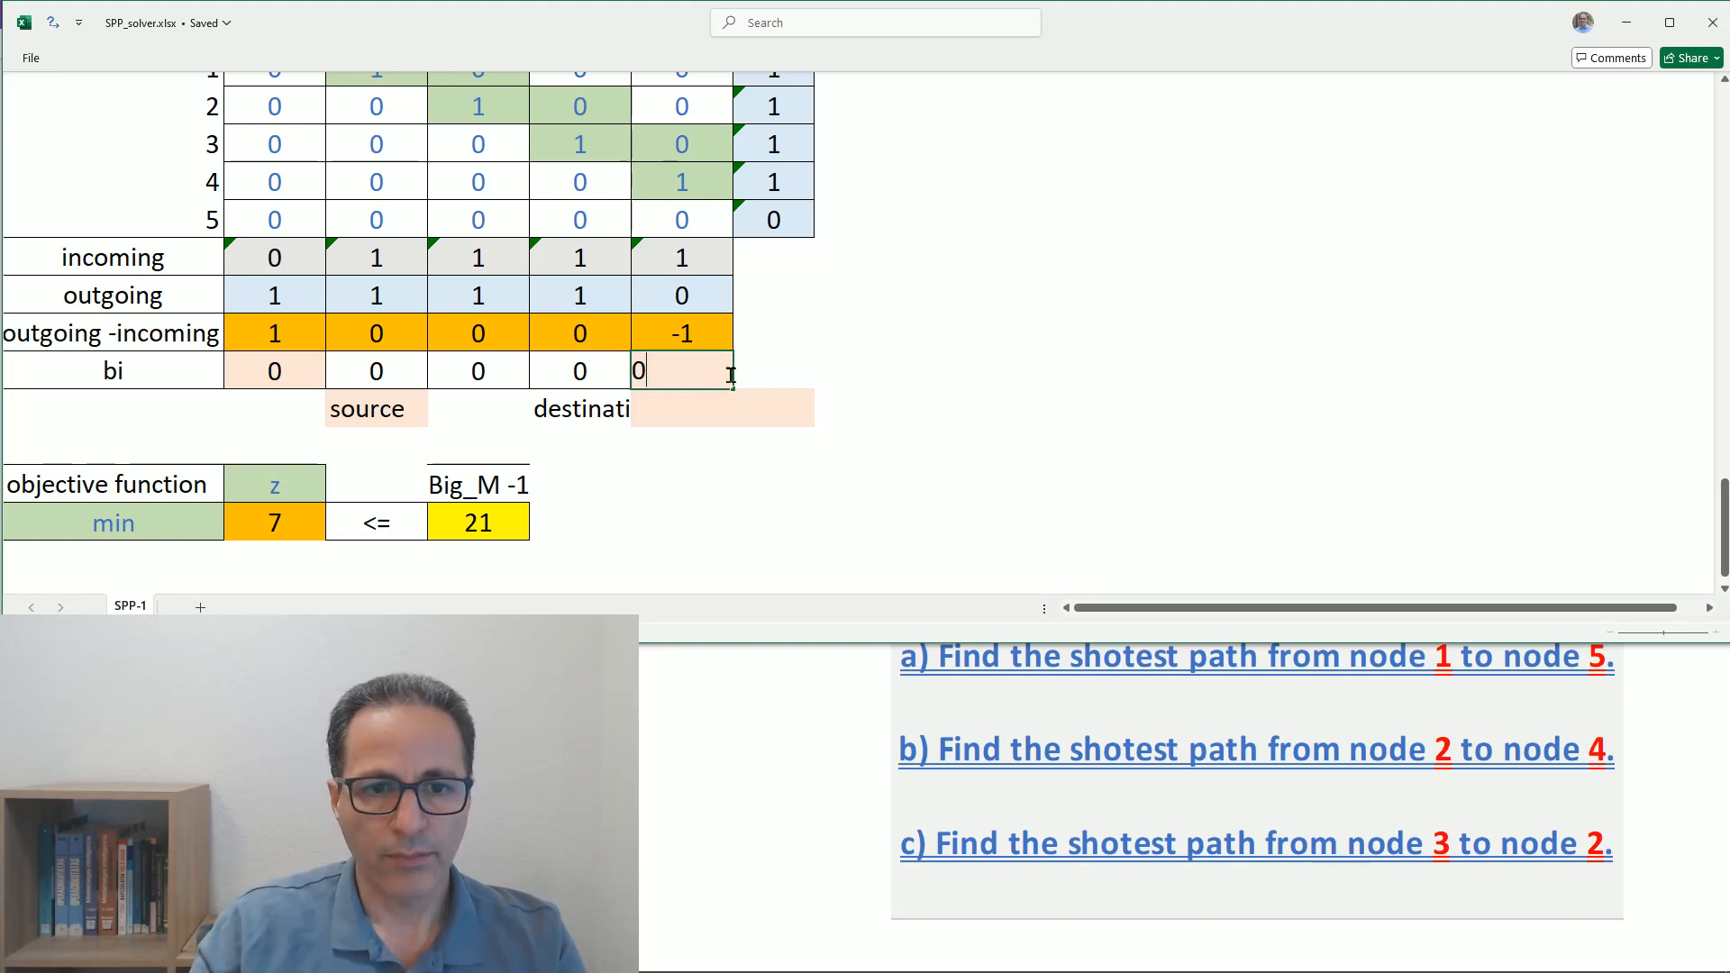
{"action": "key", "text": "Return"}
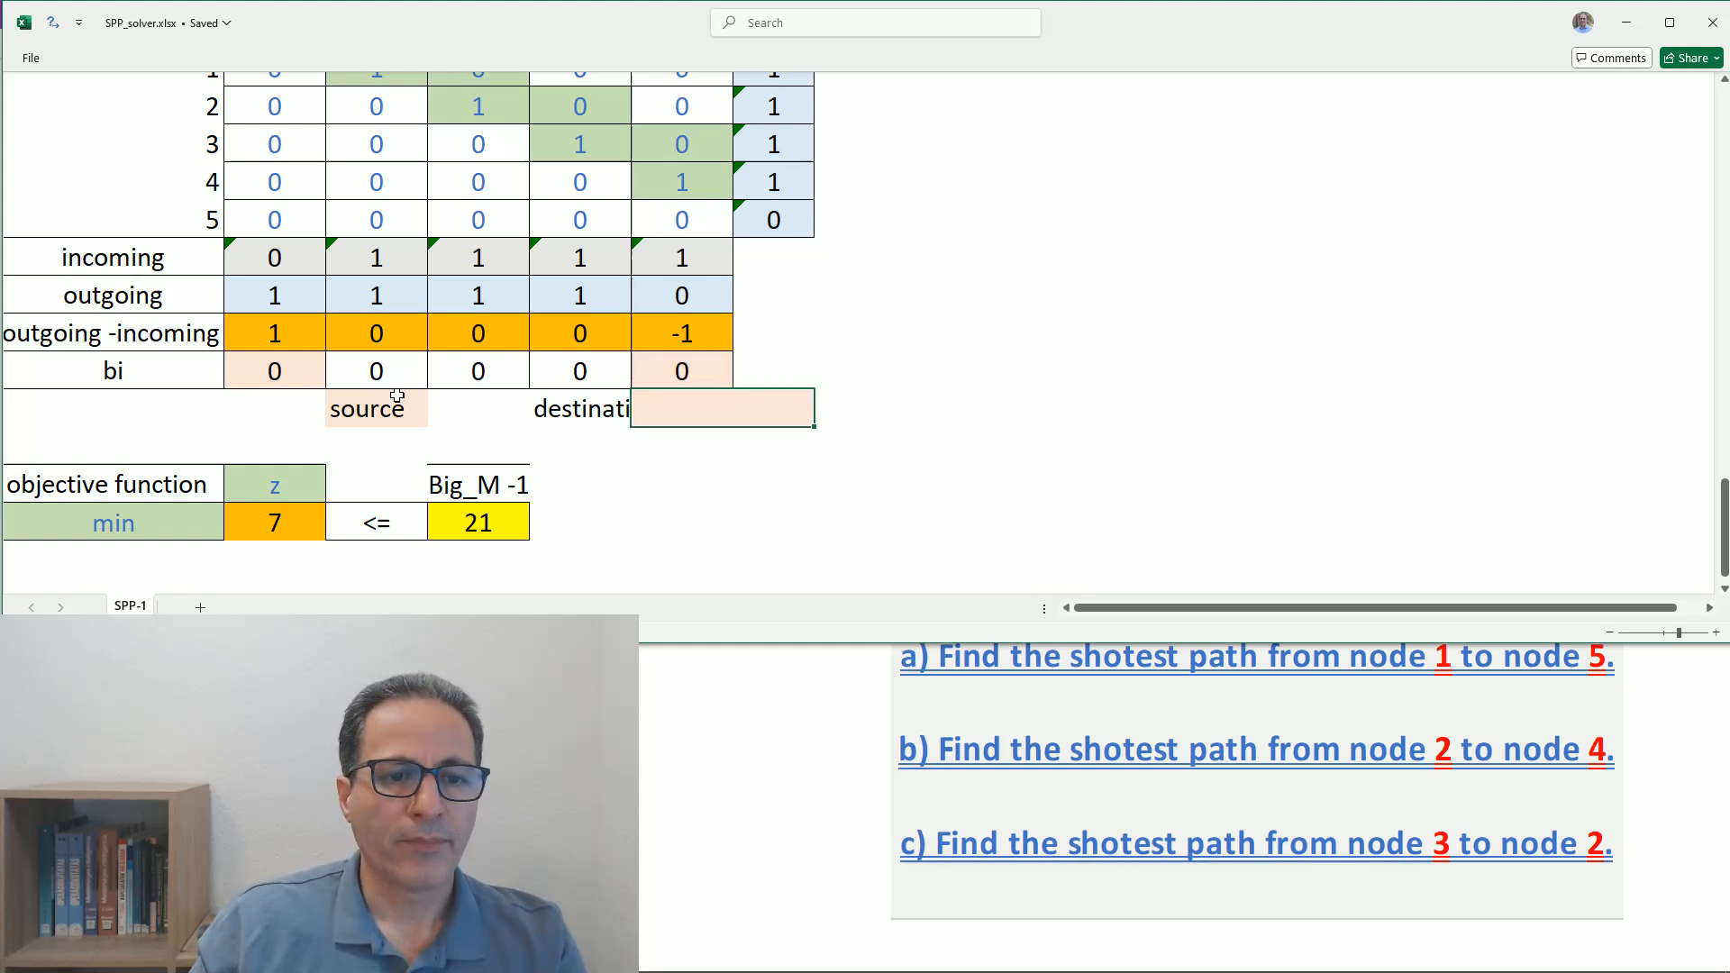
- Try to set node 4's bi value to -1, then cancel the entry
{"action": "left_click", "coordinate": [580, 371]}
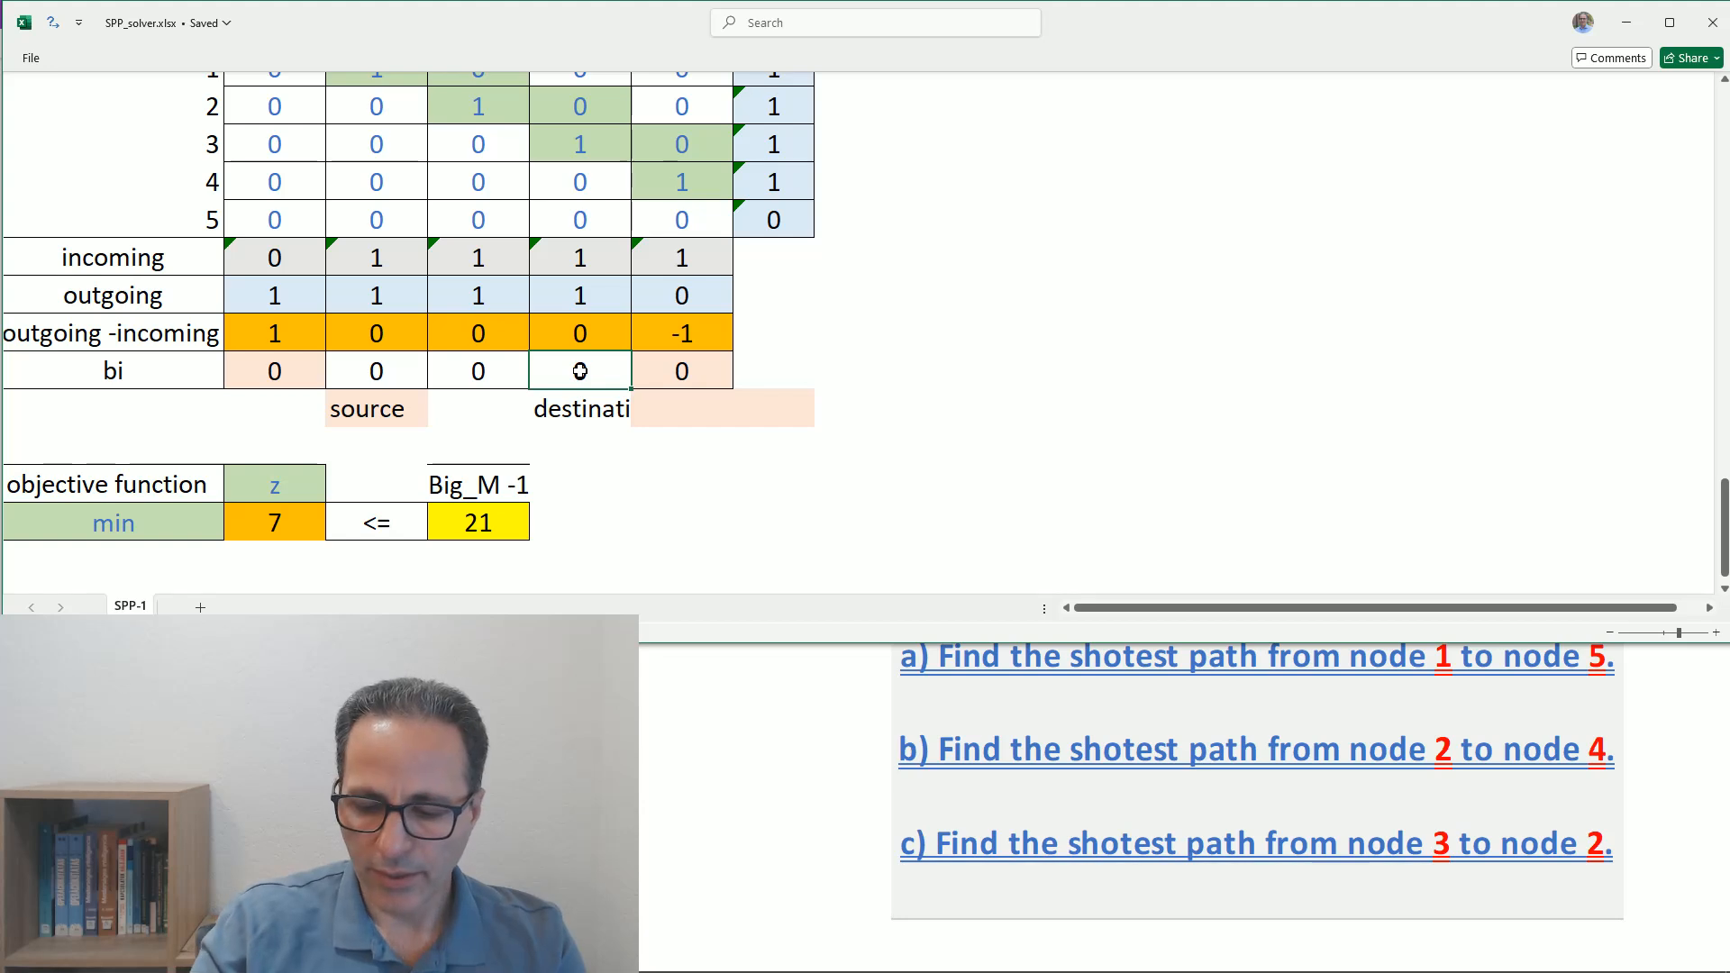
{"action": "type", "text": "-1"}
{"action": "key", "text": "Return"}
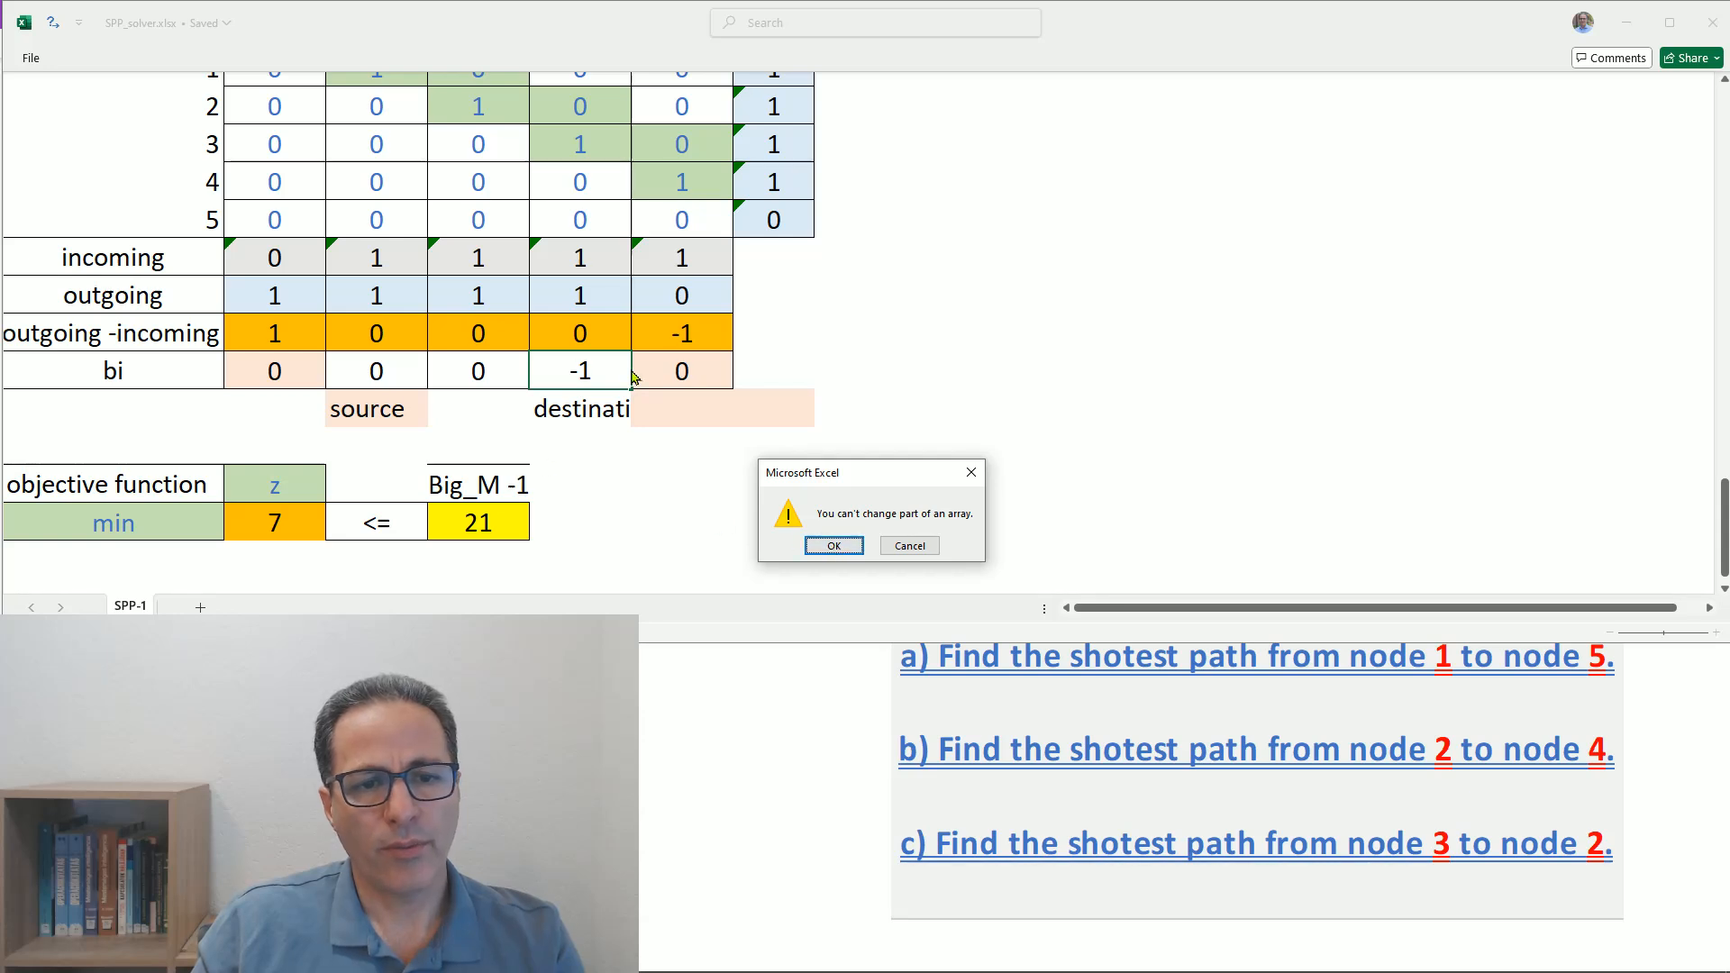
{"action": "left_click", "coordinate": [910, 545]}
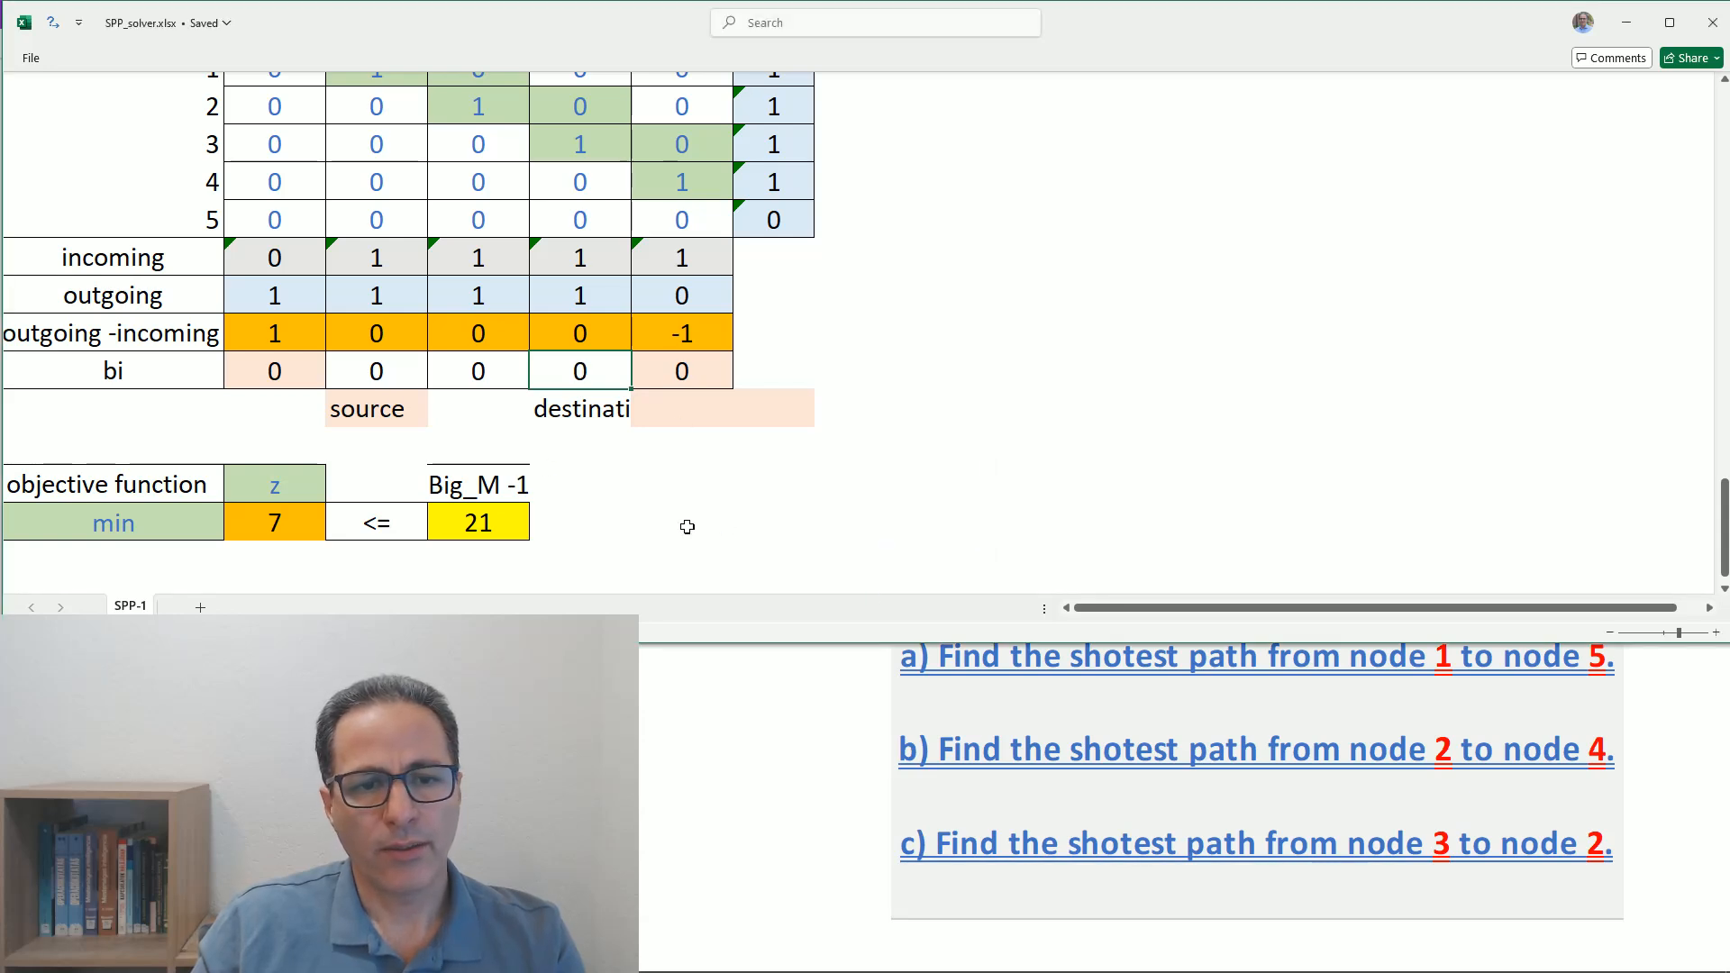
{"action": "left_click", "coordinate": [687, 522]}
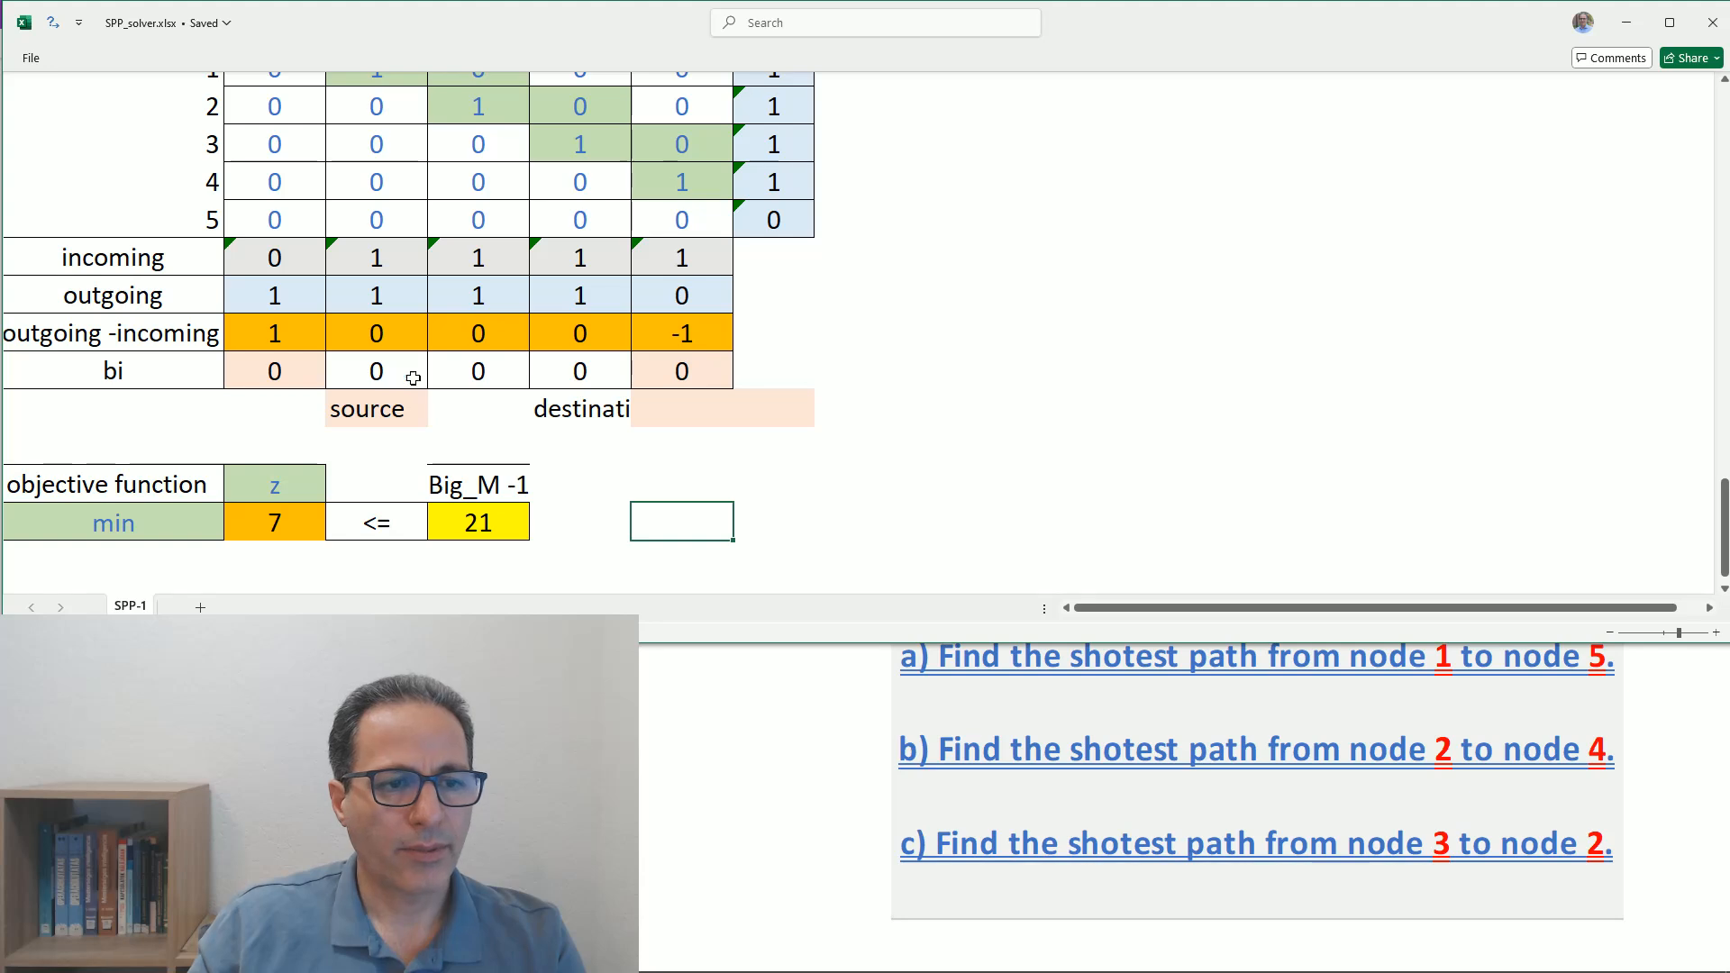
- Clear the whole bi row and enter 0, 1, 0, -1 and 0 for nodes 1 to 5
{"action": "left_click_drag", "start_coordinate": [277, 370], "coordinate": [647, 361]}
{"action": "key", "text": "Delete"}
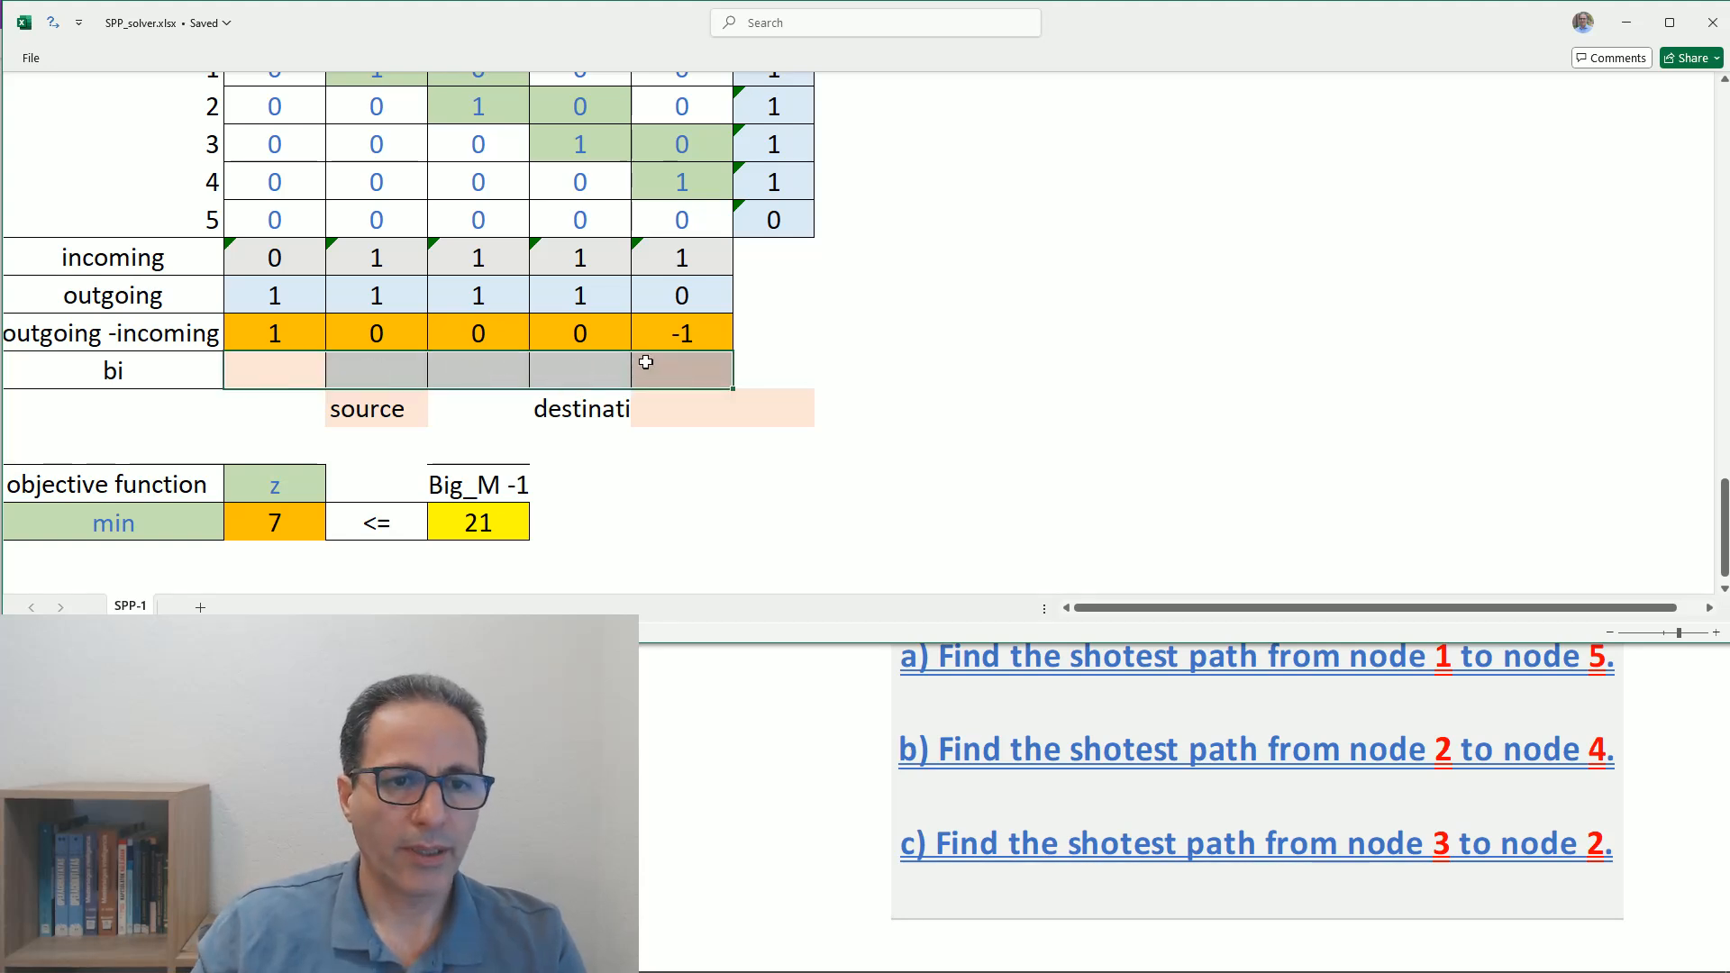
{"action": "left_click", "coordinate": [276, 376]}
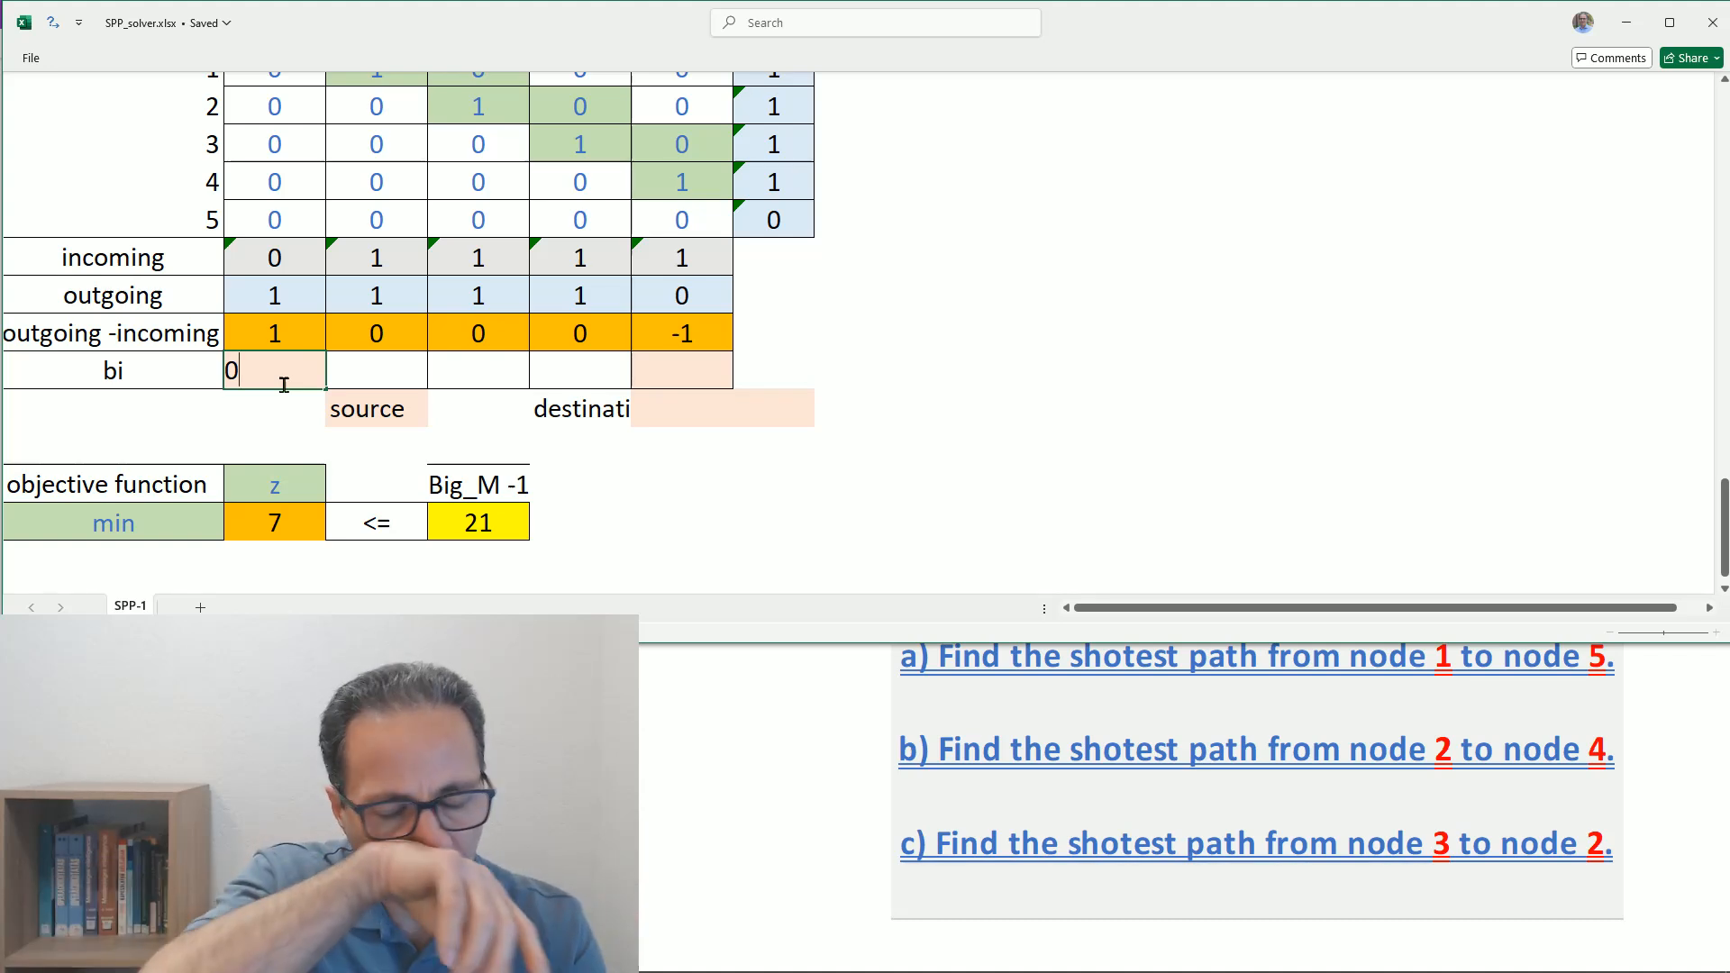
{"action": "key", "text": "Tab"}
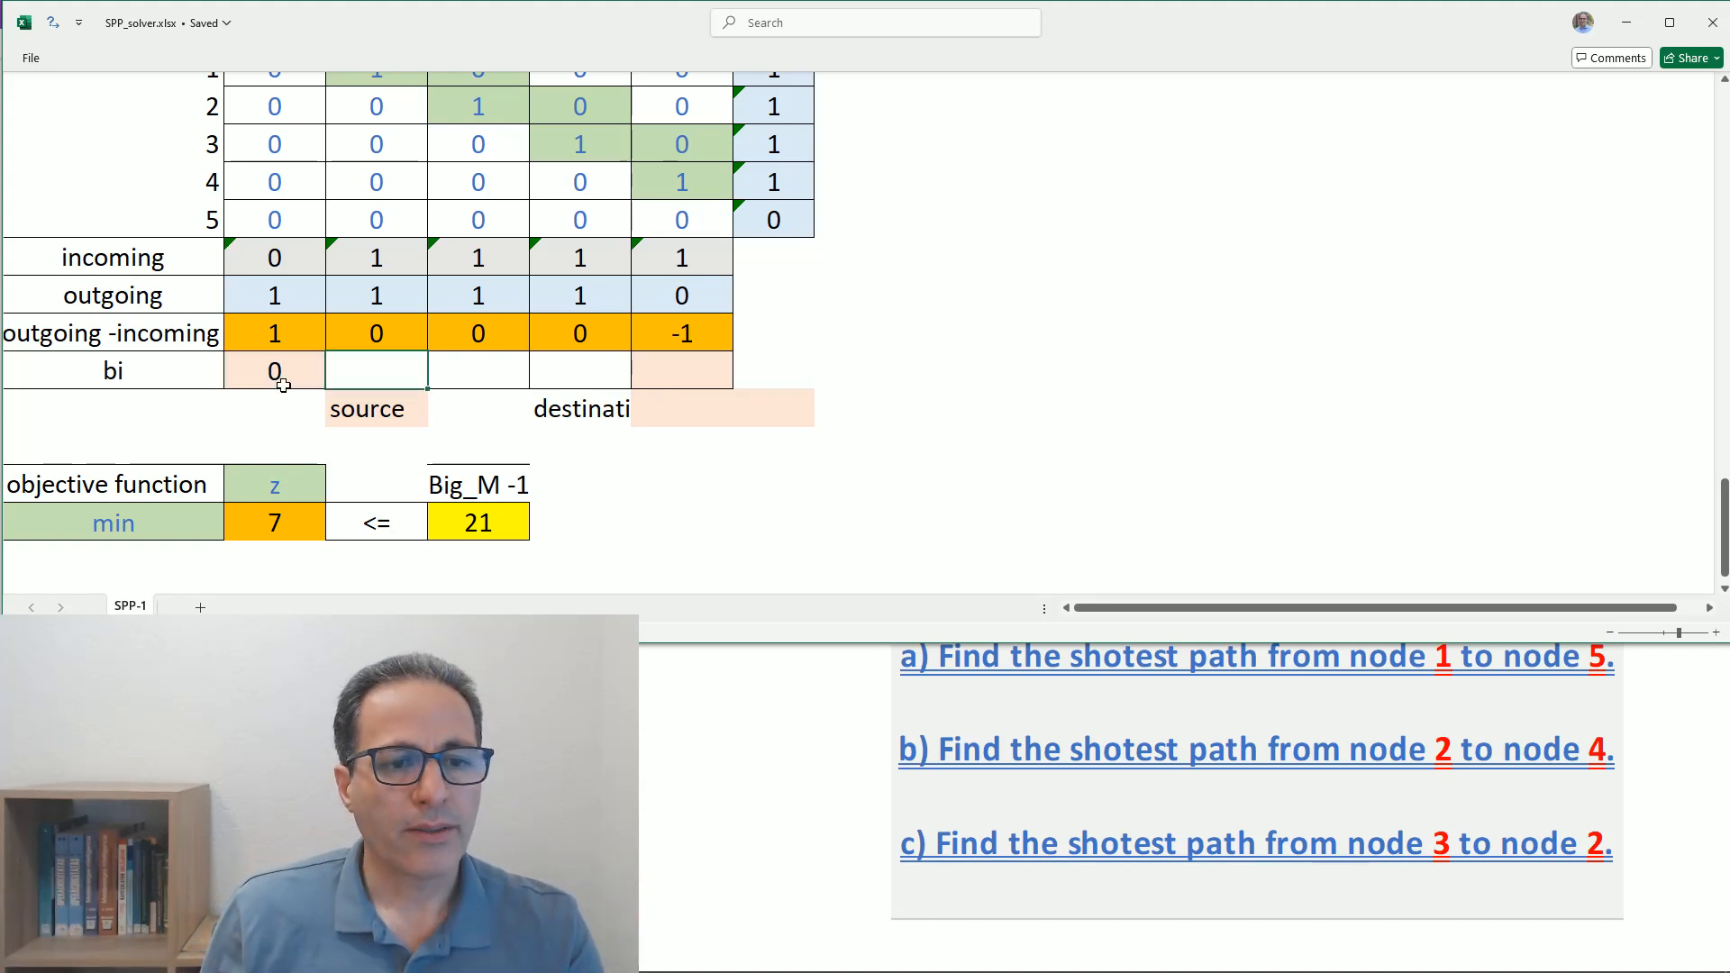
{"action": "type", "text": "1"}
{"action": "key", "text": "Tab"}
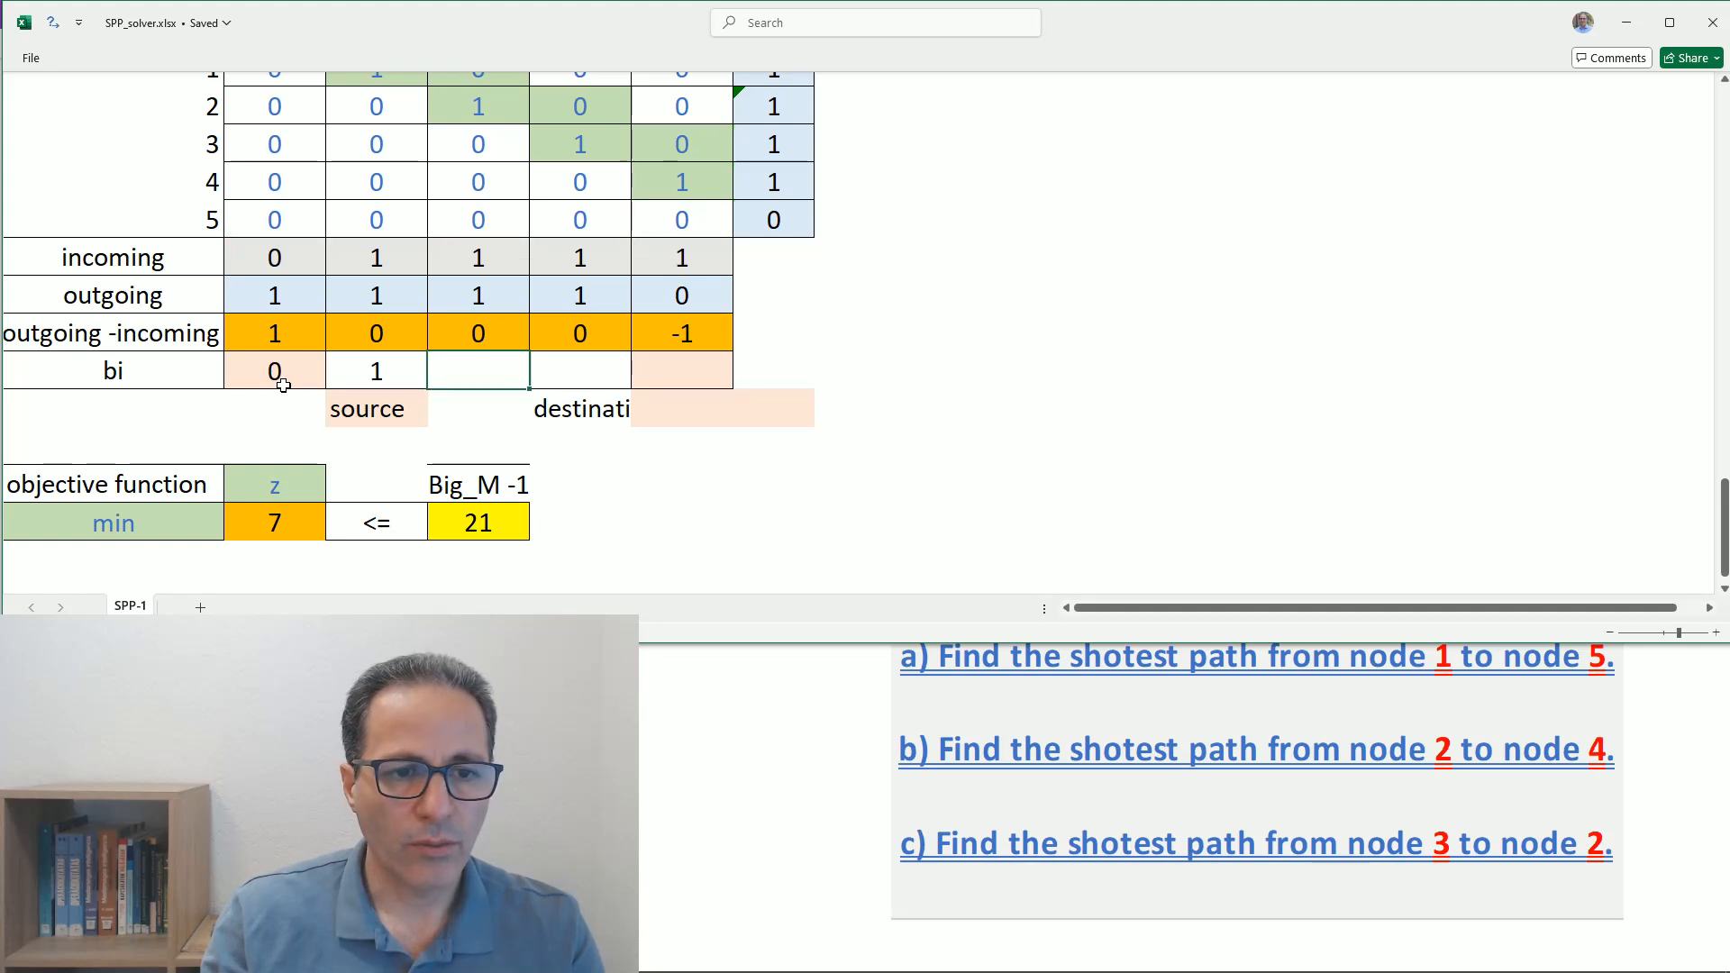
{"action": "type", "text": "0"}
{"action": "key", "text": "Tab"}
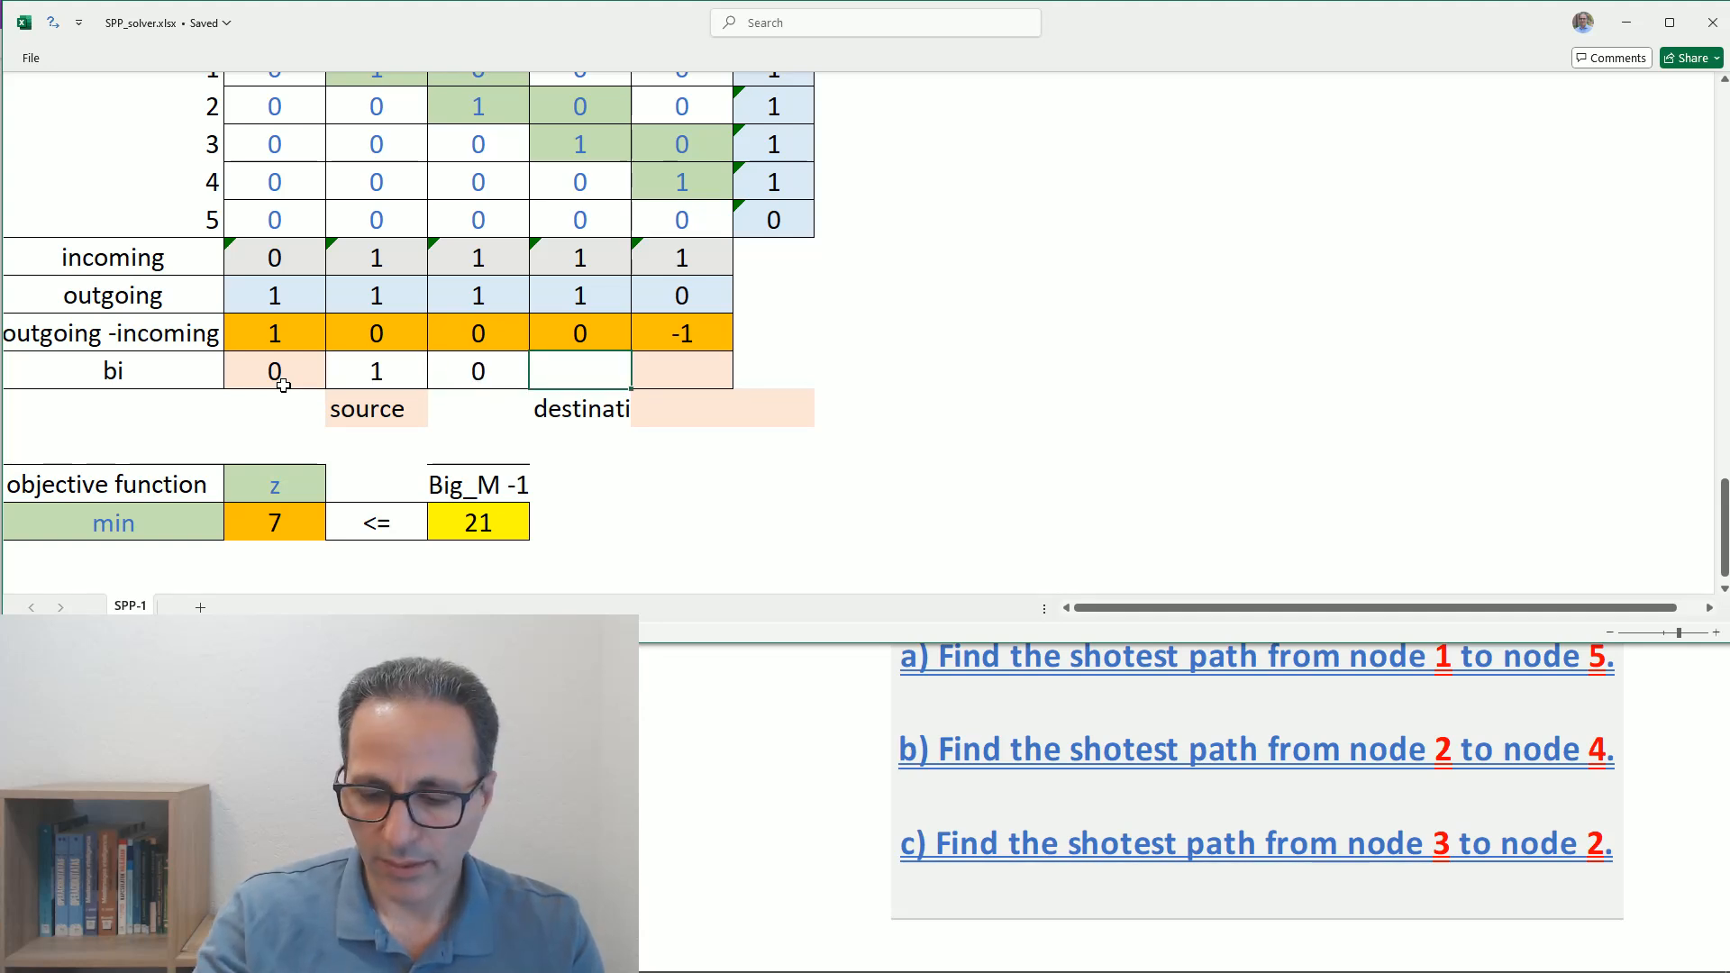
{"action": "type", "text": "-1"}
{"action": "key", "text": "Tab"}
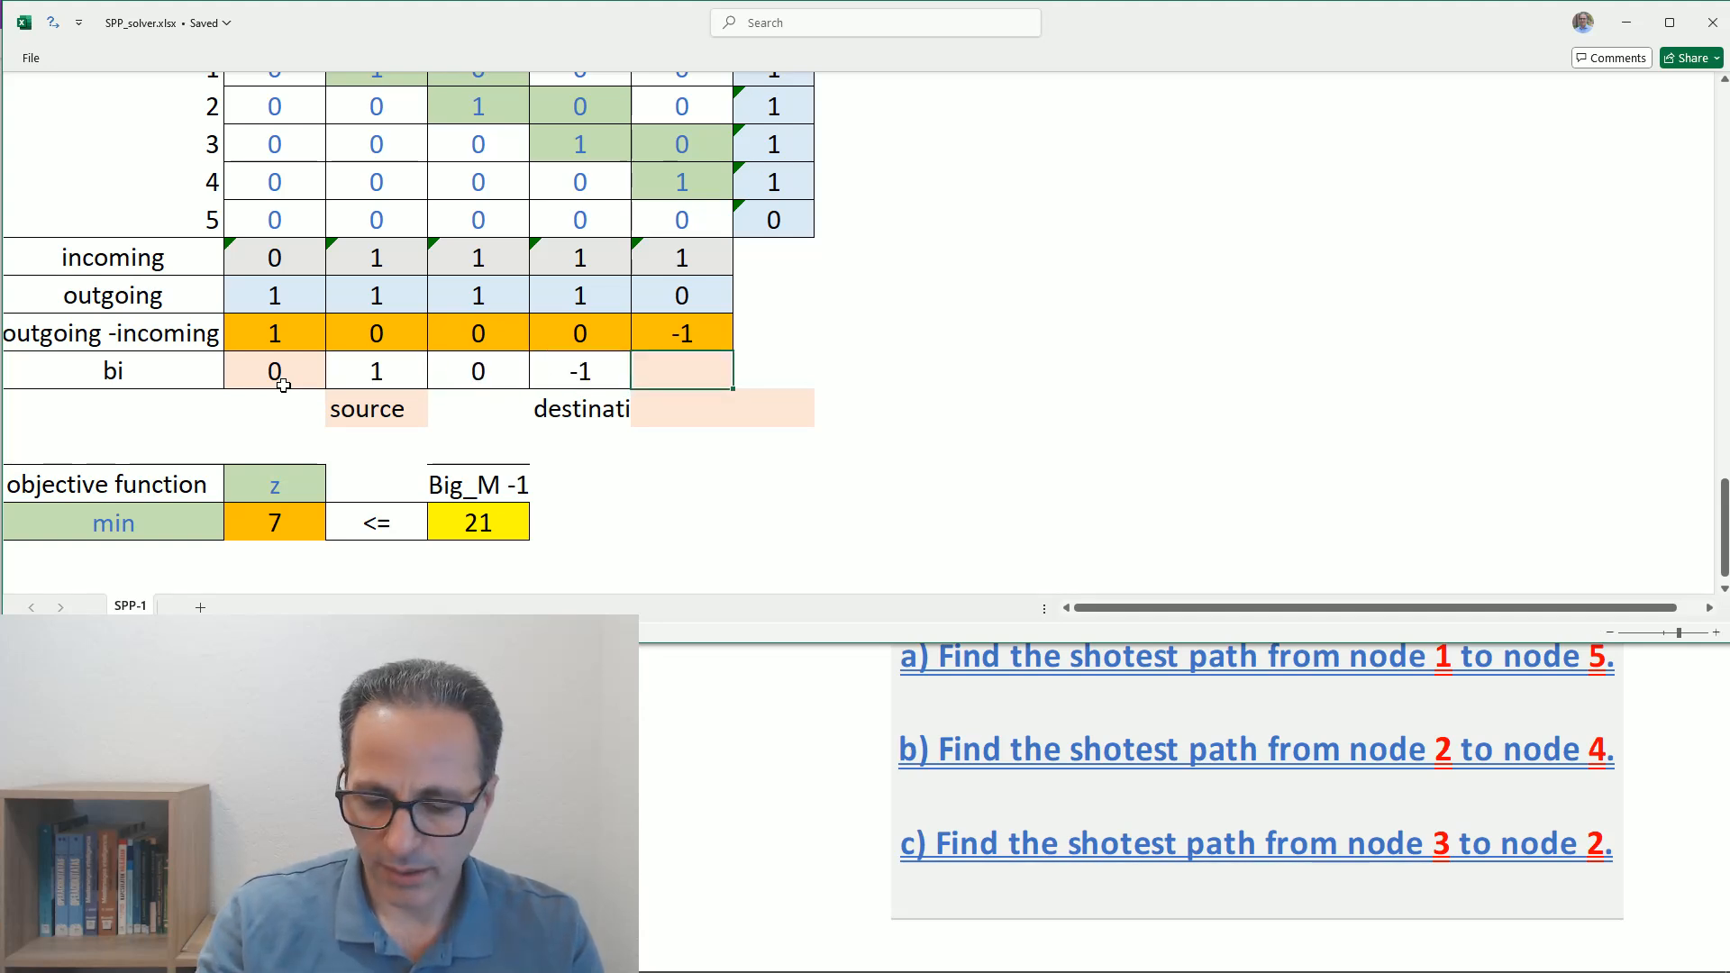
{"action": "type", "text": "0"}
{"action": "key", "text": "Return"}
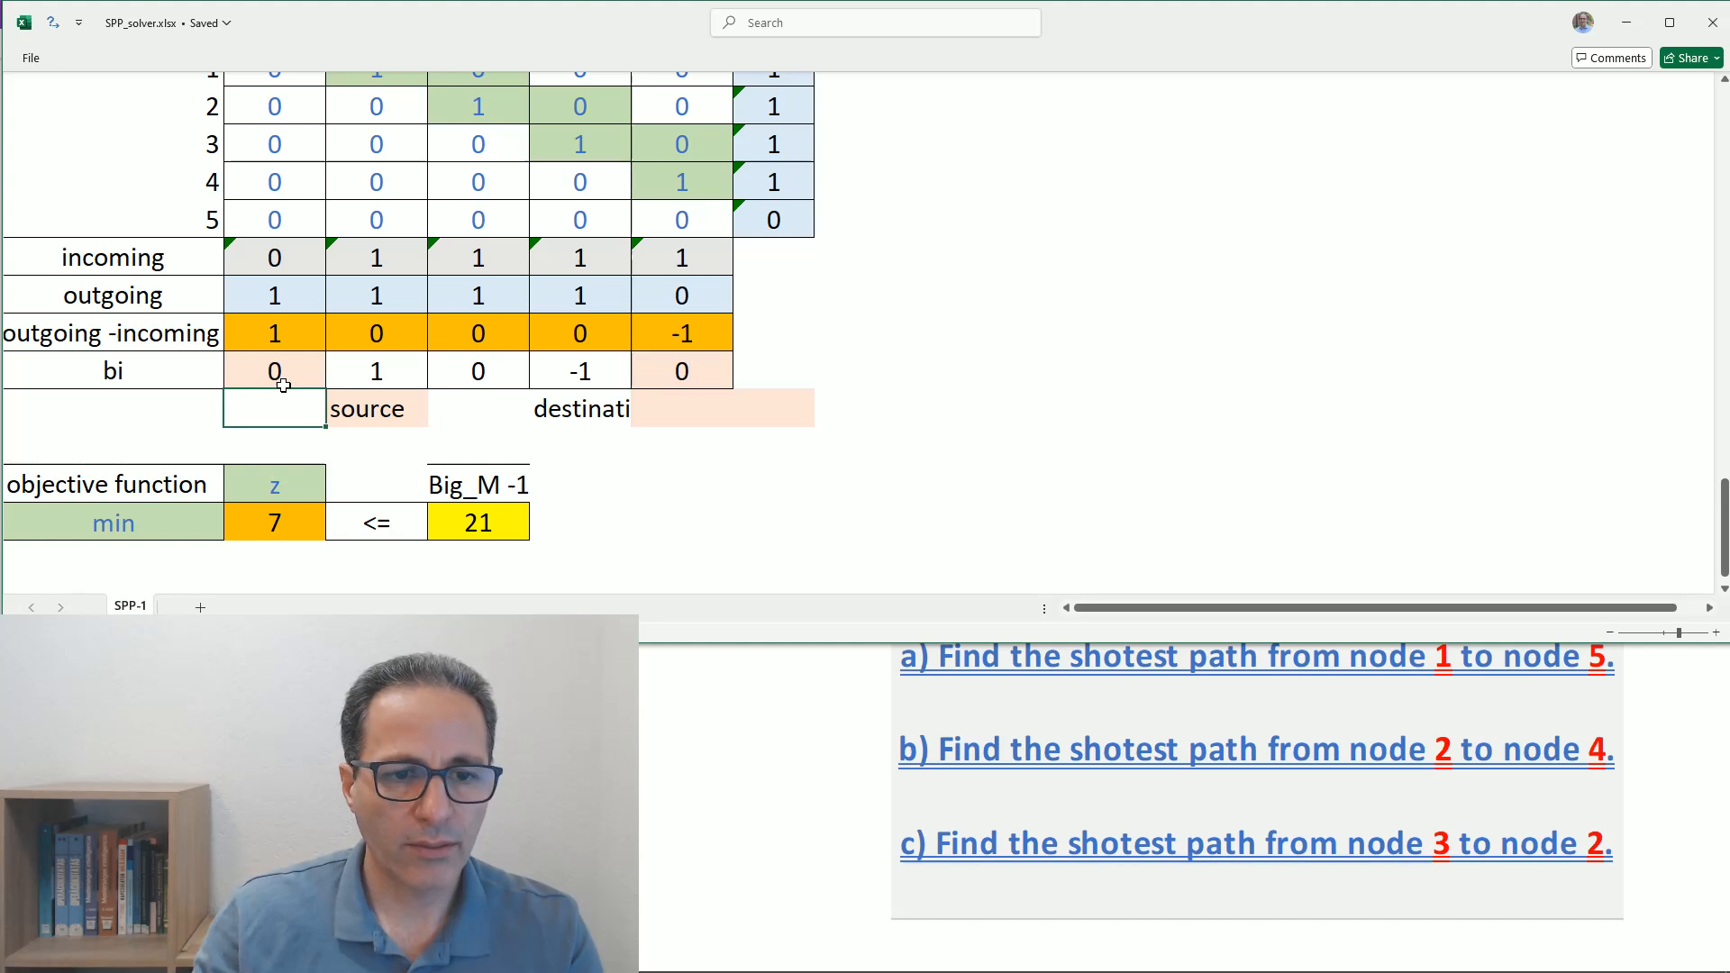
- Clear all the decision values in the five-by-five Variables matrix
{"action": "left_click", "coordinate": [274, 522]}
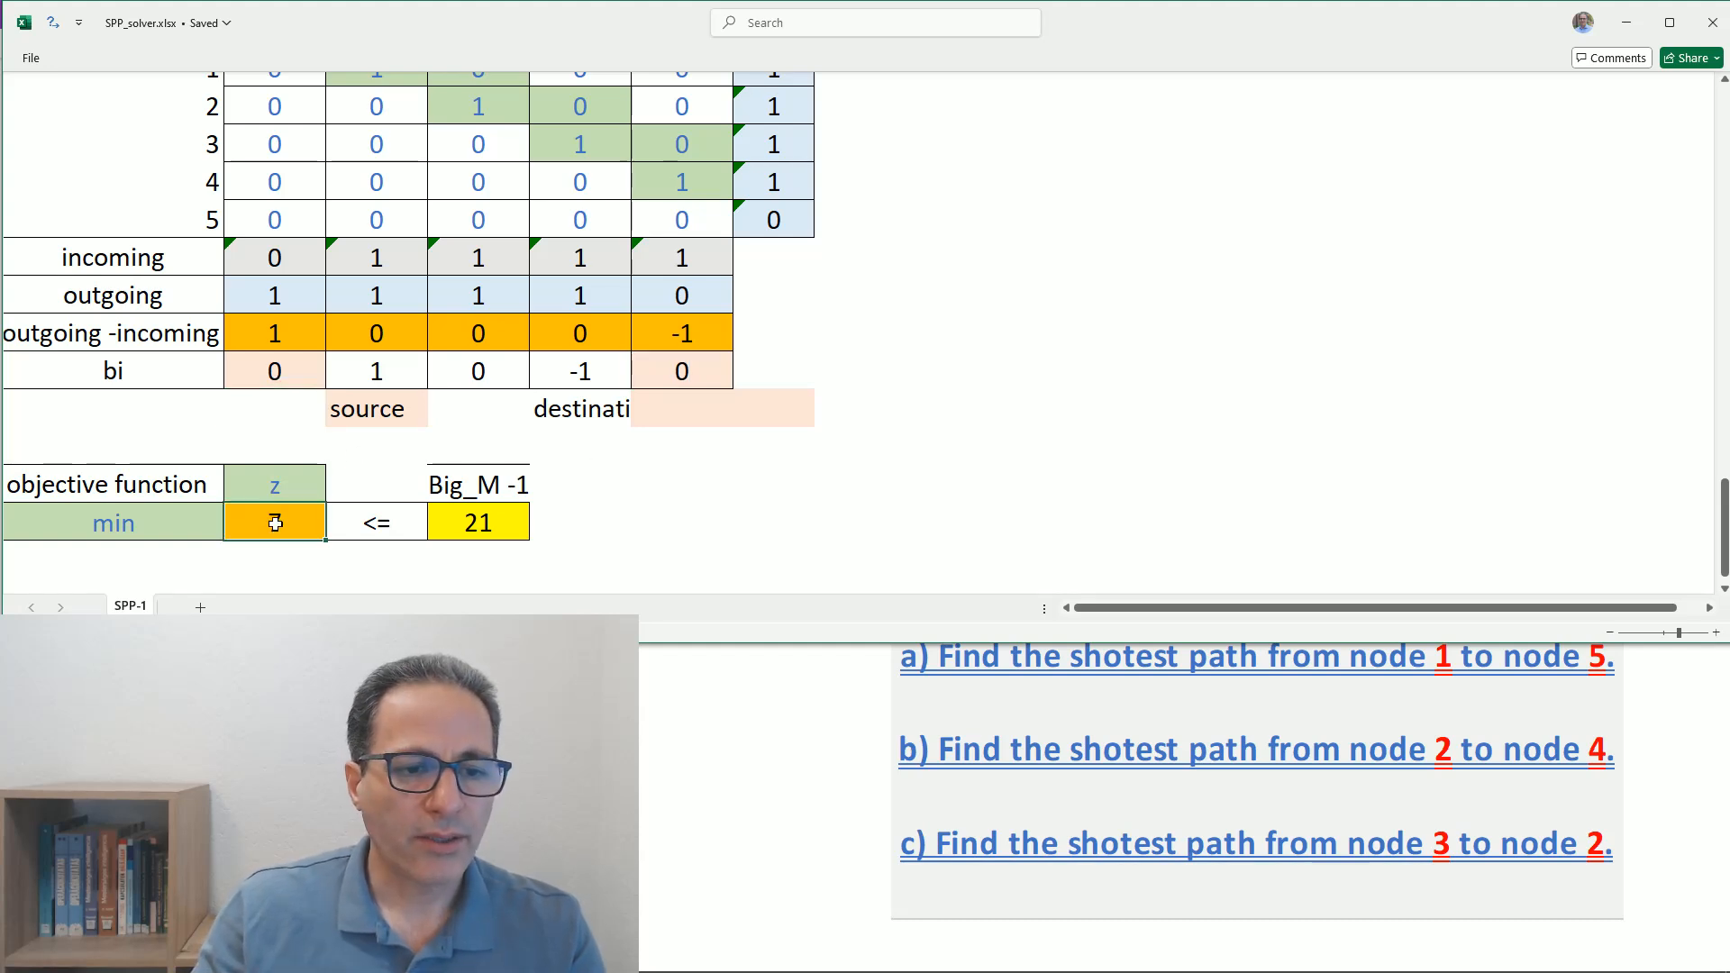
{"action": "scroll", "coordinate": [386, 245], "scroll_direction": "up", "scroll_amount": 1}
{"action": "left_click_drag", "start_coordinate": [278, 181], "coordinate": [645, 315]}
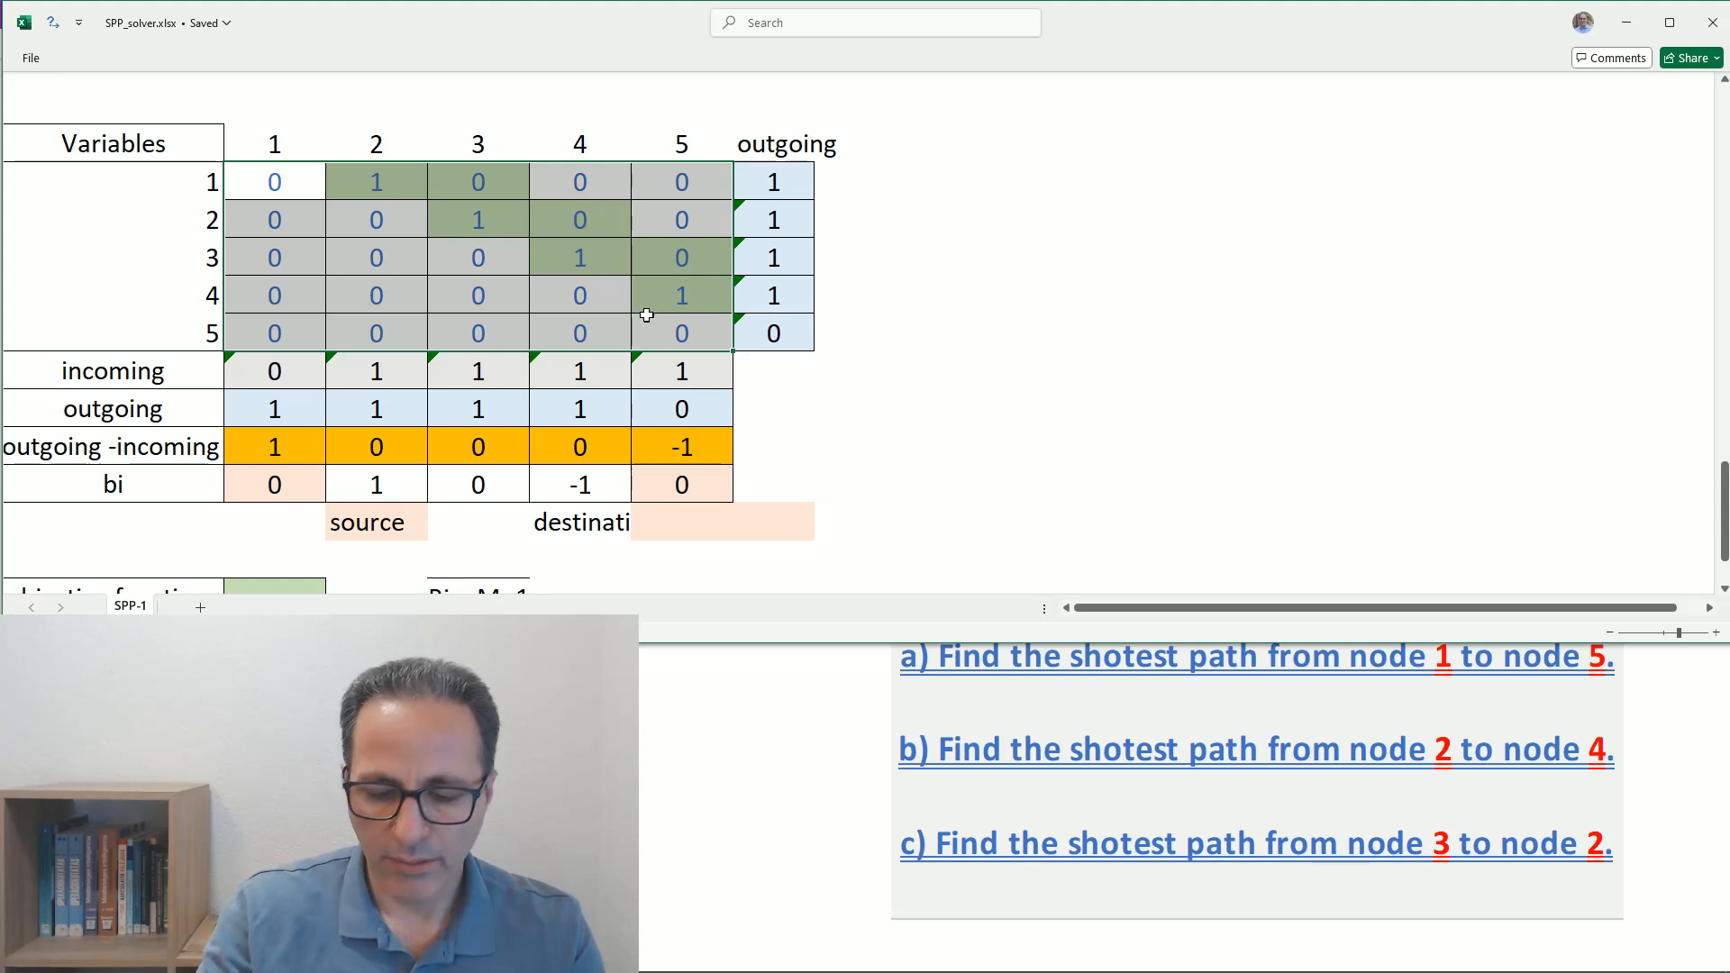
{"action": "key", "text": "Delete"}
{"action": "scroll", "coordinate": [907, 402], "scroll_direction": "down", "scroll_amount": 2}
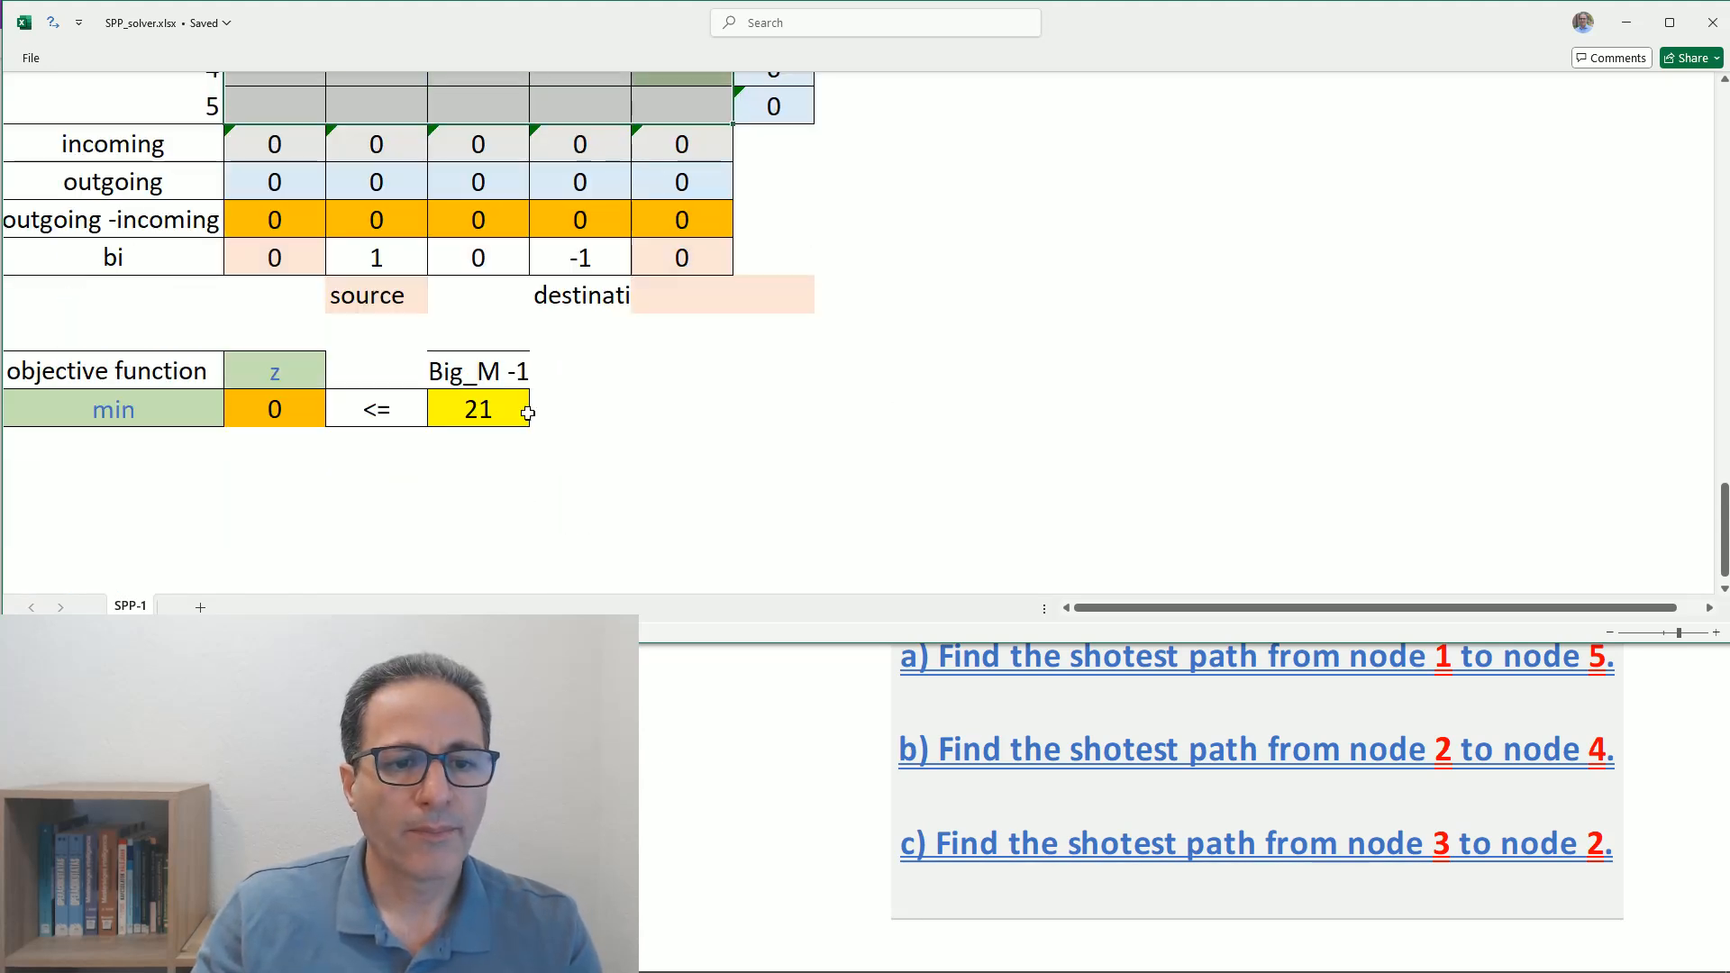
- Run Solver to minimise the objective cell z with the existing Simplex LP settings and keep the solution
{"action": "scroll", "coordinate": [869, 393], "scroll_direction": "up", "scroll_amount": 1}
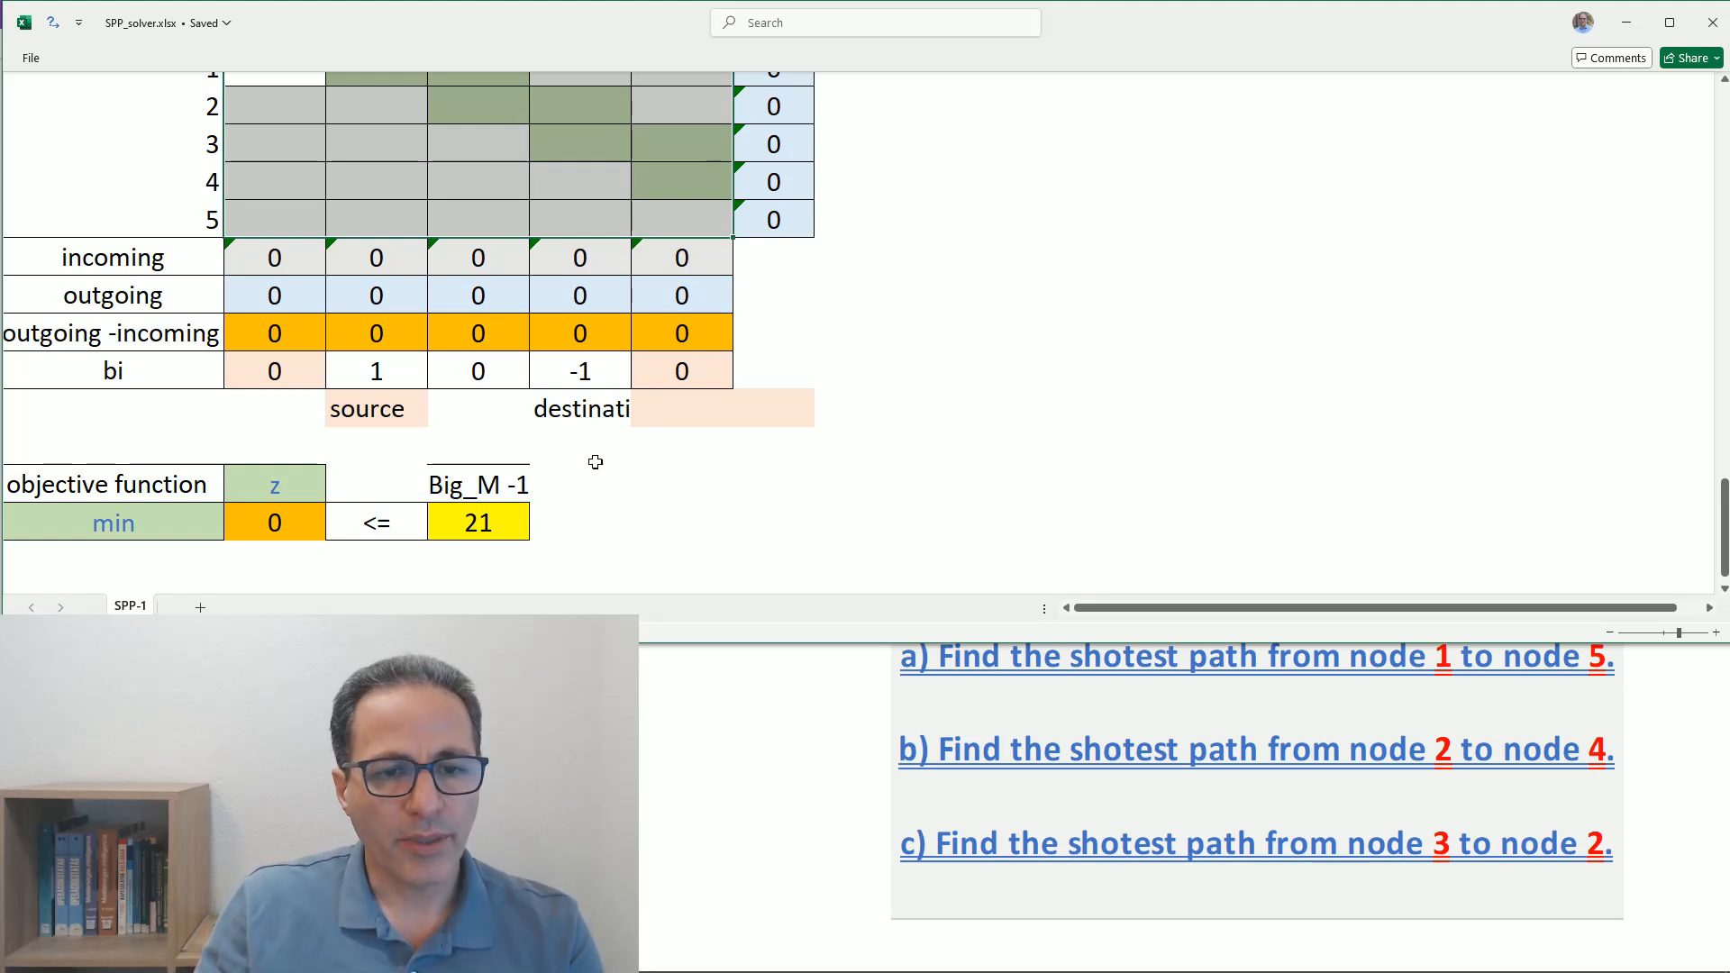
{"action": "left_click", "coordinate": [274, 524]}
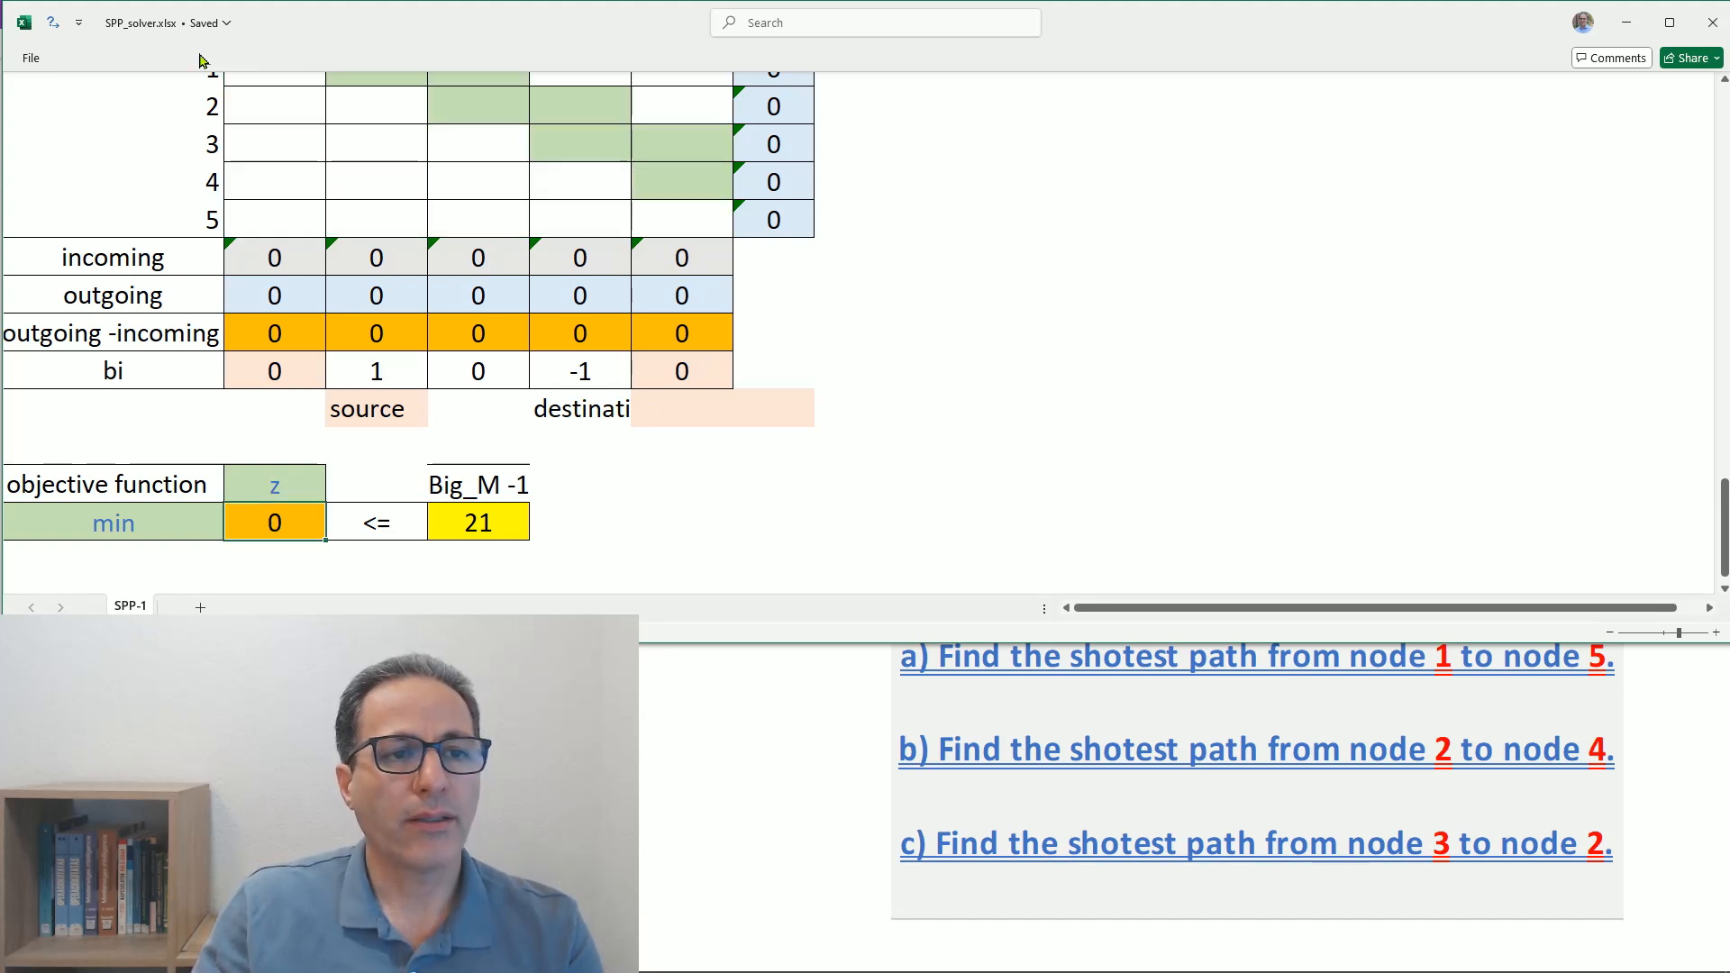
{"action": "left_click", "coordinate": [56, 30]}
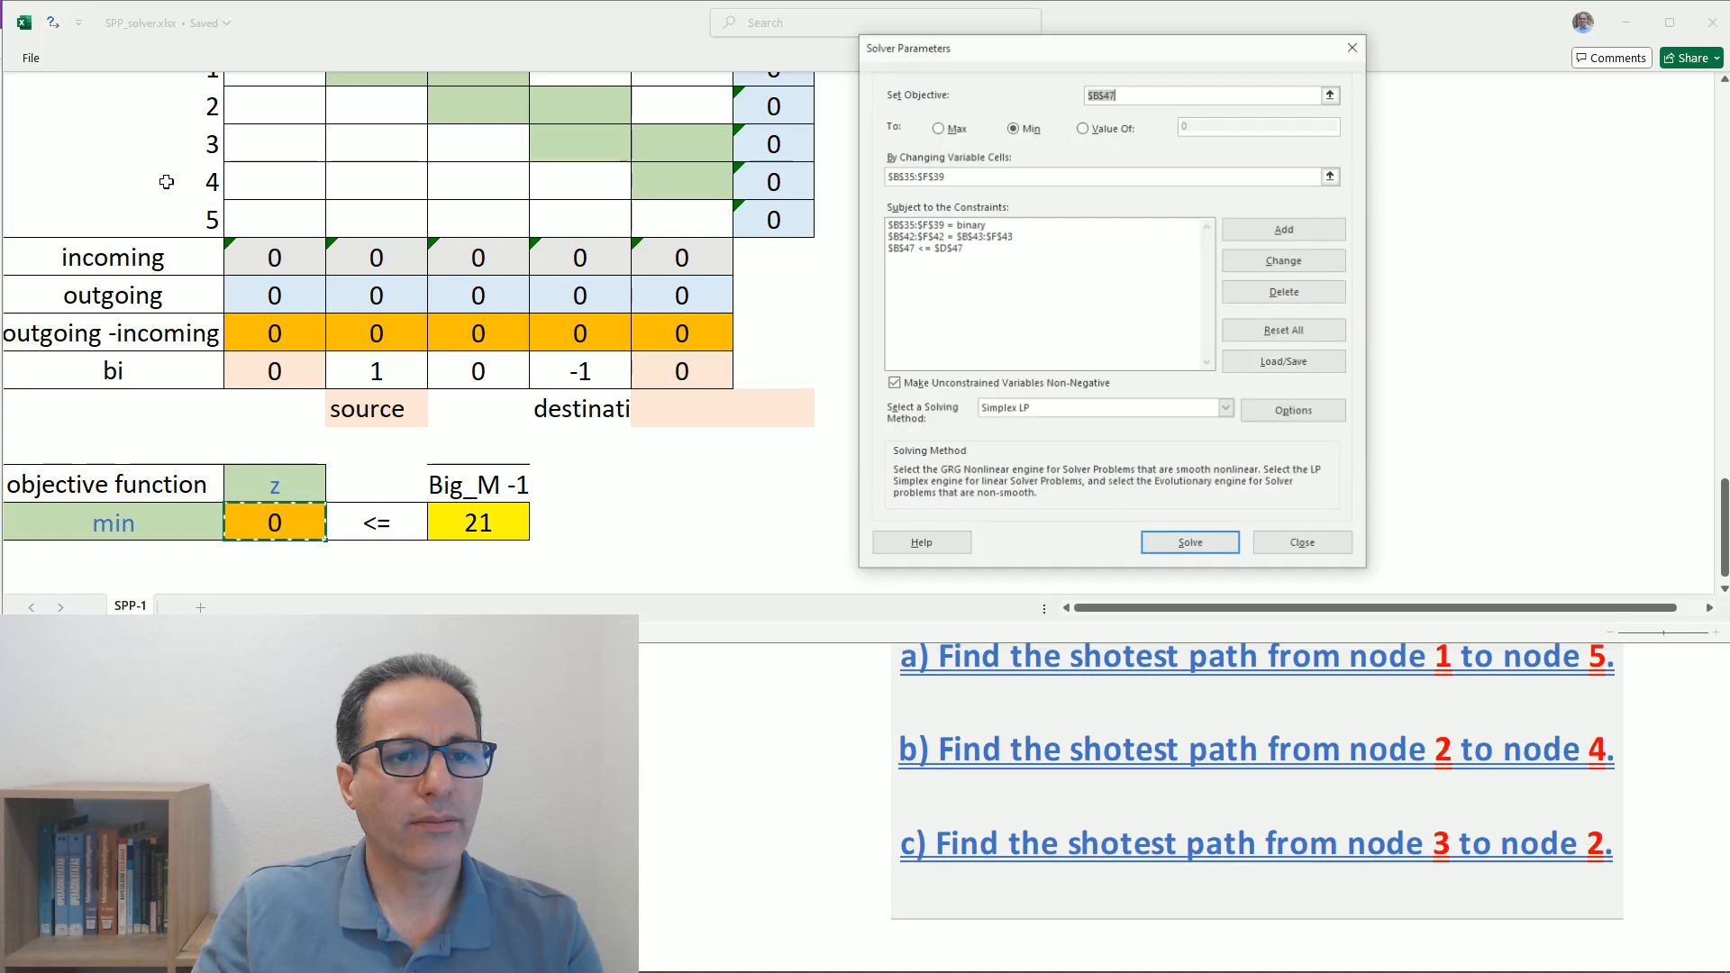
{"action": "left_click", "coordinate": [1191, 545]}
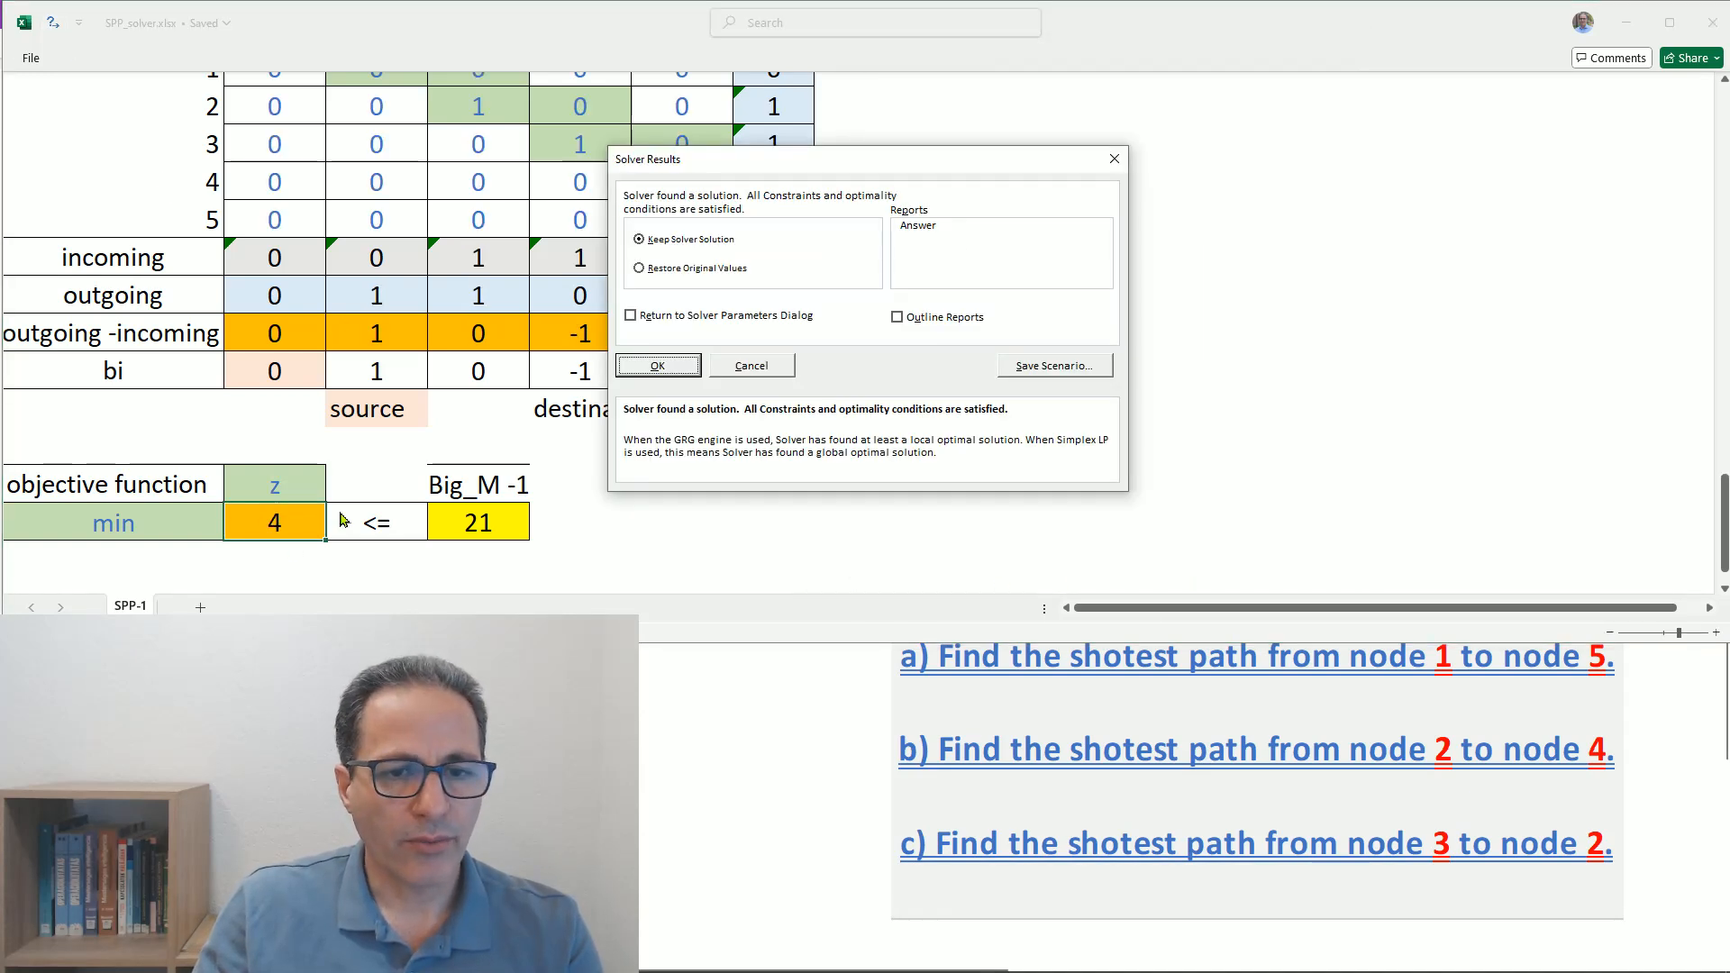
{"action": "left_click", "coordinate": [660, 367]}
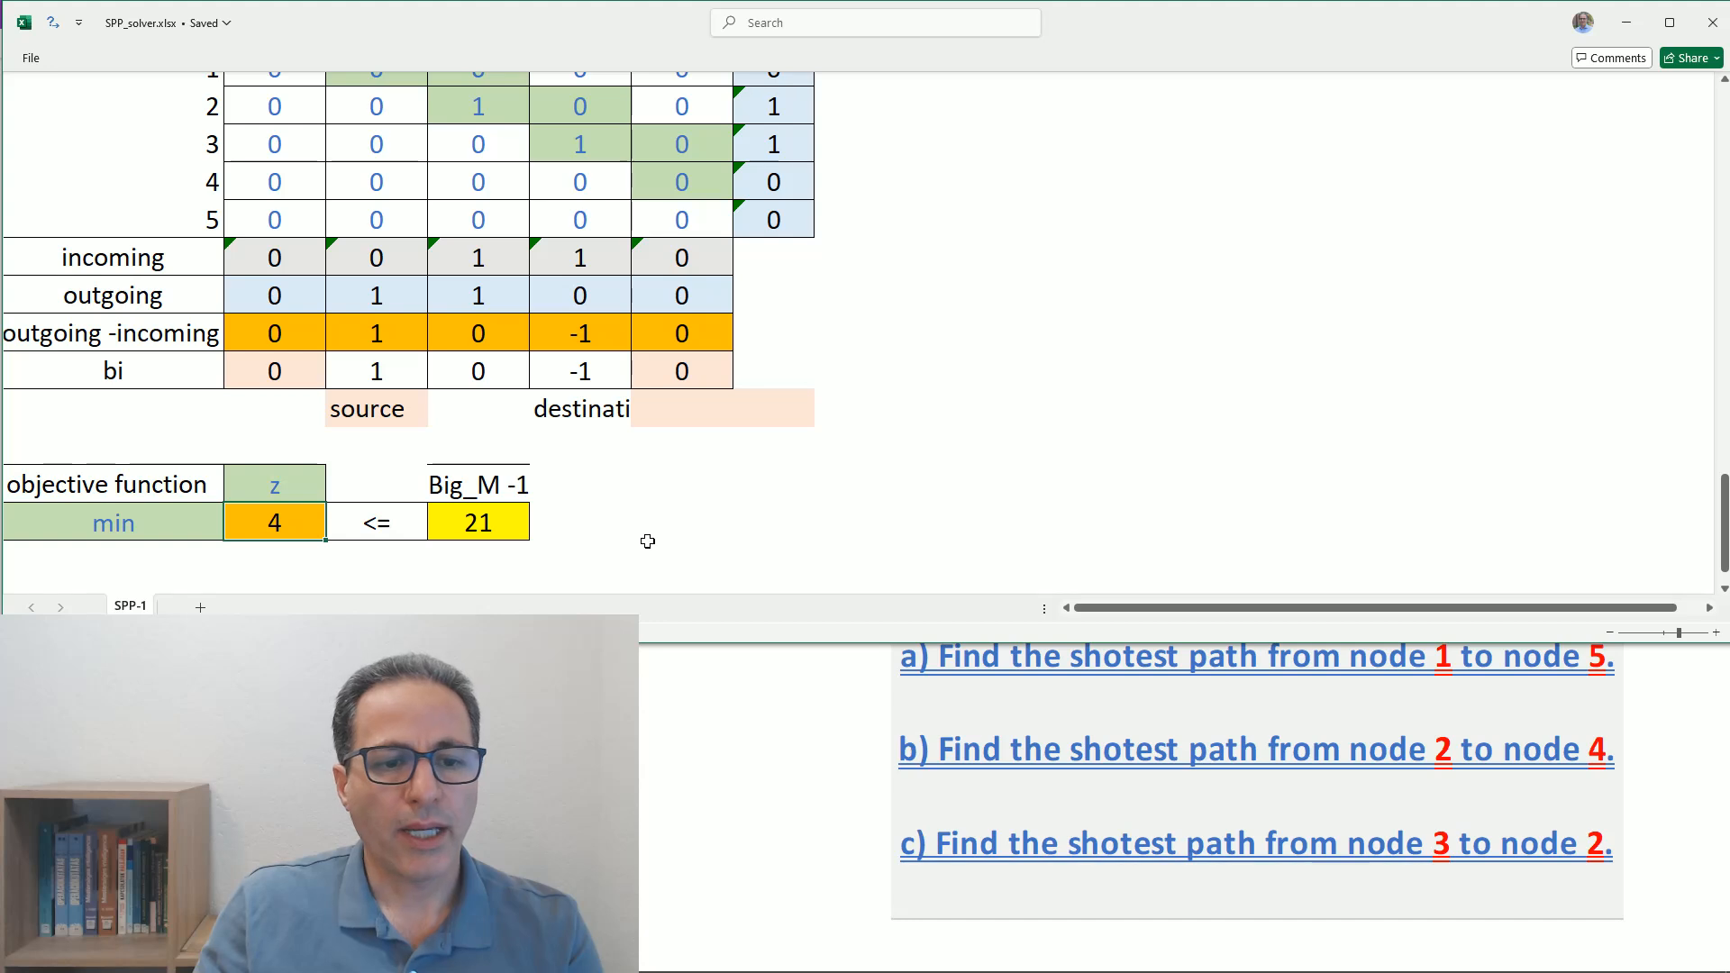
- Read the path from the Variables matrix and note "2,3,4 cost = 4" in an empty cell beside the Big_M -1 value
{"action": "scroll", "coordinate": [859, 514], "scroll_direction": "up", "scroll_amount": 1}
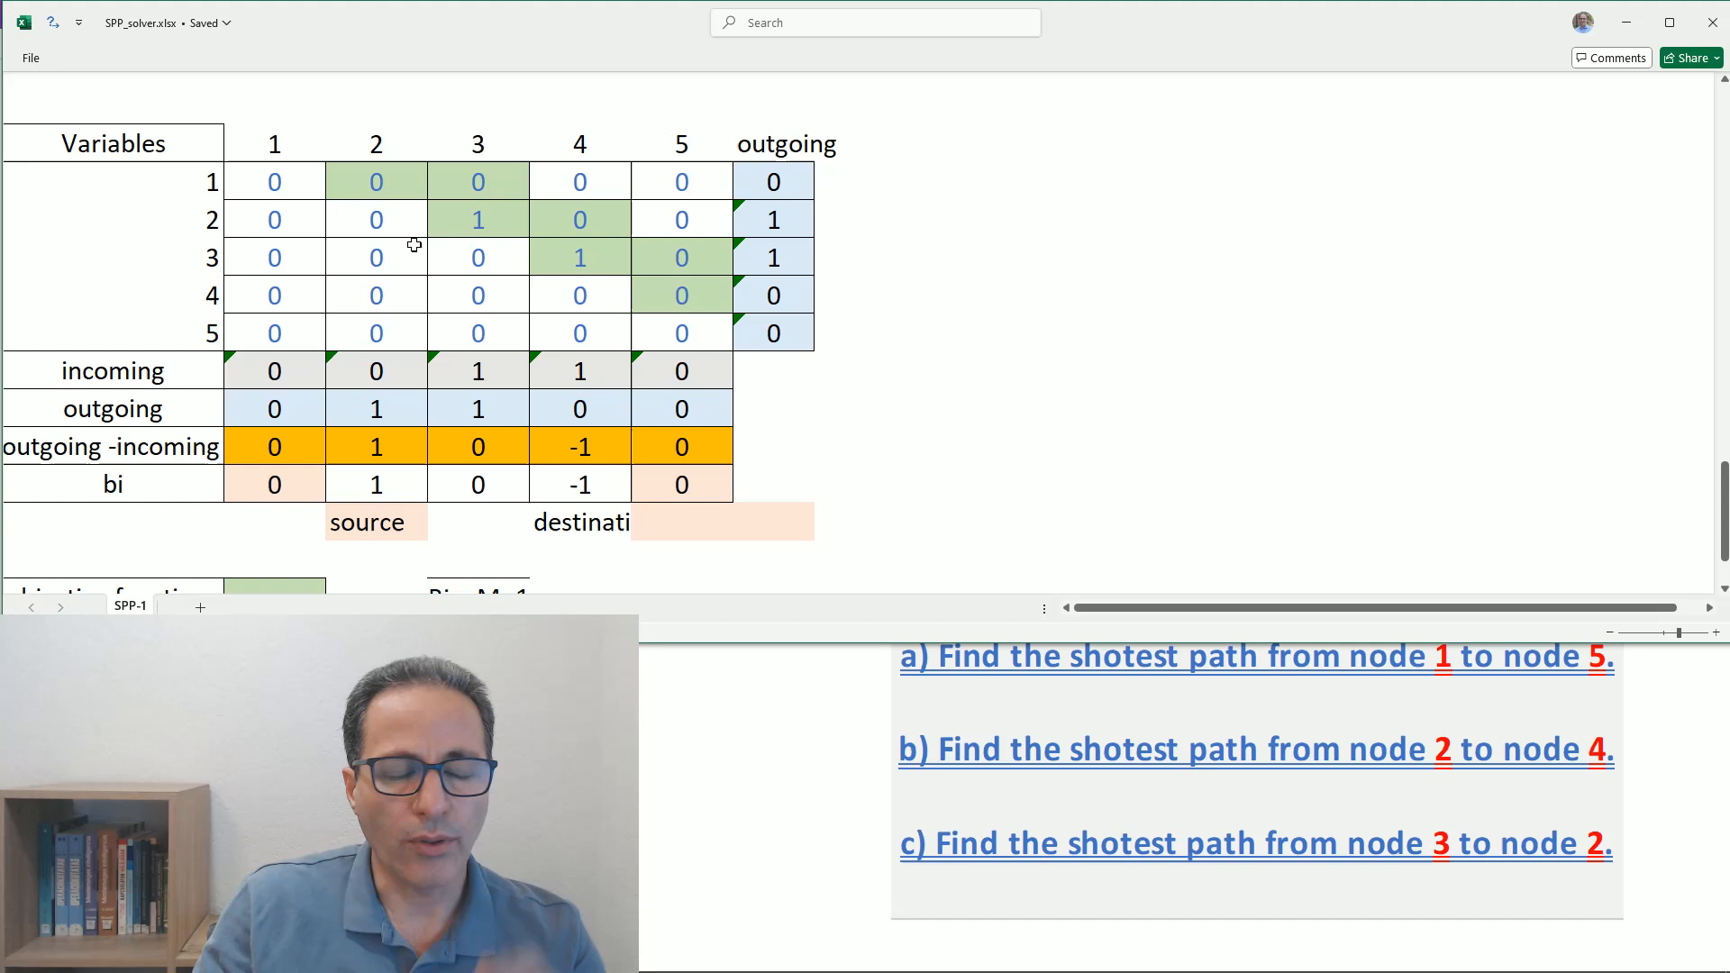
{"action": "left_click", "coordinate": [209, 225]}
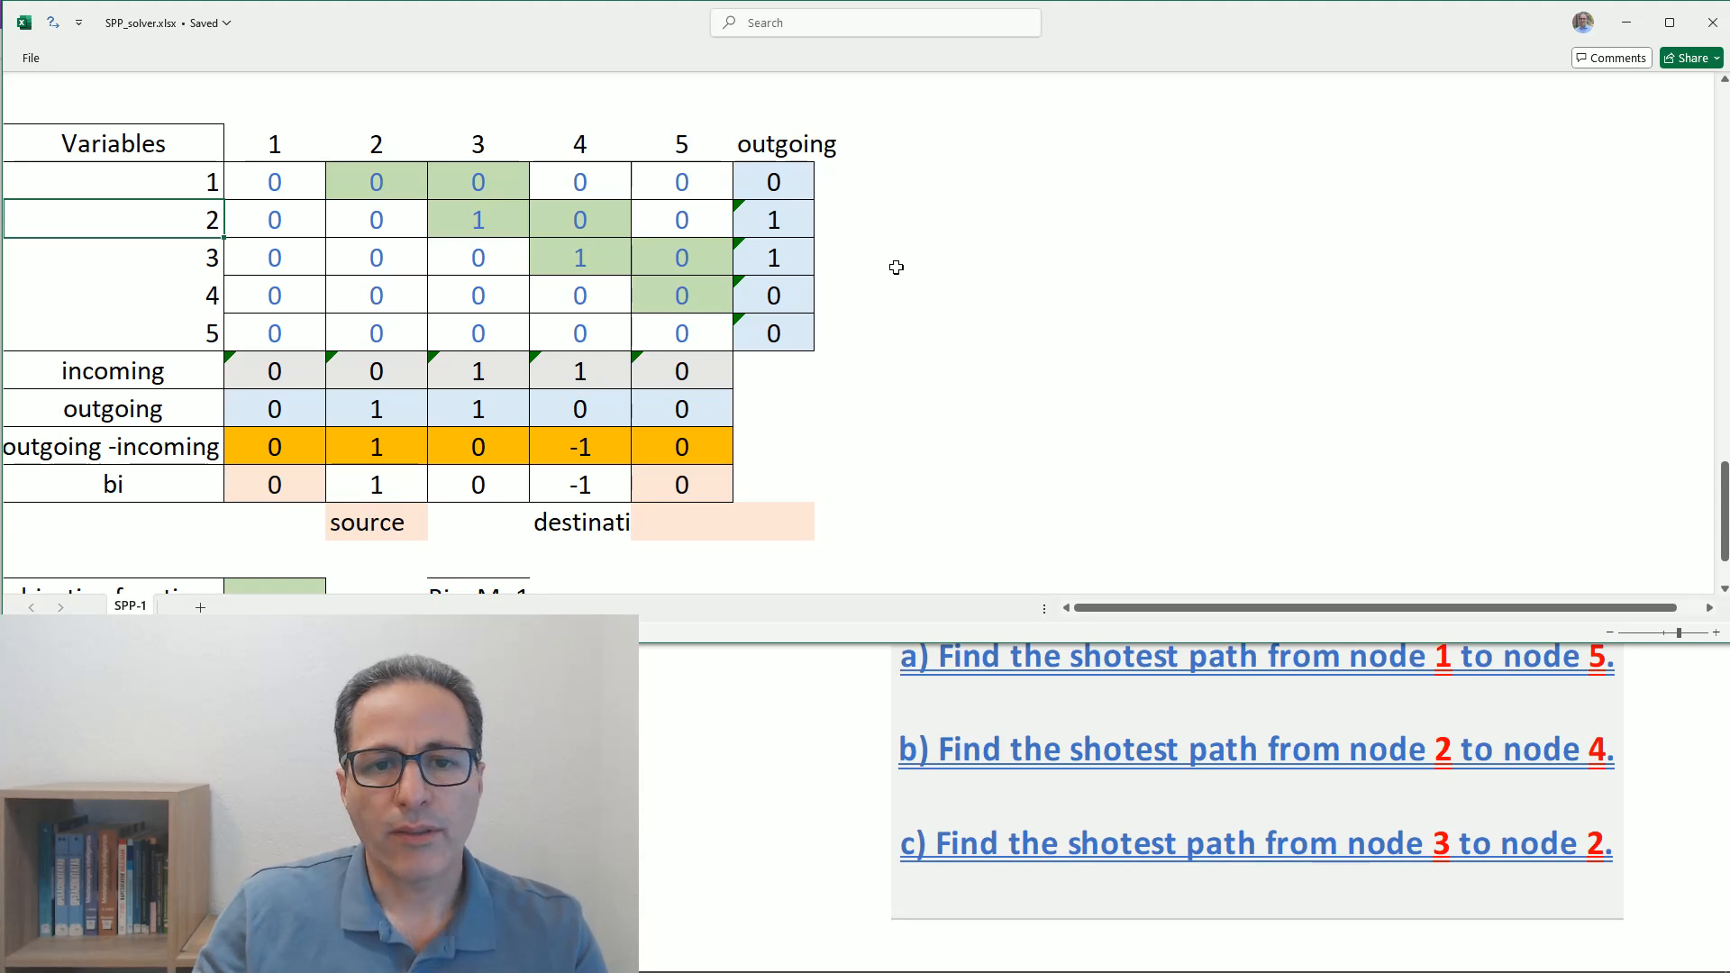
{"action": "scroll", "coordinate": [920, 370], "scroll_direction": "down", "scroll_amount": 2}
{"action": "left_click", "coordinate": [694, 418]}
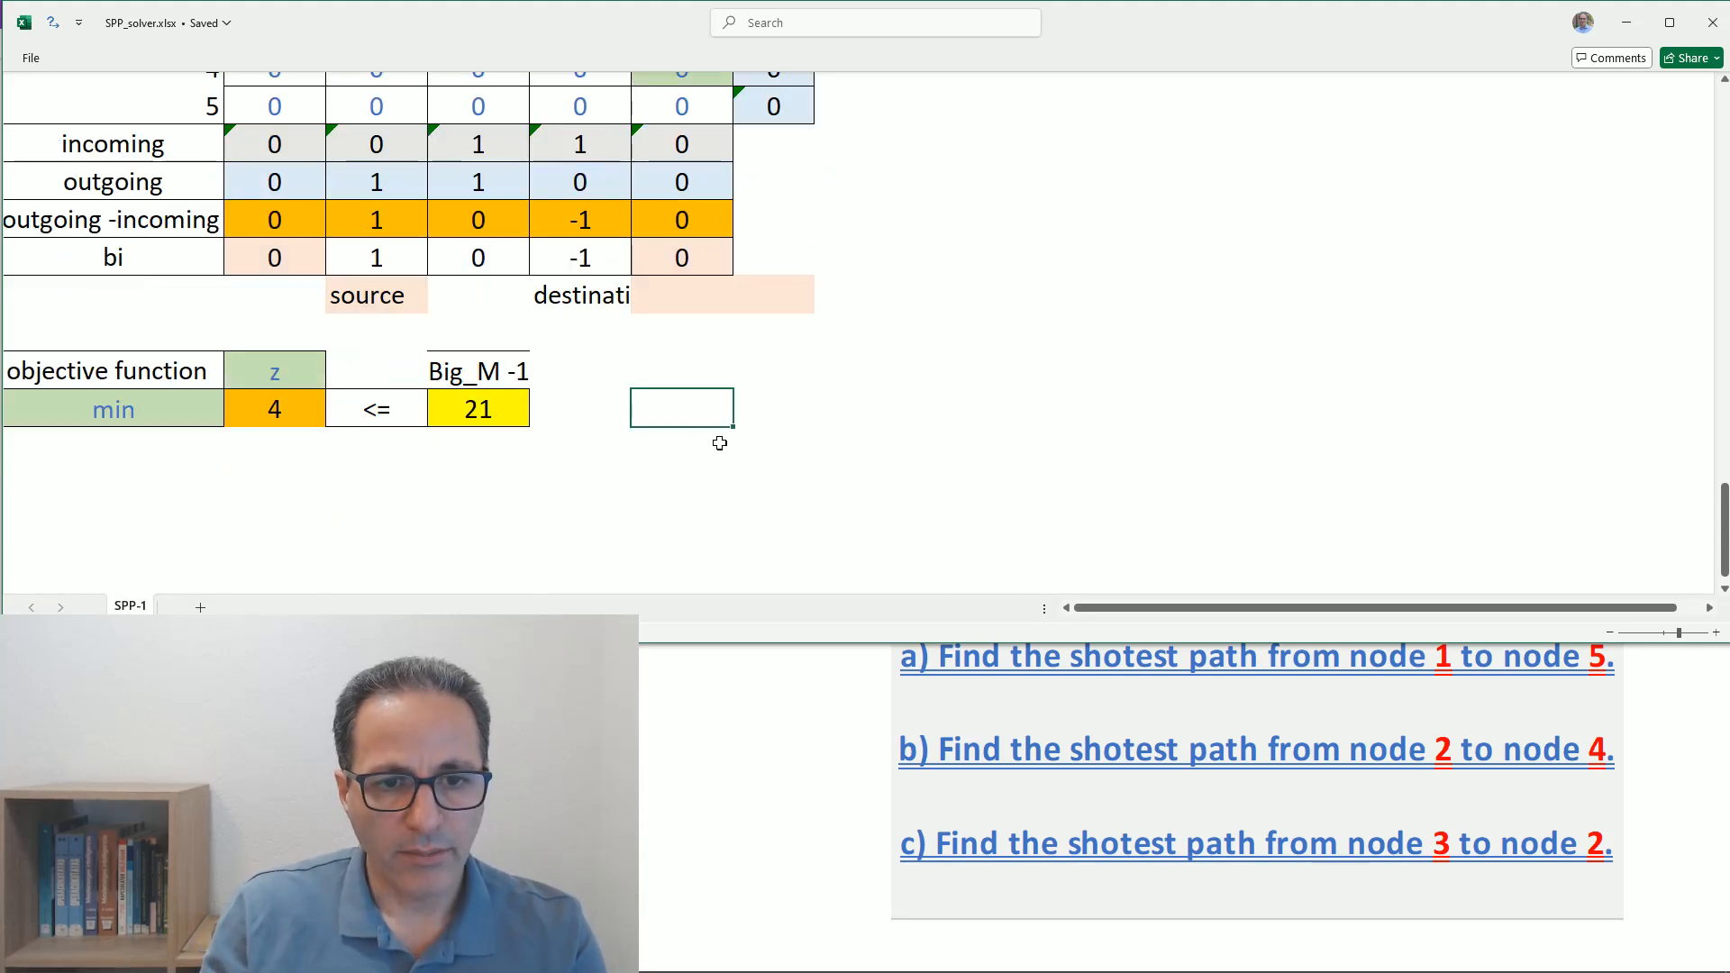
{"action": "type", "text": "2,3,4"}
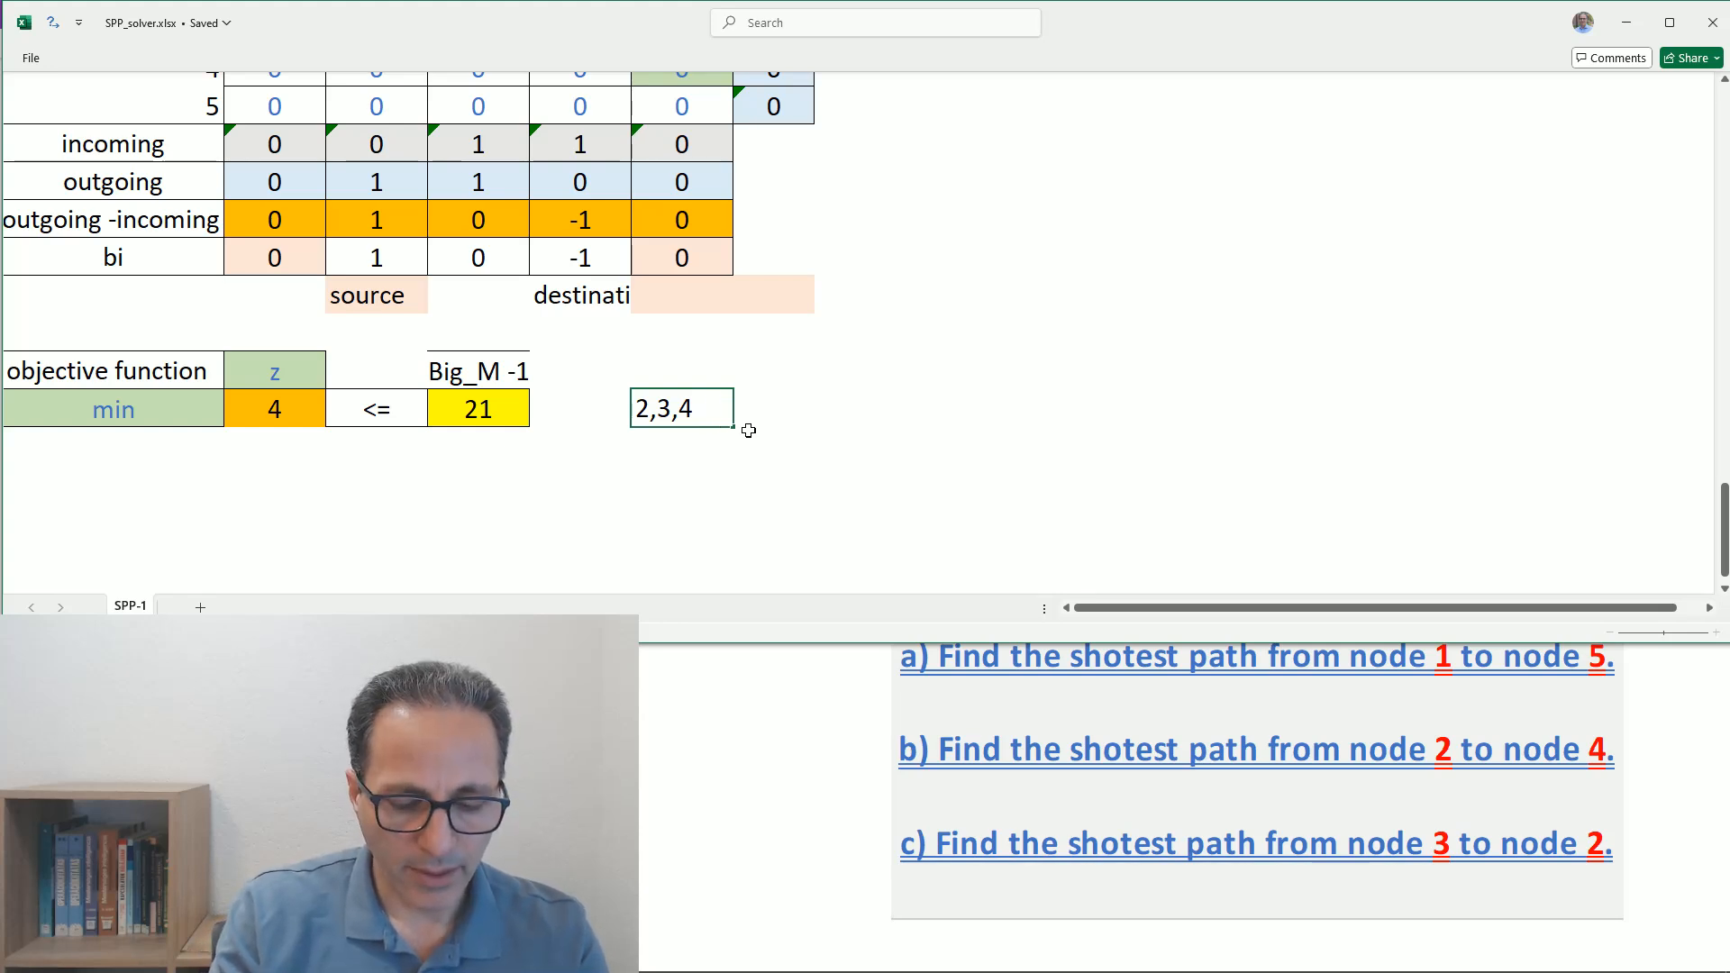
{"action": "type", "text": "cost"}
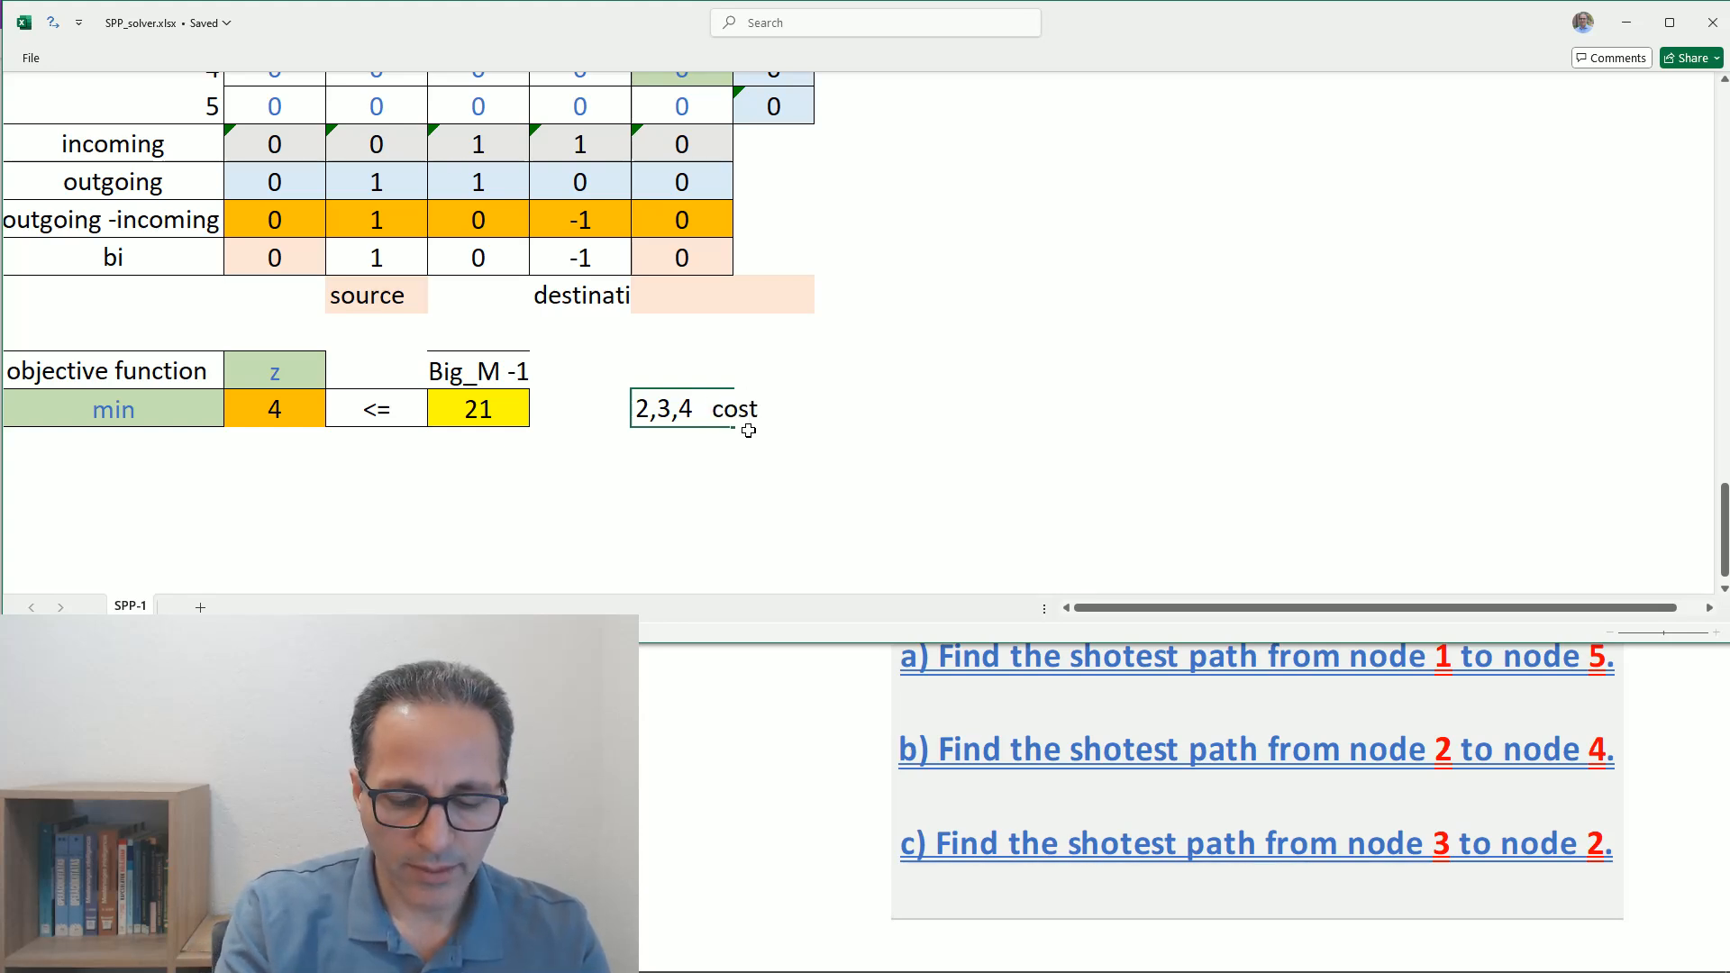
{"action": "type", "text": " ="}
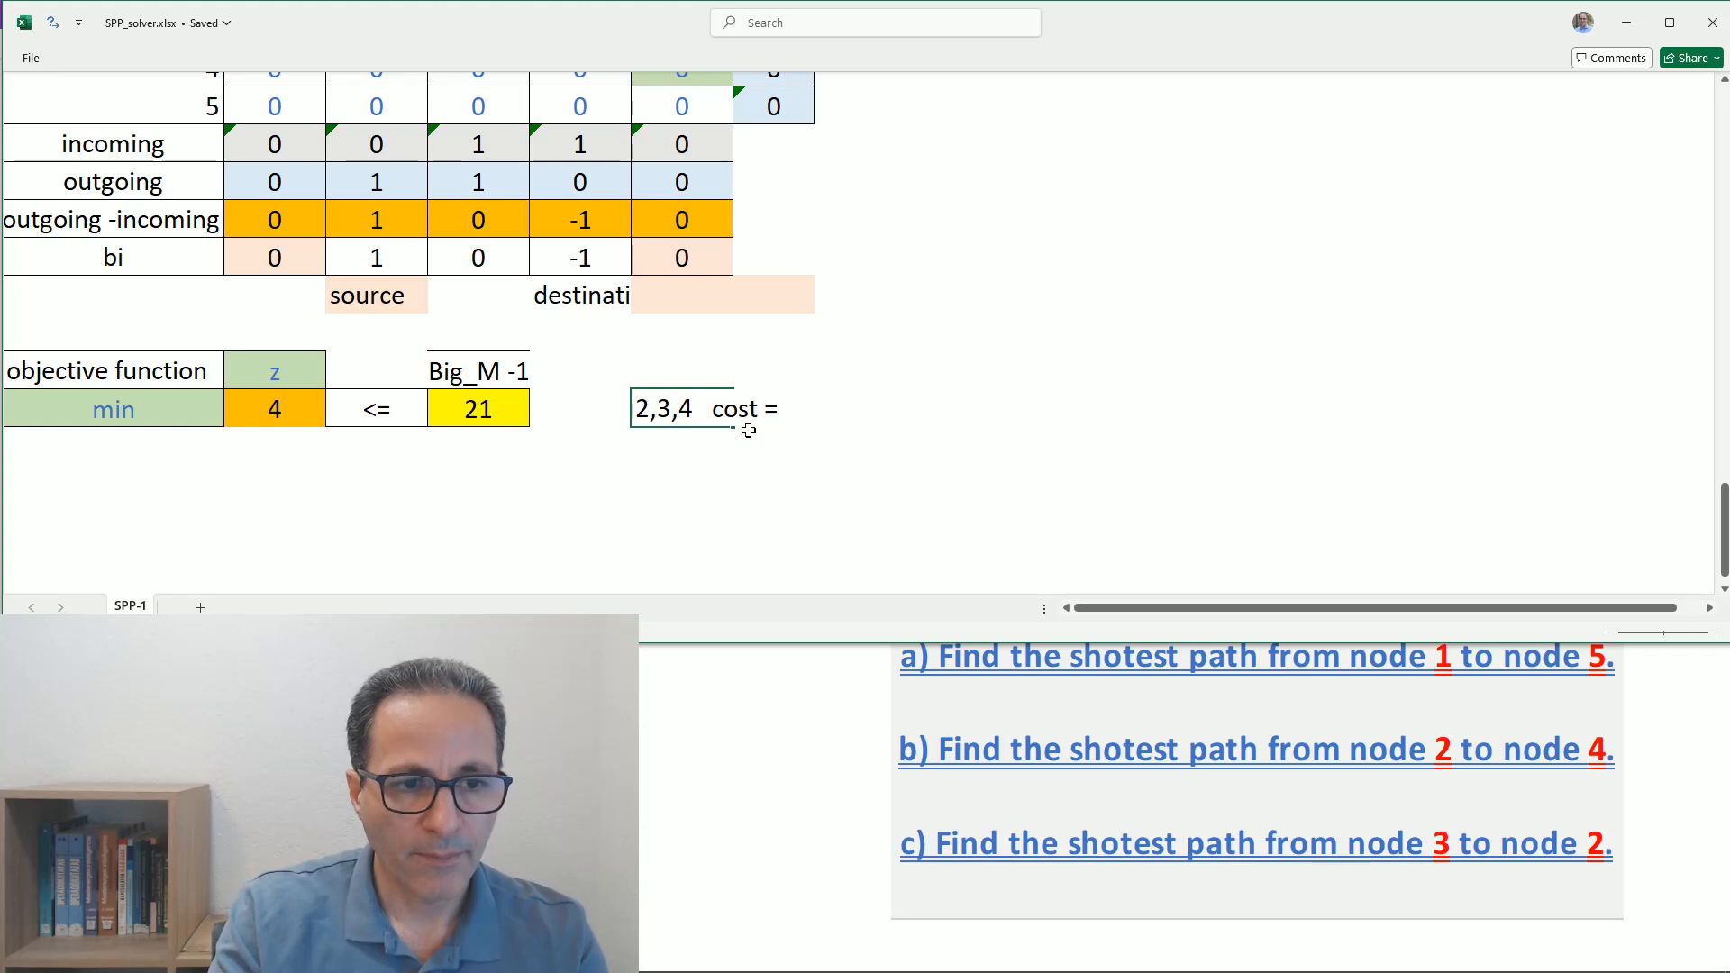
{"action": "type", "text": " 4"}
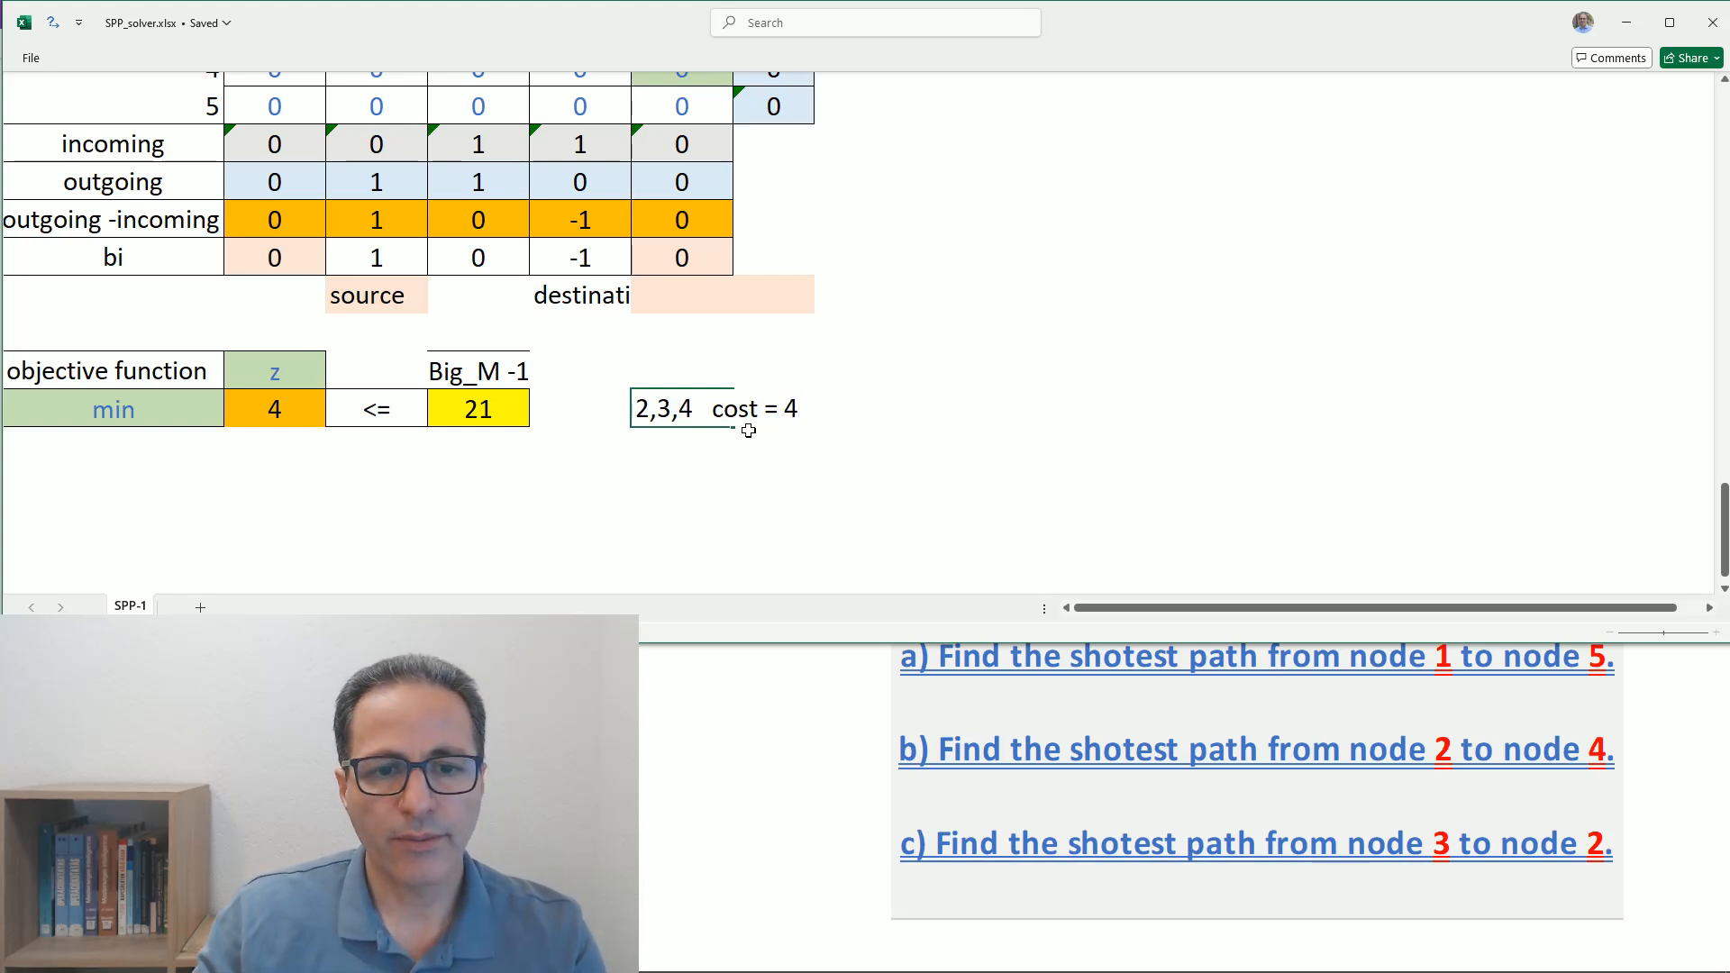
{"action": "left_click", "coordinate": [747, 472]}
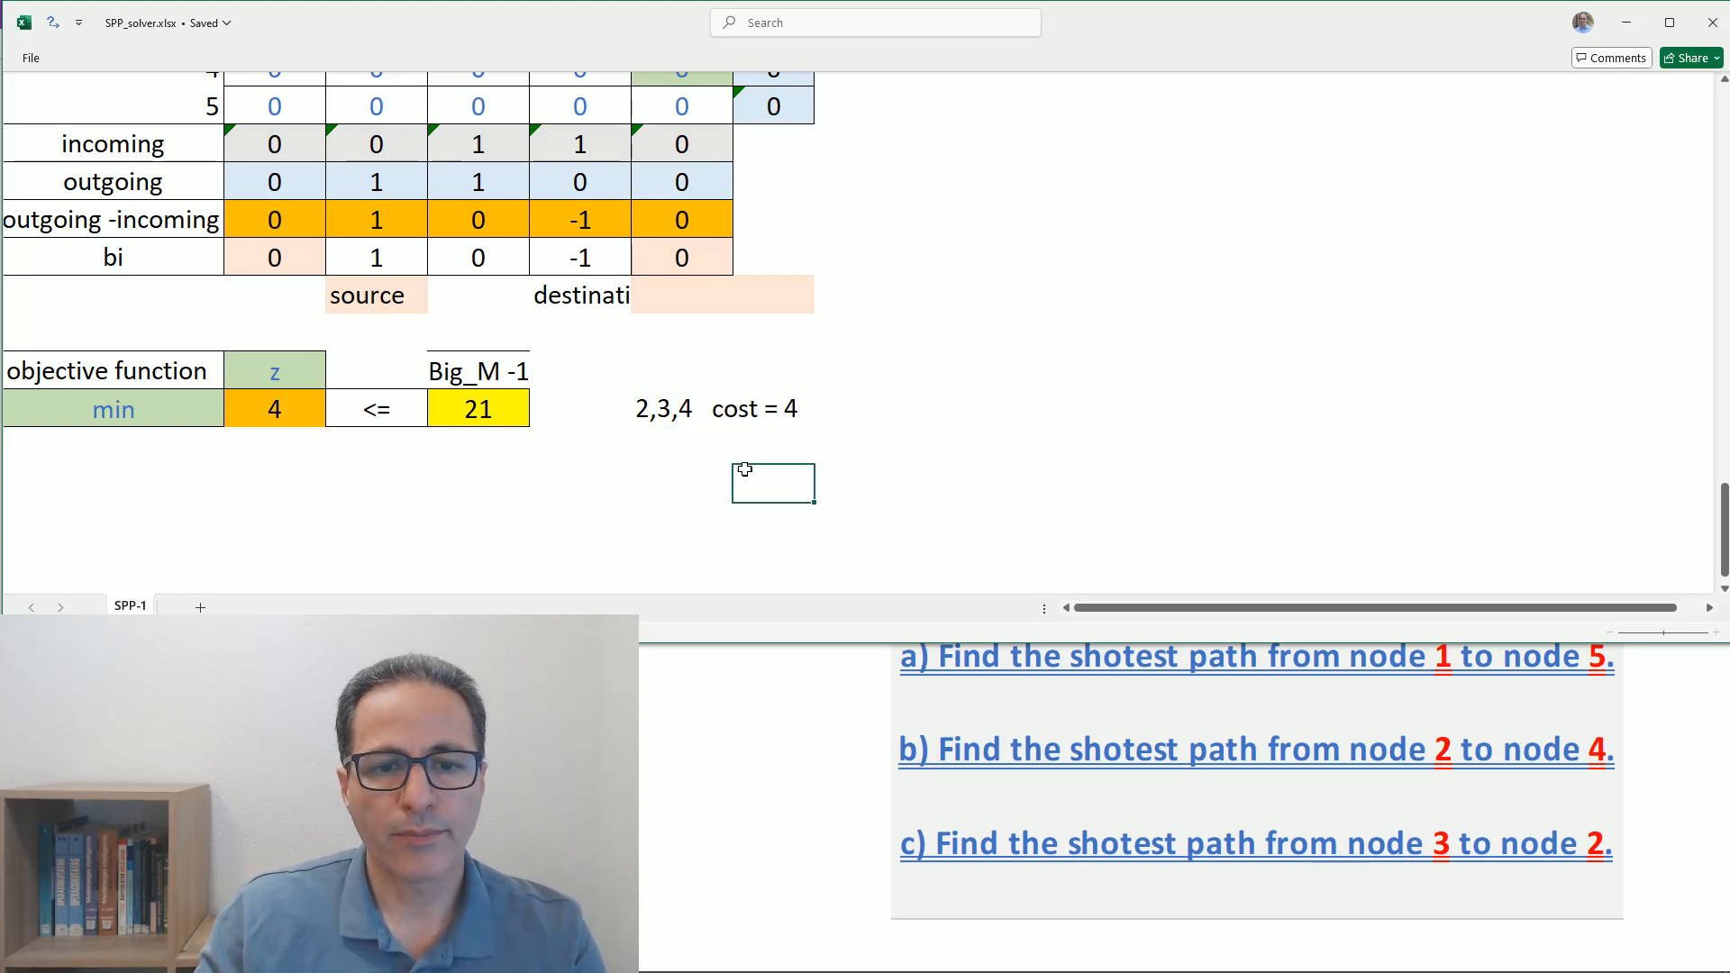
- Move the note "2,3,4 cost = 4" out of its scratch cell and into answer line b) below the questions
{"action": "left_click", "coordinate": [701, 421]}
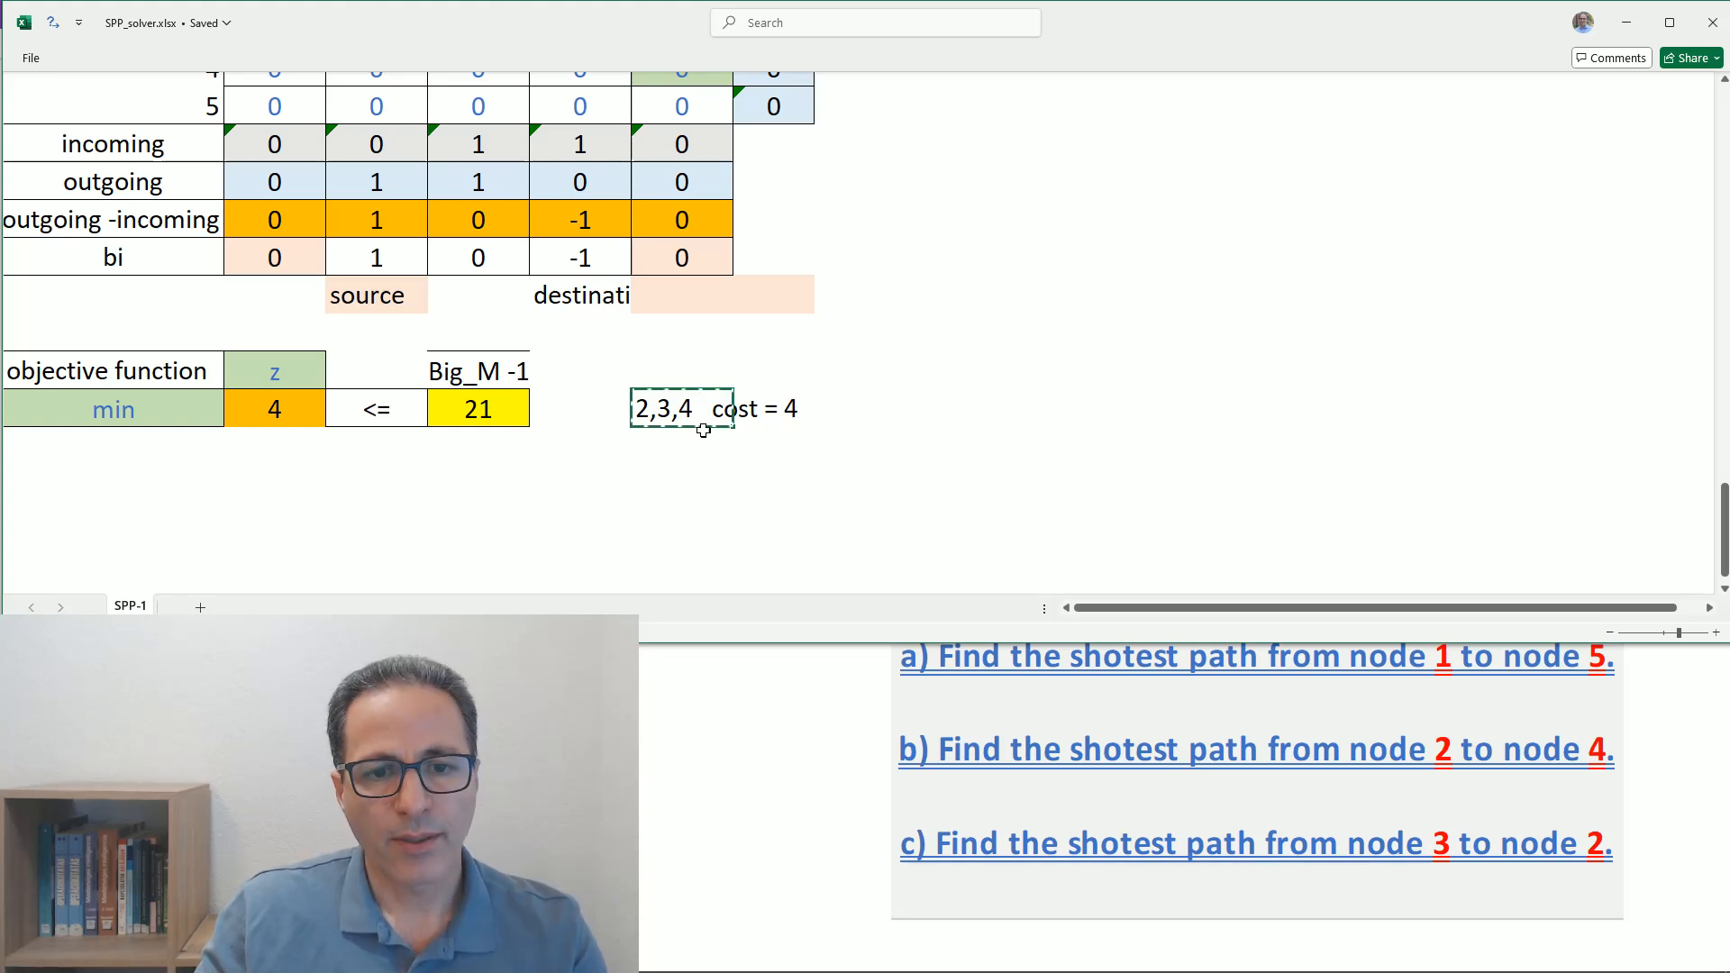
{"action": "left_click", "coordinate": [674, 443]}
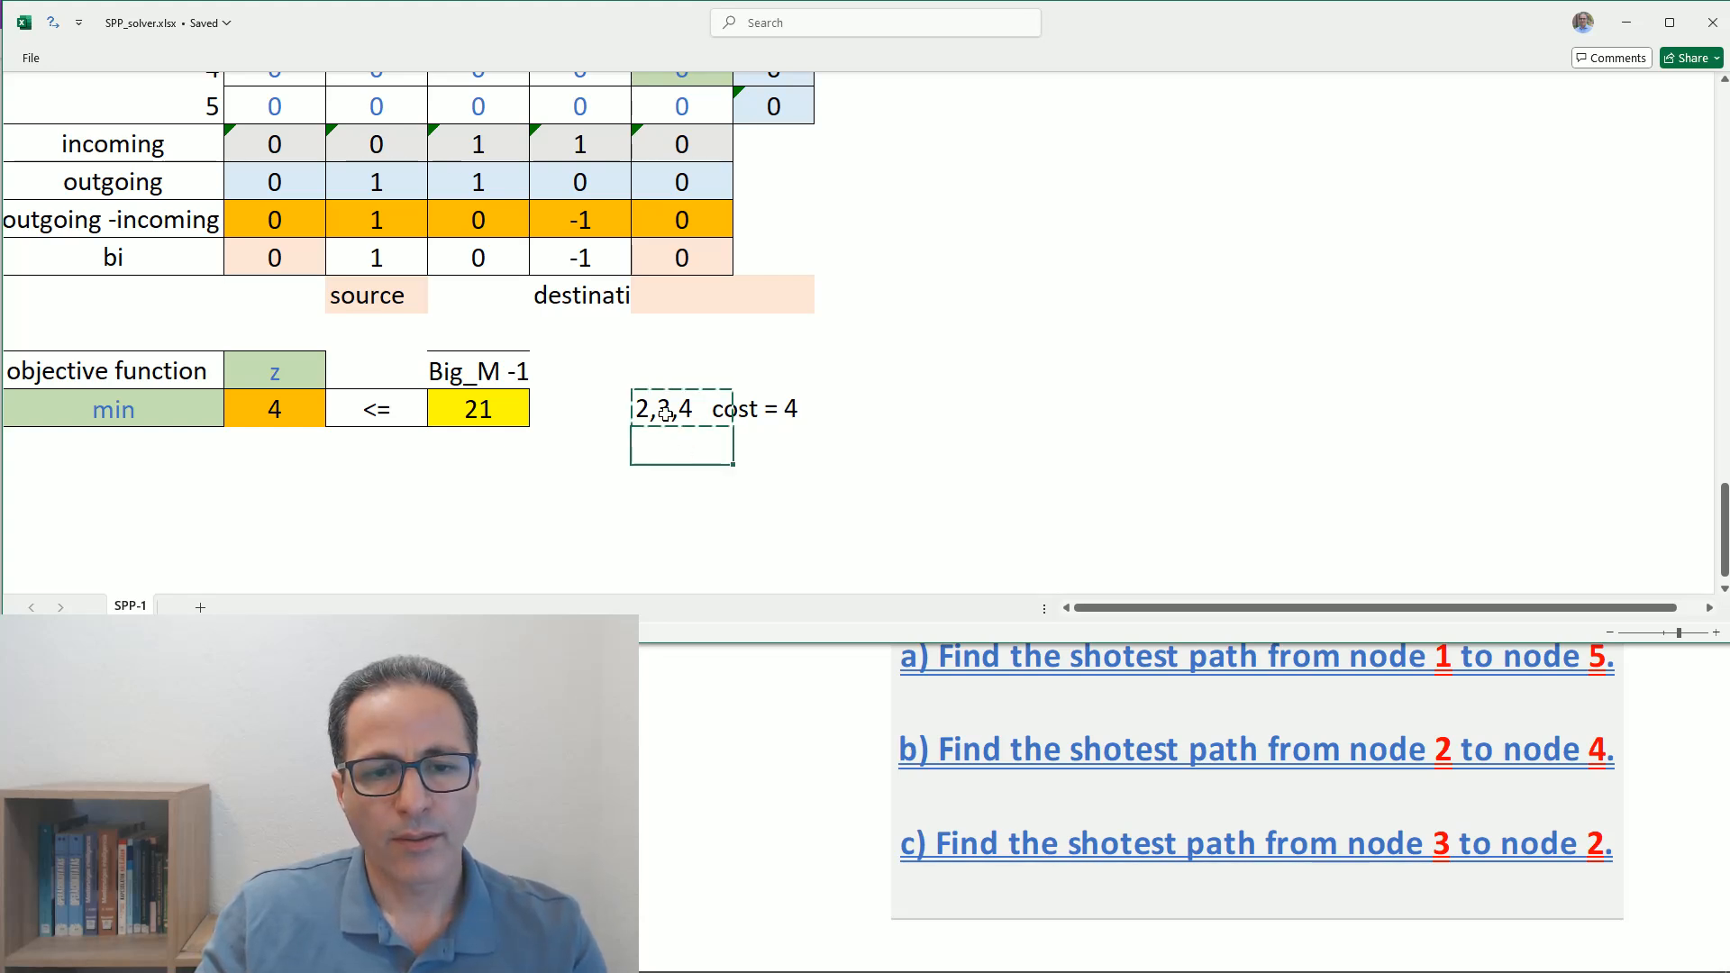
{"action": "double_click", "coordinate": [666, 413]}
{"action": "left_click_drag", "start_coordinate": [636, 410], "coordinate": [832, 408]}
{"action": "key", "text": "Delete"}
{"action": "scroll", "coordinate": [540, 385], "scroll_direction": "up", "scroll_amount": 20}
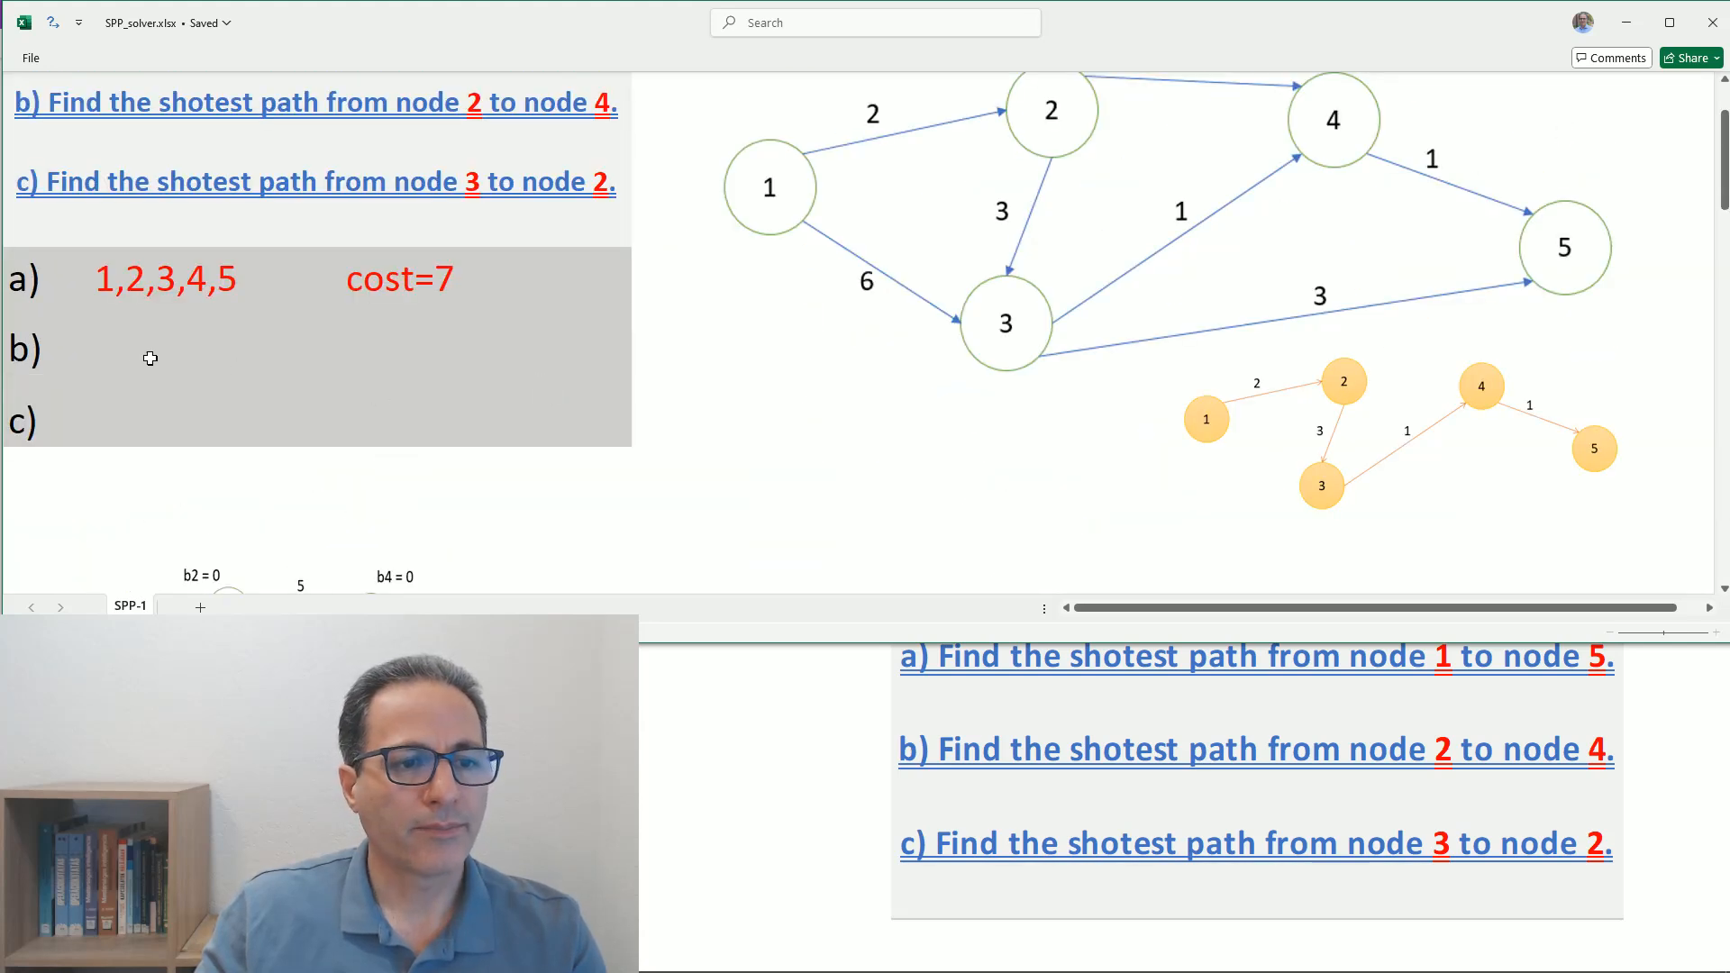
{"action": "left_click", "coordinate": [112, 347]}
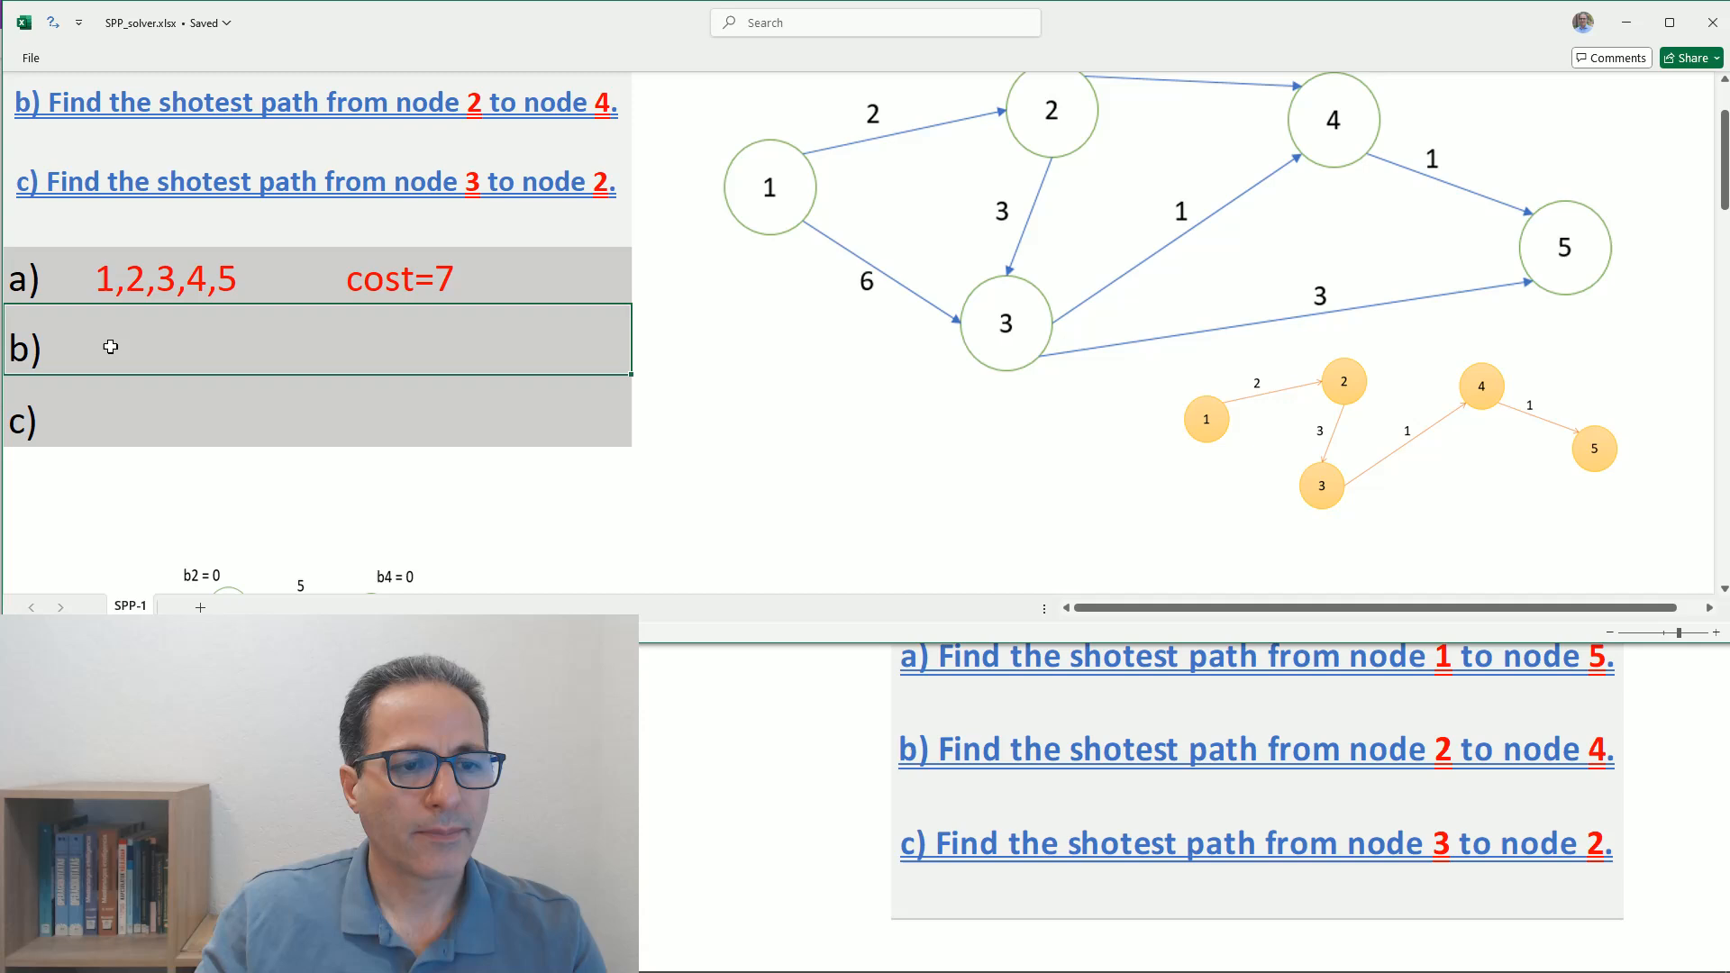
{"action": "double_click", "coordinate": [108, 346]}
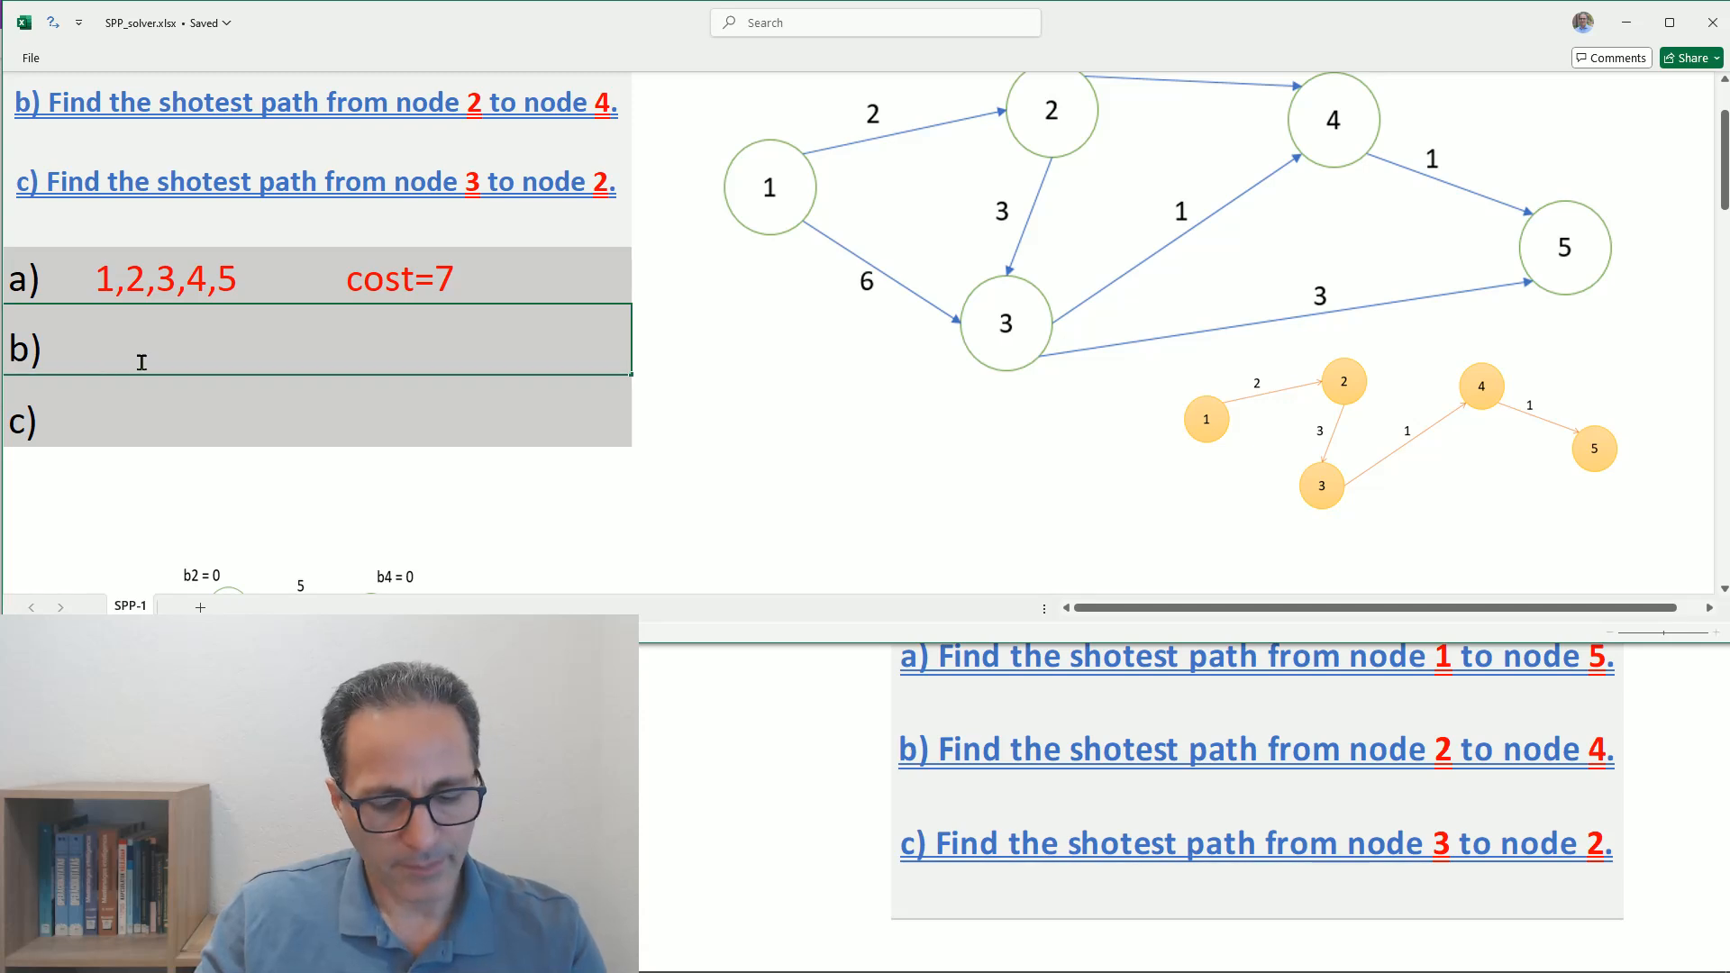
{"action": "type", "text": "2,3,4   cost = 4"}
{"action": "left_click", "coordinate": [242, 412]}
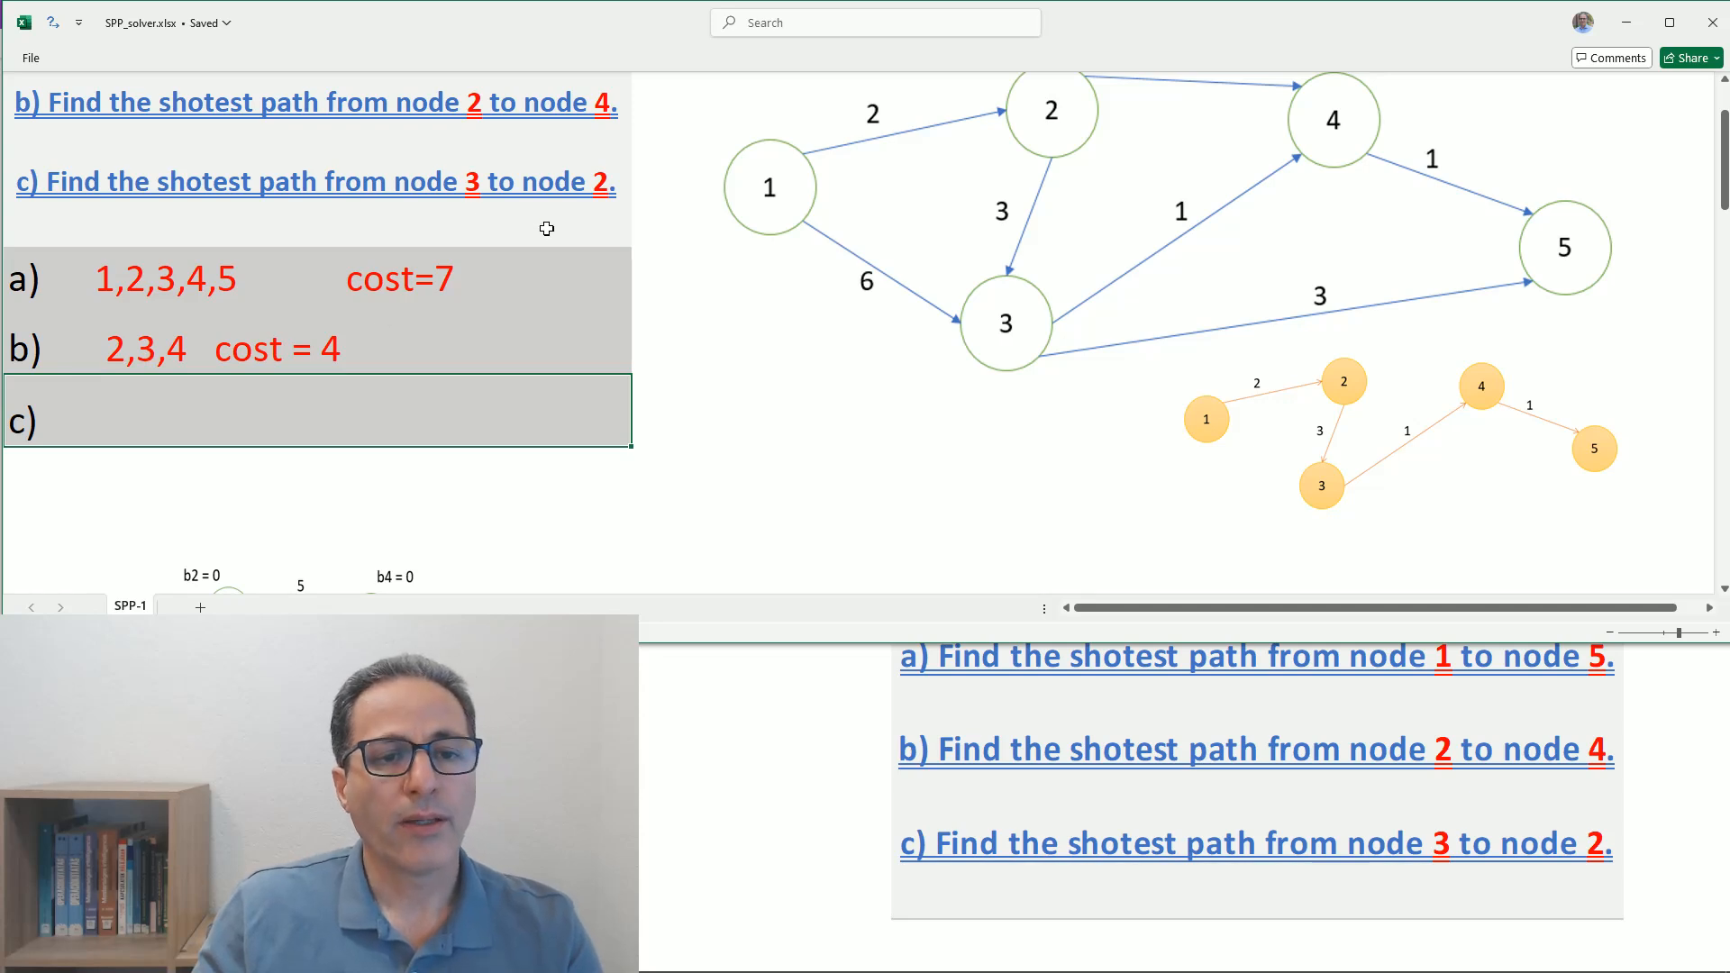
- Set the source node to 3 and the destination node to 2 above the cost matrix
{"action": "scroll", "coordinate": [541, 230], "scroll_direction": "up", "scroll_amount": 1}
{"action": "scroll", "coordinate": [576, 324], "scroll_direction": "down", "scroll_amount": 5}
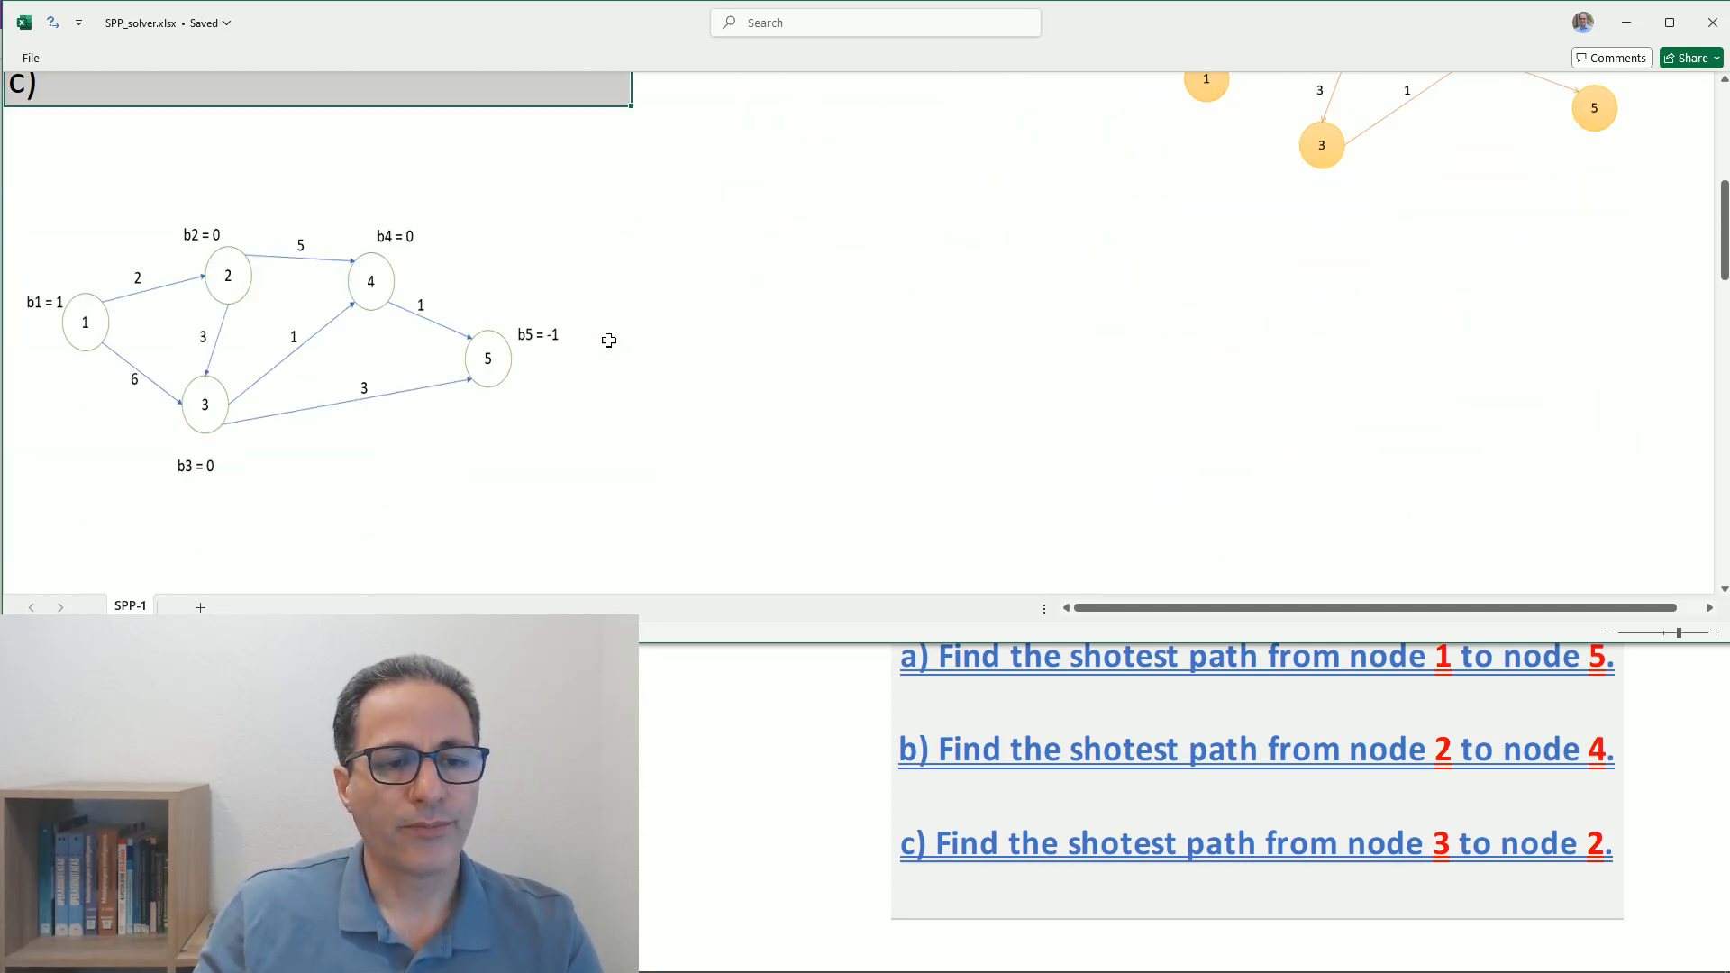
{"action": "left_click", "coordinate": [264, 259]}
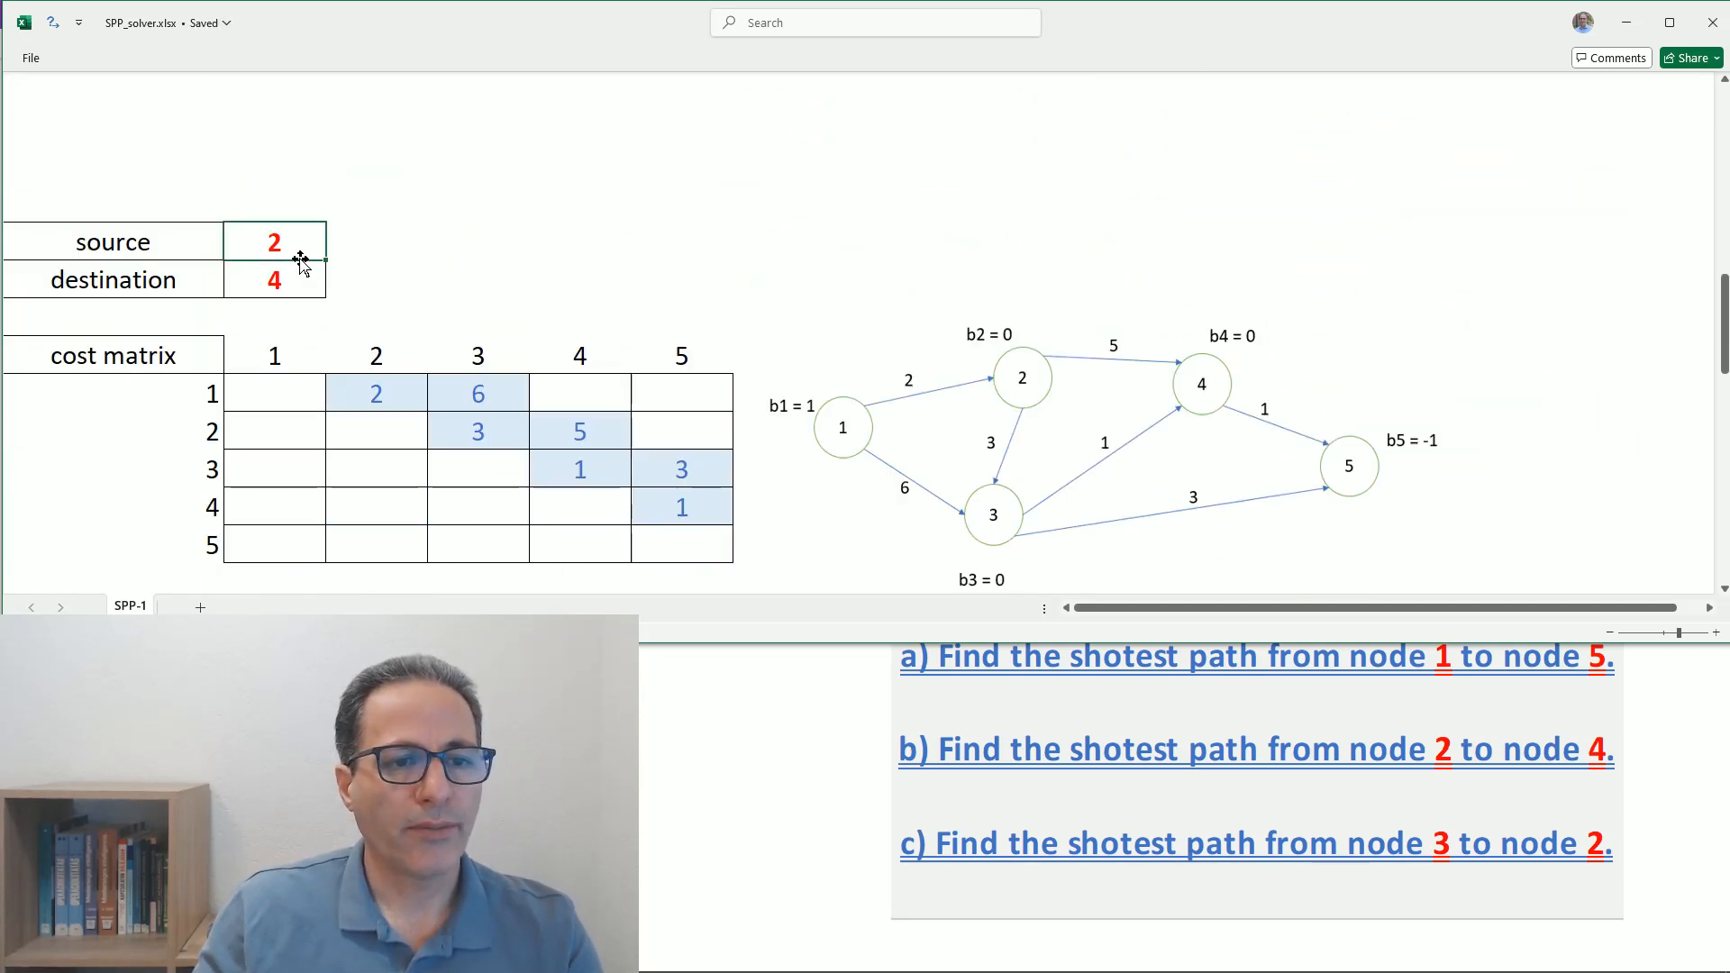
{"action": "type", "text": "3"}
{"action": "key", "text": "Return"}
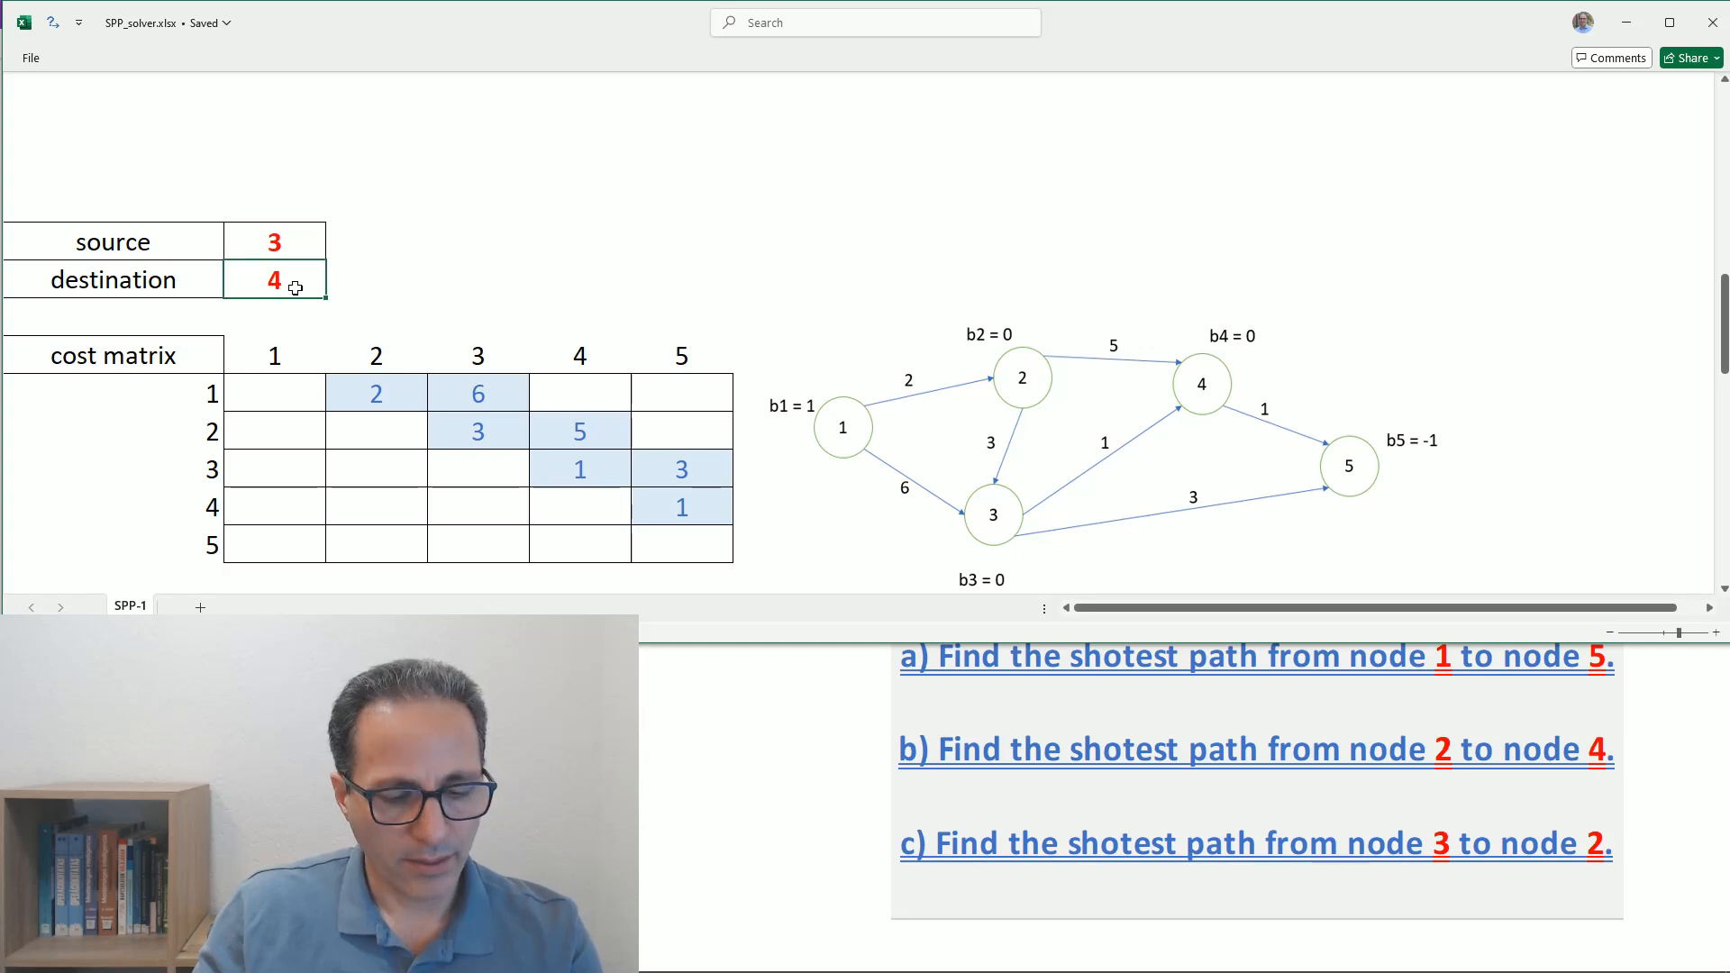
{"action": "type", "text": "2"}
- Clear the bi values of nodes 1 to 5
{"action": "scroll", "coordinate": [304, 286], "scroll_direction": "down", "scroll_amount": 11}
{"action": "scroll", "coordinate": [353, 311], "scroll_direction": "up", "scroll_amount": 2}
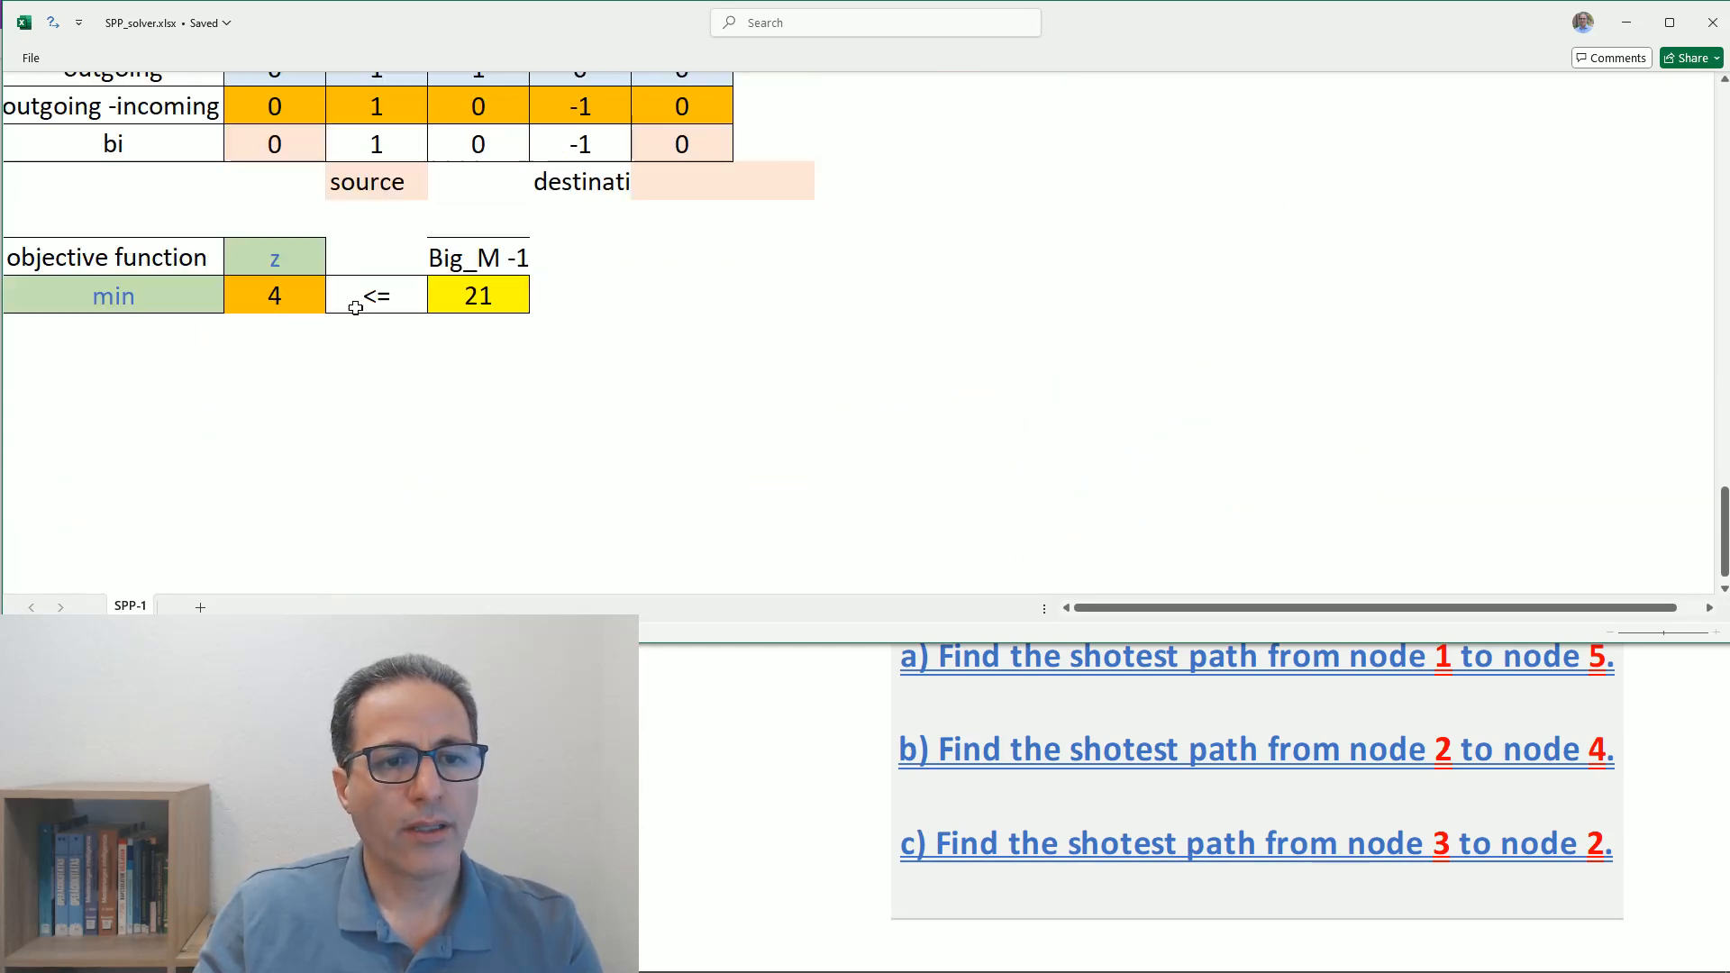
{"action": "left_click", "coordinate": [475, 274]}
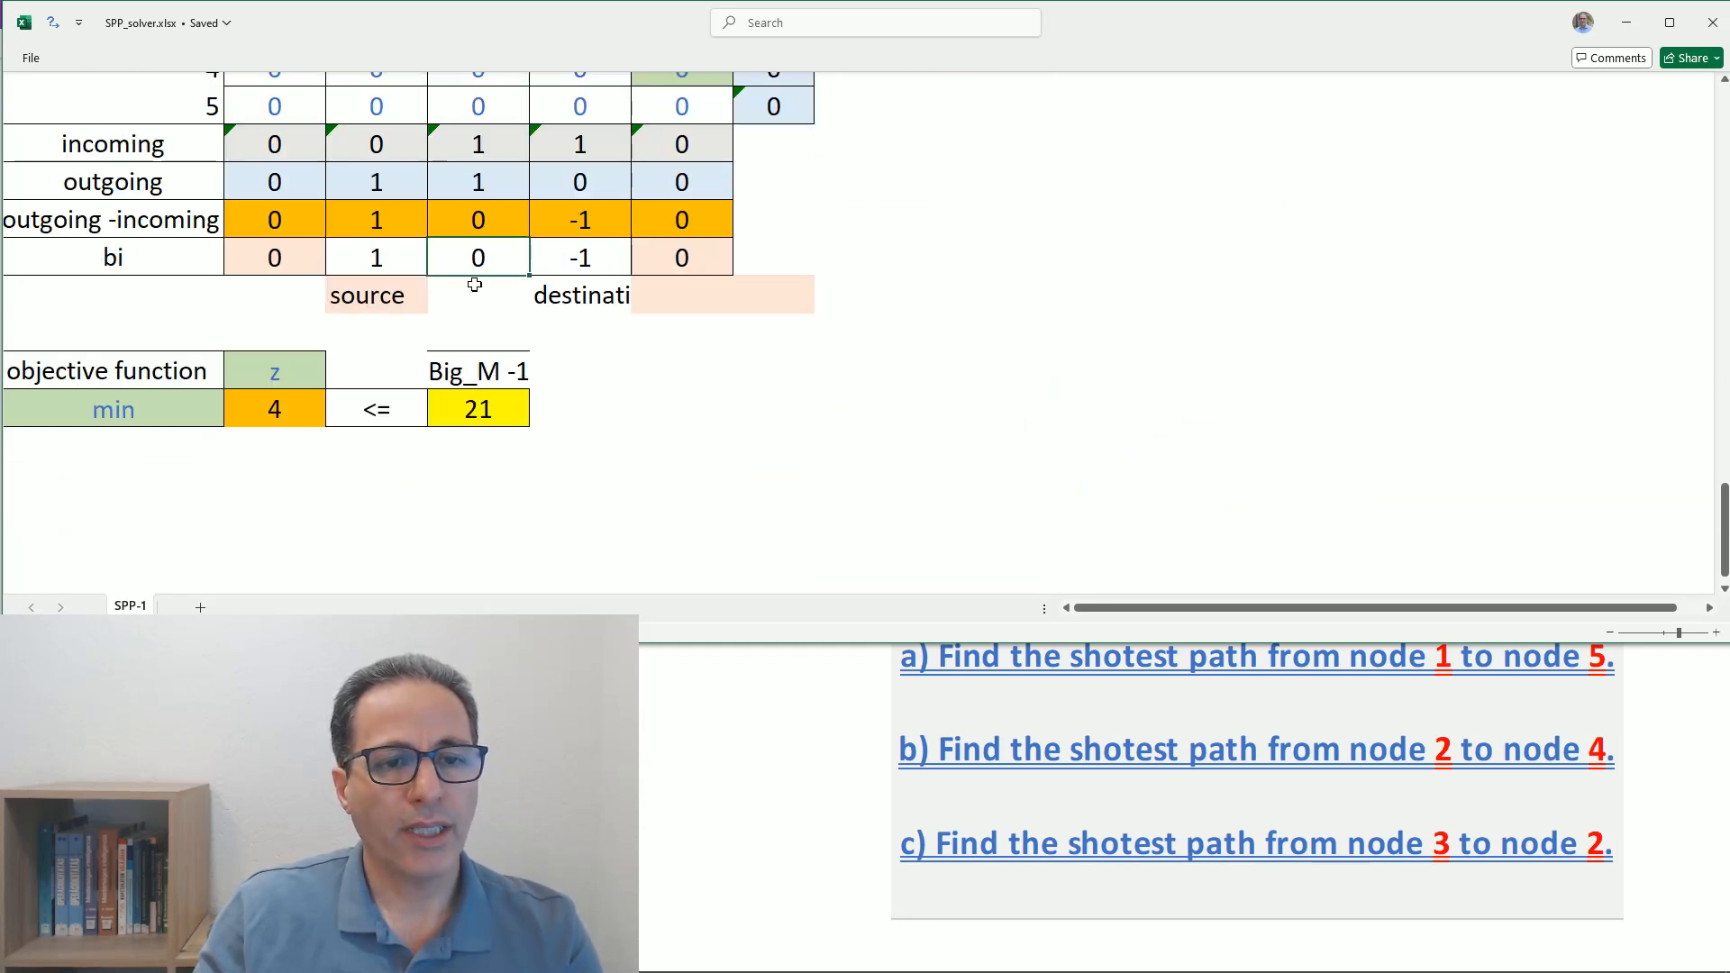
{"action": "left_click_drag", "start_coordinate": [291, 266], "coordinate": [643, 255]}
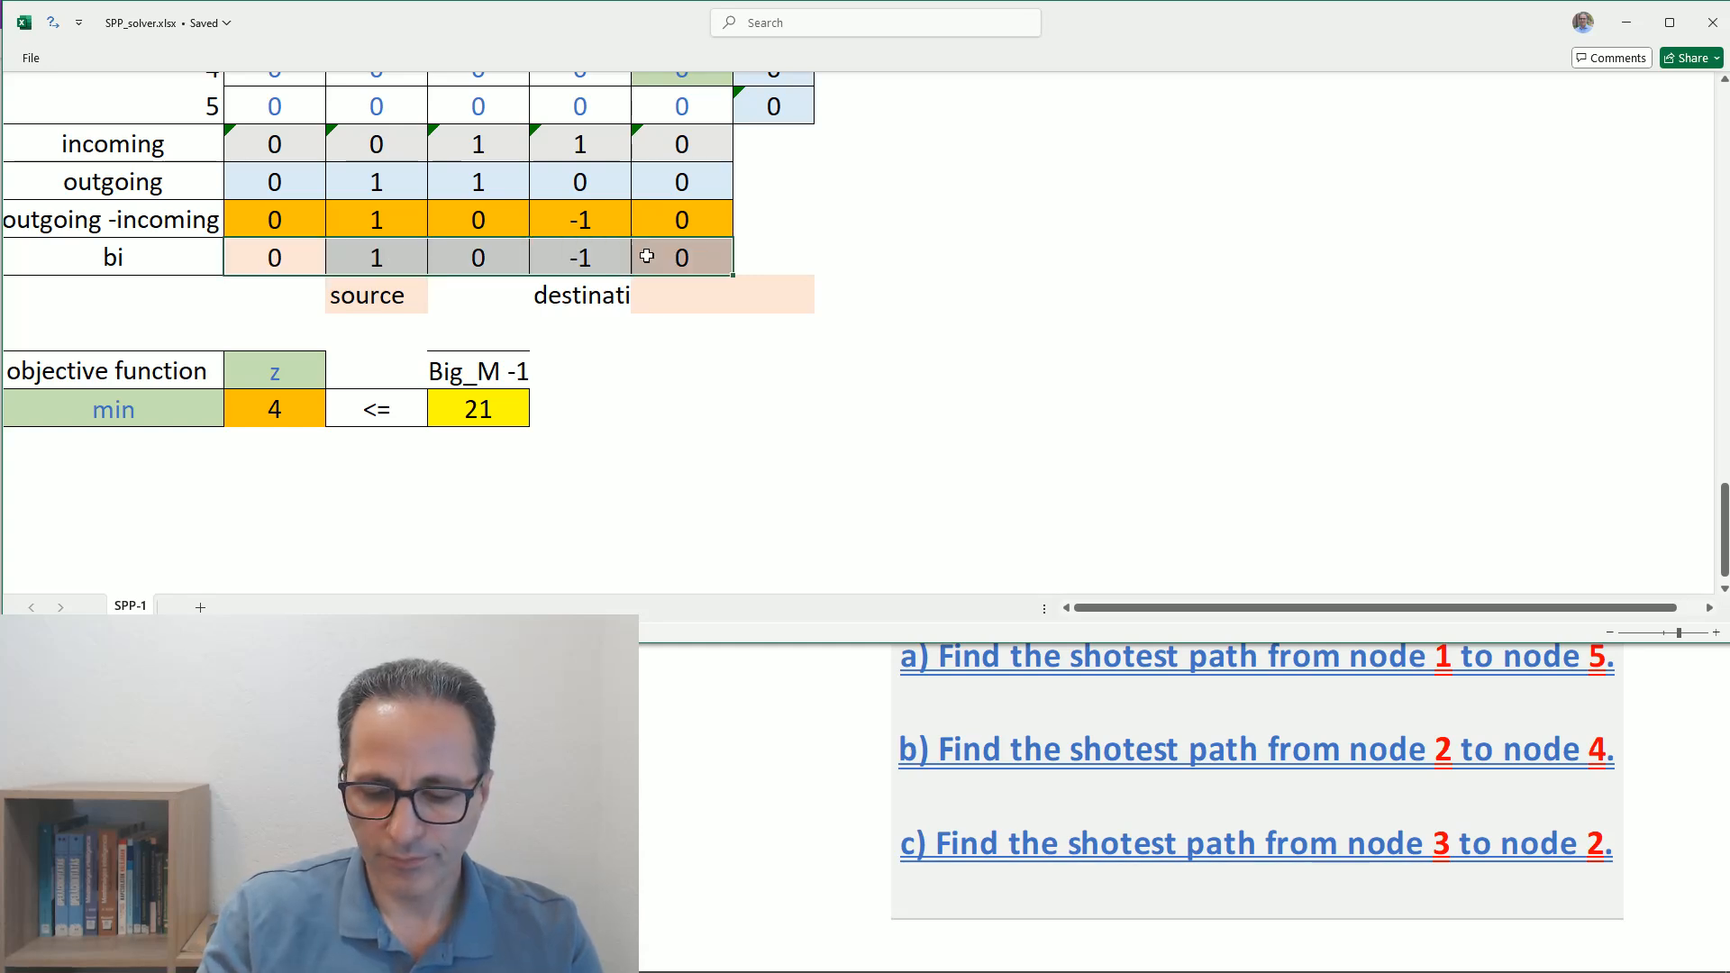
{"action": "key", "text": "Delete"}
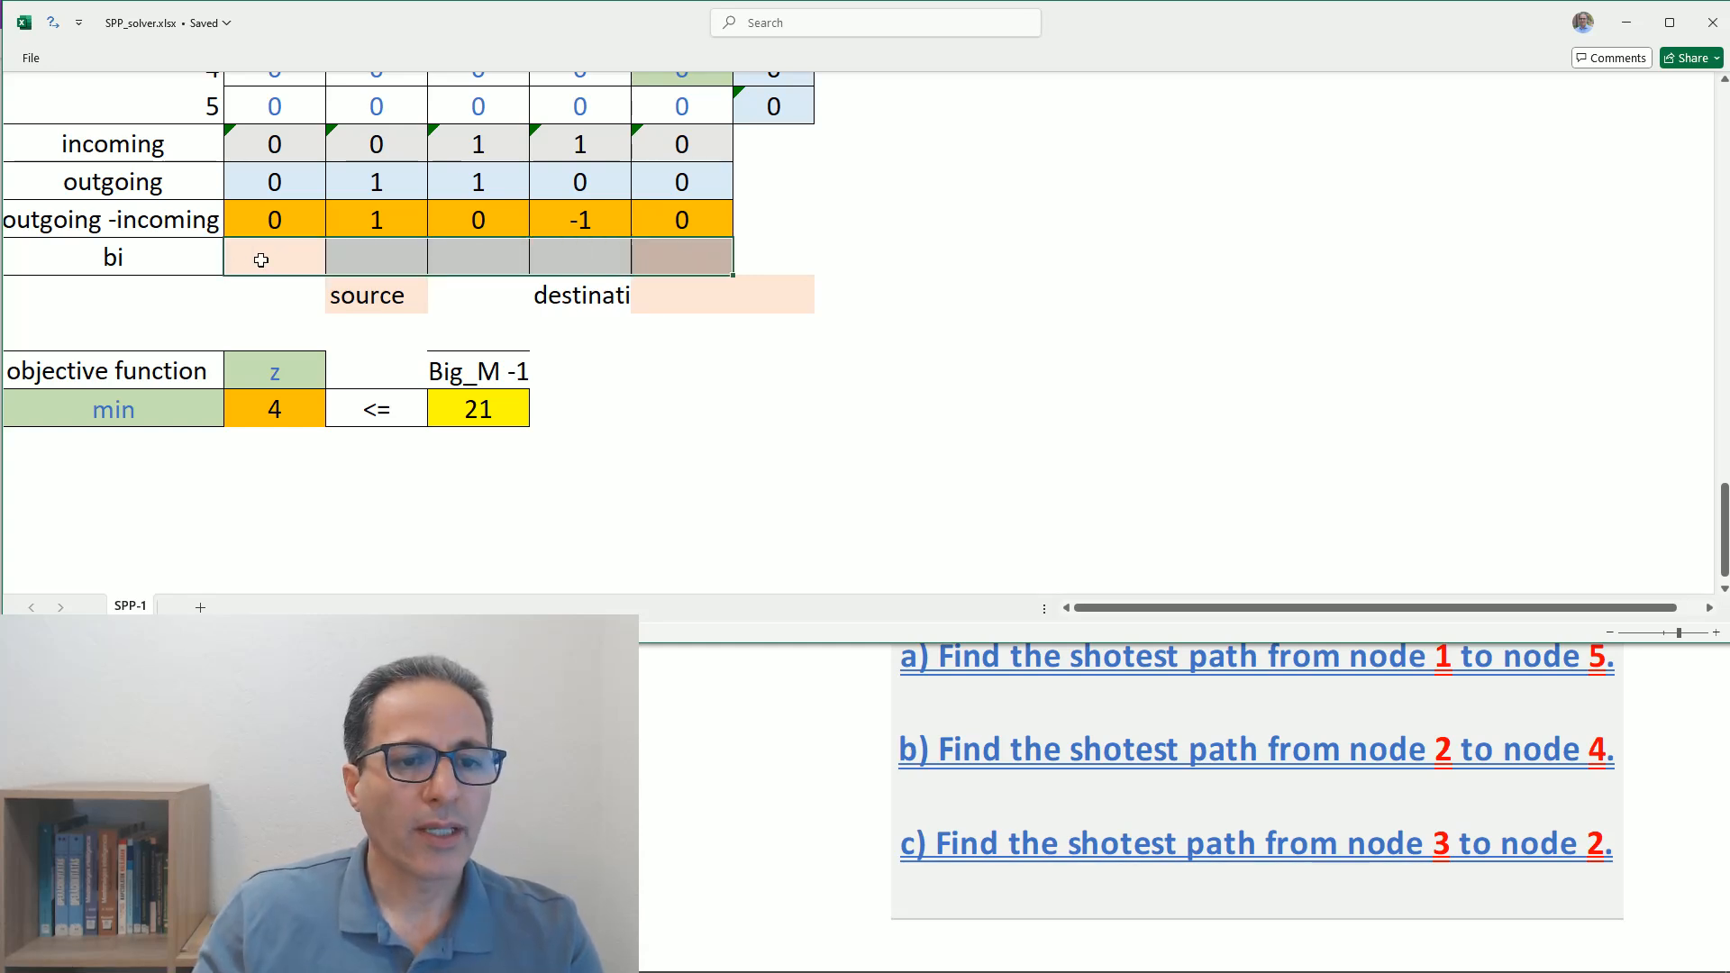
- Move the source label below node 3 and the destination label below node 2 under the bi row
{"action": "left_click", "coordinate": [362, 297]}
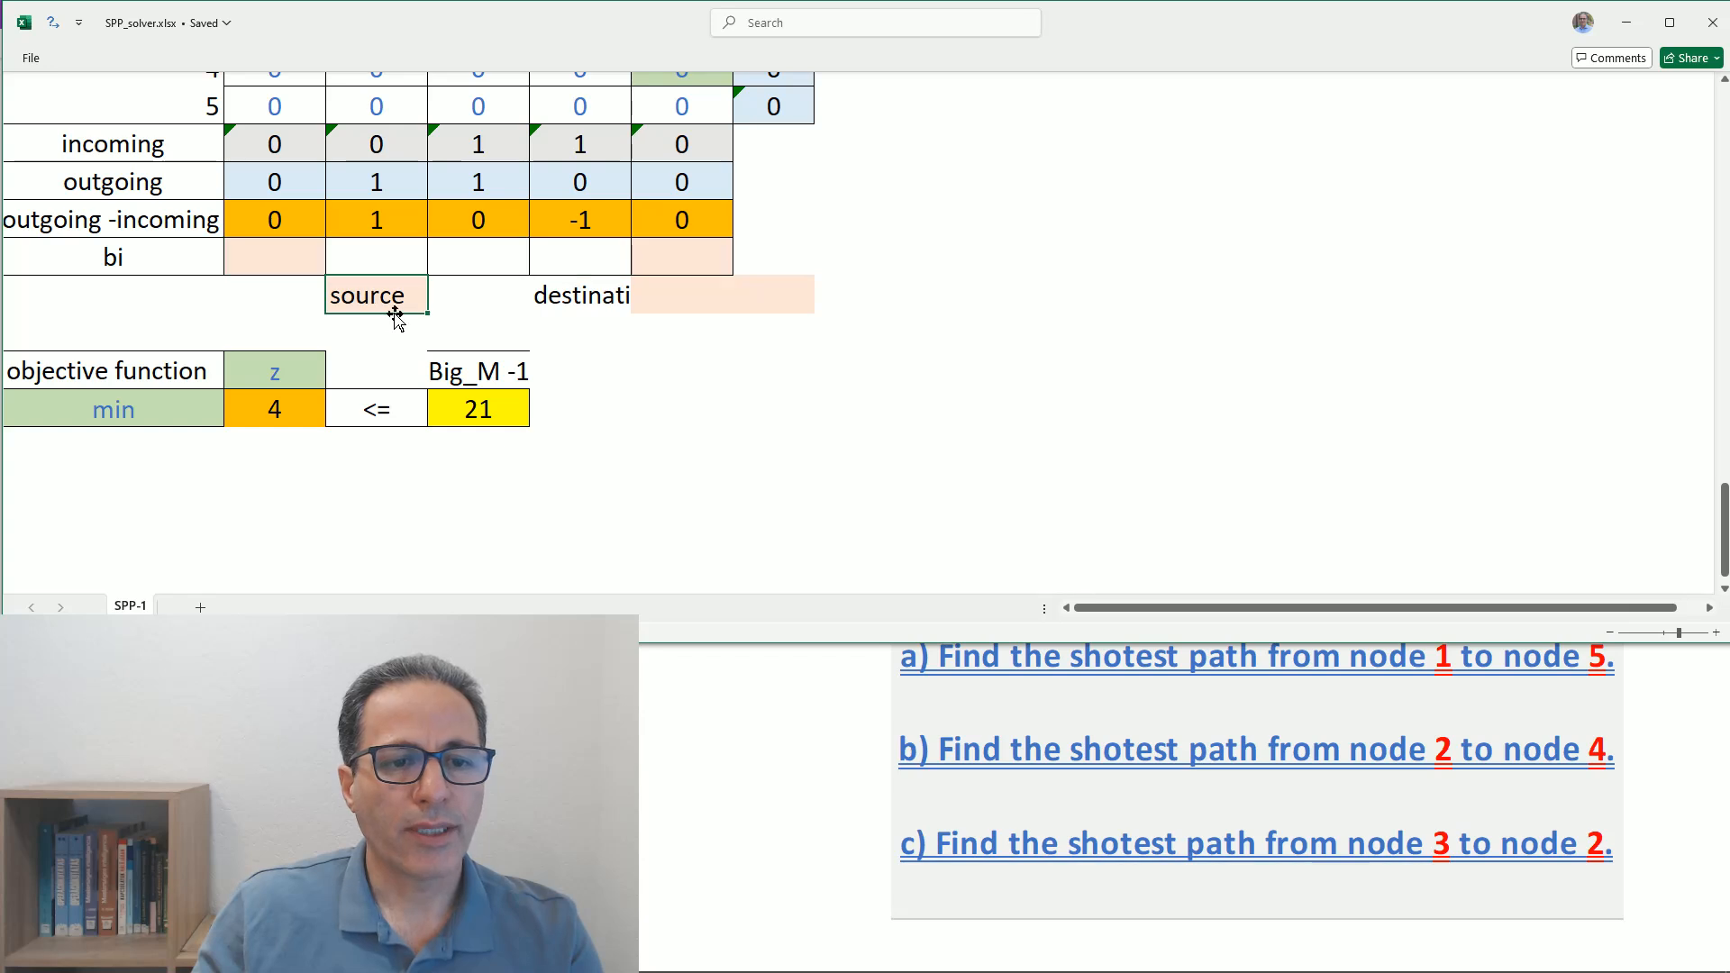
{"action": "mouse_move", "coordinate": [403, 315]}
{"action": "left_mouse_down"}
{"action": "mouse_move", "coordinate": [478, 307]}
{"action": "mouse_move", "coordinate": [520, 336]}
{"action": "mouse_move", "coordinate": [378, 314]}
{"action": "mouse_move", "coordinate": [397, 309]}
{"action": "left_mouse_up"}
{"action": "left_click", "coordinate": [565, 300]}
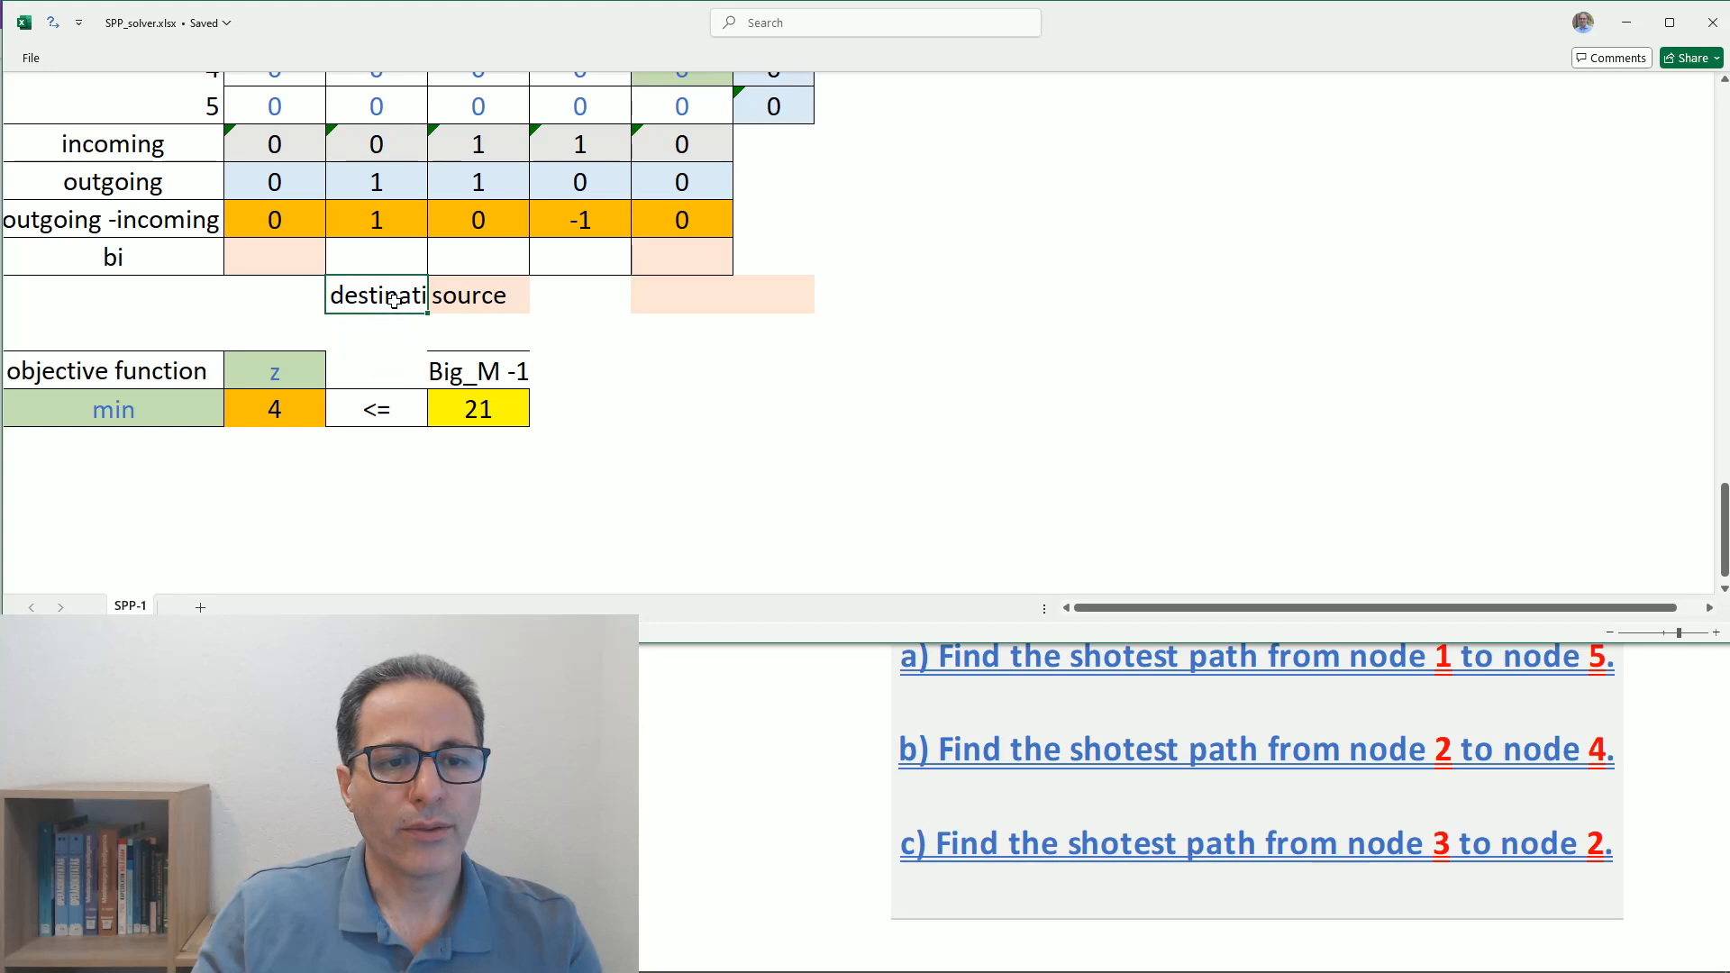
- Enter the bi values 0, -1, 1, 0 and 0 for nodes 1 to 5
{"action": "left_click", "coordinate": [477, 263]}
{"action": "type", "text": "1"}
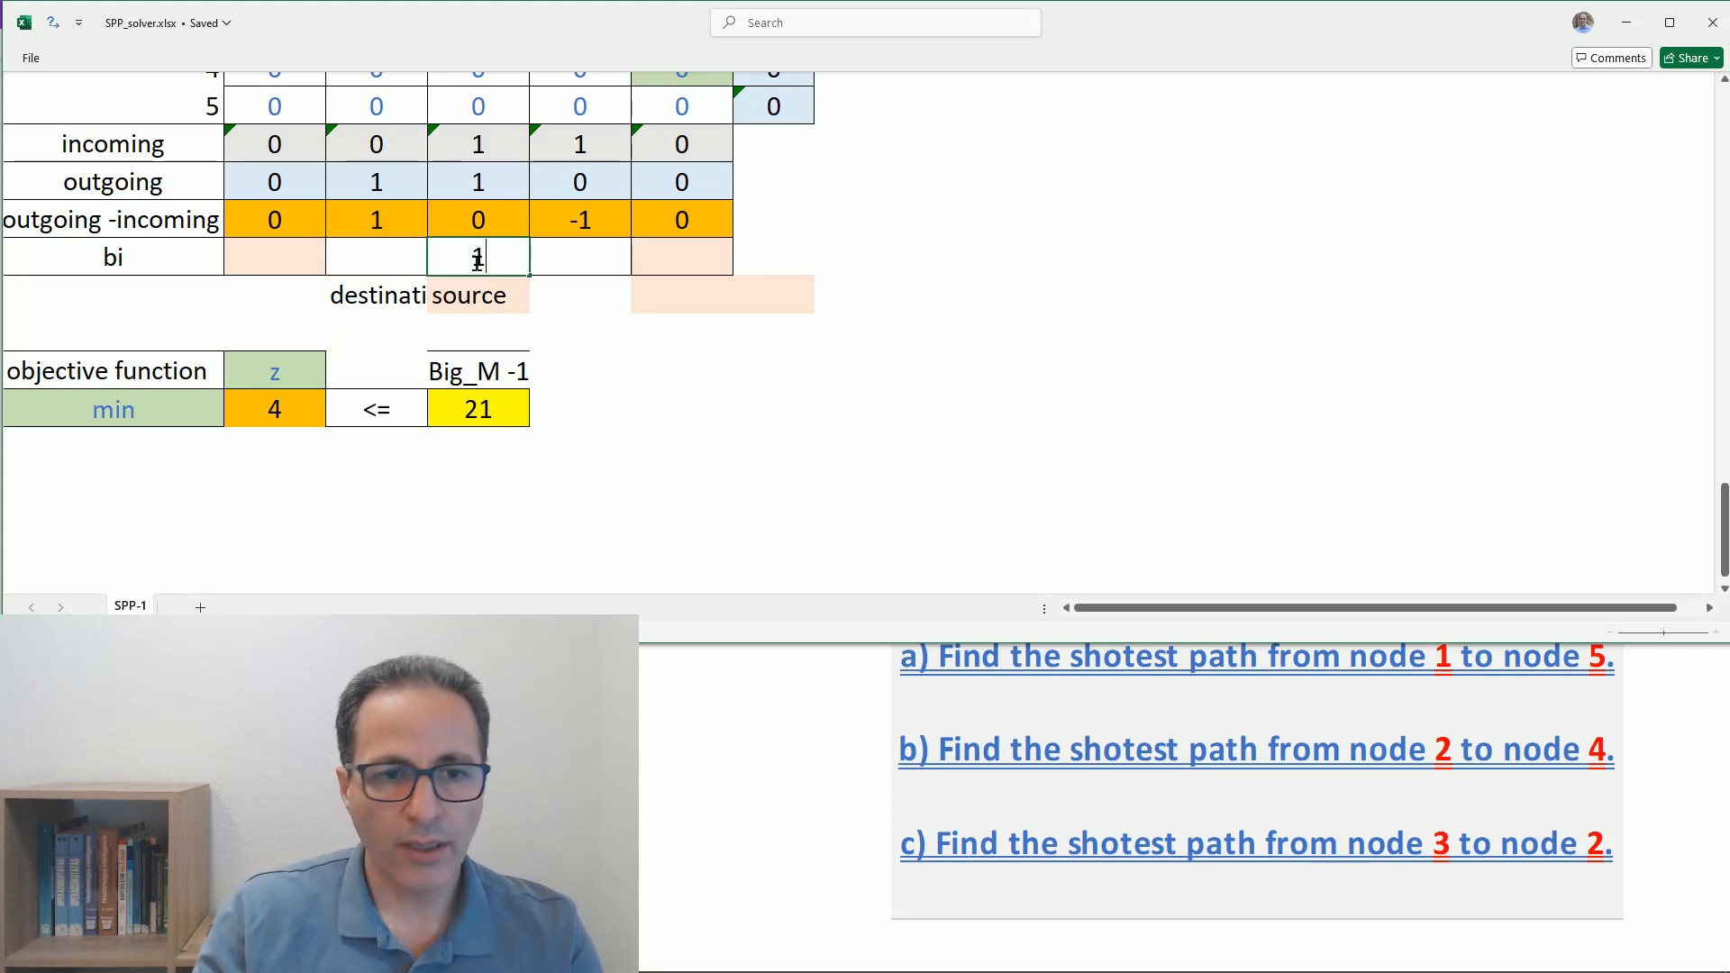
{"action": "left_click", "coordinate": [381, 257]}
{"action": "type", "text": "-1"}
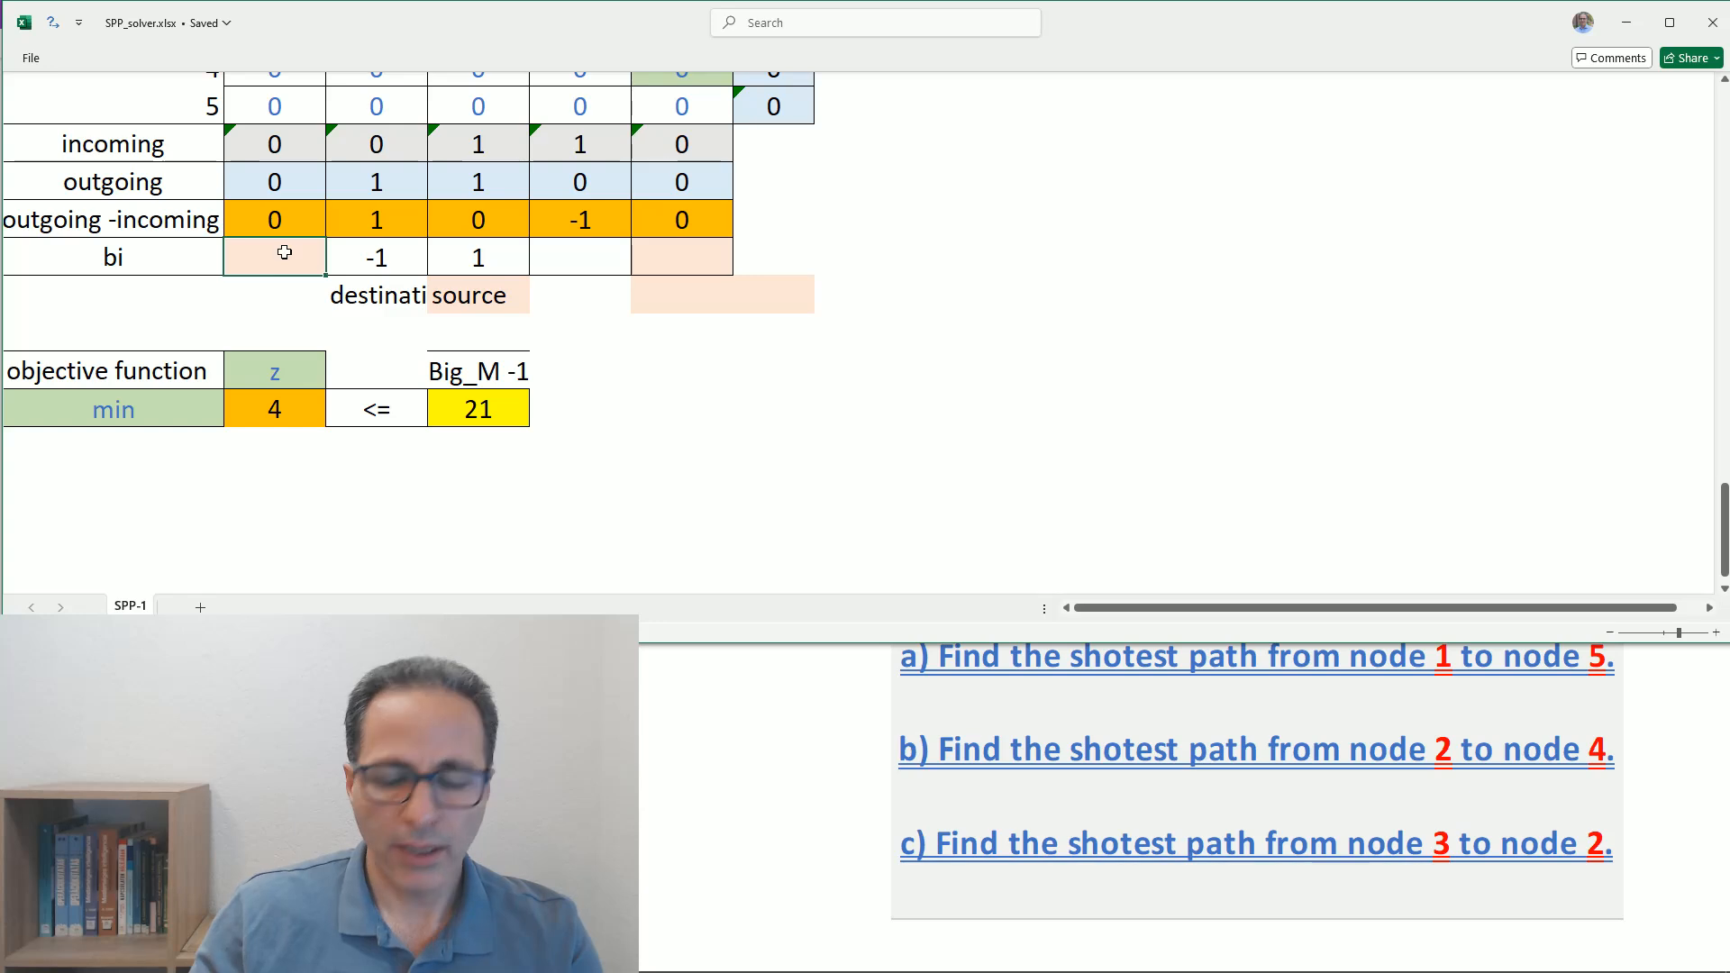
{"action": "type", "text": "0"}
{"action": "left_click", "coordinate": [602, 251]}
{"action": "type", "text": "0"}
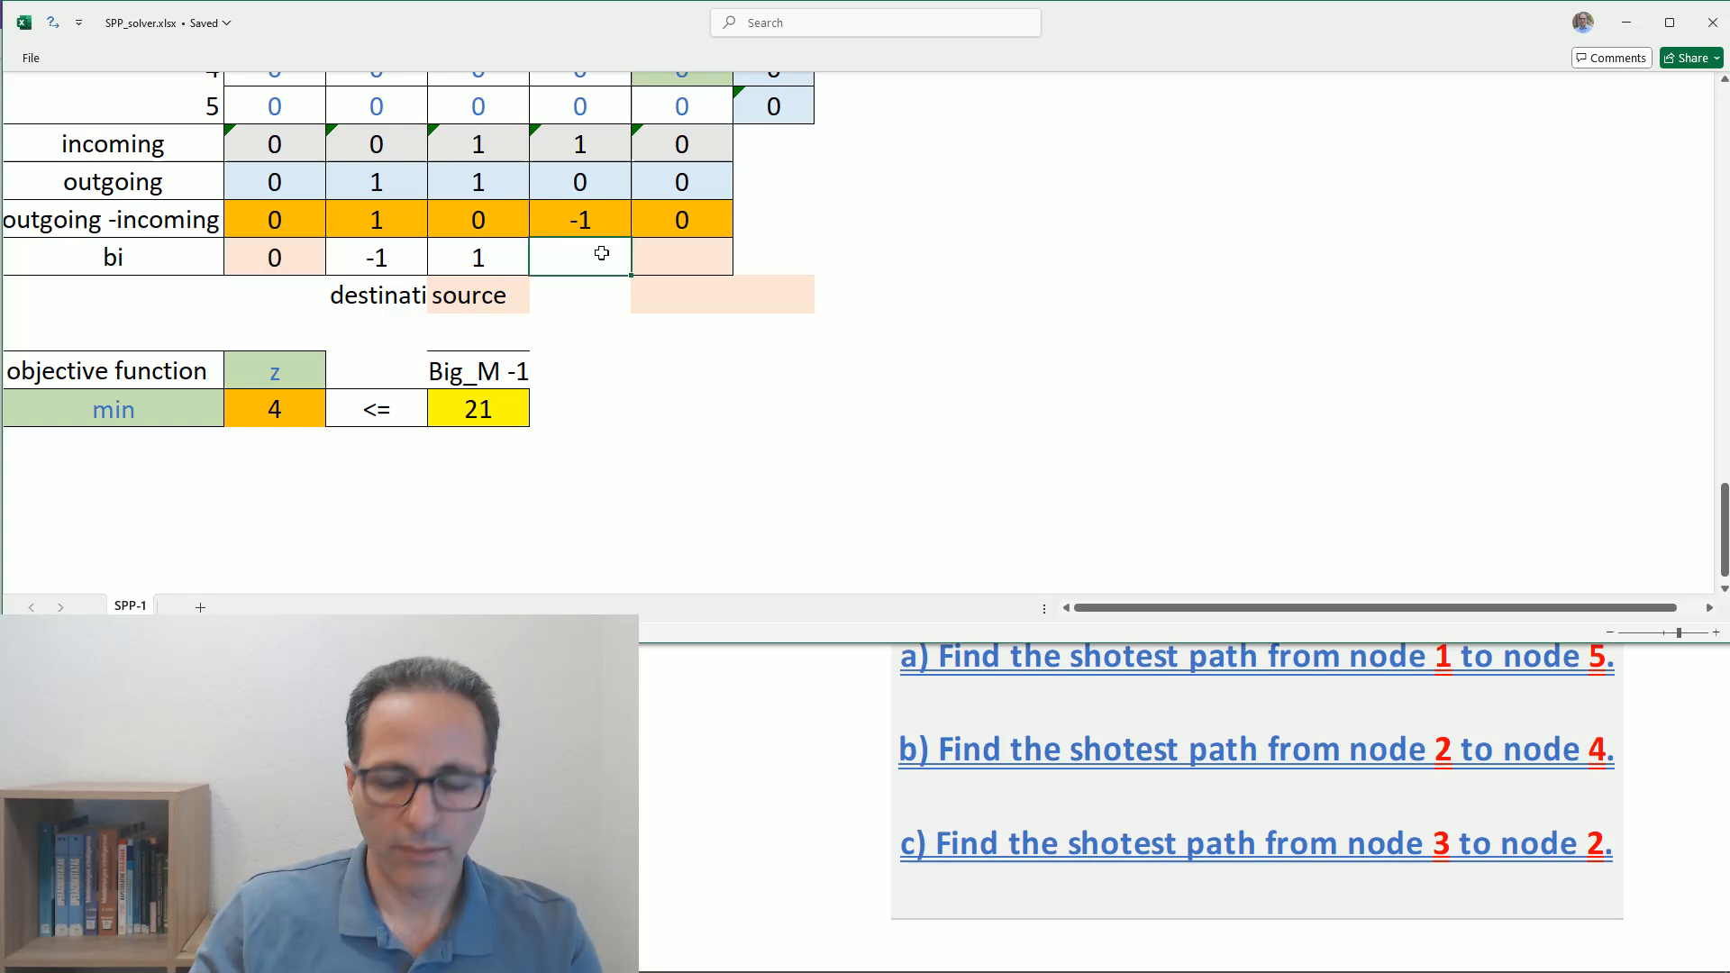
{"action": "left_click", "coordinate": [669, 257]}
{"action": "type", "text": "0"}
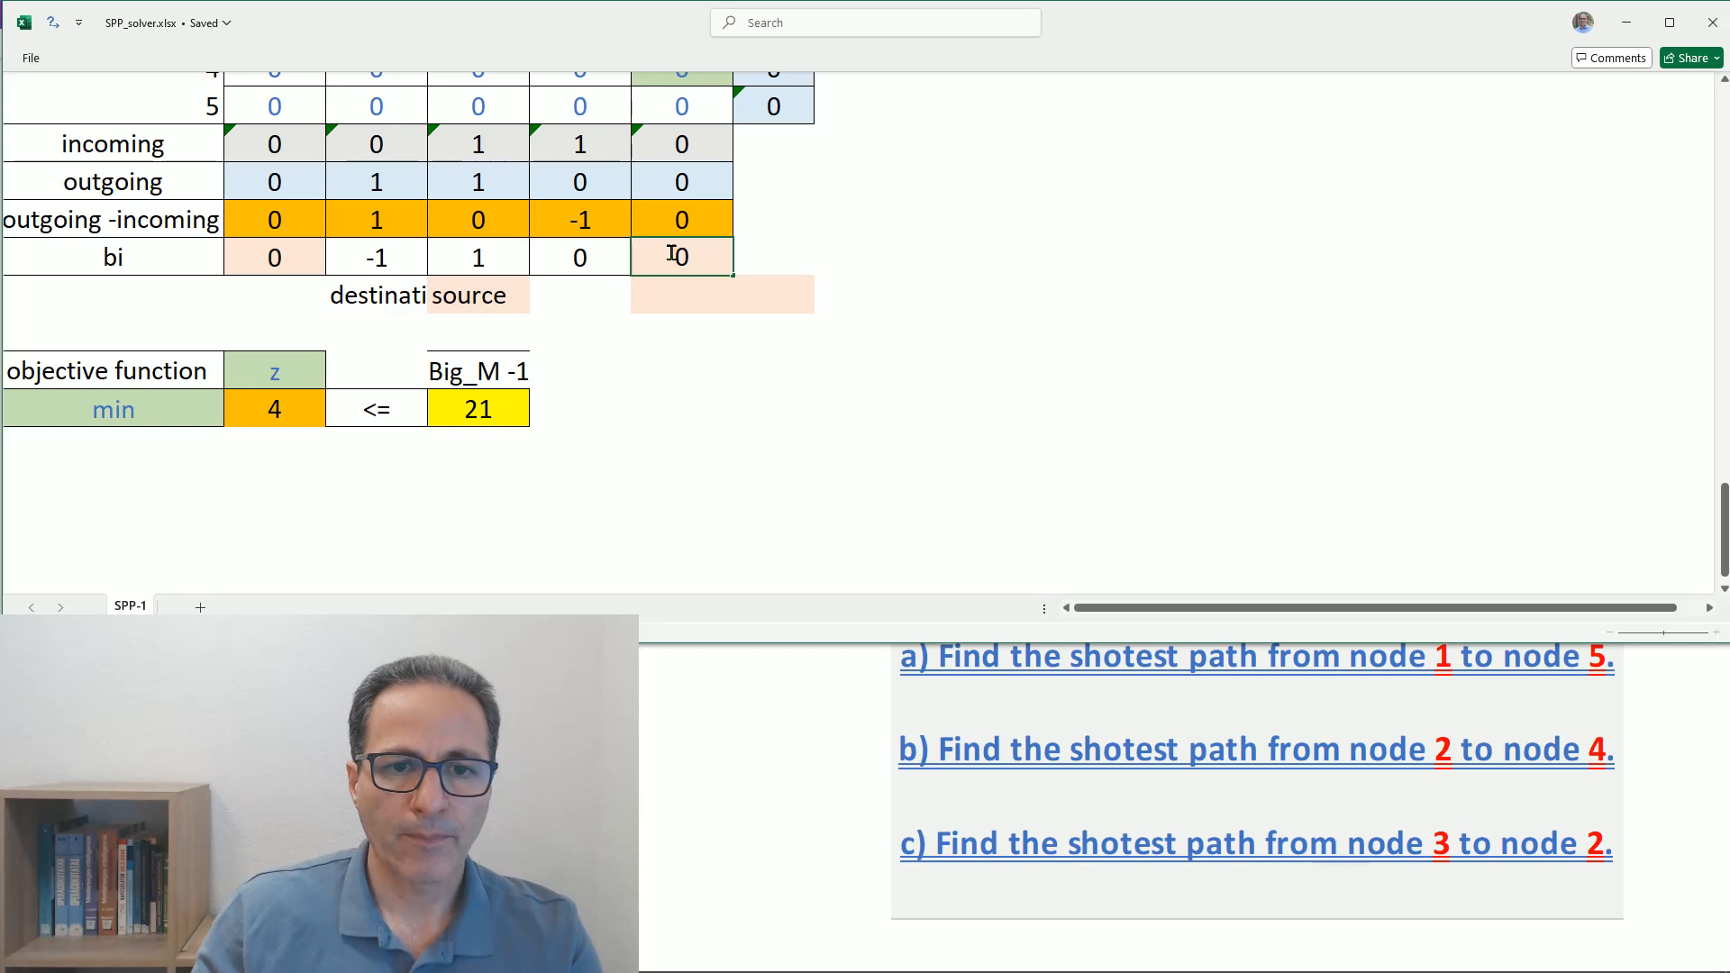
{"action": "left_click", "coordinate": [701, 337]}
- Remove the leftover orange fill below node 5's bi value by filling those cells from the adjacent blank cell
{"action": "left_click", "coordinate": [856, 293]}
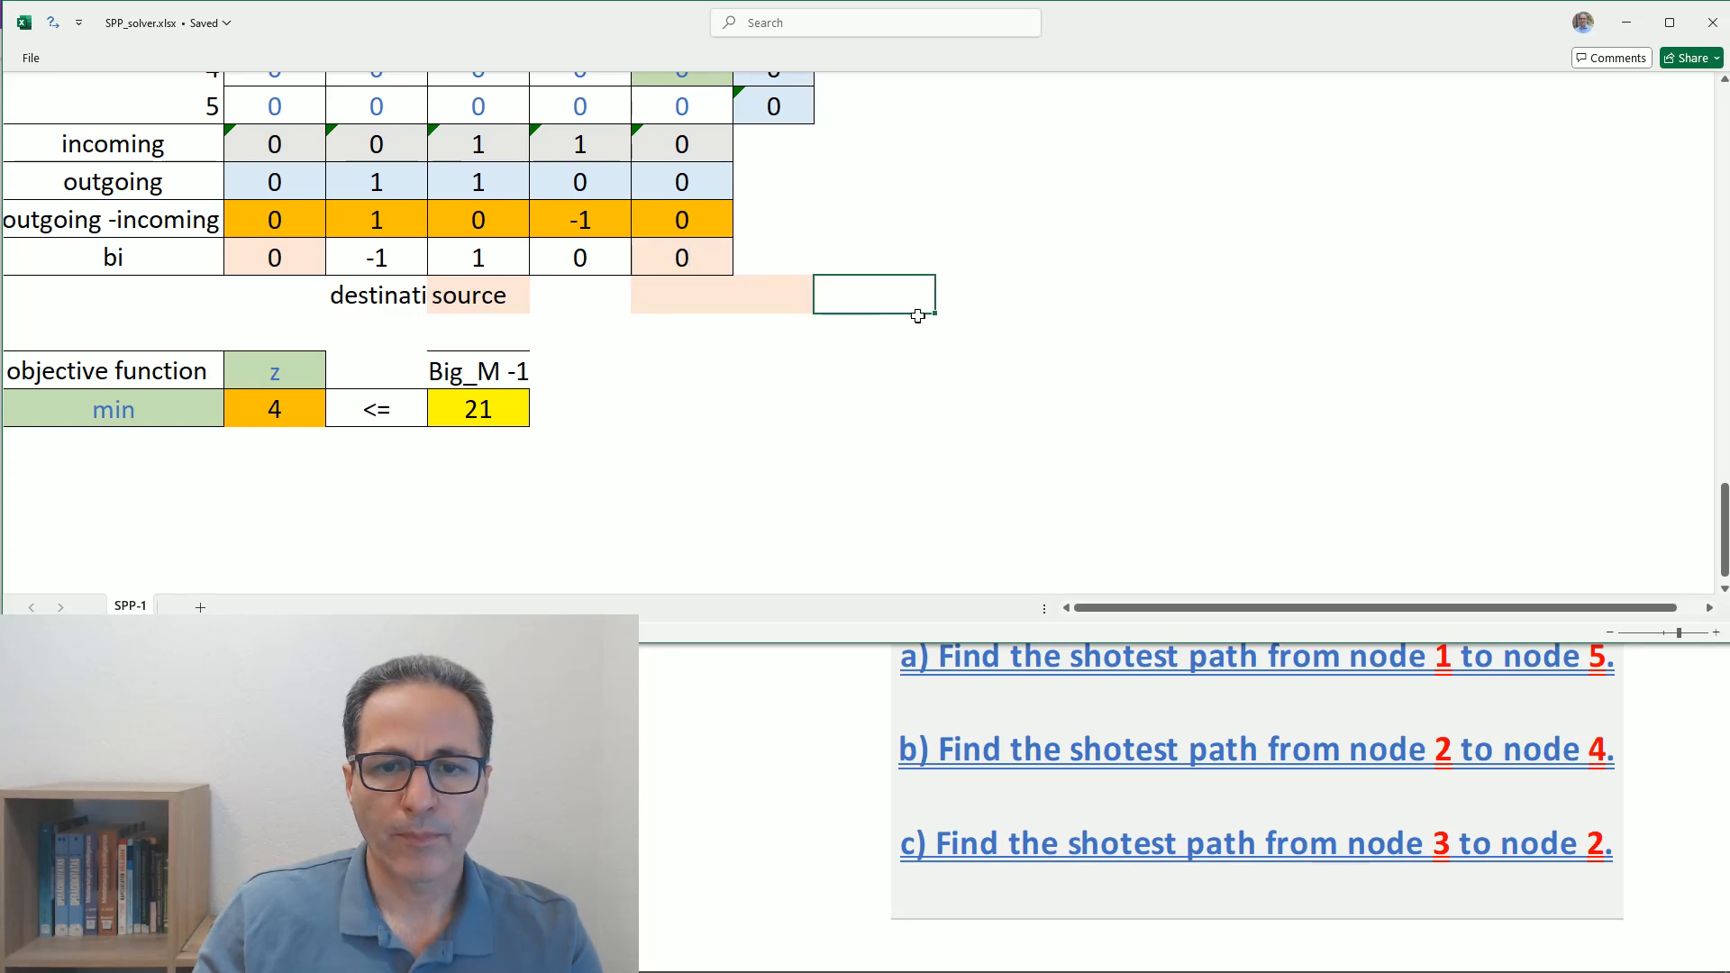
{"action": "left_click_drag", "start_coordinate": [935, 314], "coordinate": [642, 304]}
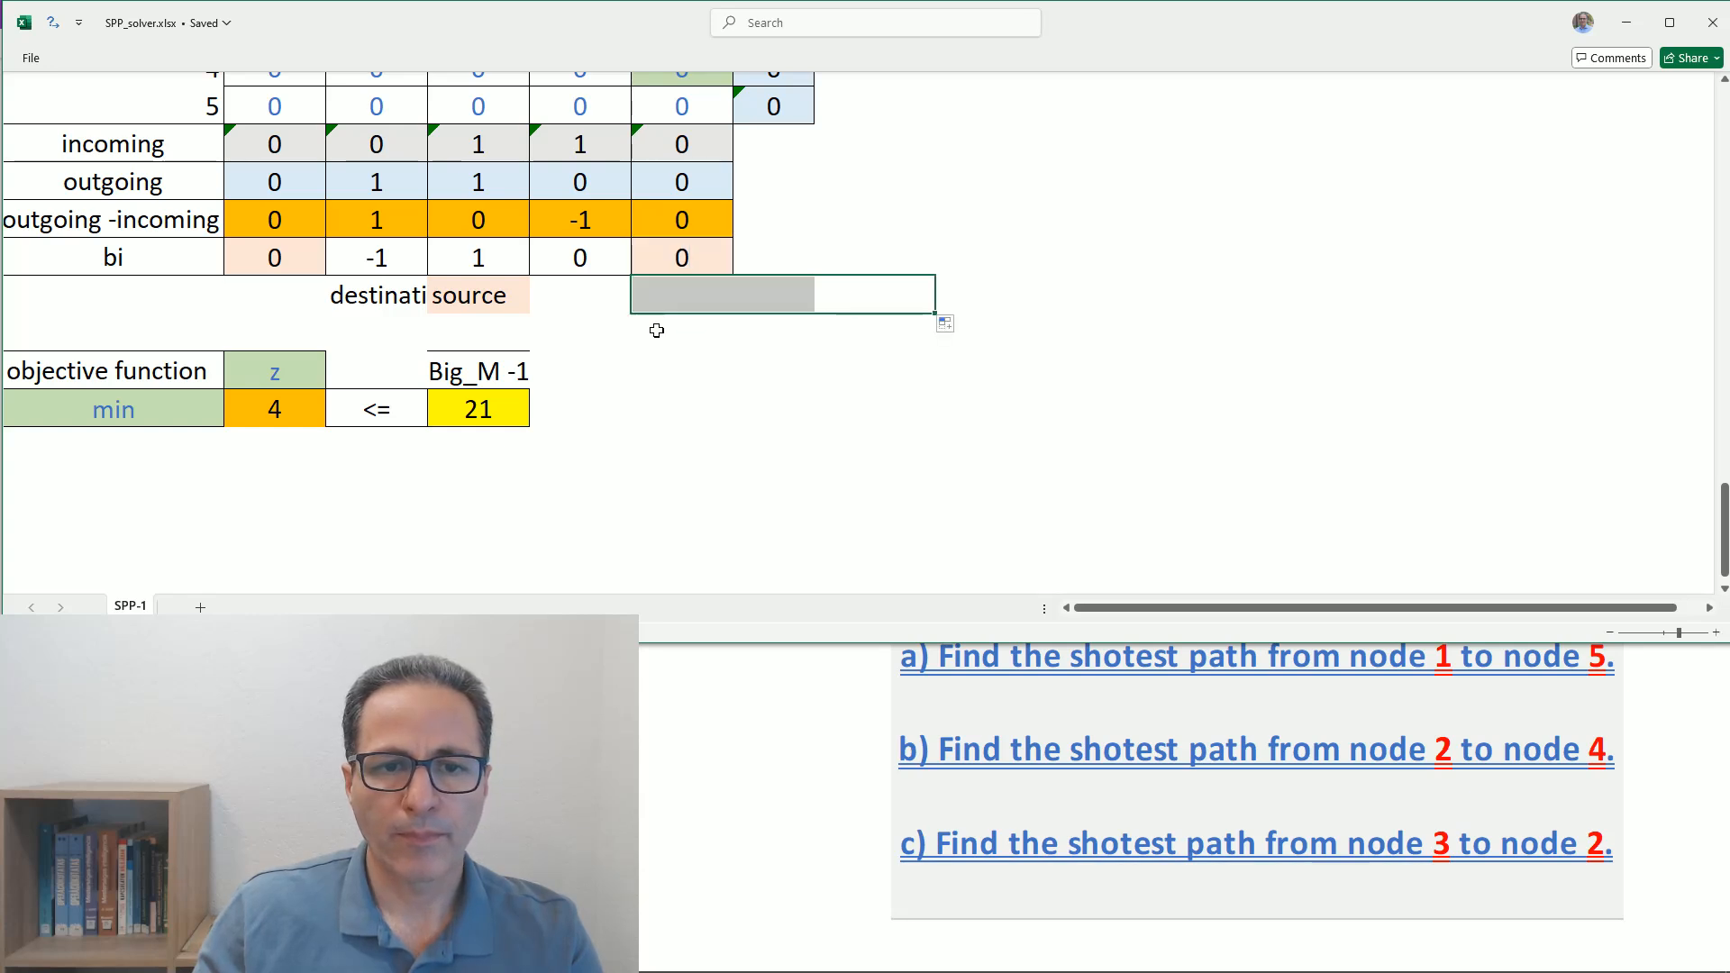
{"action": "left_click", "coordinate": [663, 340]}
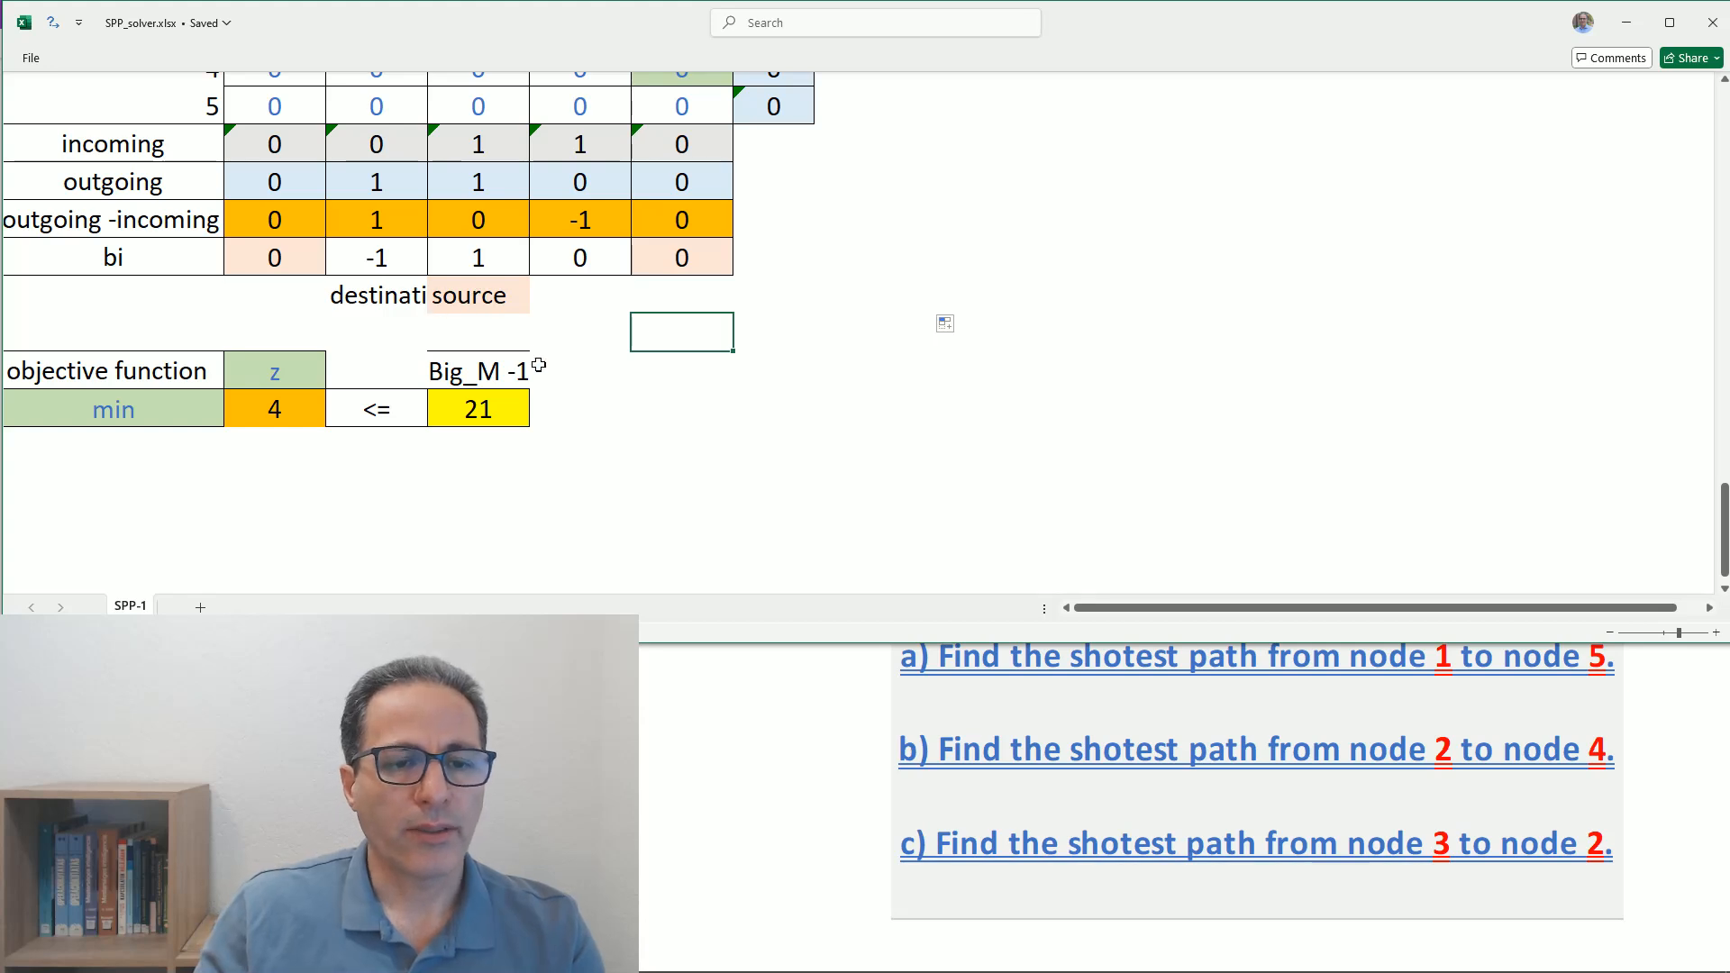
- Clear all decision variable values in the Variables matrix for nodes 1 to 5
{"action": "left_click", "coordinate": [272, 408]}
{"action": "key", "text": "Delete"}
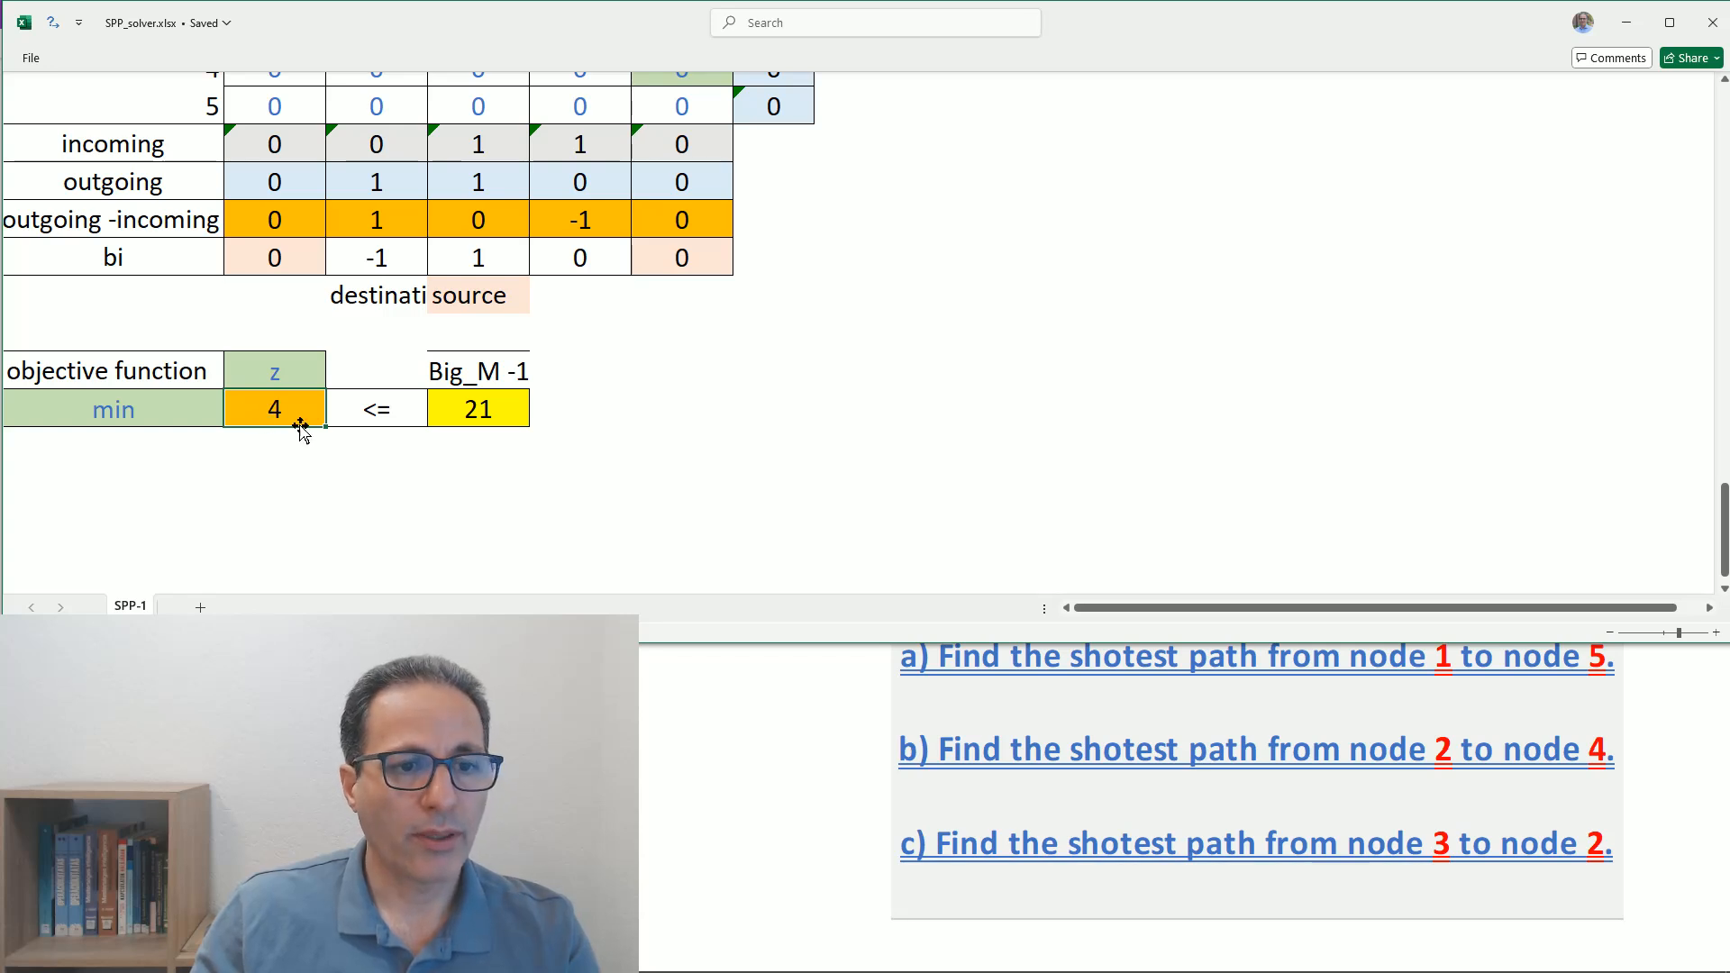
{"action": "scroll", "coordinate": [429, 336], "scroll_direction": "up", "scroll_amount": 2}
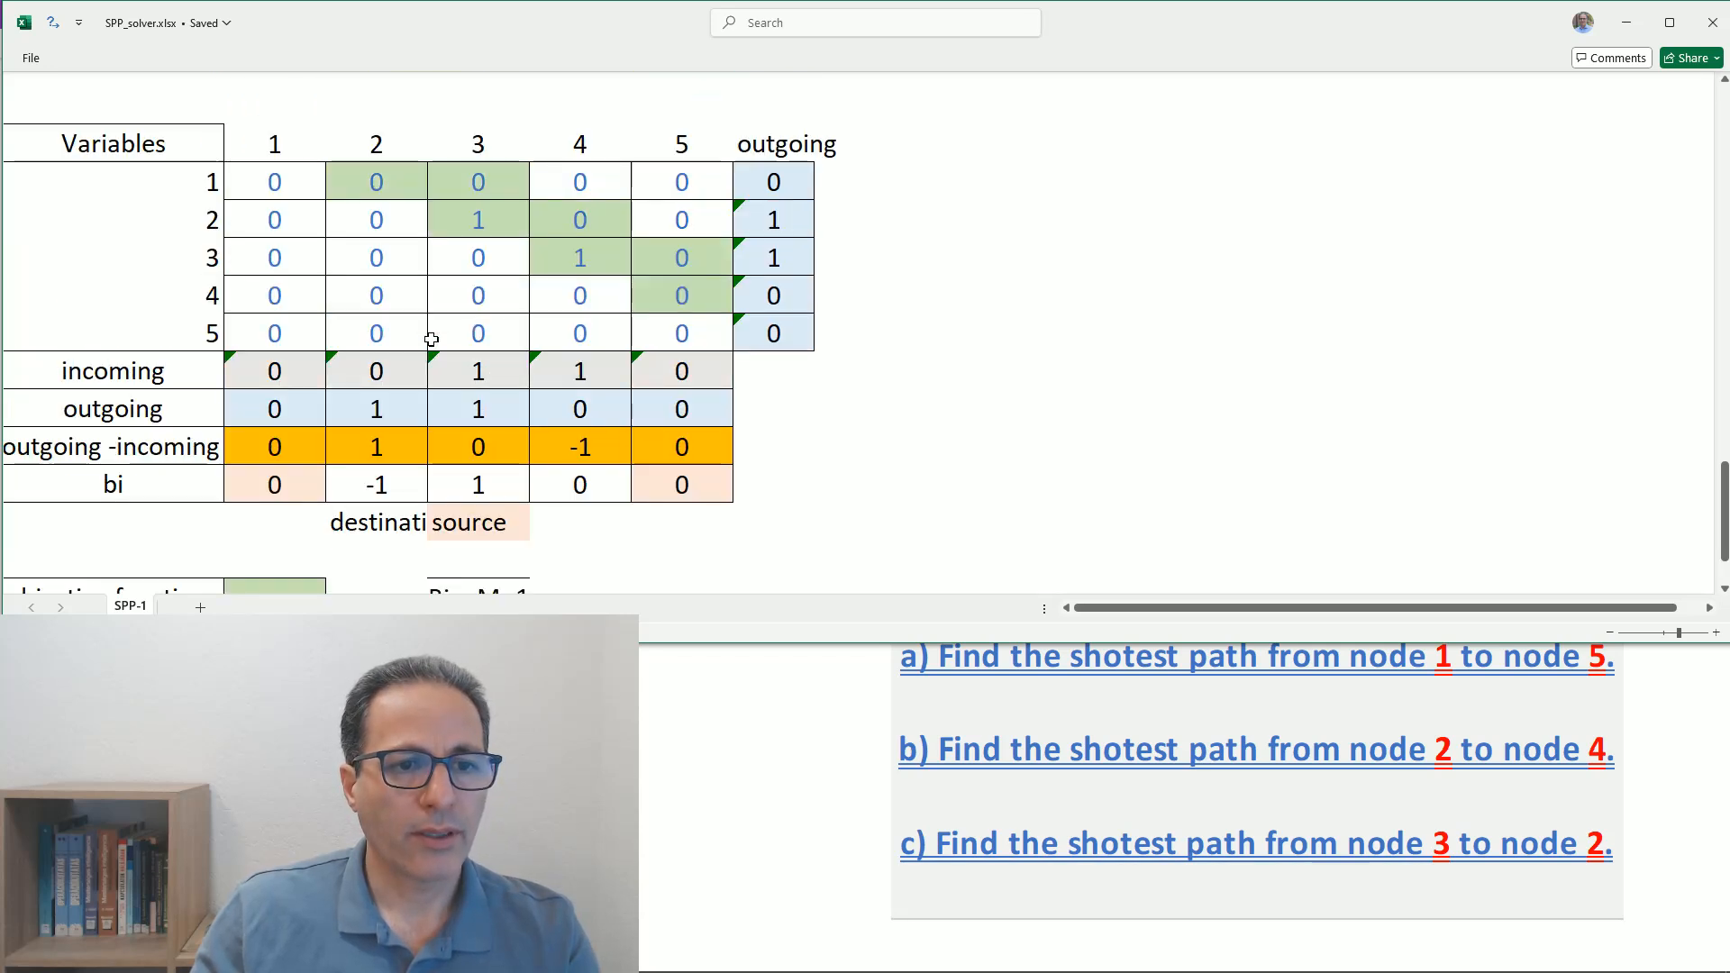
{"action": "left_click", "coordinate": [282, 227]}
{"action": "left_click_drag", "start_coordinate": [282, 236], "coordinate": [670, 317]}
{"action": "key", "text": "Delete"}
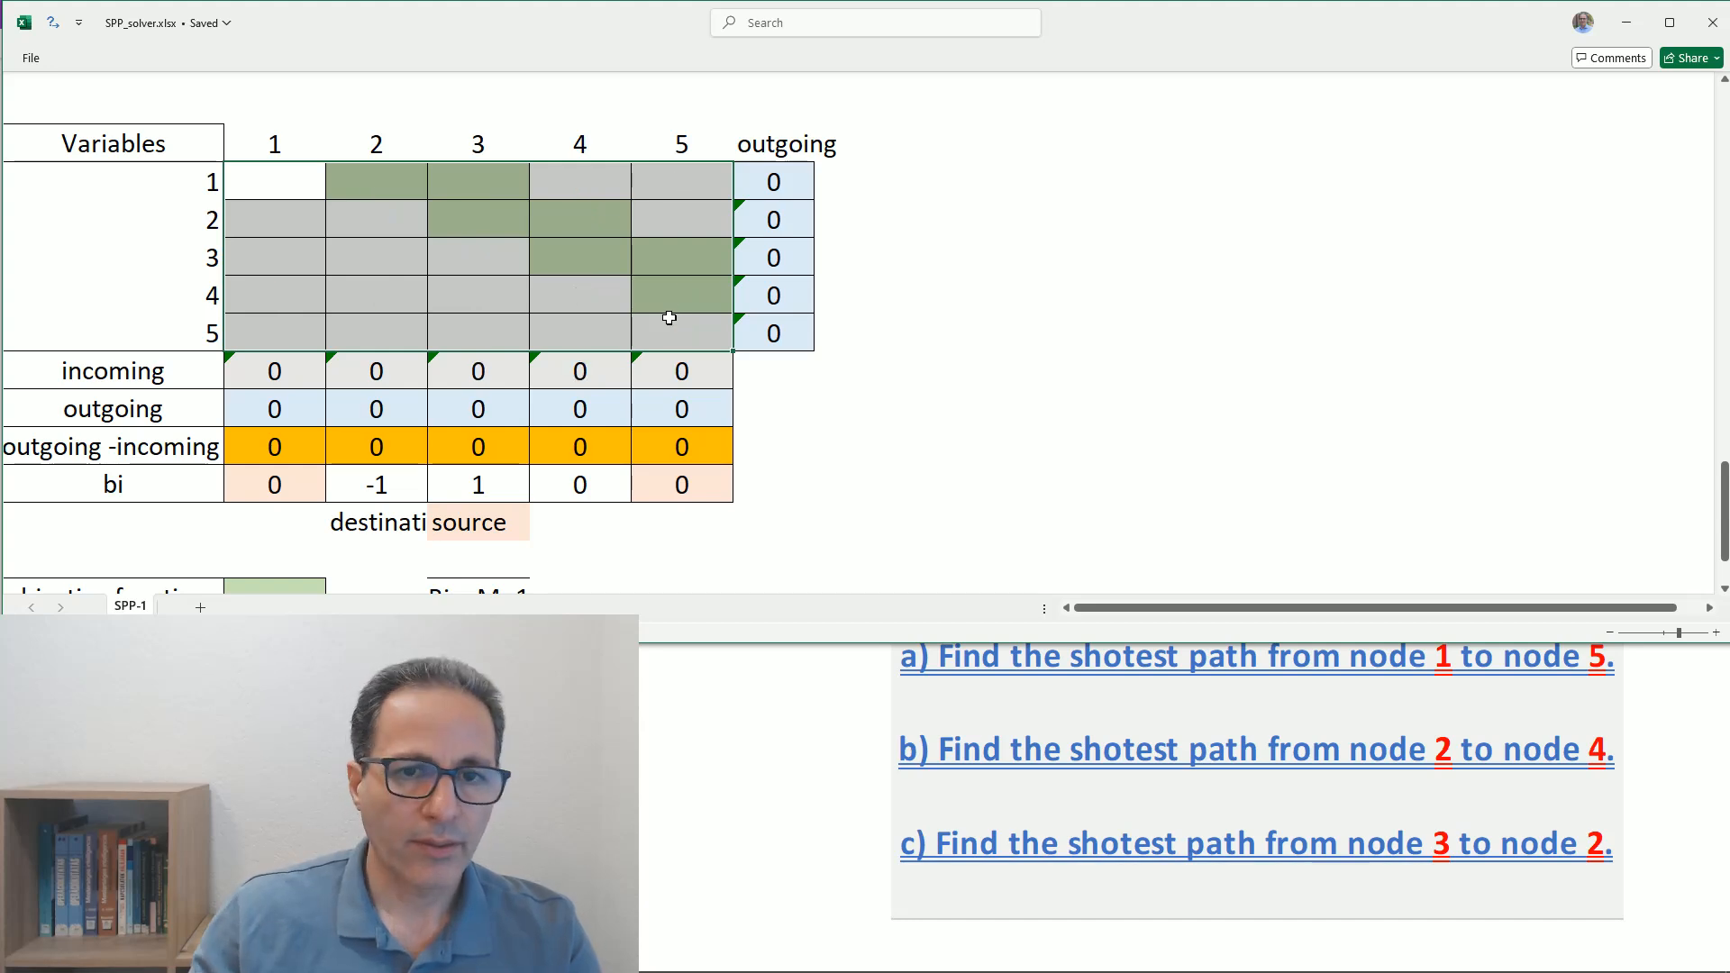
- Run Solver with the existing Simplex LP setup to minimize the objective function z for the path from node 3 to node 2
{"action": "scroll", "coordinate": [699, 352], "scroll_direction": "down", "scroll_amount": 2}
{"action": "left_click", "coordinate": [274, 407]}
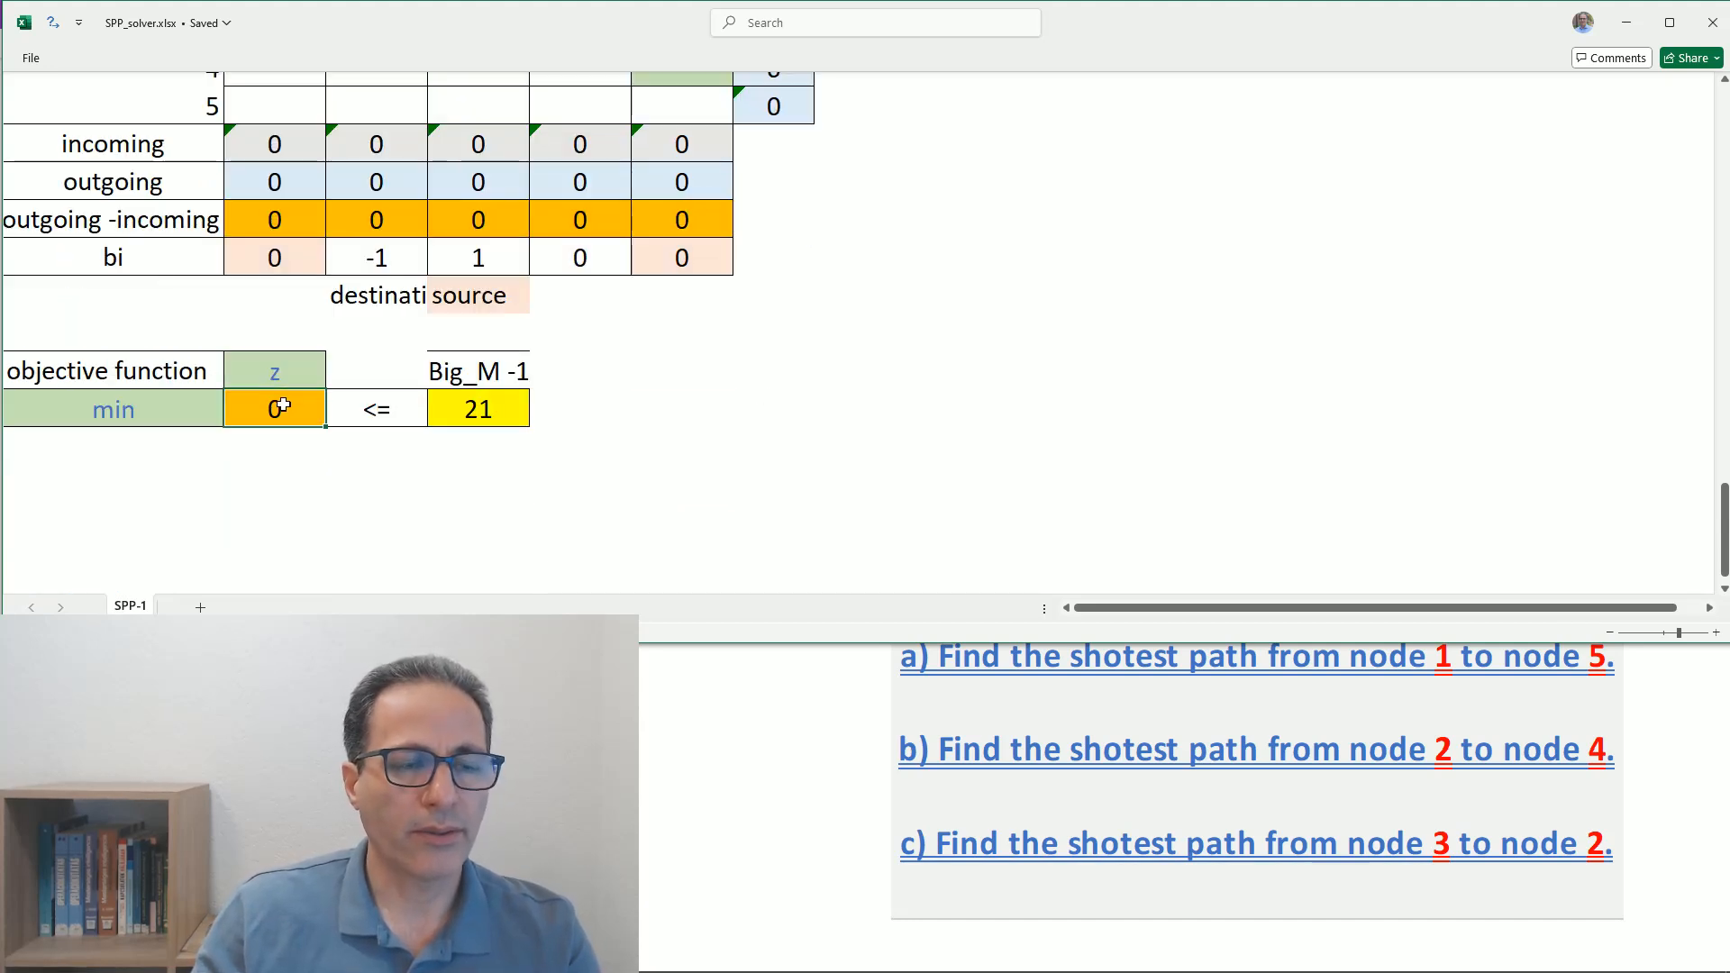
{"action": "left_click", "coordinate": [52, 23]}
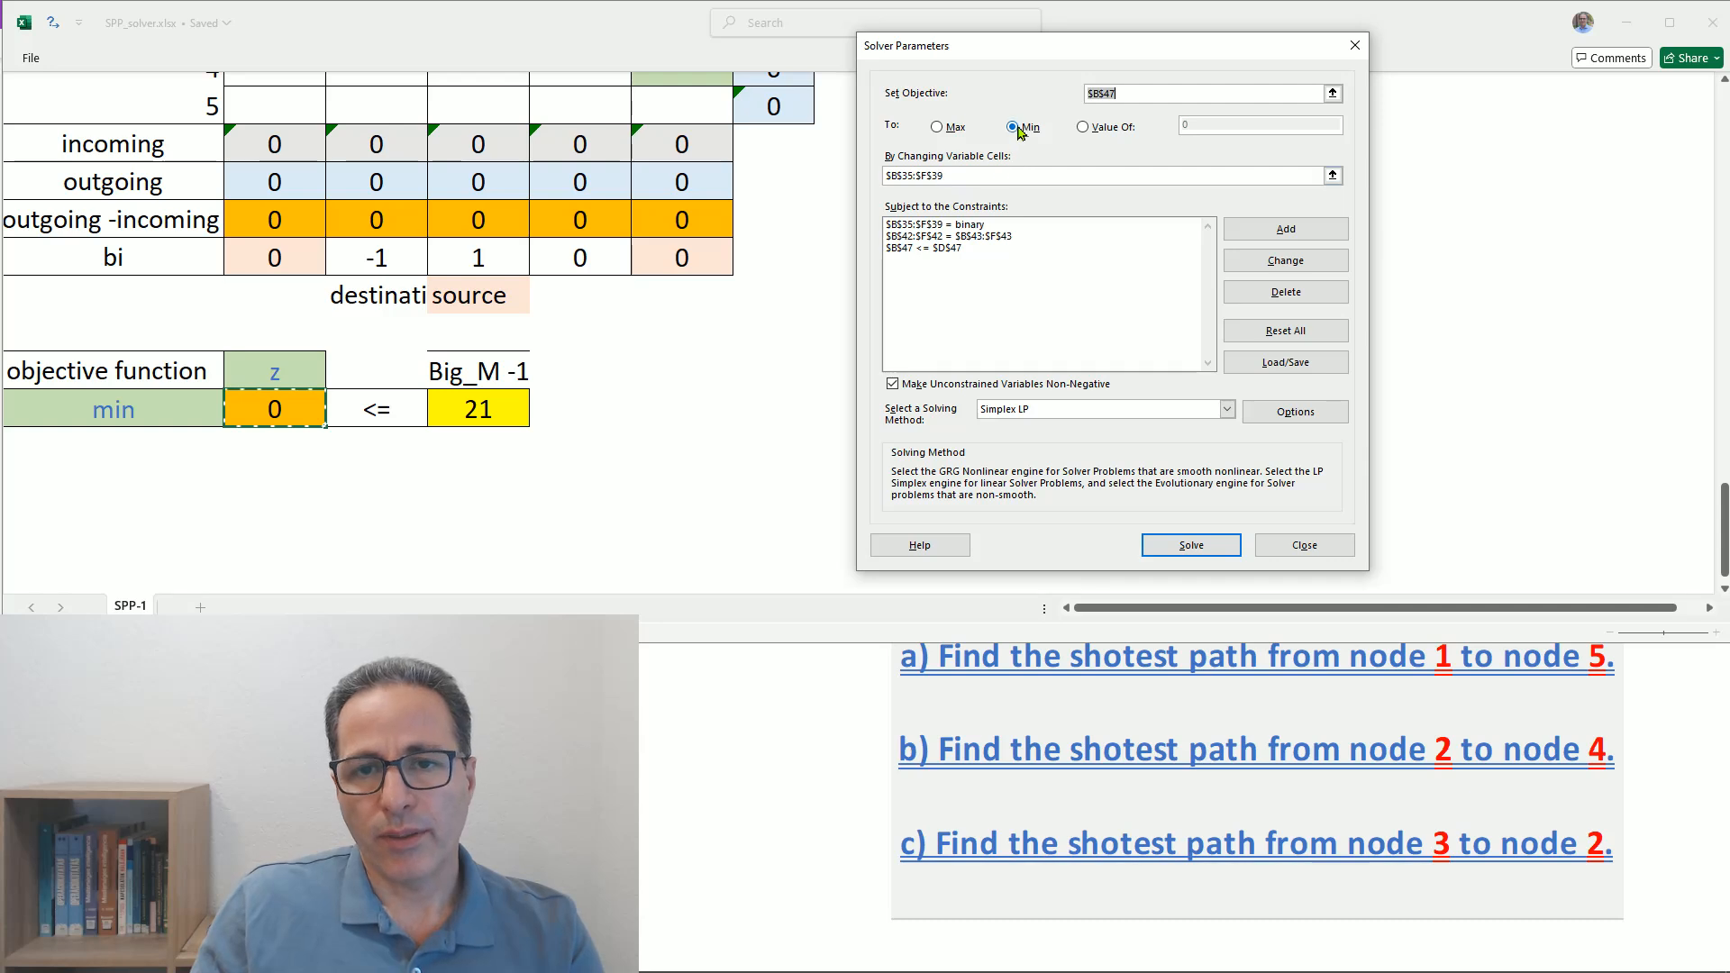
{"action": "left_click", "coordinate": [1187, 546]}
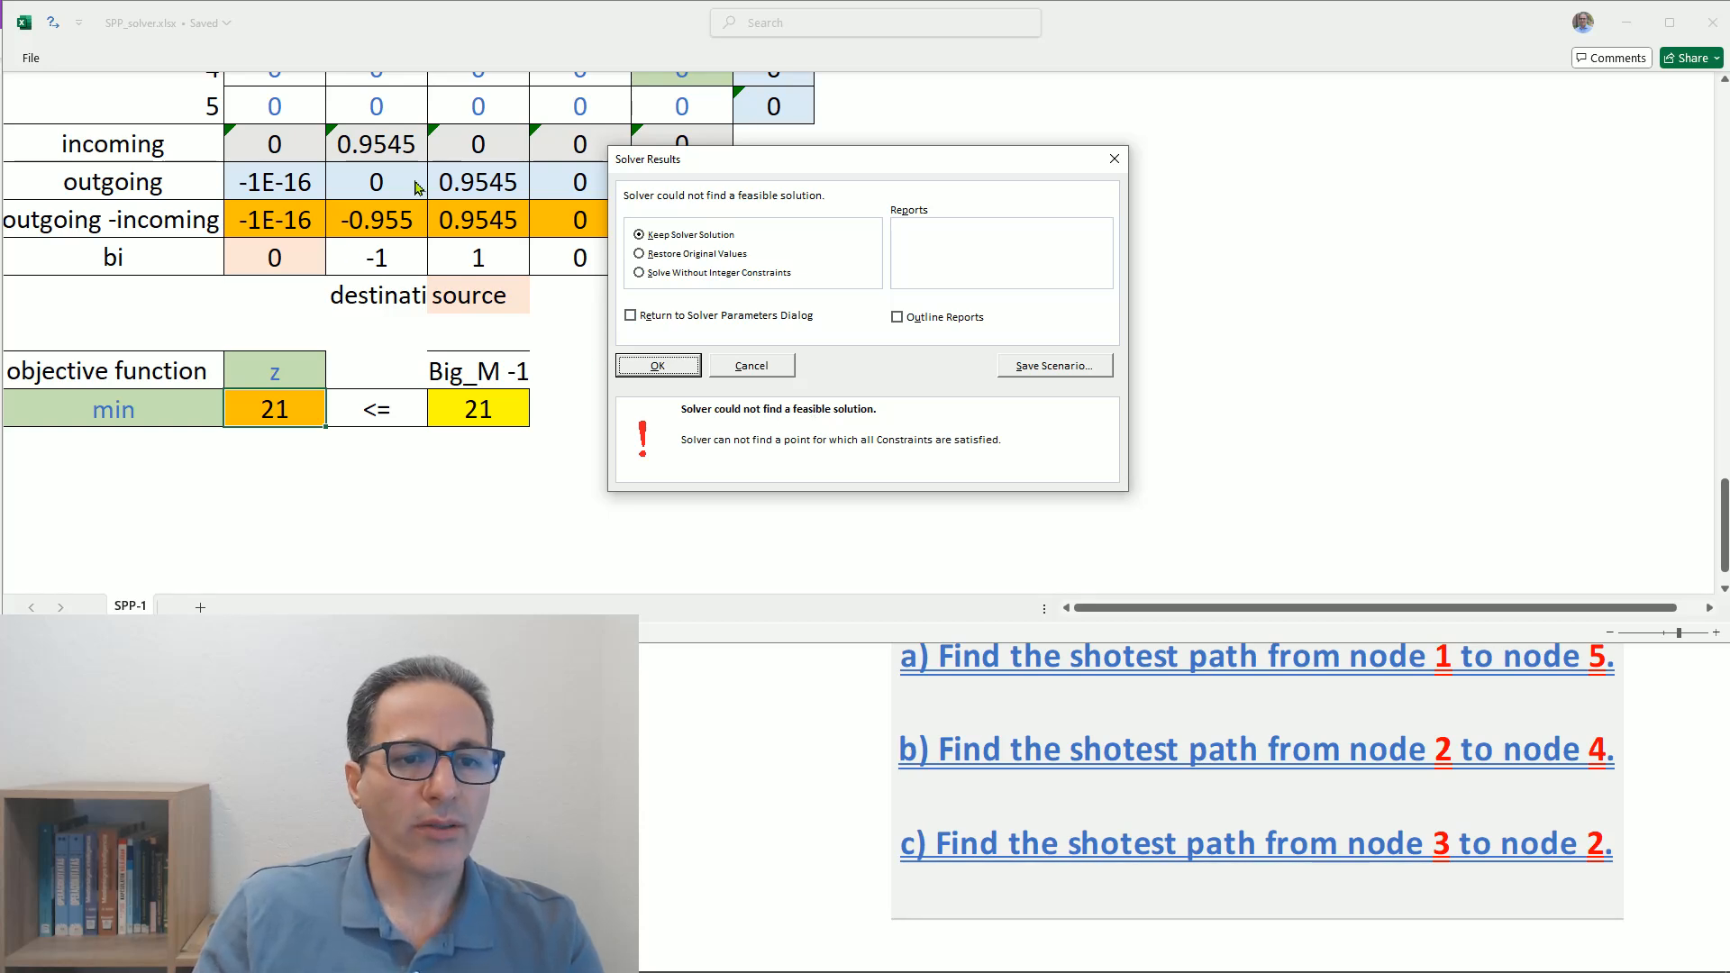
- Move the Solver results clear of the table and restore the original values of the variable cells
{"action": "left_click_drag", "start_coordinate": [837, 173], "coordinate": [875, 253]}
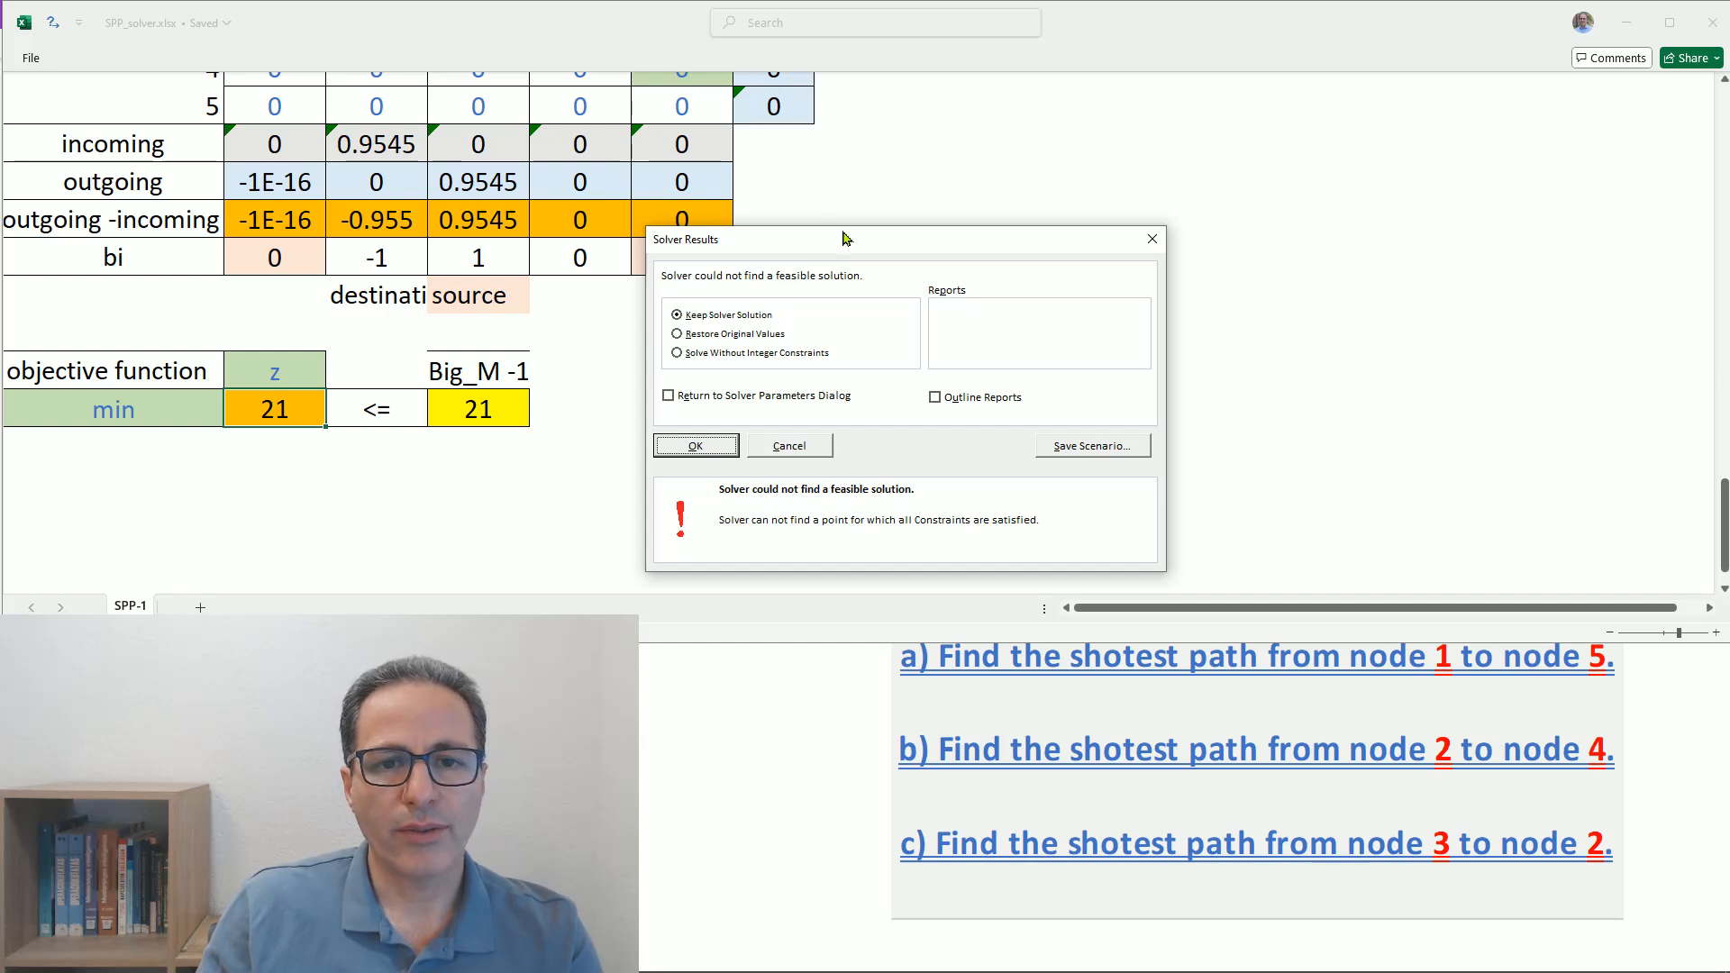
{"action": "left_click_drag", "start_coordinate": [845, 237], "coordinate": [1136, 247]}
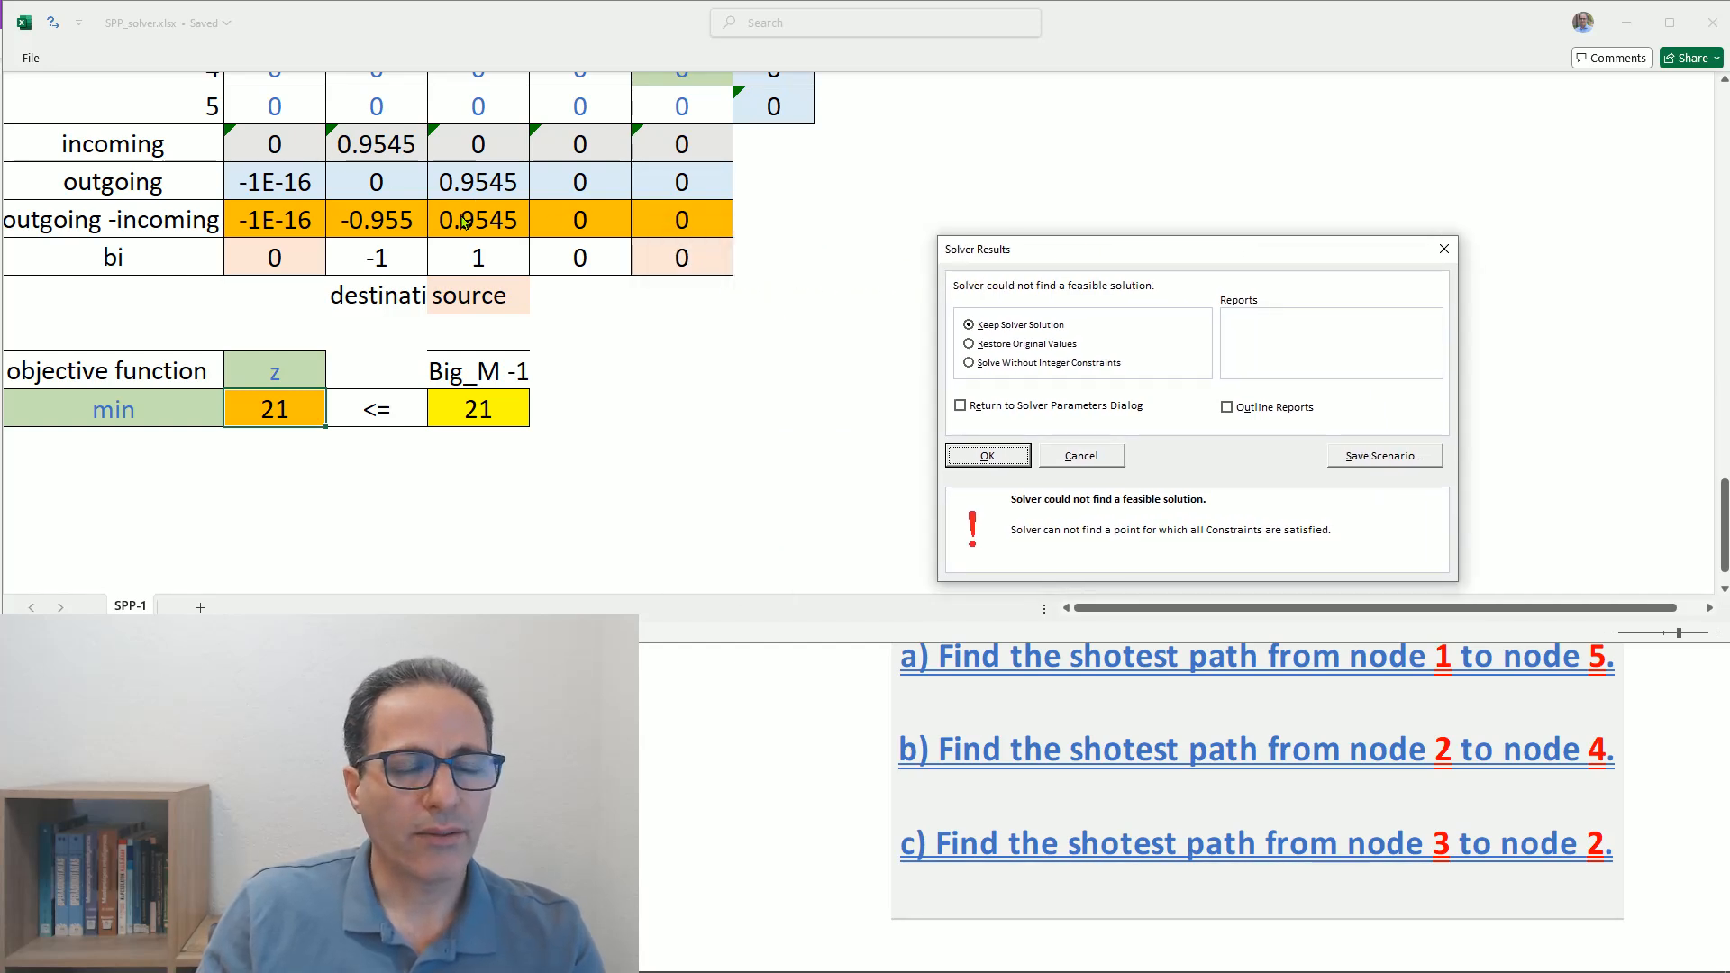
{"action": "left_click", "coordinate": [970, 344]}
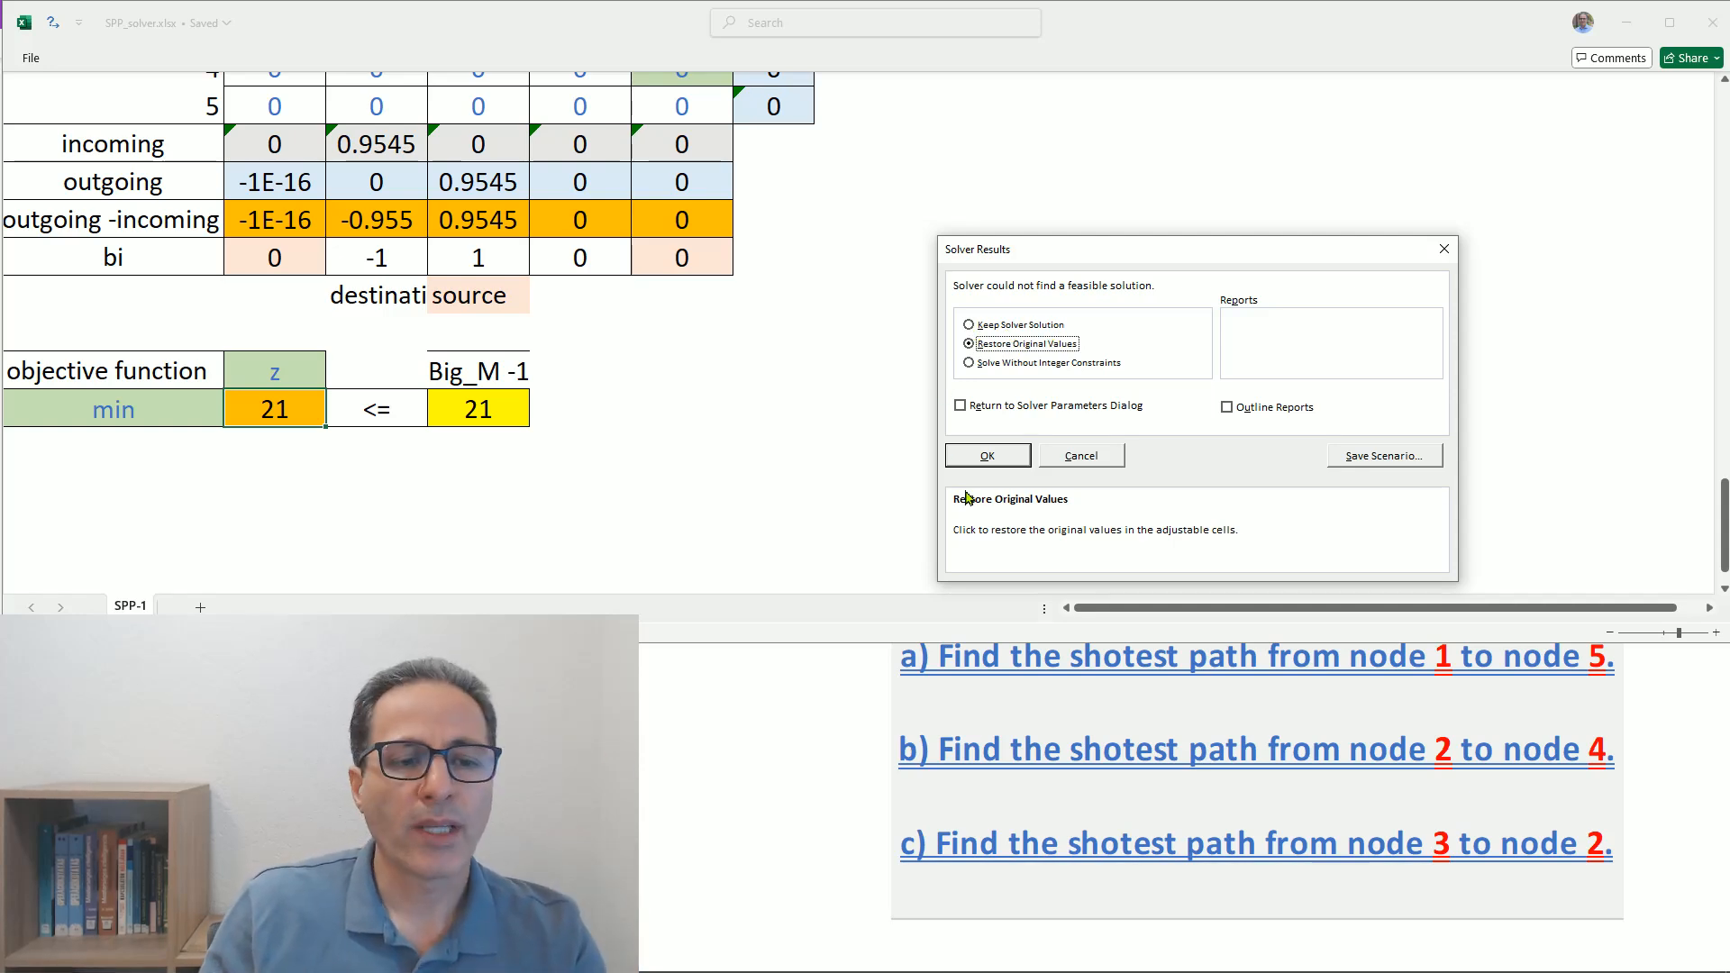
{"action": "left_click", "coordinate": [987, 455]}
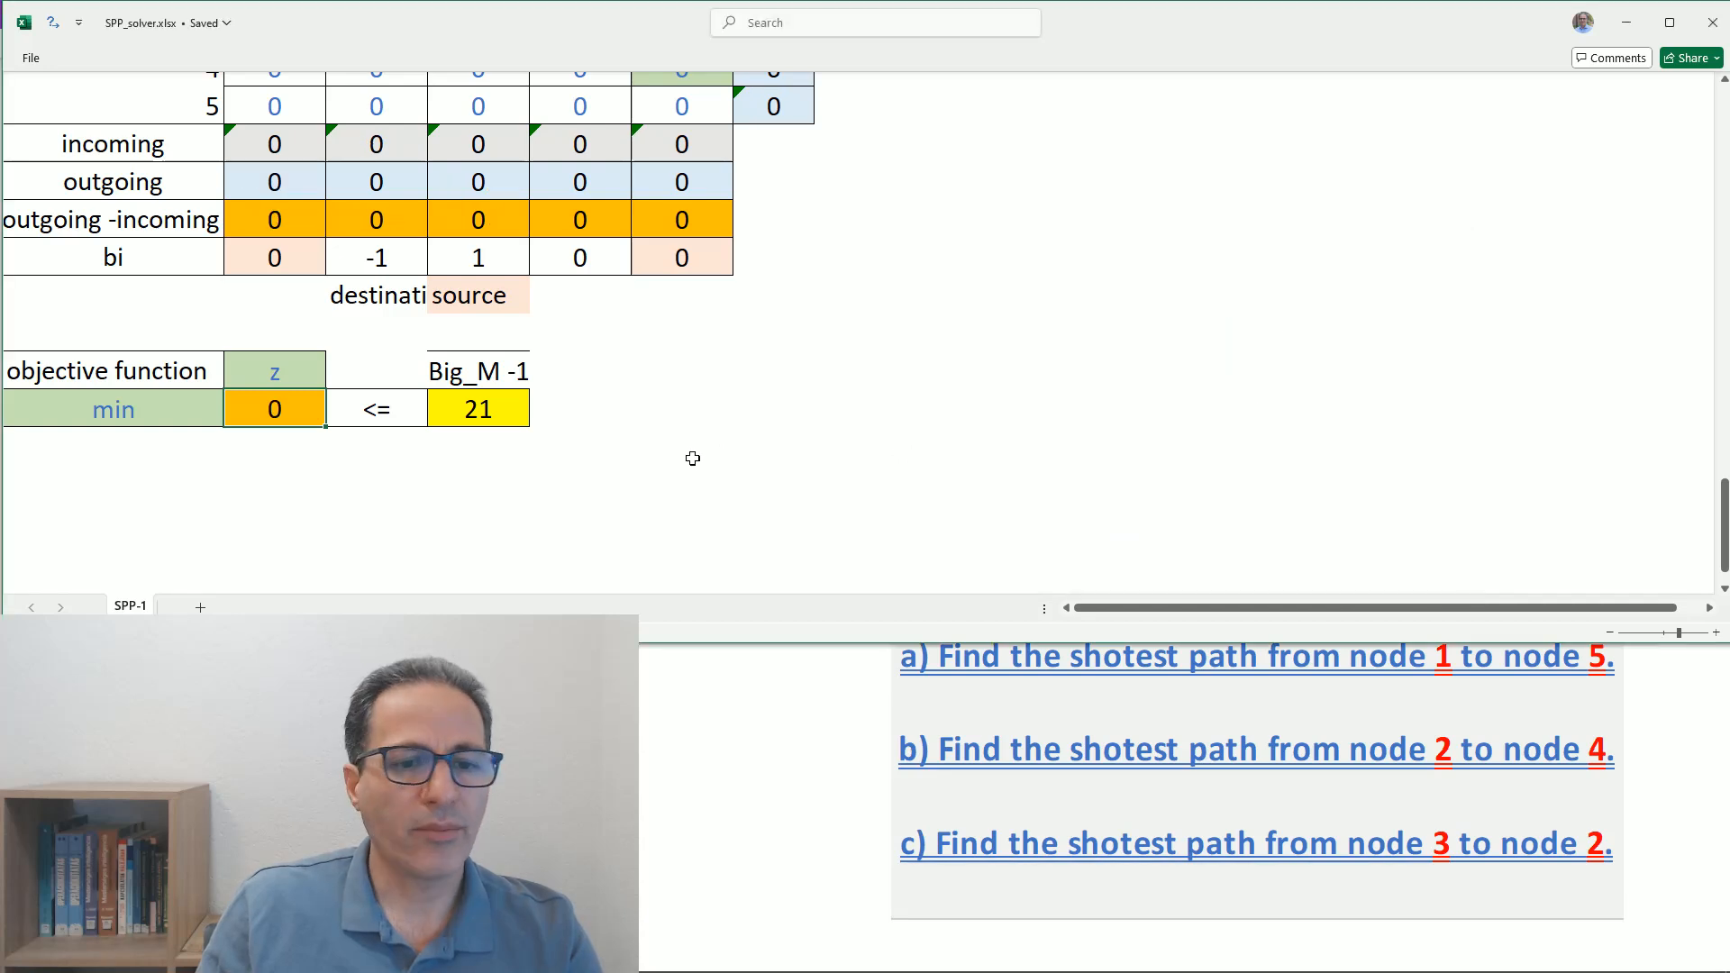
- Enter DNE as the answer to question c in the answer block below the questions
{"action": "scroll", "coordinate": [630, 446], "scroll_direction": "up", "scroll_amount": 10}
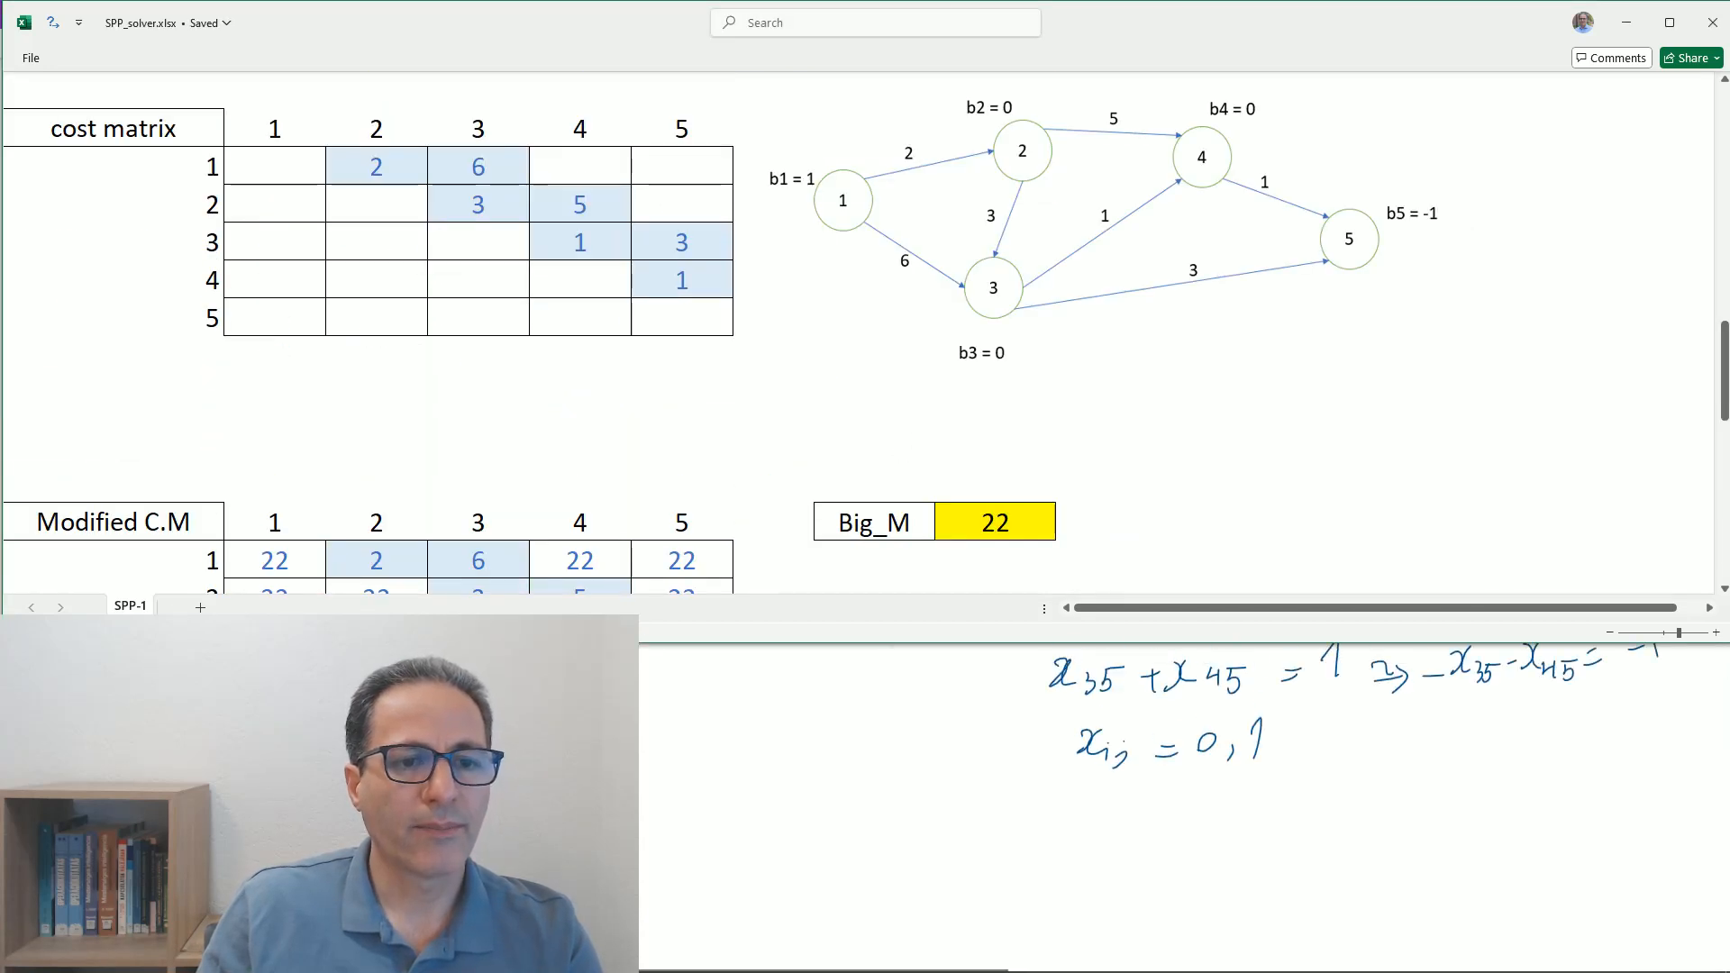
{"action": "scroll", "coordinate": [551, 431], "scroll_direction": "up", "scroll_amount": 2}
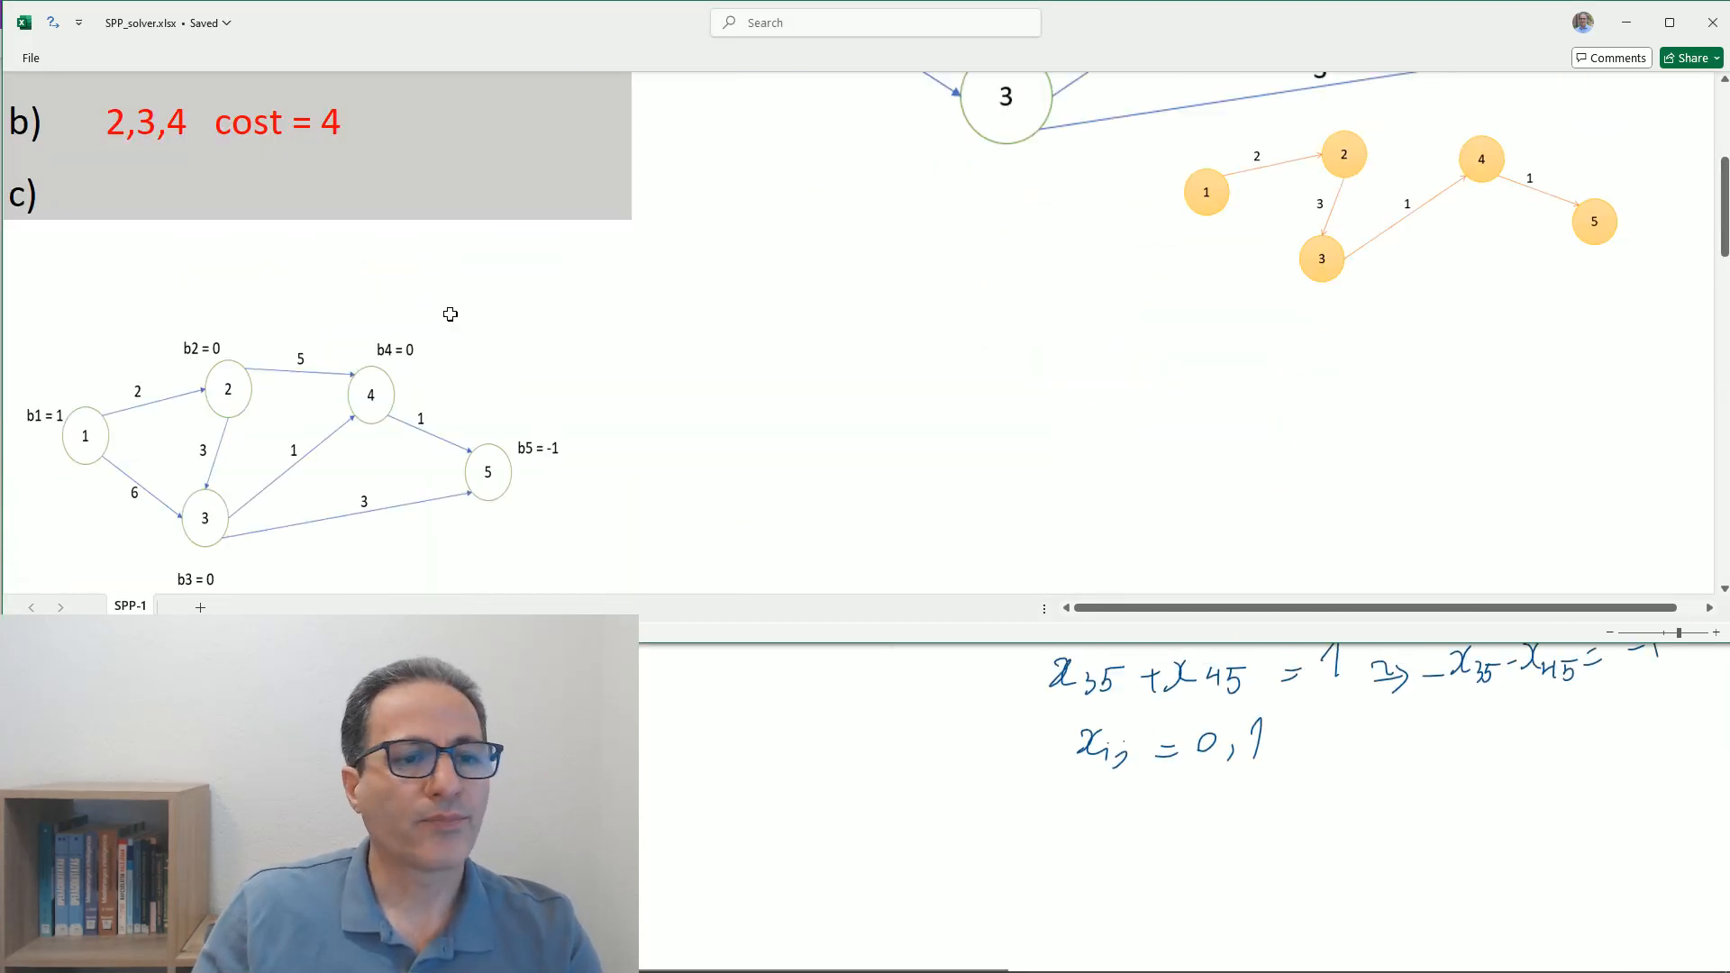
{"action": "scroll", "coordinate": [326, 326], "scroll_direction": "up", "scroll_amount": 2}
{"action": "scroll", "coordinate": [325, 326], "scroll_direction": "down", "scroll_amount": 1}
{"action": "left_click", "coordinate": [121, 301]}
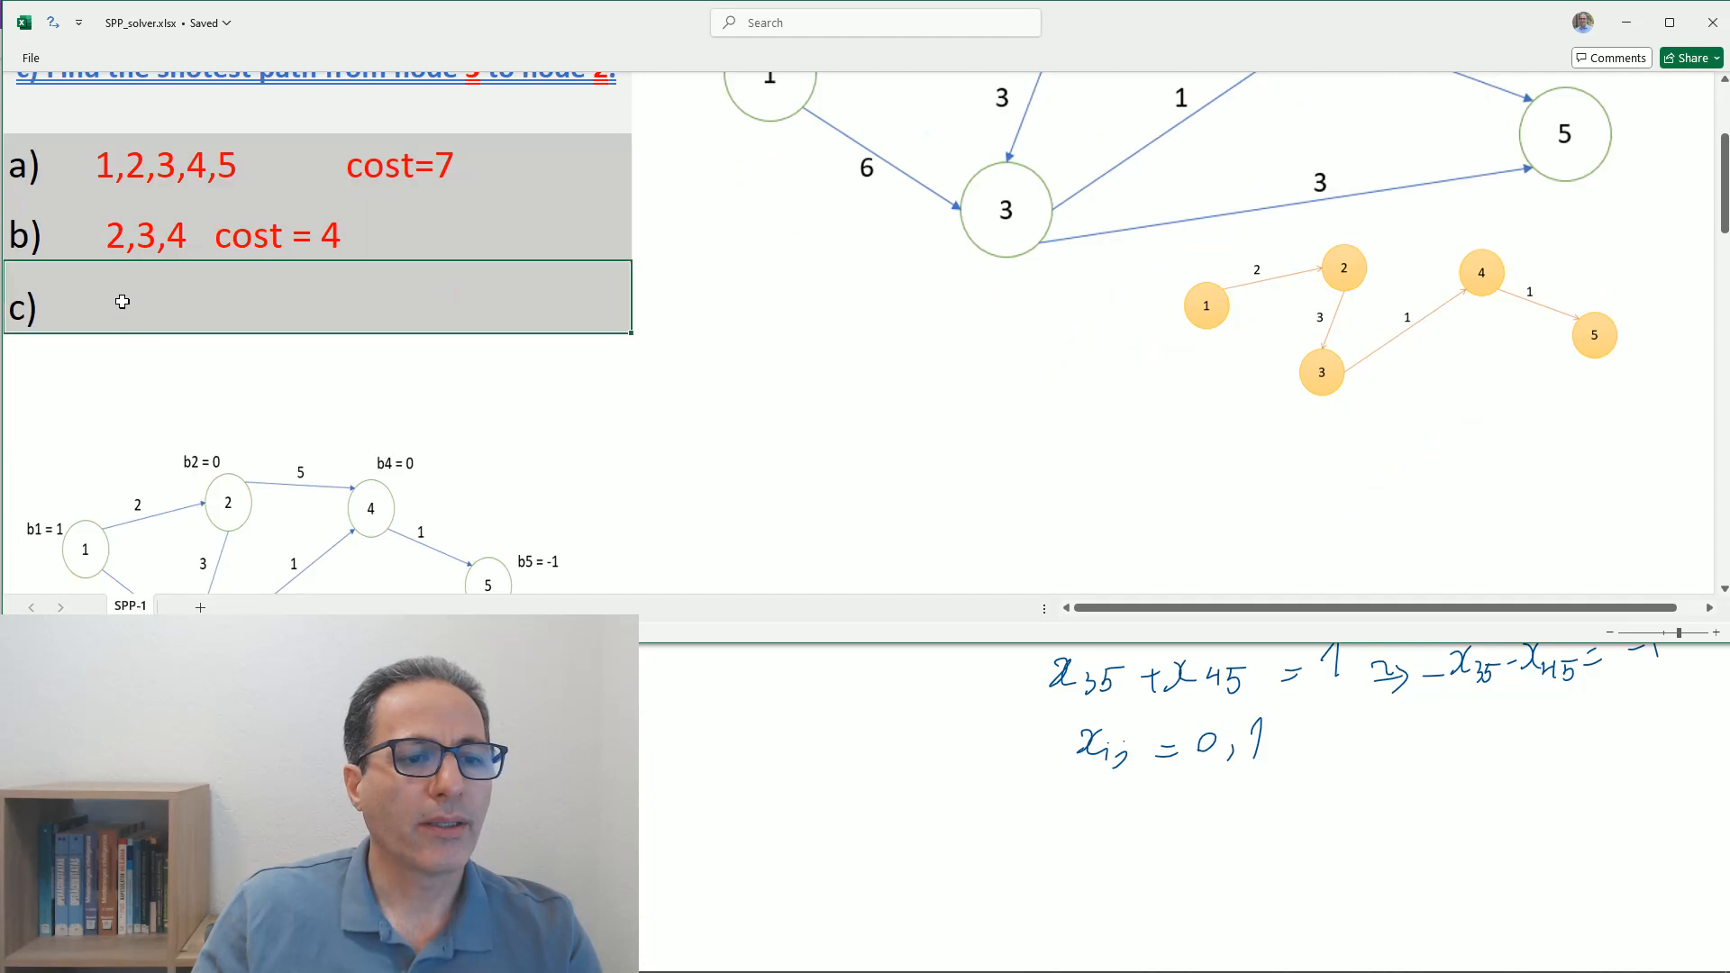
{"action": "scroll", "coordinate": [1112, 919], "scroll_direction": "up", "scroll_amount": 5}
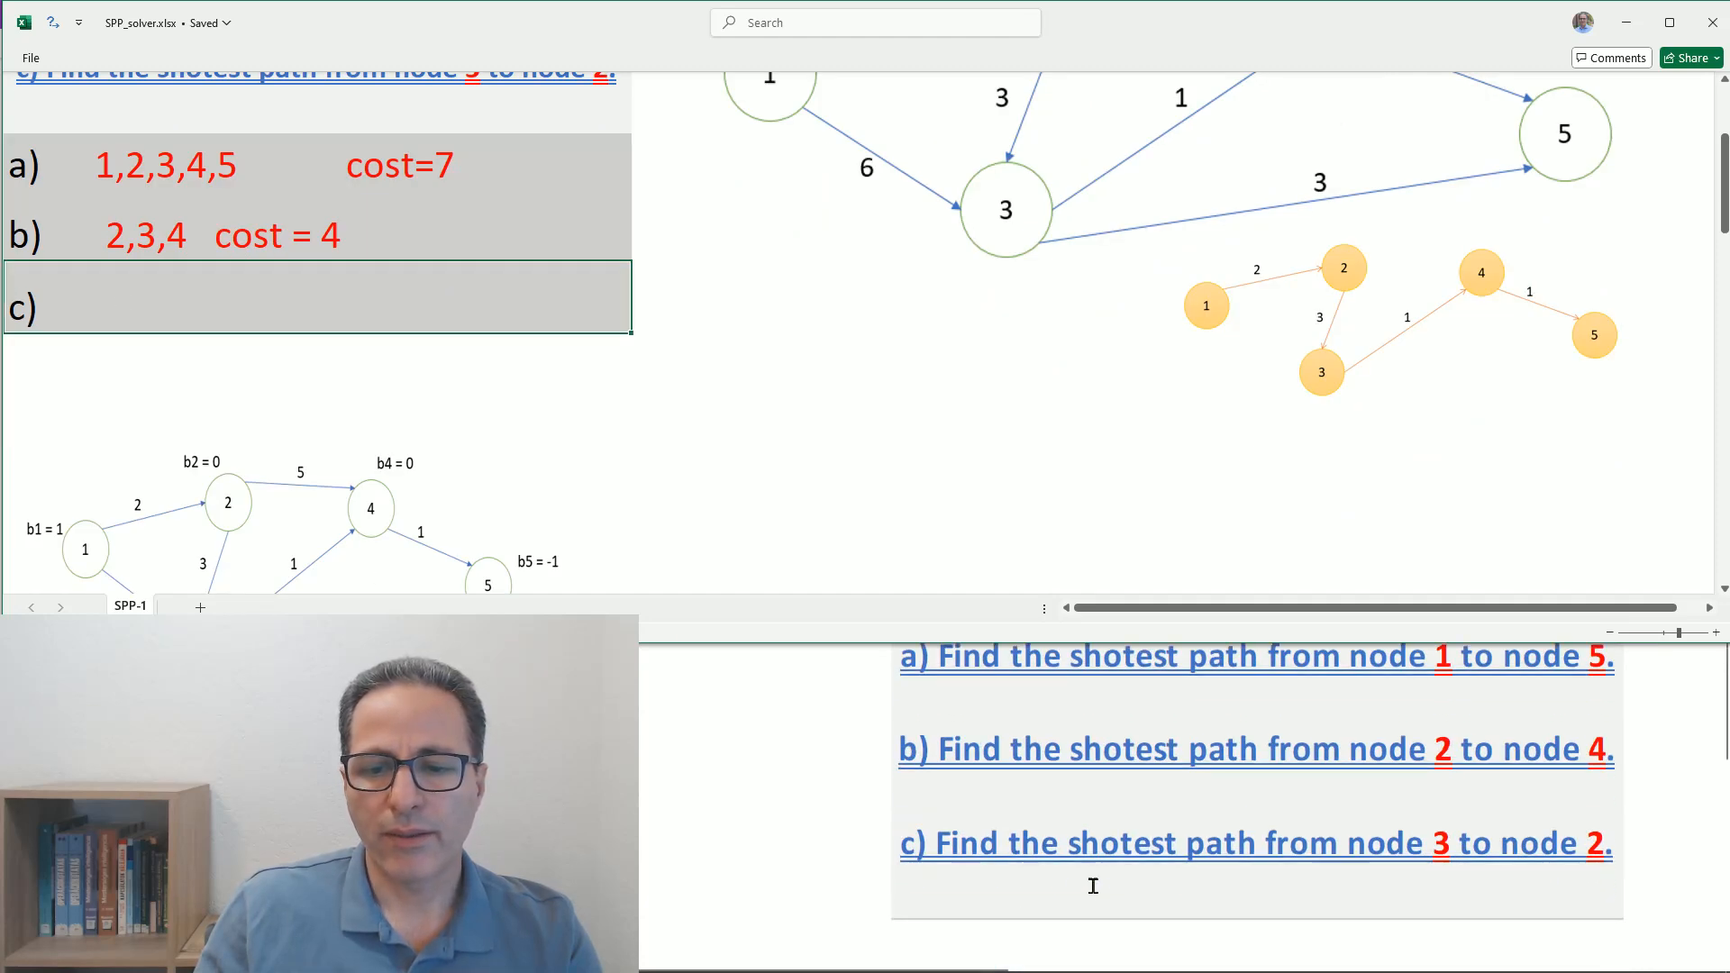
{"action": "double_click", "coordinate": [129, 301]}
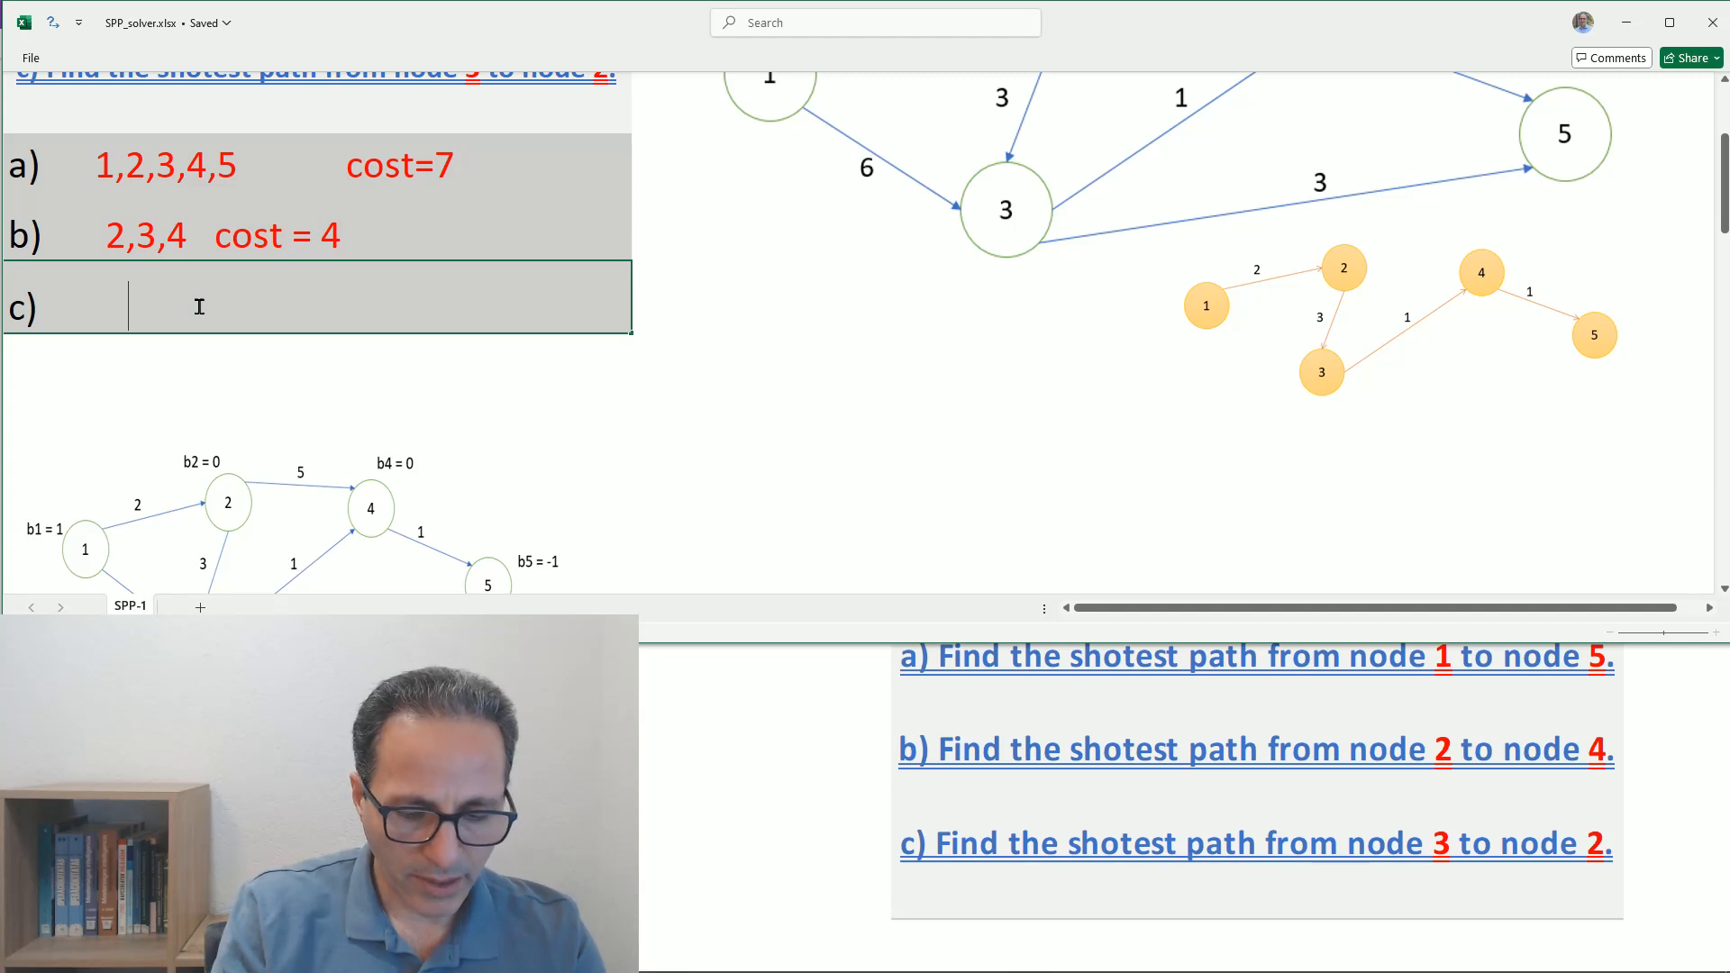
{"action": "type", "text": "D"}
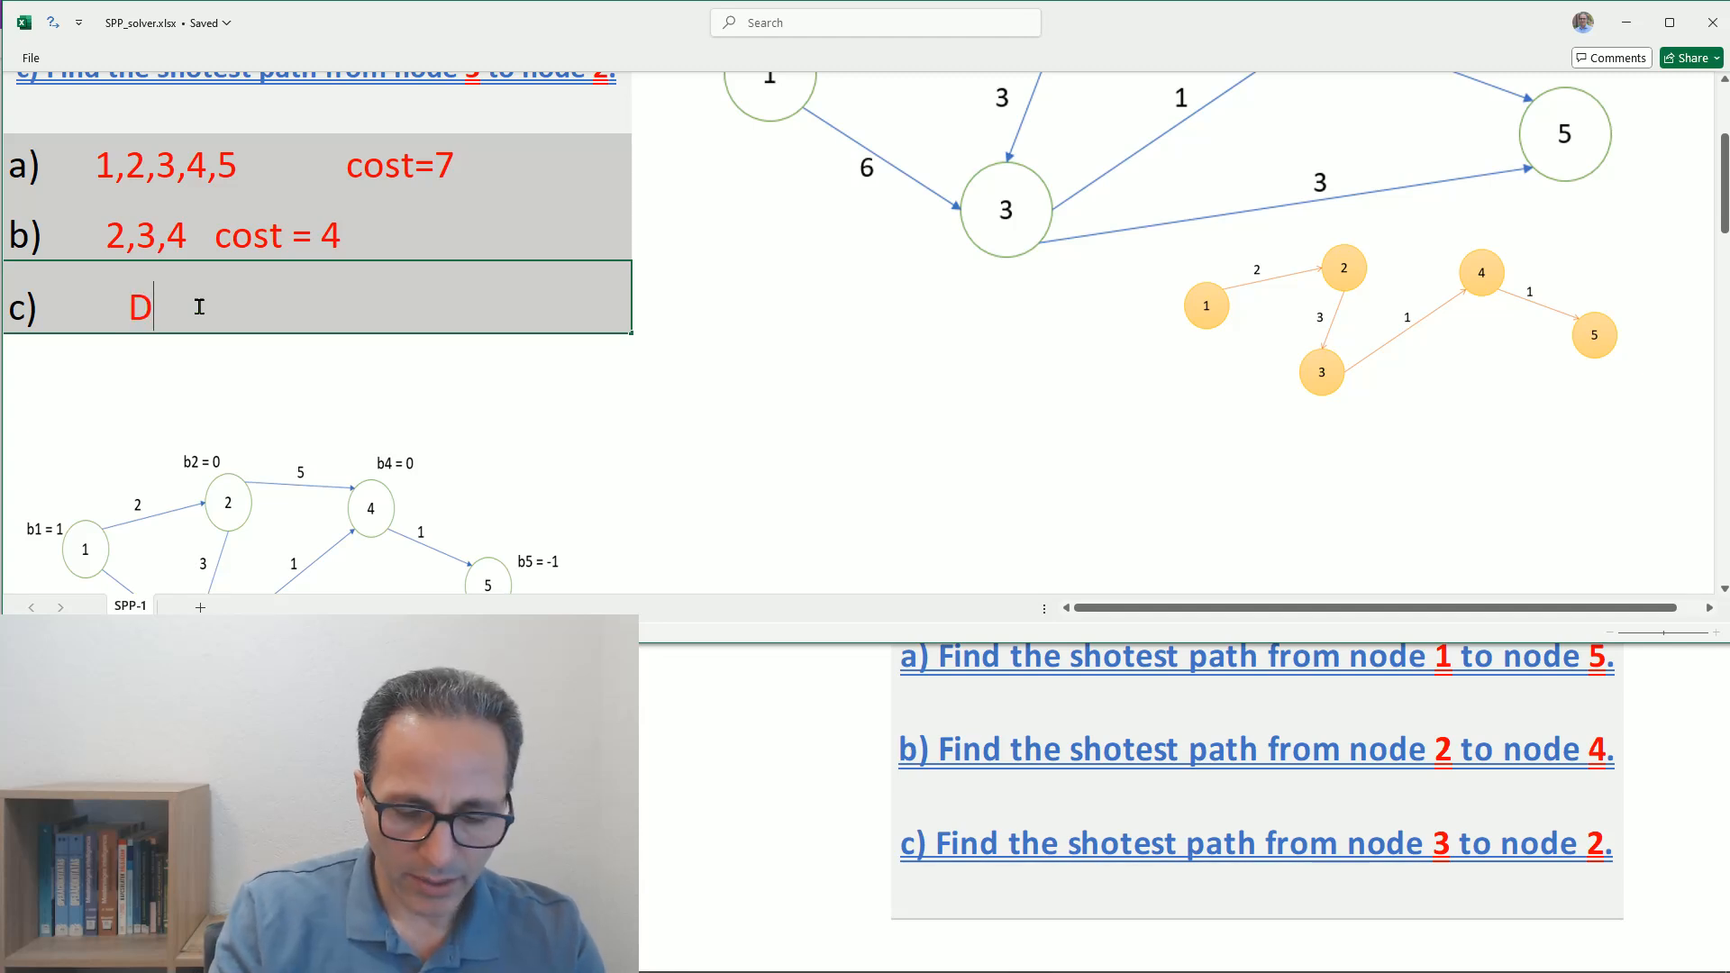
{"action": "type", "text": "NE"}
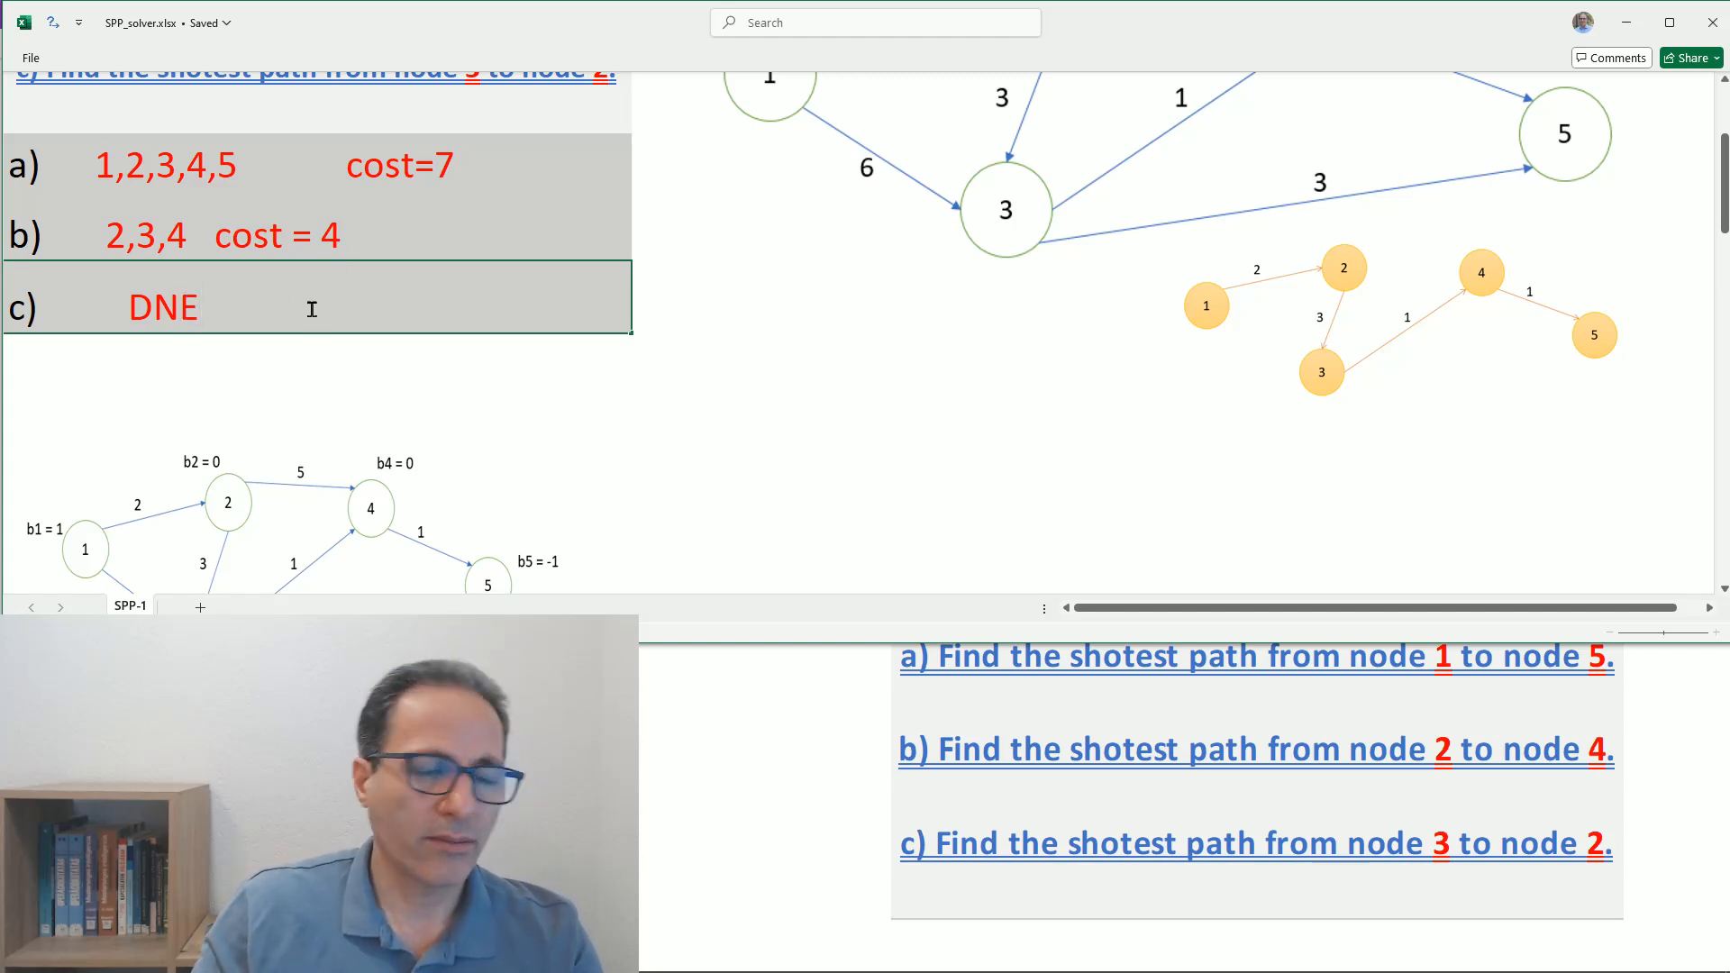
{"action": "left_click", "coordinate": [703, 319]}
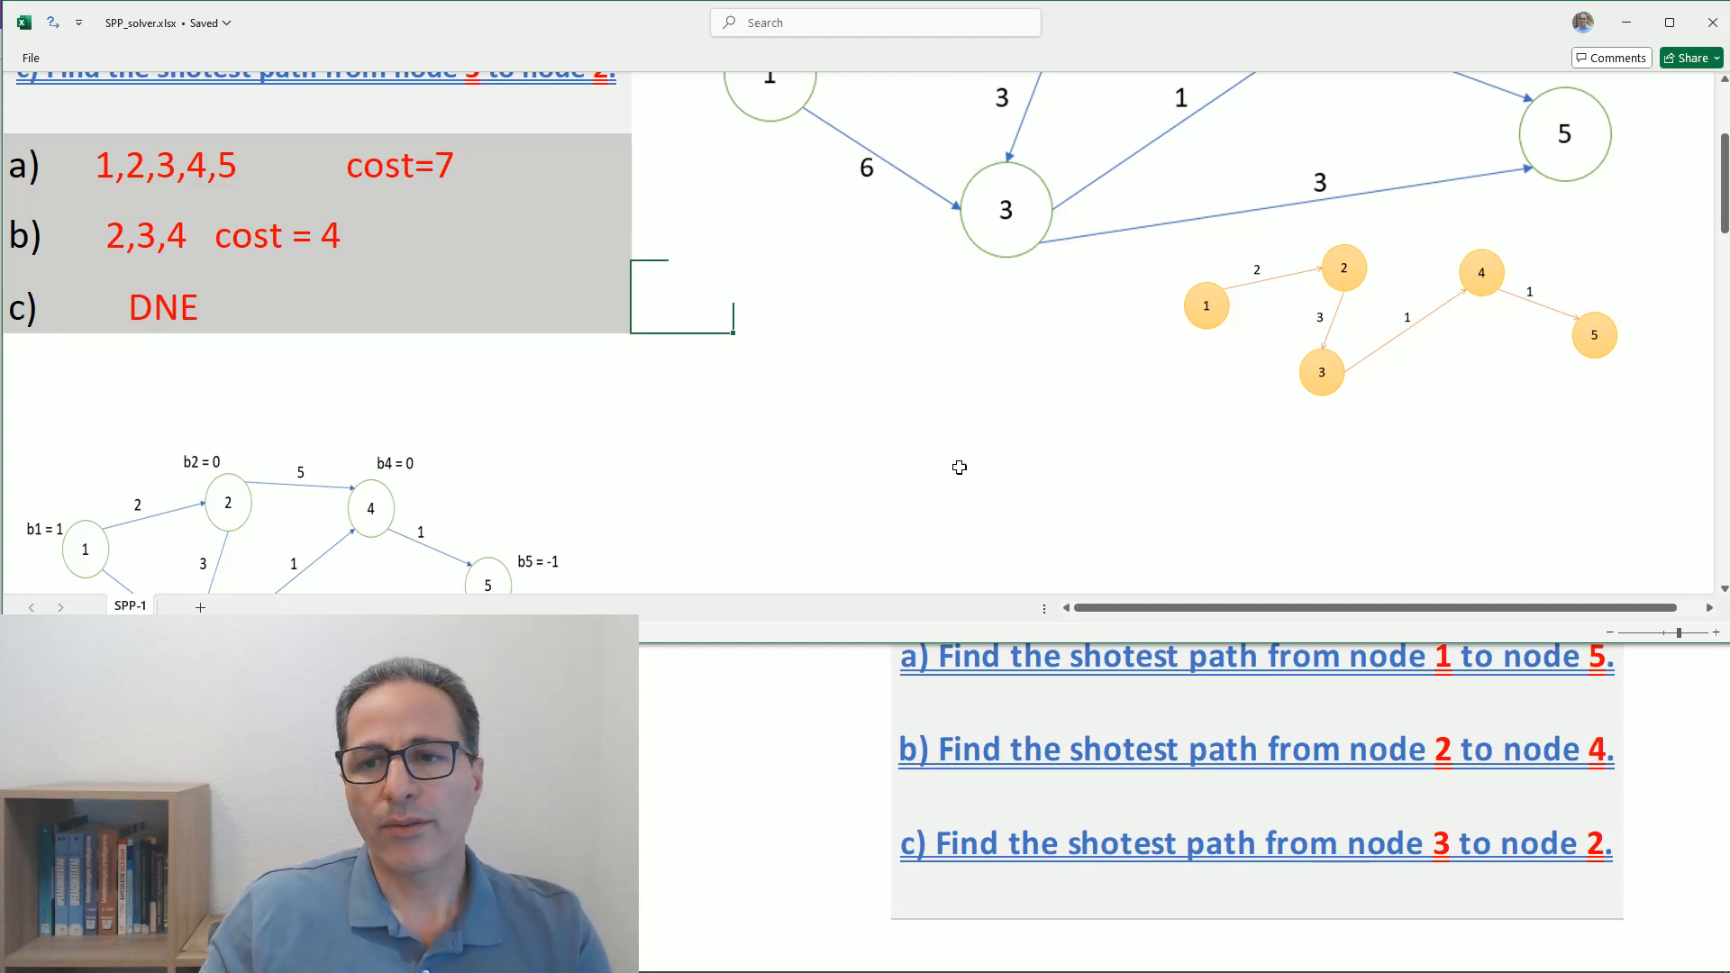
- Switch to the OneNote notes and review the handwritten model and manual answers against the worksheet's answers to questions a, b and c
{"action": "scroll", "coordinate": [959, 467], "scroll_direction": "up", "scroll_amount": 4}
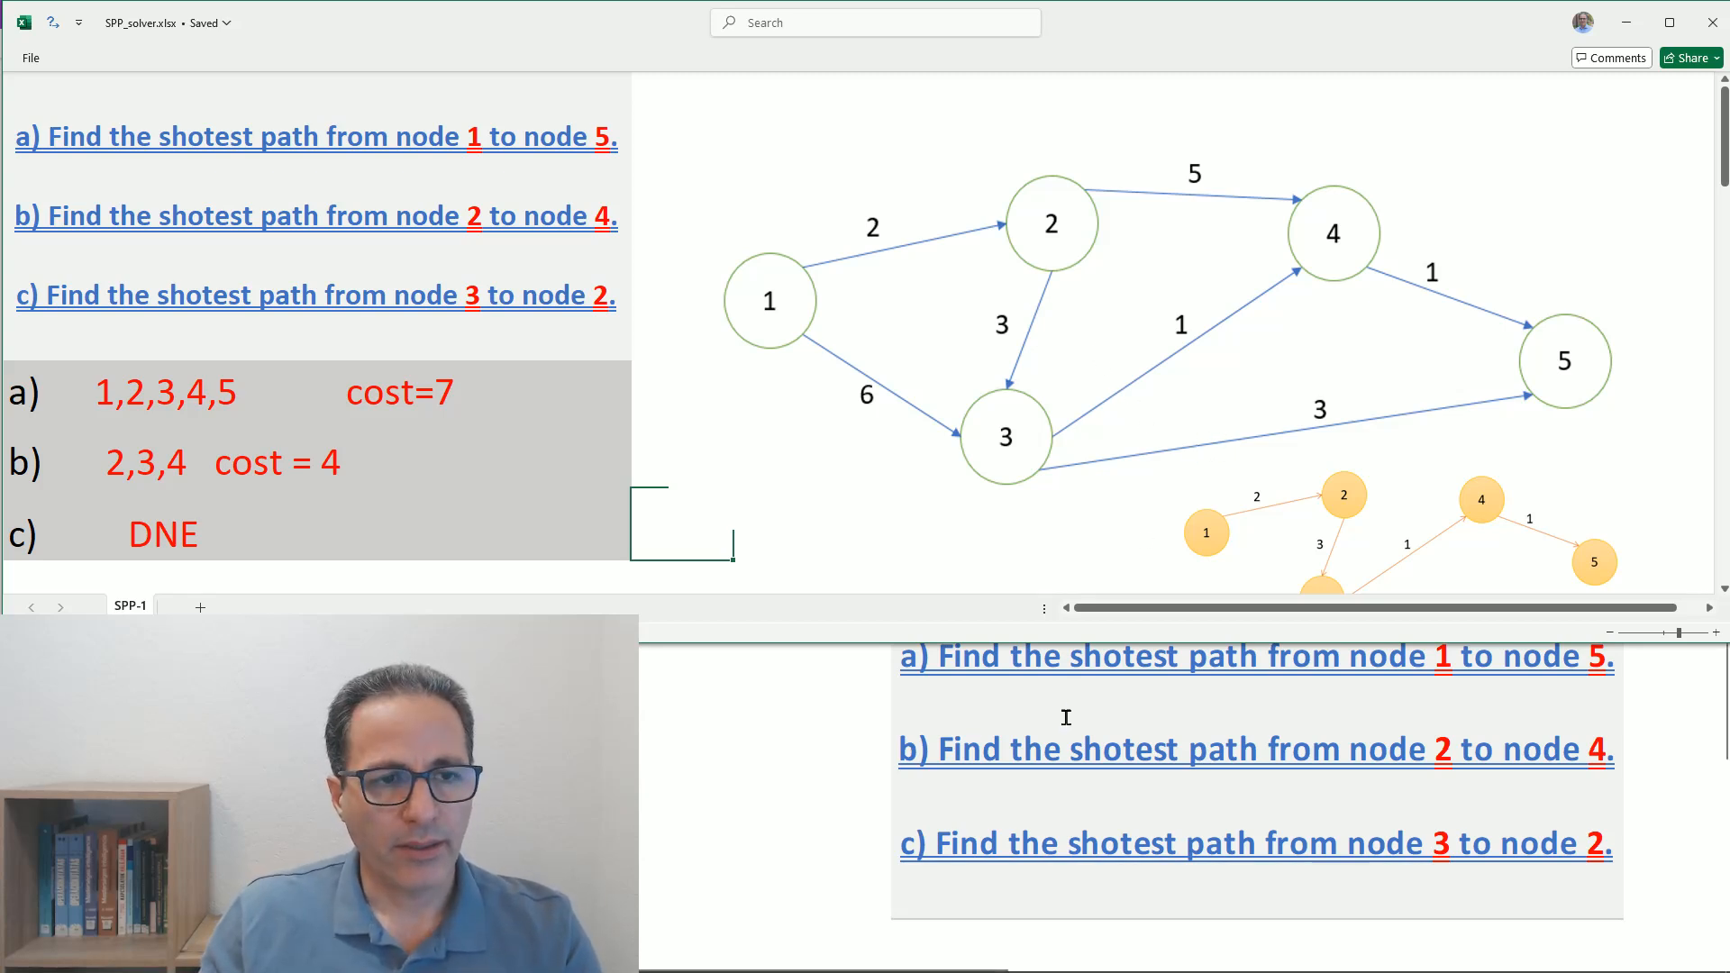
{"action": "scroll", "coordinate": [1122, 357], "scroll_direction": "down", "scroll_amount": 6}
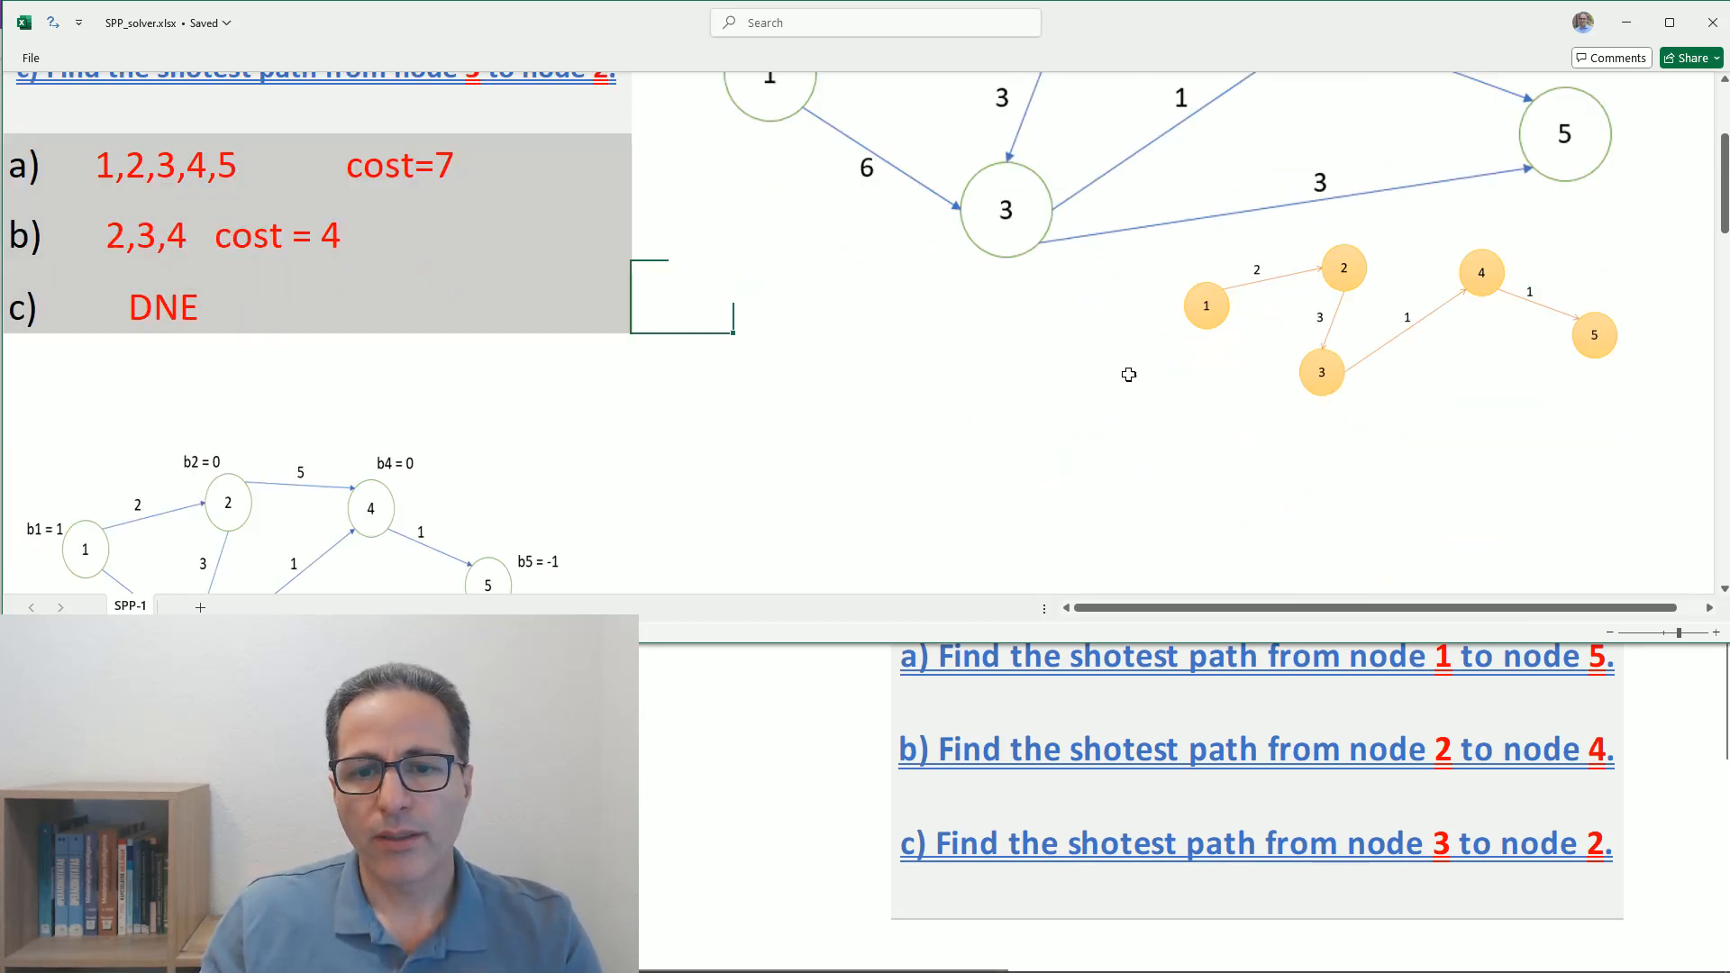
{"action": "left_click", "coordinate": [797, 773]}
{"action": "scroll", "coordinate": [865, 712], "scroll_direction": "down", "scroll_amount": 10}
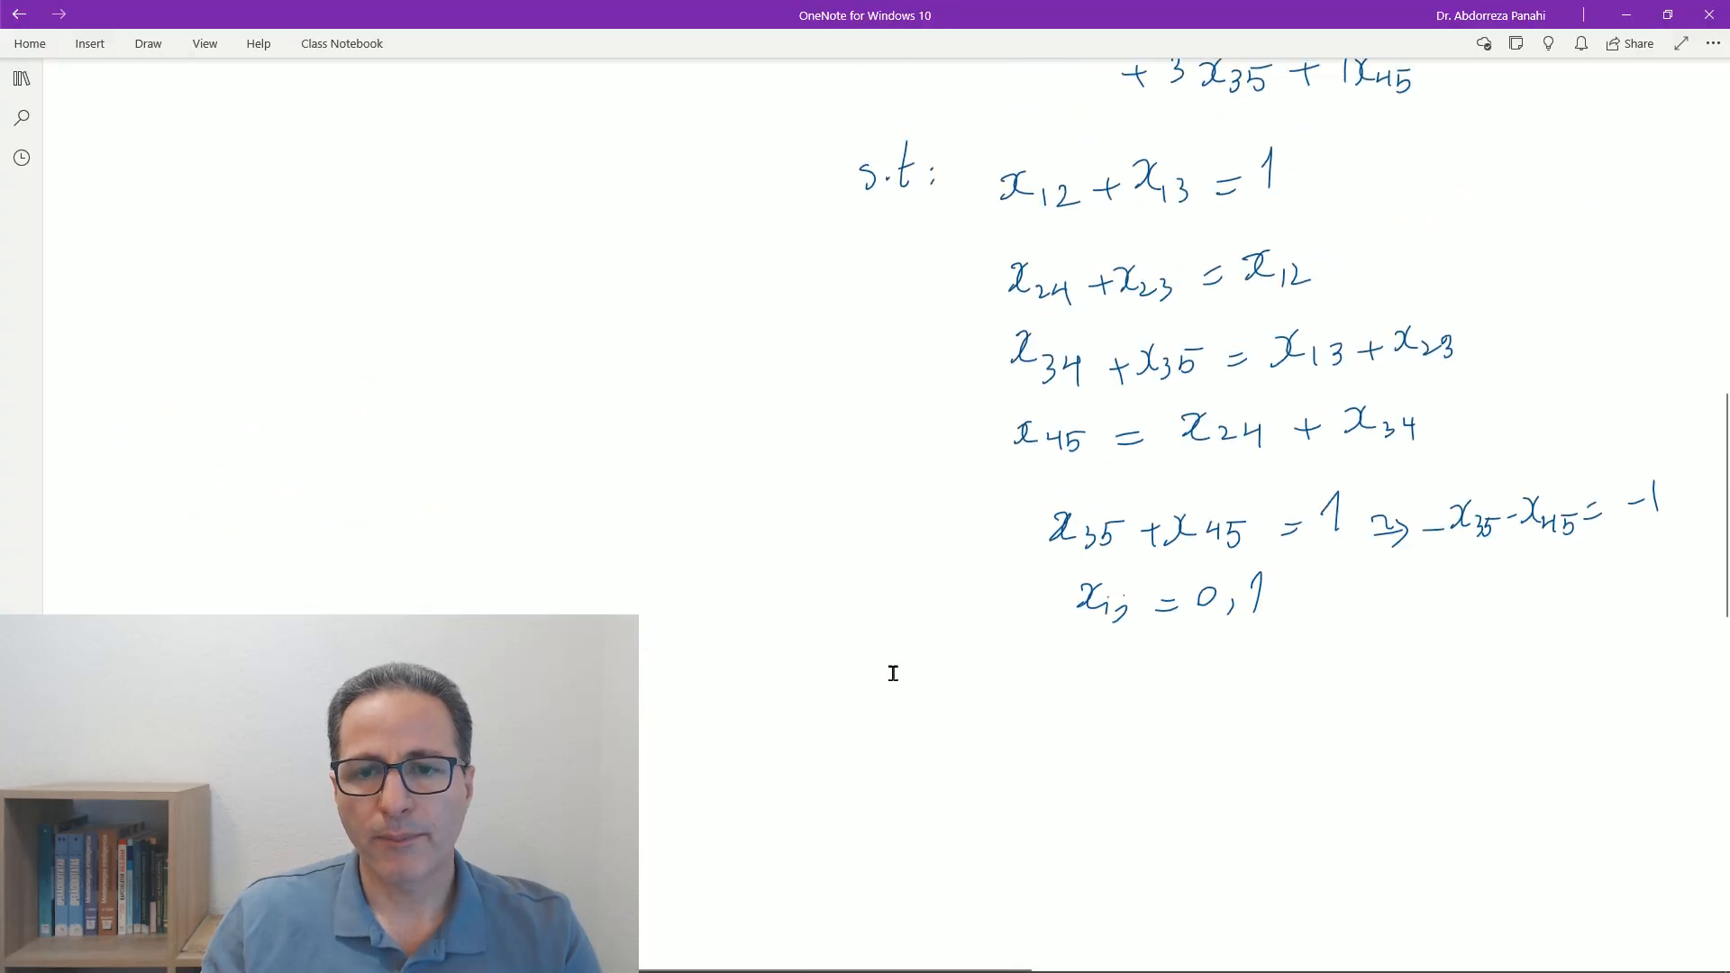
{"action": "scroll", "coordinate": [892, 667], "scroll_direction": "up", "scroll_amount": 4}
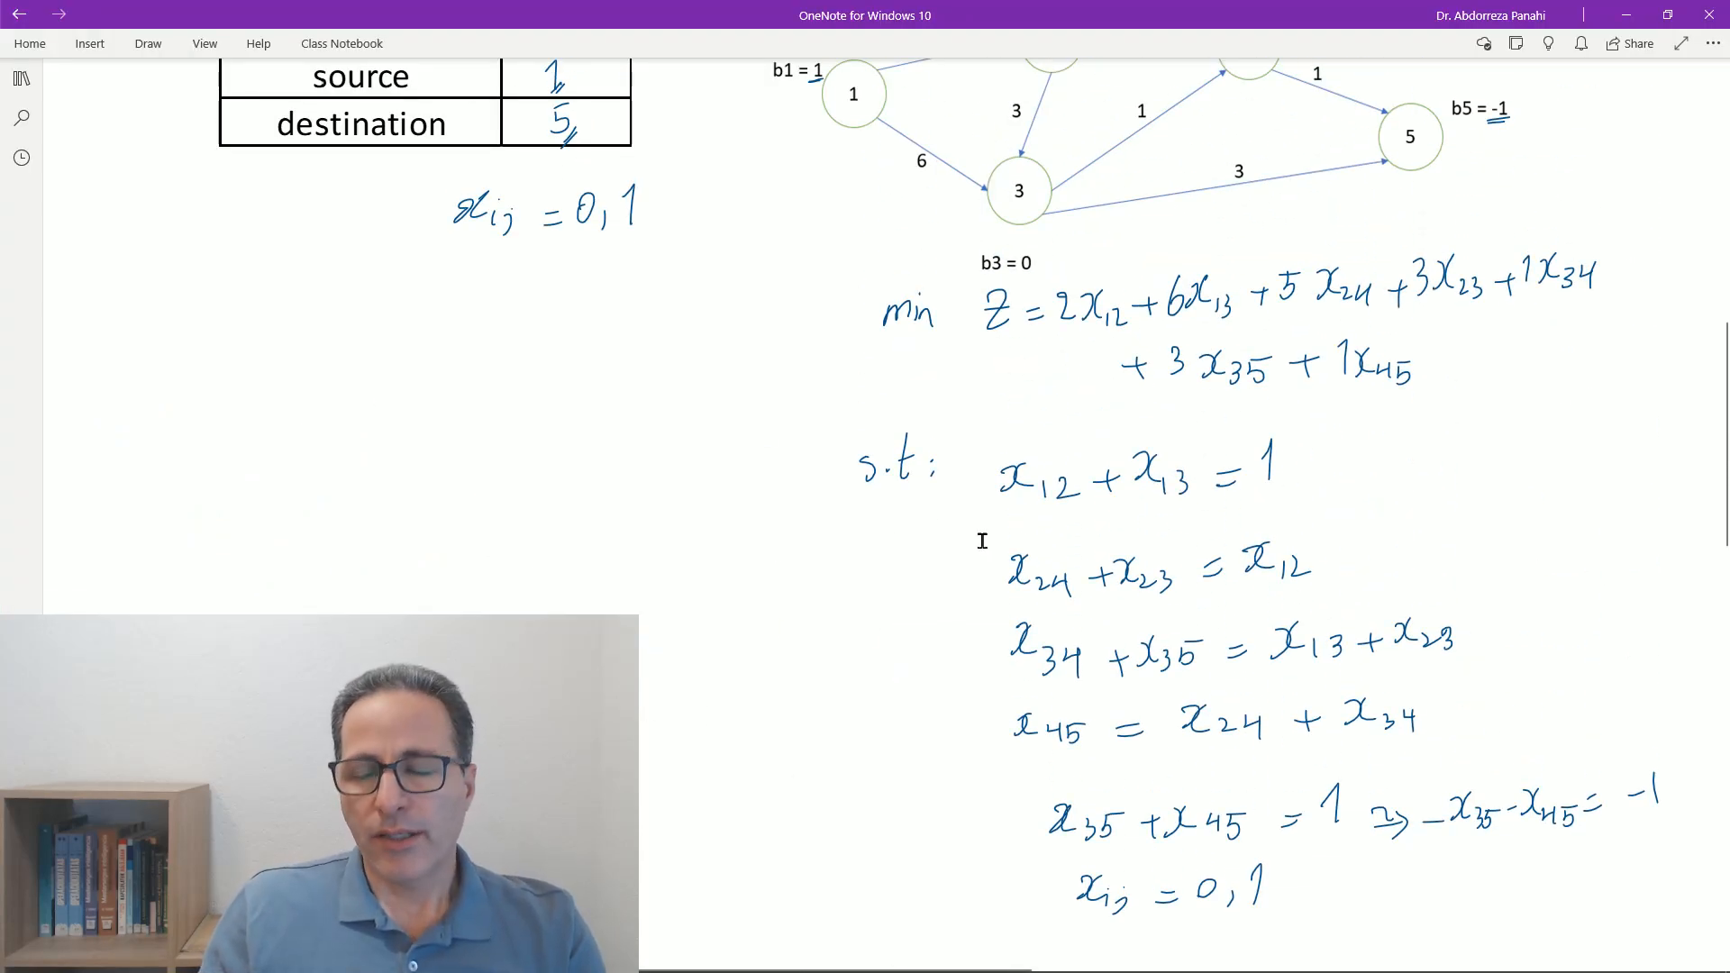
{"action": "scroll", "coordinate": [1177, 433], "scroll_direction": "up", "scroll_amount": 2}
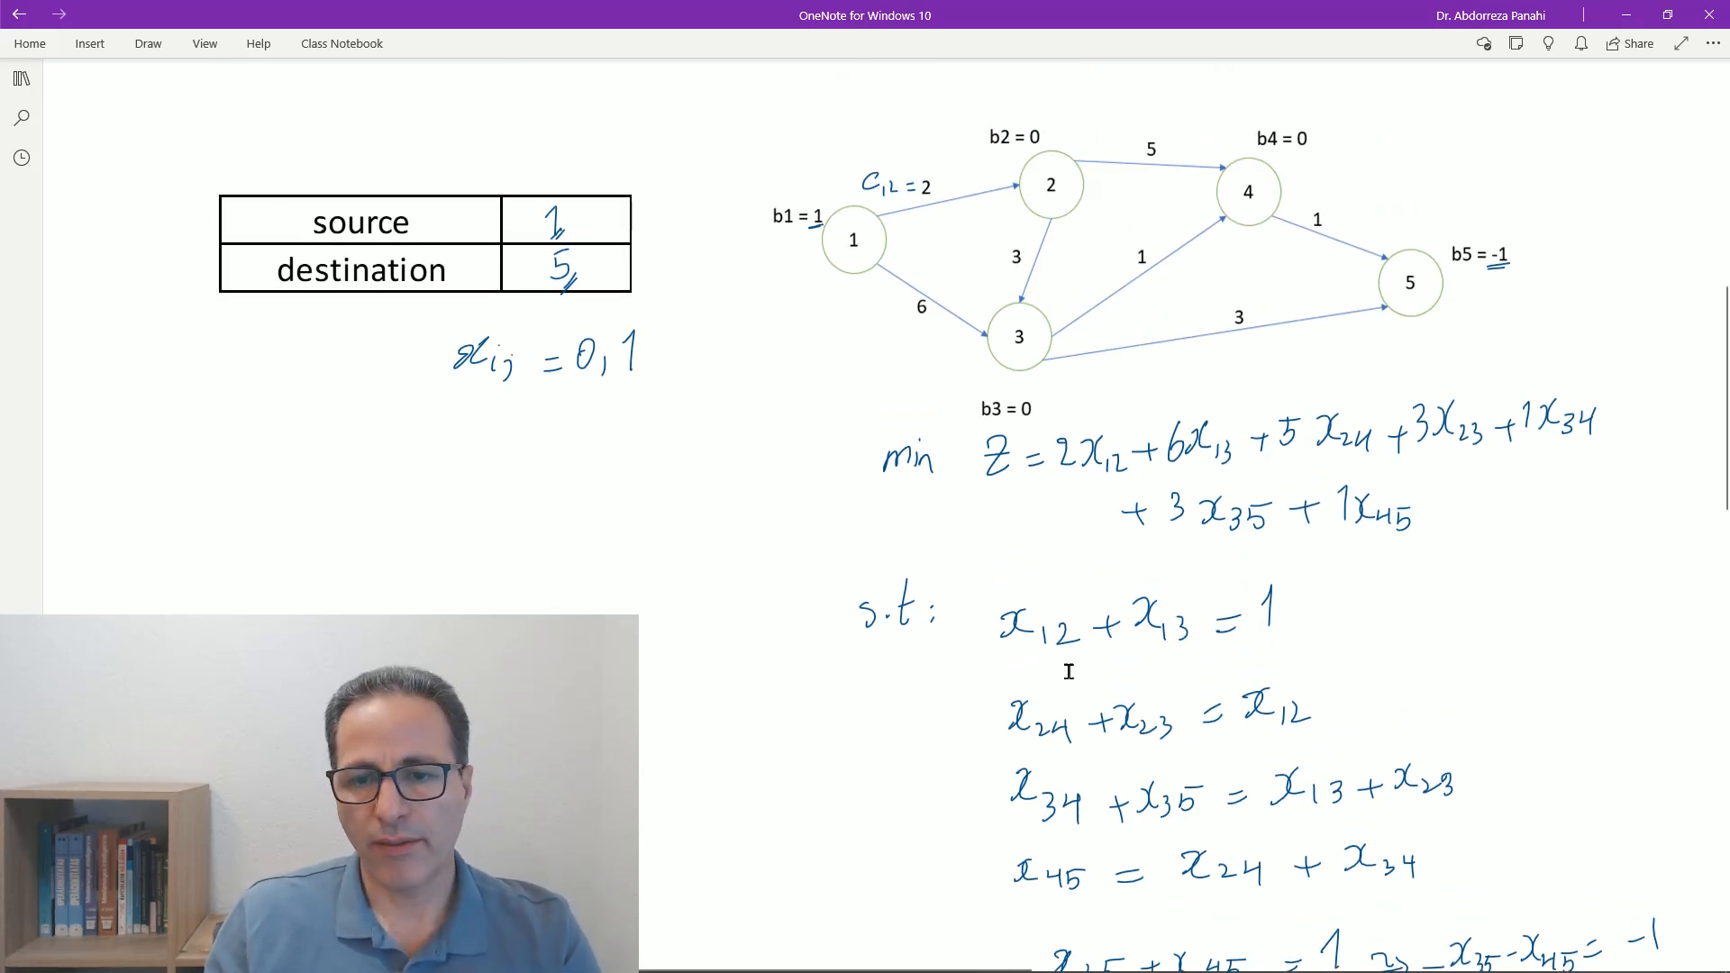
{"action": "scroll", "coordinate": [757, 659], "scroll_direction": "down", "scroll_amount": 2}
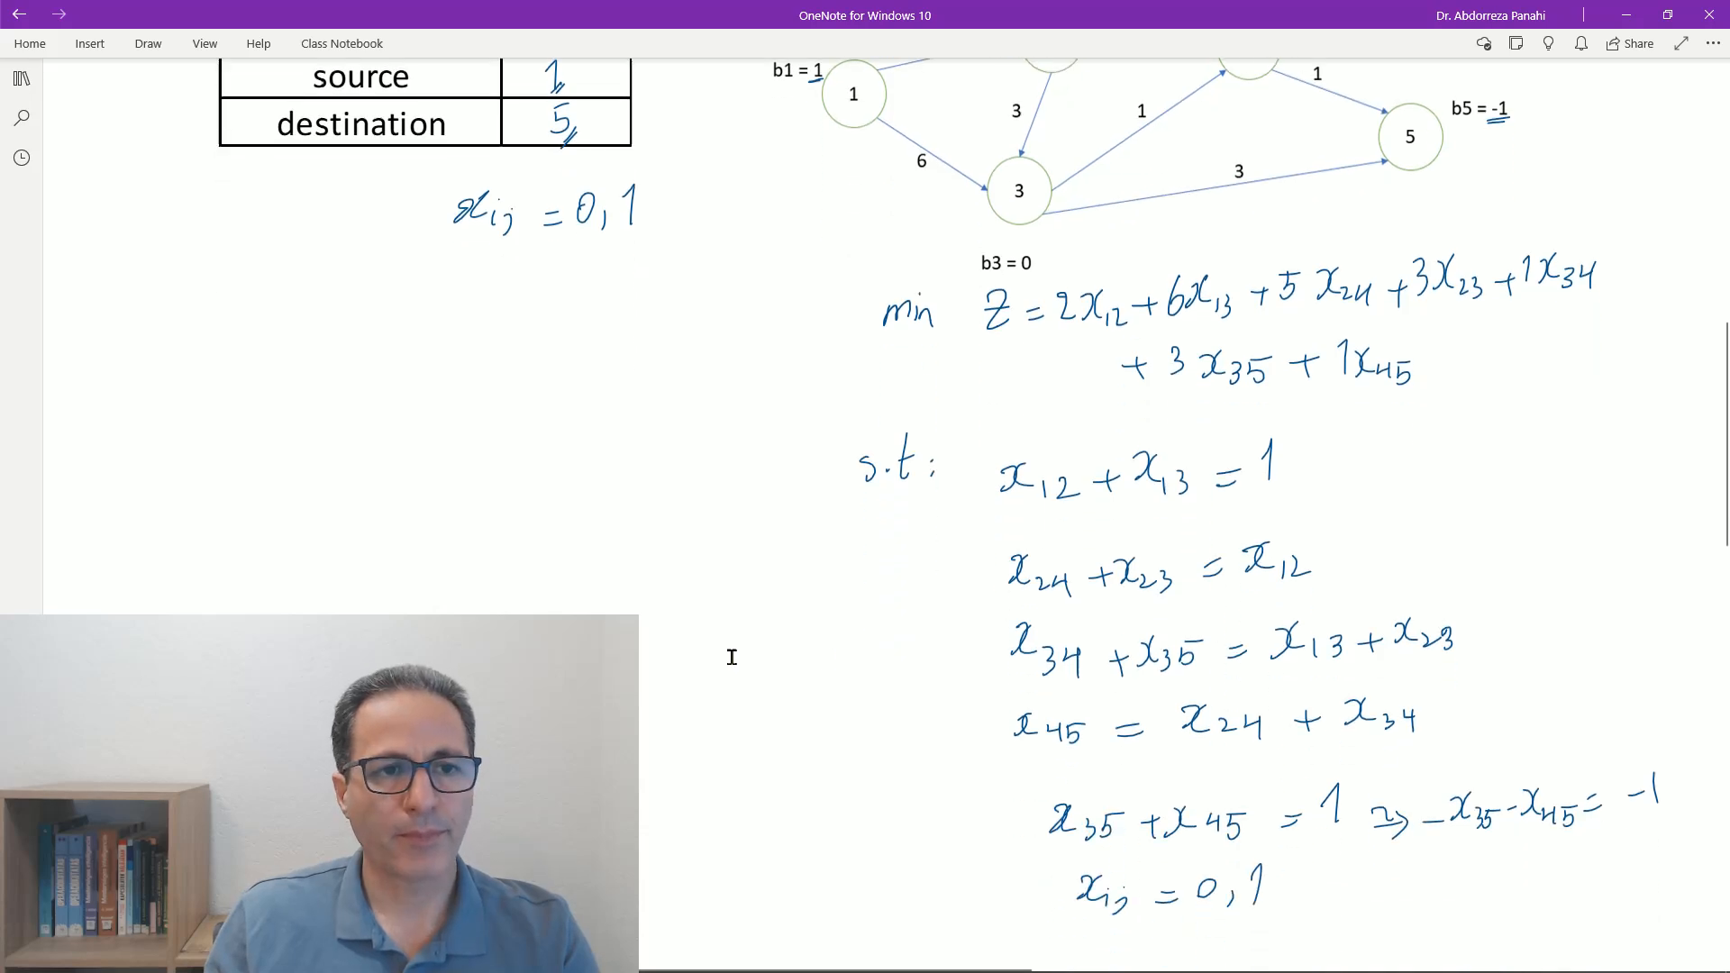
{"action": "scroll", "coordinate": [732, 656], "scroll_direction": "up", "scroll_amount": 14}
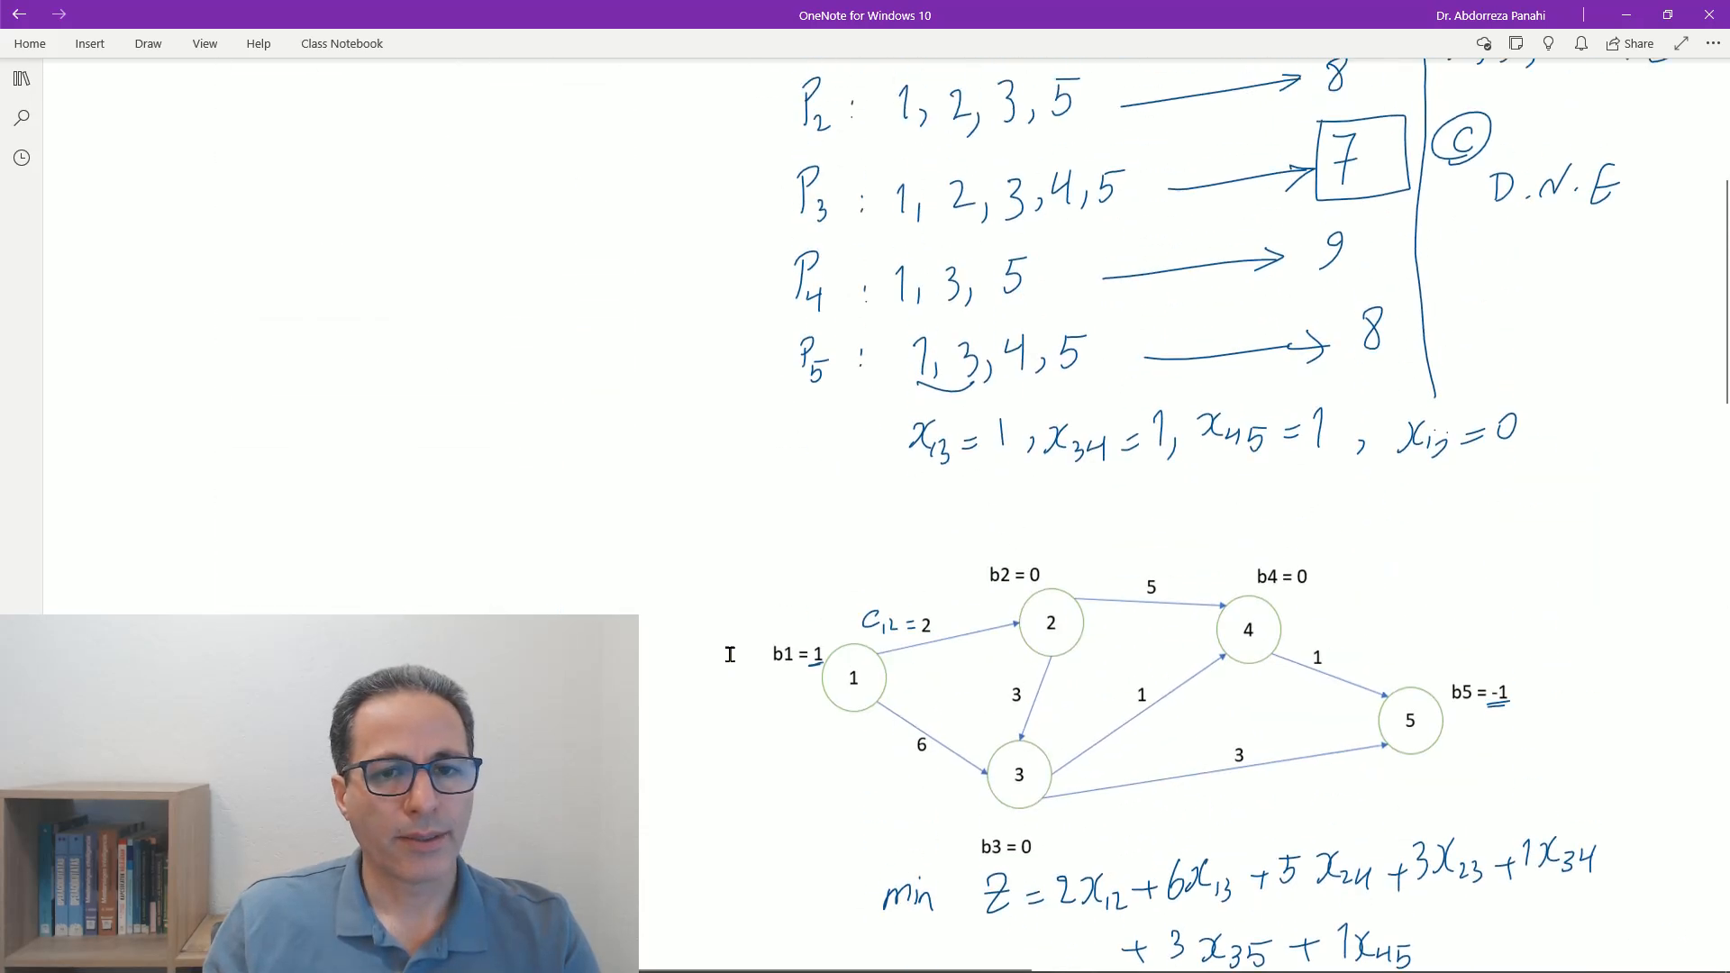
{"action": "scroll", "coordinate": [730, 653], "scroll_direction": "up", "scroll_amount": 1}
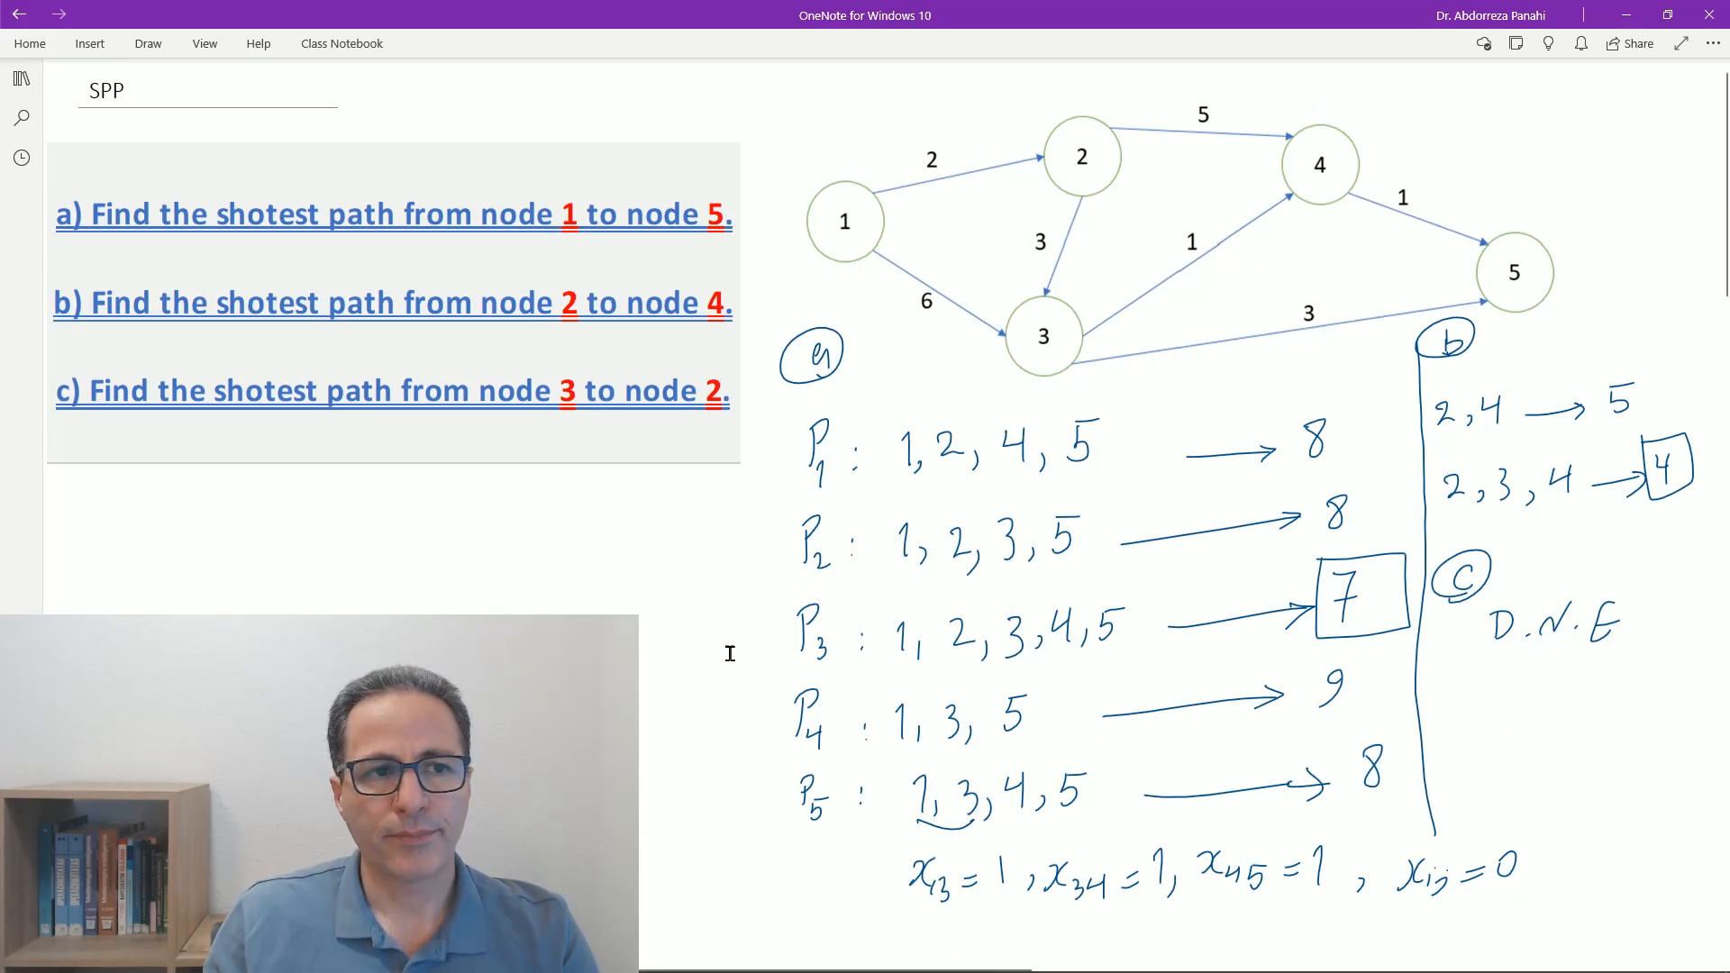
{"action": "mouse_move", "coordinate": [432, 970]}
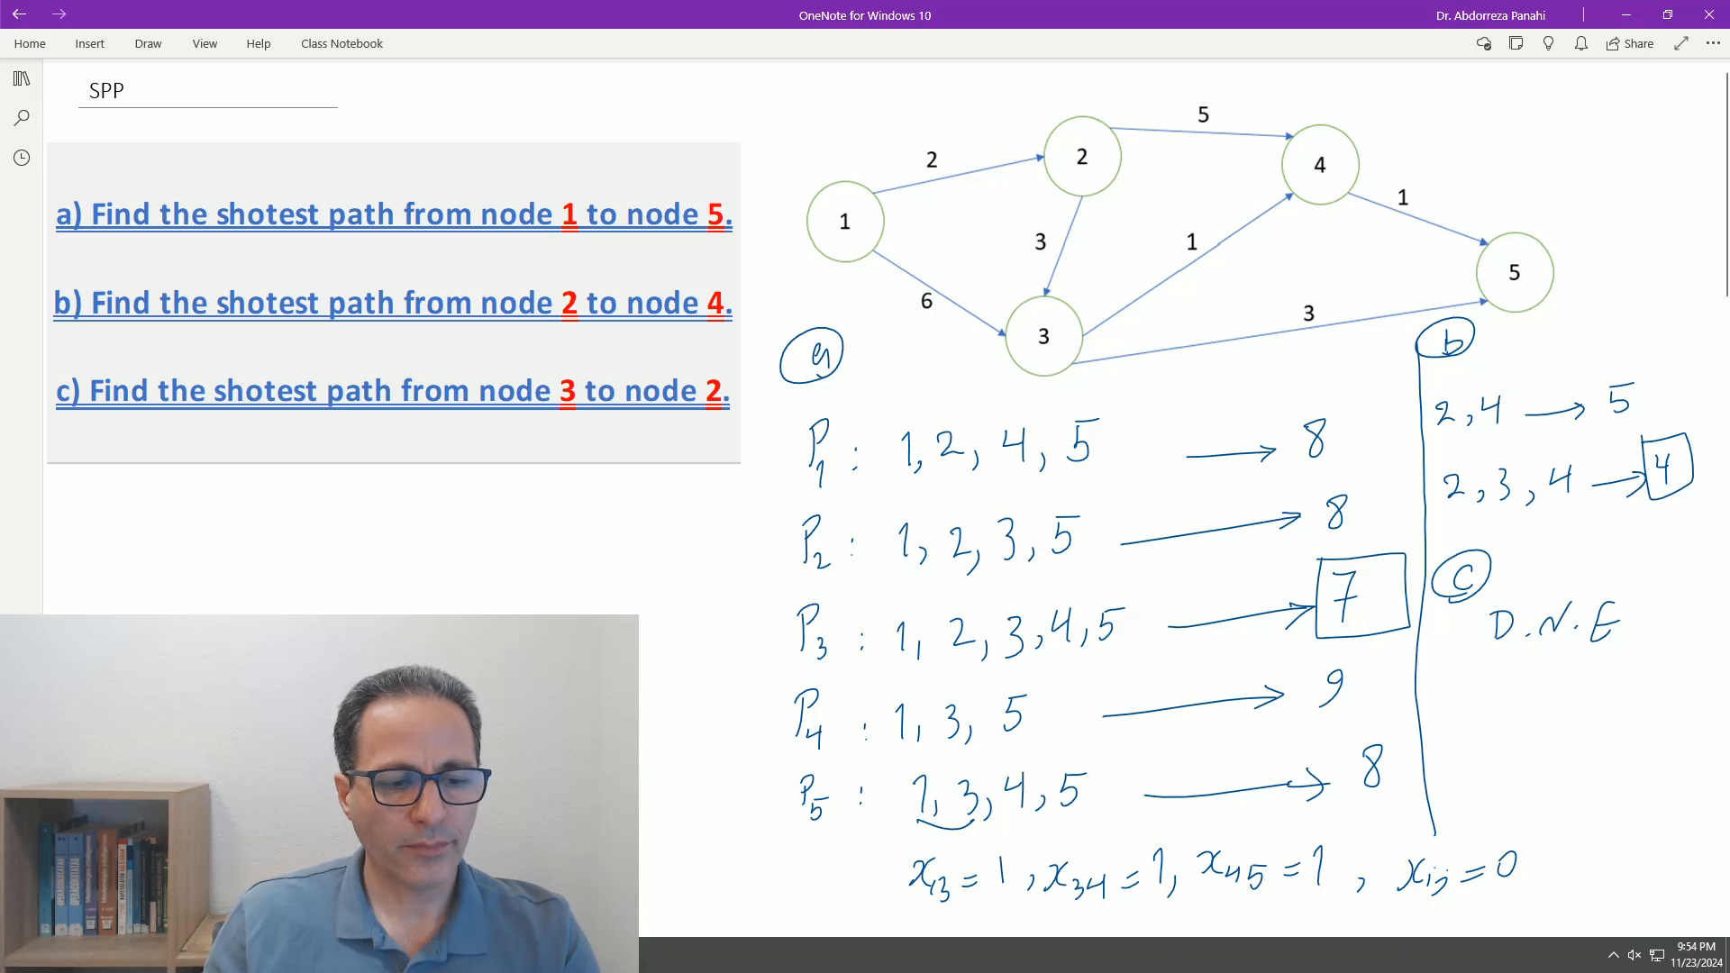